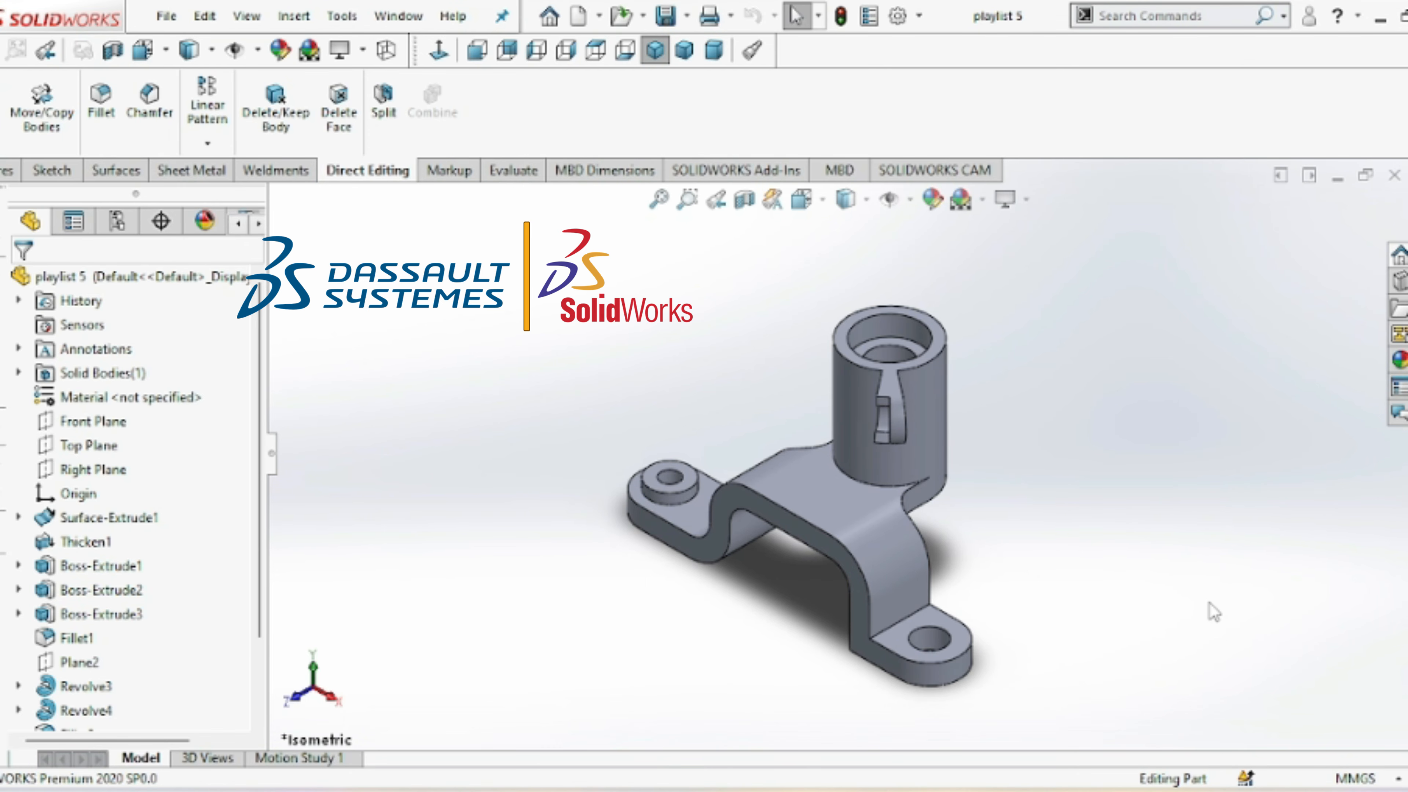
# - Minimize the open part's window and create a new part document from the Part template
pyautogui.click(1336, 179)
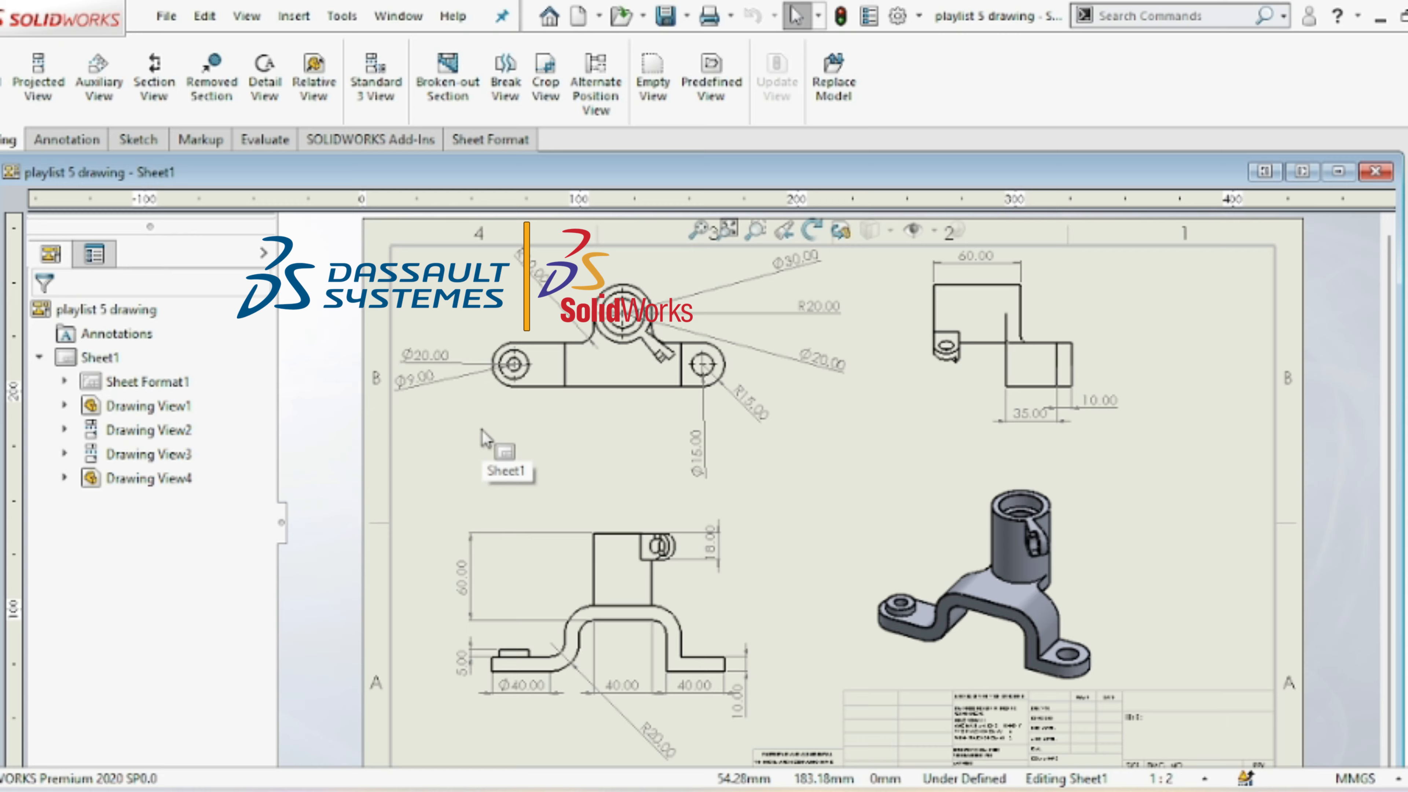
pyautogui.click(177, 18)
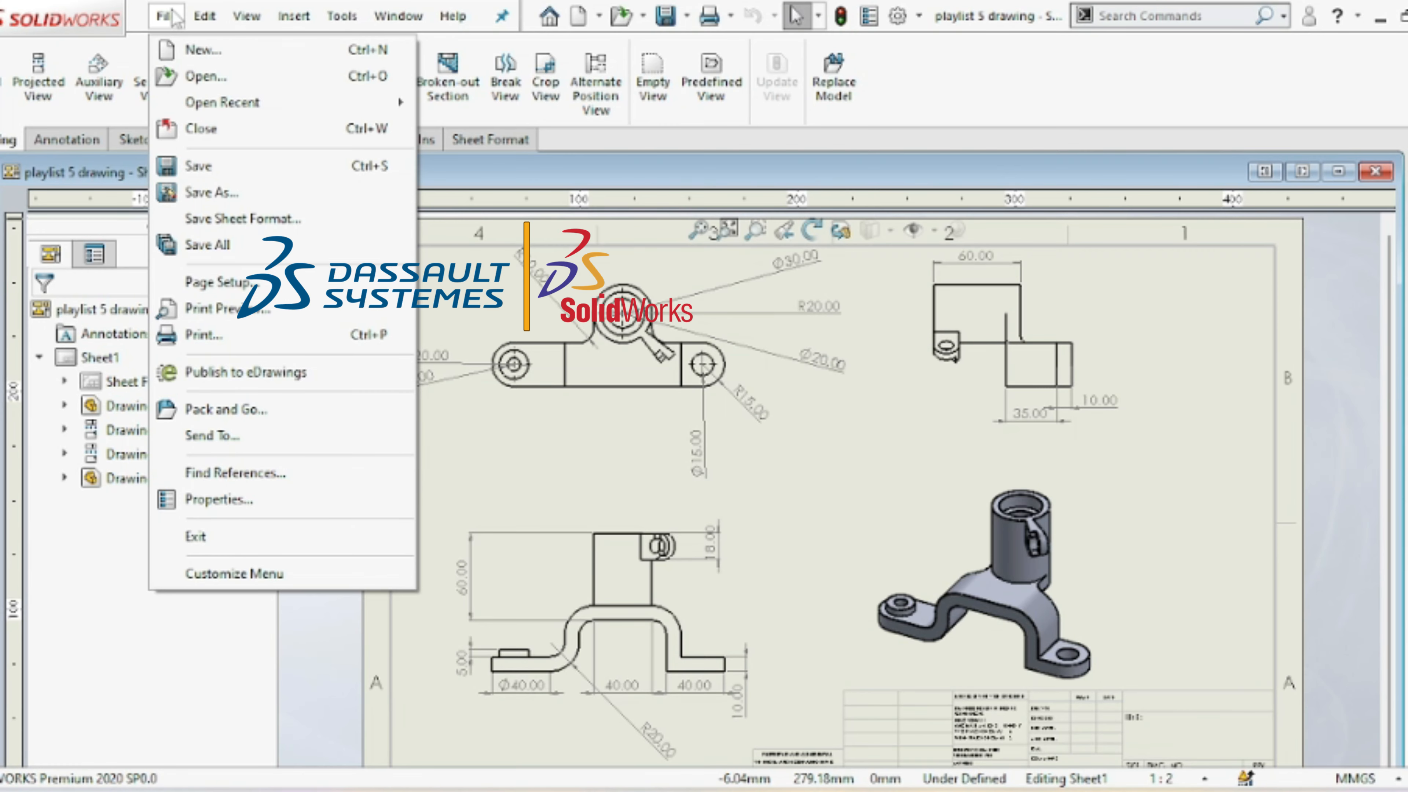
pyautogui.click(202, 49)
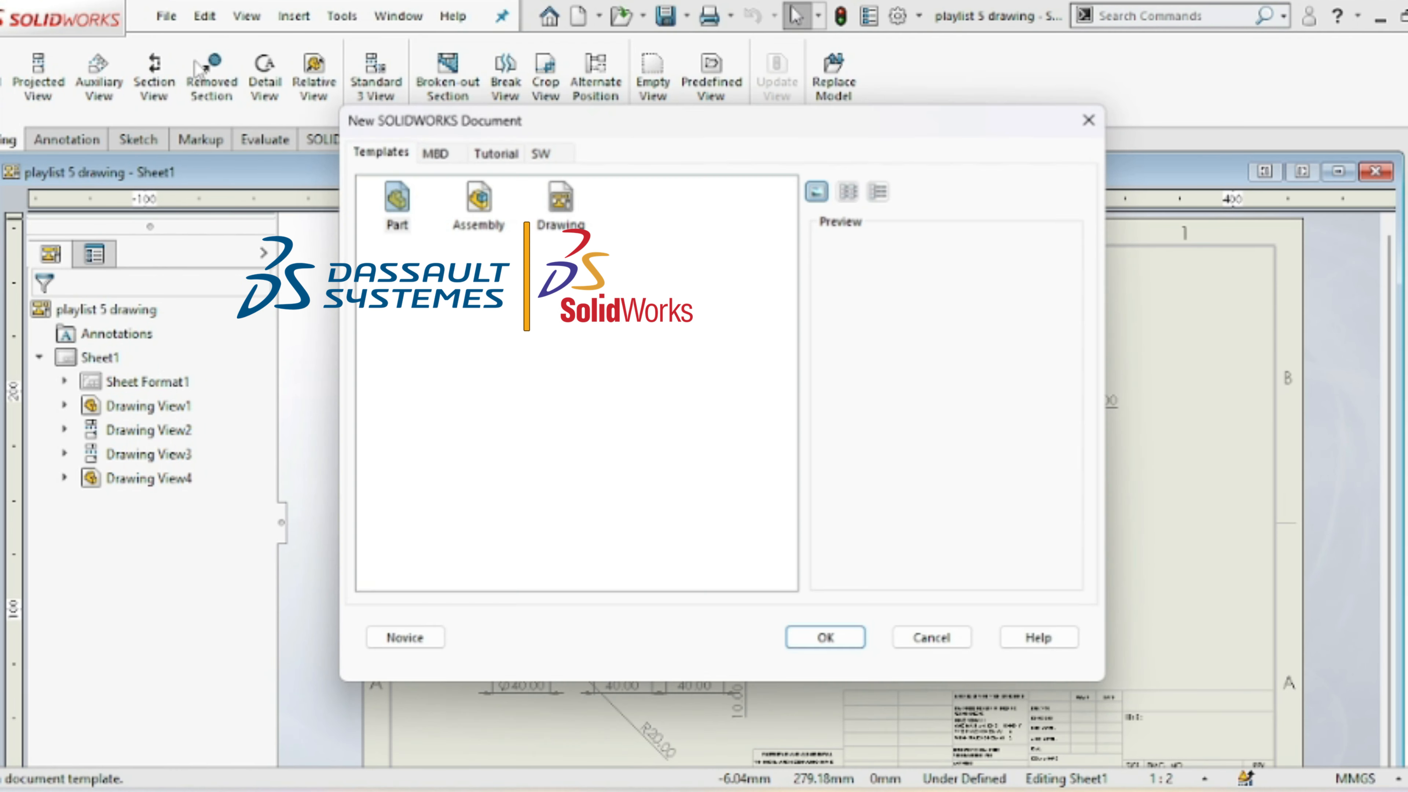
pyautogui.click(396, 200)
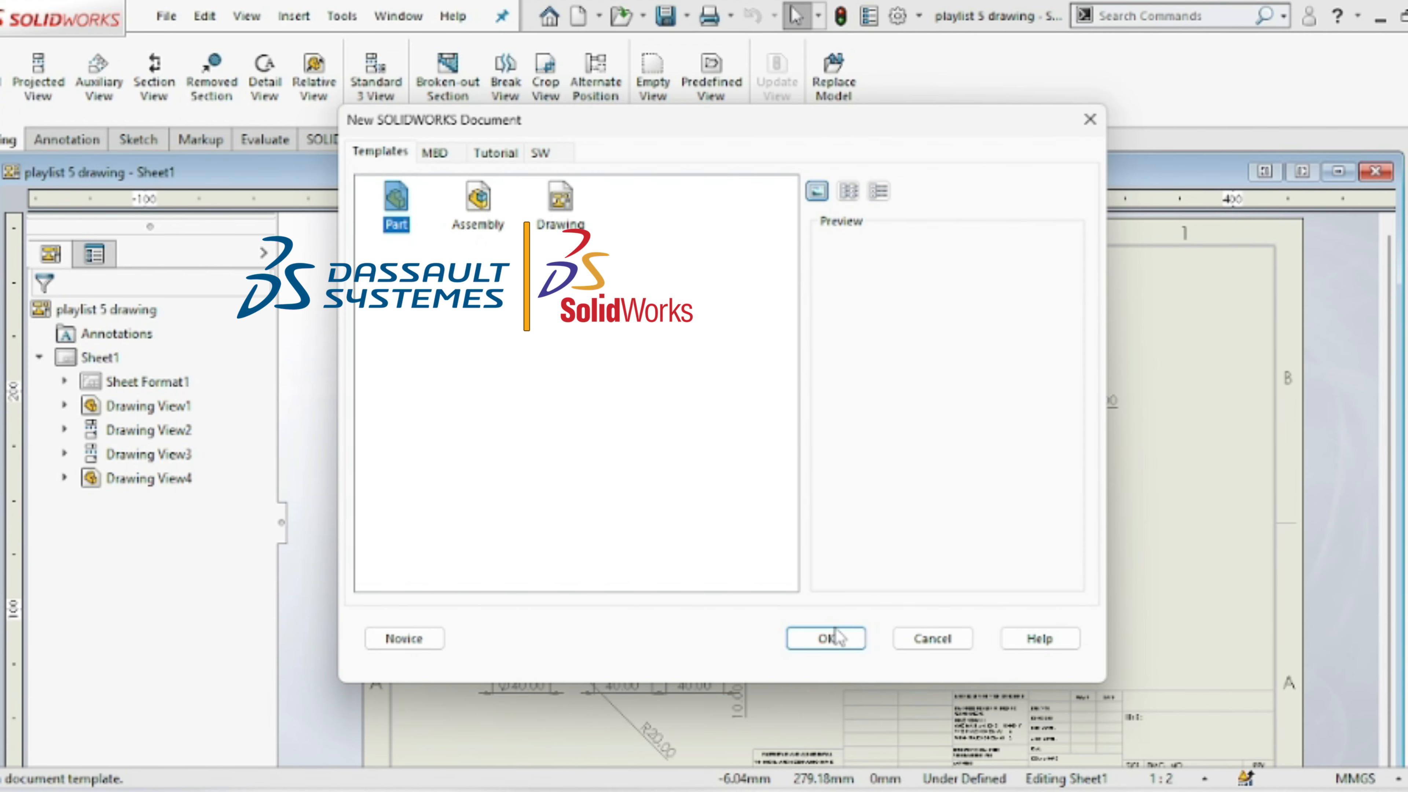
pyautogui.click(826, 637)
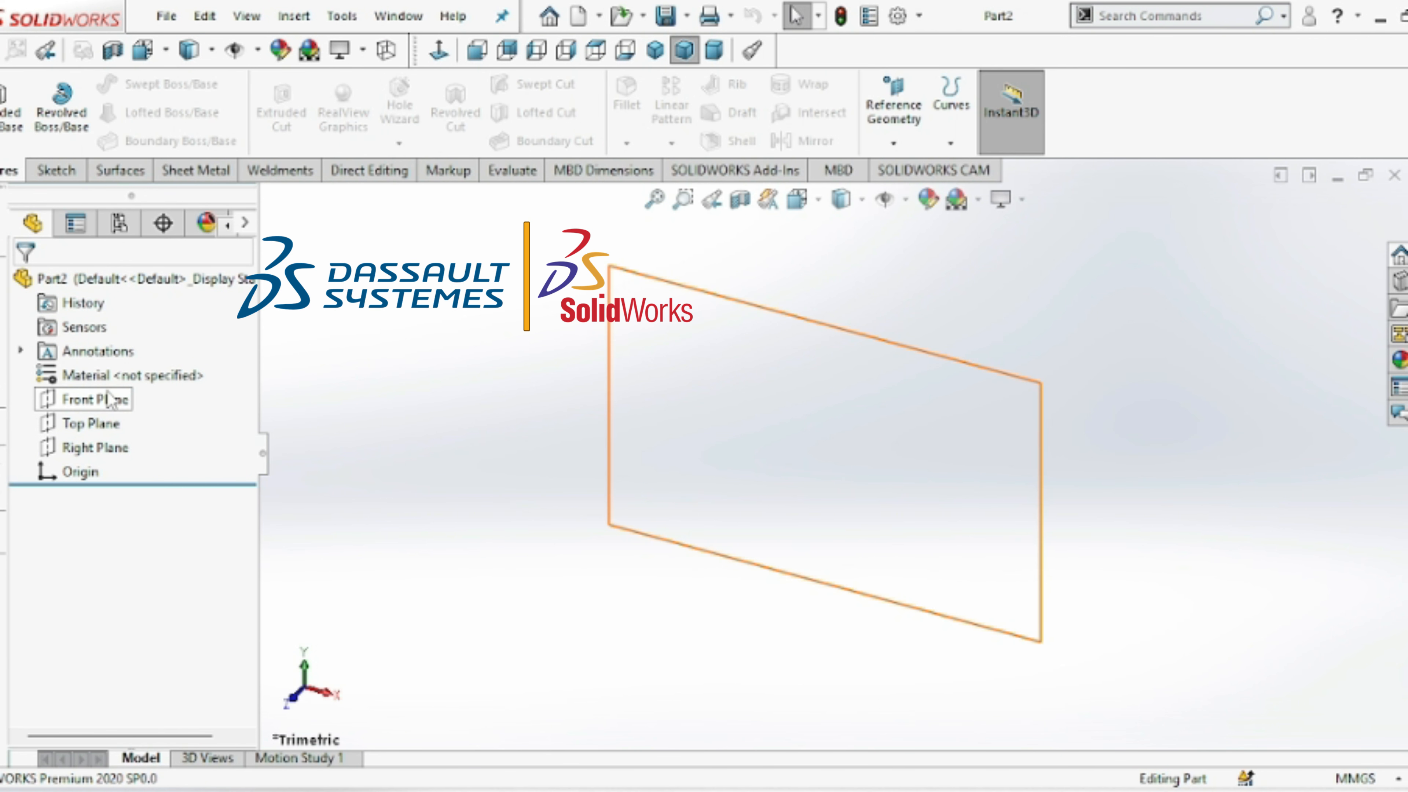
# - Sketch an open hat-shaped profile of five connected lines on the Front Plane, its left flange about 26 mm long and ending at the origin
pyautogui.click(92, 402)
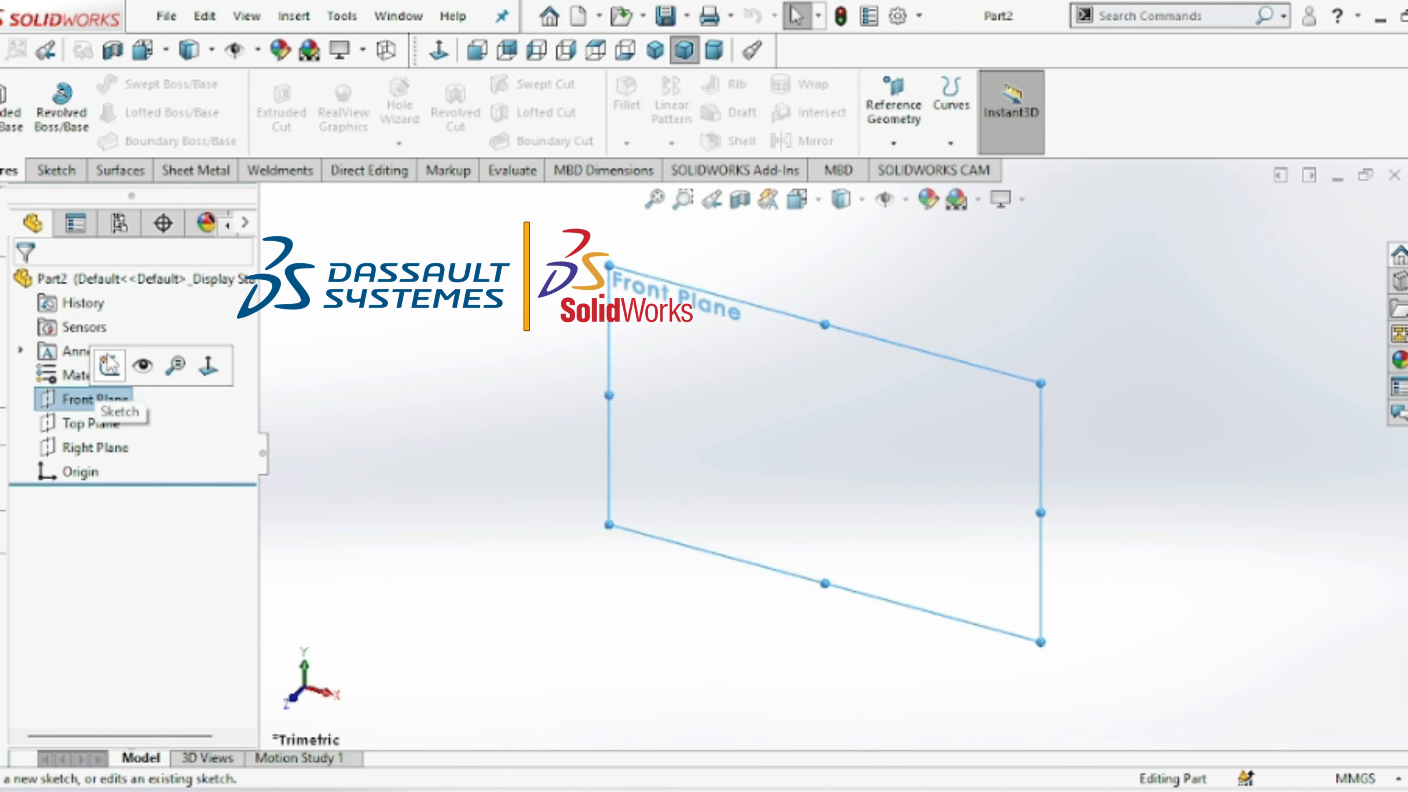
pyautogui.click(111, 365)
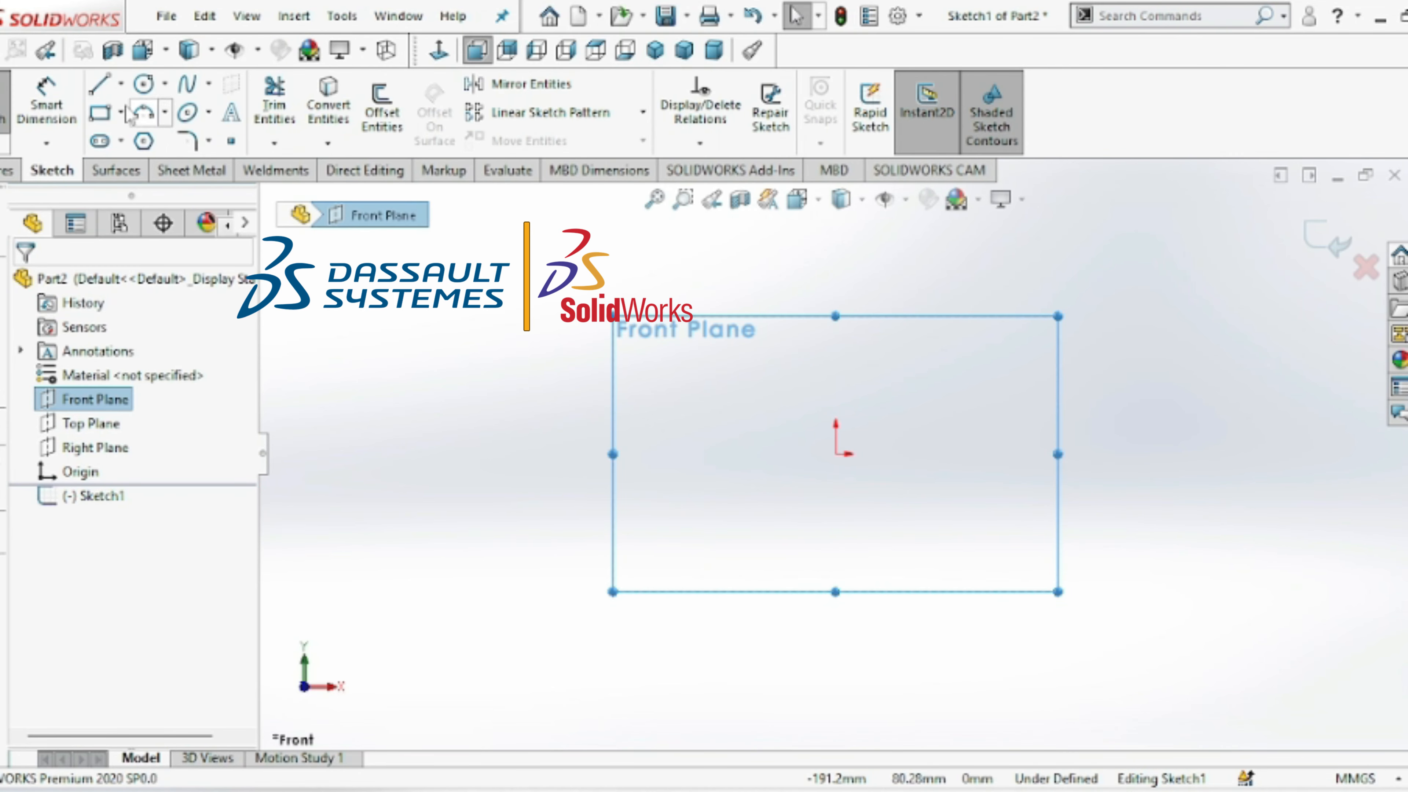
pyautogui.click(98, 84)
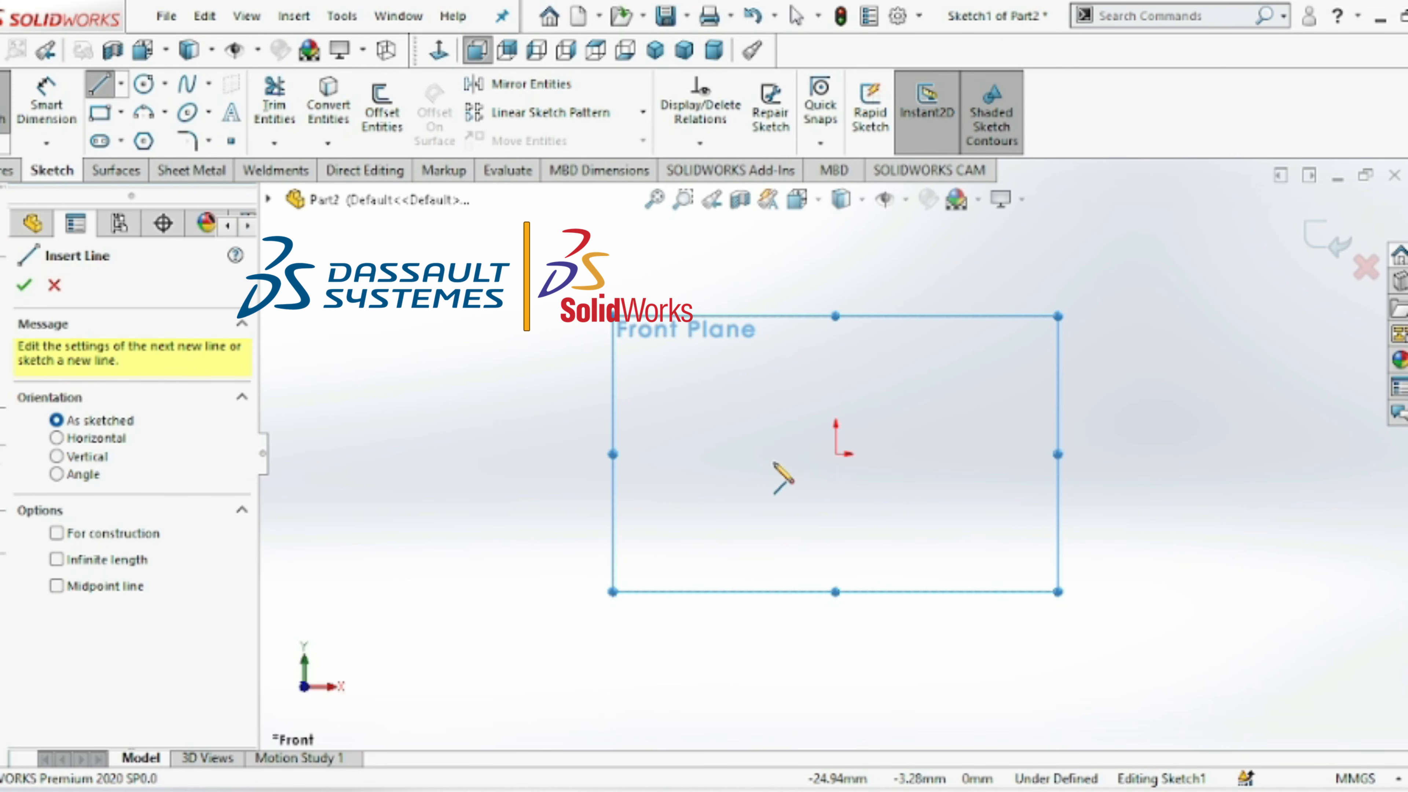
pyautogui.click(771, 454)
pyautogui.click(836, 453)
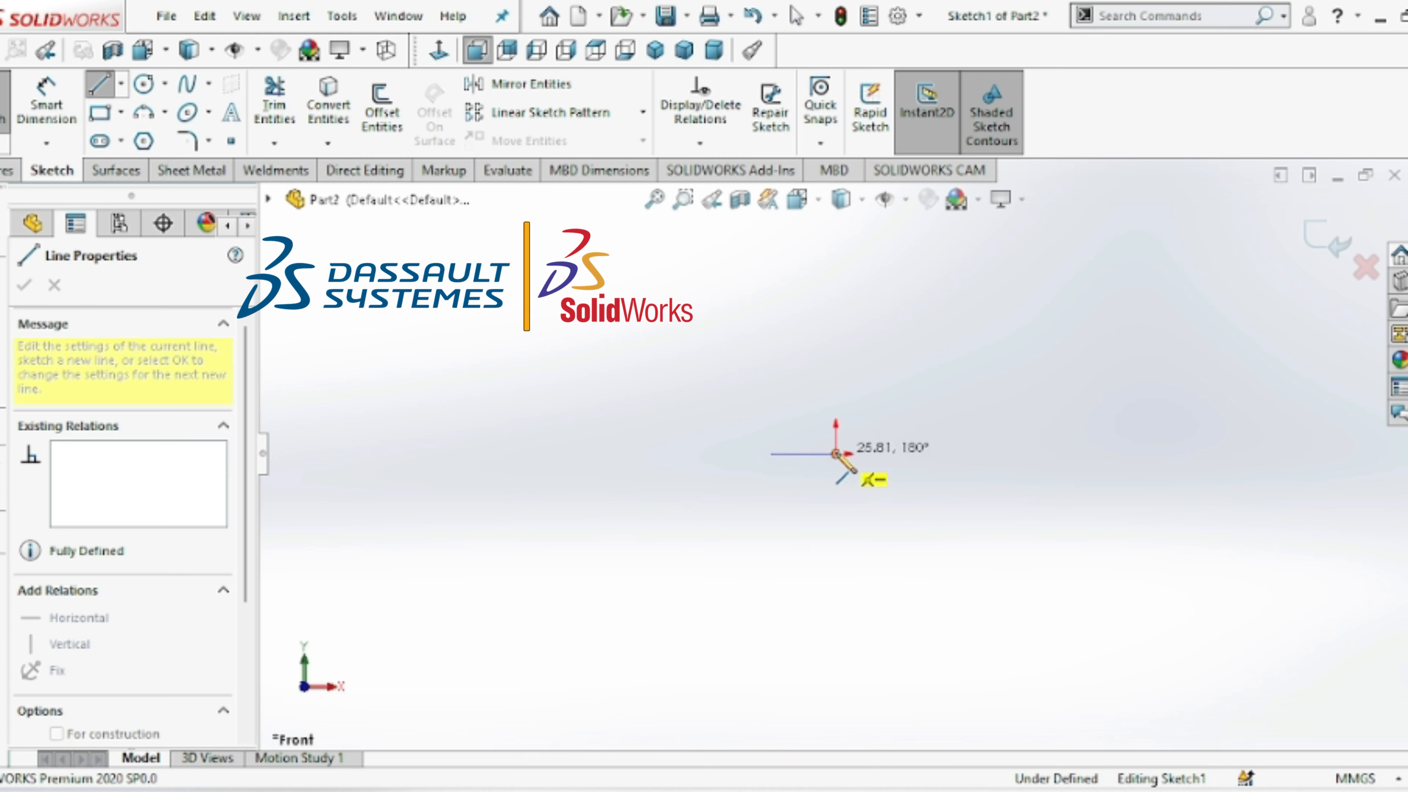
pyautogui.click(836, 388)
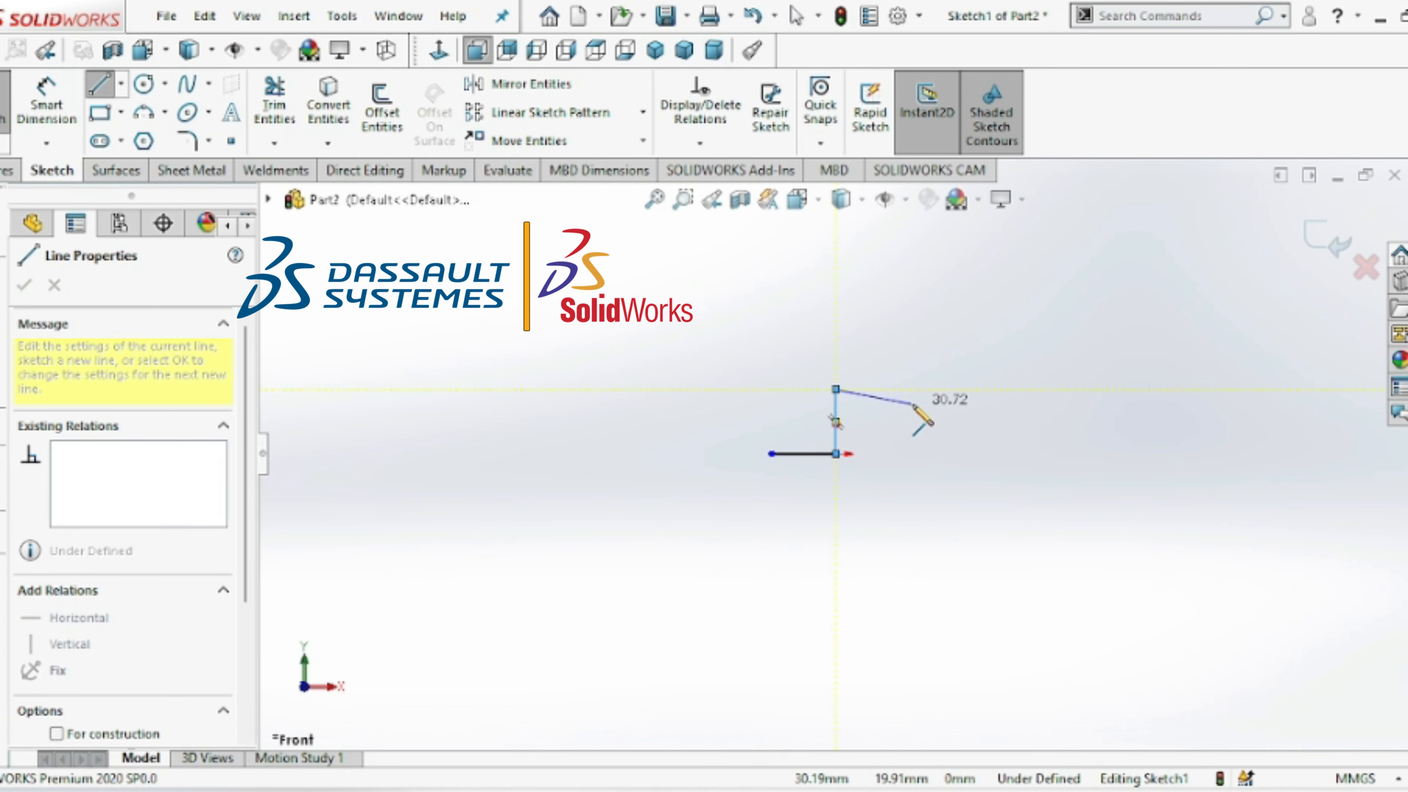
pyautogui.click(950, 389)
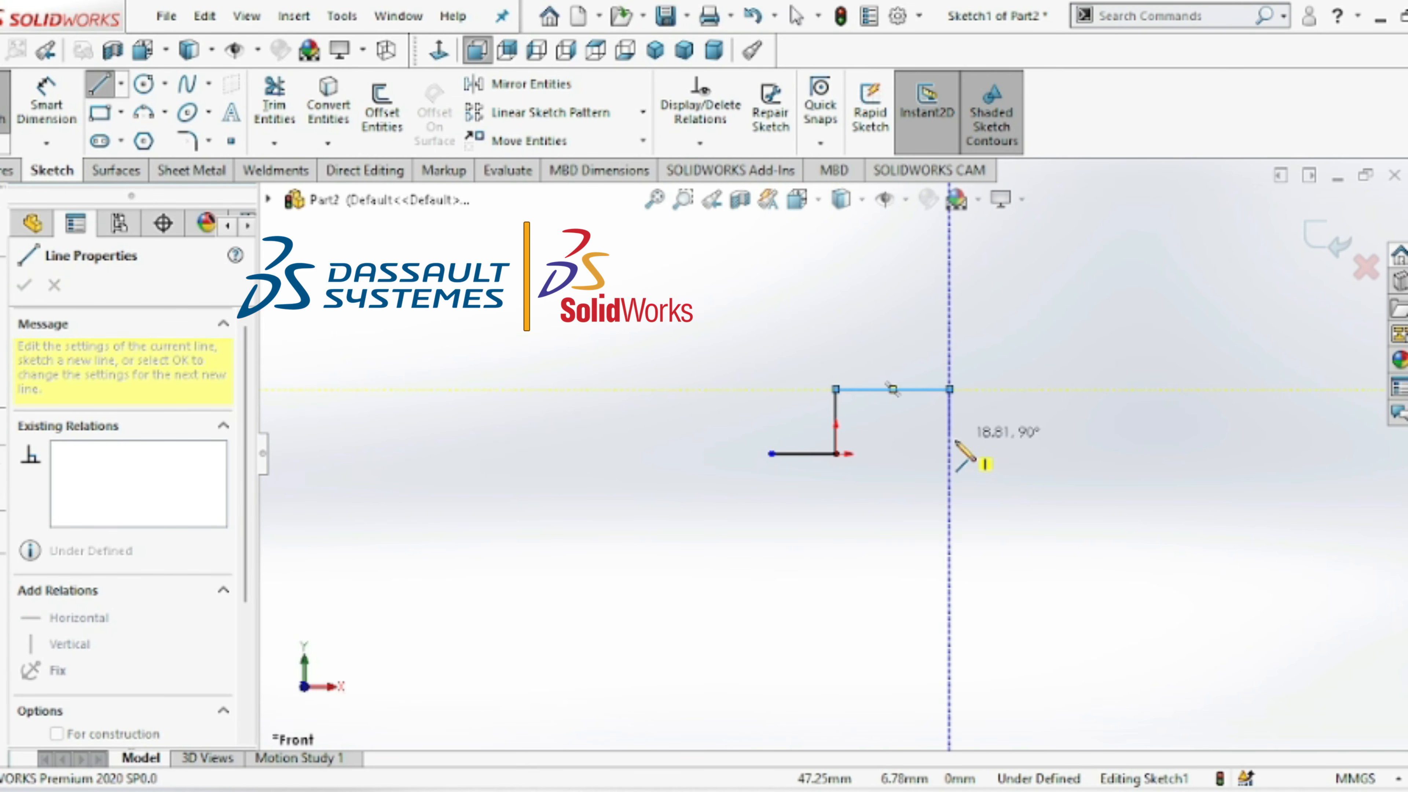
pyautogui.click(949, 454)
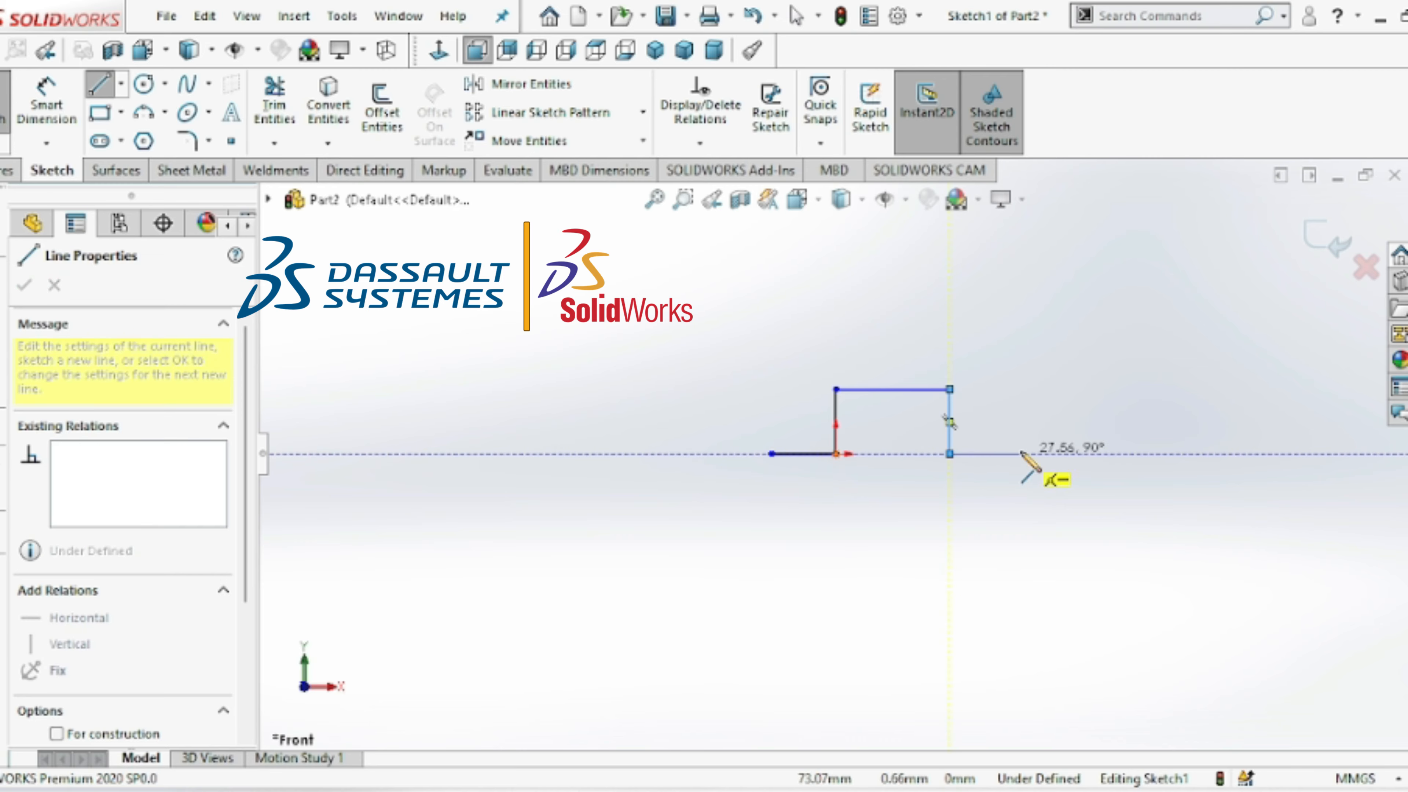
pyautogui.click(1038, 454)
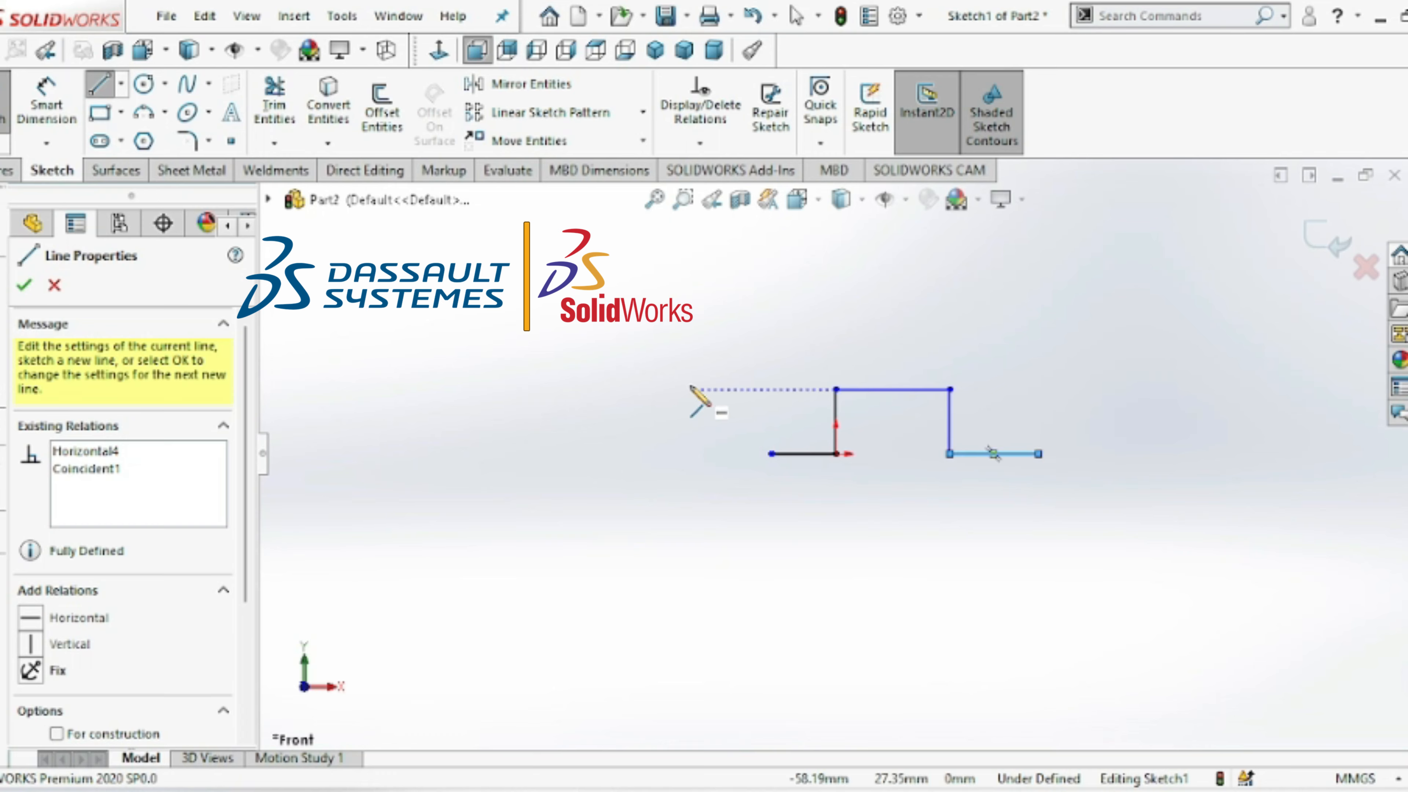
# - Dimension the profile's left flange to 55 mm and its raised top line to 70 mm
pyautogui.click(46, 105)
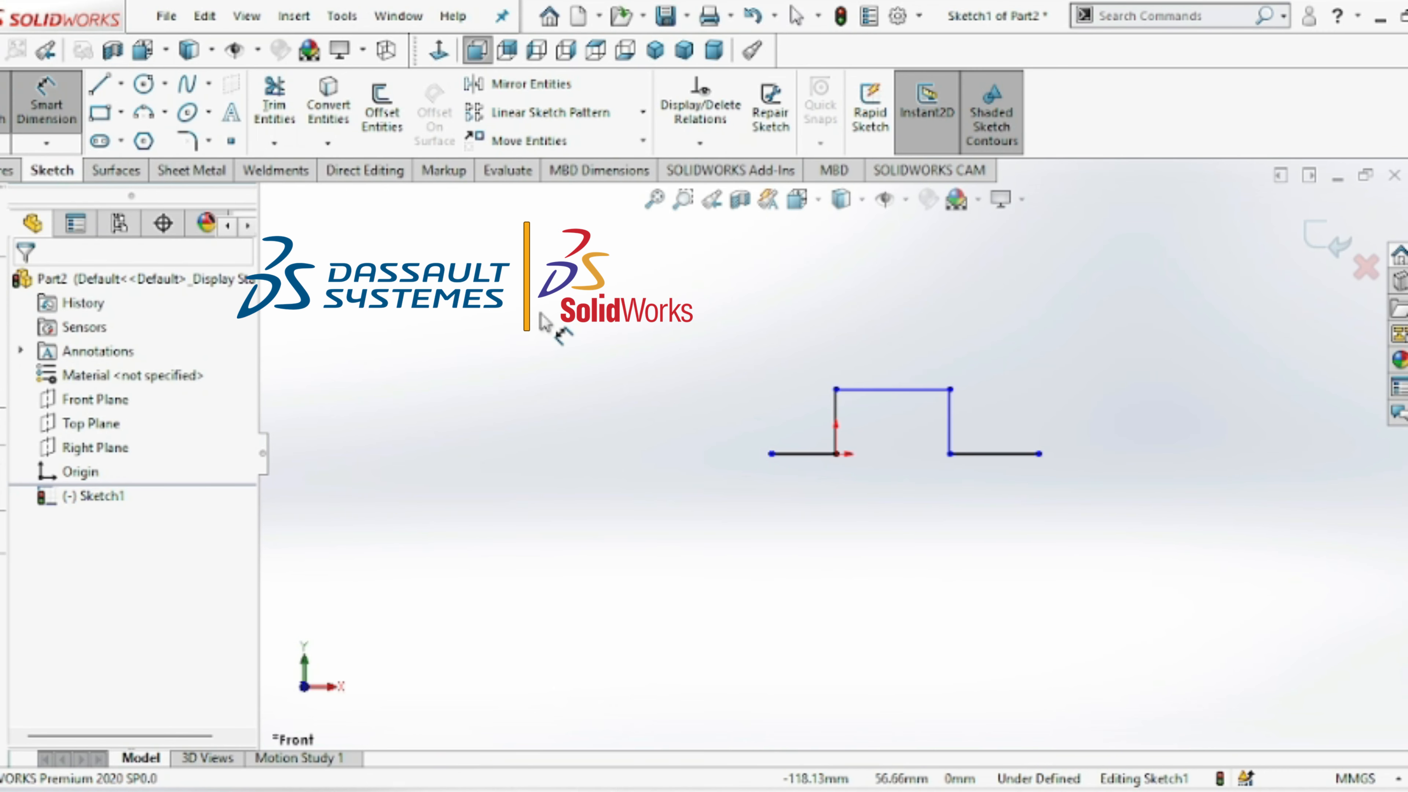
pyautogui.click(799, 453)
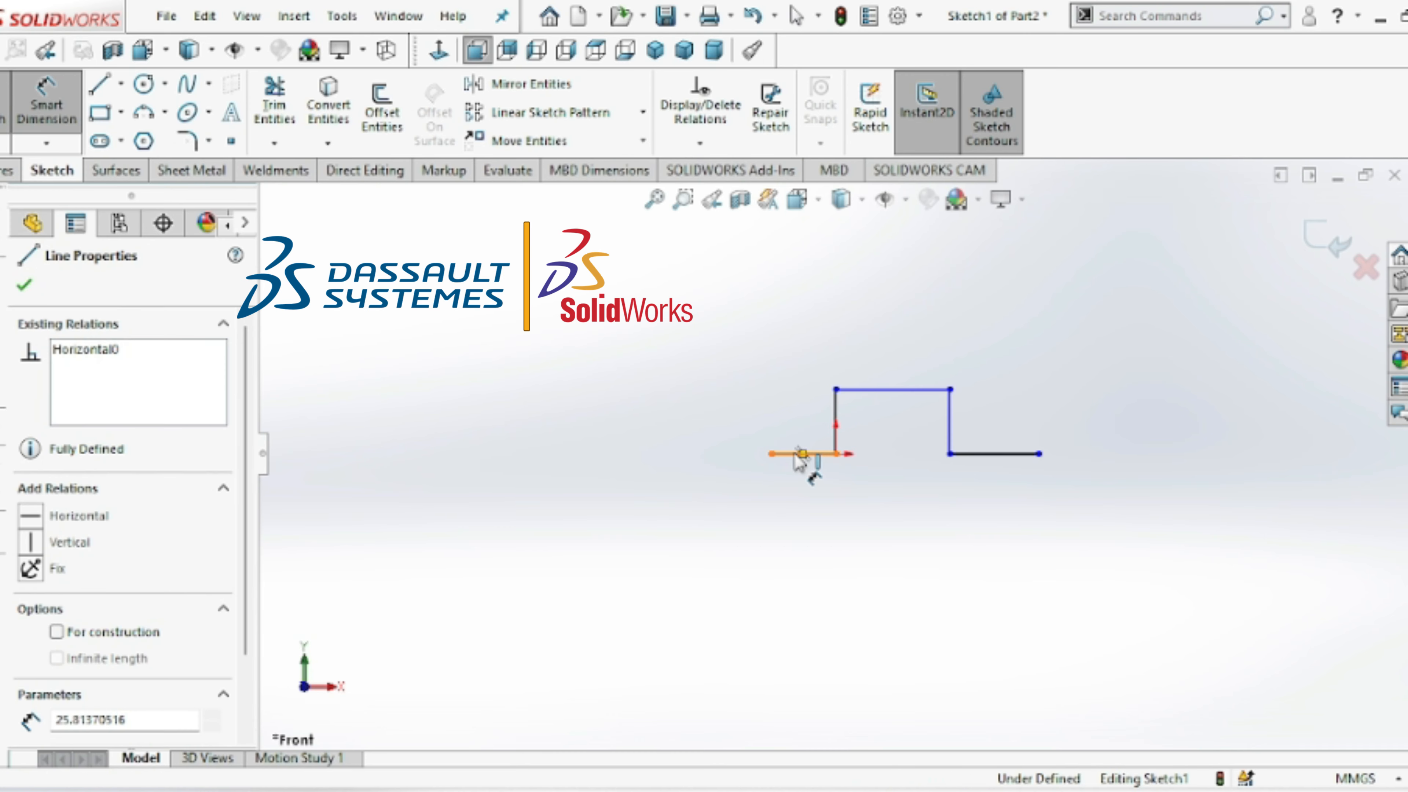
pyautogui.click(792, 498)
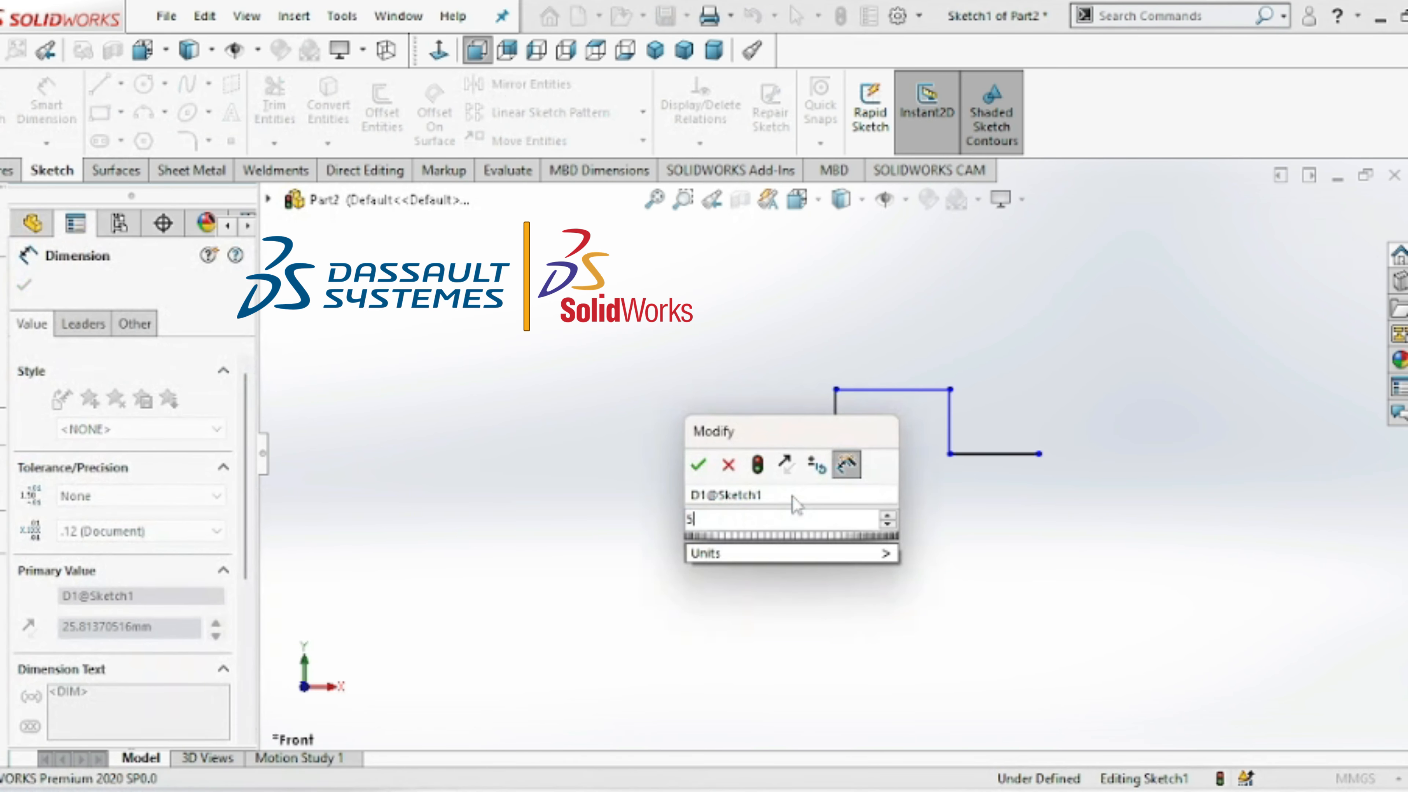
pyautogui.write('55')
pyautogui.press('Return')
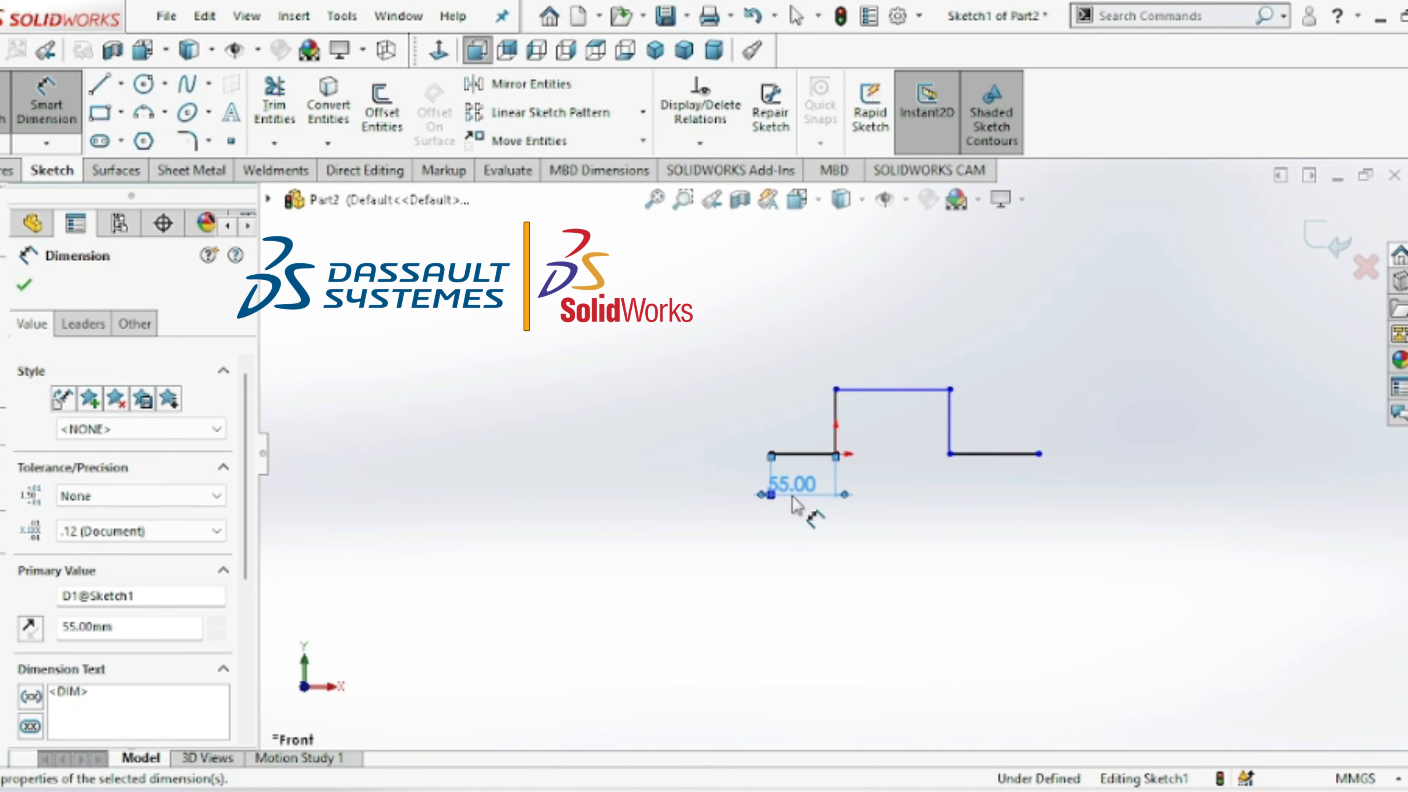
pyautogui.click(904, 389)
pyautogui.click(898, 346)
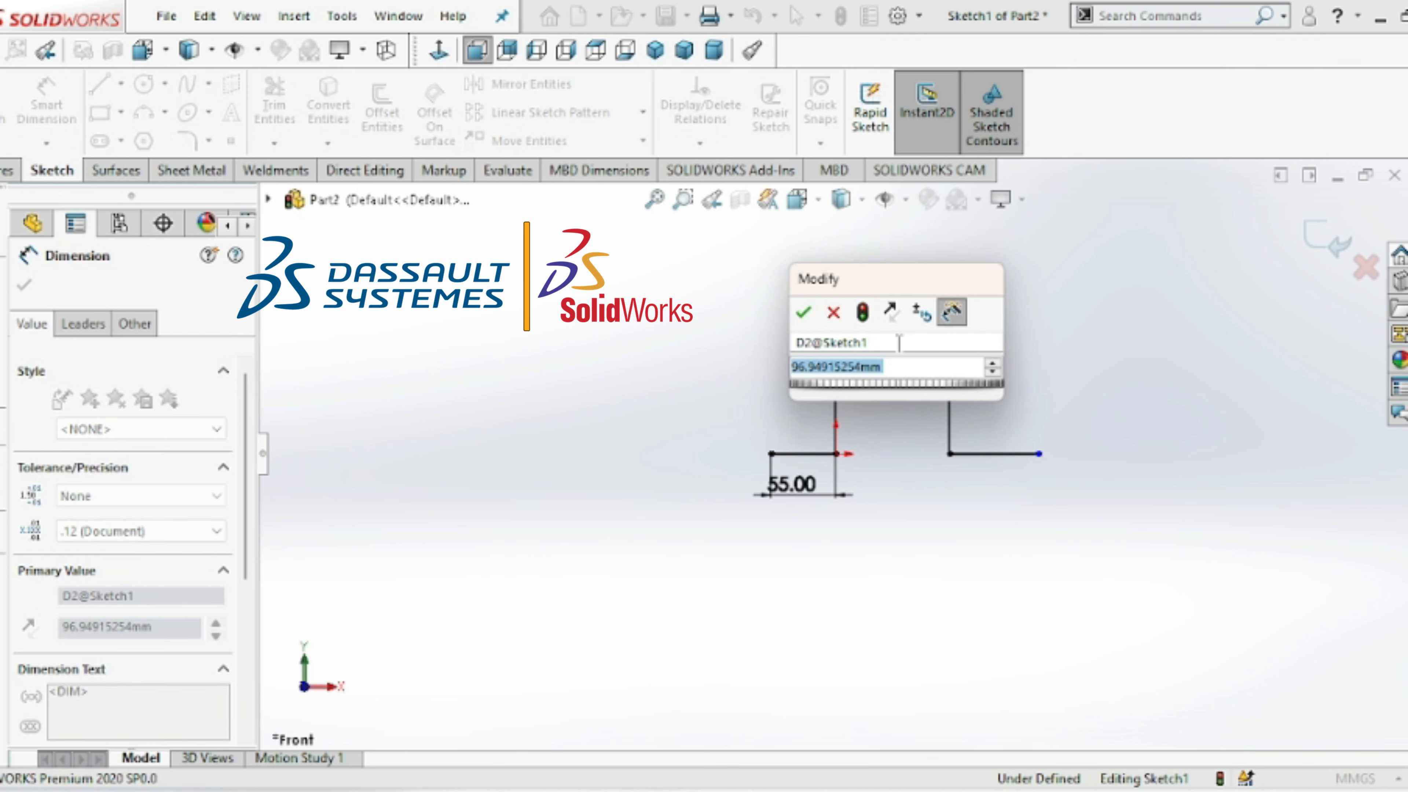
pyautogui.write('70')
pyautogui.press('Return')
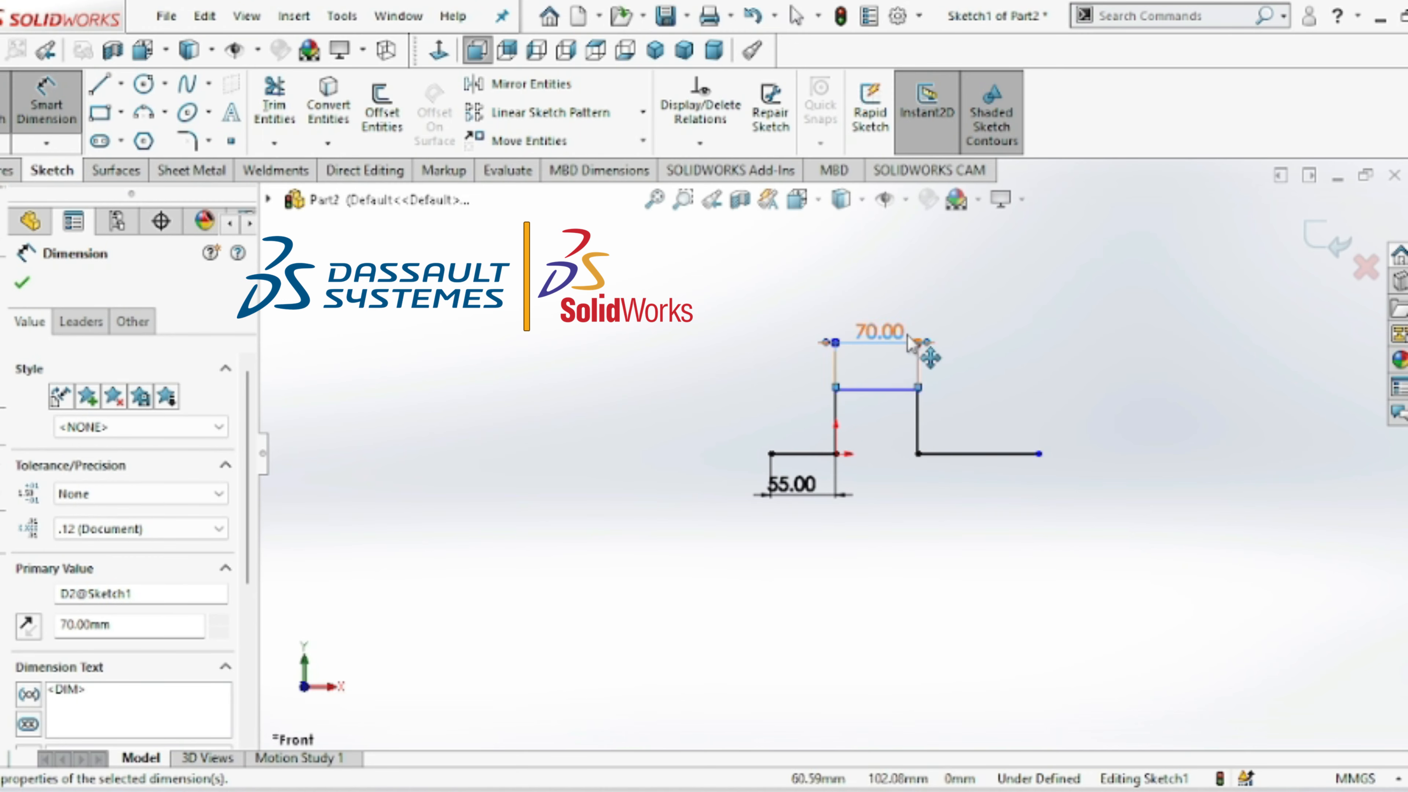
# - Dimension the profile's left vertical line to 35 mm and its right flange to 35 mm
pyautogui.click(837, 416)
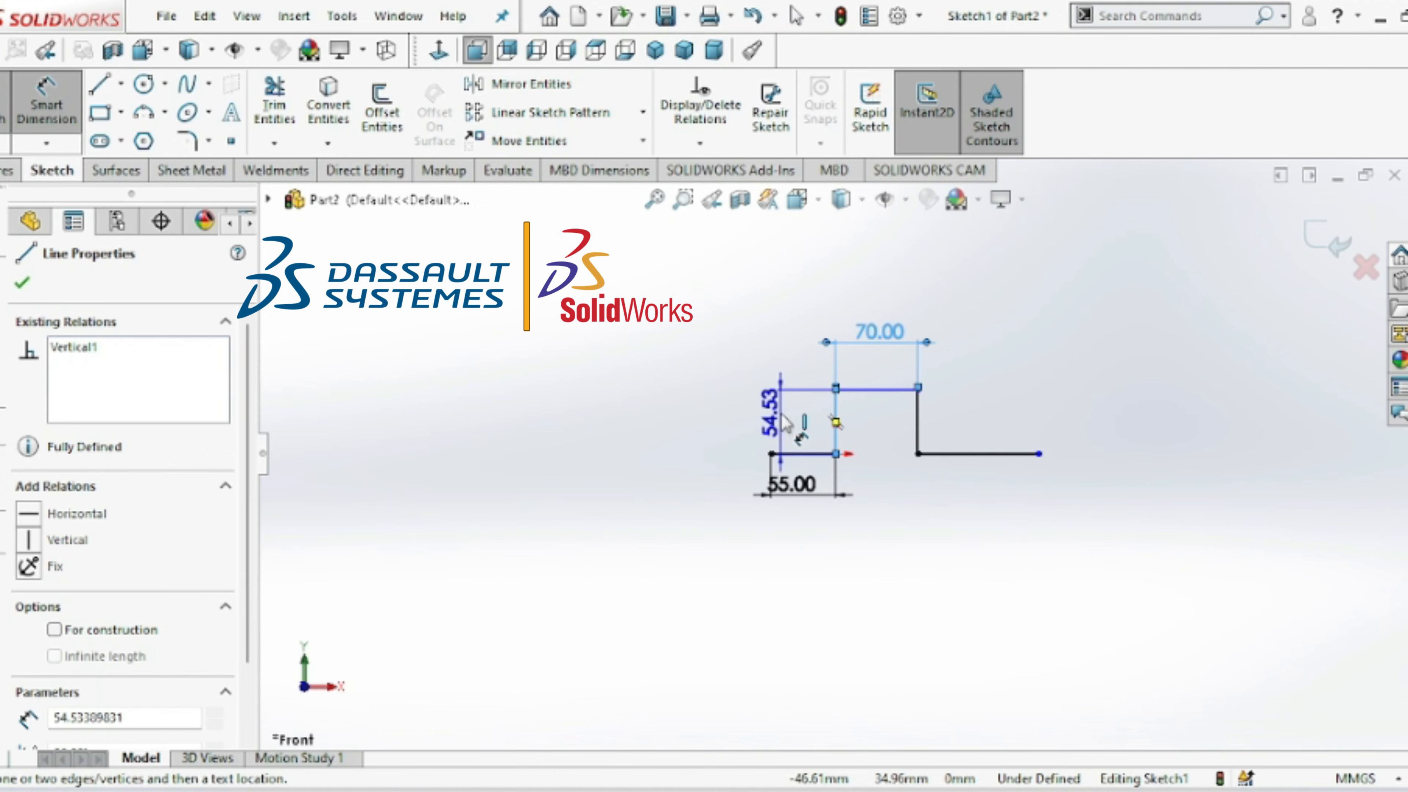
pyautogui.click(817, 414)
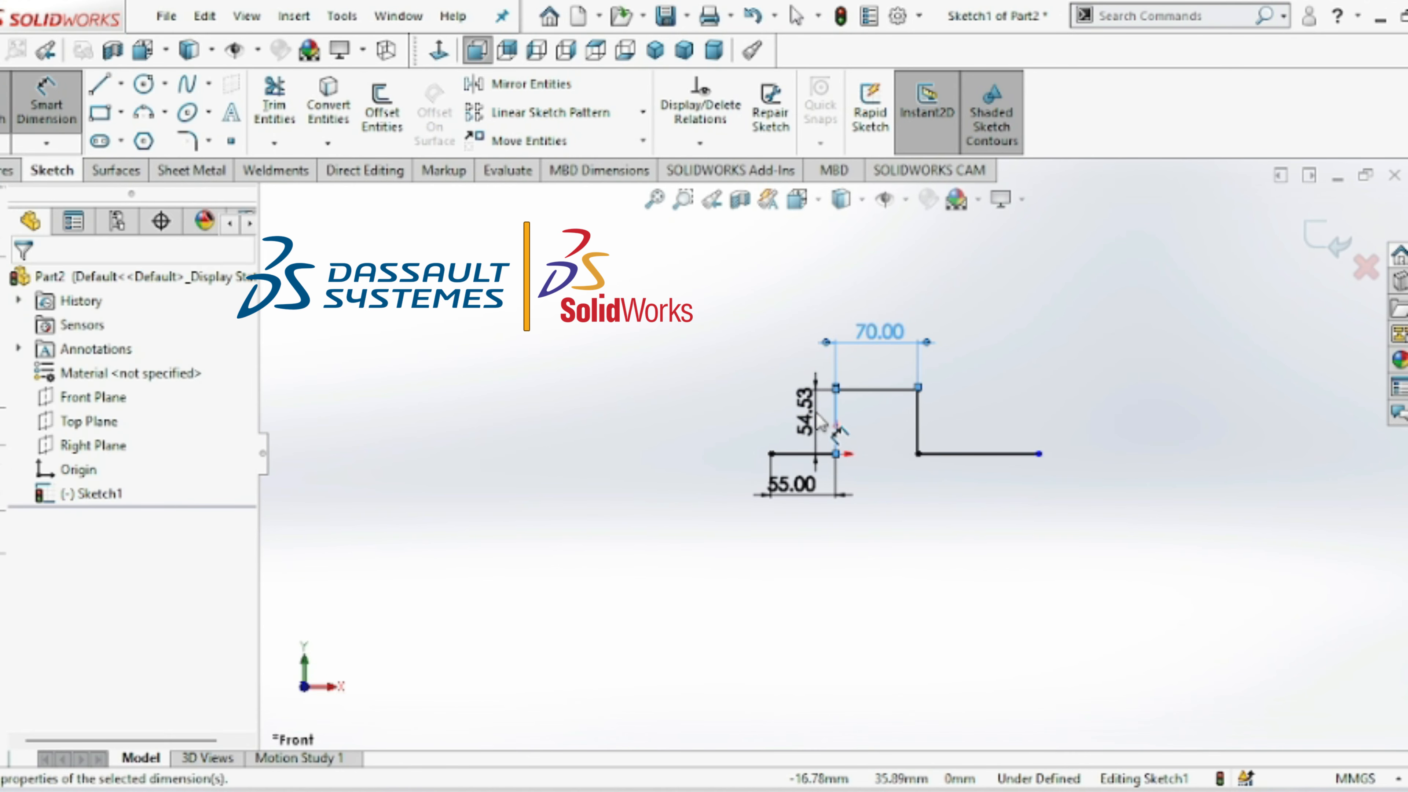
pyautogui.write('35')
pyautogui.press('Return')
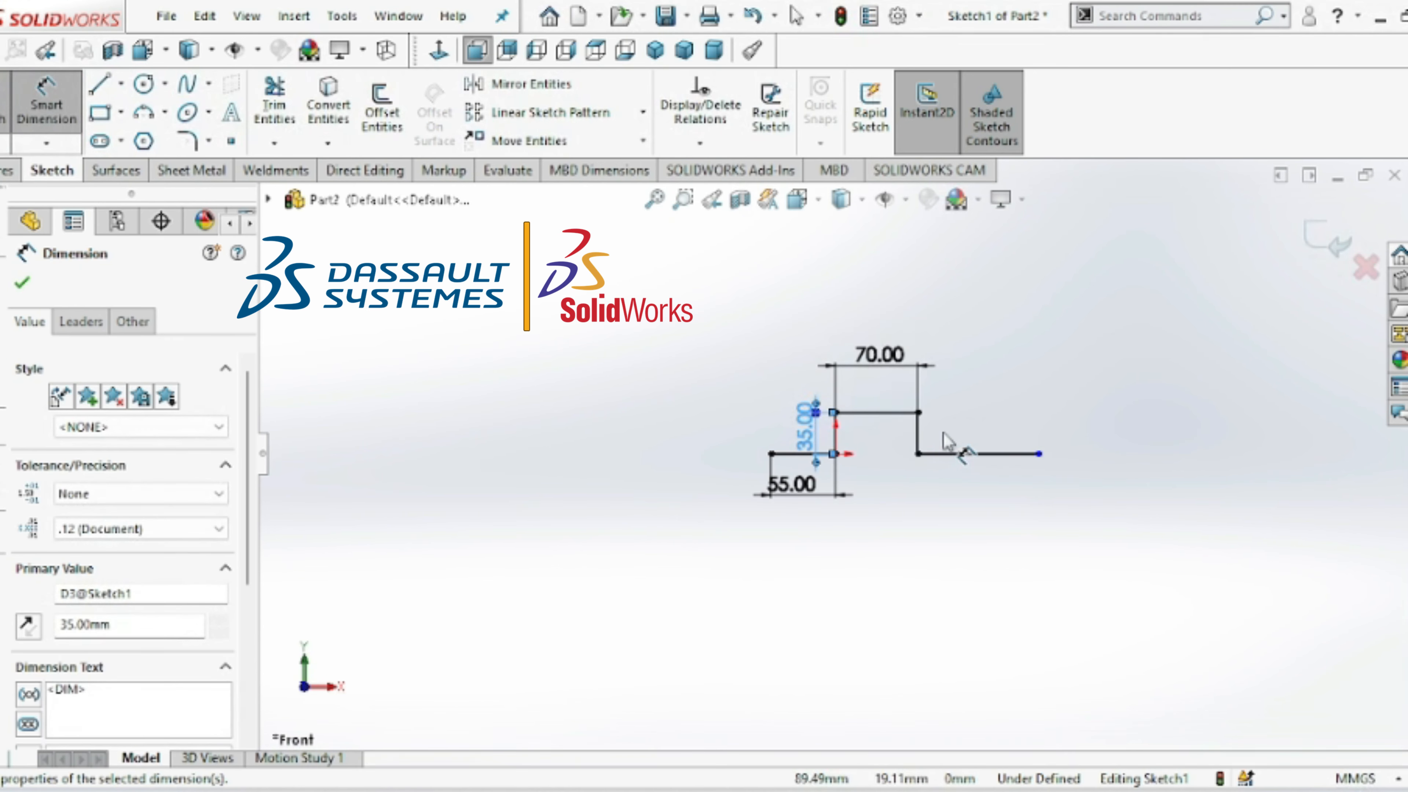
pyautogui.click(967, 455)
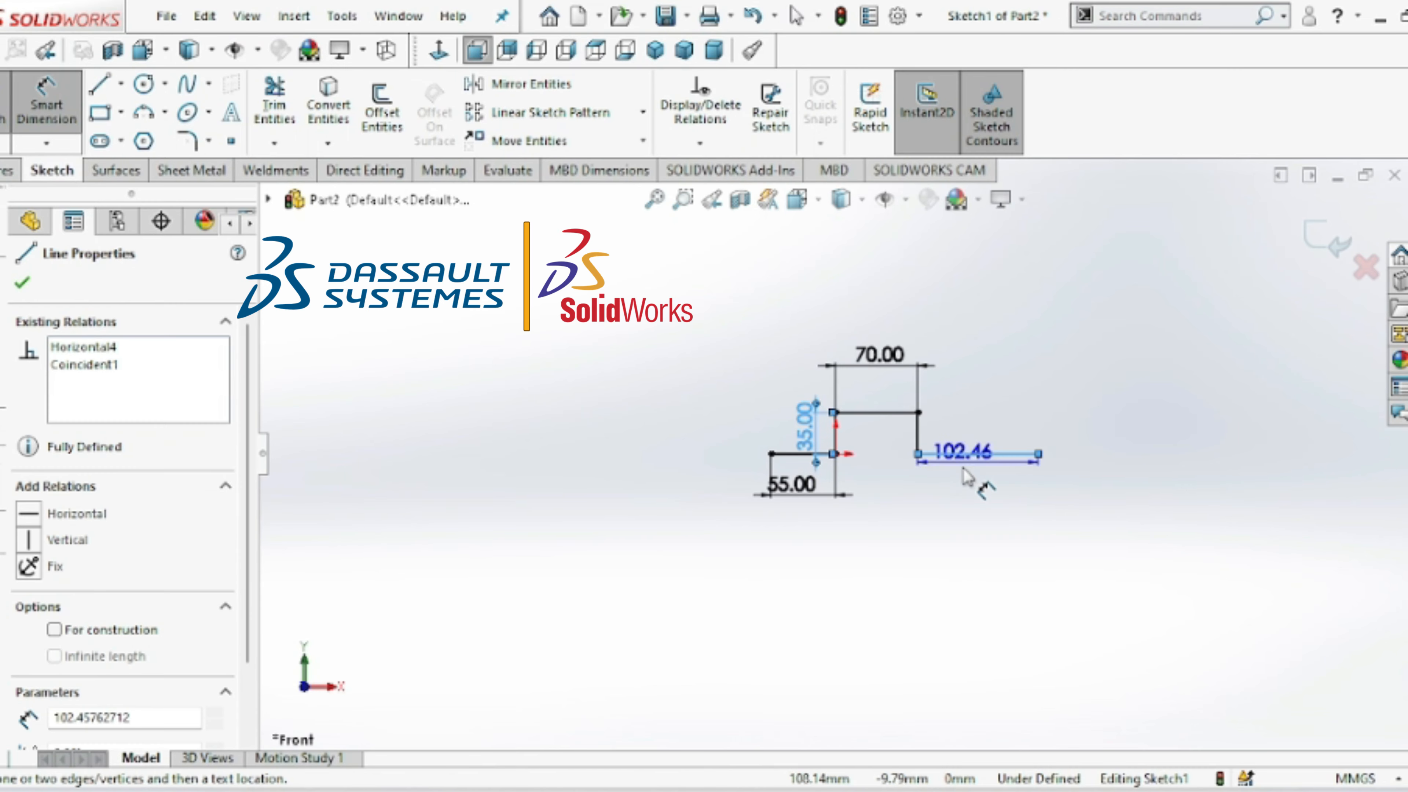
pyautogui.click(967, 487)
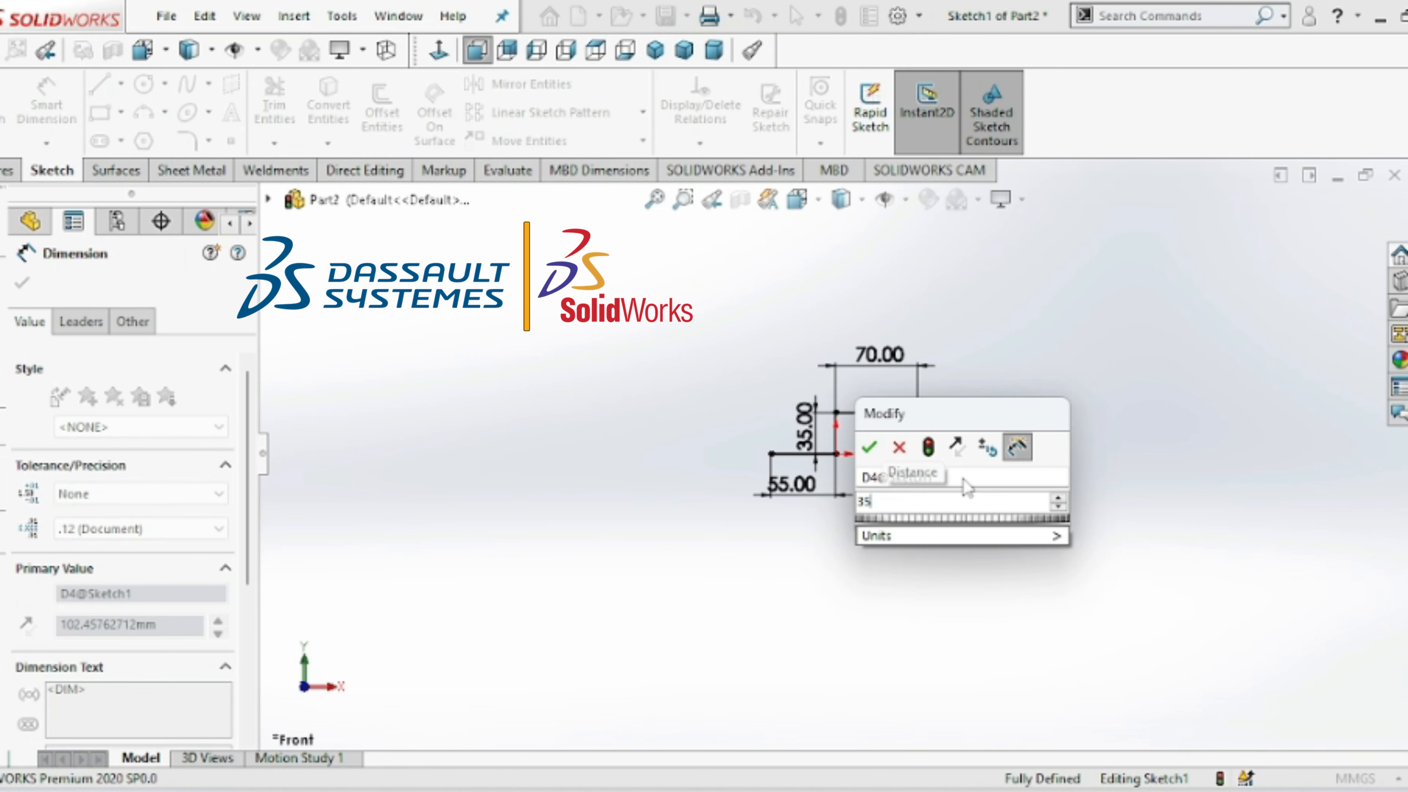
pyautogui.write('35')
pyautogui.press('Return')
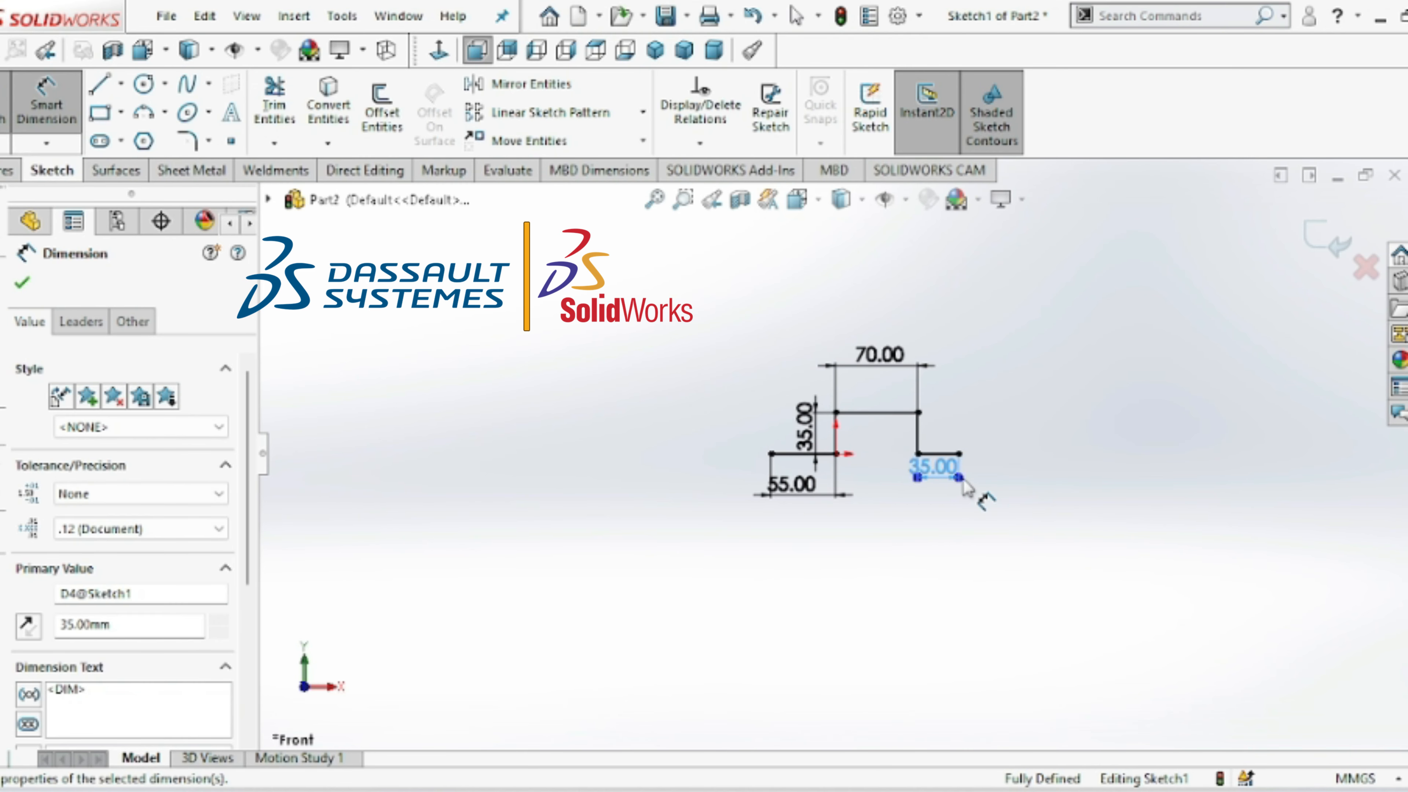
pyautogui.press('f')
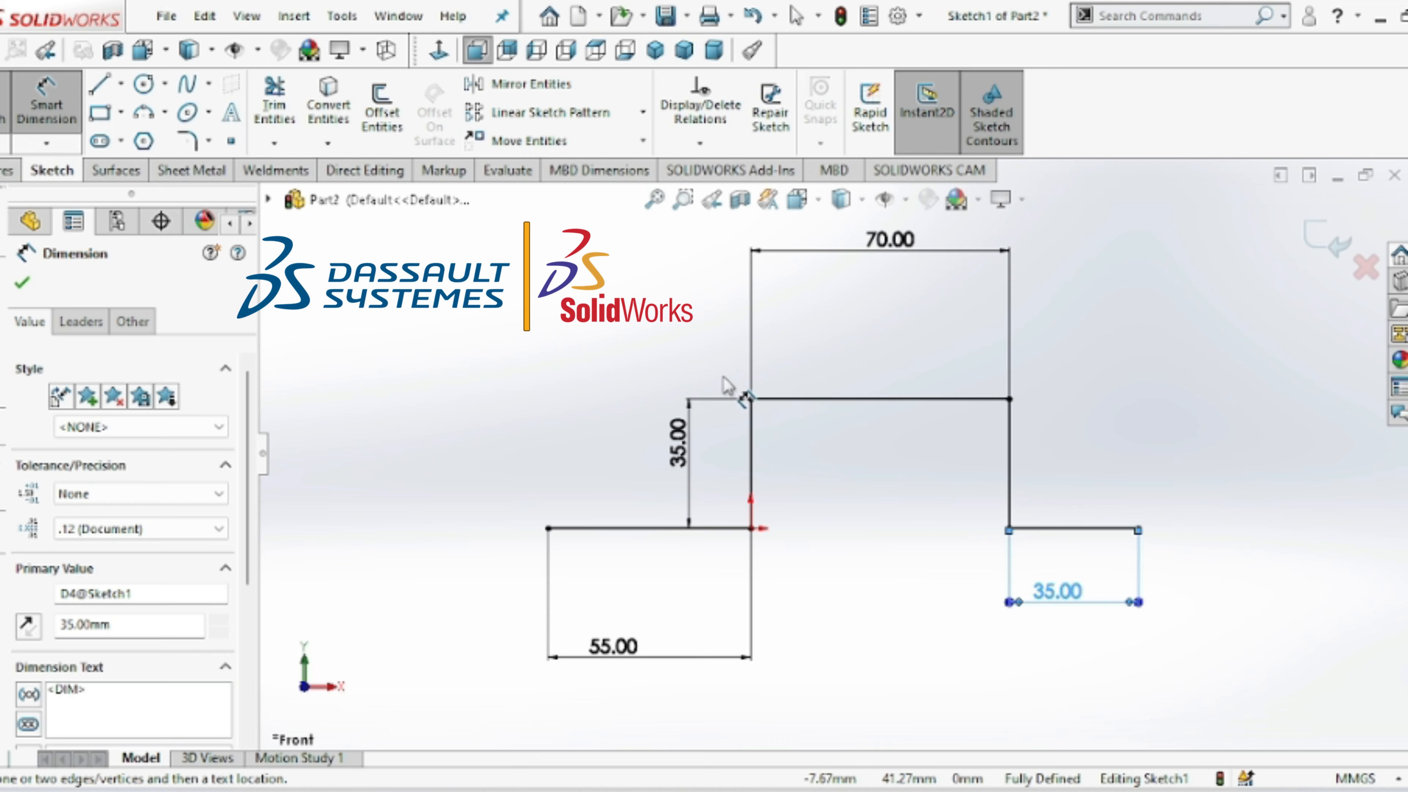
# - Round both corners of the left vertical line and the upper right corner with 15 mm sketch fillets
pyautogui.click(191, 141)
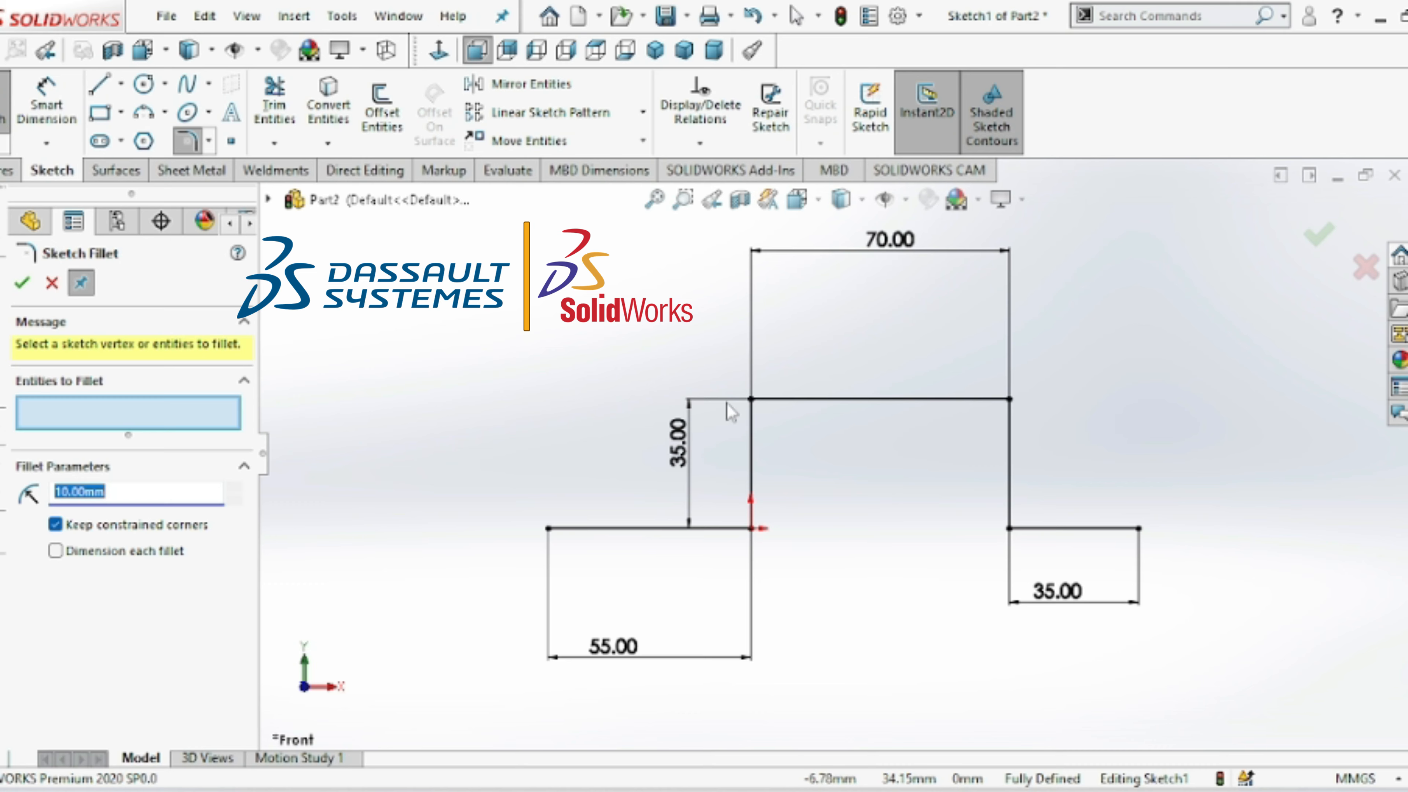
pyautogui.press('BackSpace')
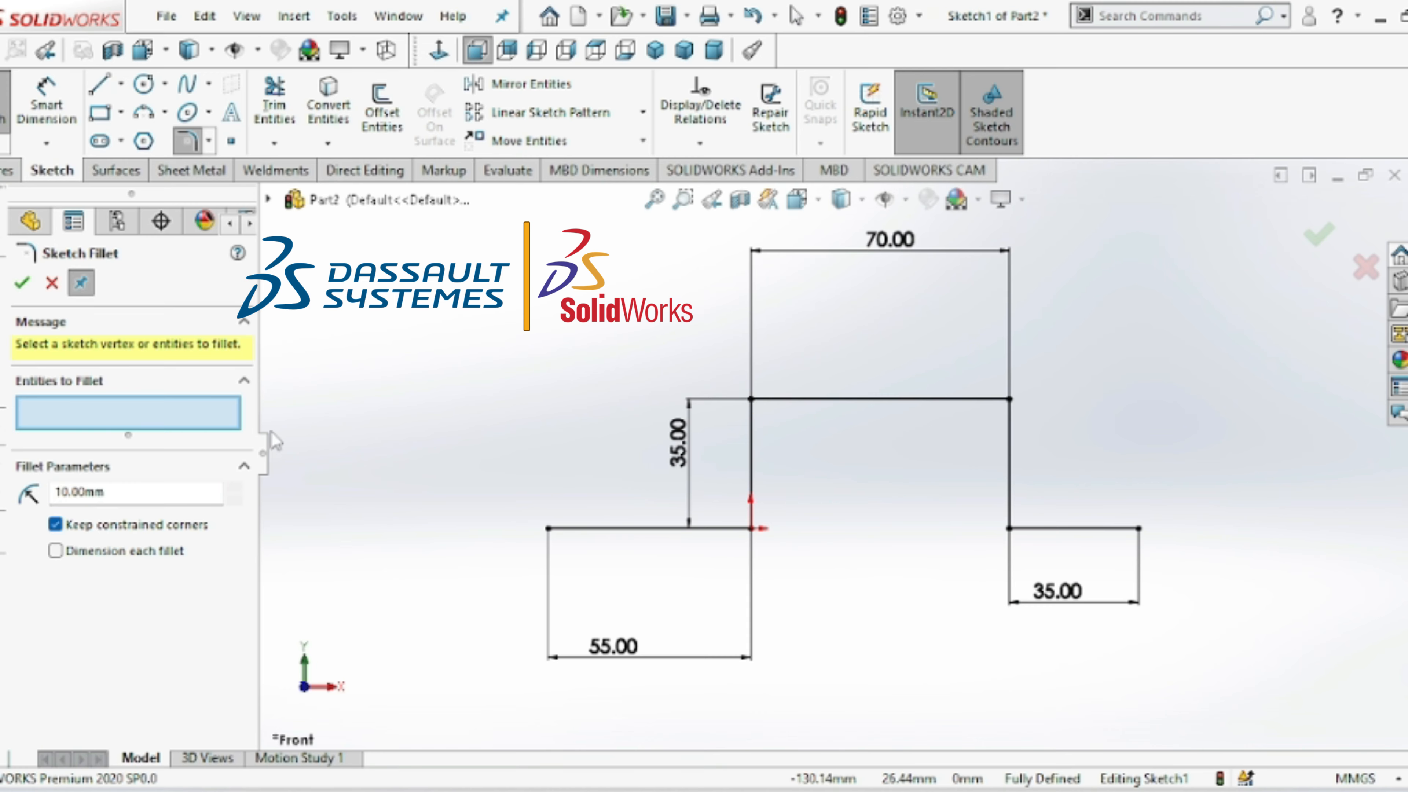
pyautogui.click(159, 491)
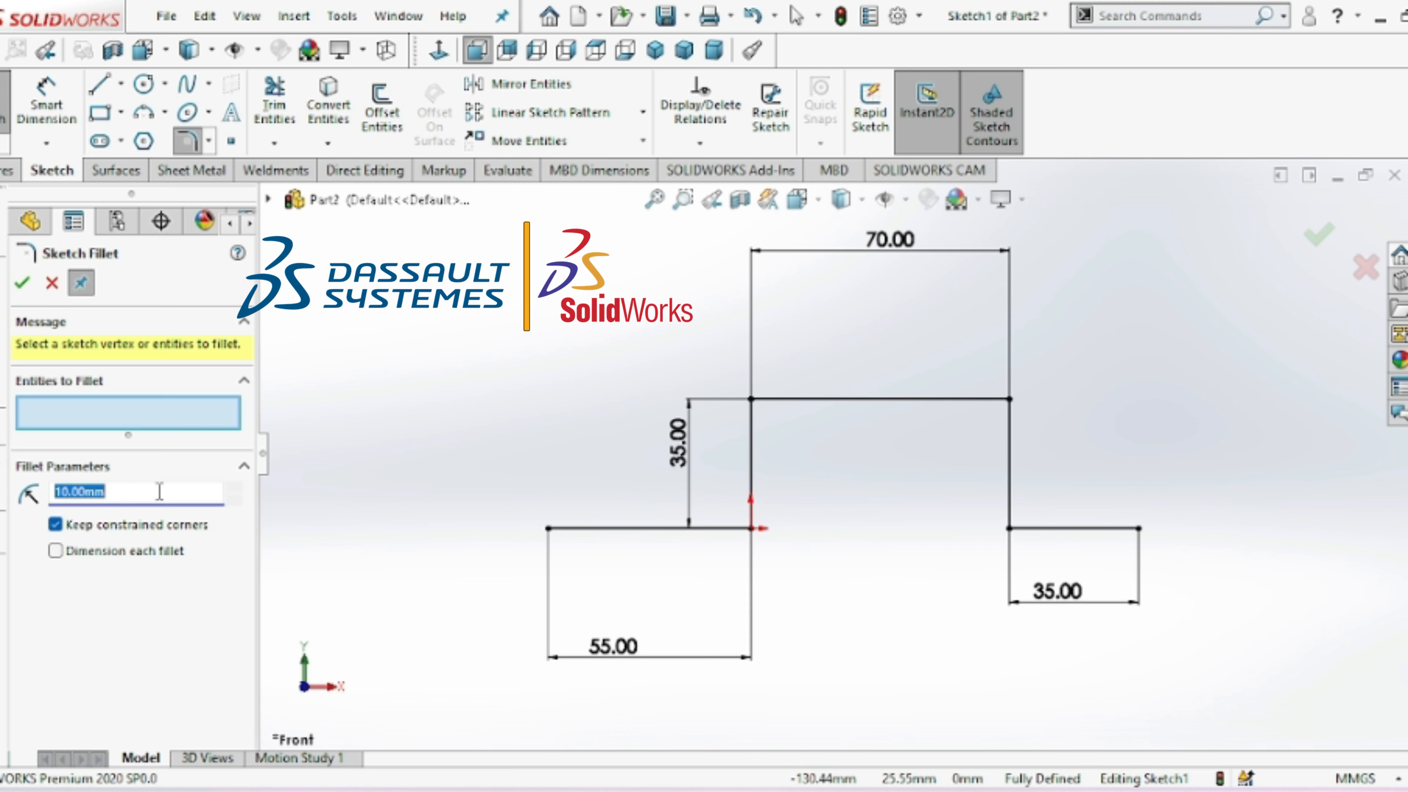
pyautogui.write('15')
pyautogui.press('Return')
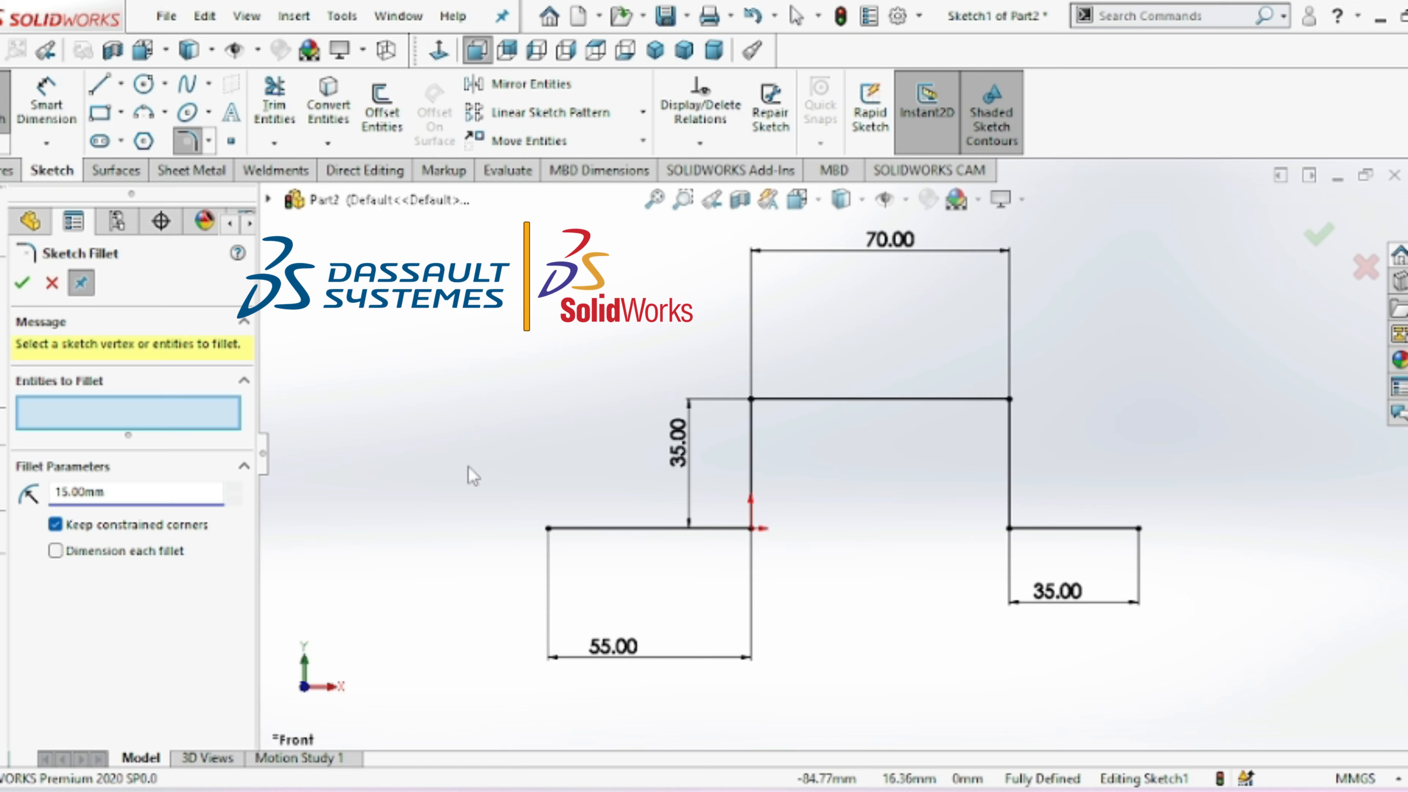
pyautogui.click(753, 529)
pyautogui.click(753, 400)
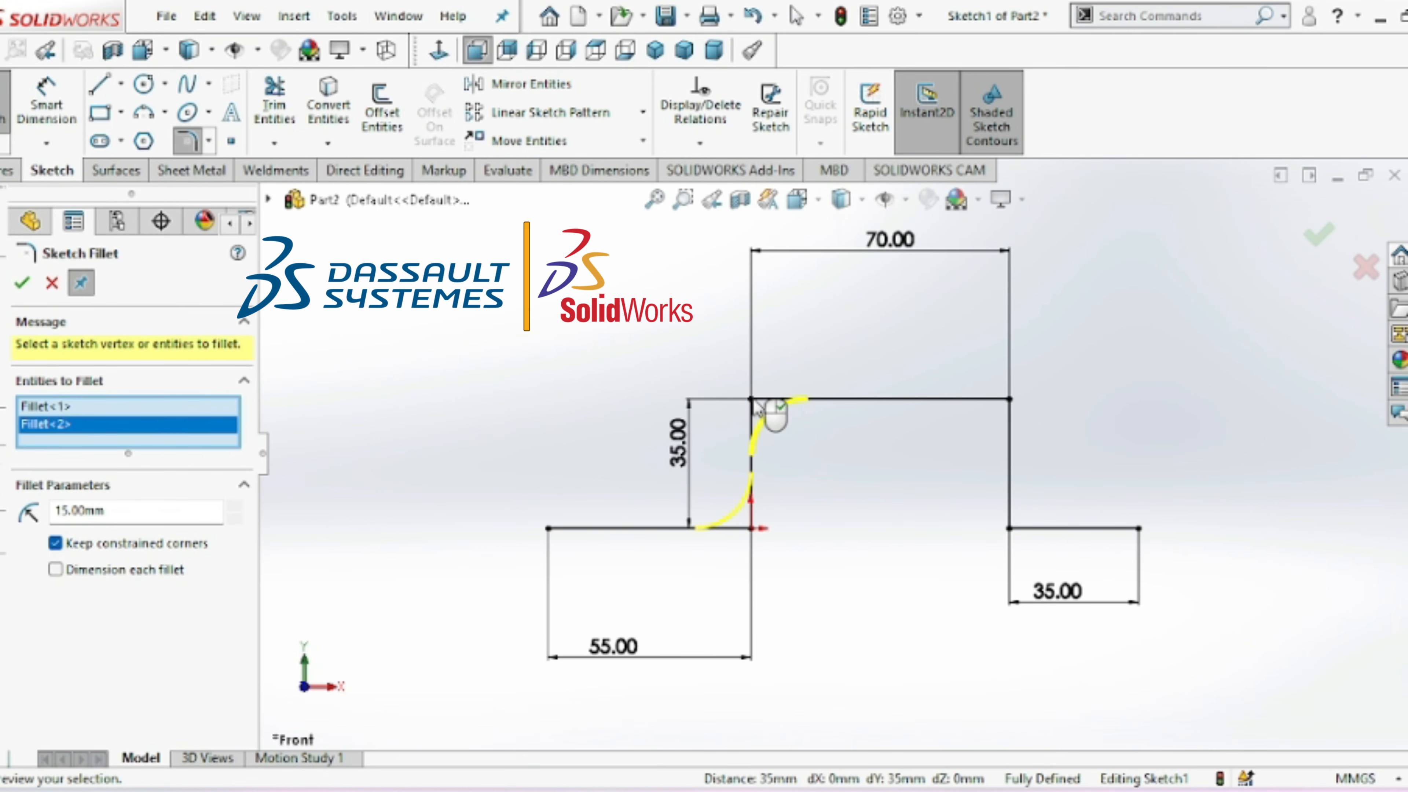
pyautogui.click(21, 289)
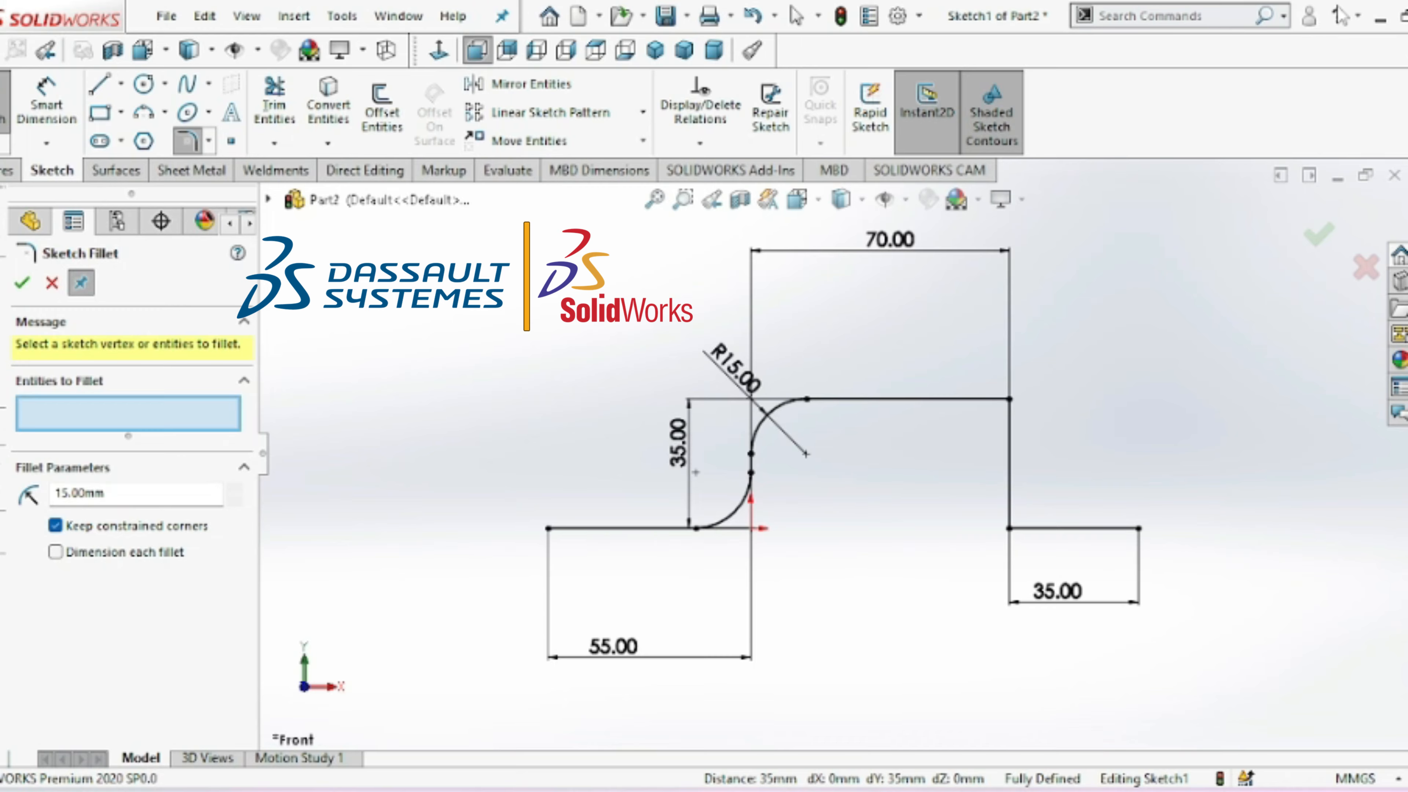
pyautogui.click(1009, 399)
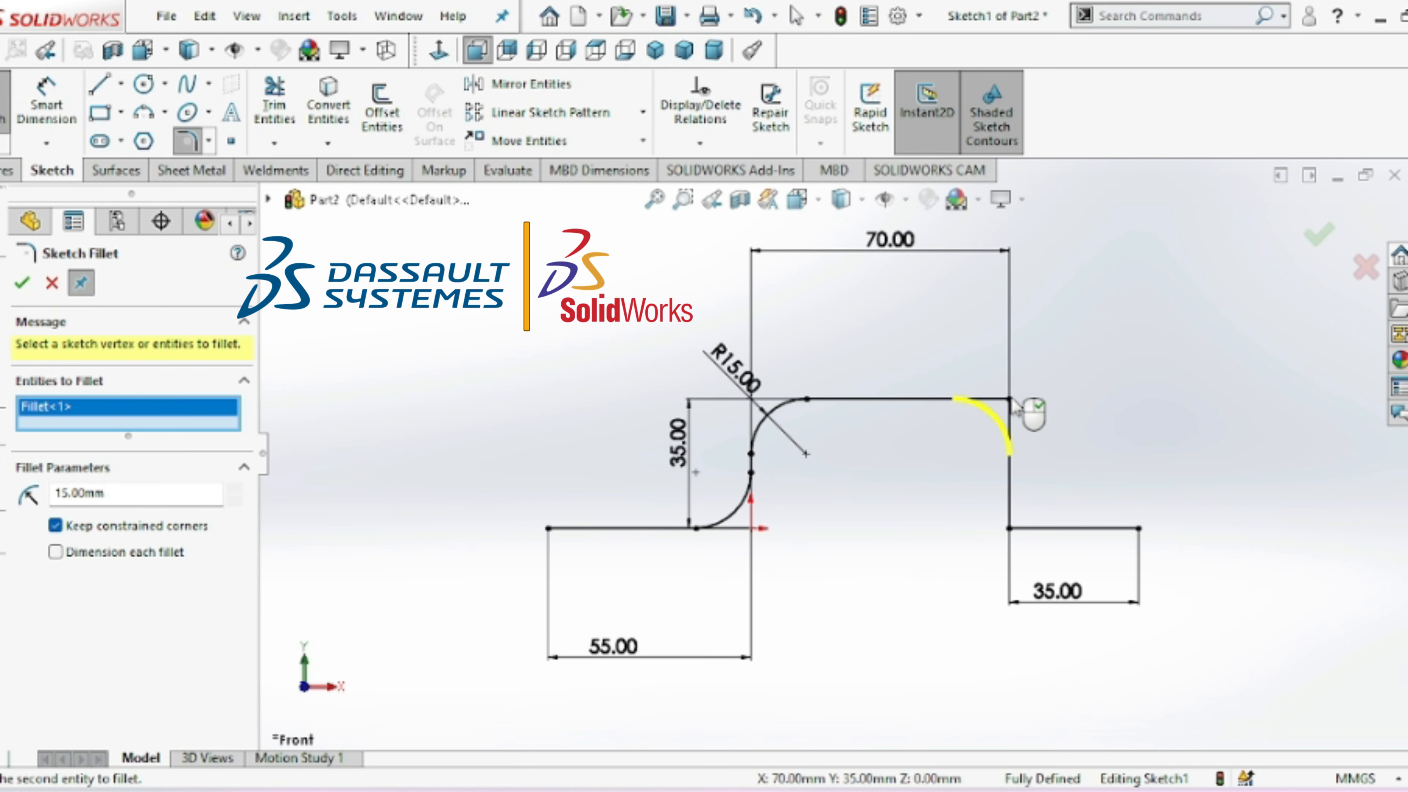
pyautogui.click(22, 283)
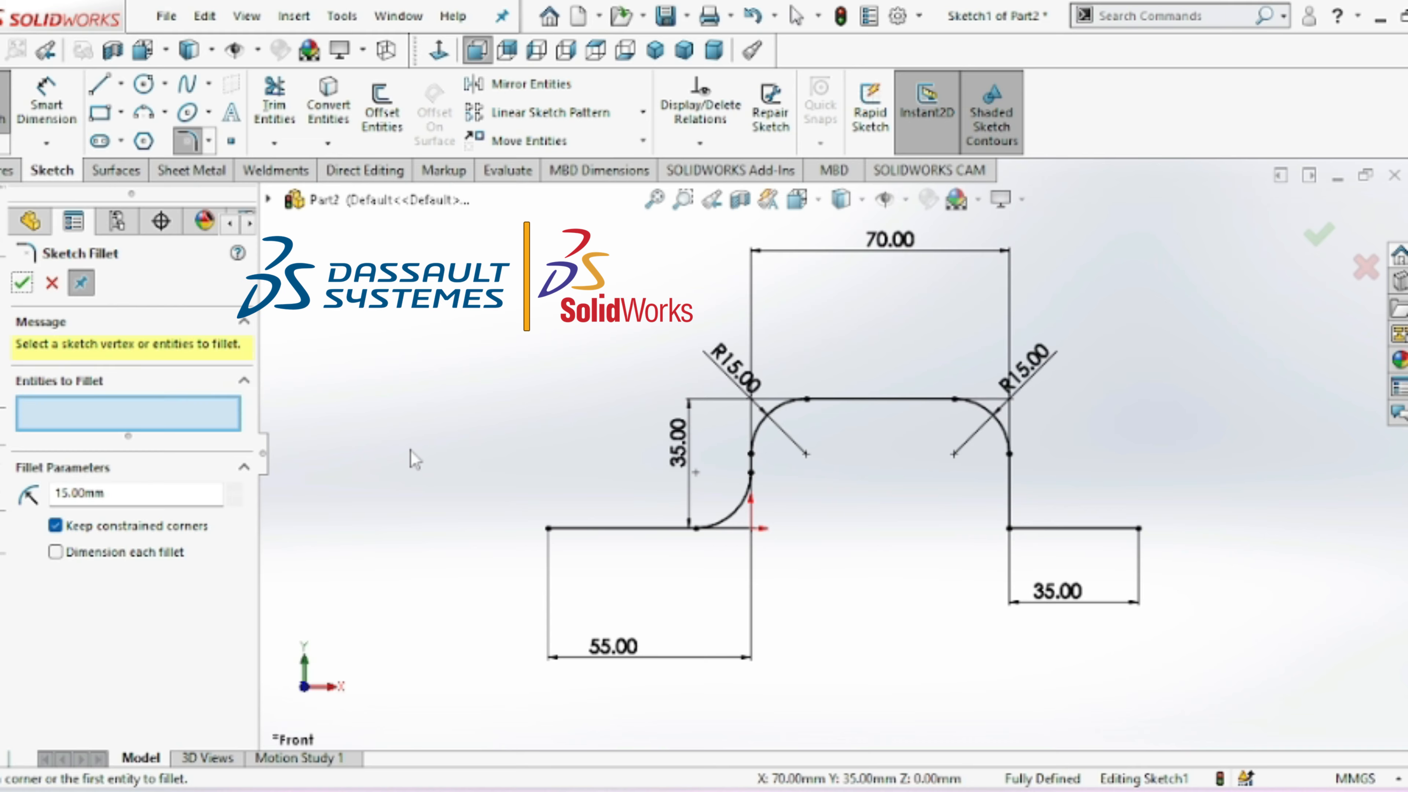
pyautogui.press('Right')
pyautogui.press('Right')
pyautogui.press('Right')
pyautogui.press('Left')
pyautogui.press('Left')
pyautogui.press('Left')
pyautogui.press('Left')
pyautogui.press('Left')
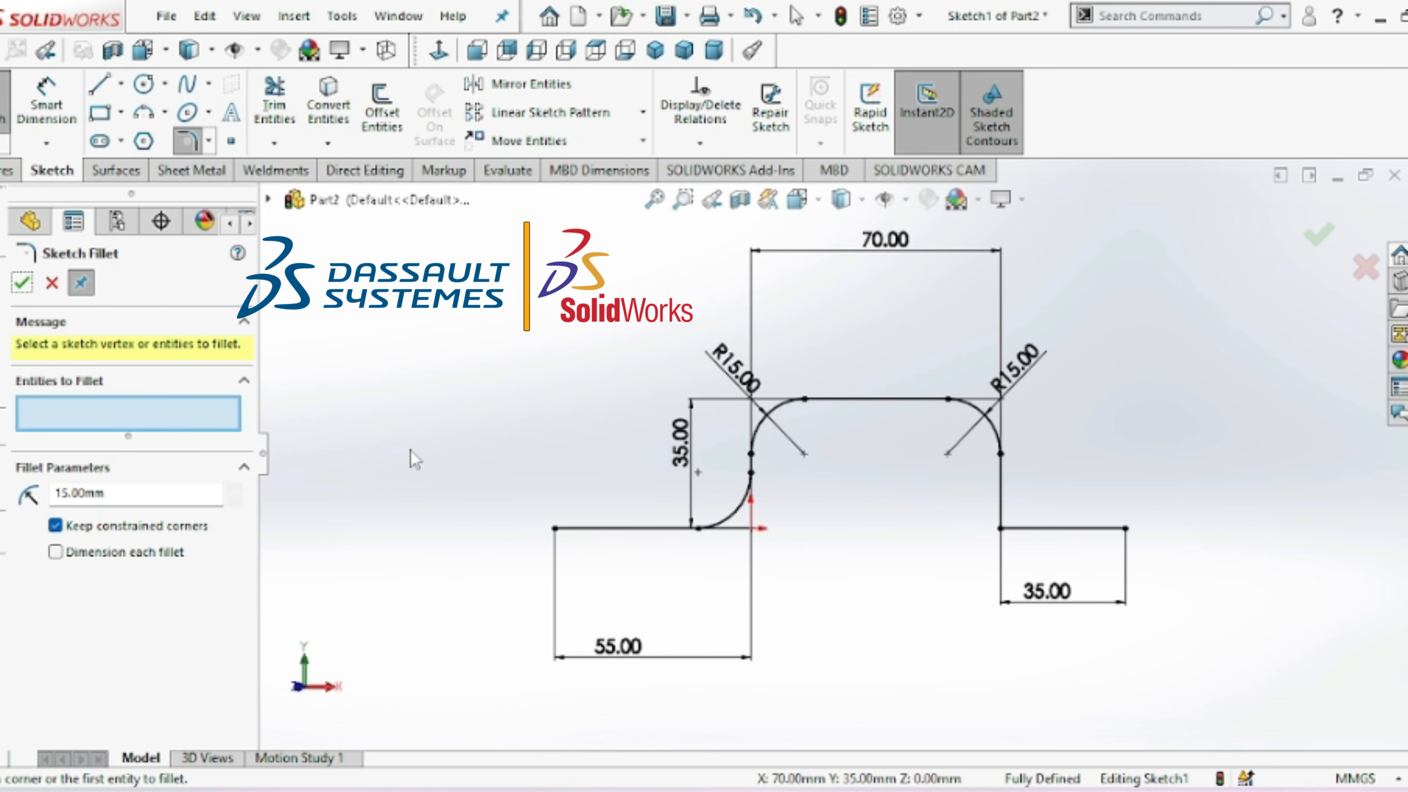
pyautogui.press('Left')
pyautogui.press('Left')
pyautogui.press('Left')
pyautogui.press('Left')
pyautogui.press('Left')
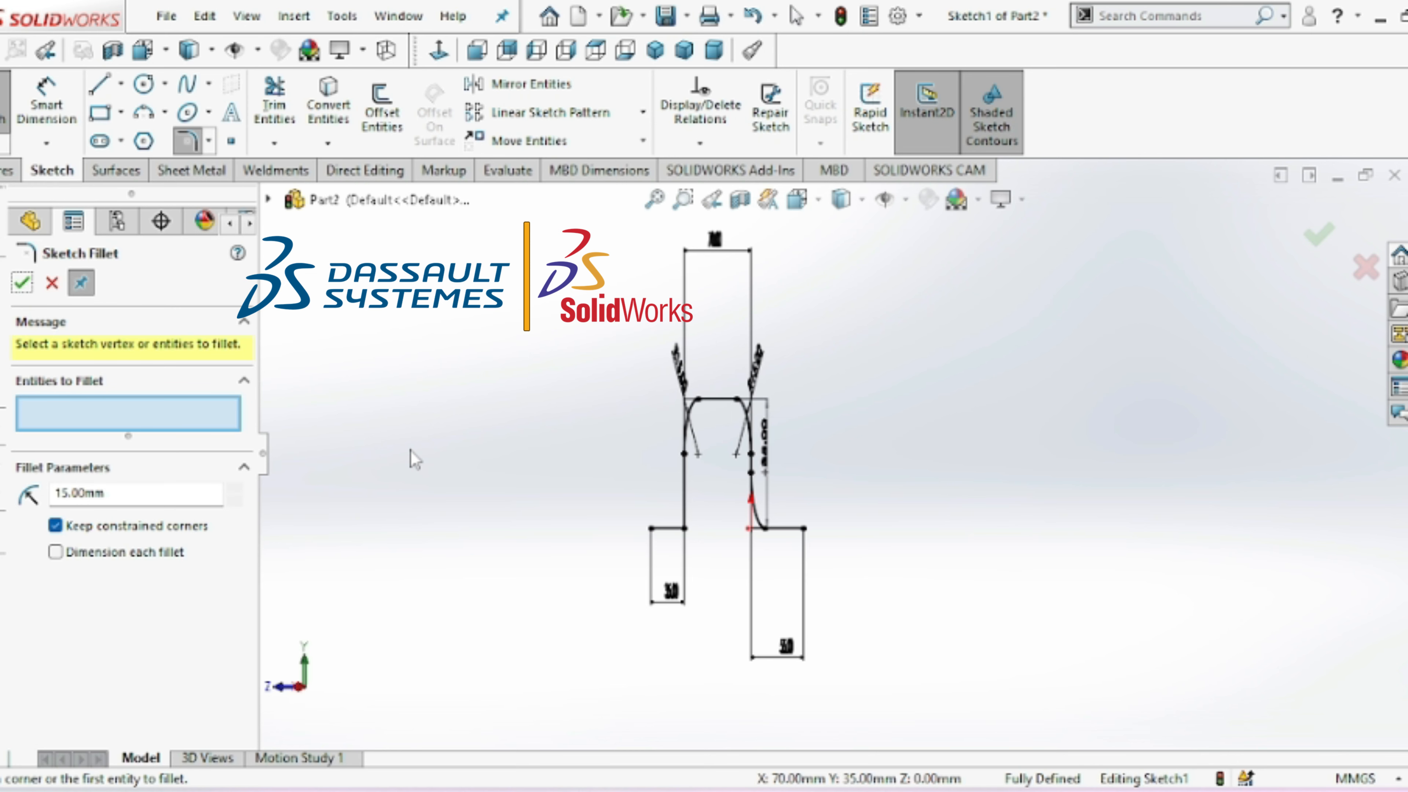
pyautogui.press('Right')
pyautogui.press('Right')
pyautogui.press('Right')
pyautogui.press('Right')
pyautogui.press('Right')
pyautogui.press('Right')
pyautogui.press('Right')
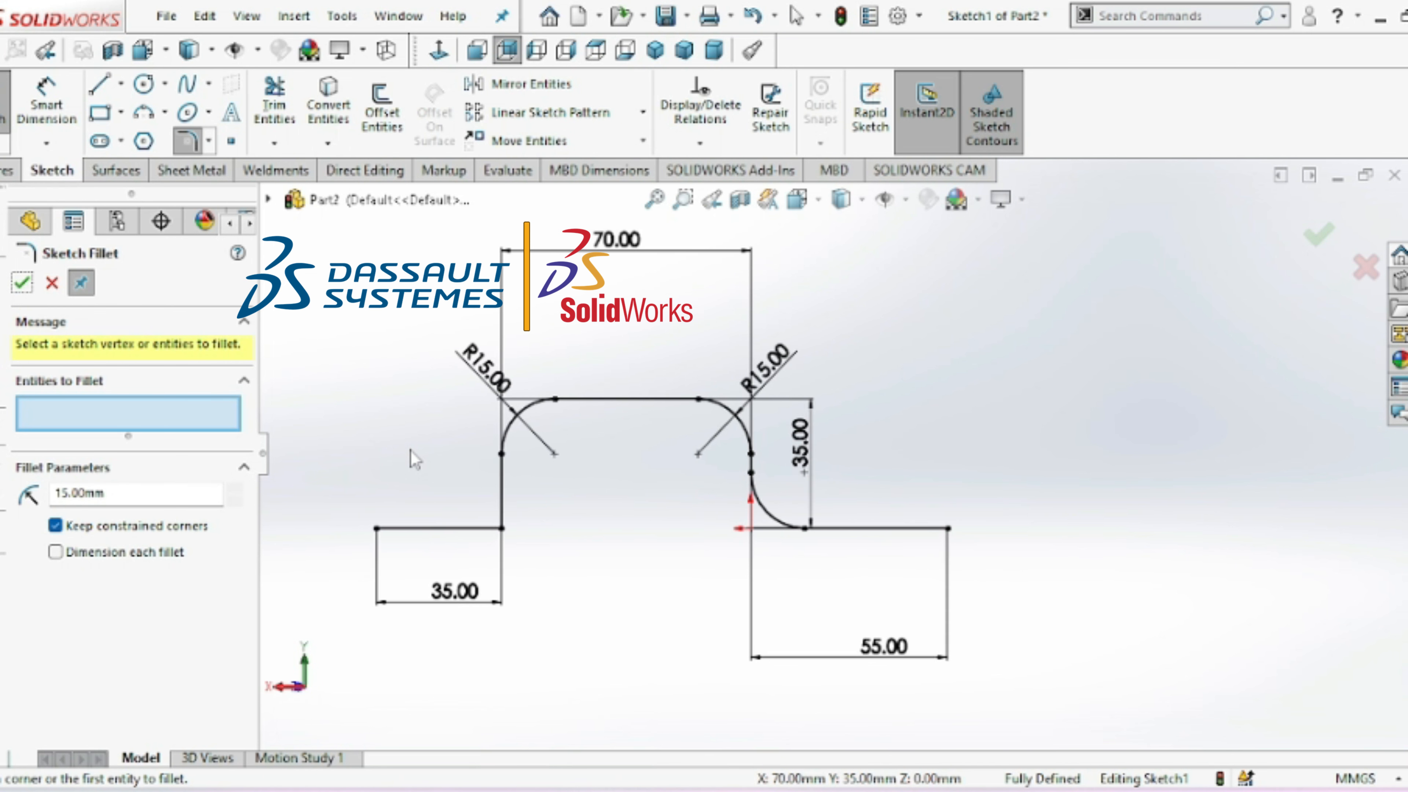
pyautogui.hotkey('ctrl', '8')
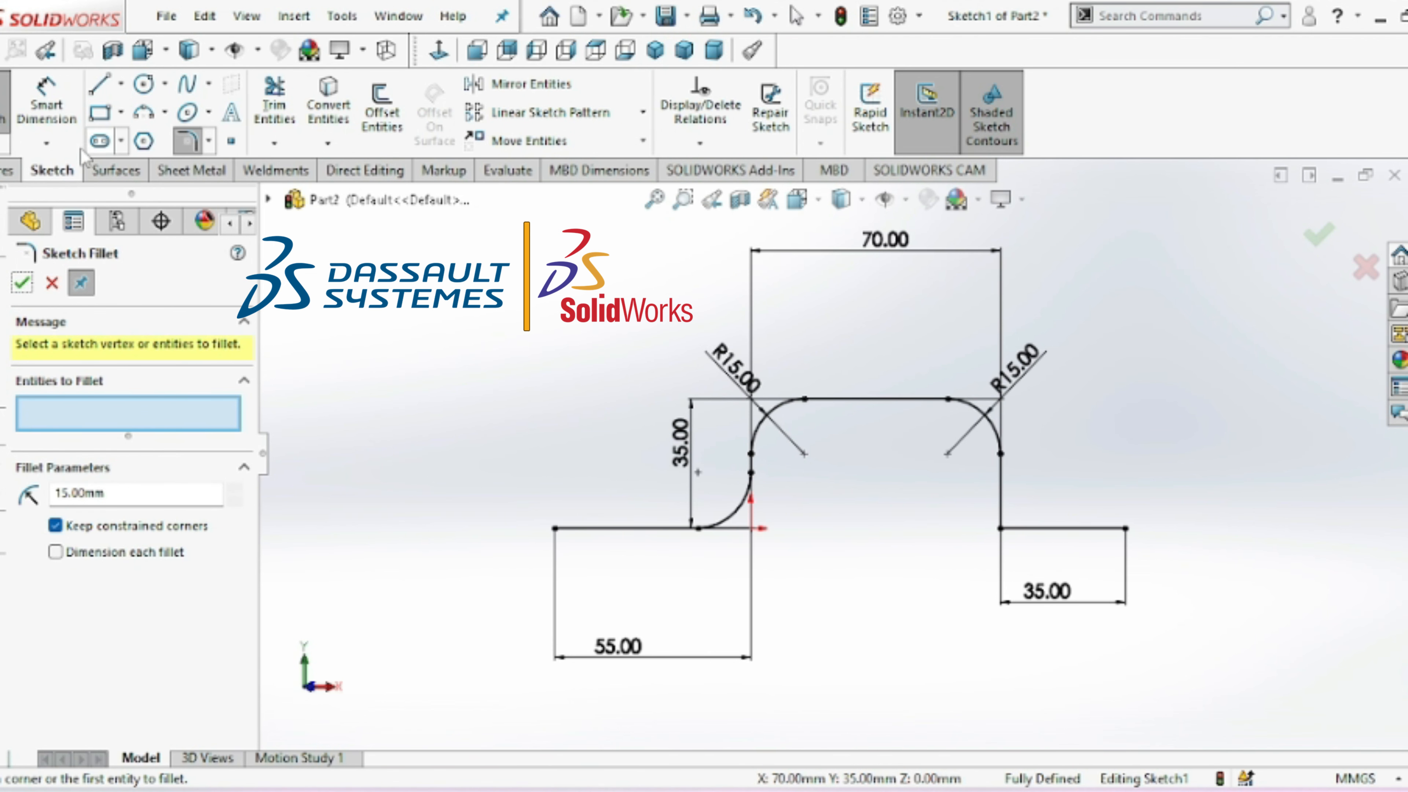
# - Finish the sketch fillets and set up a surface extrusion of the hat profile, Mid Plane with a 30 mm depth
pyautogui.click(111, 172)
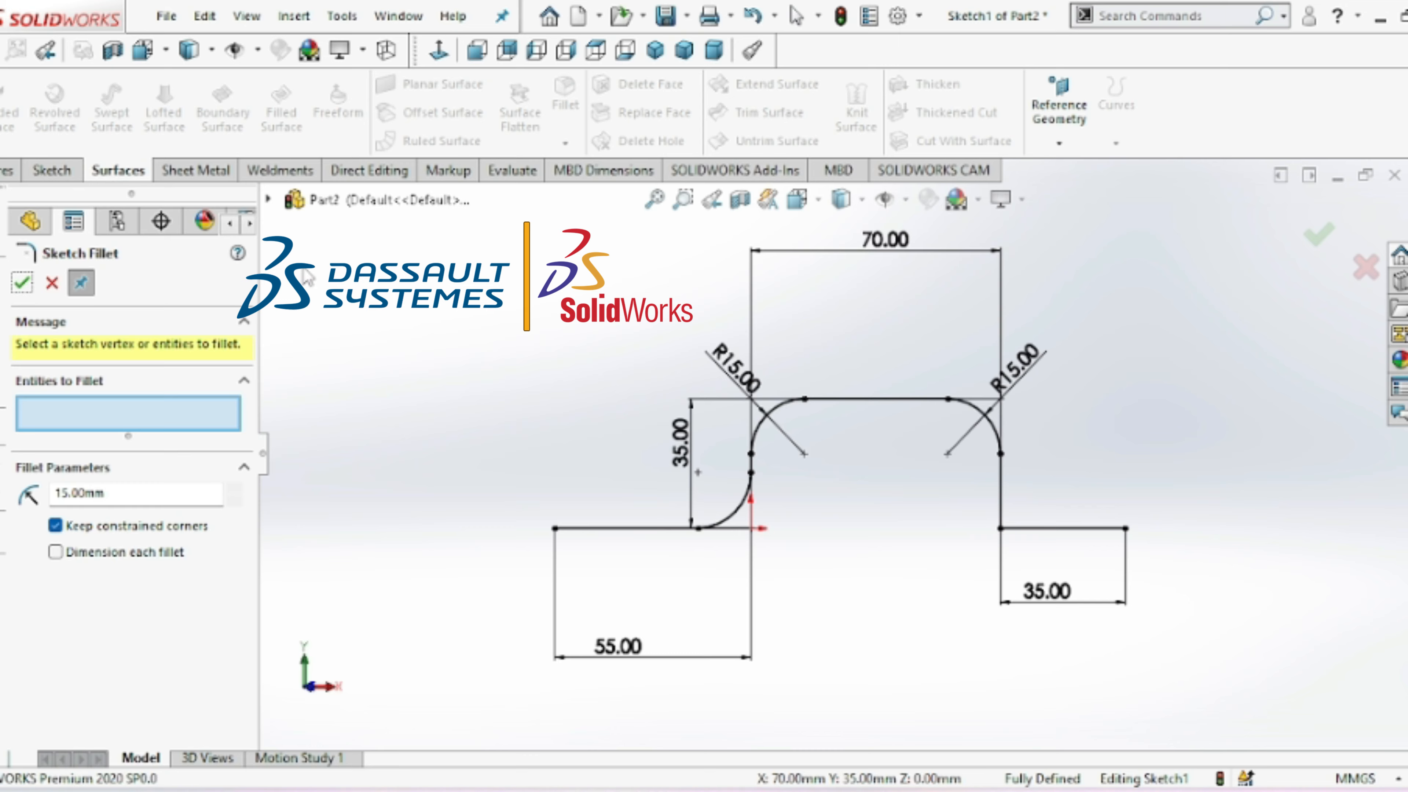
pyautogui.click(22, 283)
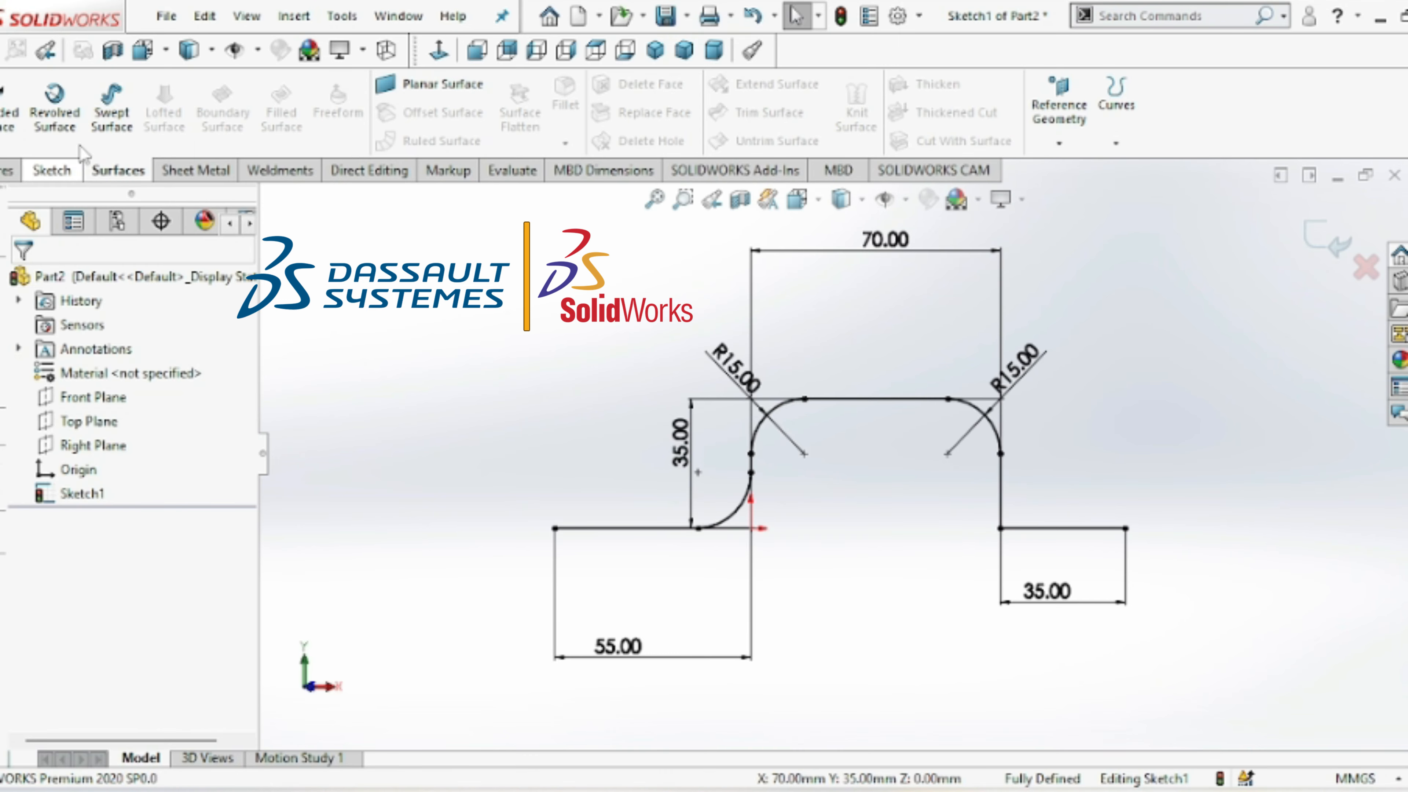
pyautogui.click(11, 106)
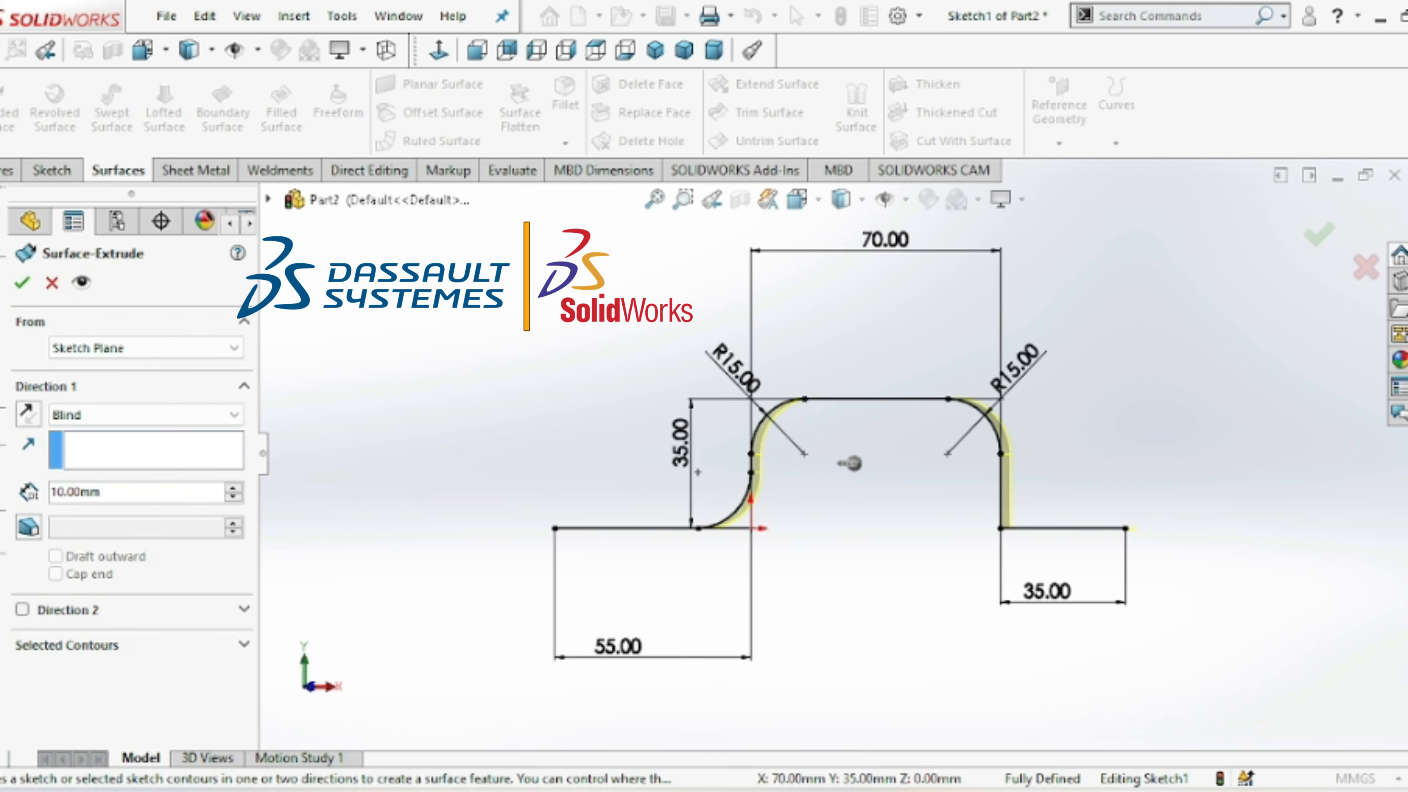
pyautogui.click(183, 414)
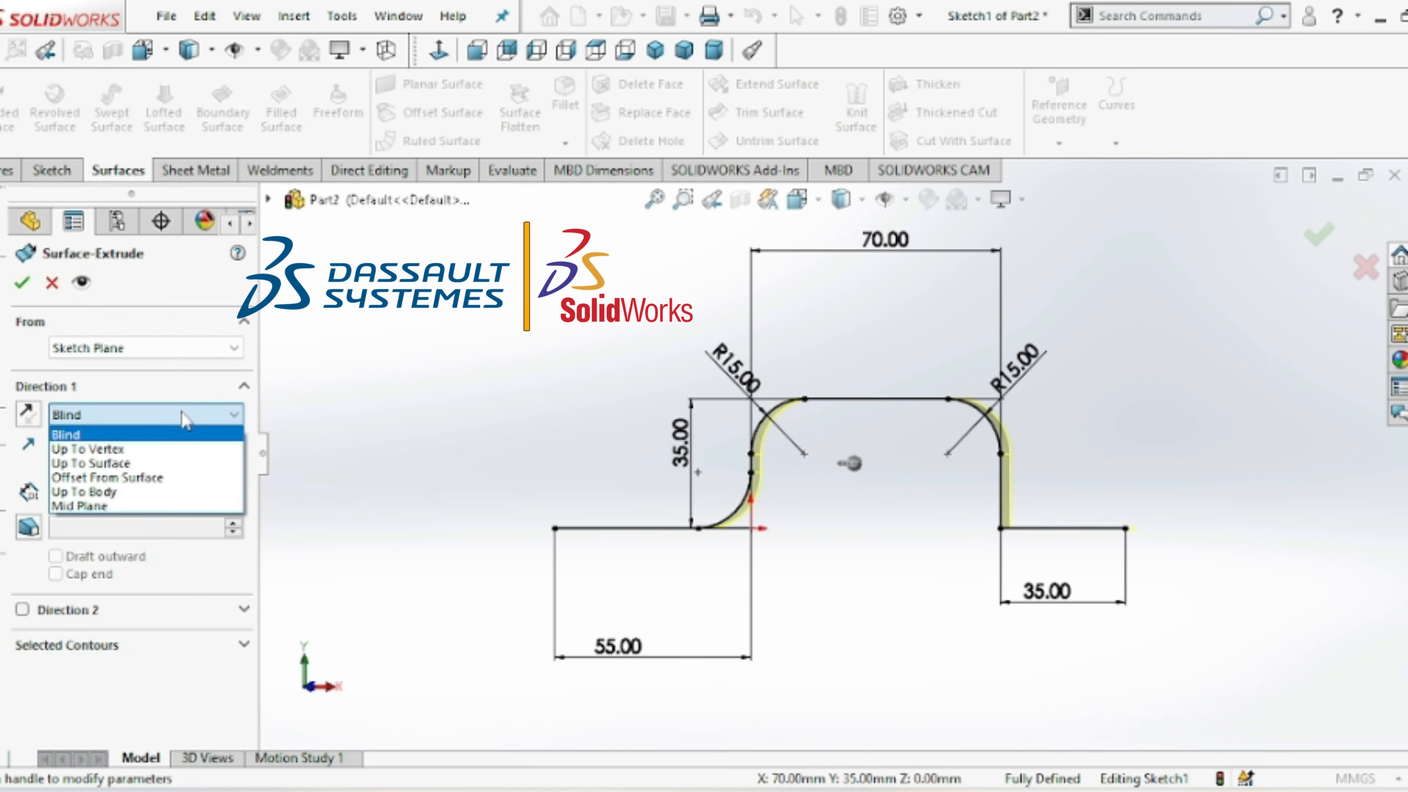
pyautogui.click(157, 506)
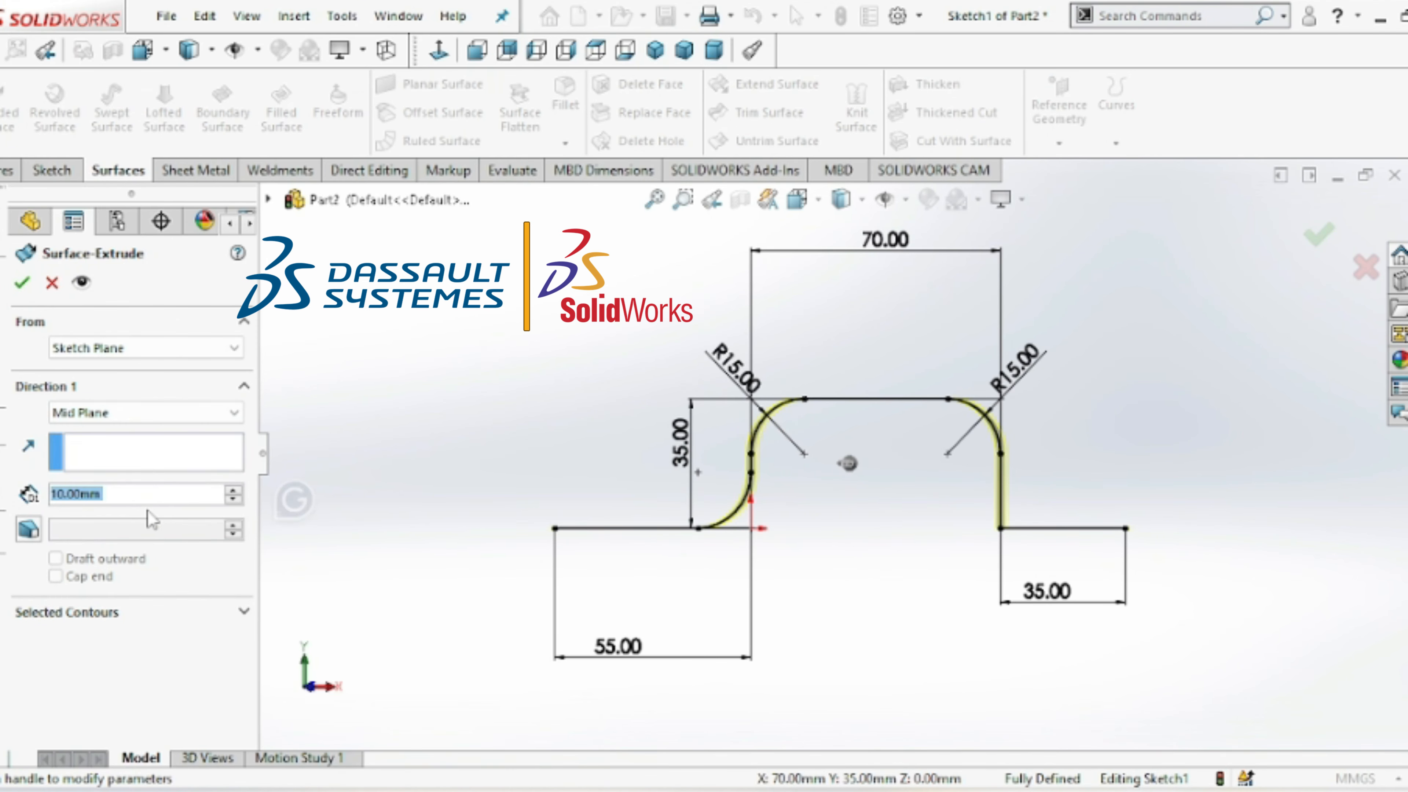
pyautogui.write('30')
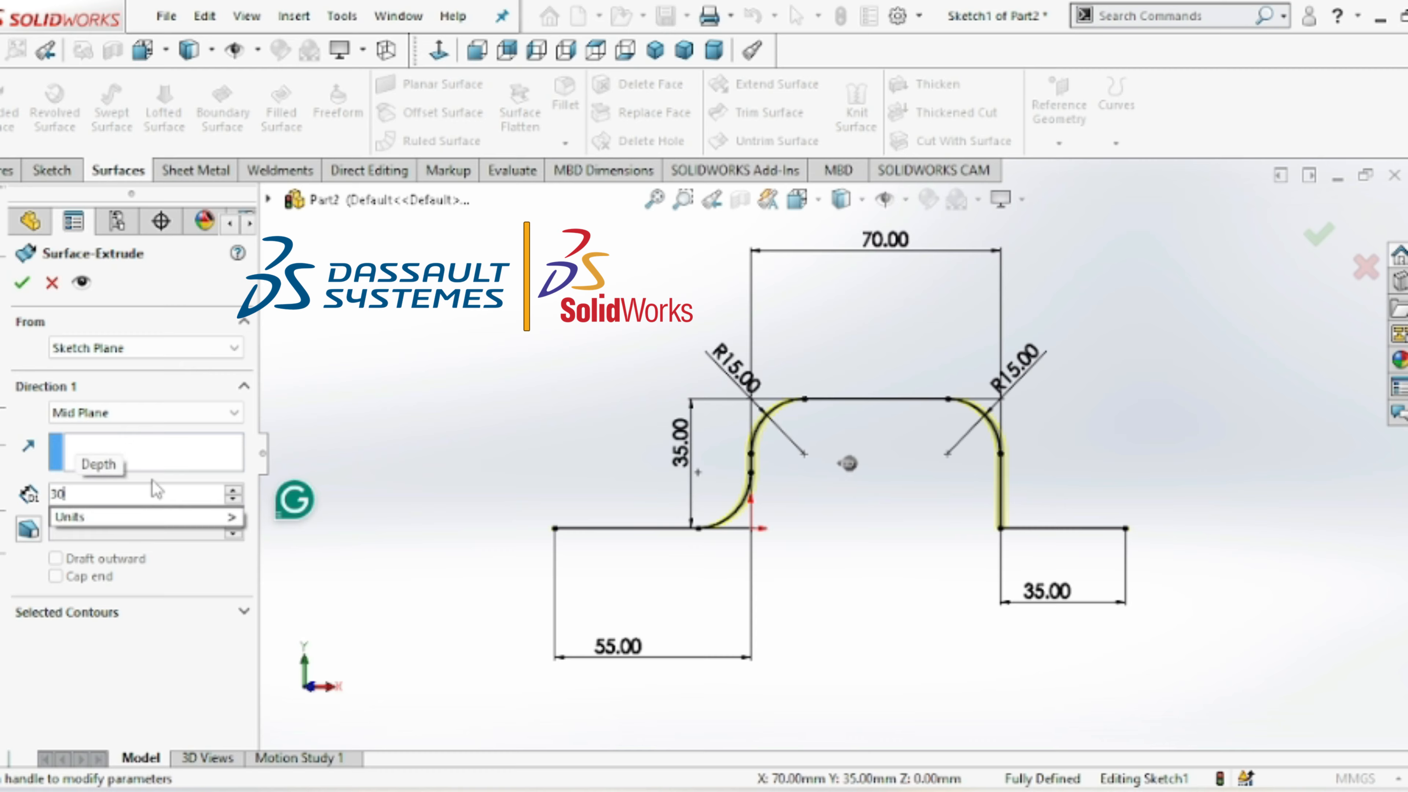
pyautogui.press('Return')
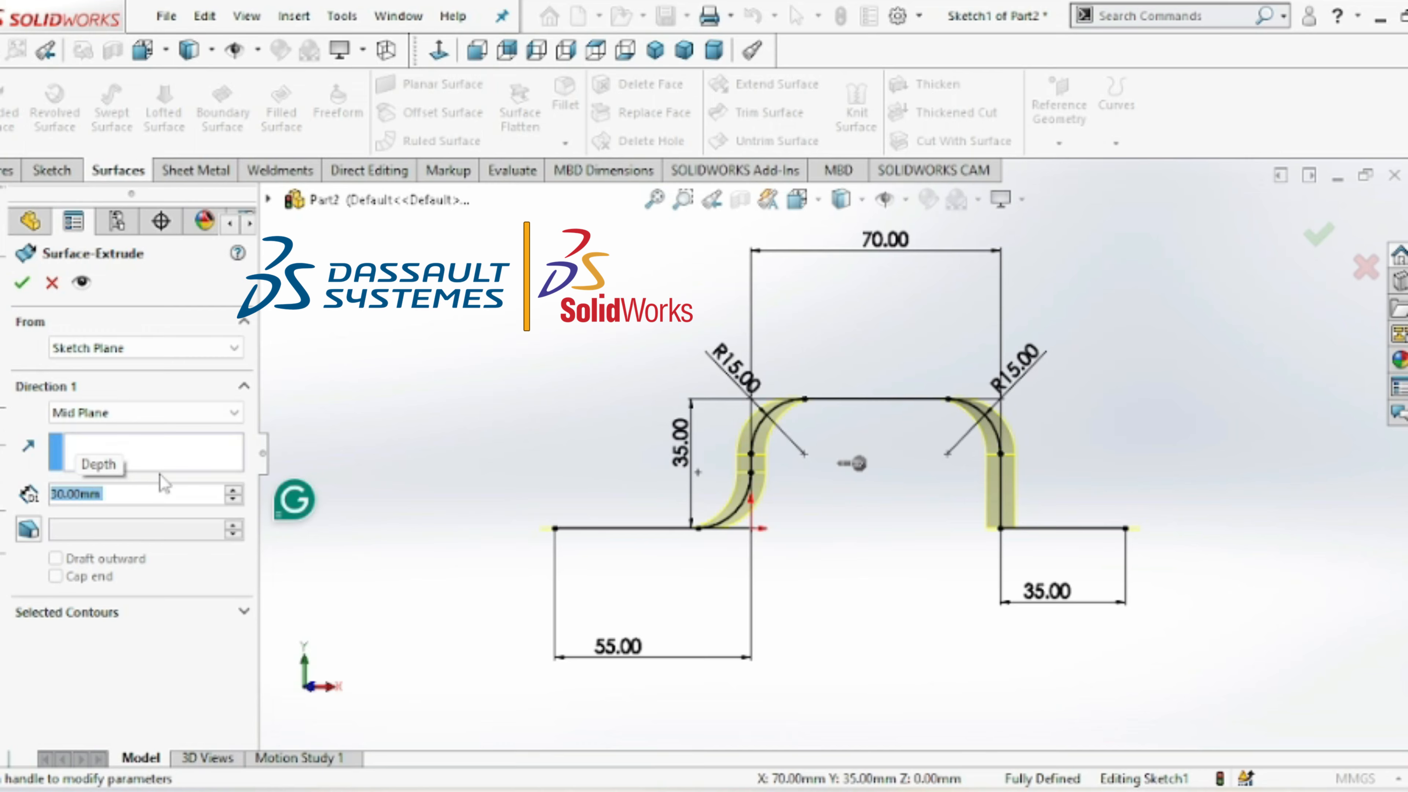
# - Examine the surface extrusion preview from several angles and accept the extrusion
pyautogui.press('Right')
pyautogui.press('Right')
pyautogui.press('Right')
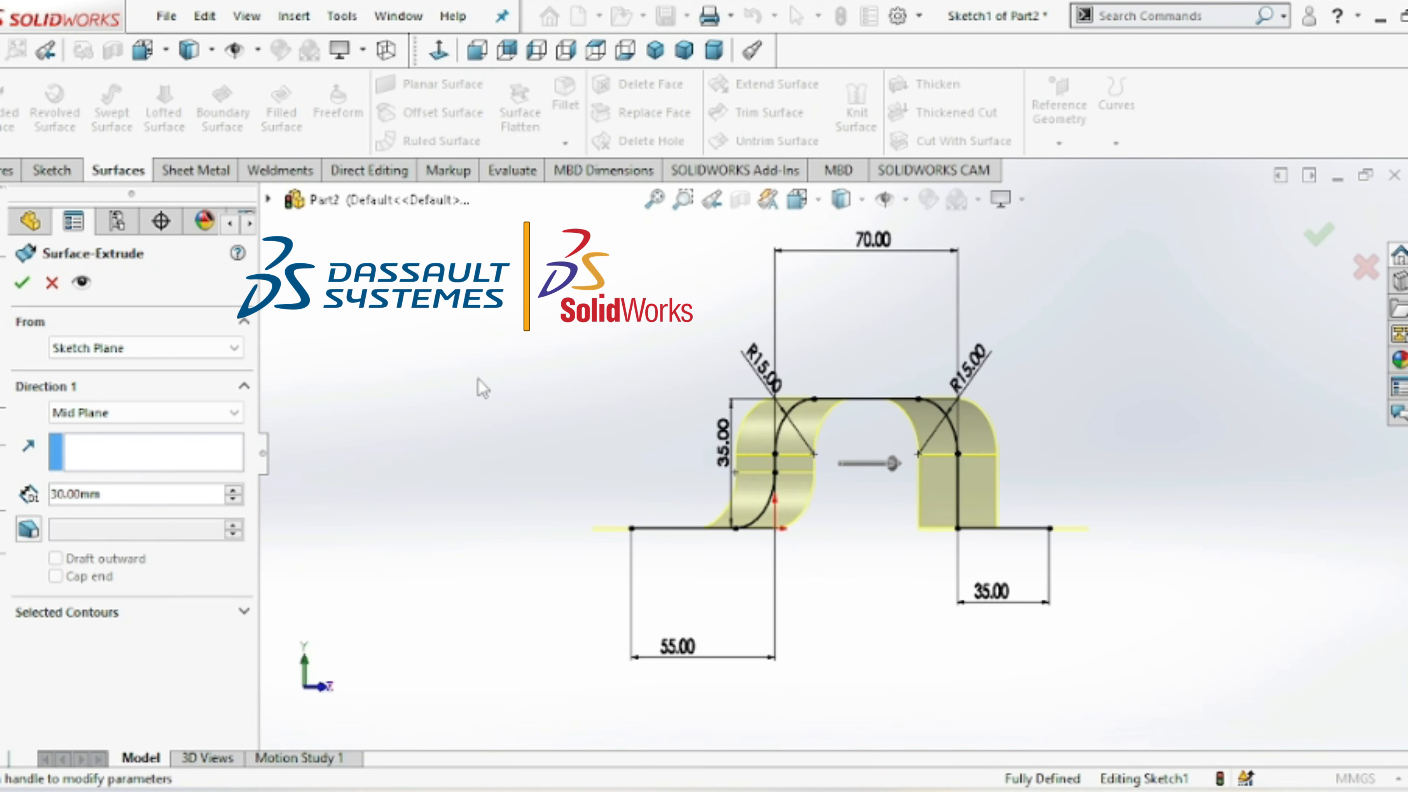
pyautogui.press('Down')
pyautogui.press('Down')
pyautogui.press('Up')
pyautogui.press('Up')
pyautogui.press('Up')
pyautogui.press('Up')
pyautogui.press('Up')
pyautogui.press('Up')
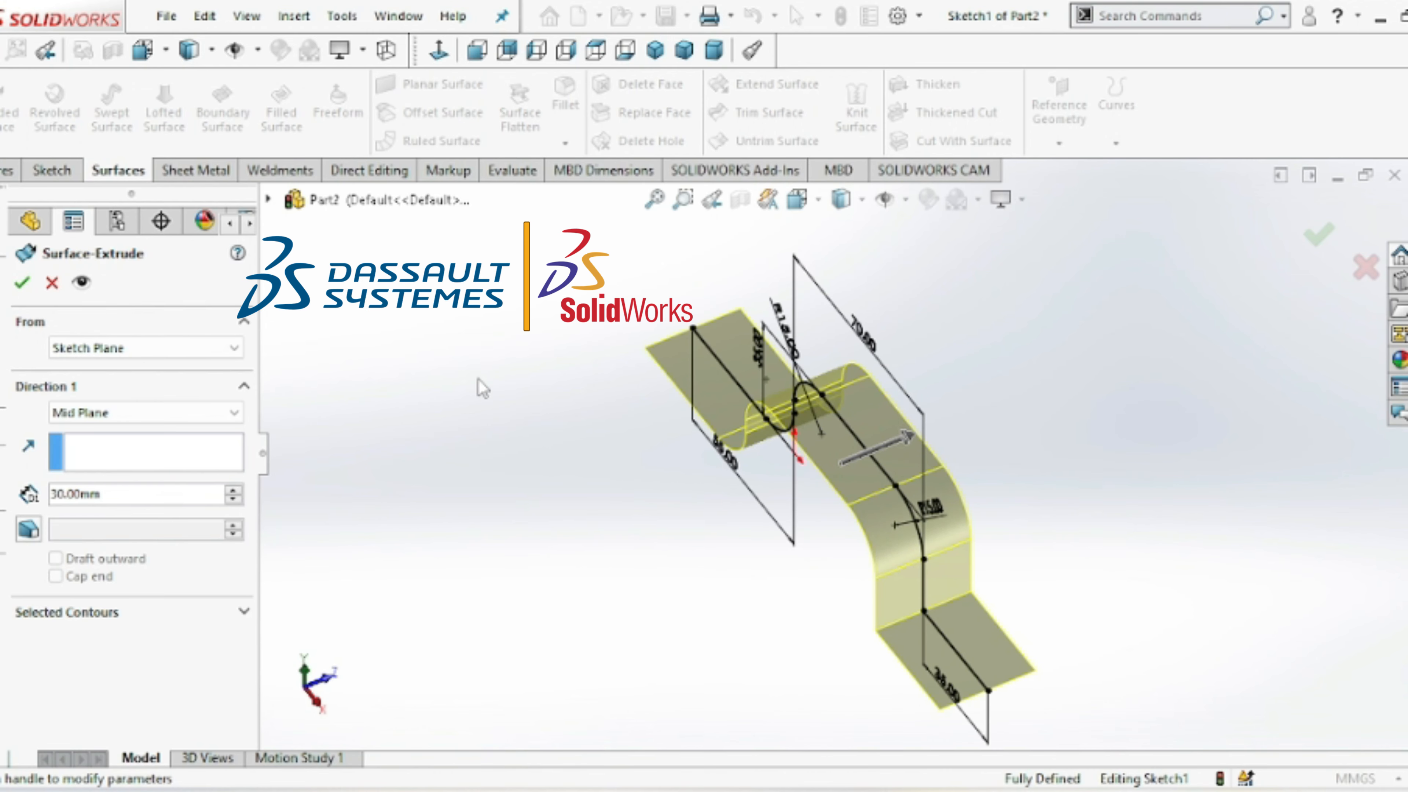
pyautogui.press('Right')
pyautogui.press('Right')
pyautogui.press('Left')
pyautogui.press('Left')
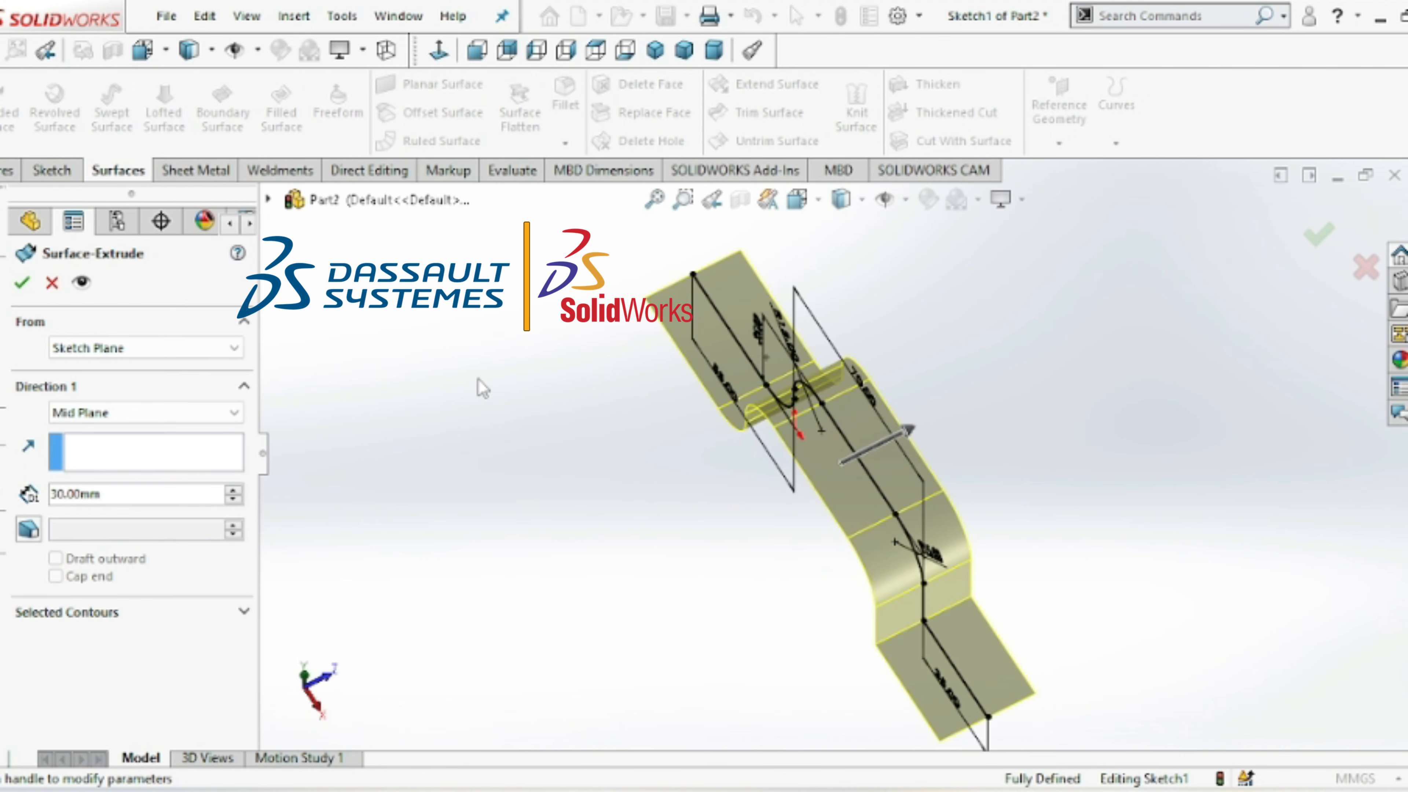
pyautogui.press('Up')
pyautogui.press('Down')
pyautogui.press('Down')
pyautogui.press('Down')
pyautogui.press('Down')
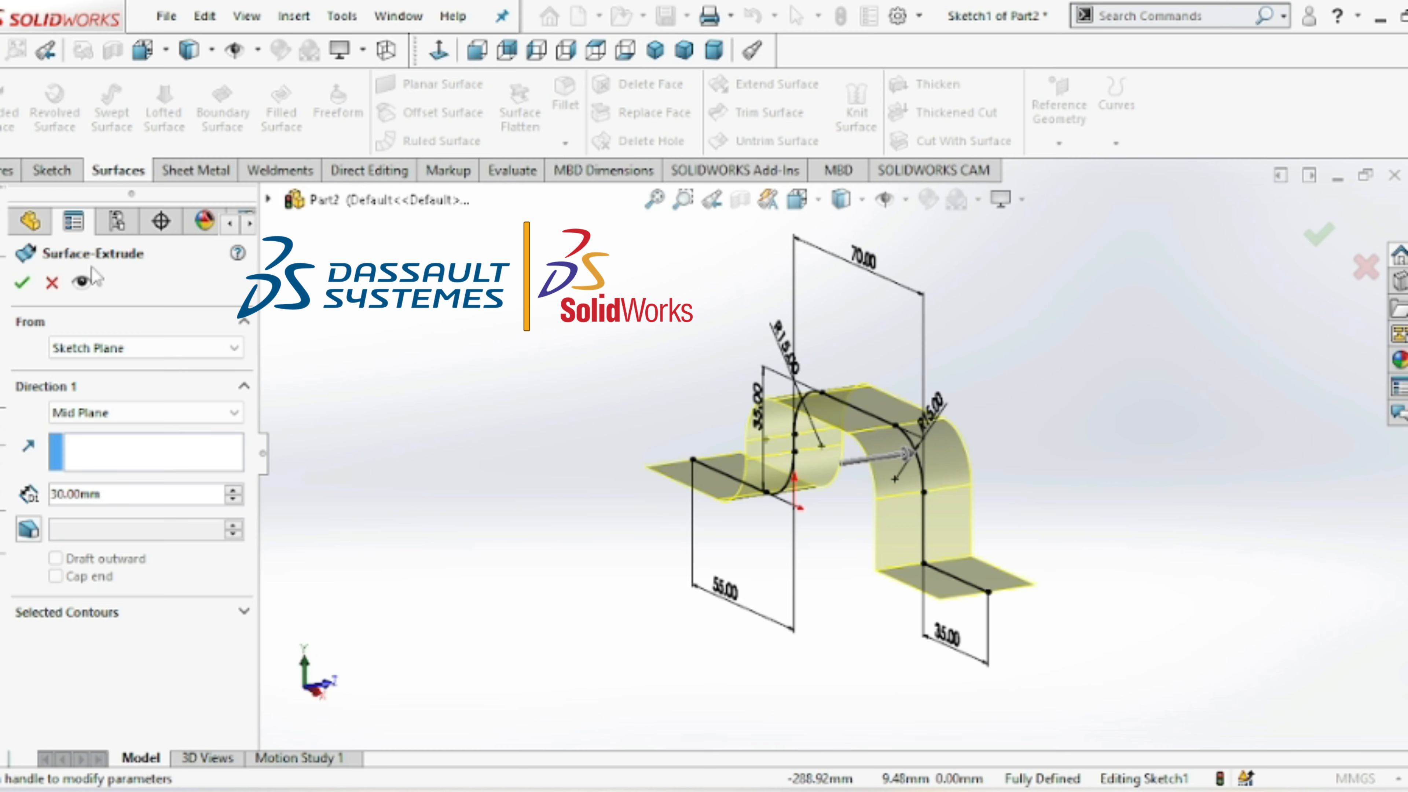
pyautogui.click(22, 284)
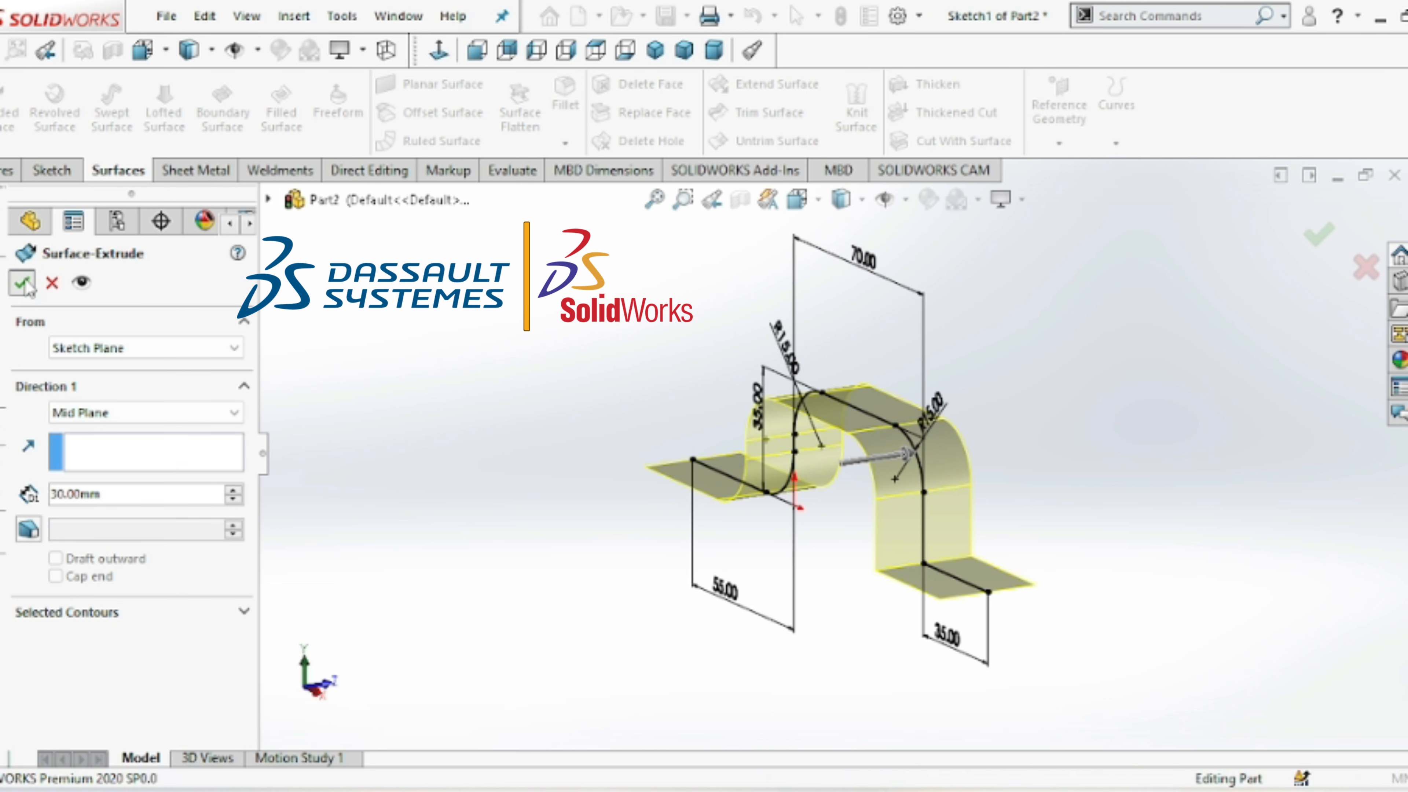
# - Examine the extruded hat-shaped surface from all sides
pyautogui.press('Right')
pyautogui.press('Right')
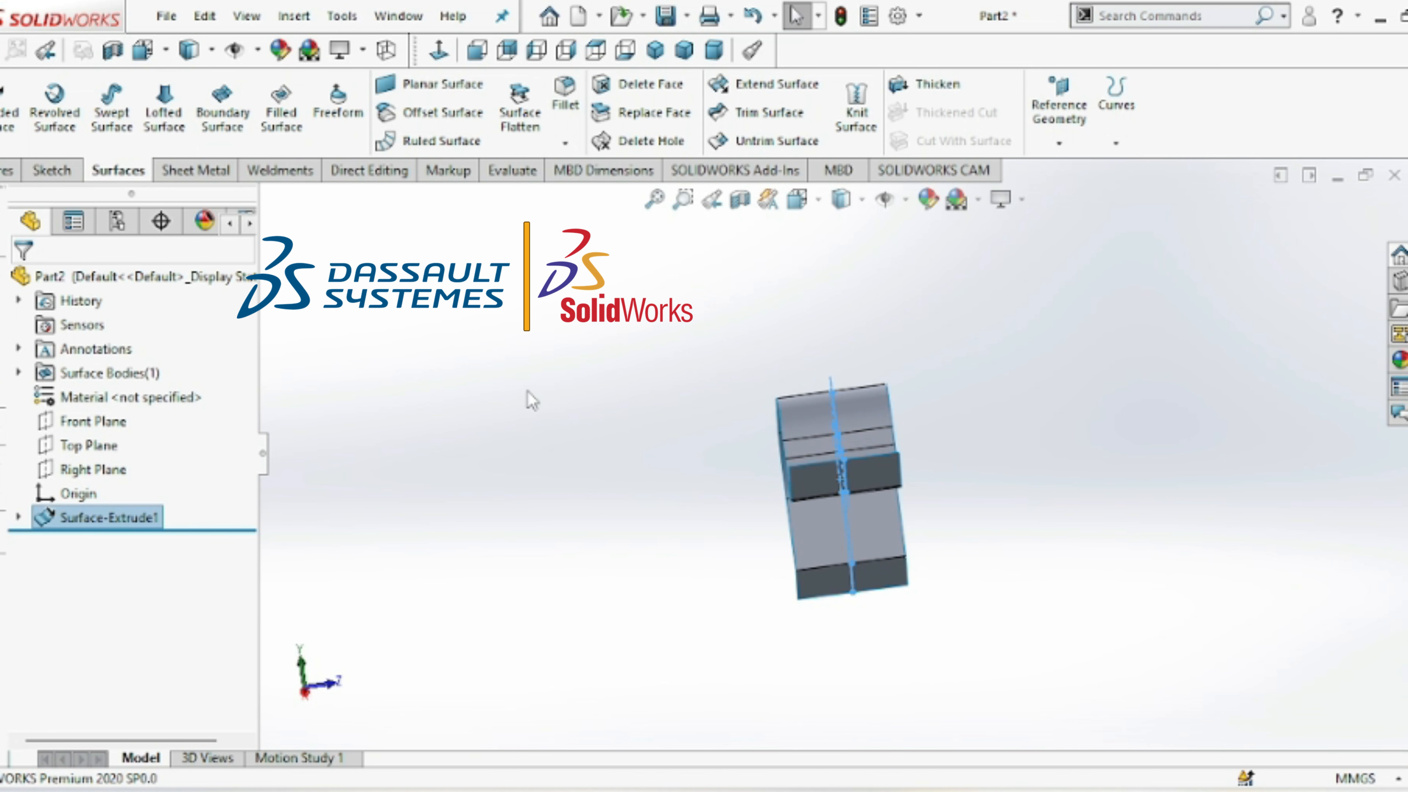
pyautogui.press('Left')
pyautogui.press('Left')
pyautogui.press('Left')
pyautogui.press('Left')
pyautogui.press('Left')
pyautogui.press('Left')
pyautogui.press('Left')
pyautogui.press('Left')
pyautogui.press('Left')
pyautogui.press('Left')
pyautogui.press('Left')
pyautogui.press('Left')
pyautogui.press('Left')
pyautogui.press('Left')
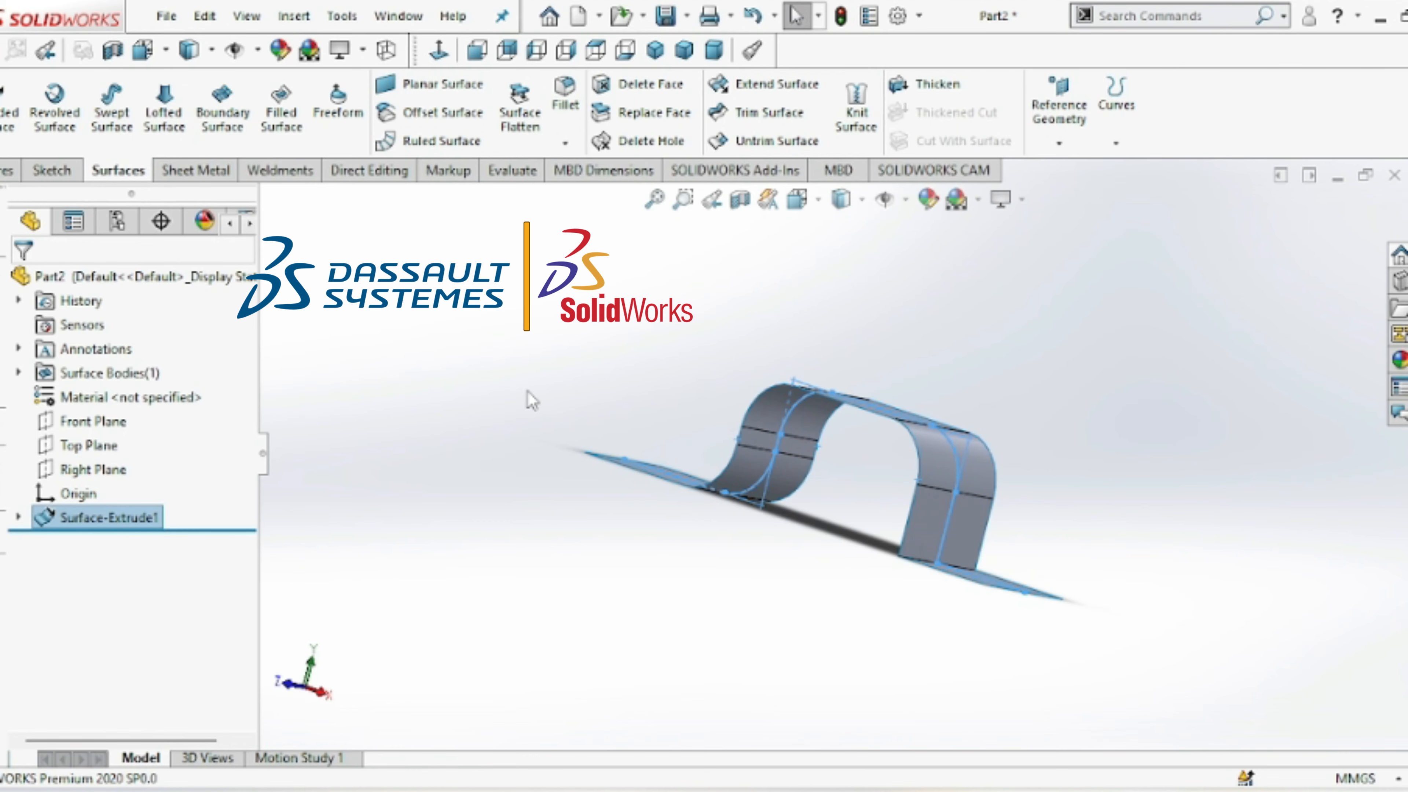
pyautogui.press('Left')
pyautogui.press('Left')
pyautogui.press('Left')
pyautogui.press('Left')
pyautogui.press('Left')
pyautogui.press('Left')
pyautogui.press('Left')
pyautogui.press('Left')
pyautogui.press('Left')
pyautogui.press('Left')
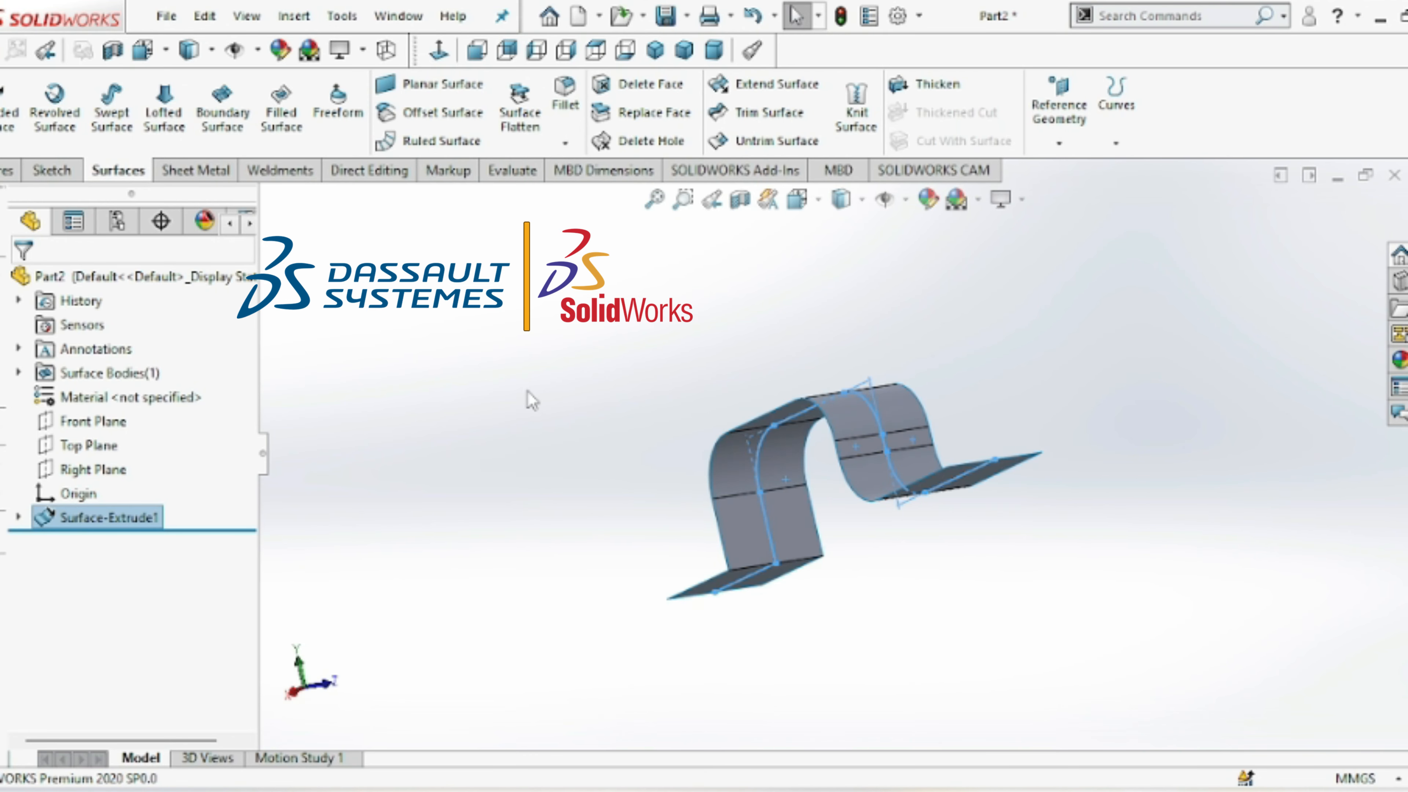
pyautogui.press('Left')
pyautogui.press('Left')
pyautogui.press('Left')
pyautogui.press('Left')
pyautogui.press('Left')
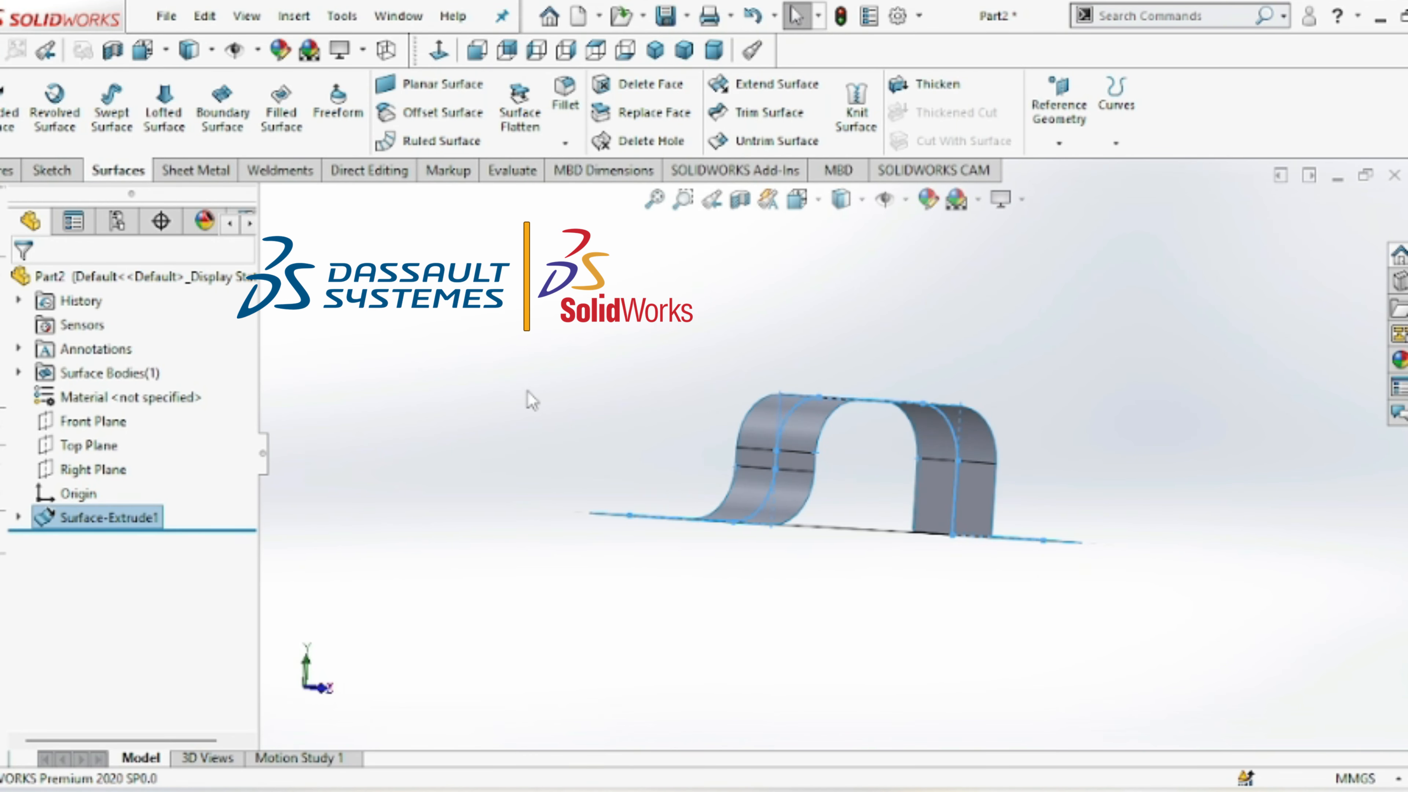
pyautogui.press('Down')
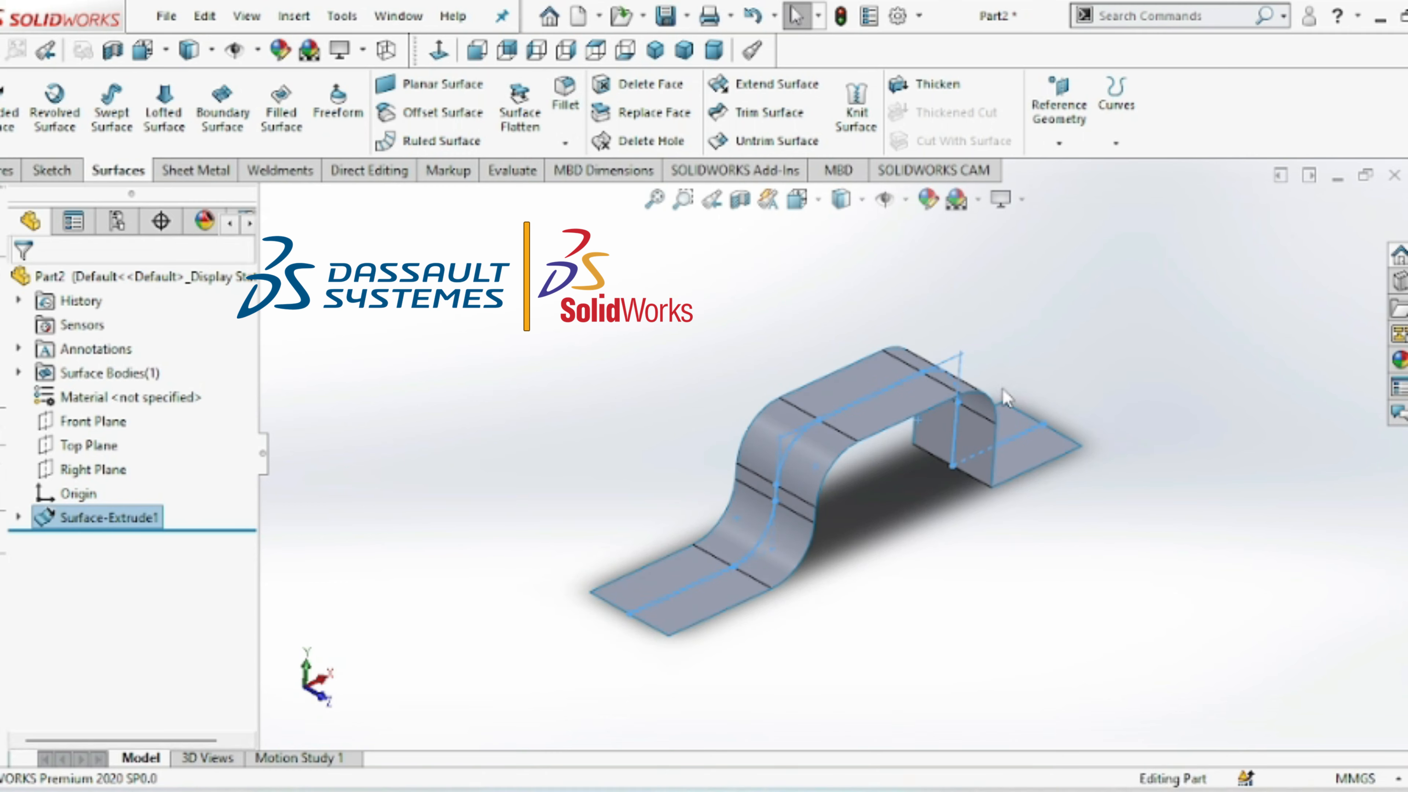
# - Thicken the extruded surface by 5 mm on both sides into a solid
pyautogui.click(930, 83)
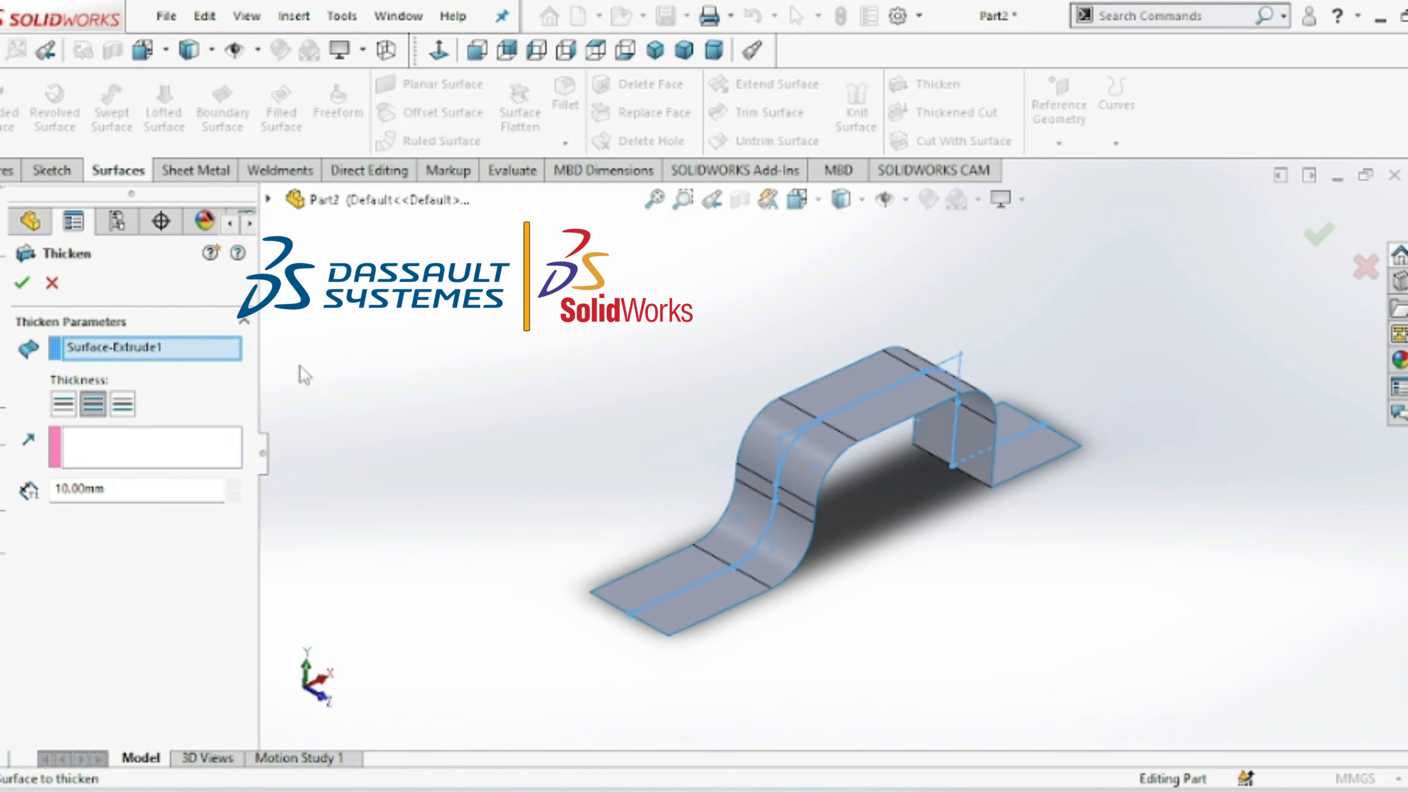
pyautogui.click(191, 489)
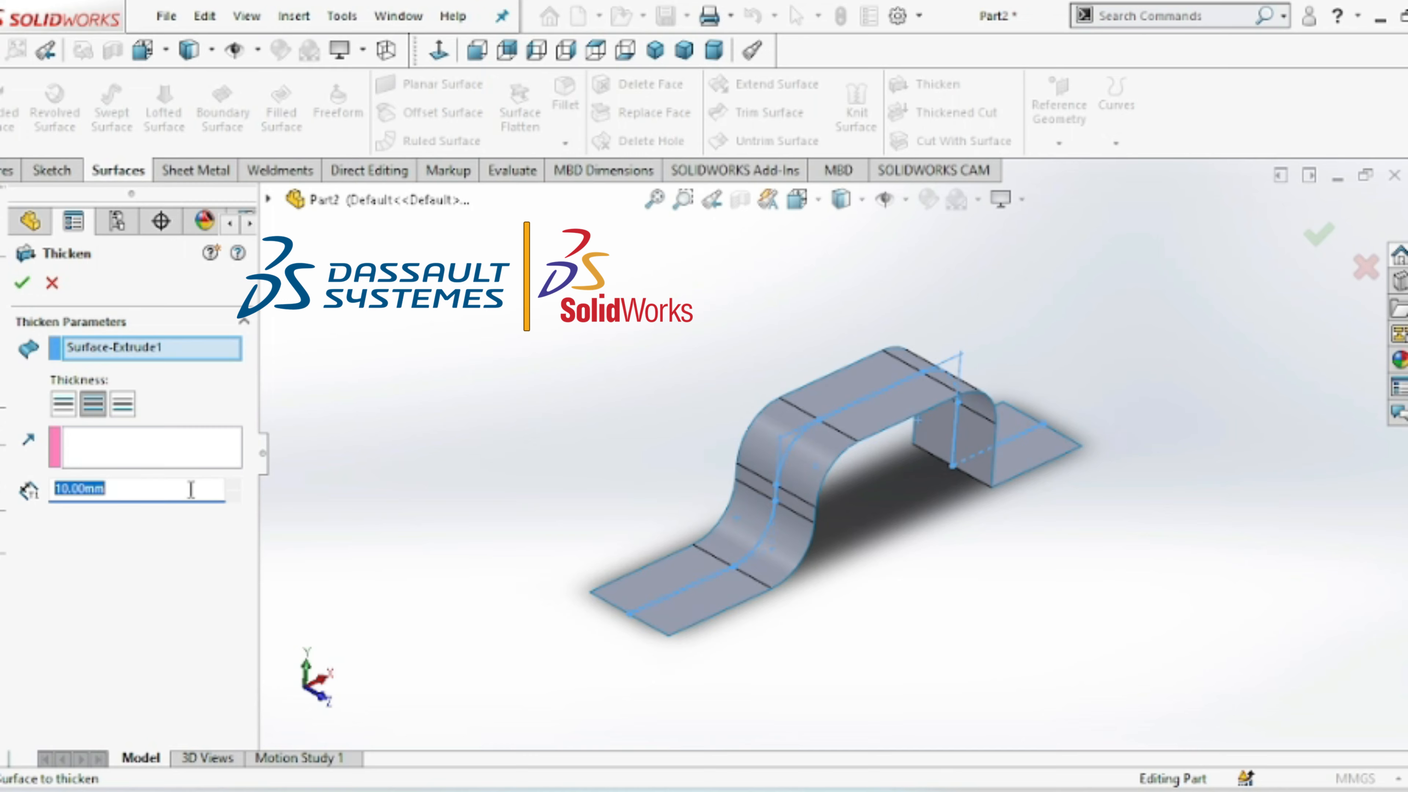
pyautogui.write('5')
pyautogui.press('Return')
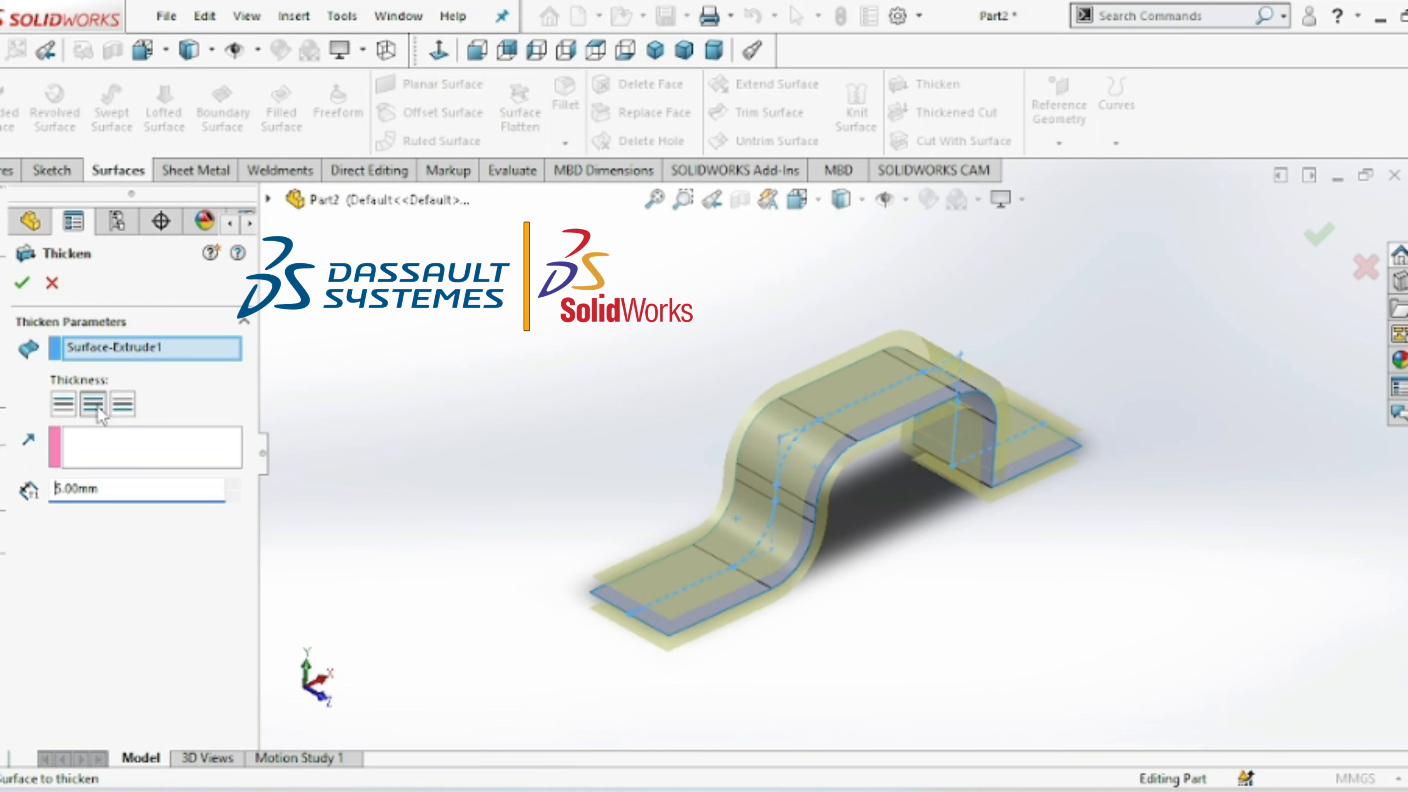
pyautogui.click(68, 406)
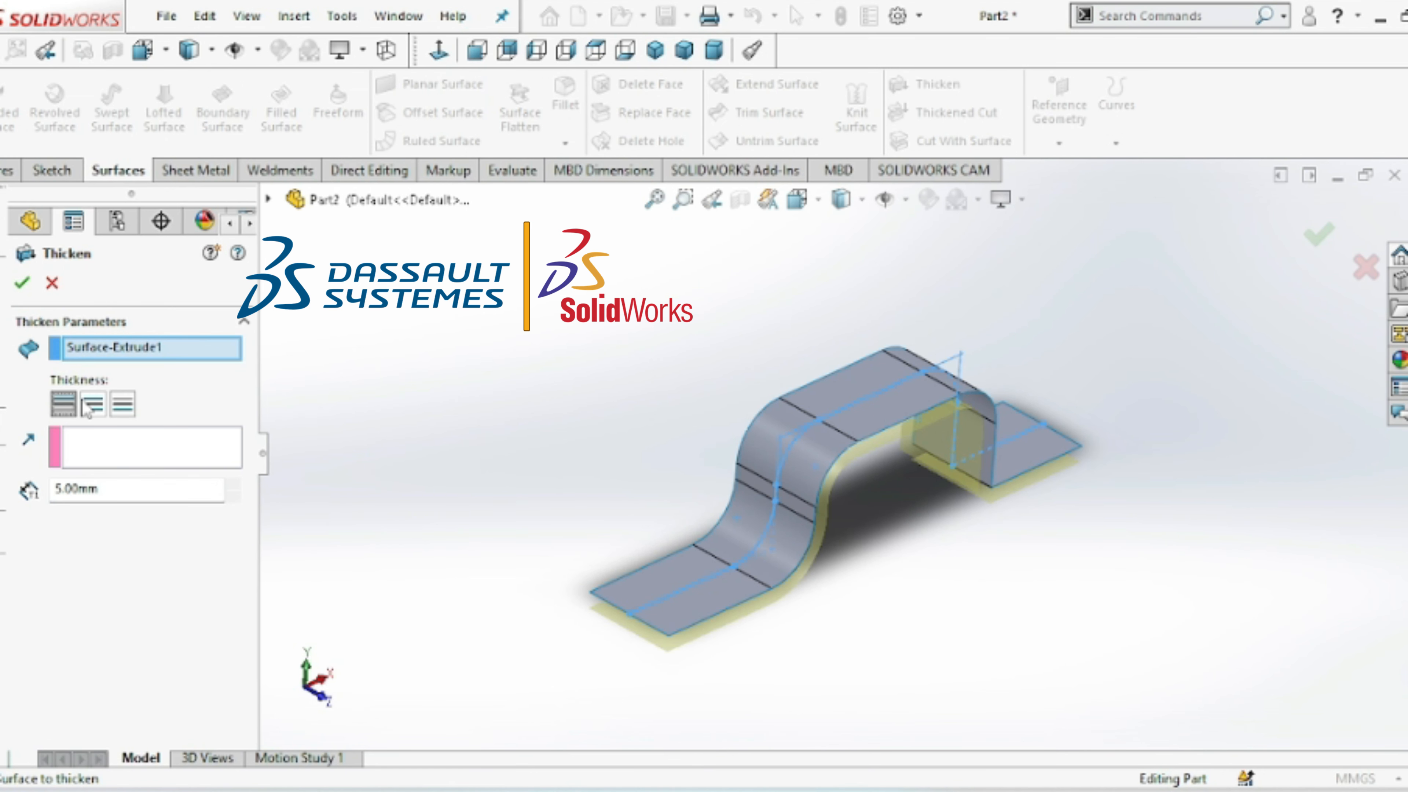
pyautogui.click(93, 404)
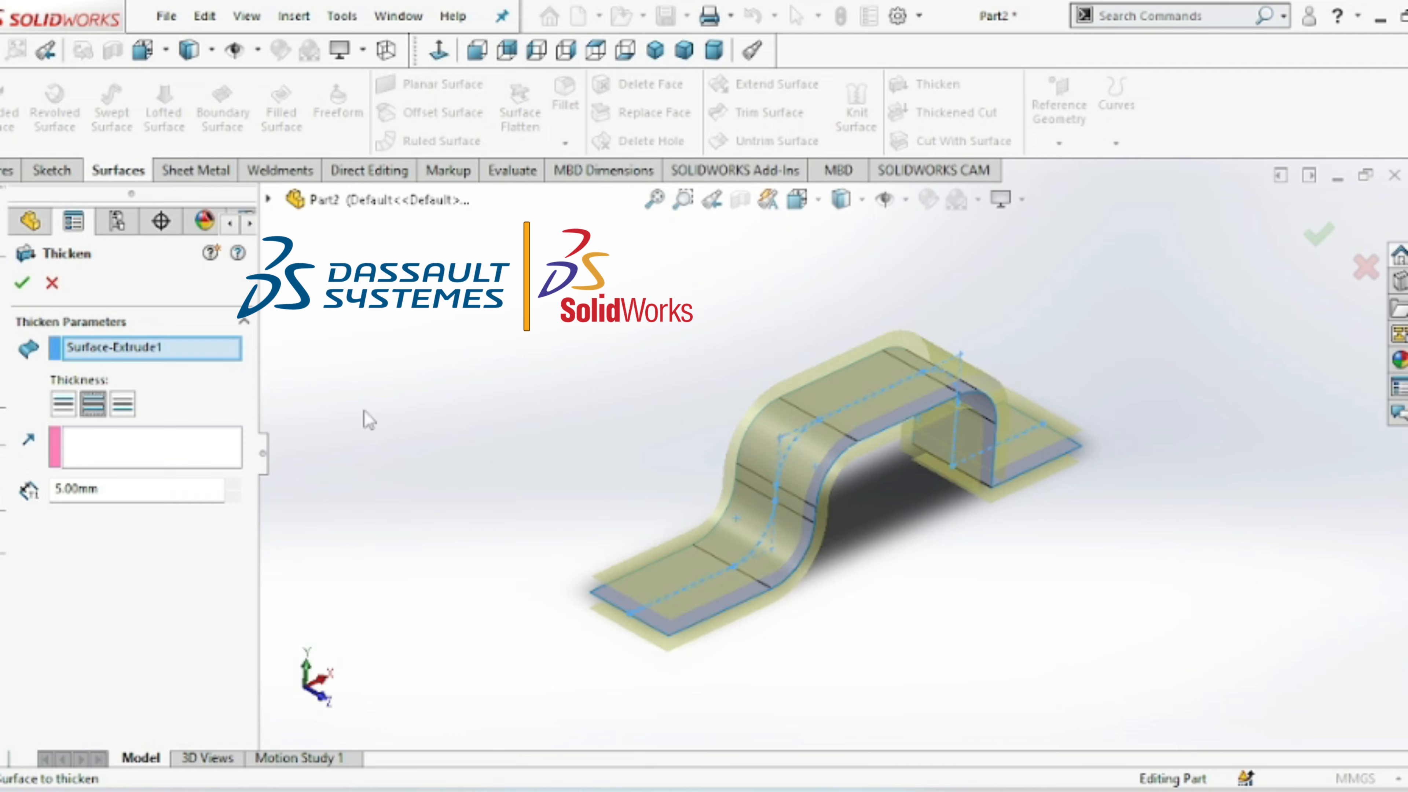
pyautogui.press('Left')
pyautogui.press('Left')
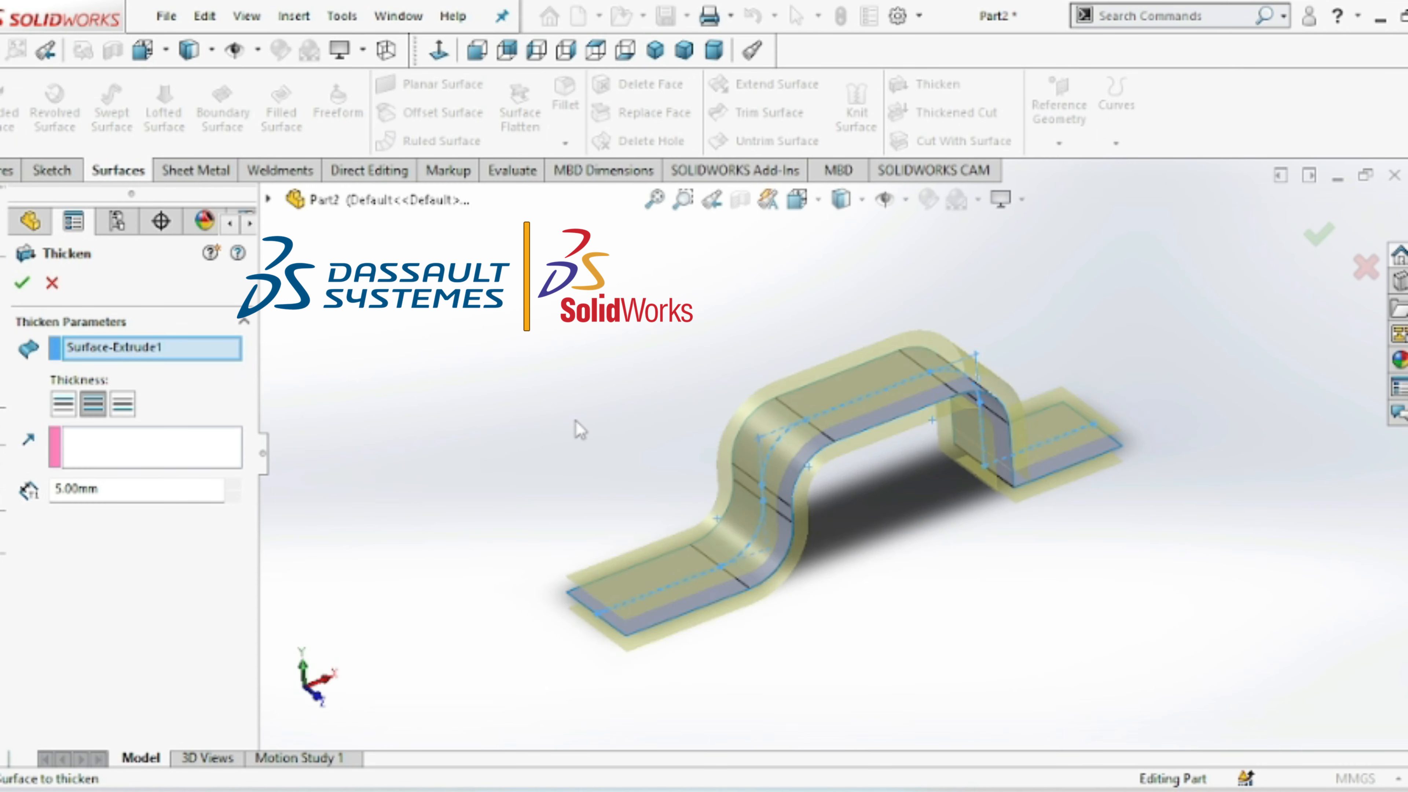
pyautogui.click(21, 284)
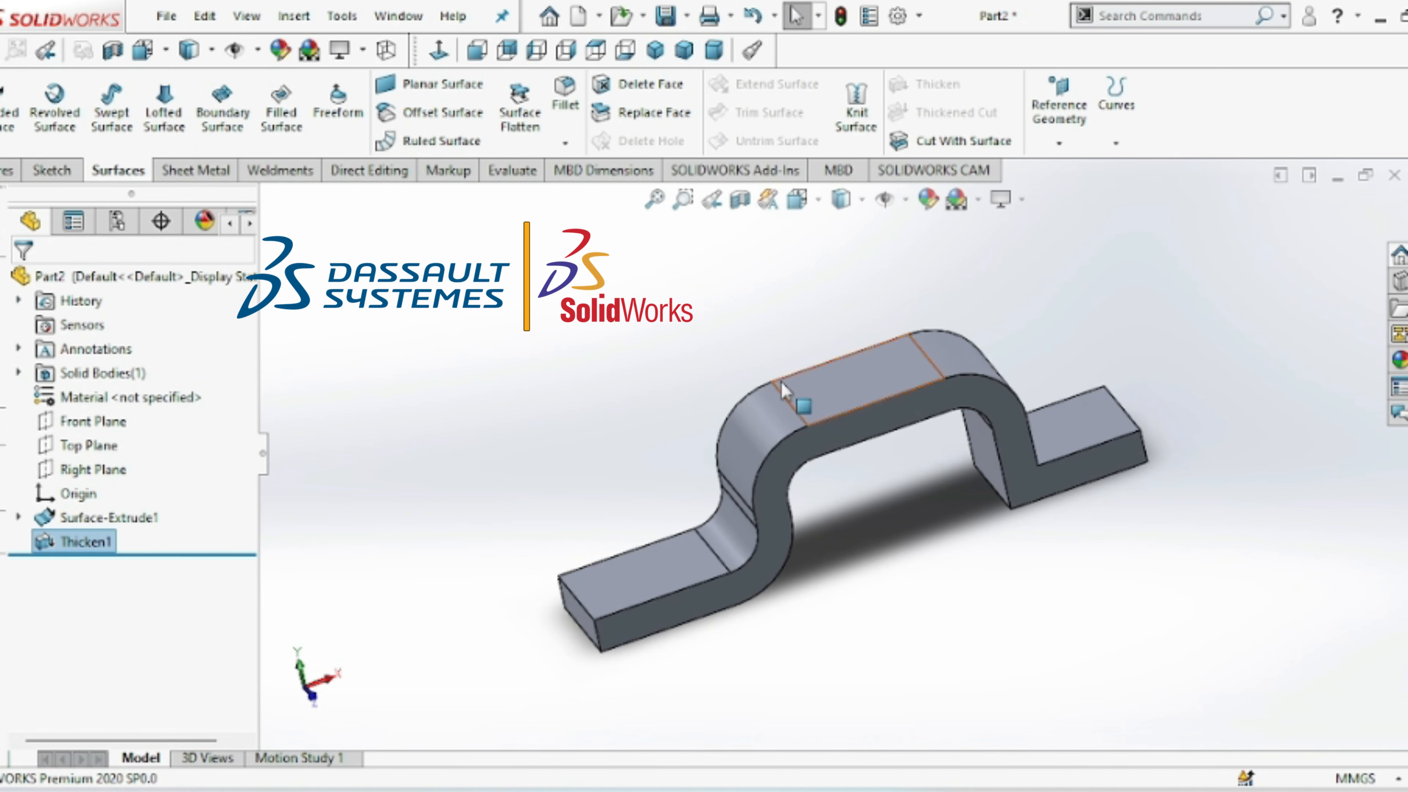
# - Sketch a corner rectangle on the bracket's raised top face plane, spanning the flat's 40 mm back edge and extending about 22 mm outward
pyautogui.click(833, 376)
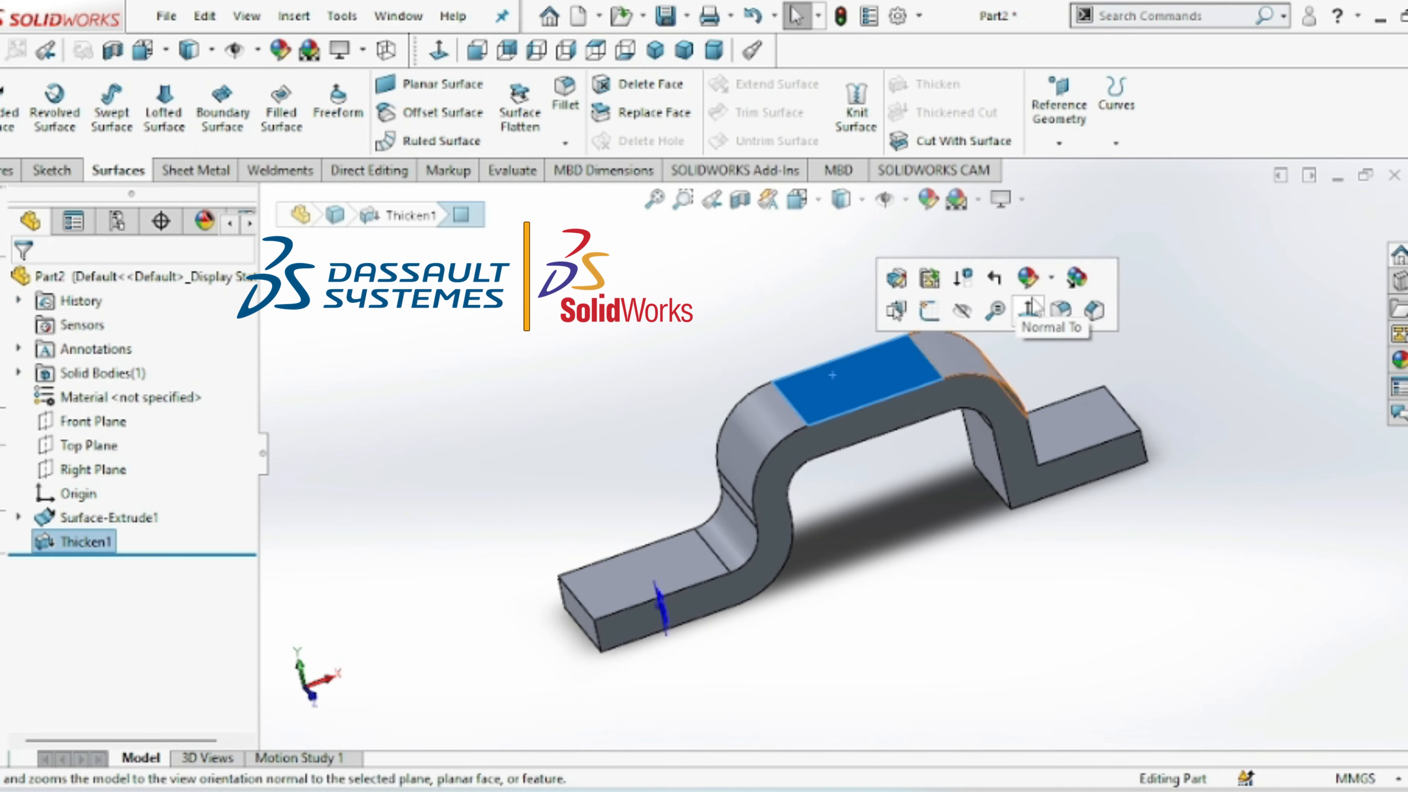
pyautogui.click(1027, 309)
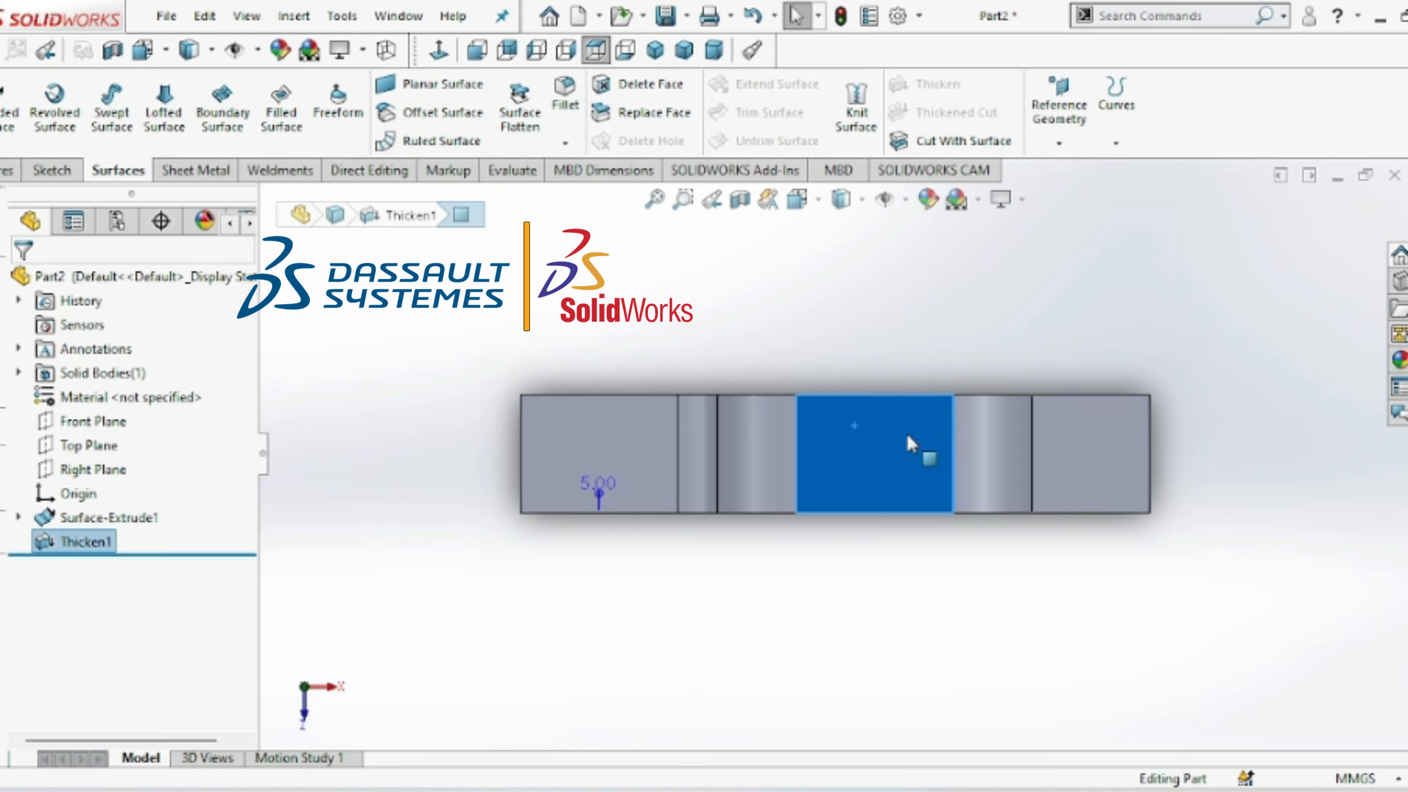
pyautogui.click(1003, 369)
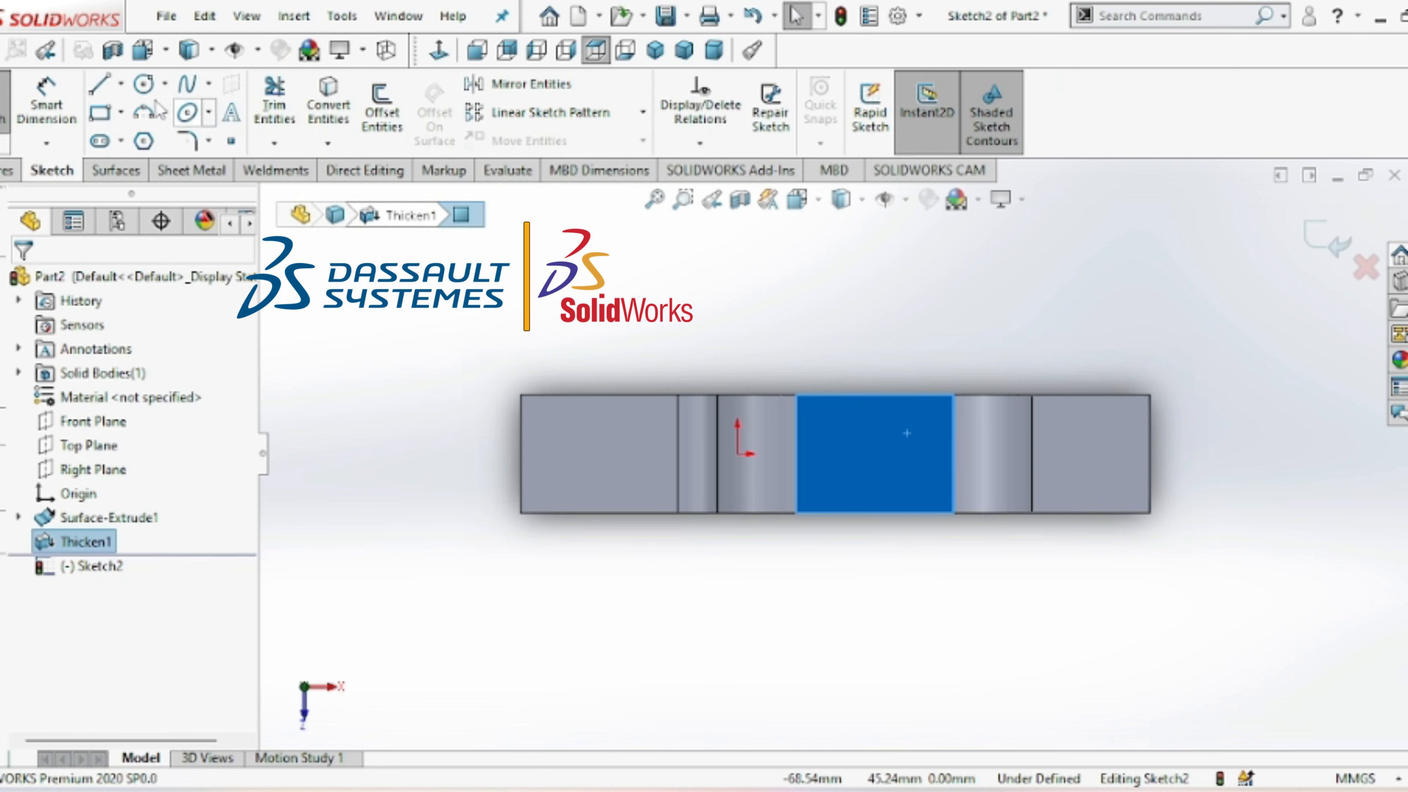
pyautogui.click(105, 117)
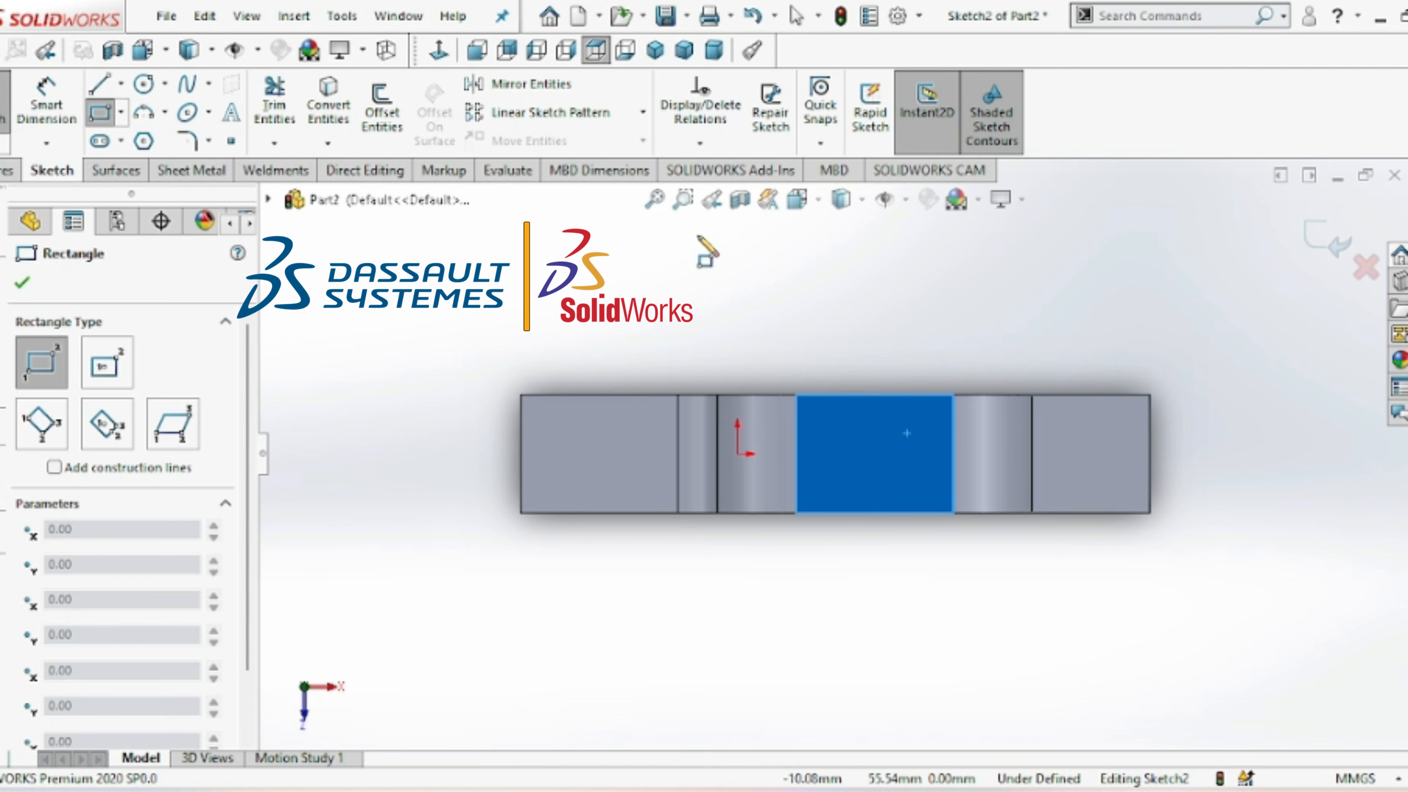
pyautogui.click(796, 395)
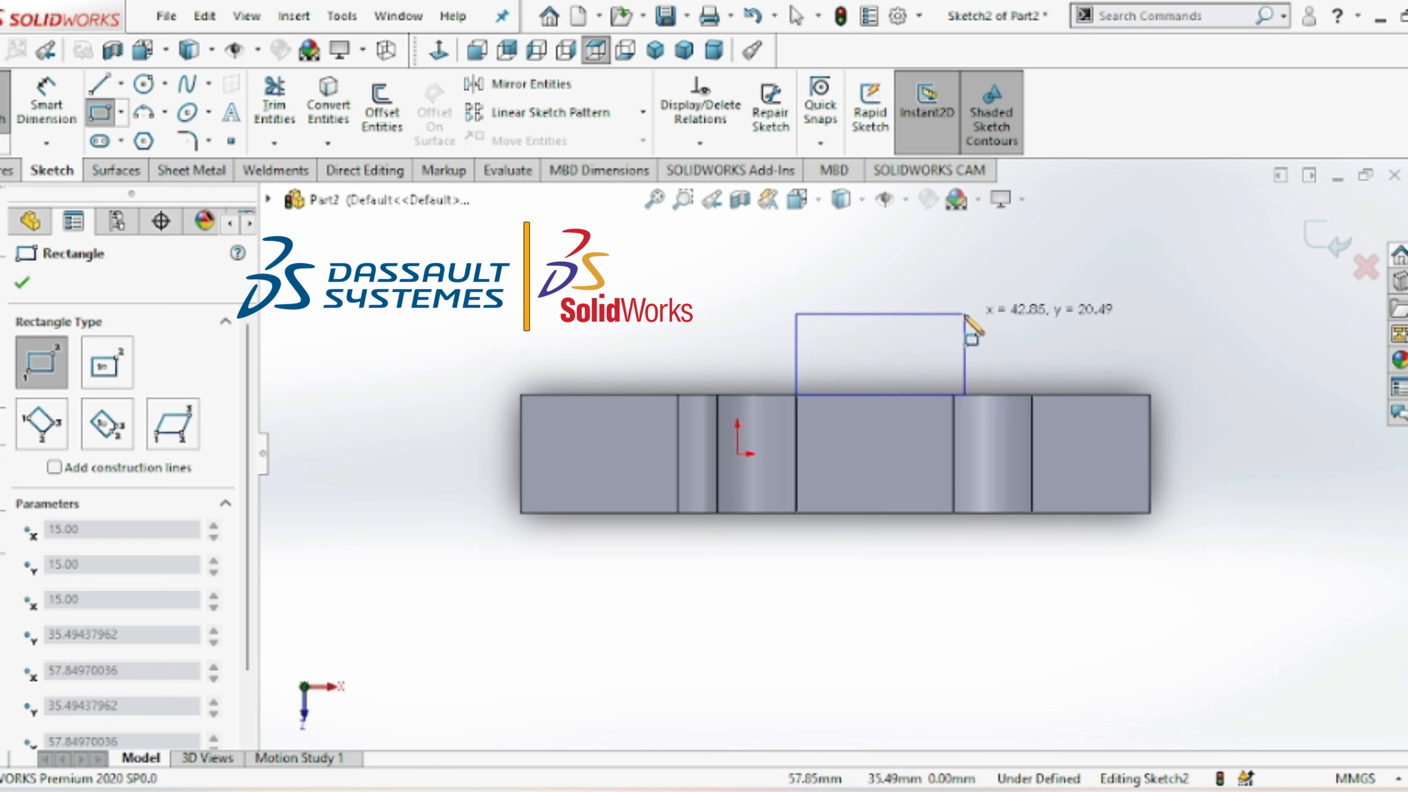
pyautogui.click(954, 308)
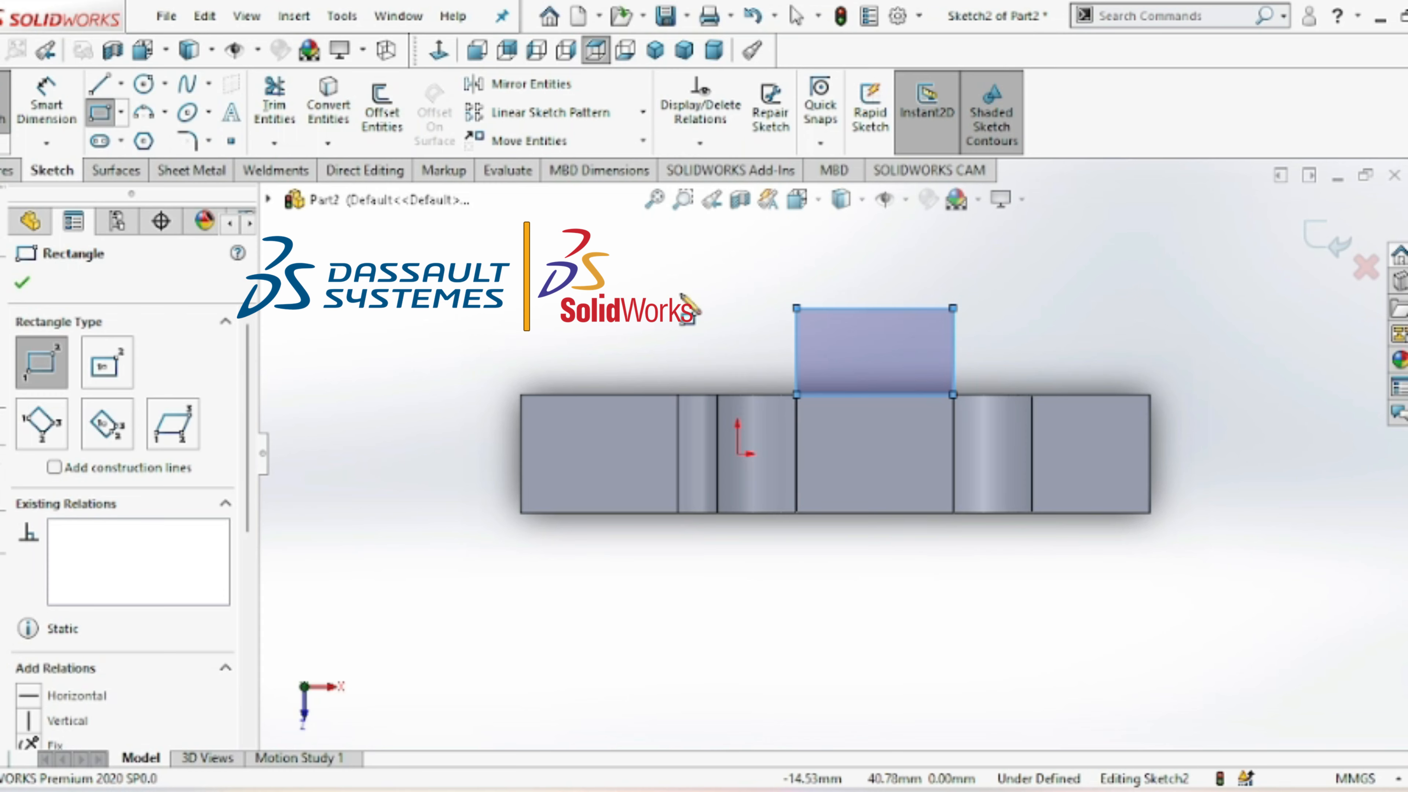
# - Dimension the rectangle's outward side edge to 40 mm
pyautogui.click(46, 108)
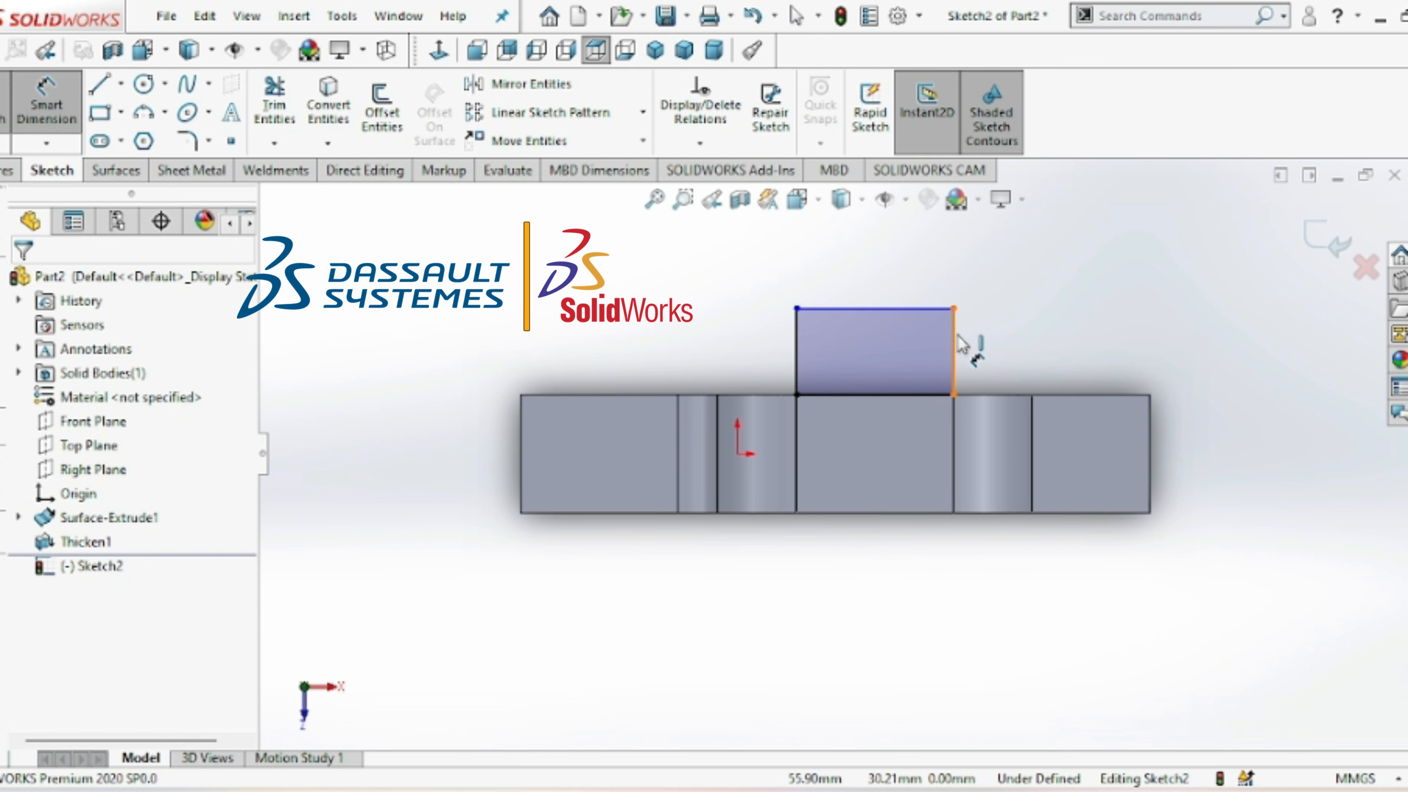
pyautogui.click(960, 346)
pyautogui.click(998, 337)
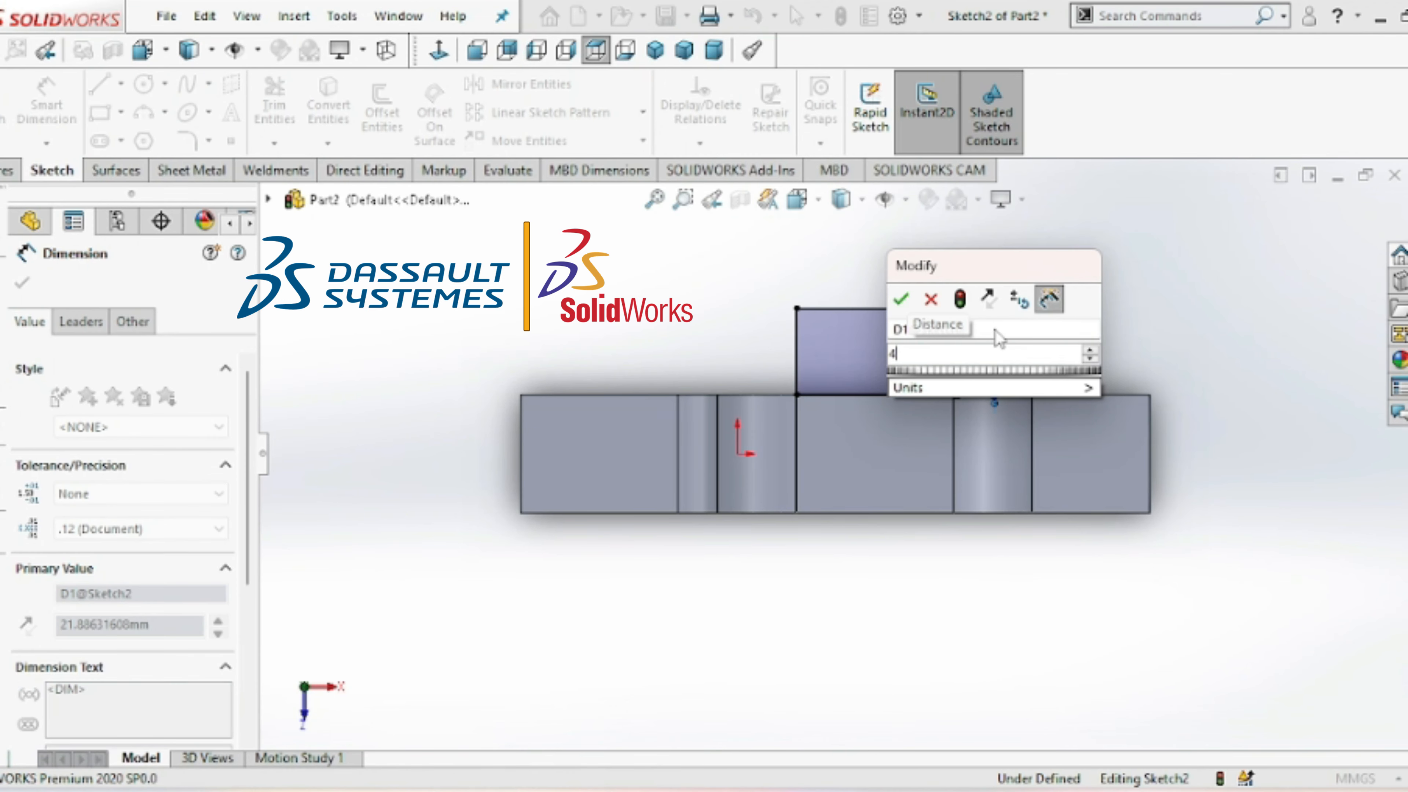
pyautogui.write('40')
pyautogui.press('Return')
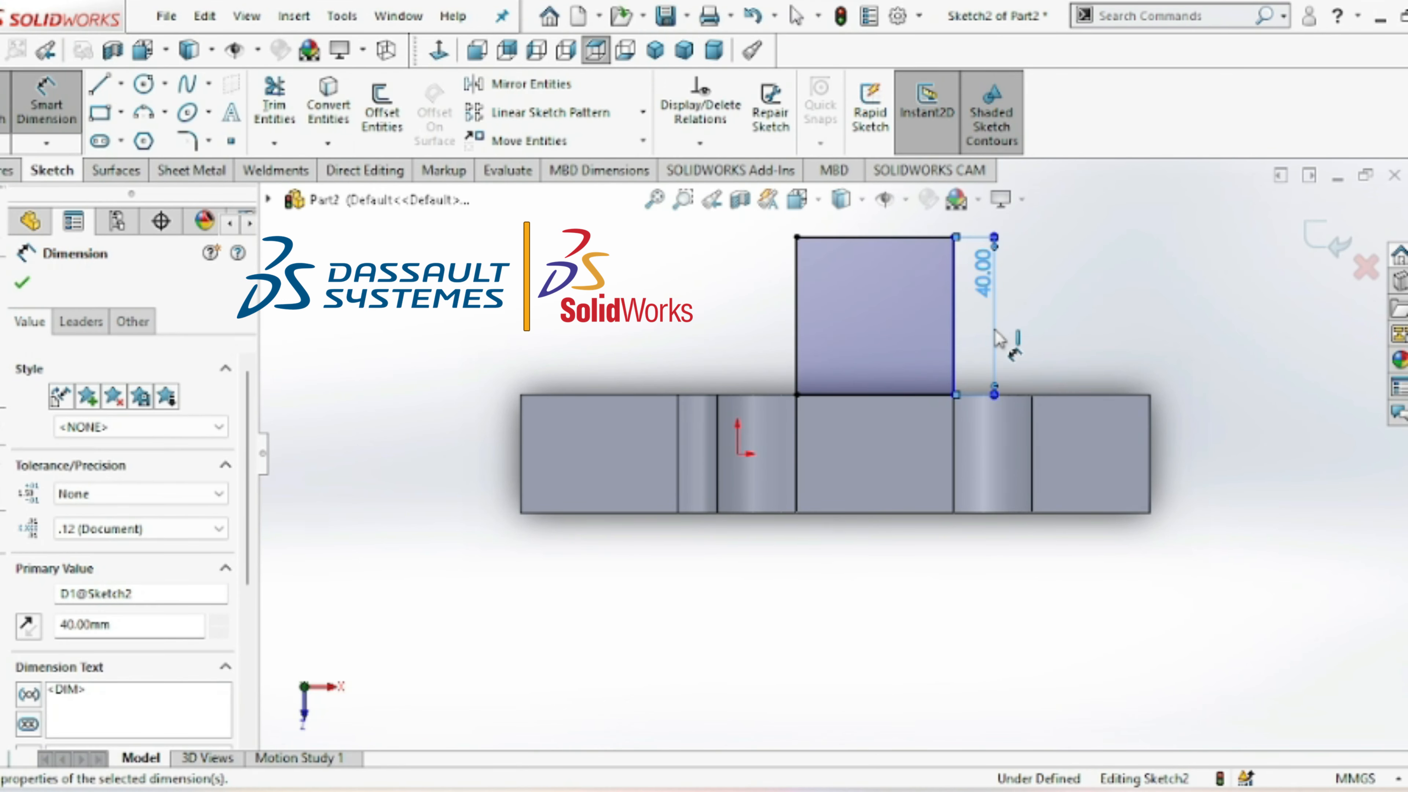
pyautogui.press('Escape')
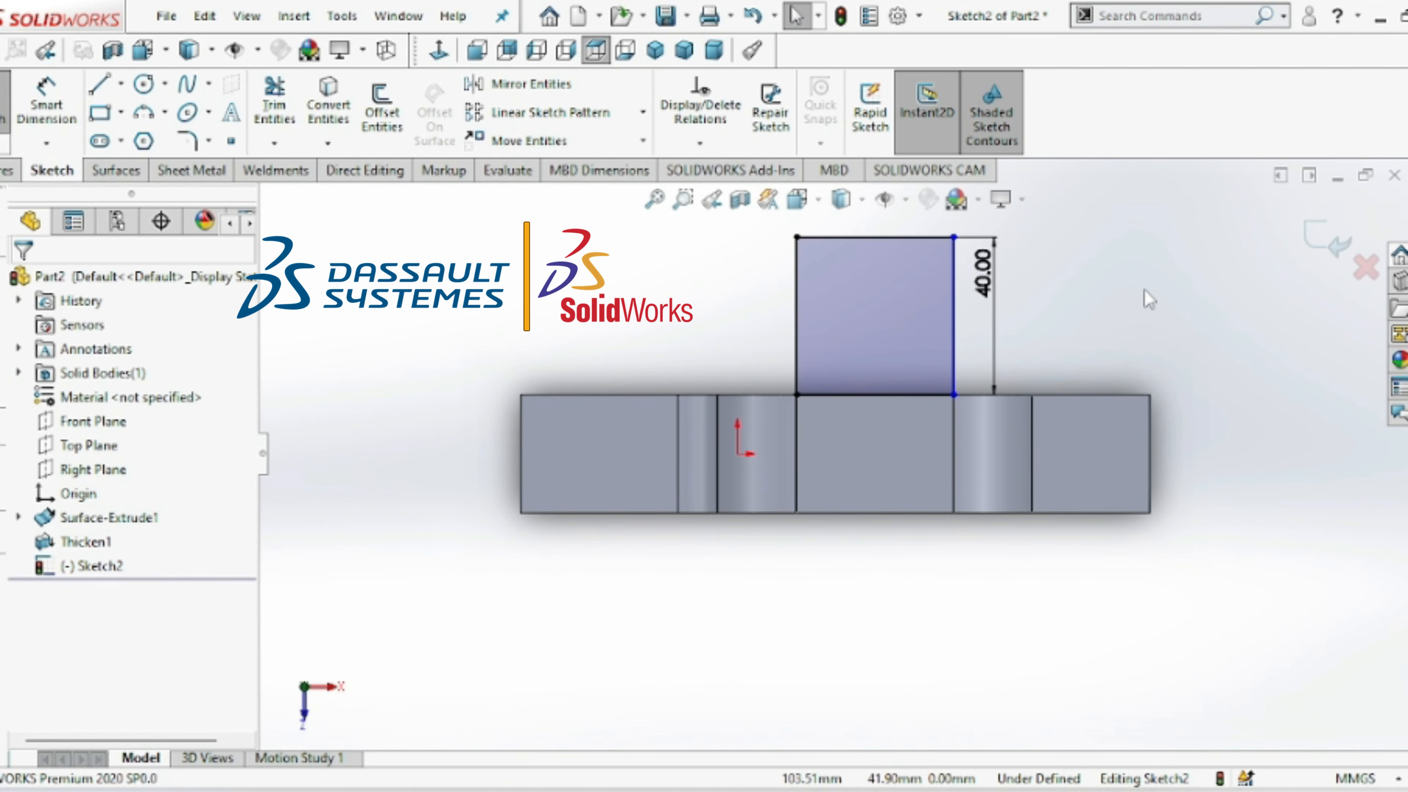
# - Sketch three concentric circles about 40, 26 and 14 mm in diameter, centred in the 40 mm square
pyautogui.click(143, 86)
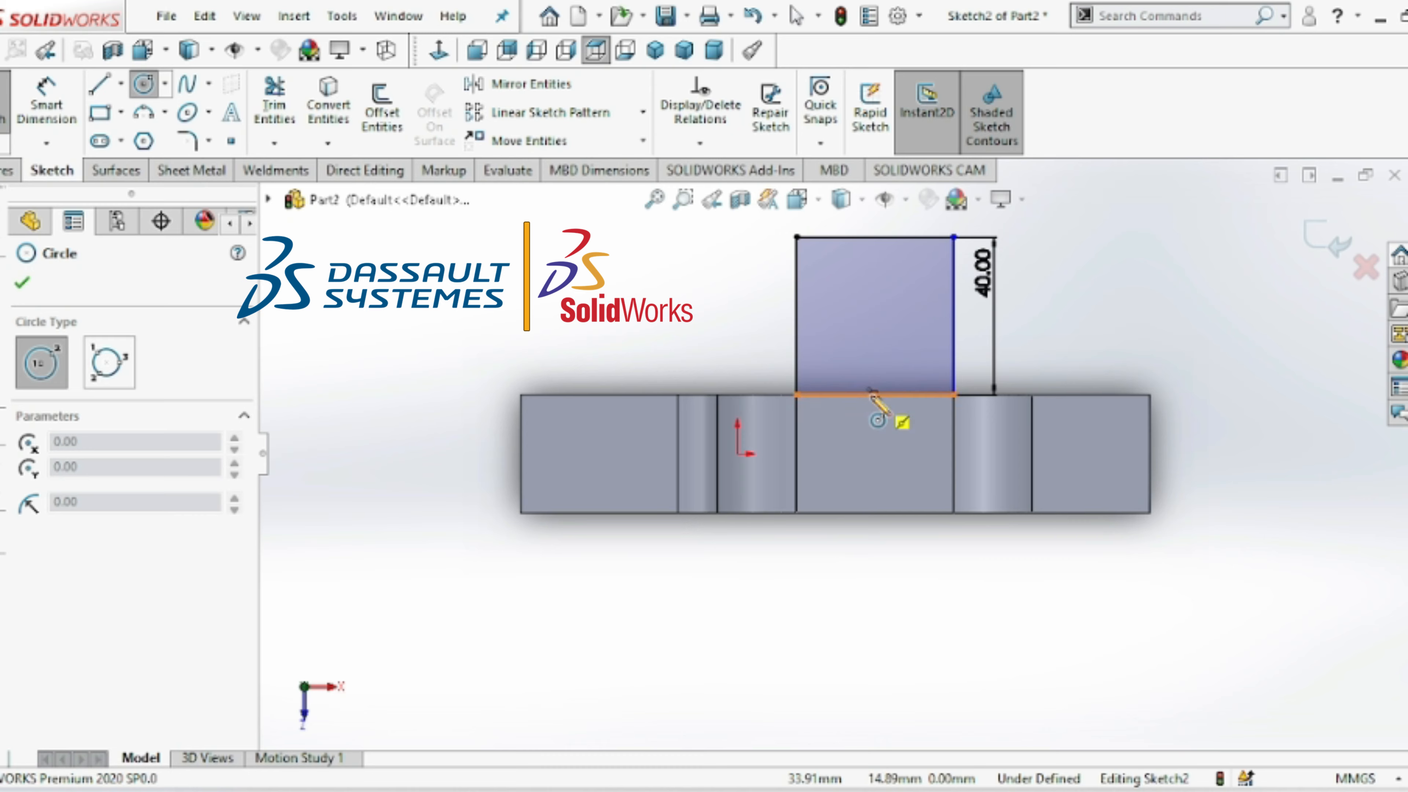
pyautogui.click(874, 316)
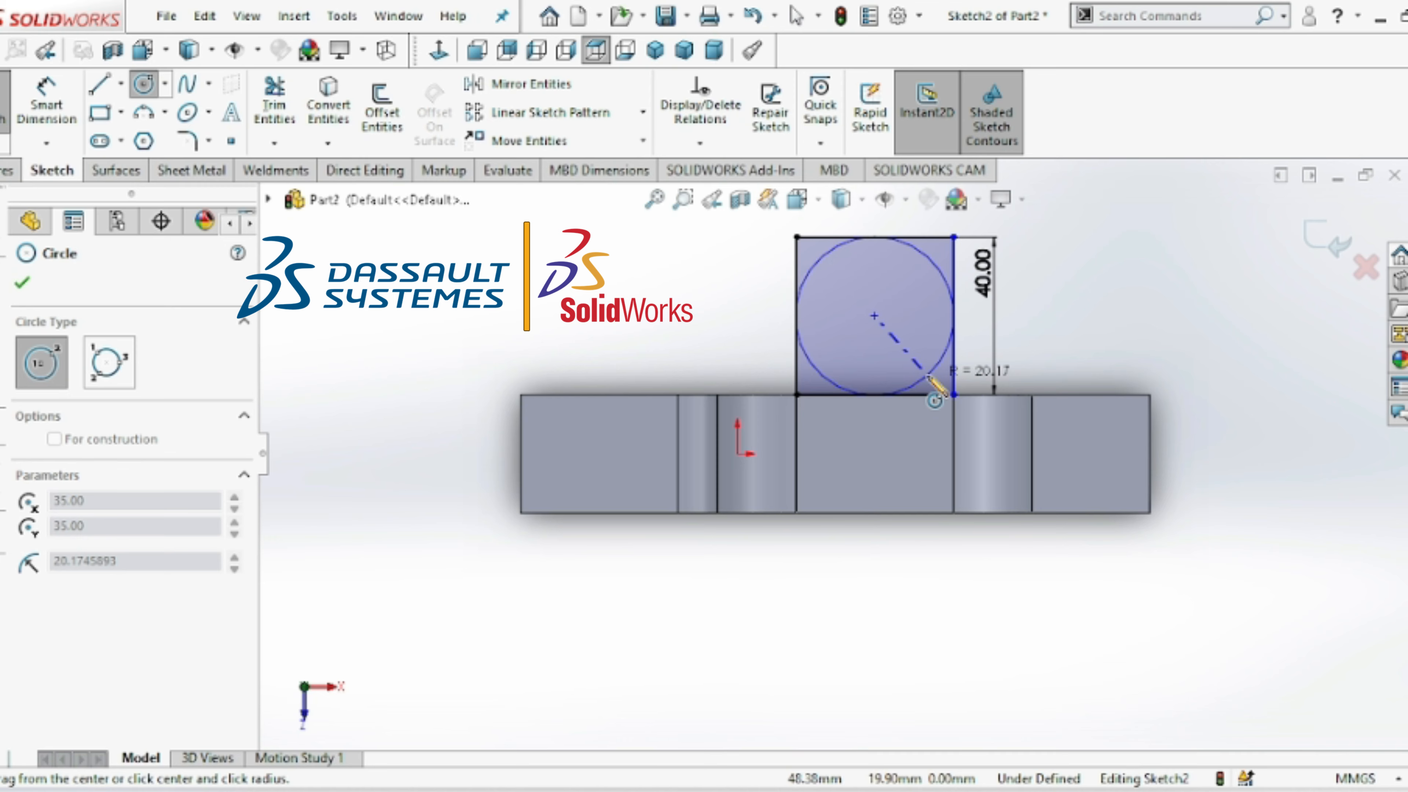
pyautogui.click(926, 375)
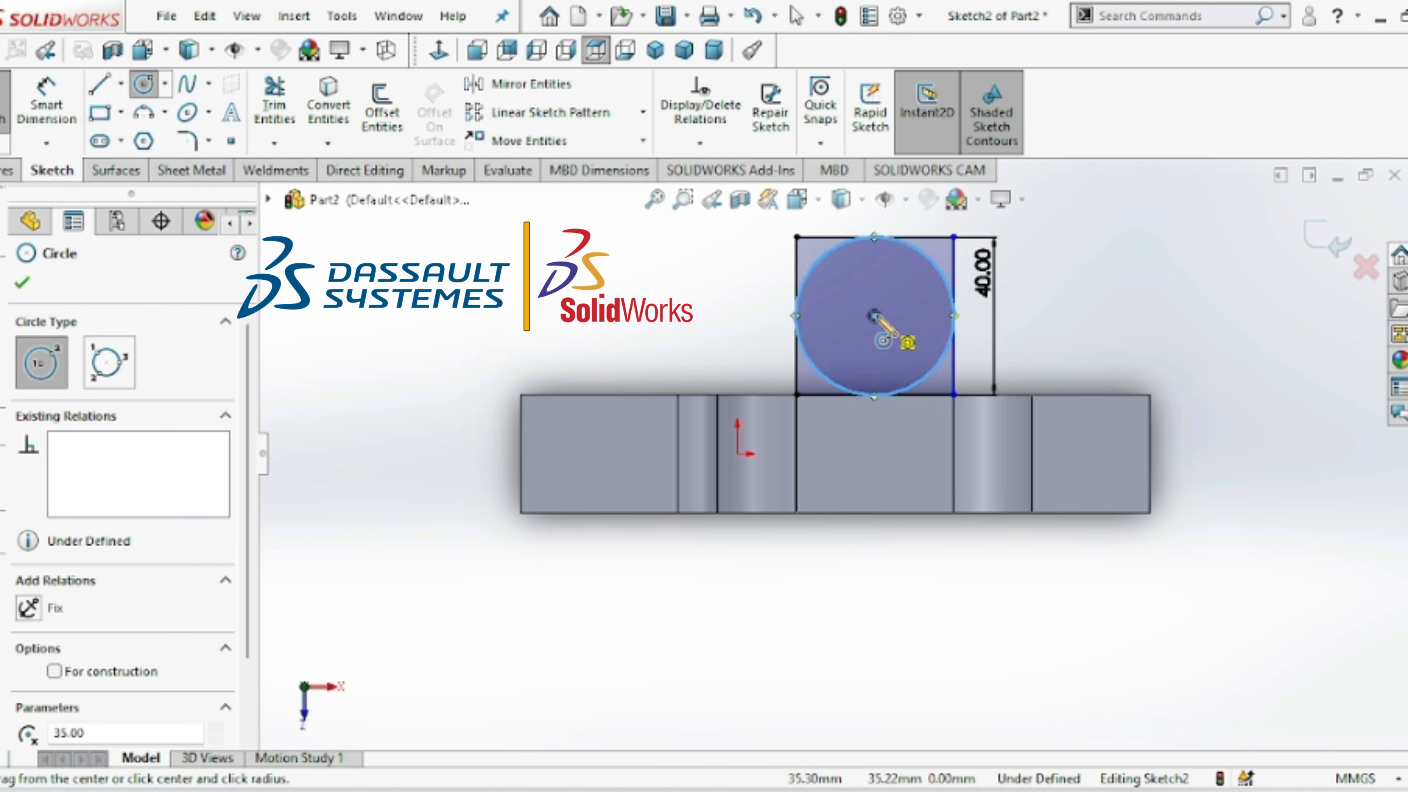
pyautogui.click(874, 315)
pyautogui.click(906, 354)
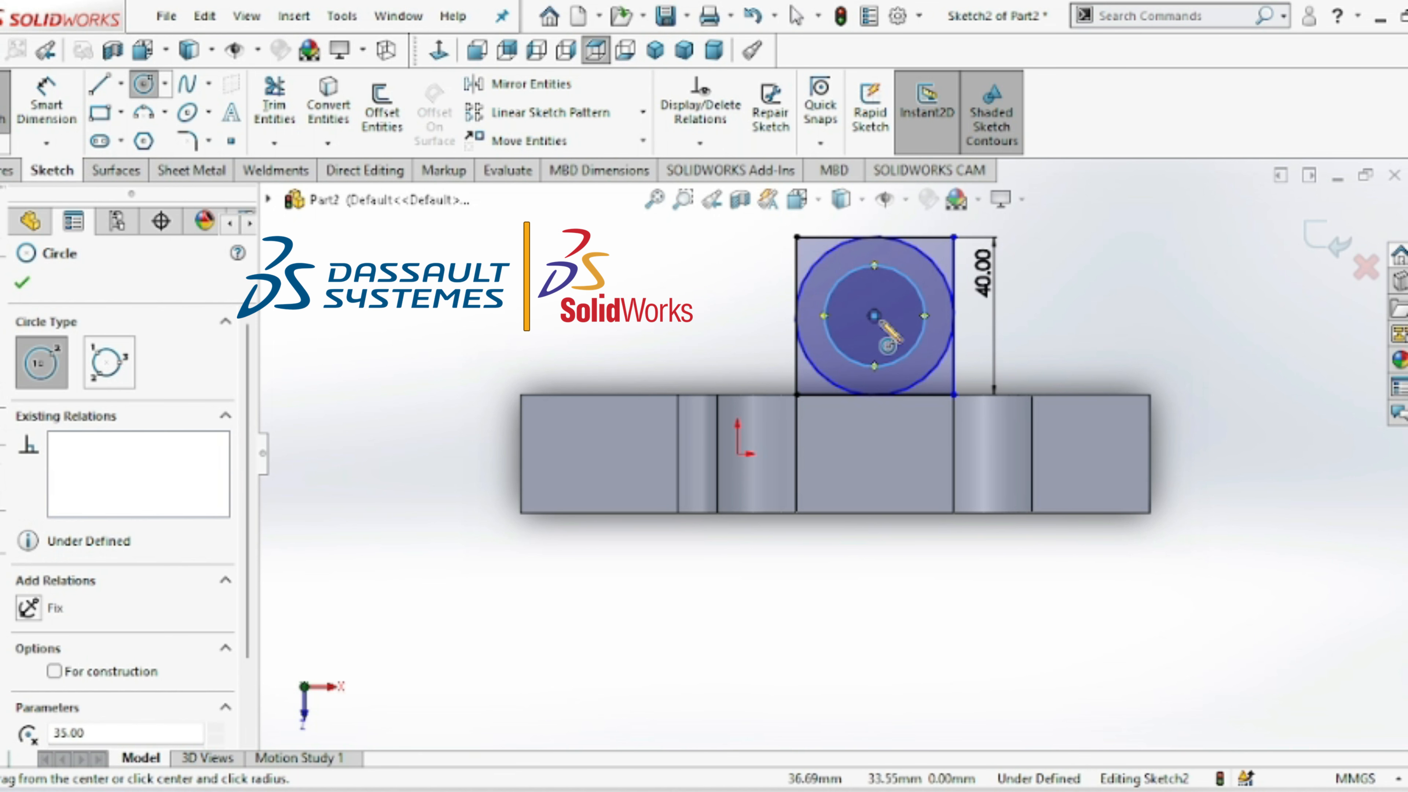
pyautogui.click(874, 316)
pyautogui.click(896, 335)
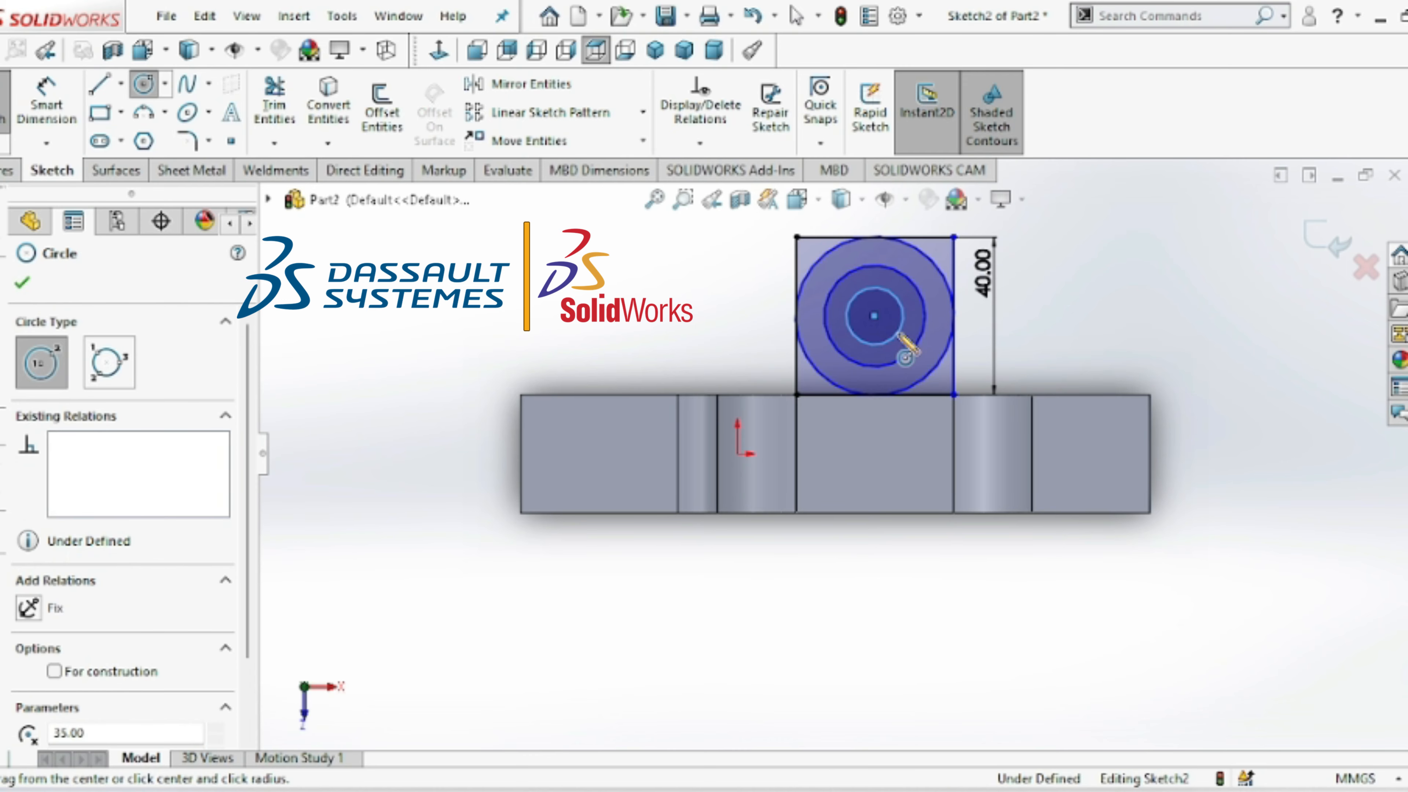
# - Dimension the outermost circle's diameter to 40 mm
pyautogui.click(46, 108)
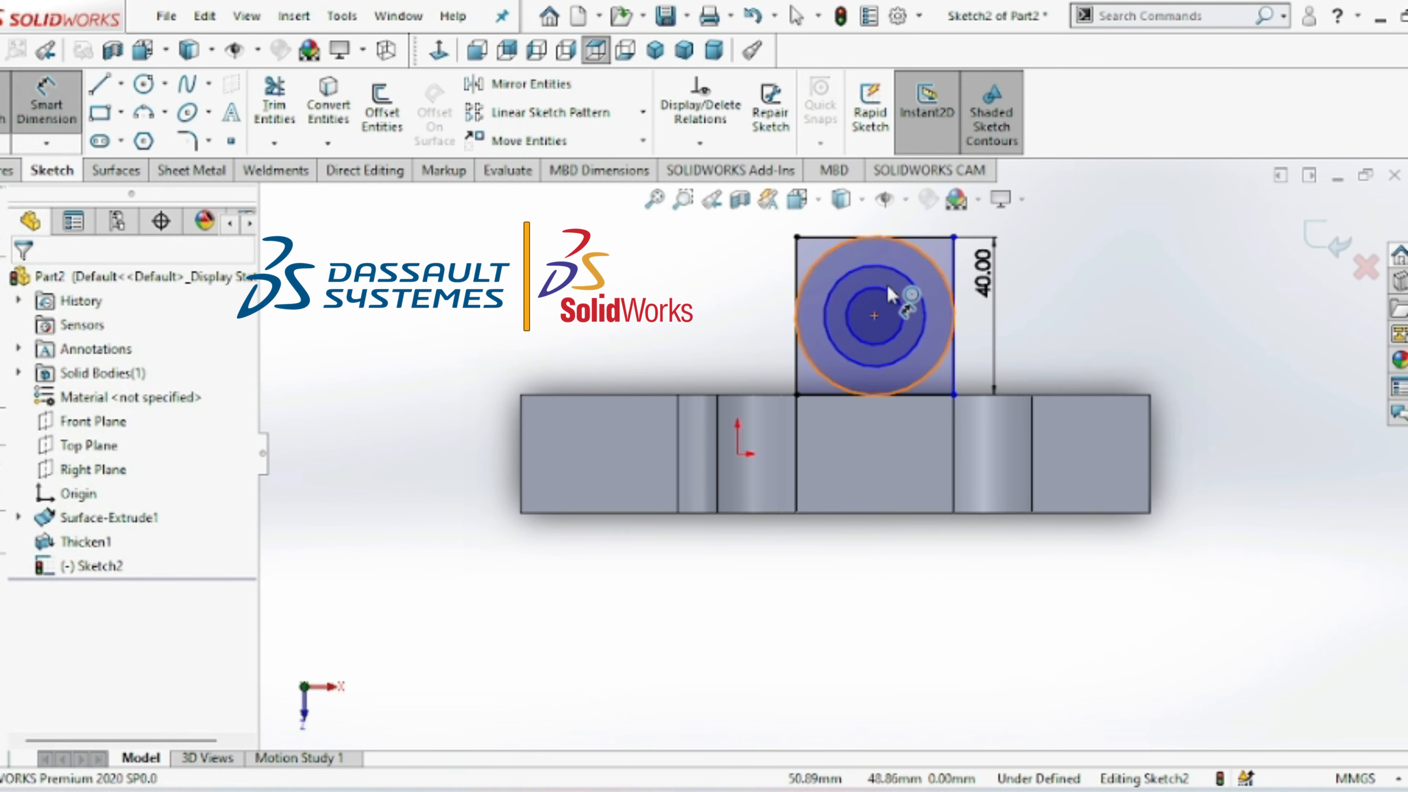
pyautogui.click(803, 280)
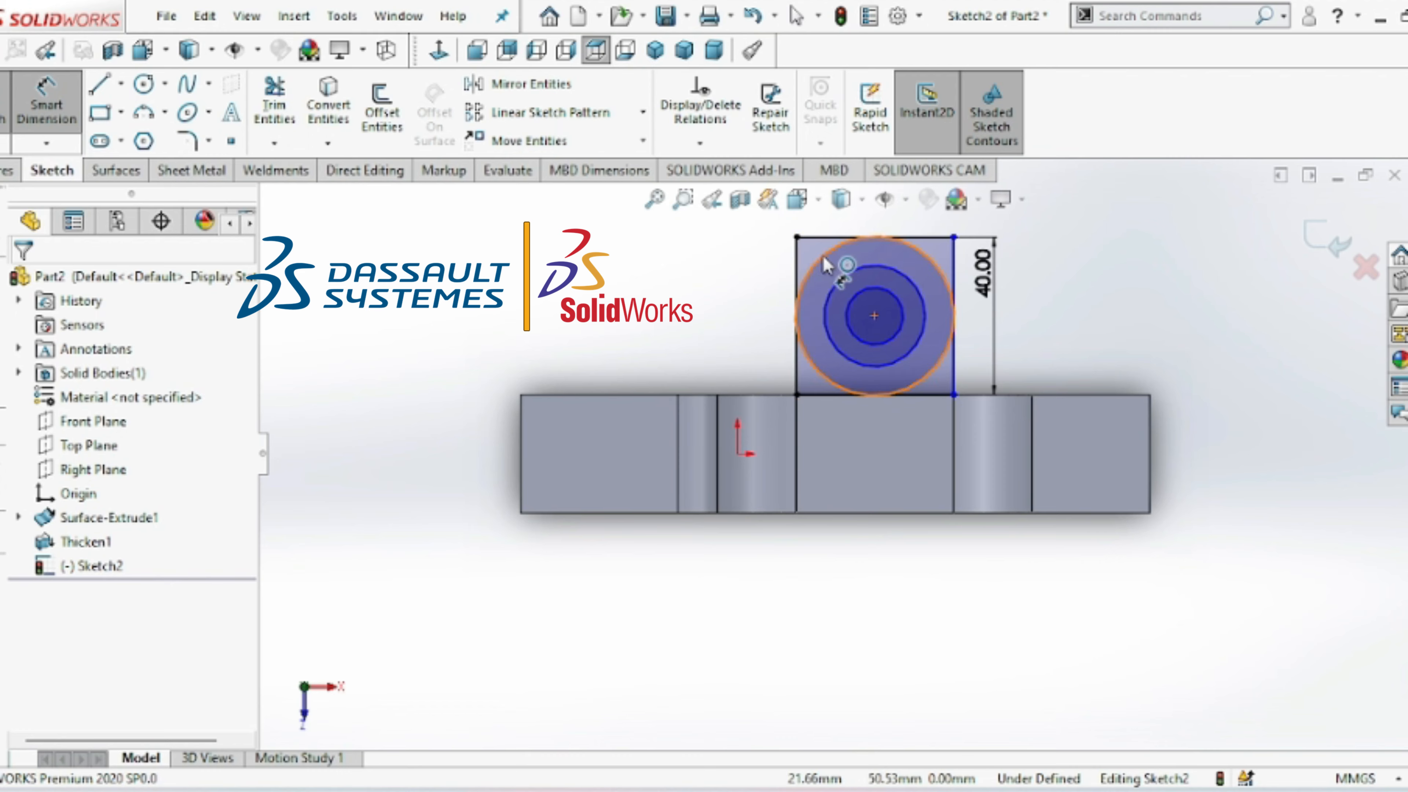
pyautogui.click(728, 275)
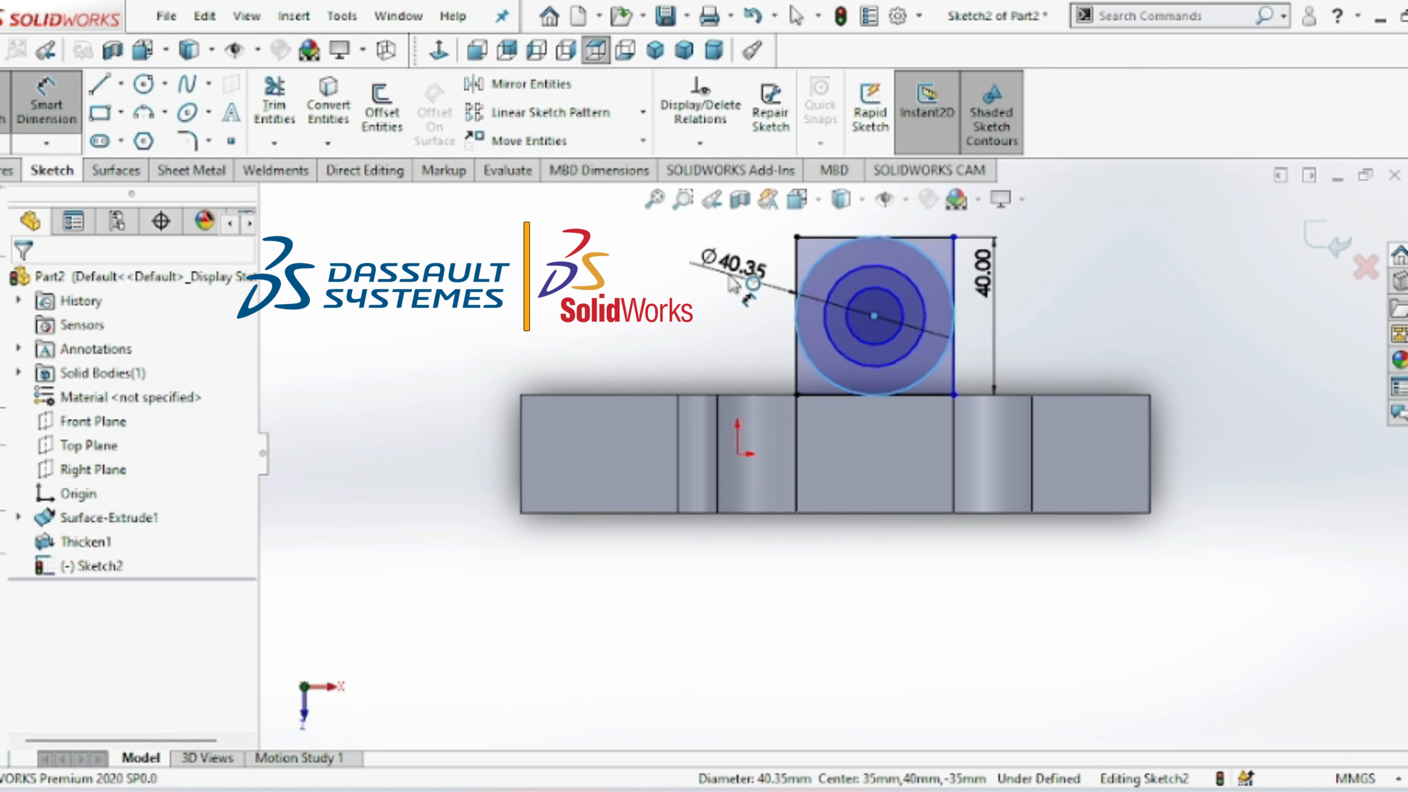
pyautogui.write('40.00mm')
pyautogui.press('Return')
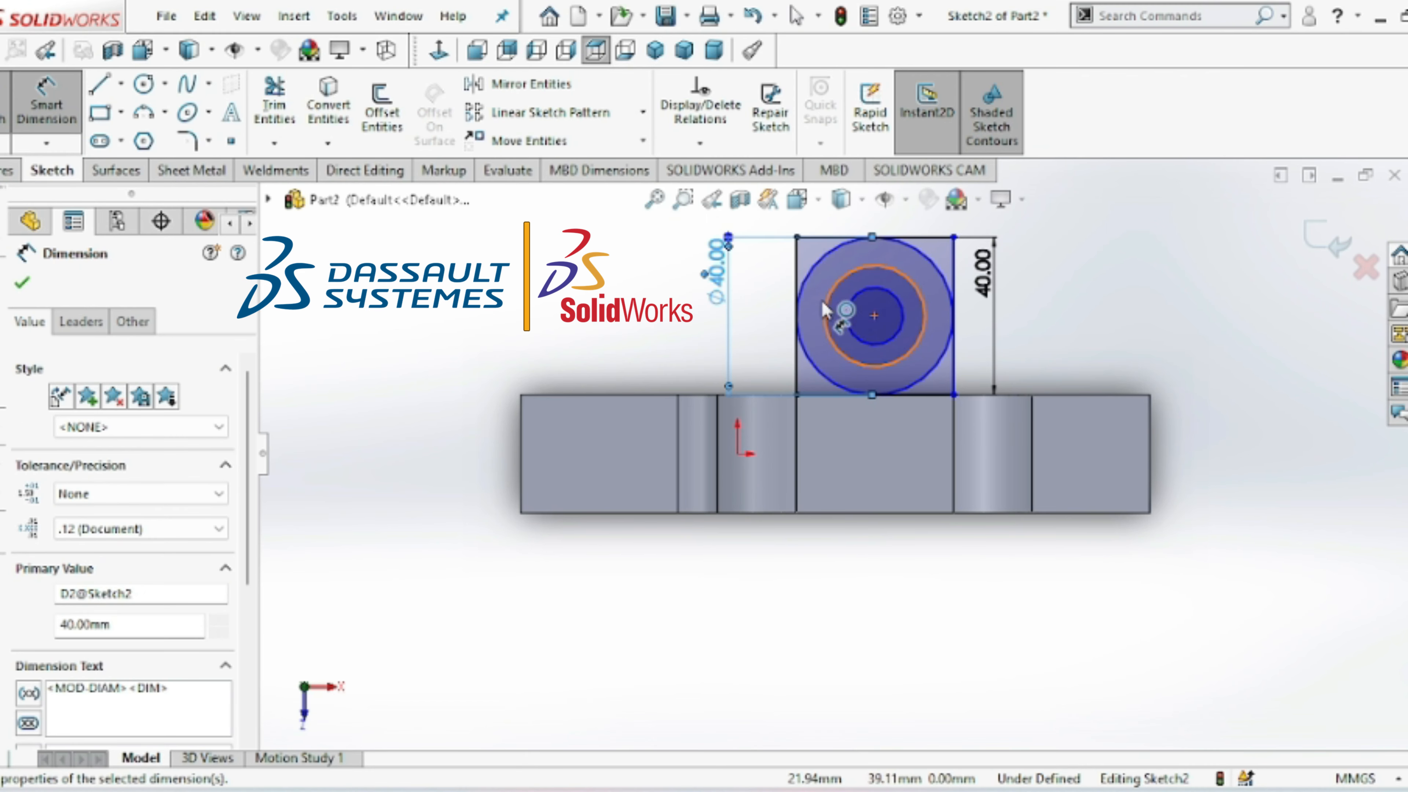
# - Dimension the middle circle's diameter to 30 mm
pyautogui.click(824, 310)
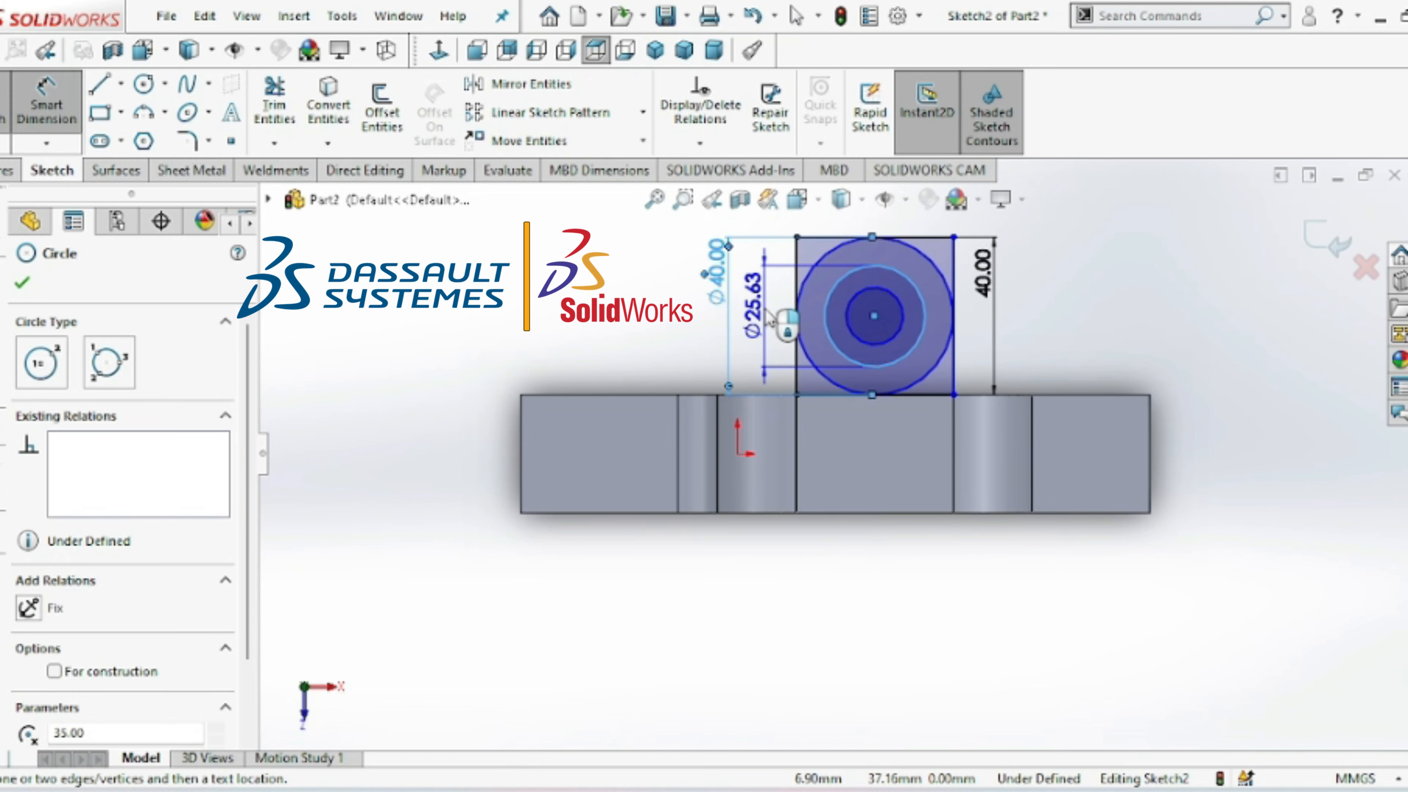
pyautogui.click(768, 318)
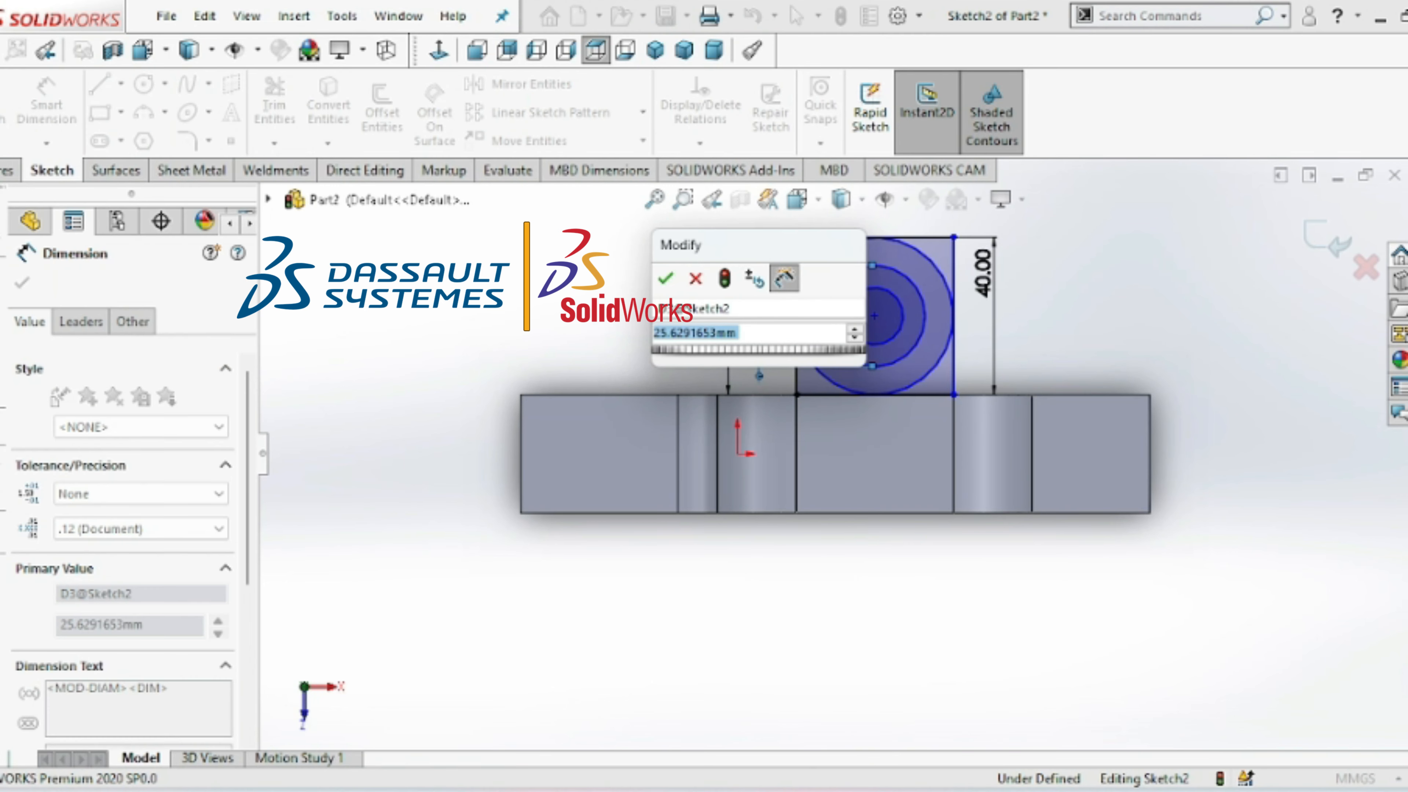
pyautogui.write('30')
pyautogui.press('Return')
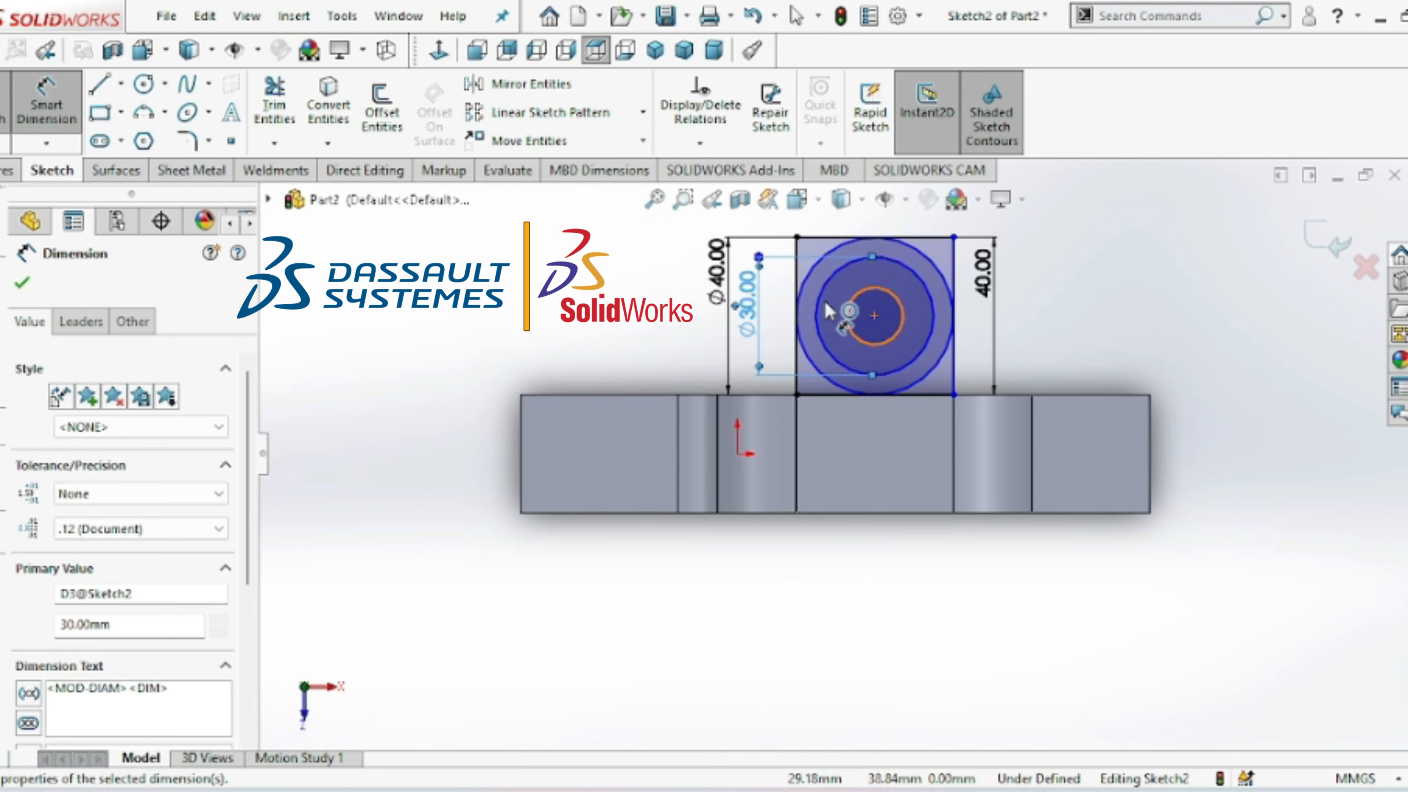
pyautogui.press('Escape')
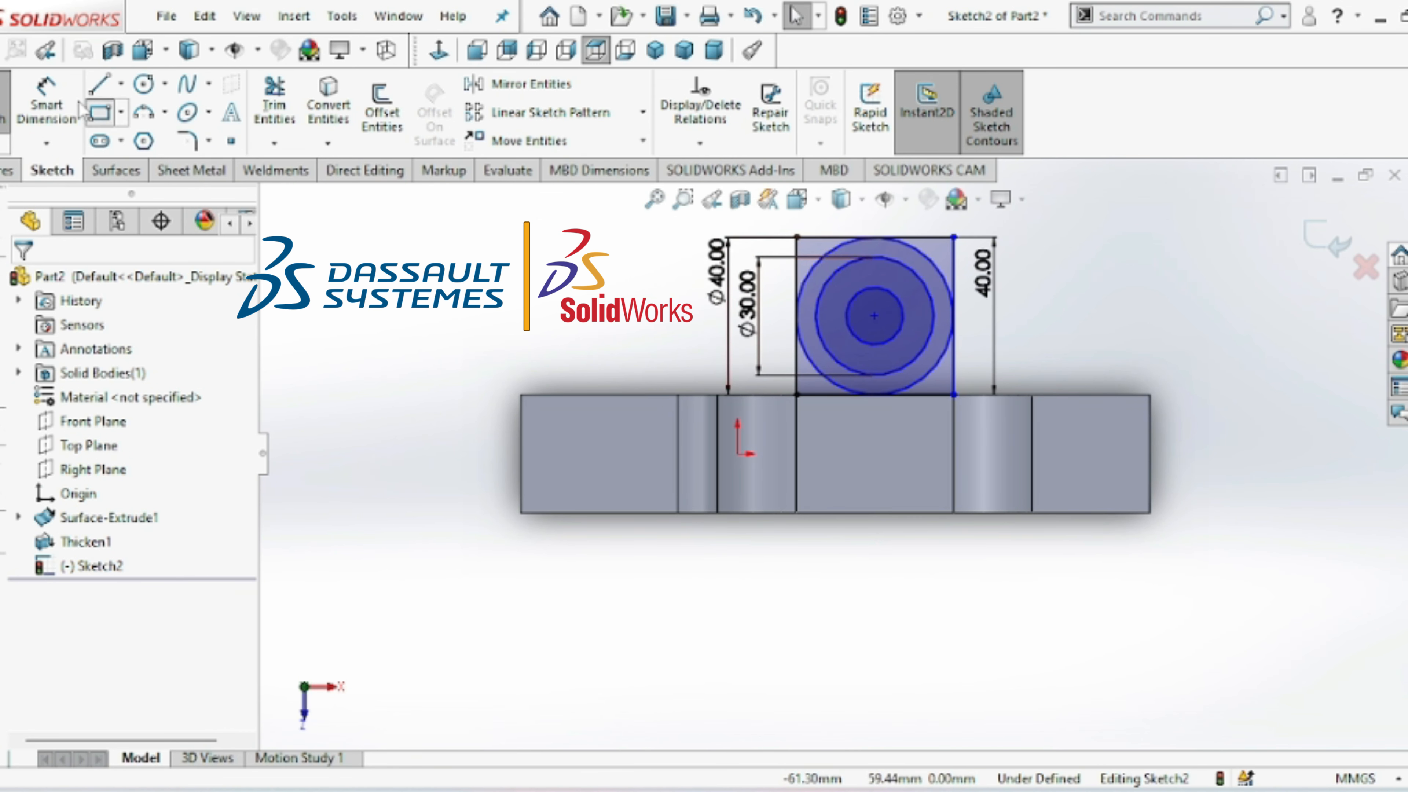
# - Dimension the innermost circle's diameter to 20 mm
pyautogui.click(48, 105)
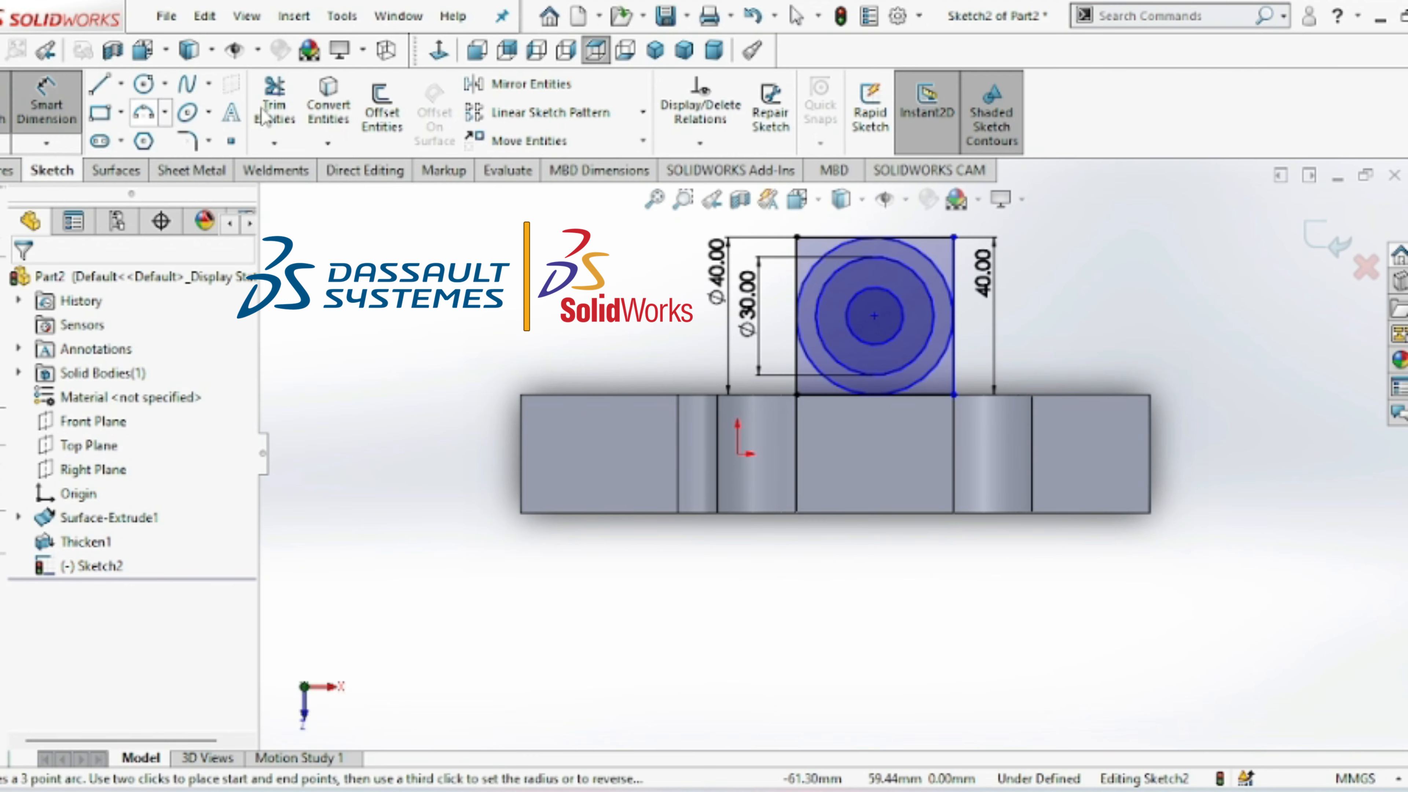
pyautogui.click(854, 333)
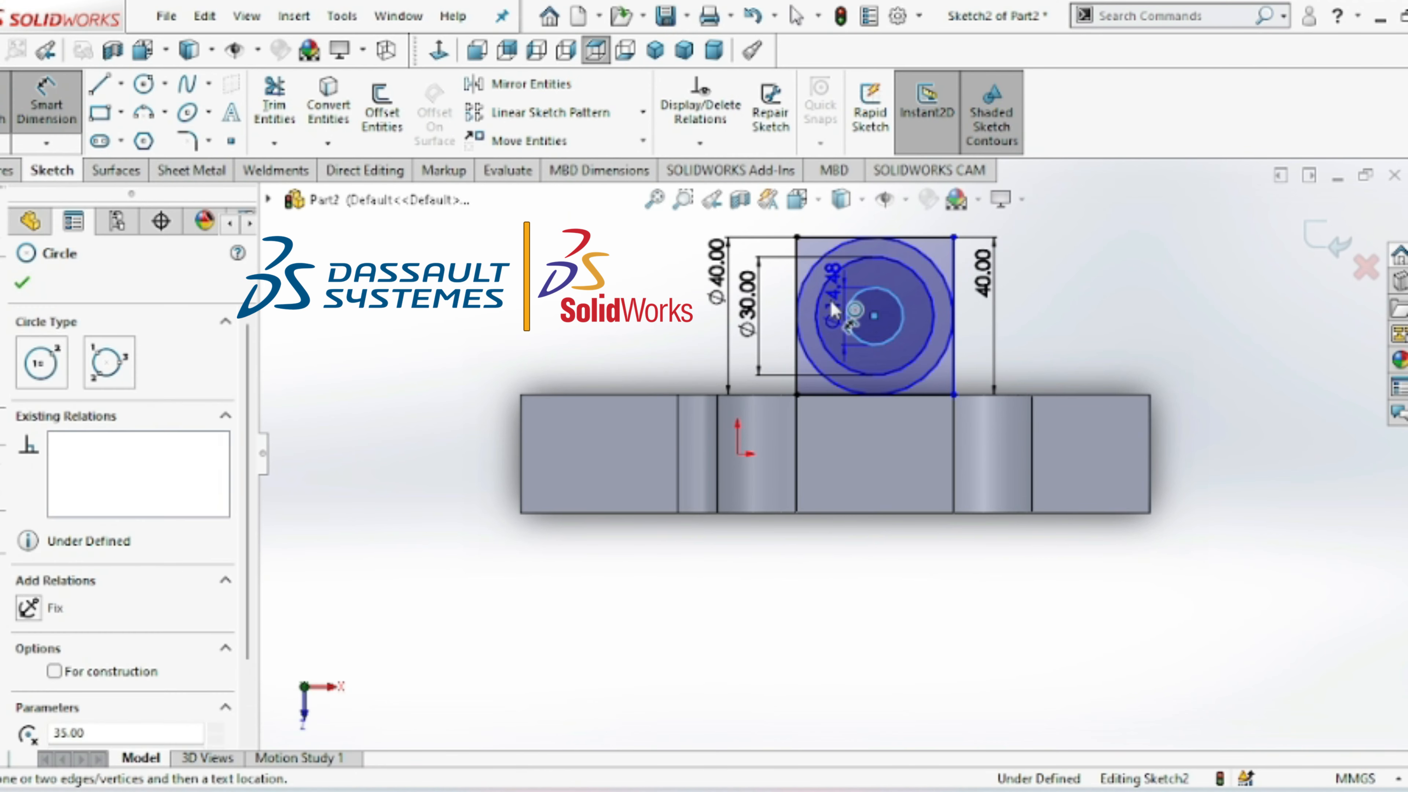
pyautogui.click(773, 308)
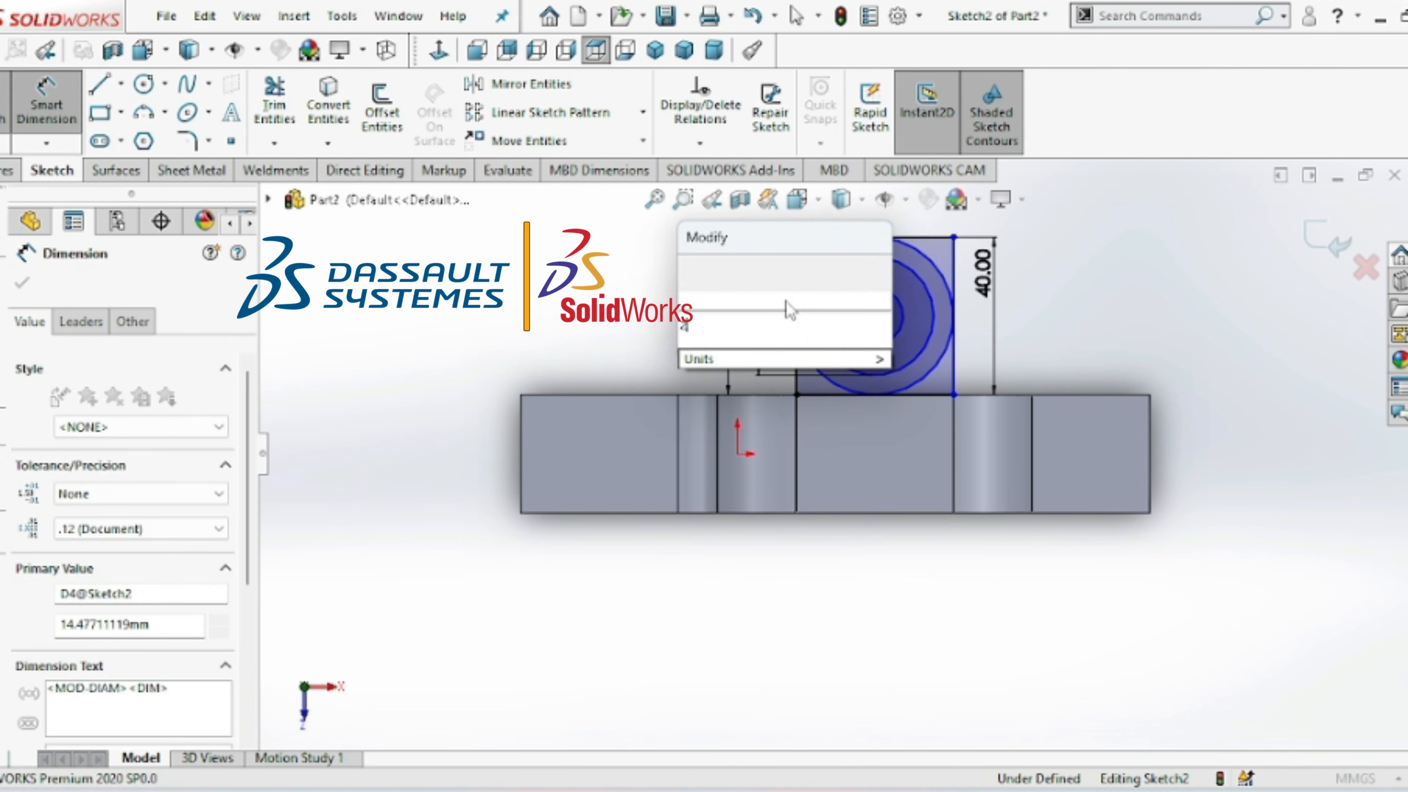
pyautogui.write('20')
pyautogui.press('Return')
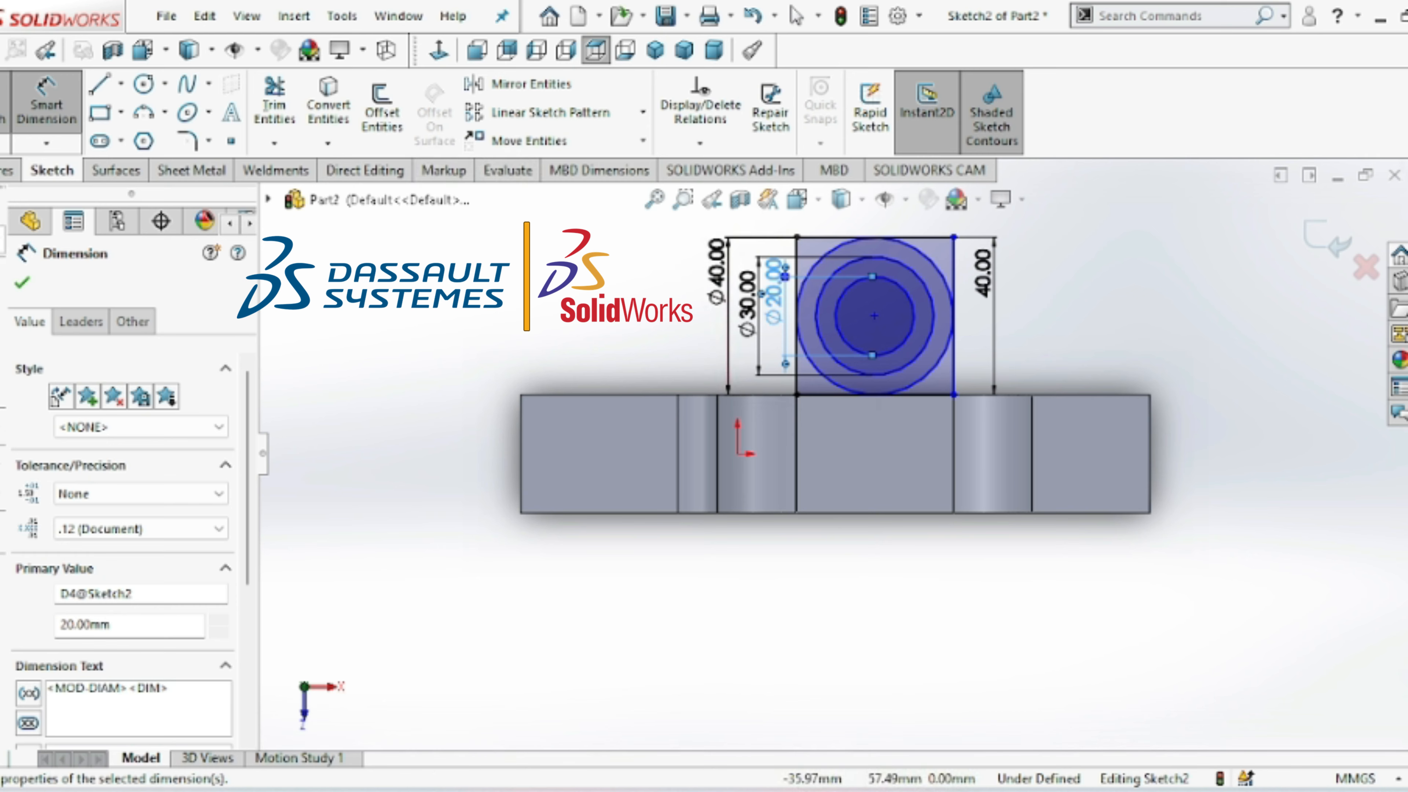
pyautogui.click(22, 283)
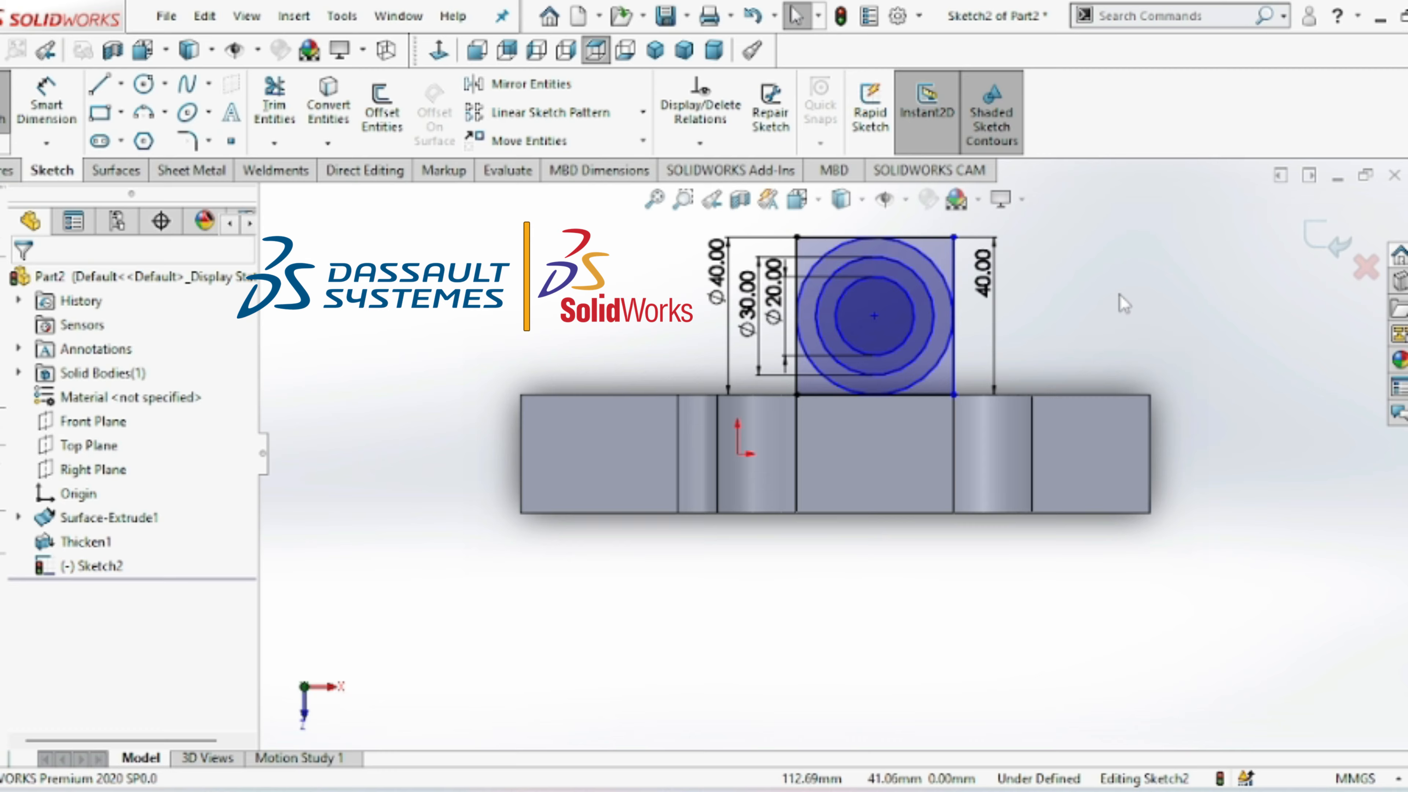
# - Trim the square's outer edge and the outer halves of its sides back to the 40 mm circle, accepting deletion of the associated dimension
pyautogui.click(275, 105)
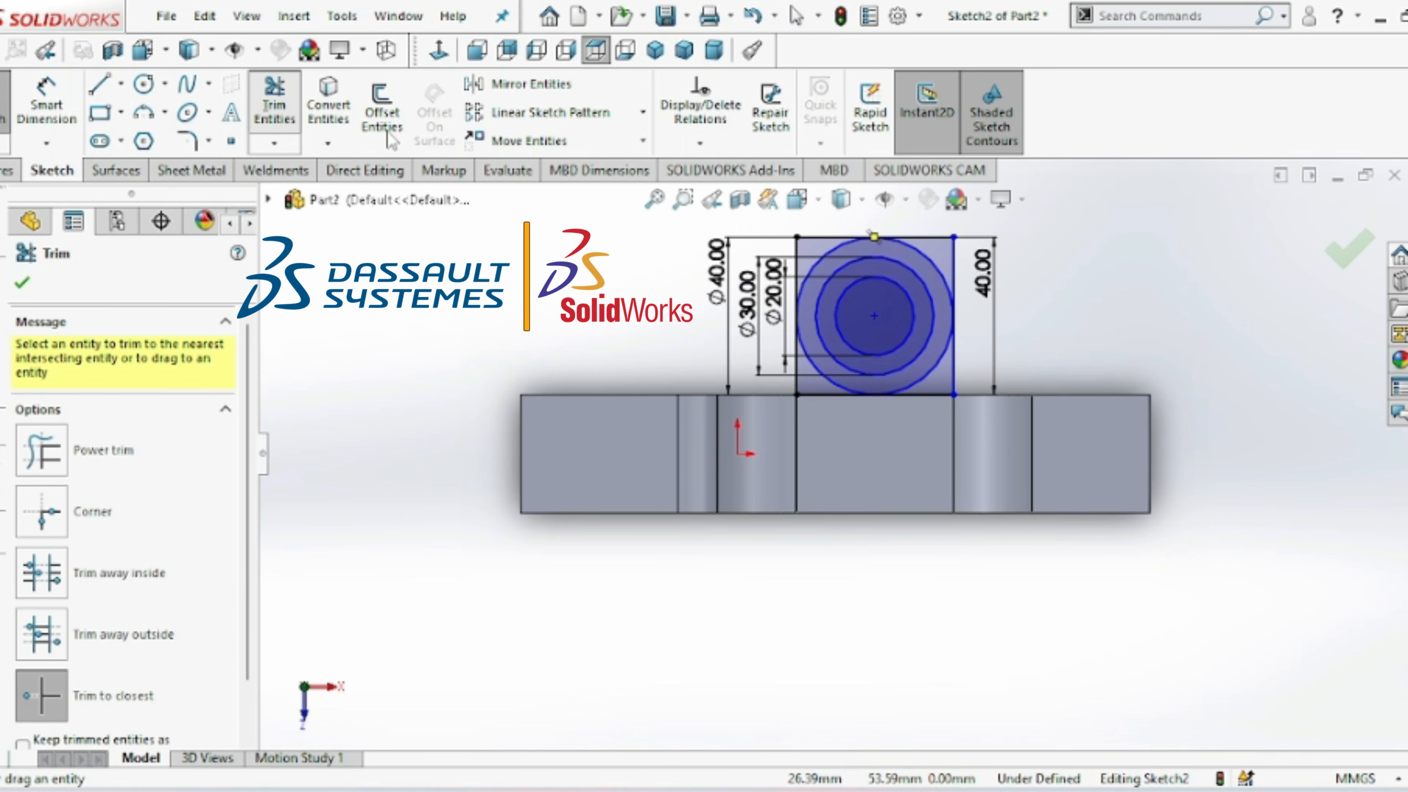
pyautogui.click(796, 250)
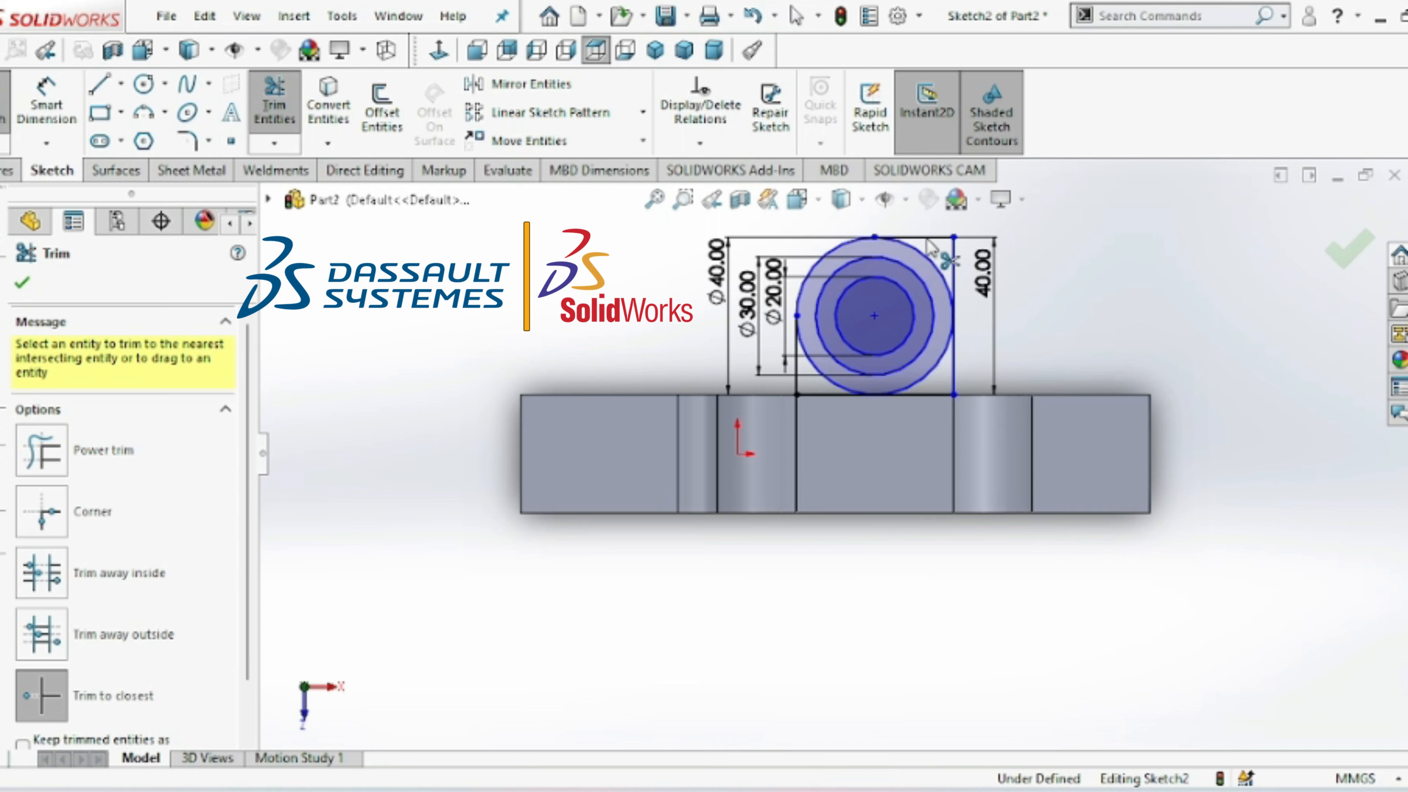
pyautogui.click(953, 259)
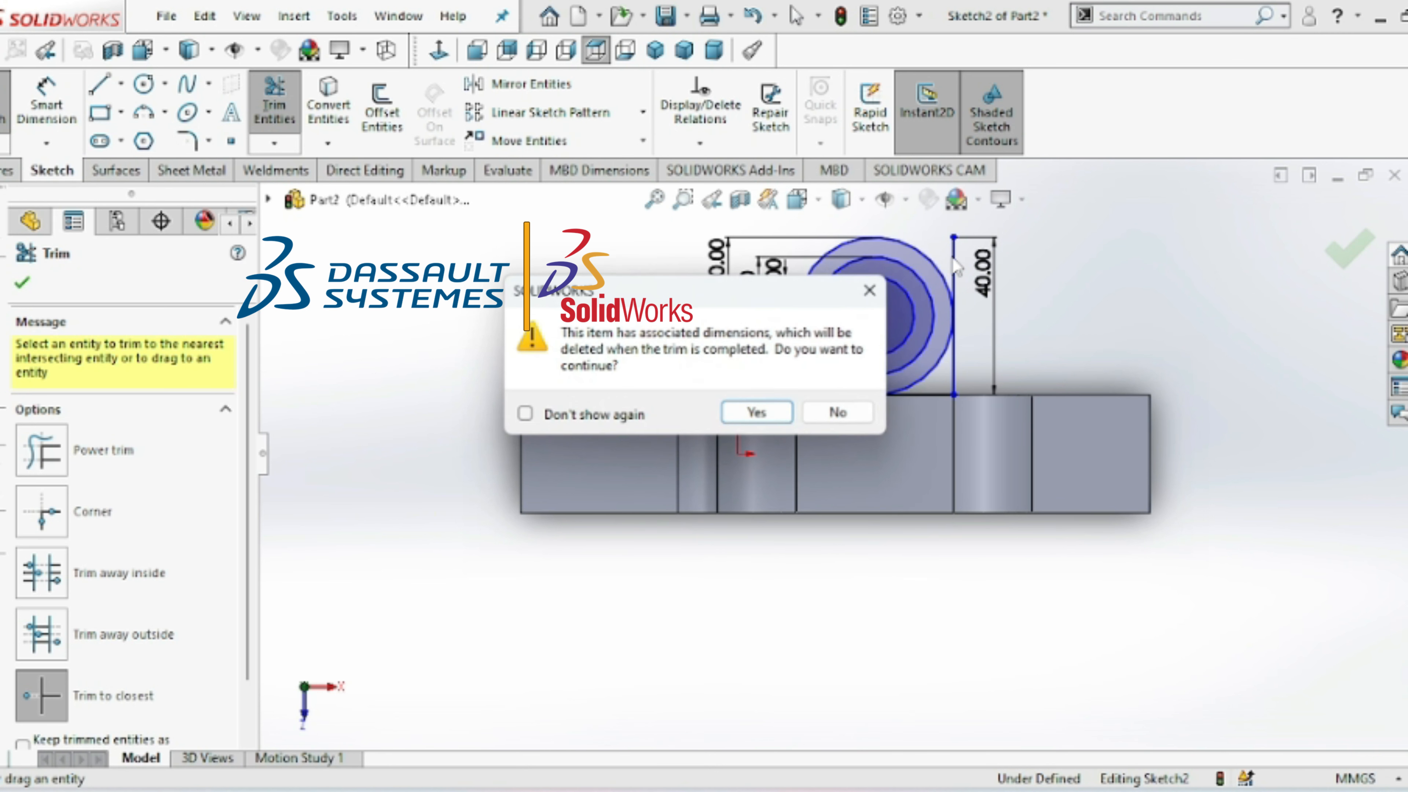
pyautogui.click(737, 417)
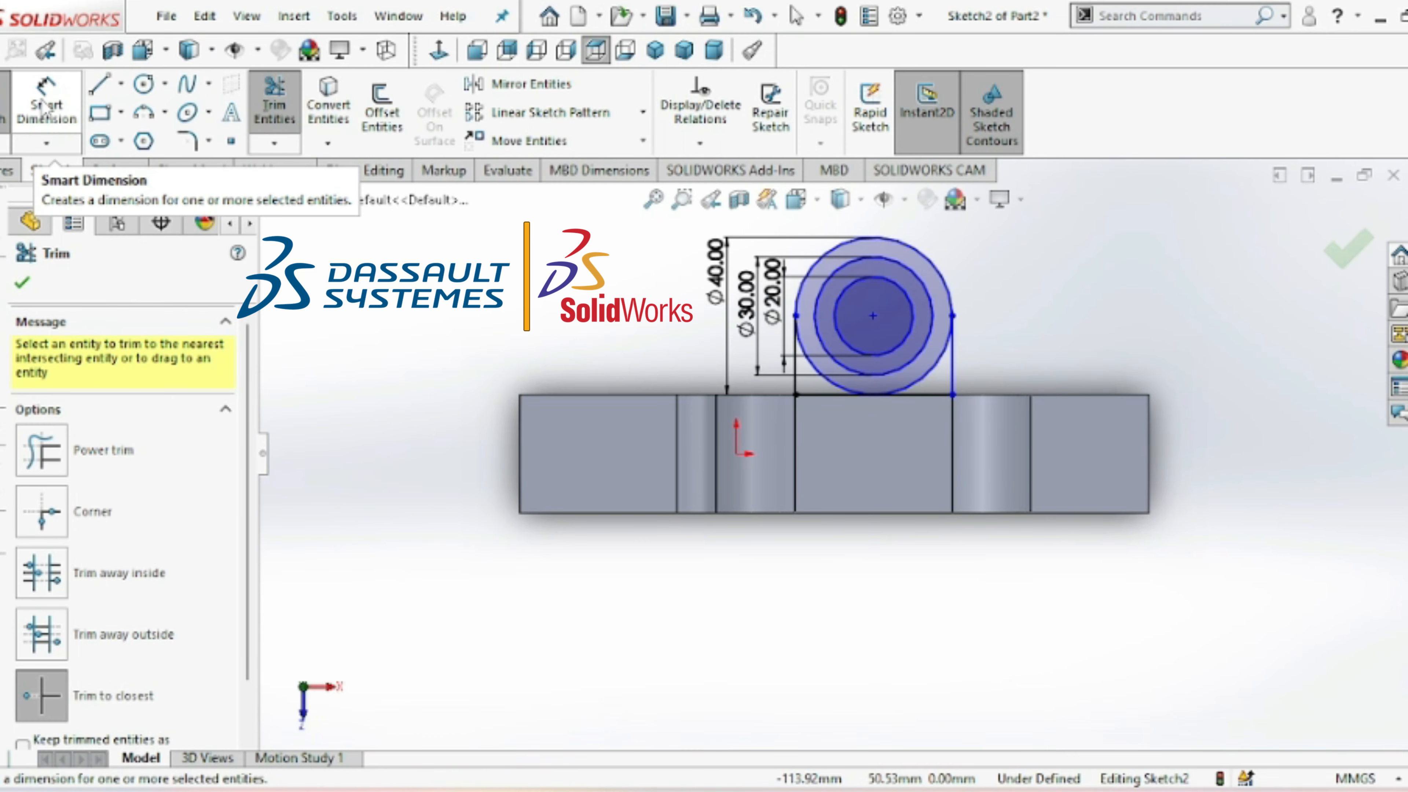
# - Start a boss extrusion using the two corner regions beside the bracket and the ring between the 40 mm and 30 mm circles
pyautogui.click(7, 171)
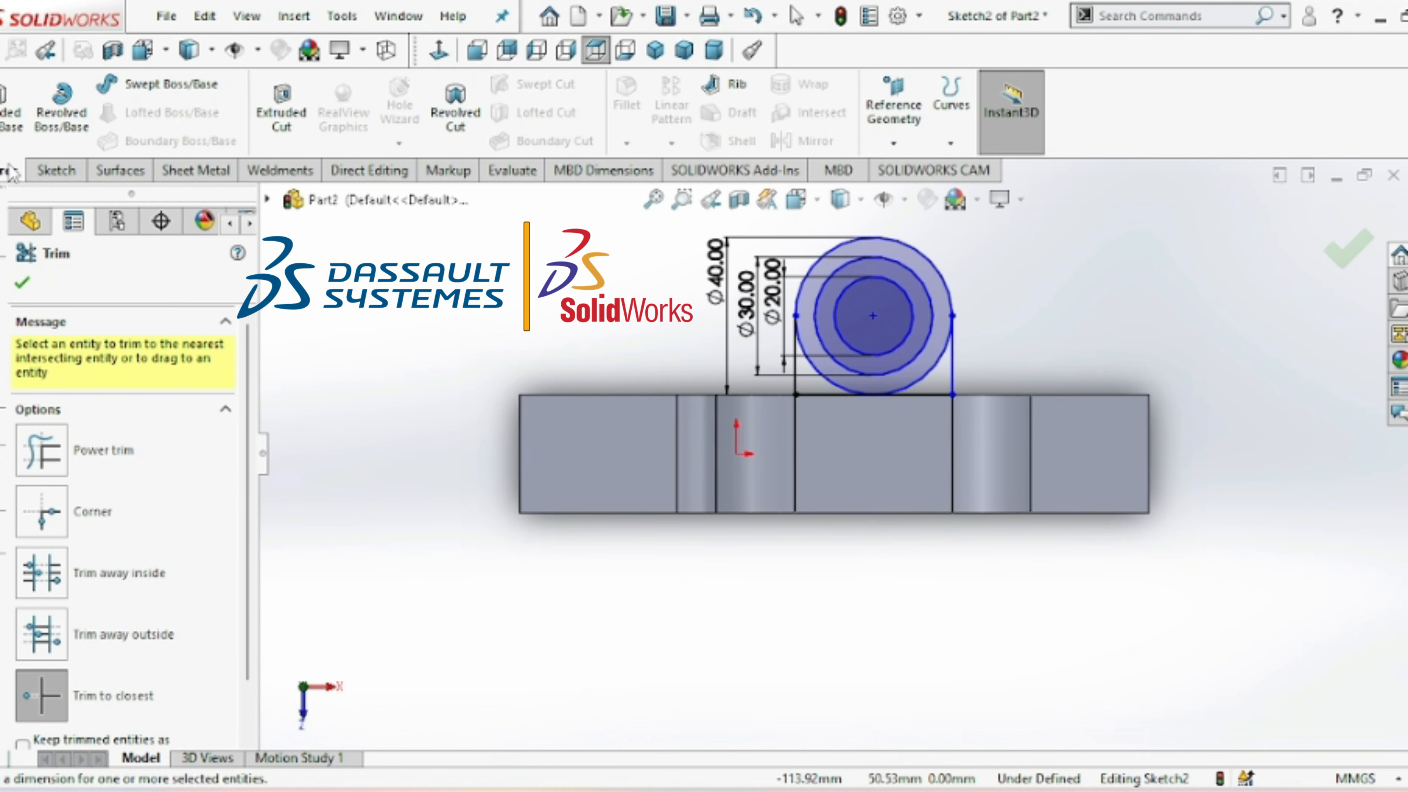
pyautogui.click(9, 121)
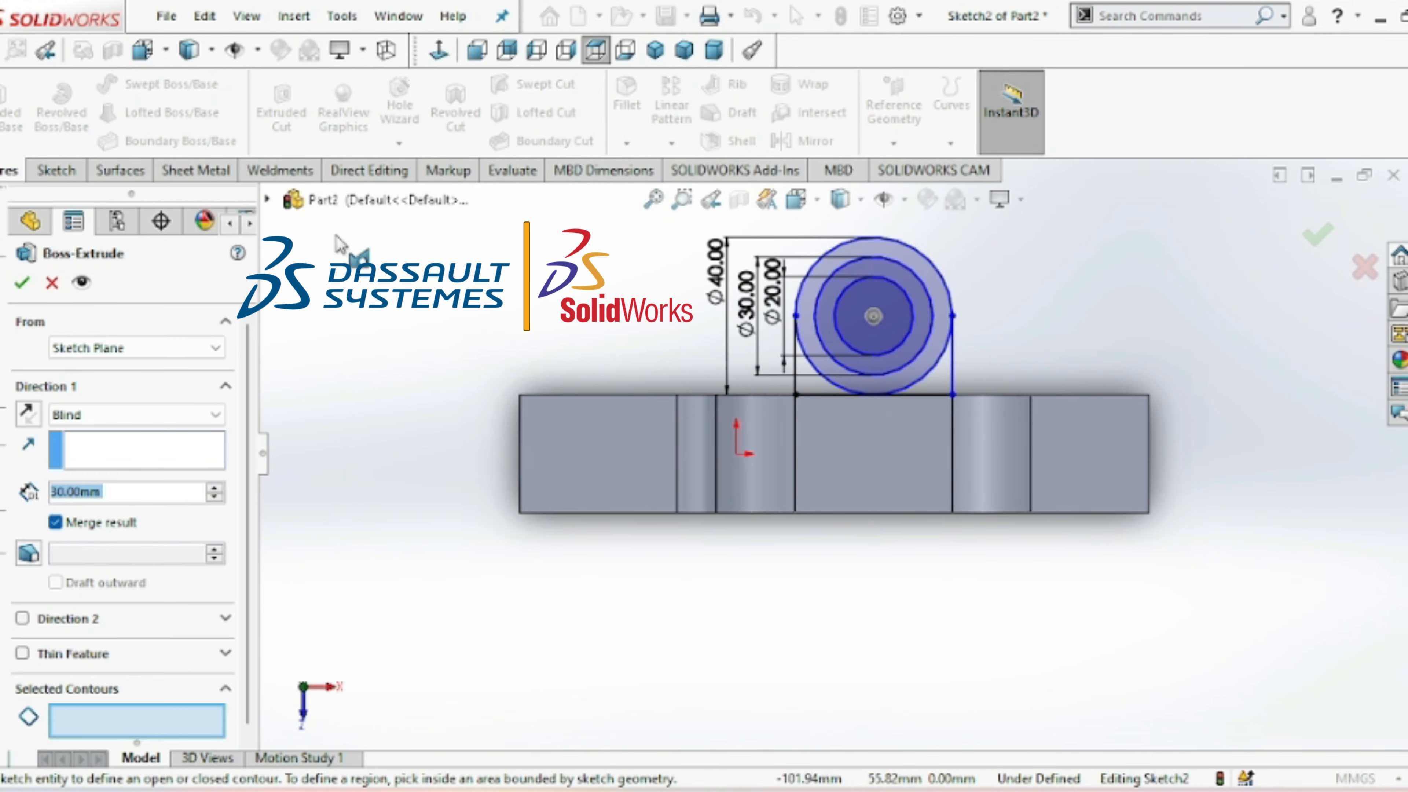
pyautogui.click(949, 389)
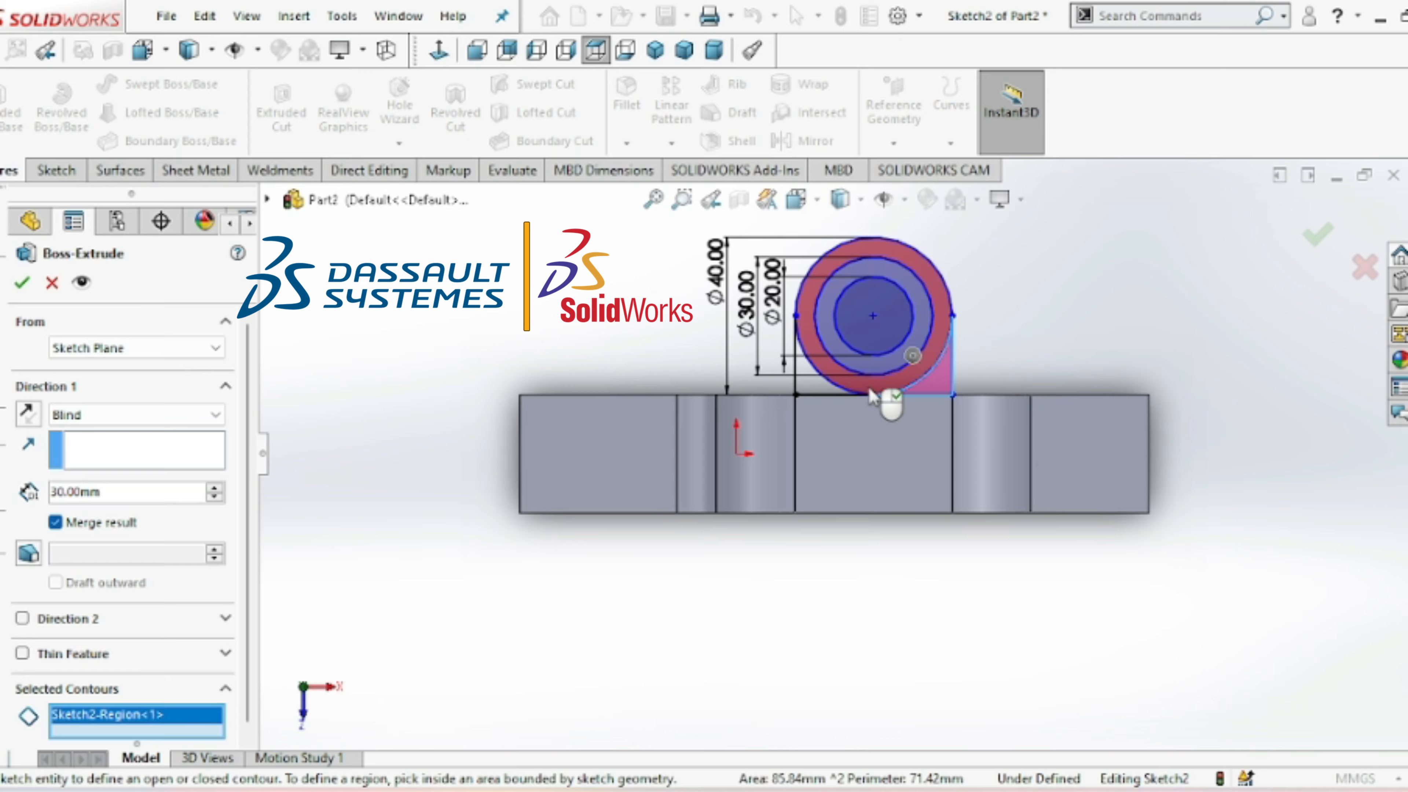
pyautogui.click(815, 394)
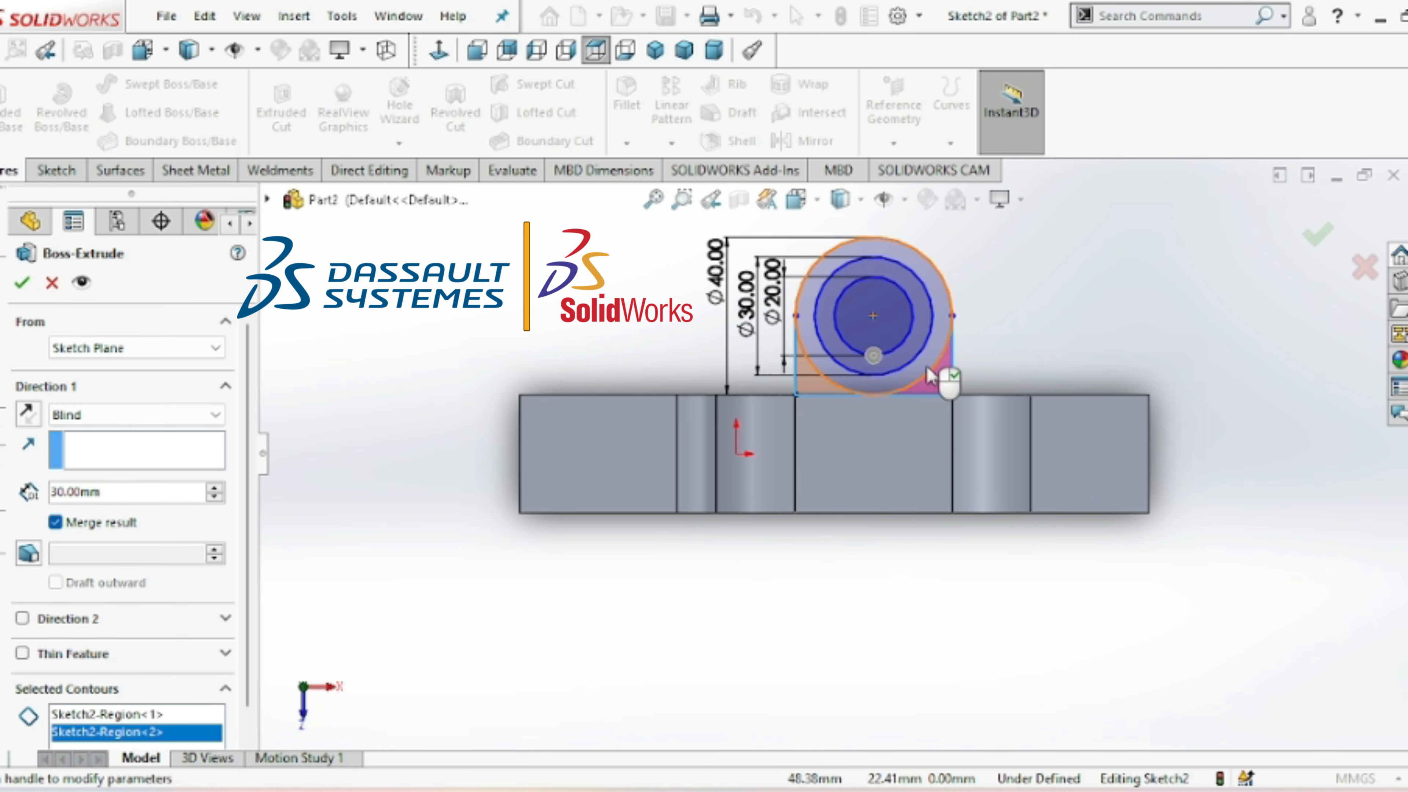
pyautogui.scroll(-4, 933, 377)
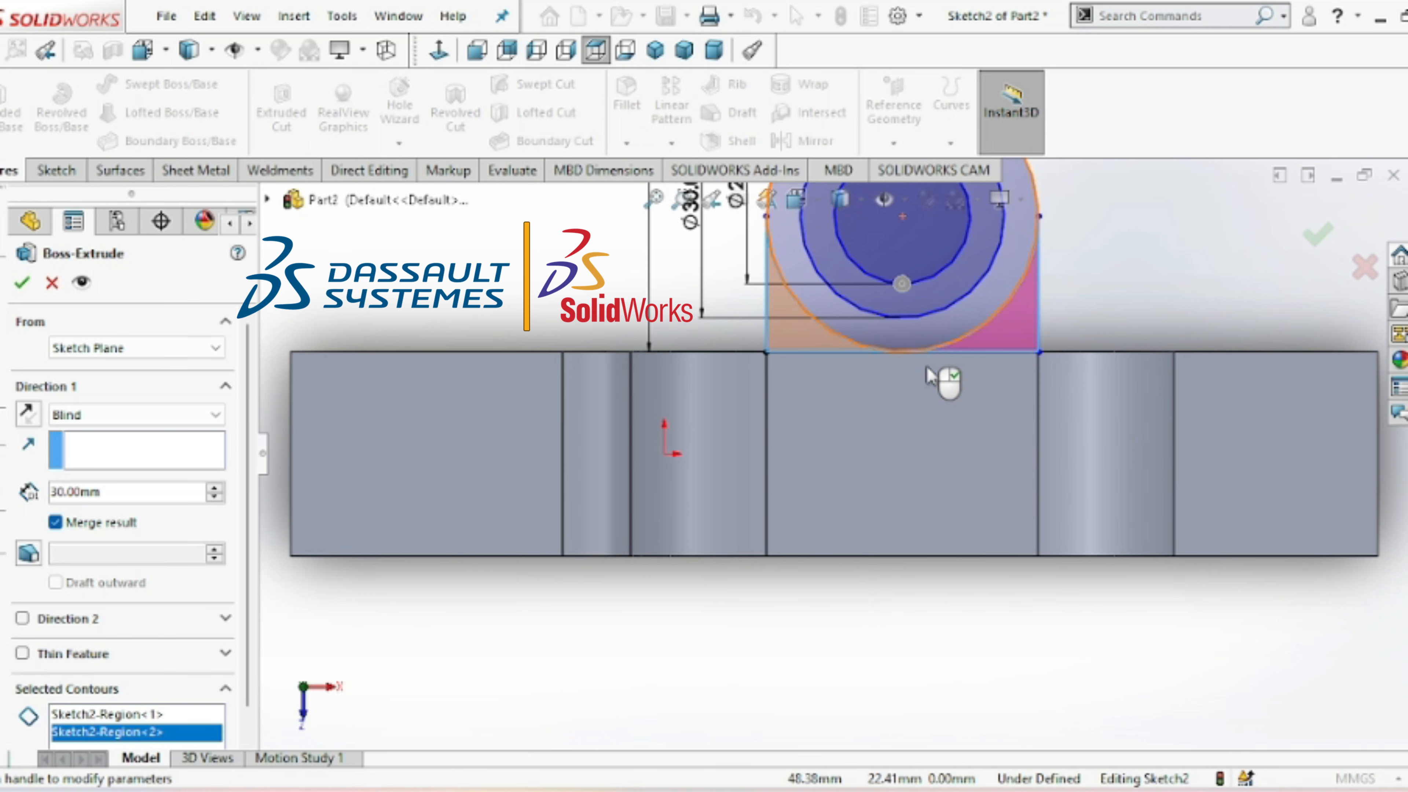
pyautogui.click(949, 326)
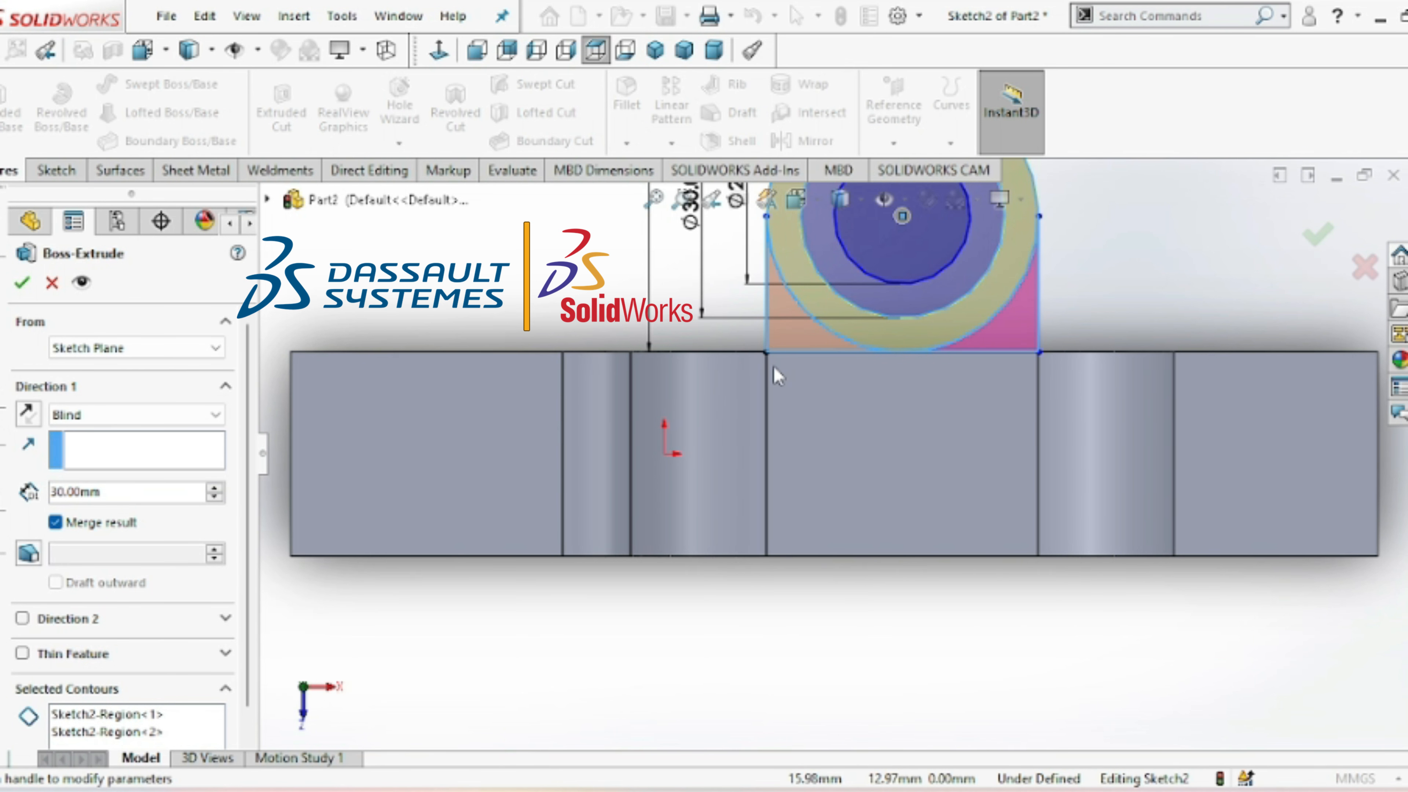
# - Set the tab extrusion's depth to 10 mm and reverse its direction
pyautogui.doubleClick(184, 491)
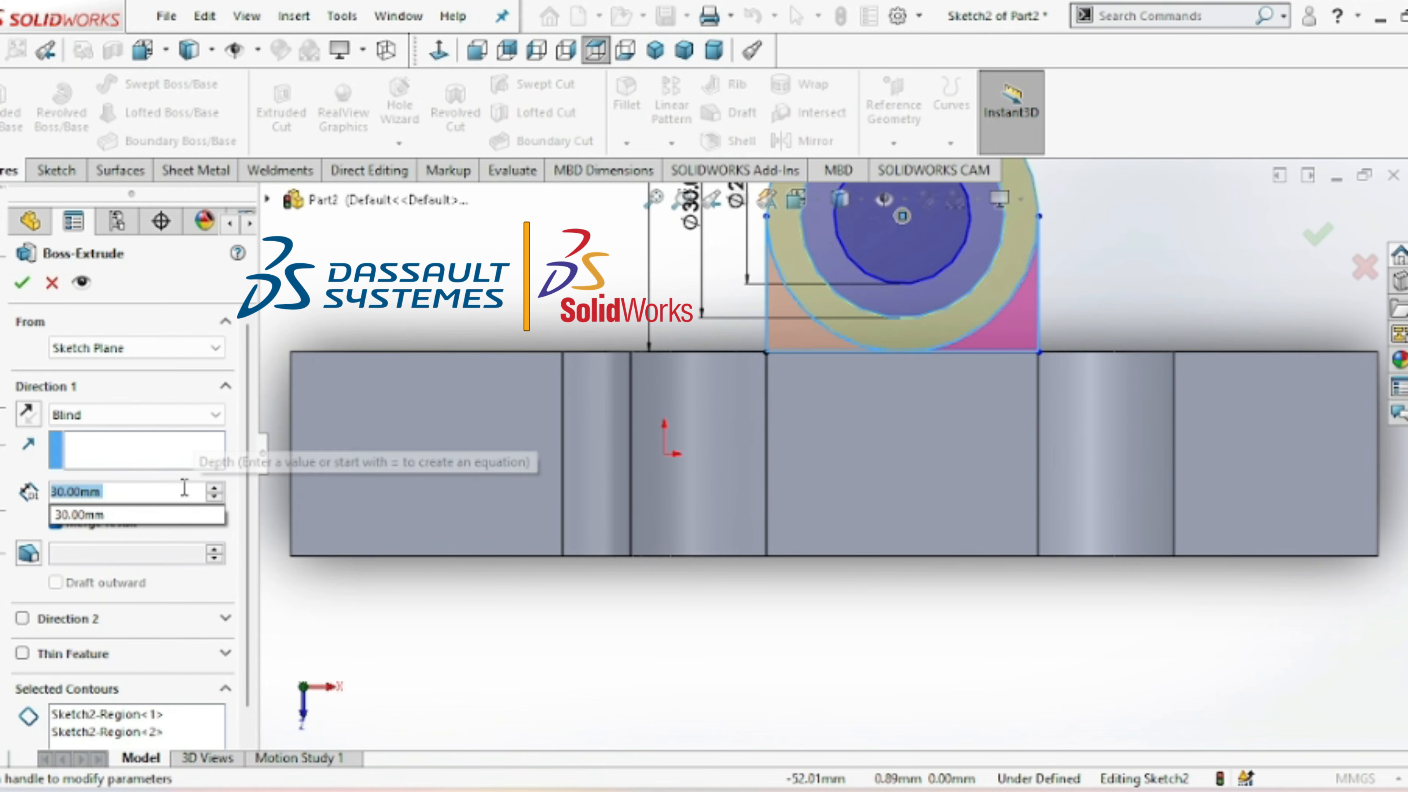
pyautogui.write('10')
pyautogui.press('Return')
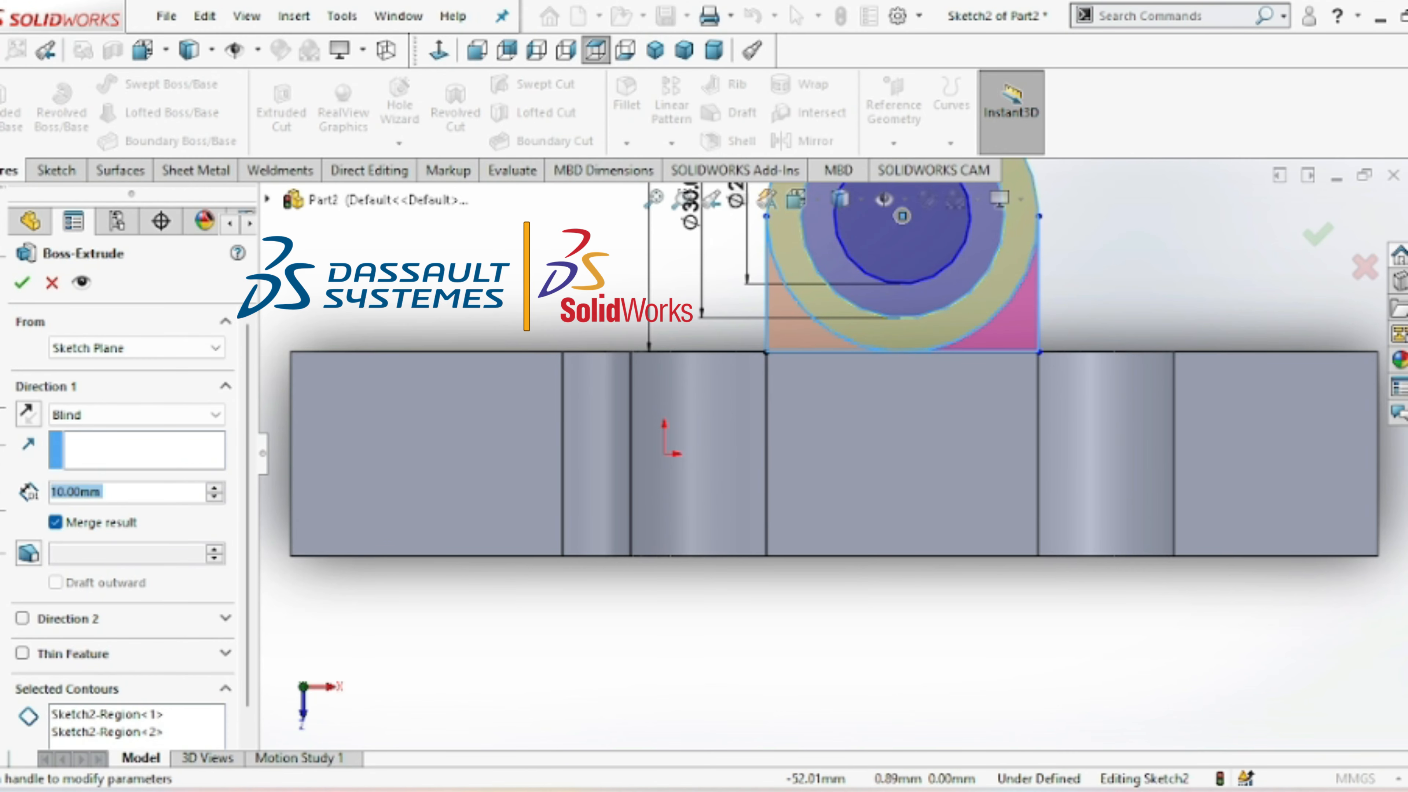
pyautogui.click(30, 415)
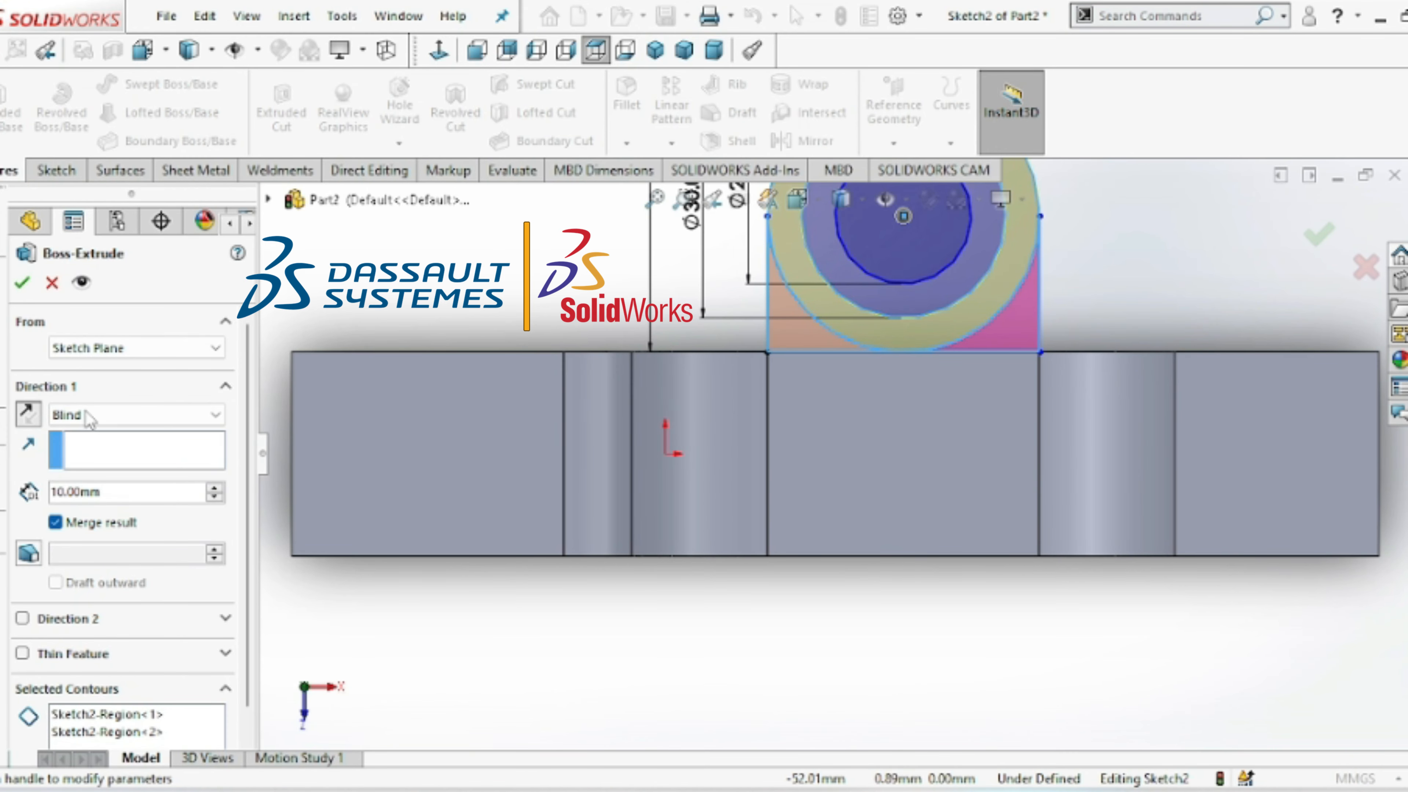
pyautogui.scroll(1, 854, 393)
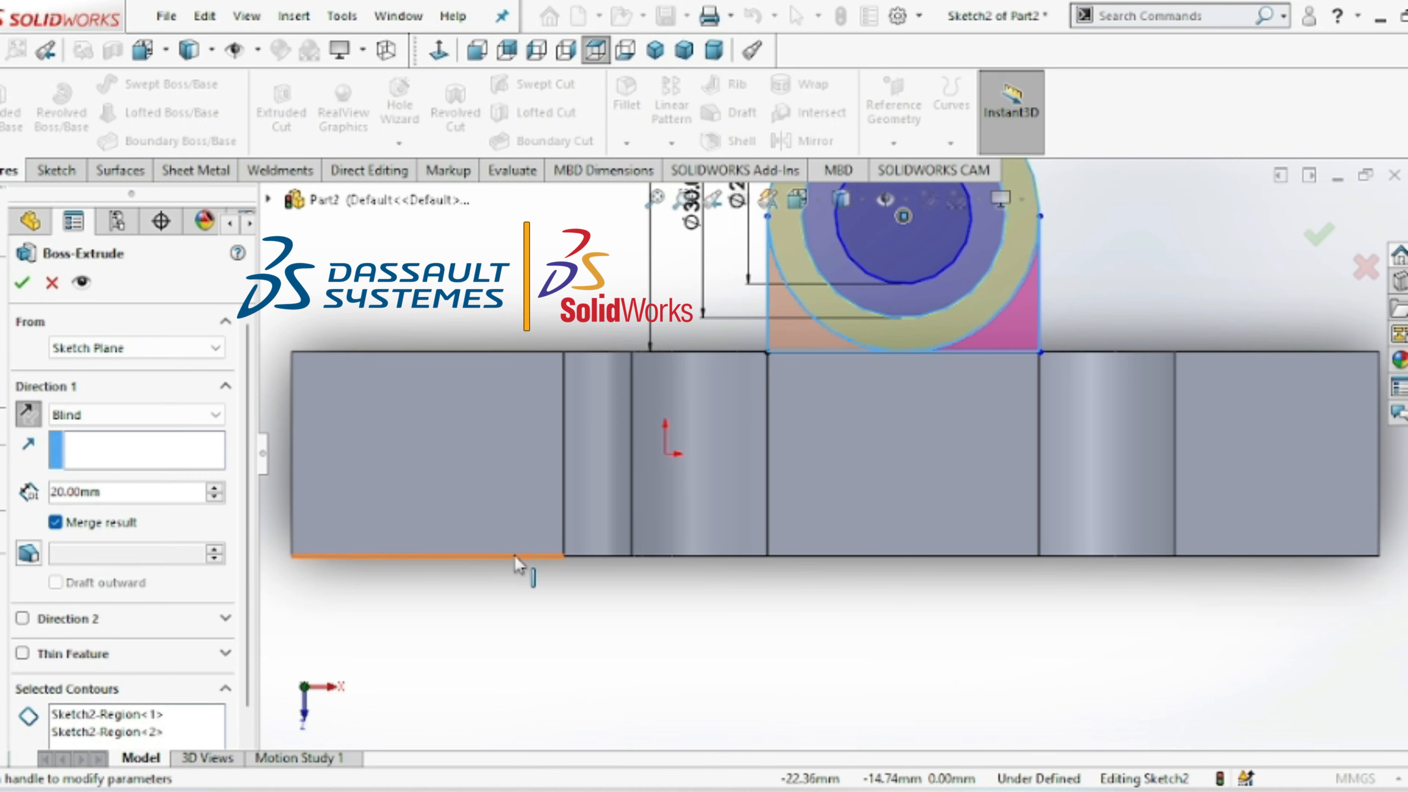
pyautogui.click(166, 490)
pyautogui.write('10')
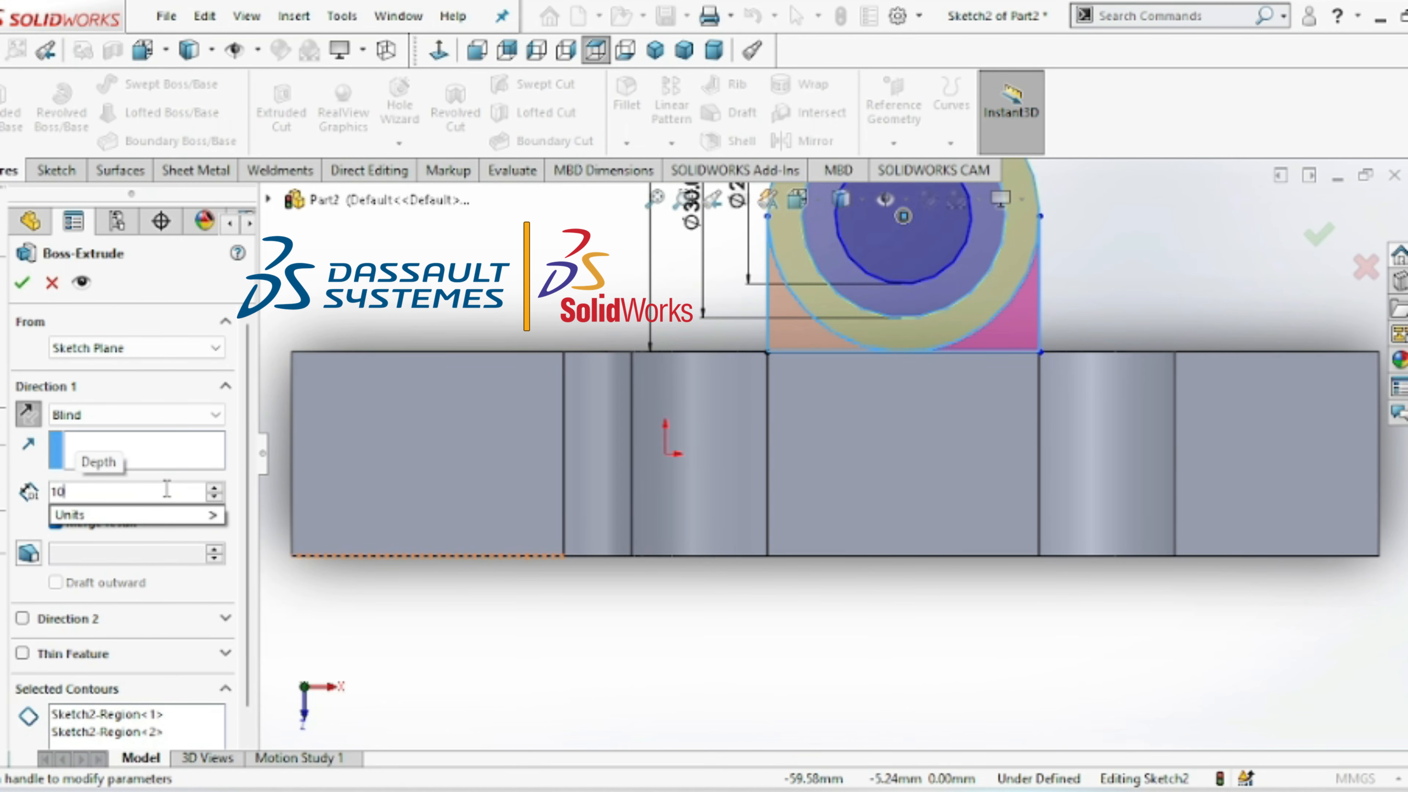
pyautogui.press('Return')
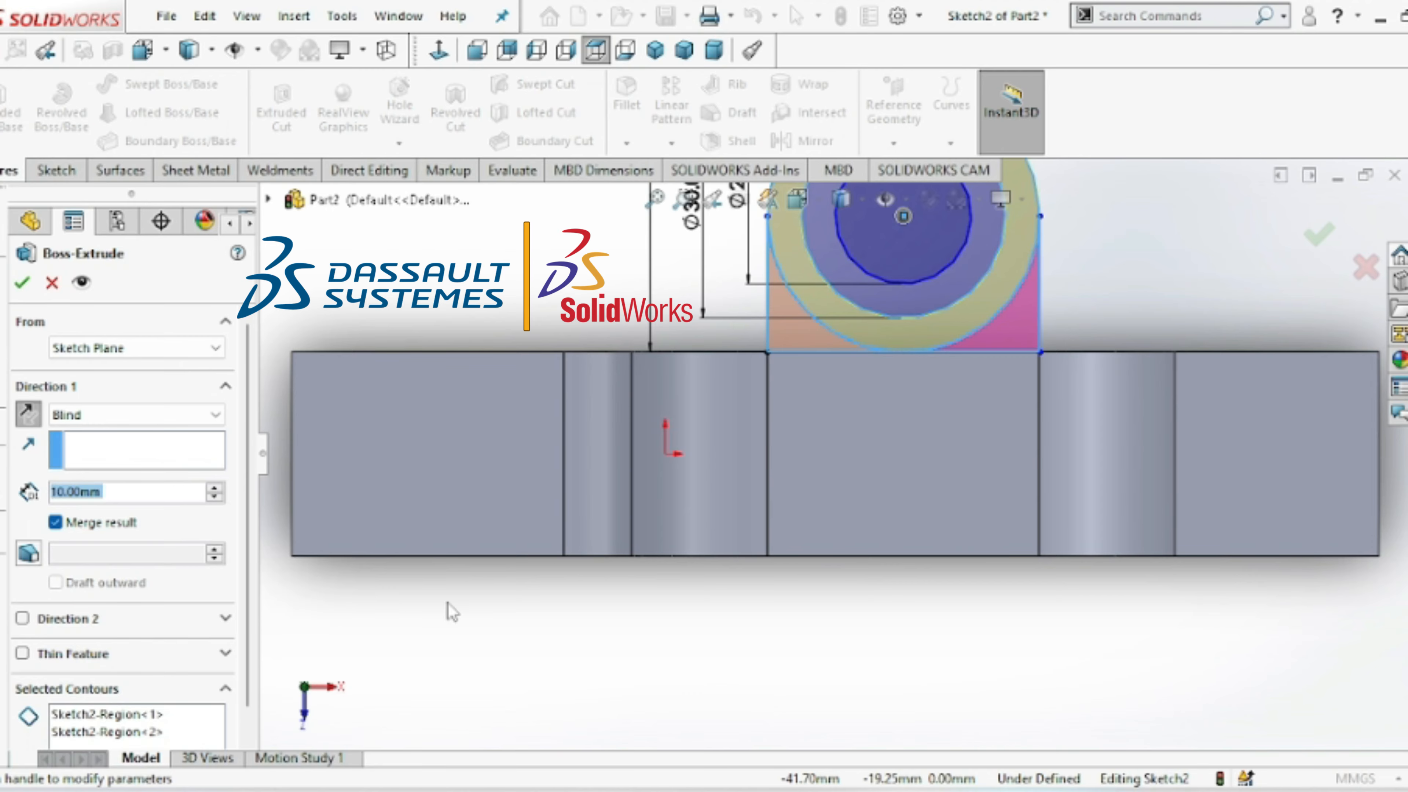
# - Check the tab extrusion preview from the front and side and accept the feature
pyautogui.moveTo(581, 639); pyautogui.dragTo(586, 649, button='middle')
pyautogui.press('Up')
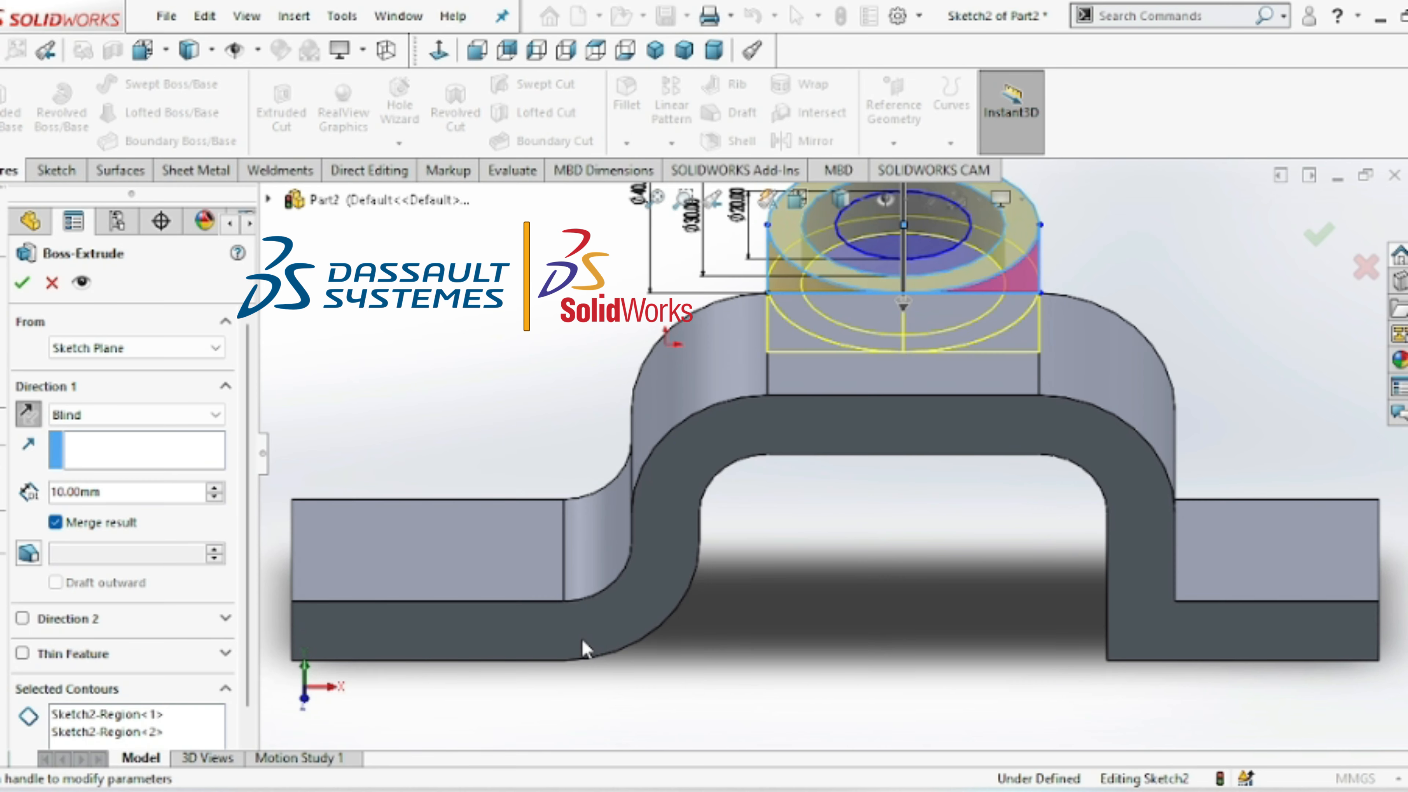
pyautogui.press('Left')
pyautogui.press('Left')
pyautogui.press('Left')
pyautogui.press('Left')
pyautogui.press('Left')
pyautogui.press('Left')
pyautogui.press('Down')
pyautogui.press('Down')
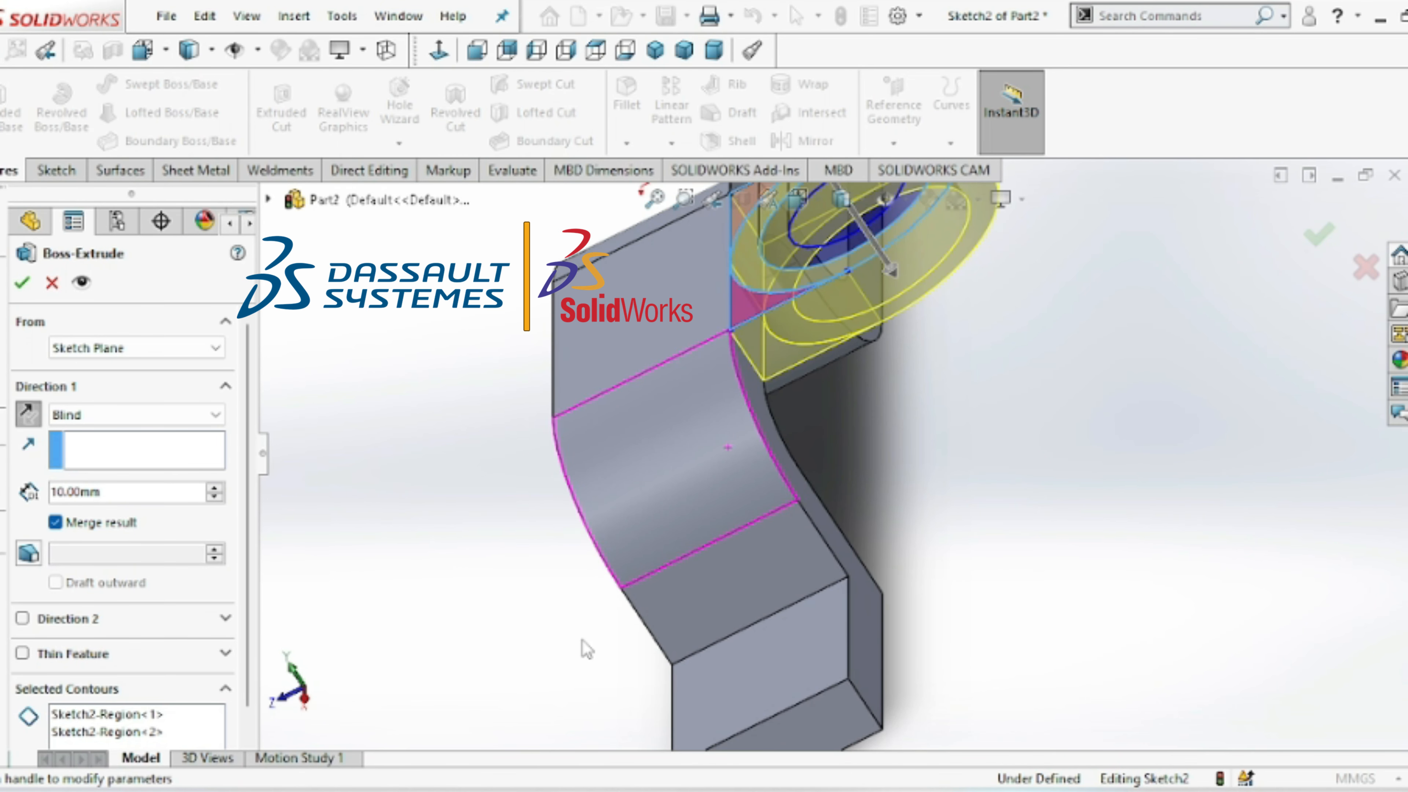
pyautogui.press('Up')
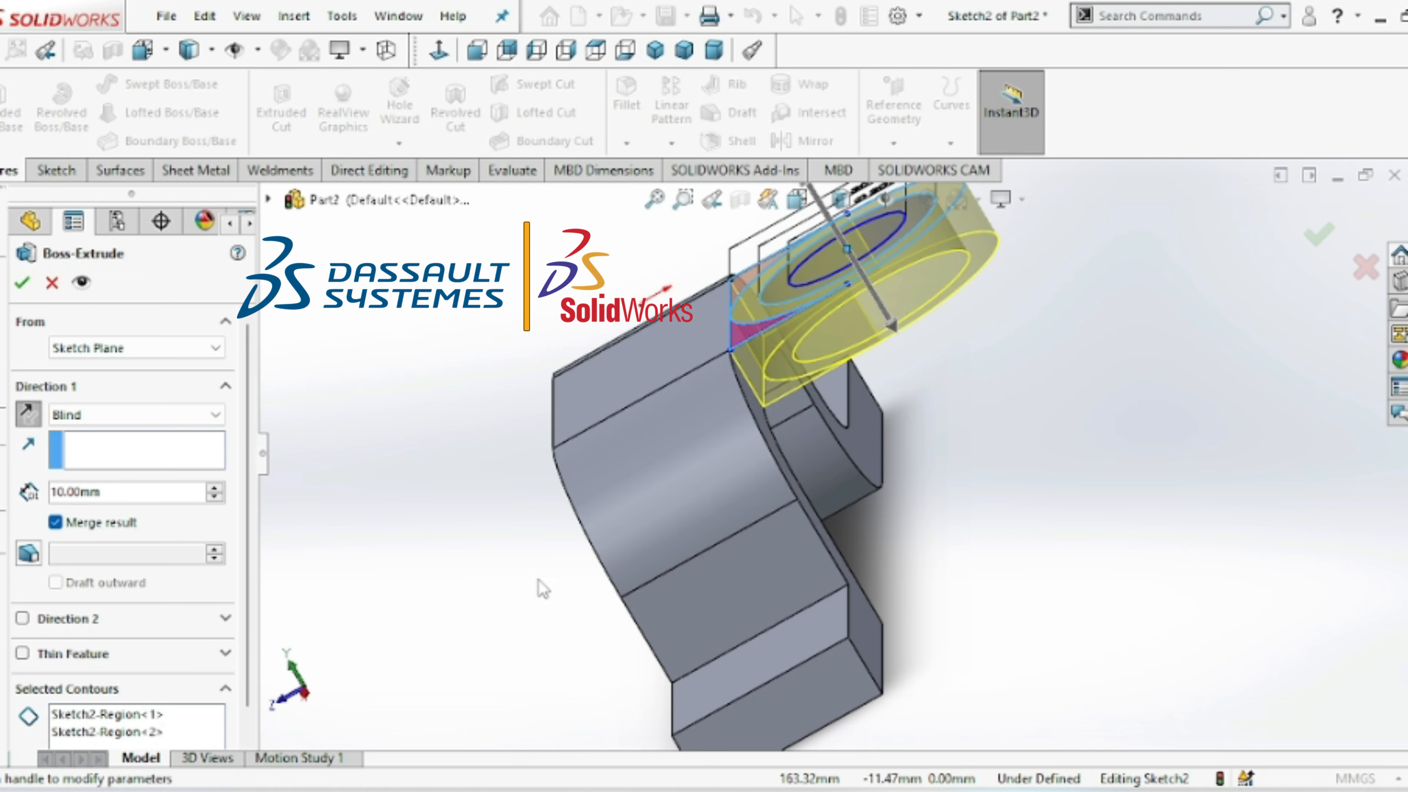
pyautogui.click(22, 284)
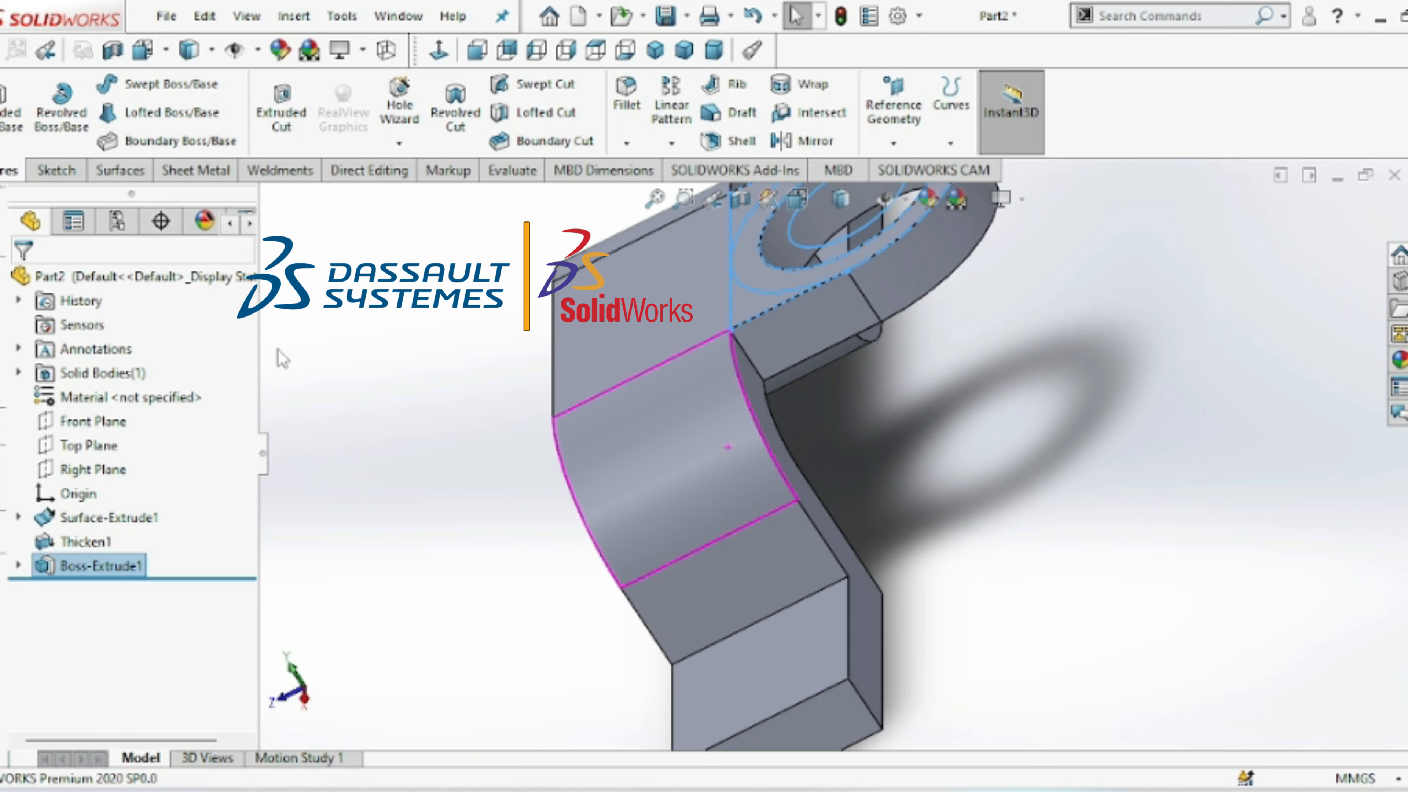
# - Try to extend the tab extrusion's contours to the area inside the 30 mm circle
pyautogui.moveTo(728, 447)
pyautogui.mouseDown(button='middle')
pyautogui.moveTo(770, 435)
pyautogui.moveTo(788, 499)
pyautogui.mouseUp(button='middle')
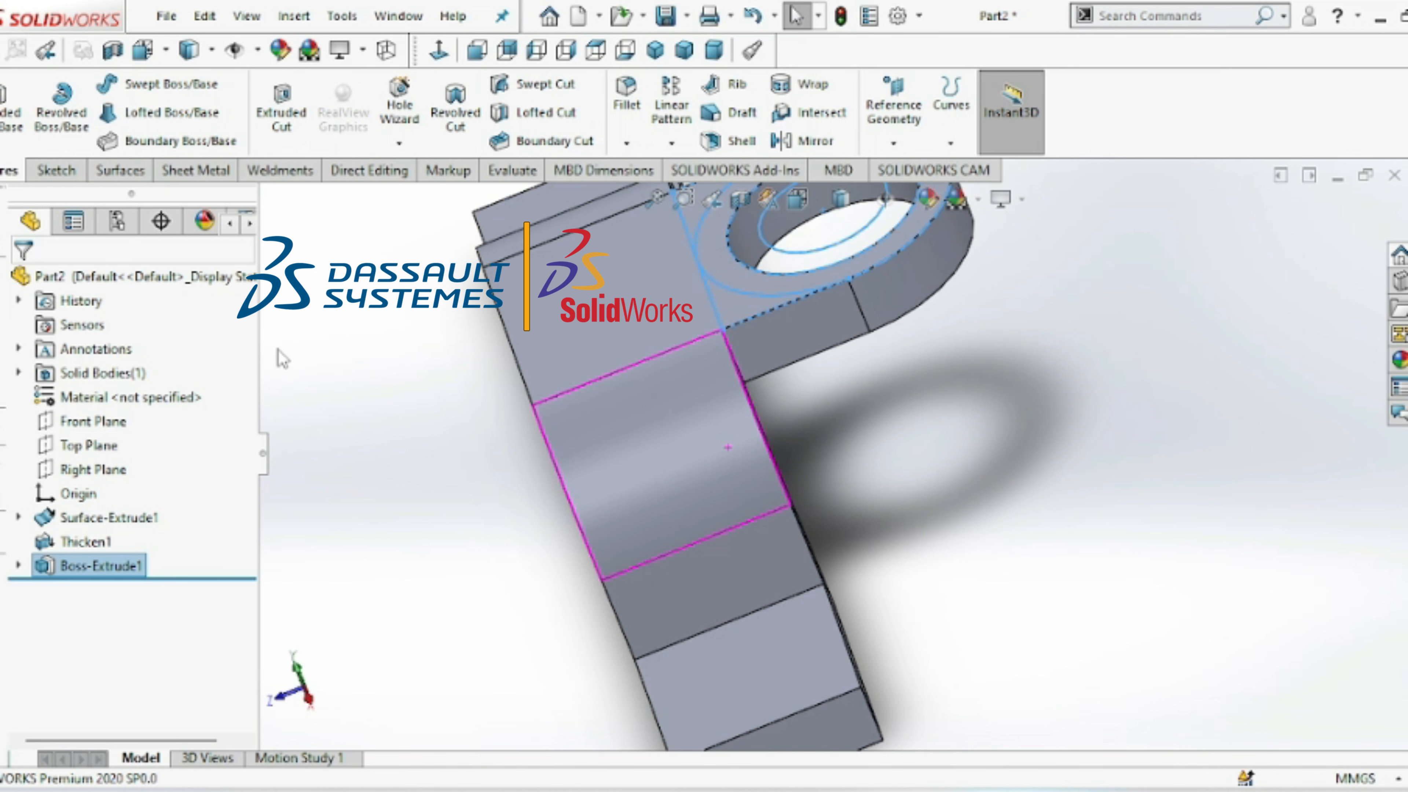
pyautogui.rightClick(99, 574)
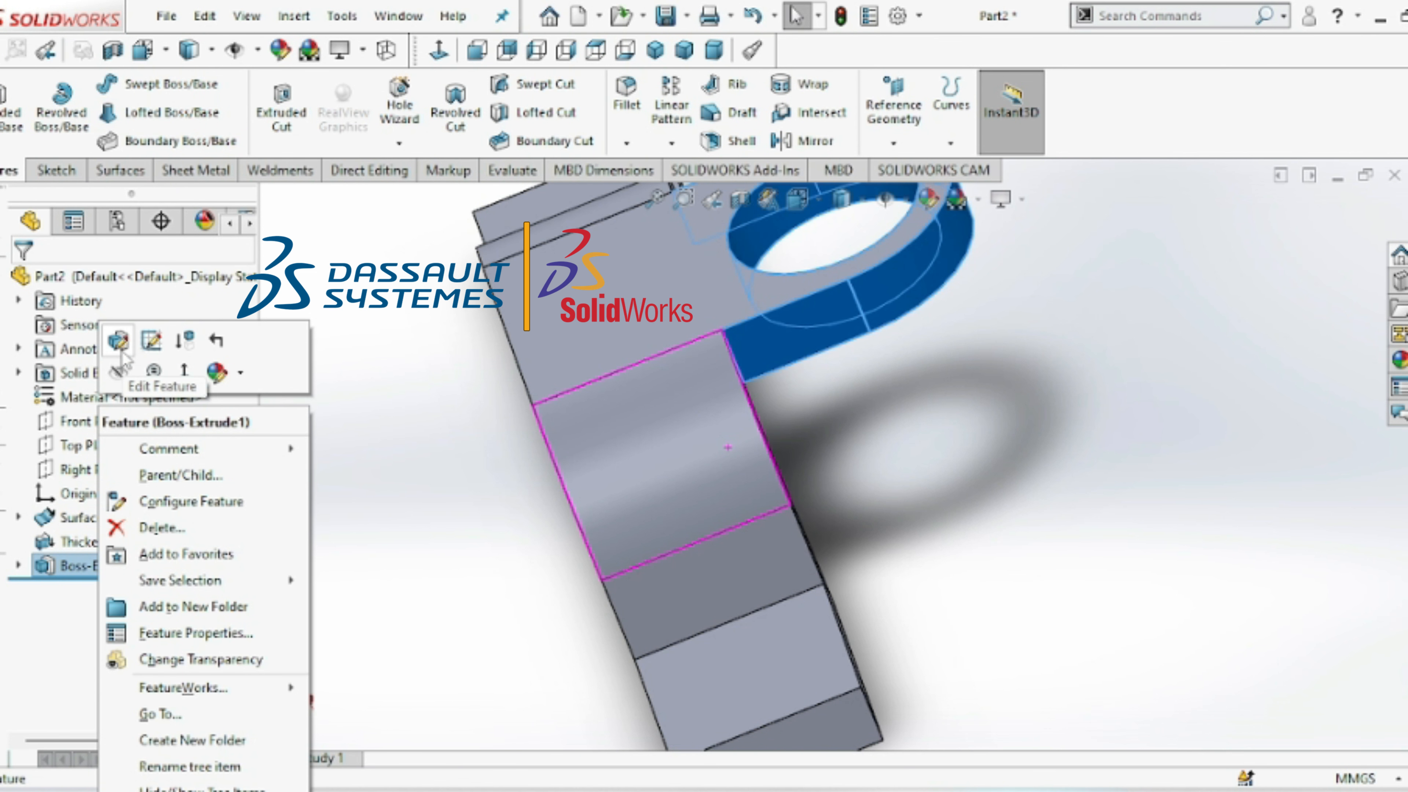
pyautogui.click(151, 340)
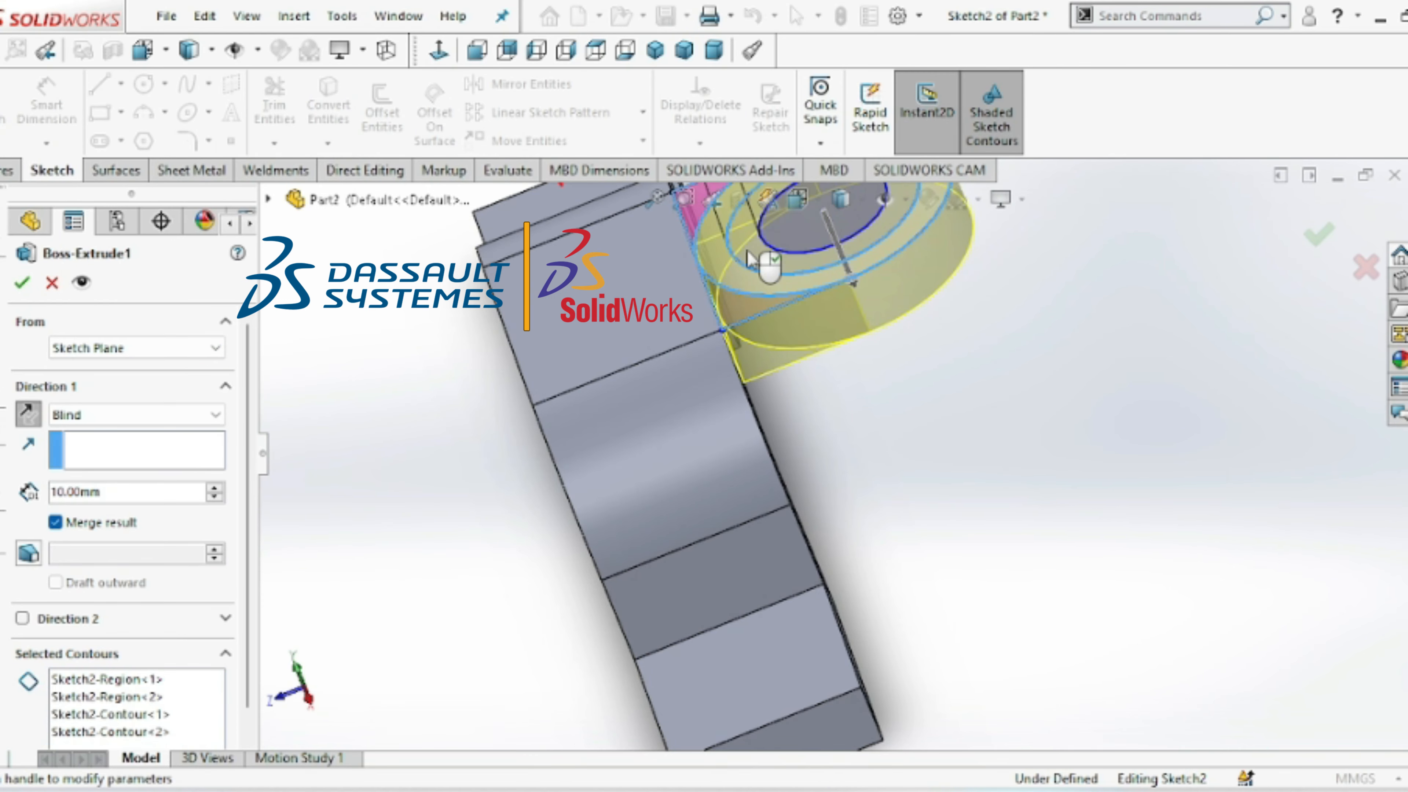
pyautogui.click(18, 289)
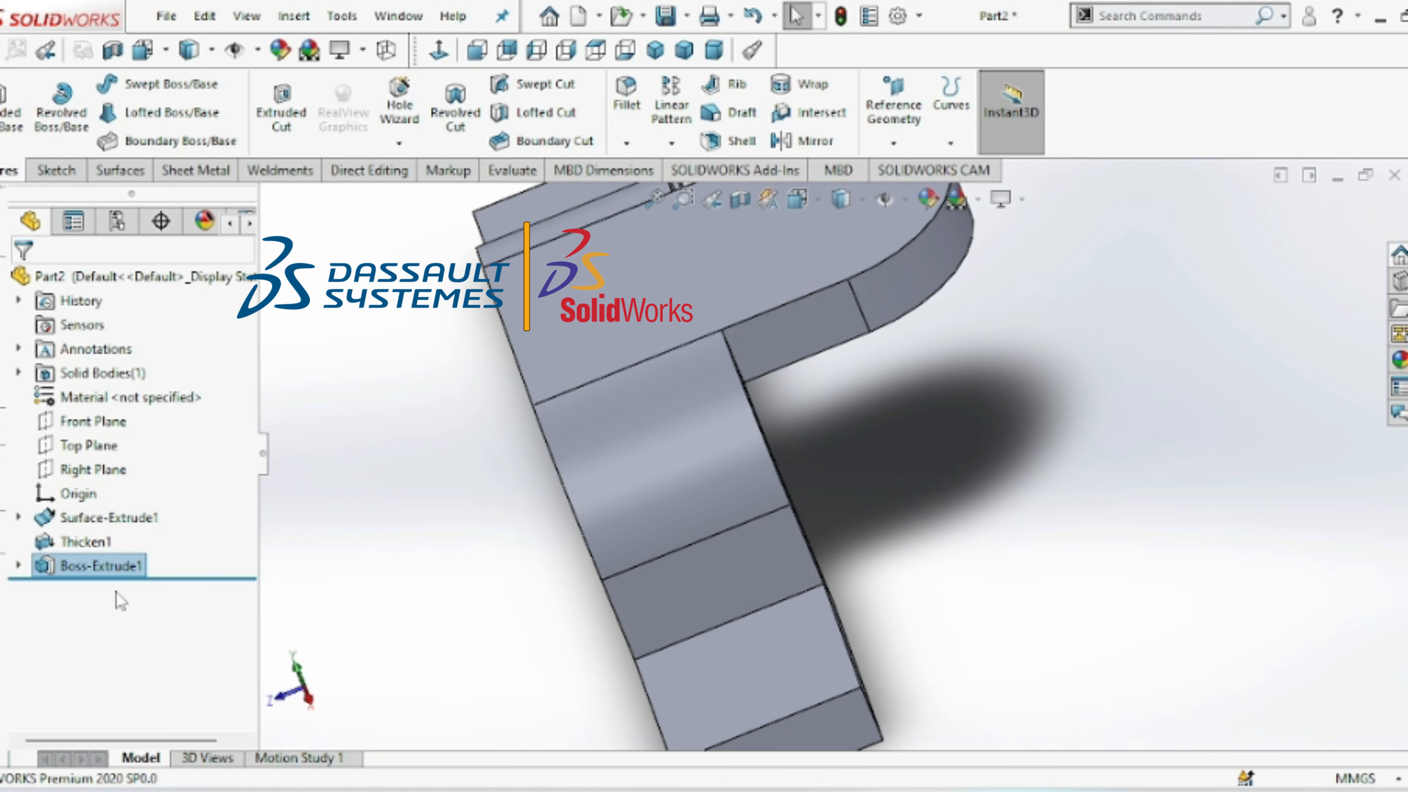
# - Try to redefine the tab extrusion's contours by picking the ring inside the 30 mm circle and the innermost circle
pyautogui.rightClick(110, 566)
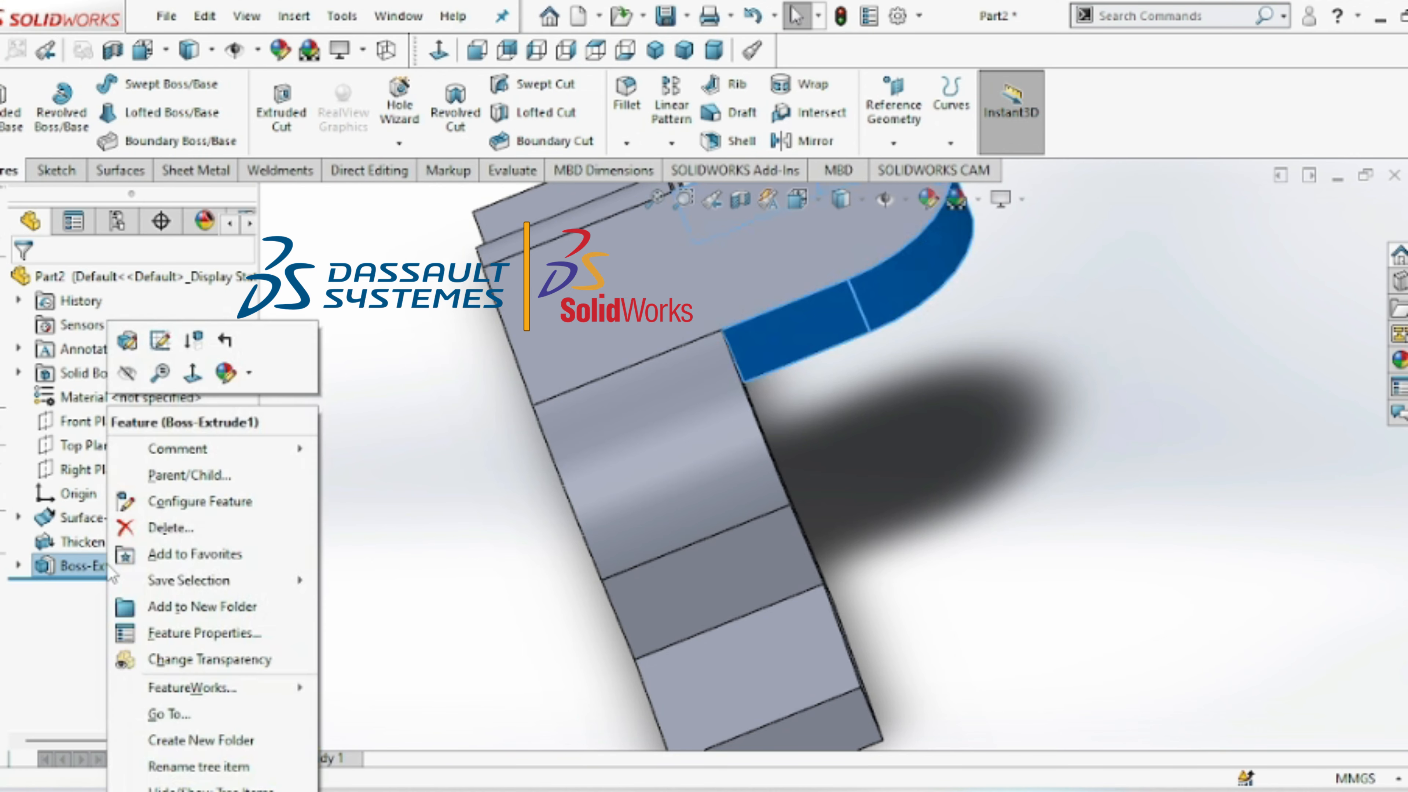
pyautogui.click(127, 340)
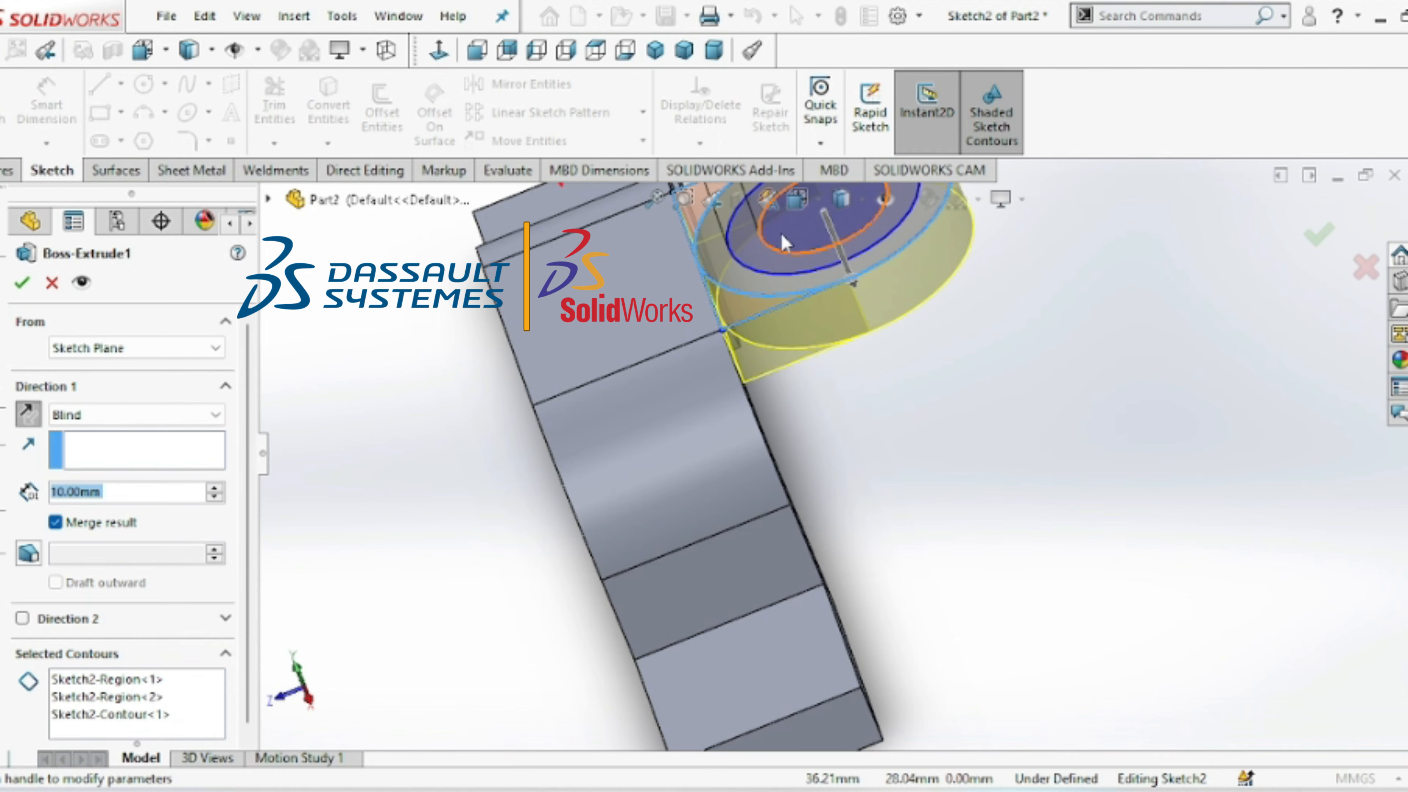
pyautogui.click(759, 254)
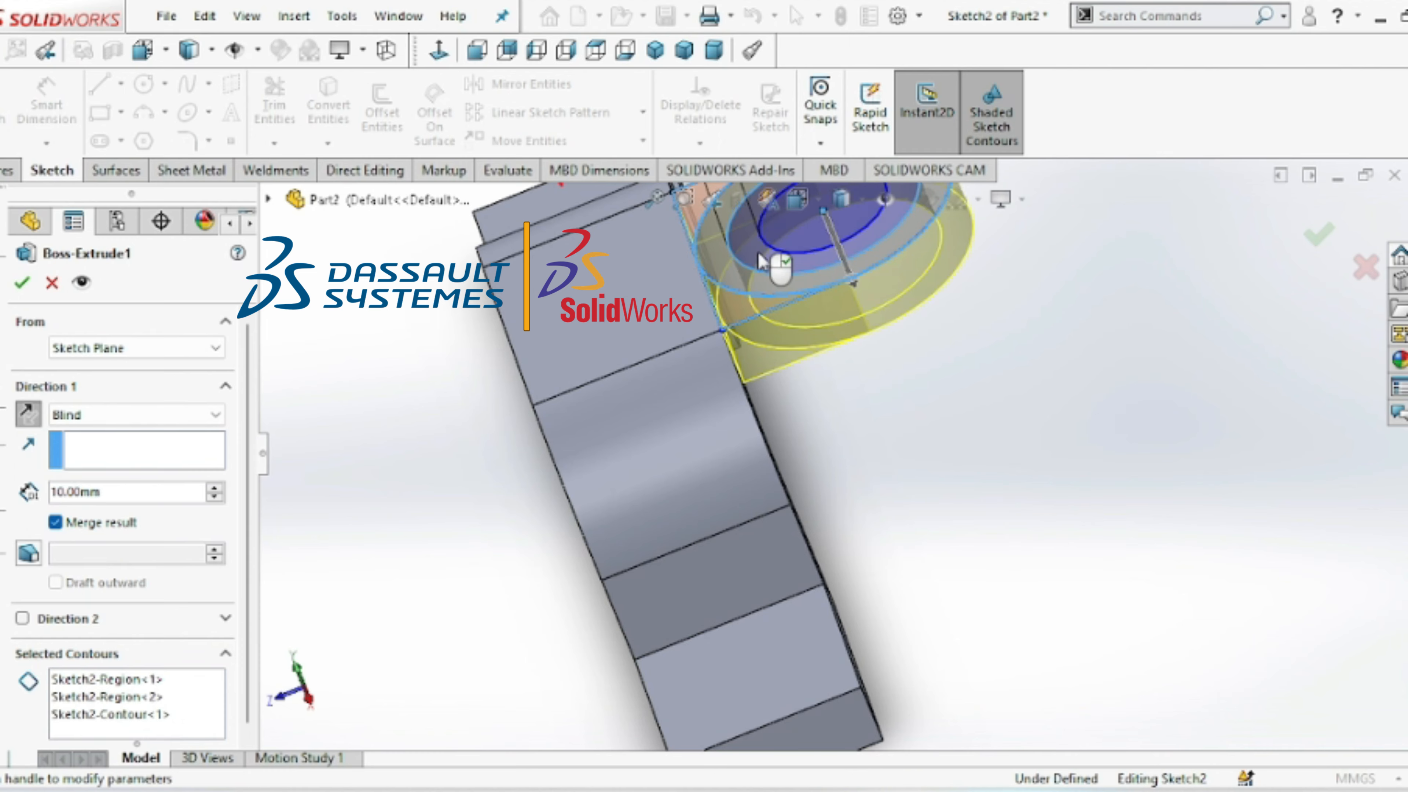
pyautogui.click(759, 254)
pyautogui.click(792, 219)
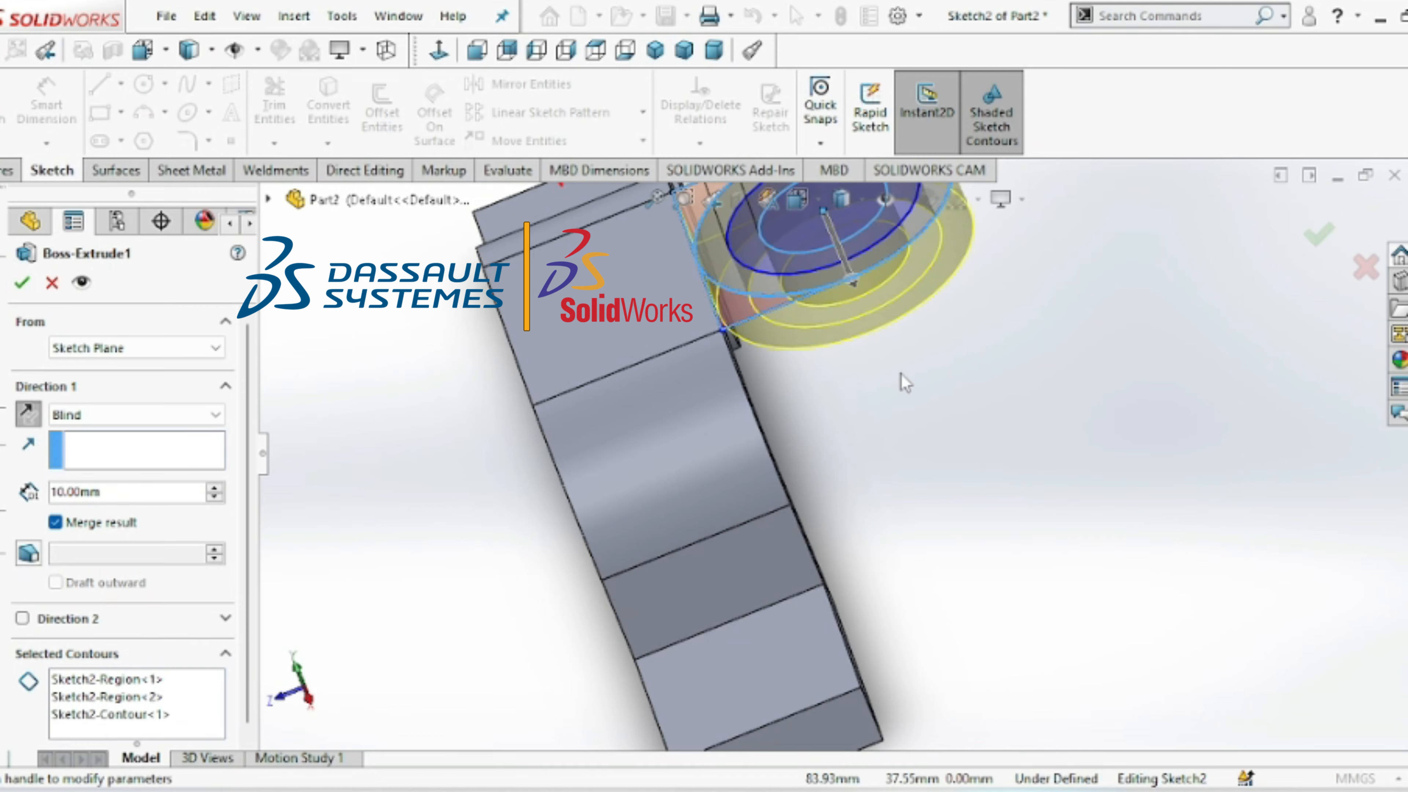
pyautogui.click(22, 283)
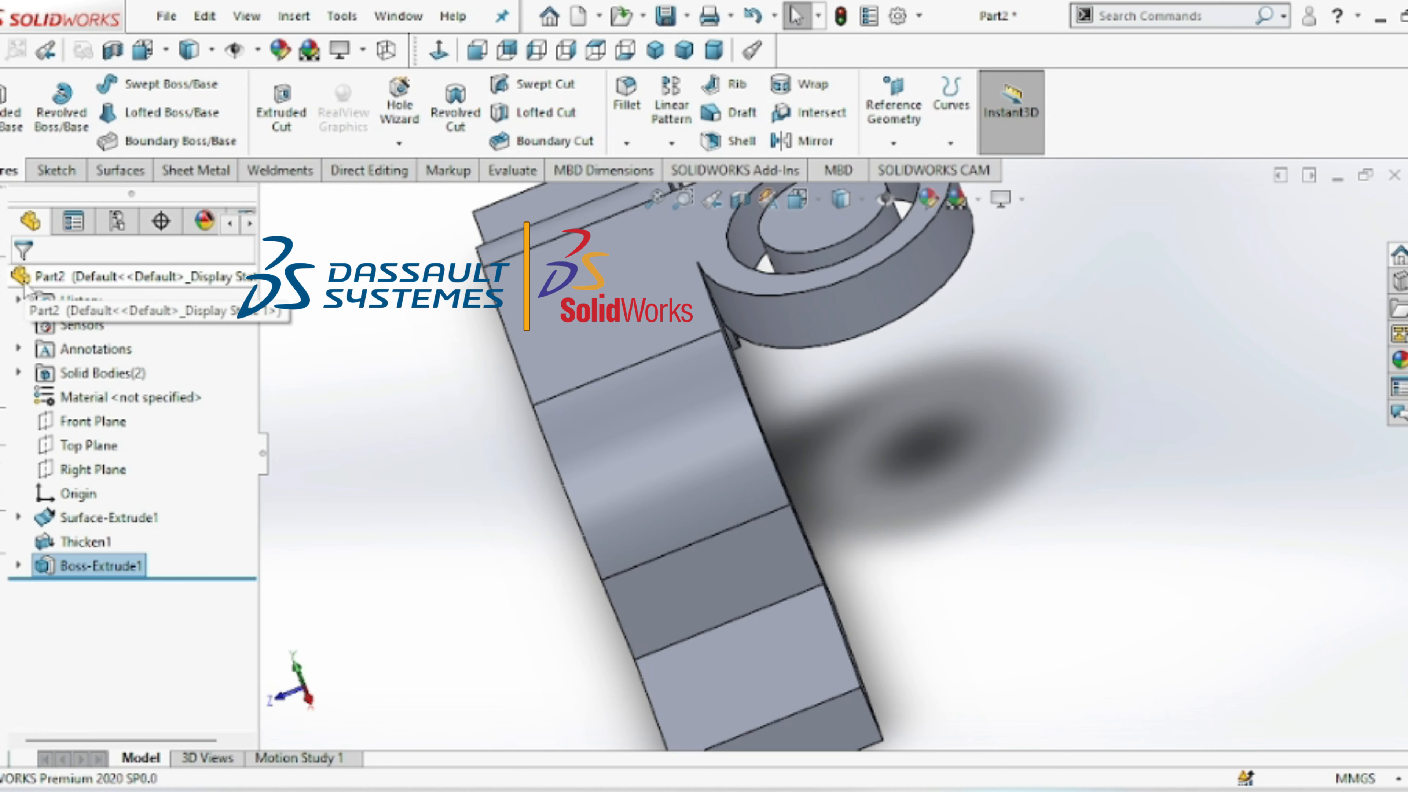
# - Edit the tab extrusion again and try another combination of the contours within the 30 mm circle
pyautogui.rightClick(137, 569)
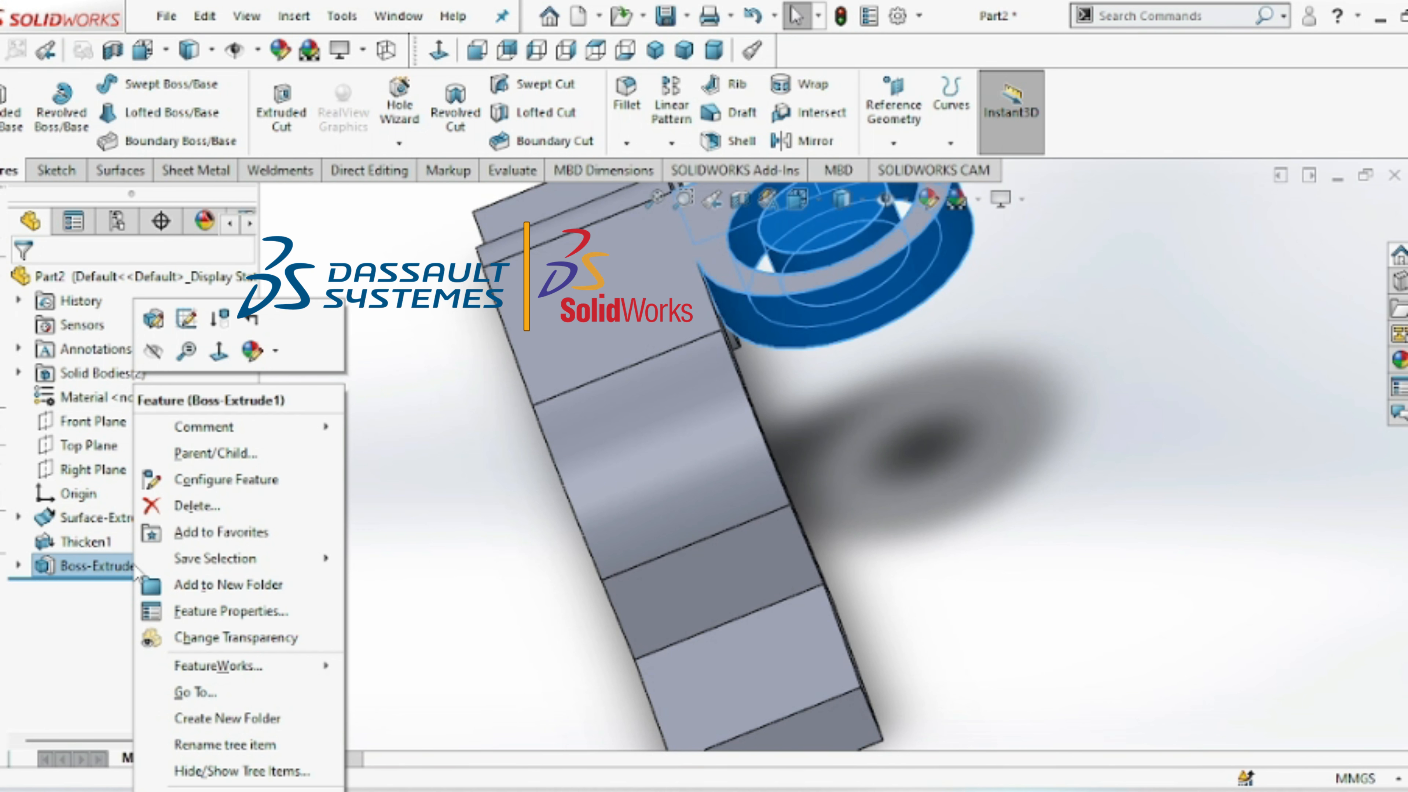
pyautogui.click(154, 319)
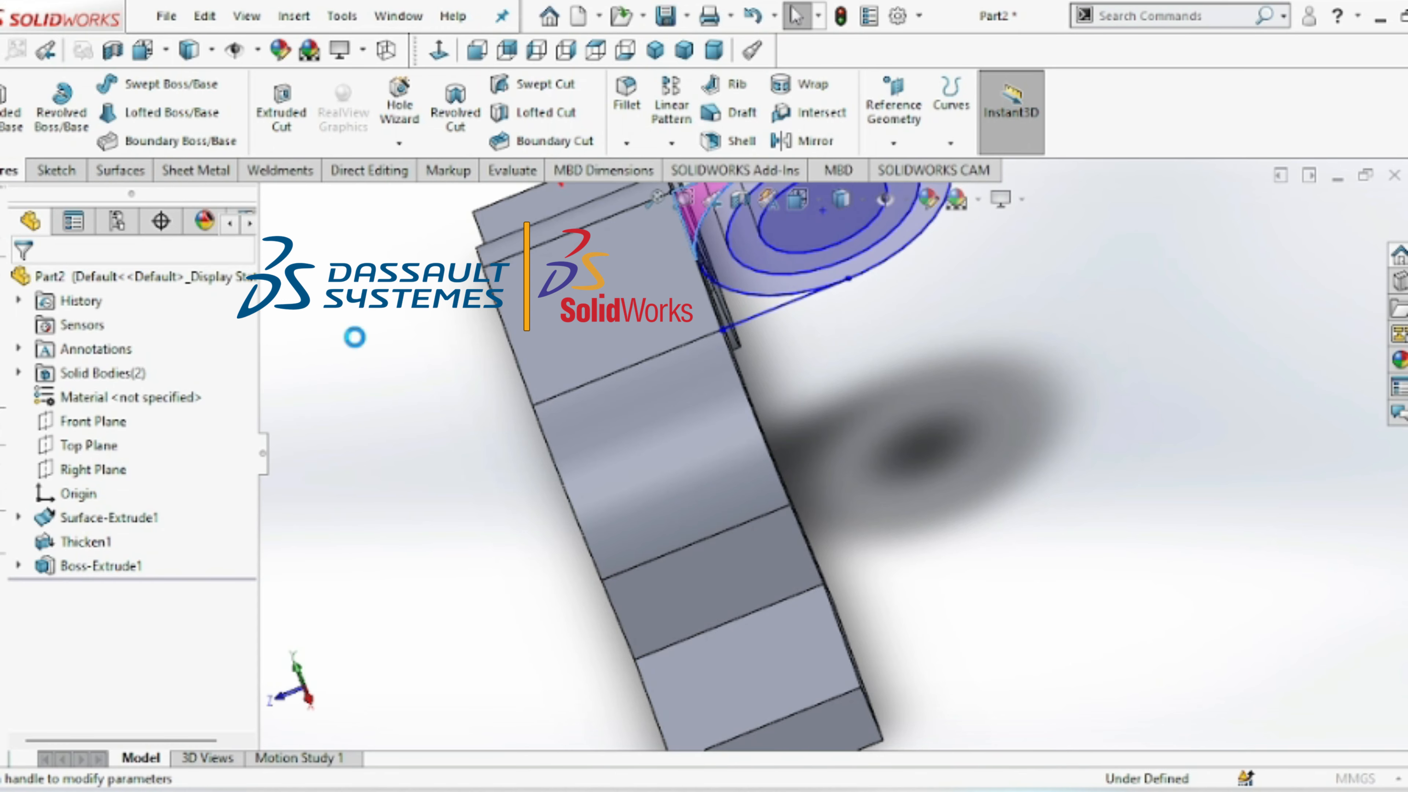
pyautogui.click(798, 243)
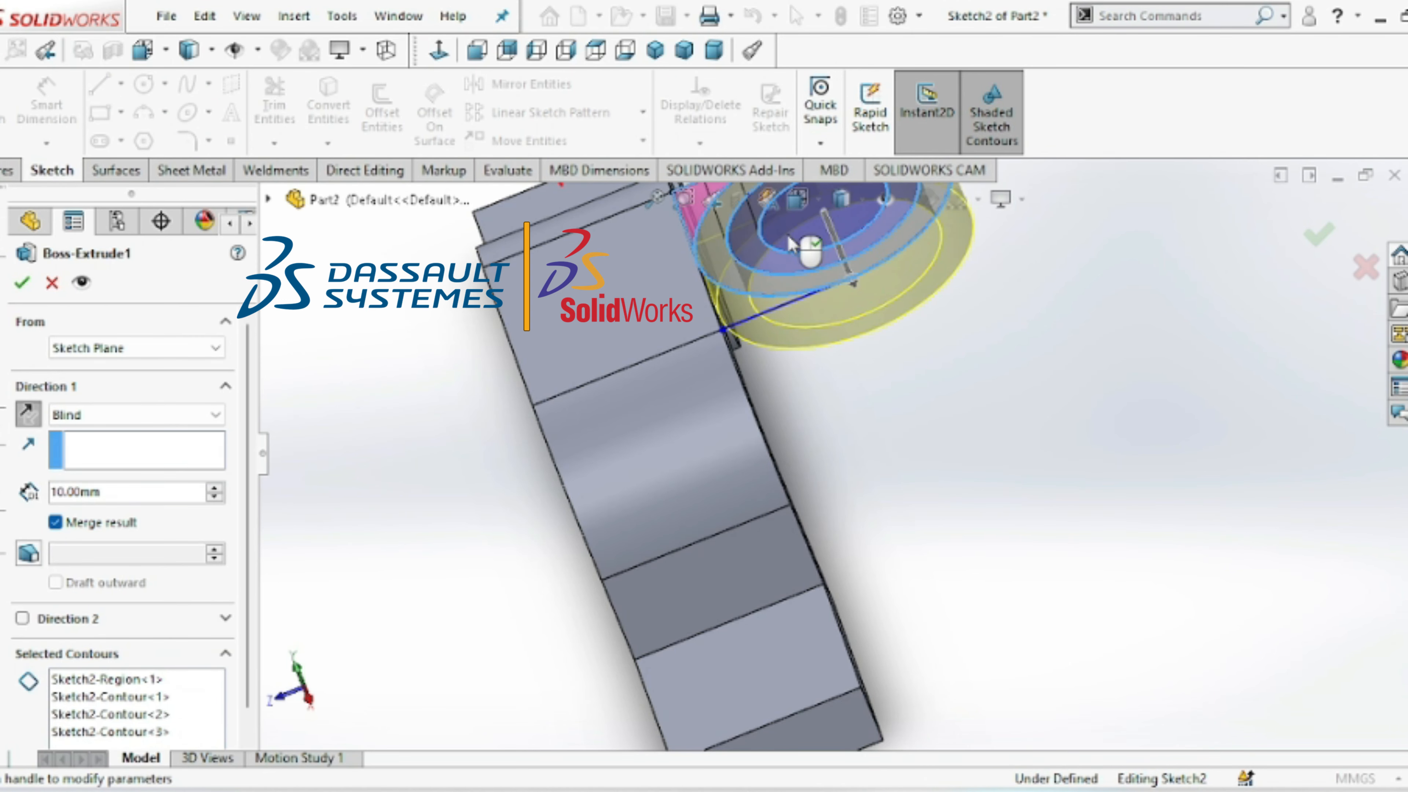
pyautogui.click(753, 254)
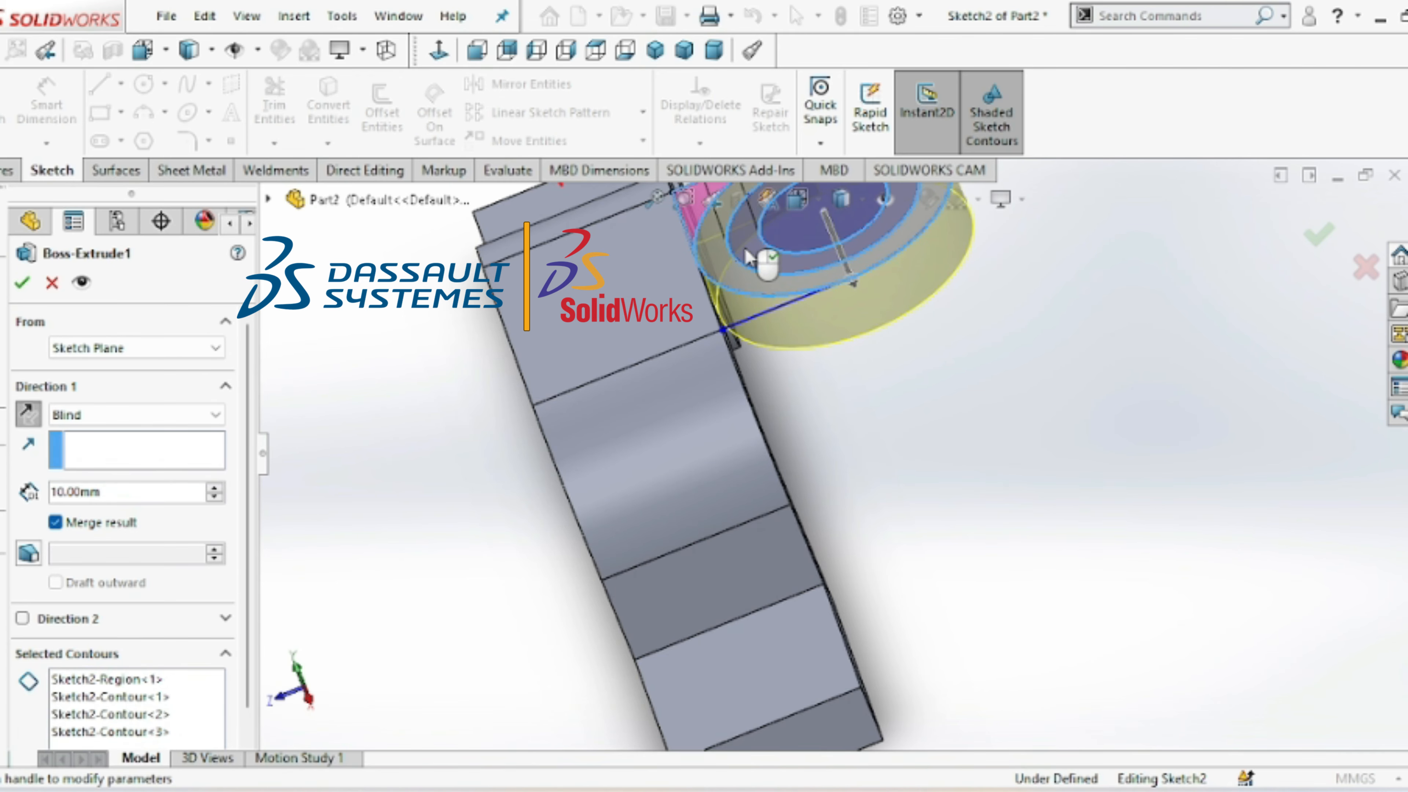
pyautogui.scroll(-1, 749, 257)
pyautogui.scroll(5, 749, 258)
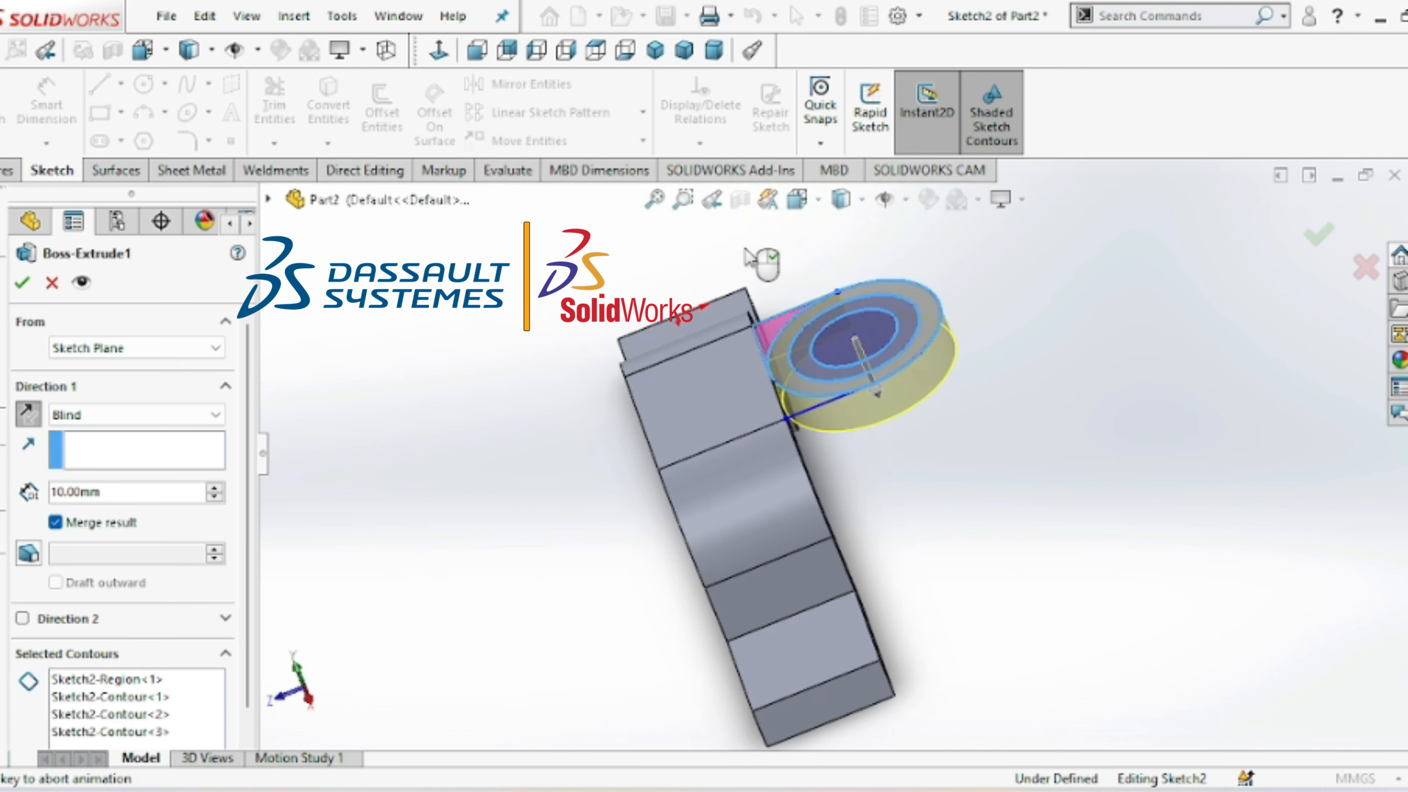
pyautogui.scroll(-4, 912, 369)
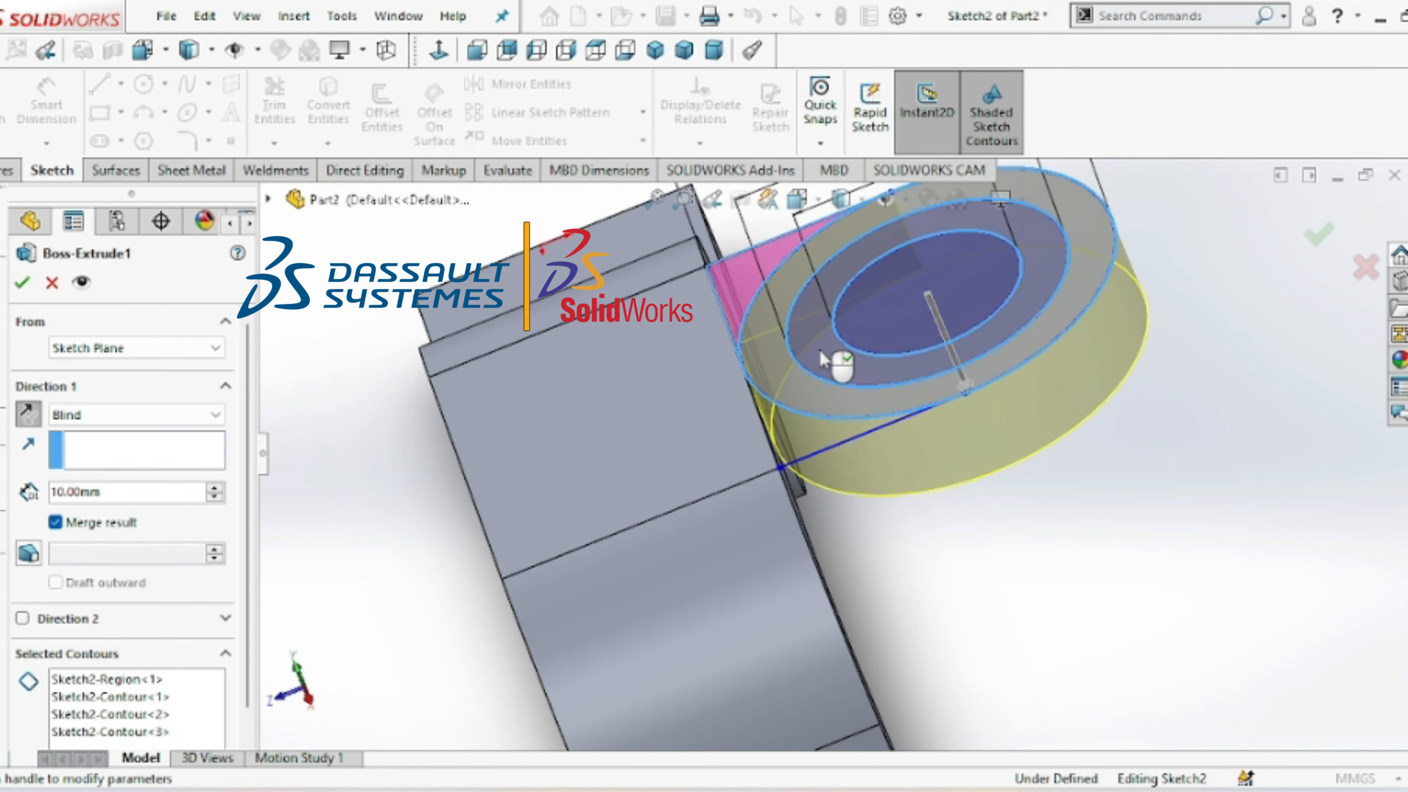
pyautogui.click(22, 283)
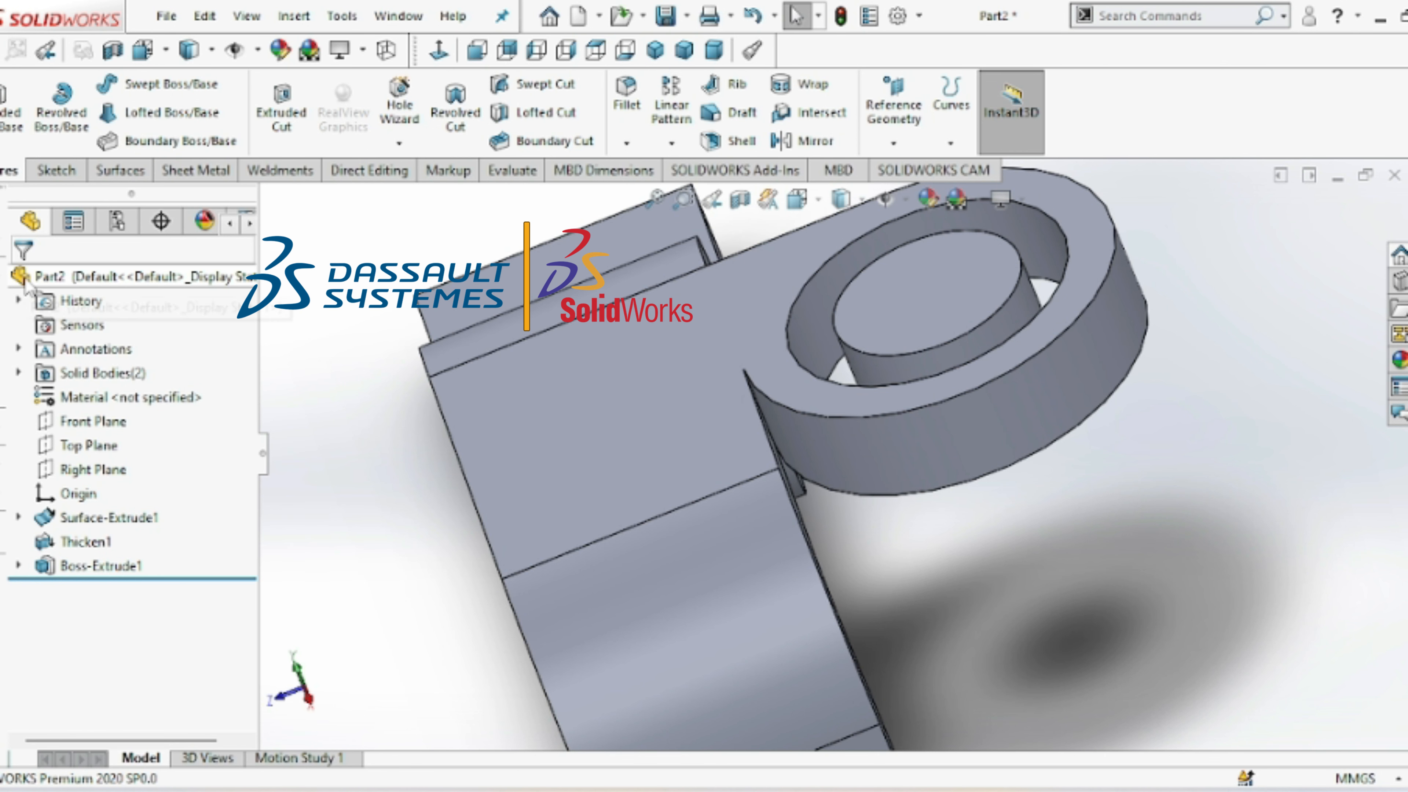
# - Undo the last contour change and extrude both corner regions plus the rings between the 40 mm and 20 mm circles by 10 mm
pyautogui.hotkey('ctrl', 'z')
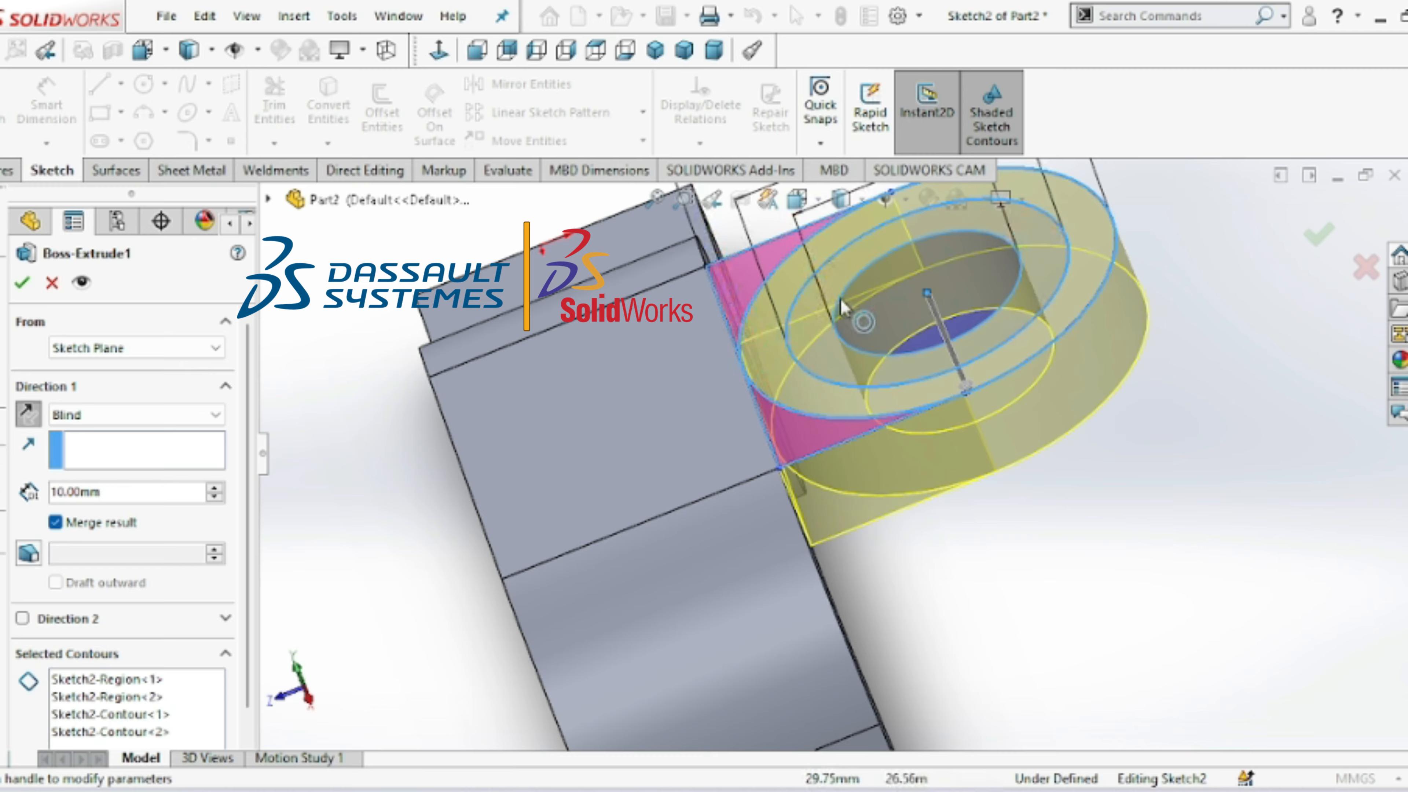
pyautogui.click(22, 284)
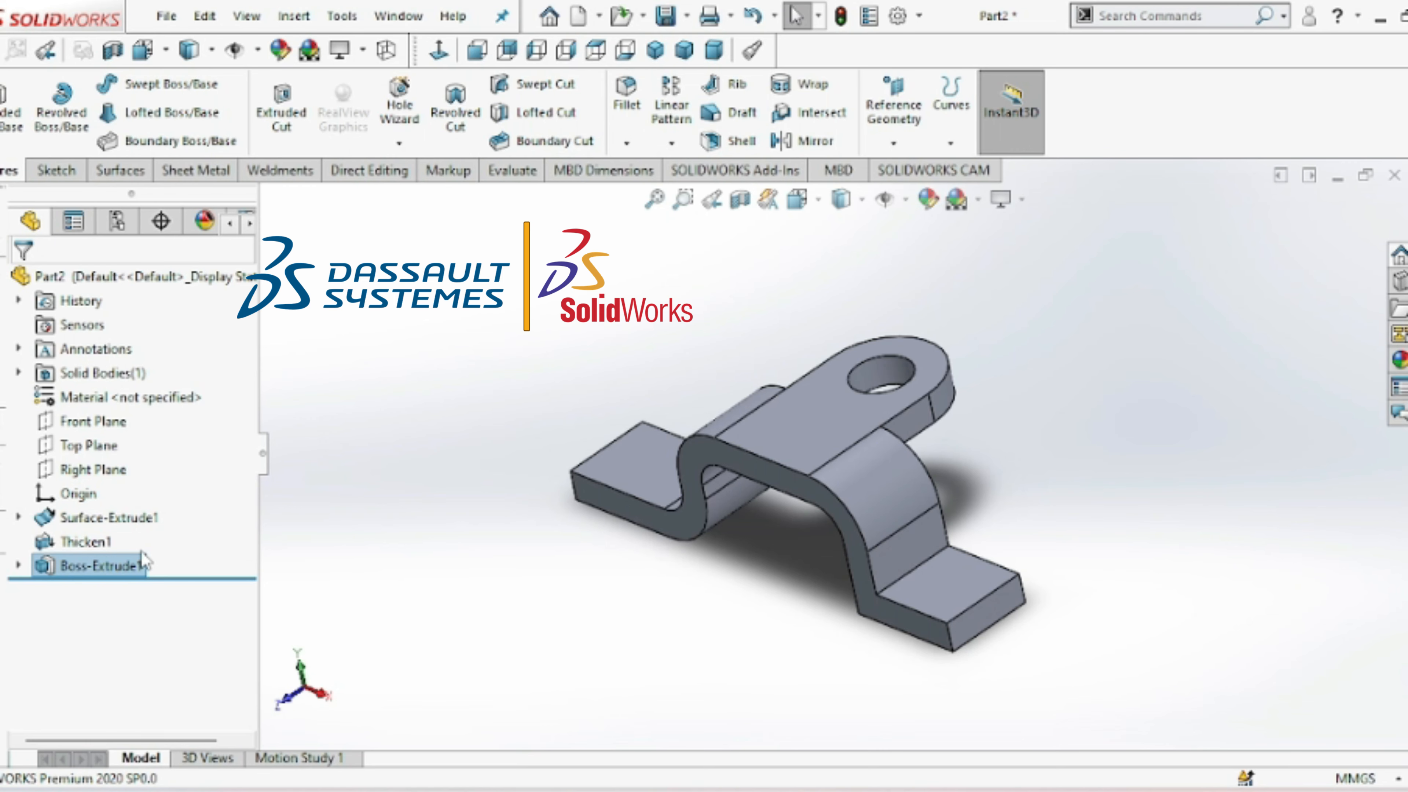
# - Expand the tab extrusion and make its Sketch2 a reference sketch
pyautogui.click(19, 566)
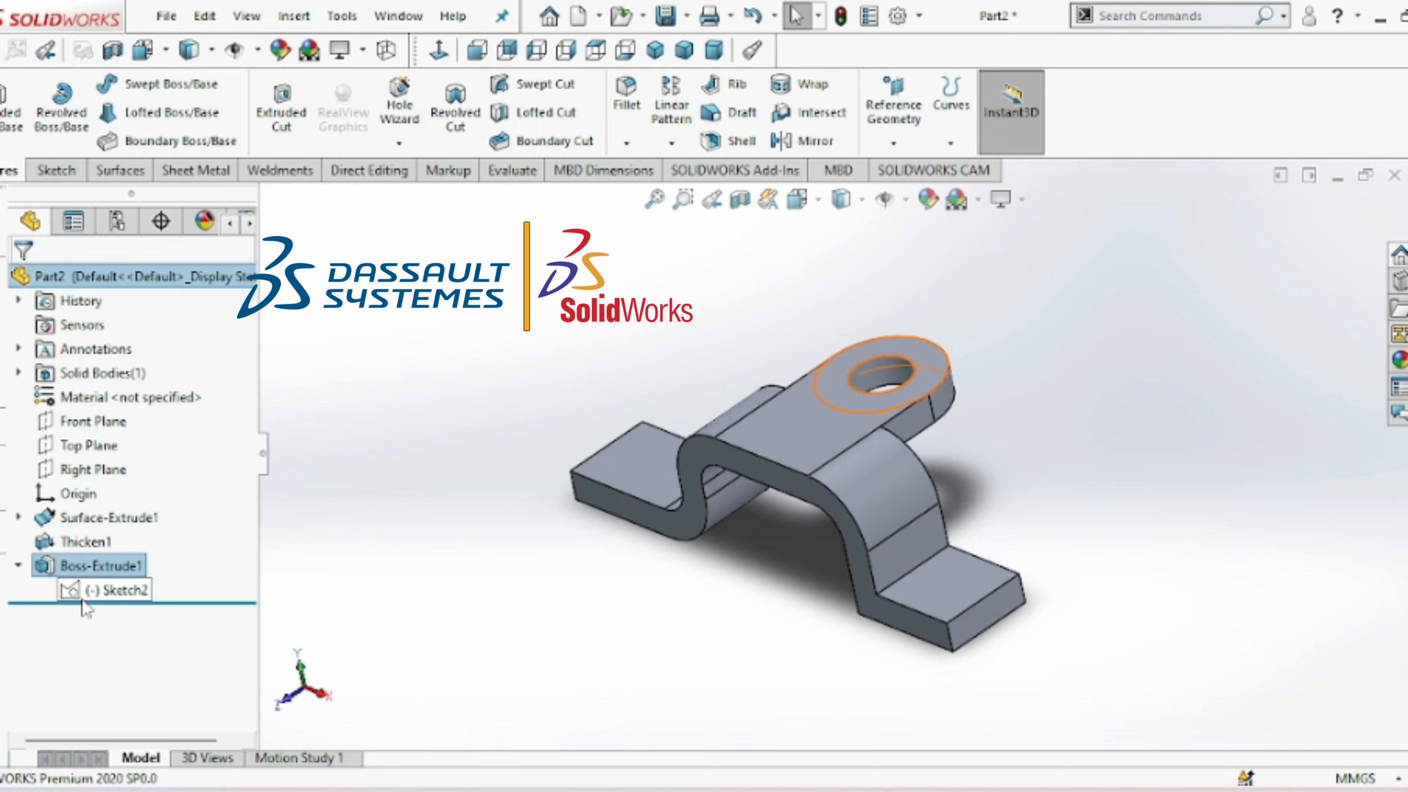
pyautogui.press('XF86MonBrightnessDown')
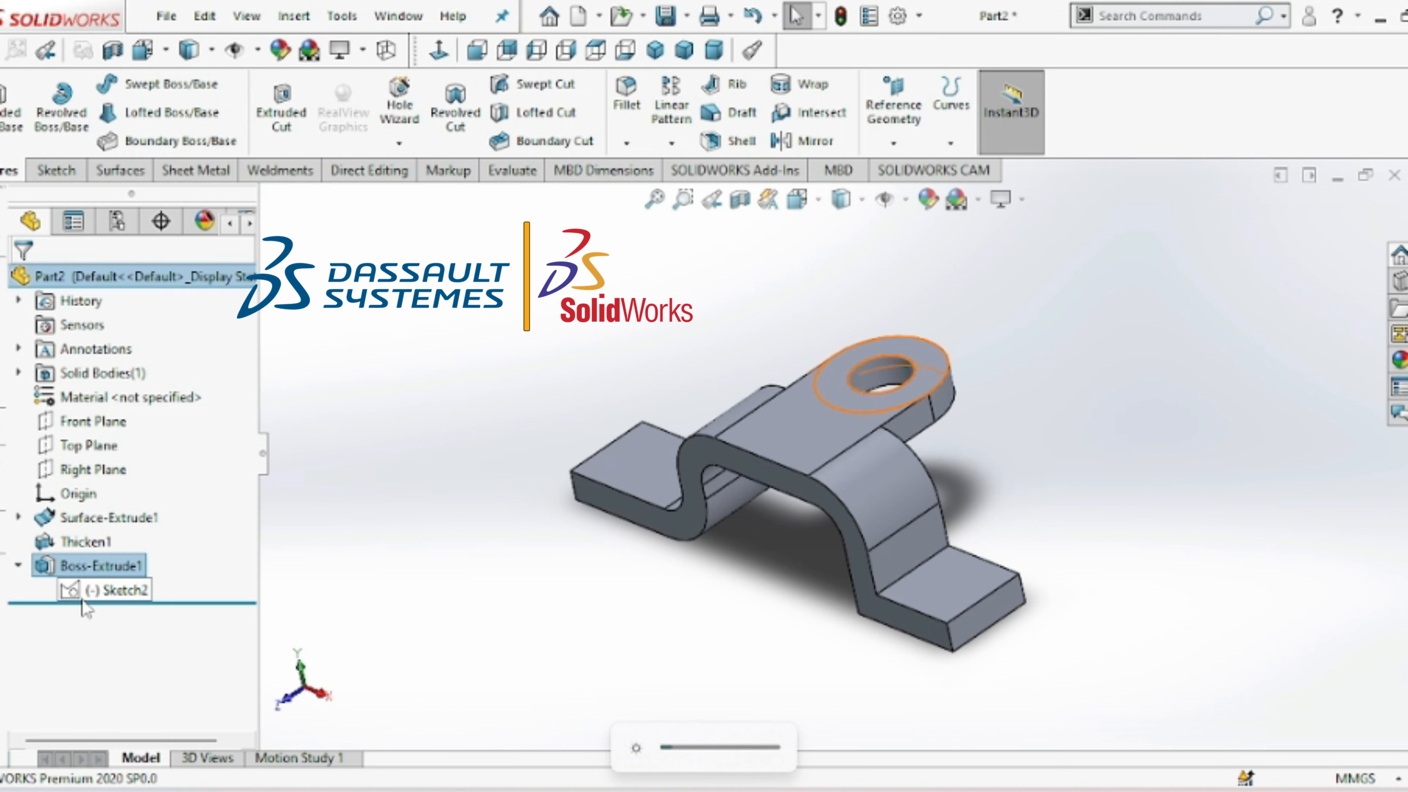
pyautogui.rightClick(122, 594)
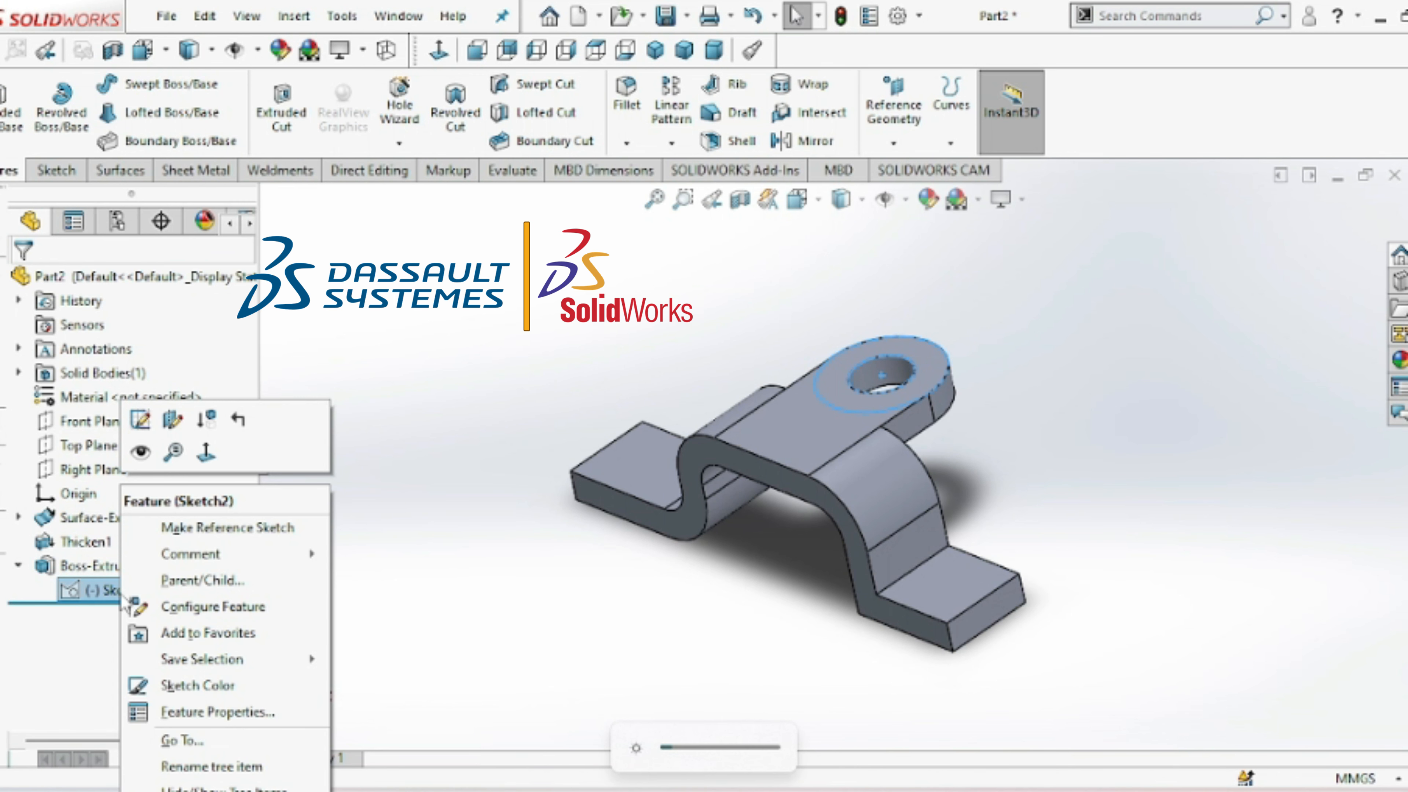
pyautogui.click(156, 530)
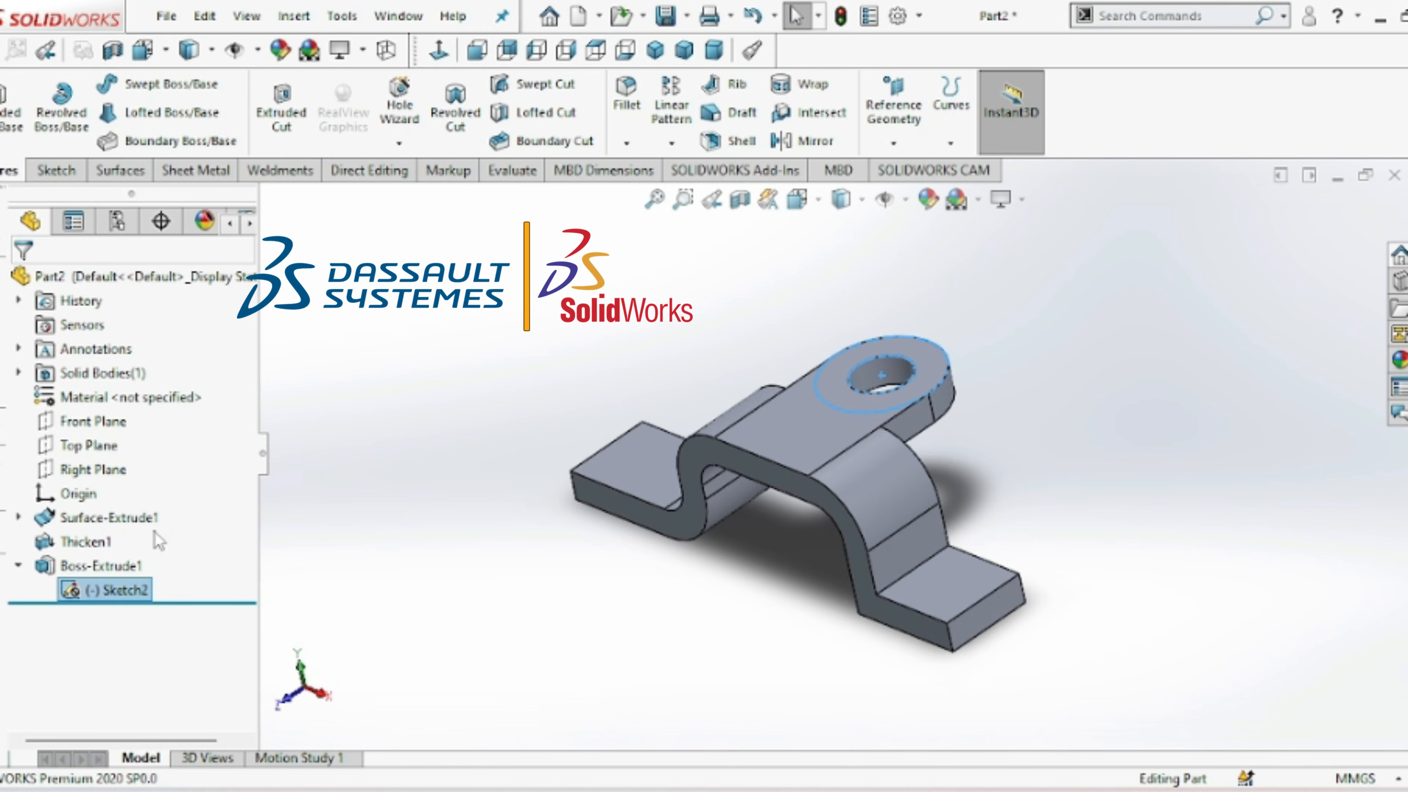
# - Change the tab extrusion's Sketch2 from a reference sketch back to an edit sketch
pyautogui.press('Down')
pyautogui.press('Down')
pyautogui.press('Down')
pyautogui.press('Down')
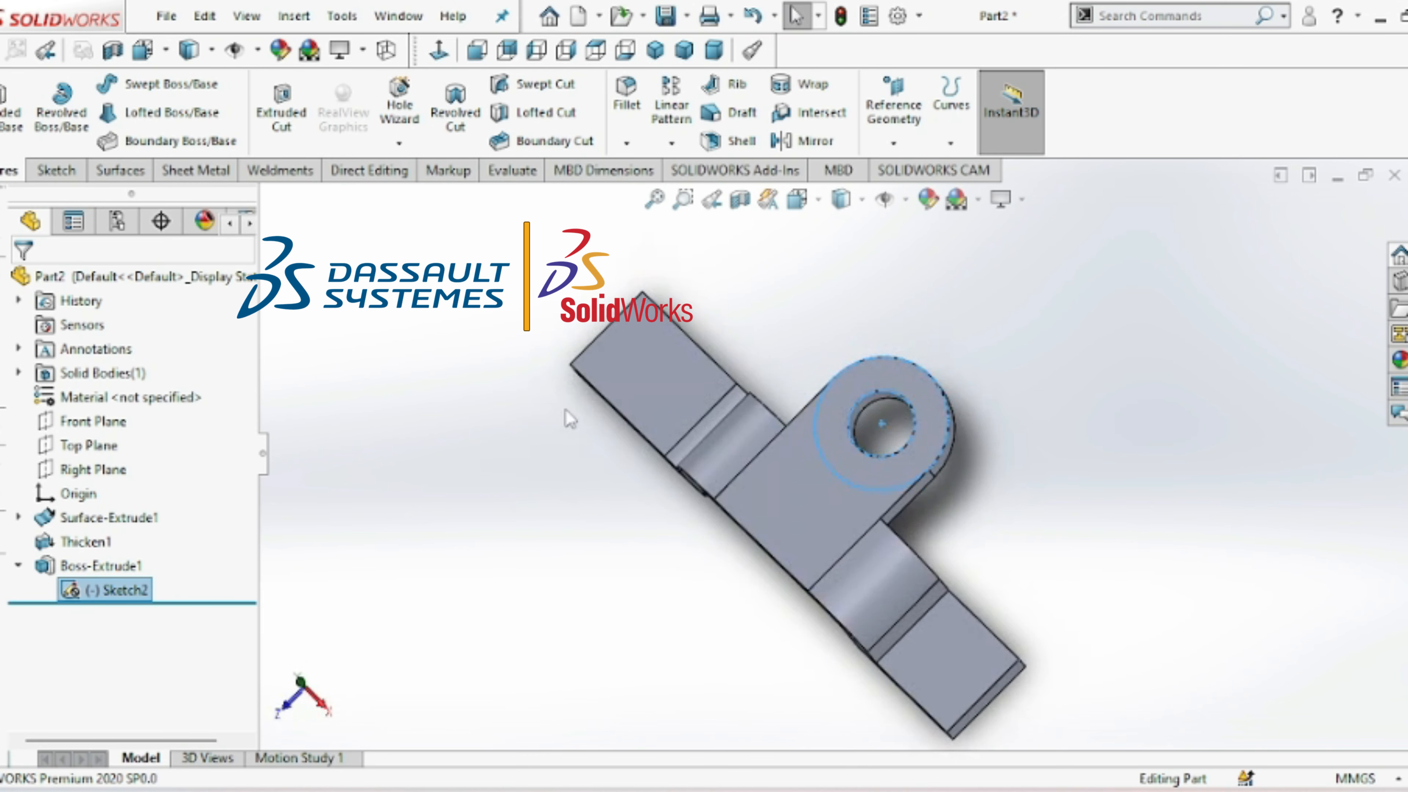
pyautogui.press('Up')
pyautogui.press('Up')
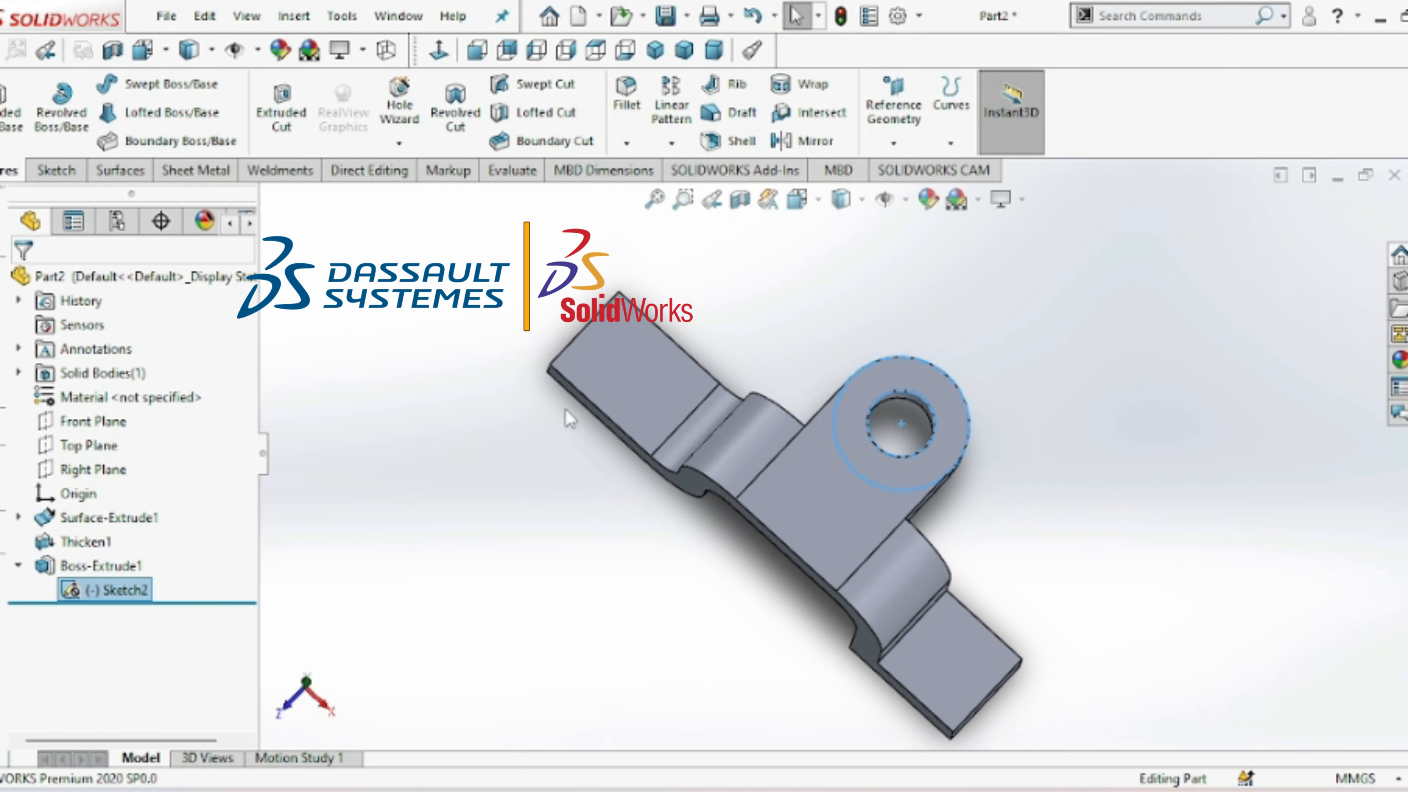
pyautogui.rightClick(139, 592)
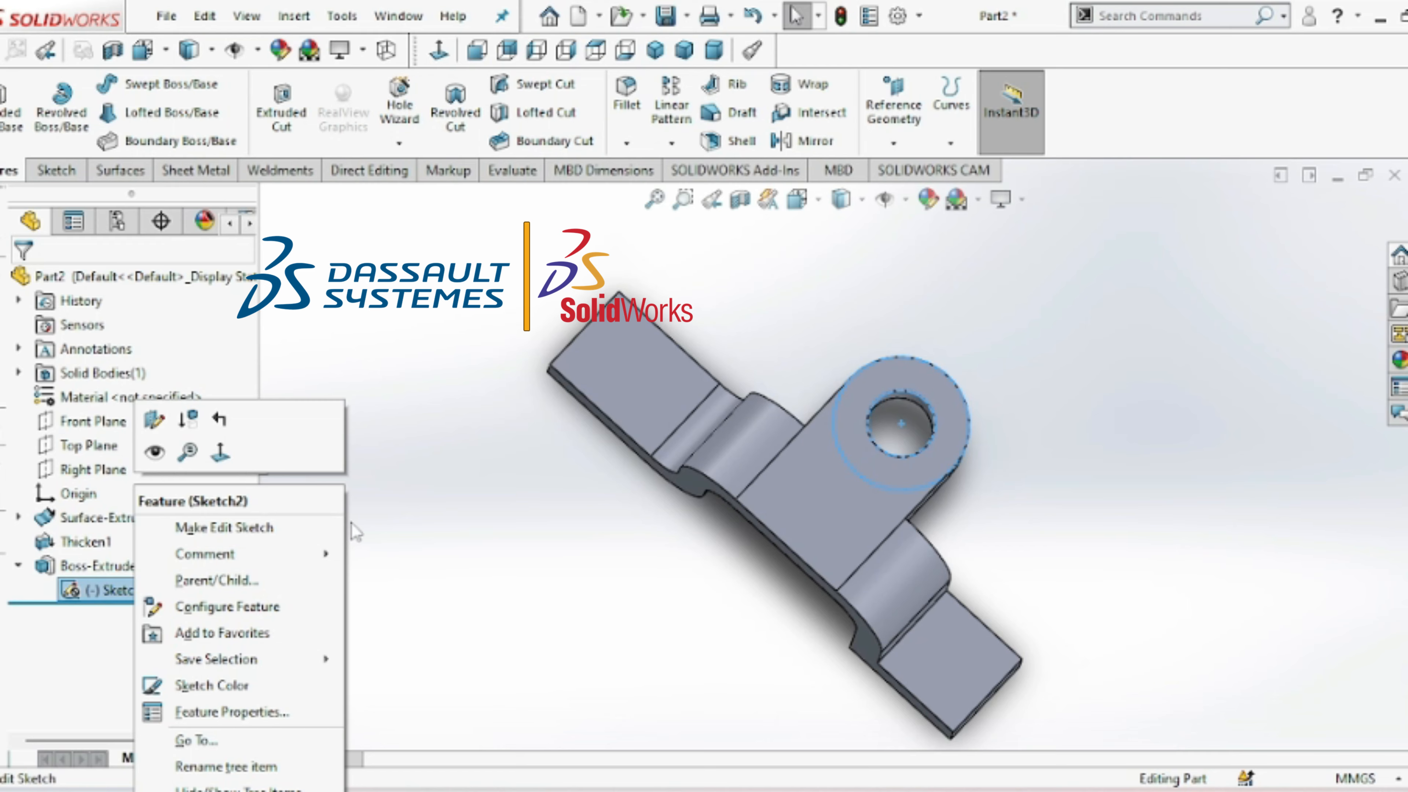
pyautogui.click(311, 530)
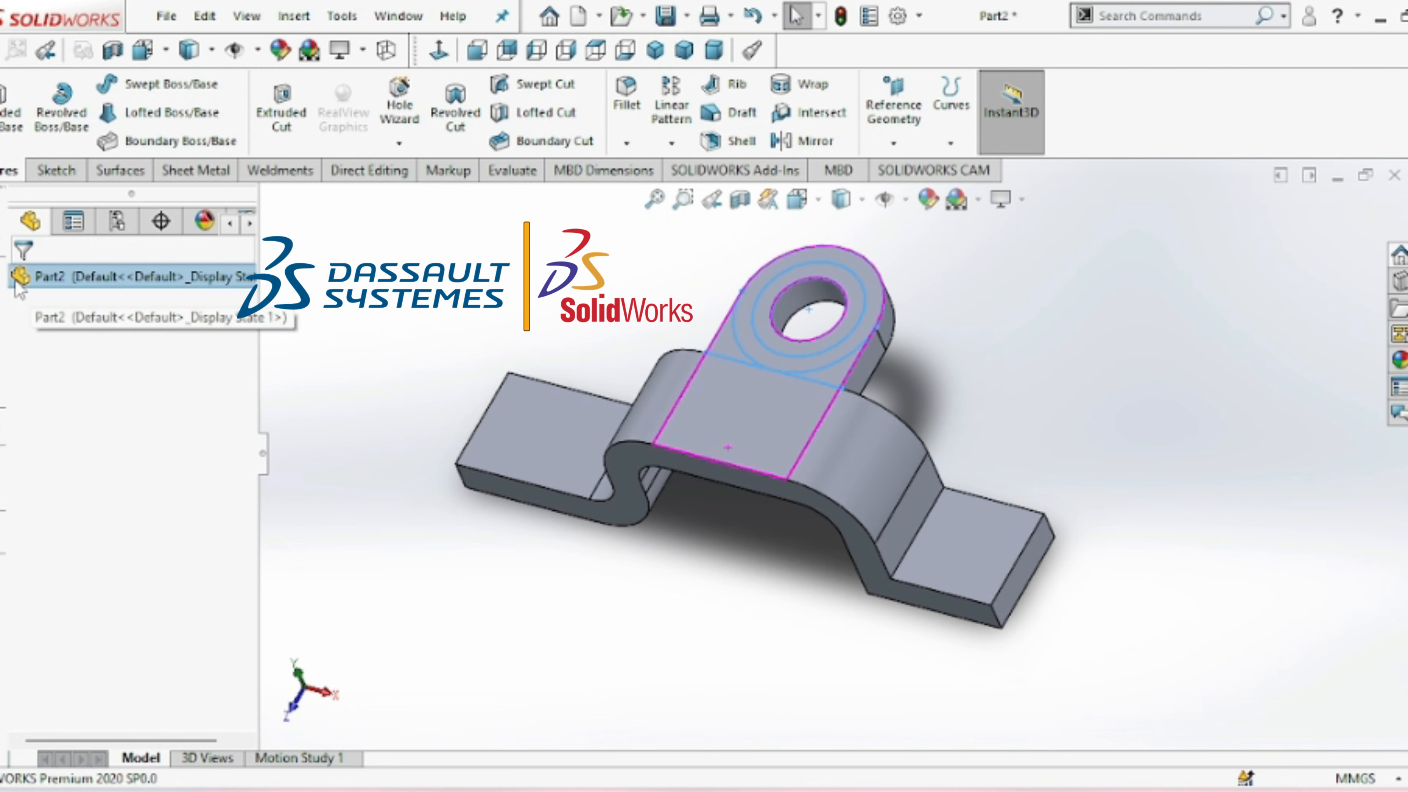
# - Expand the part's feature tree and make the rebuilt tab extrusion's Sketch2 a reference sketch
pyautogui.click(1, 278)
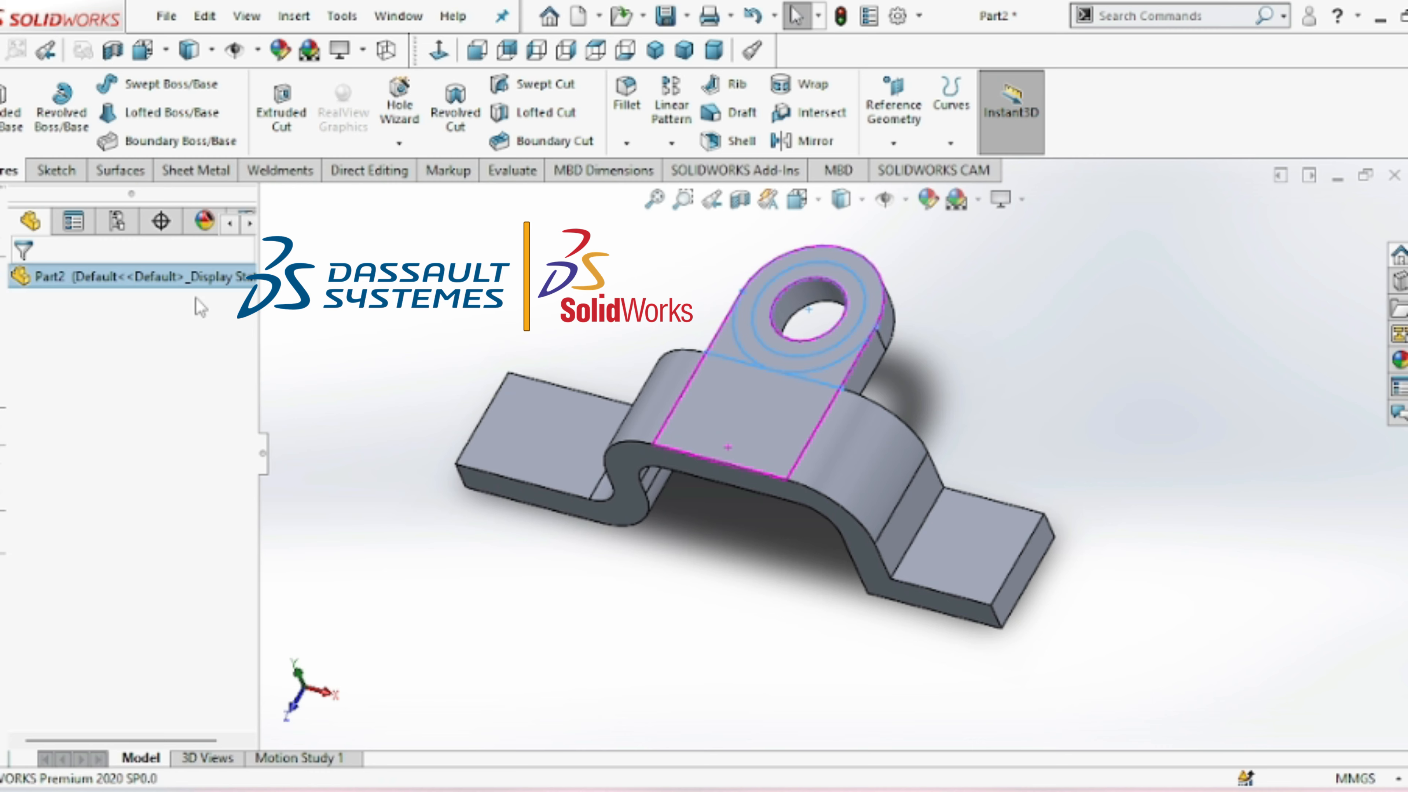
pyautogui.click(189, 283)
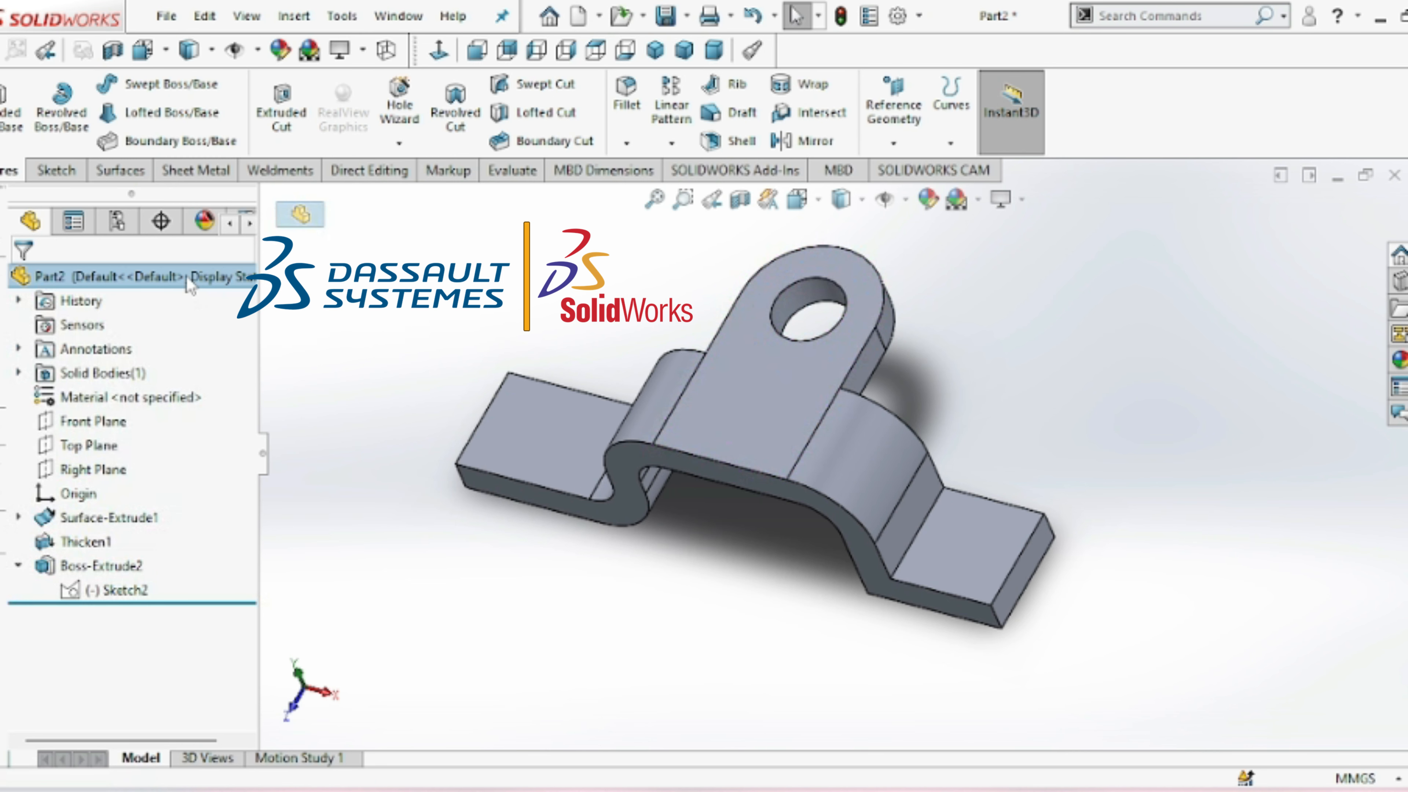
pyautogui.click(107, 581)
pyautogui.rightClick(106, 581)
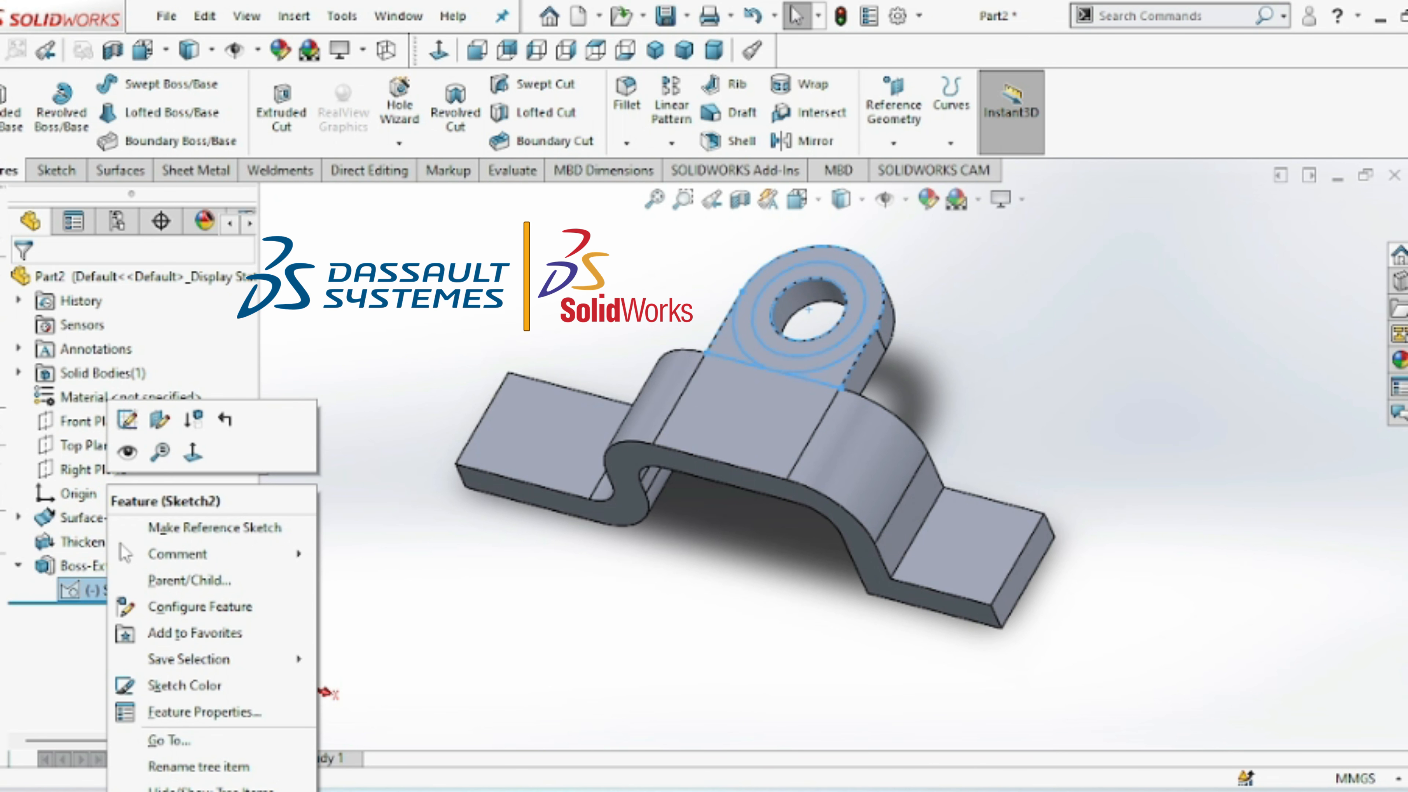
pyautogui.click(161, 528)
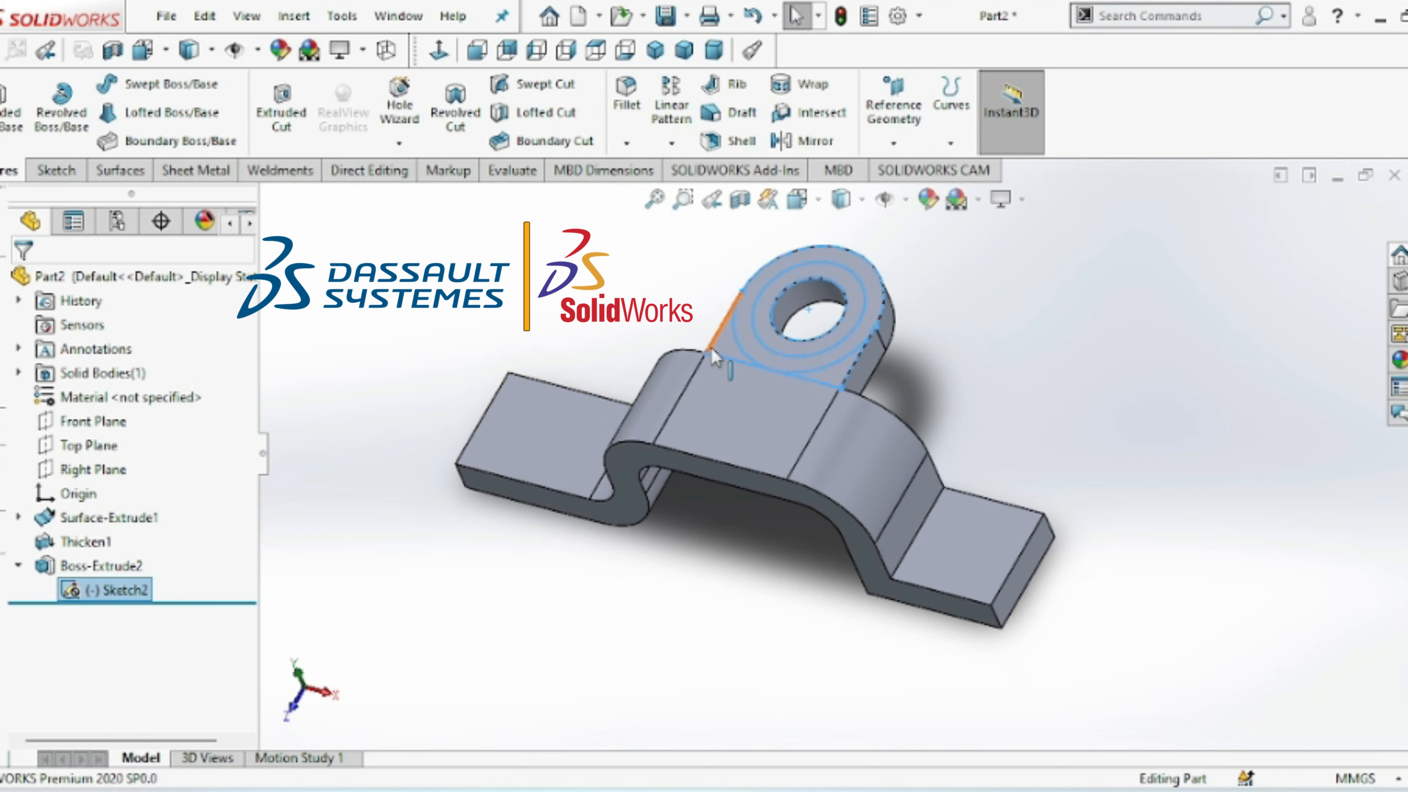
# - Extrude the Sketch2 ring between the 30 mm and 20 mm circles by 40 mm, merged with the body
pyautogui.click(12, 111)
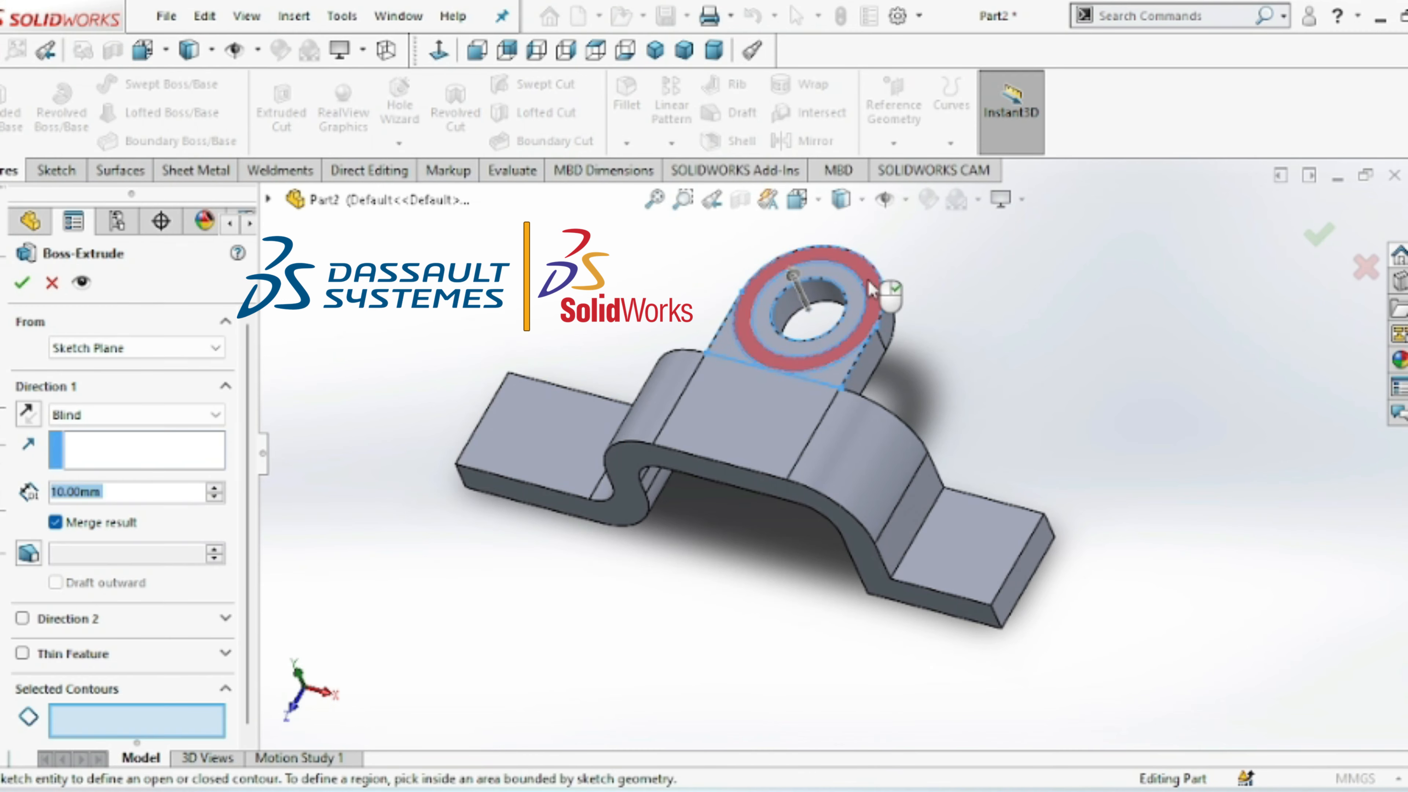
pyautogui.click(858, 299)
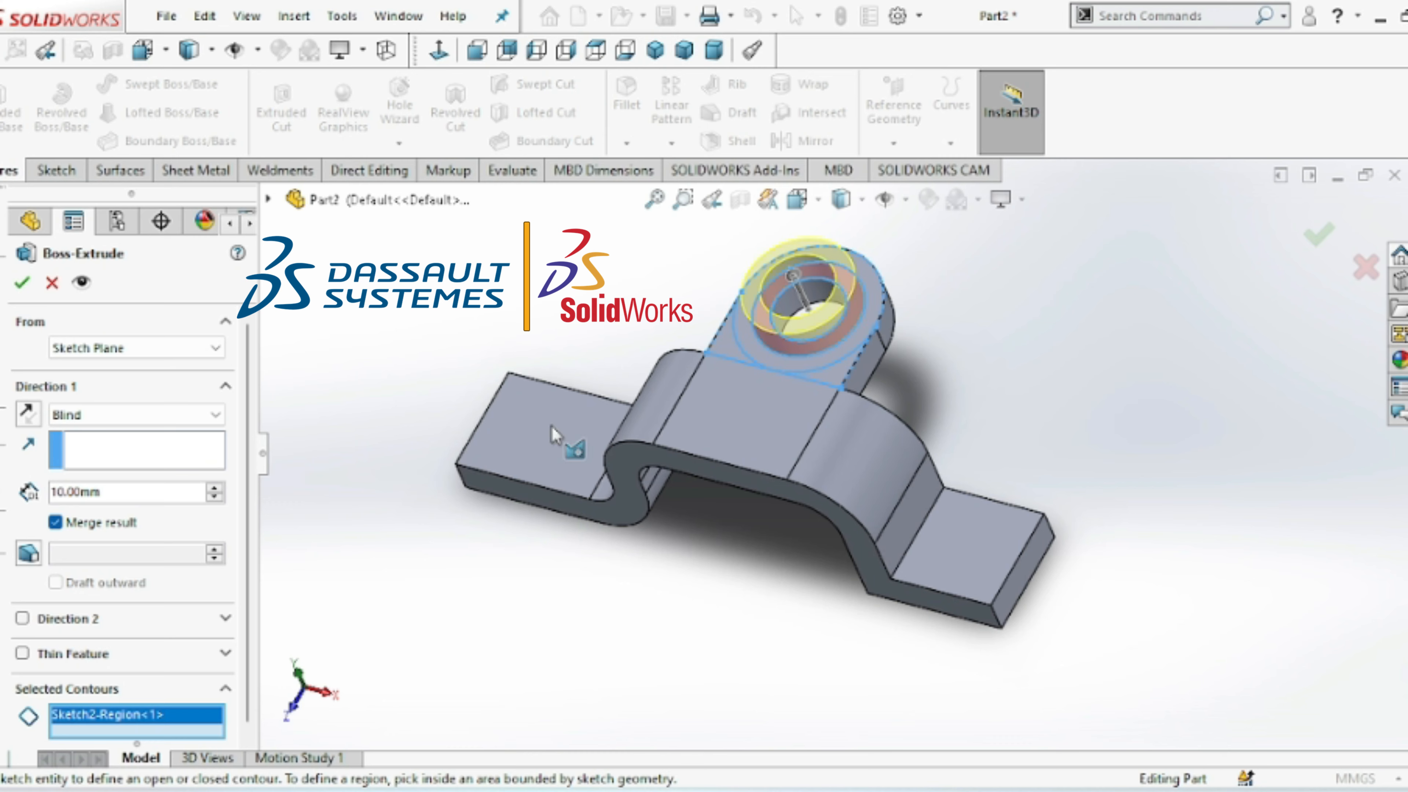
pyautogui.click(177, 494)
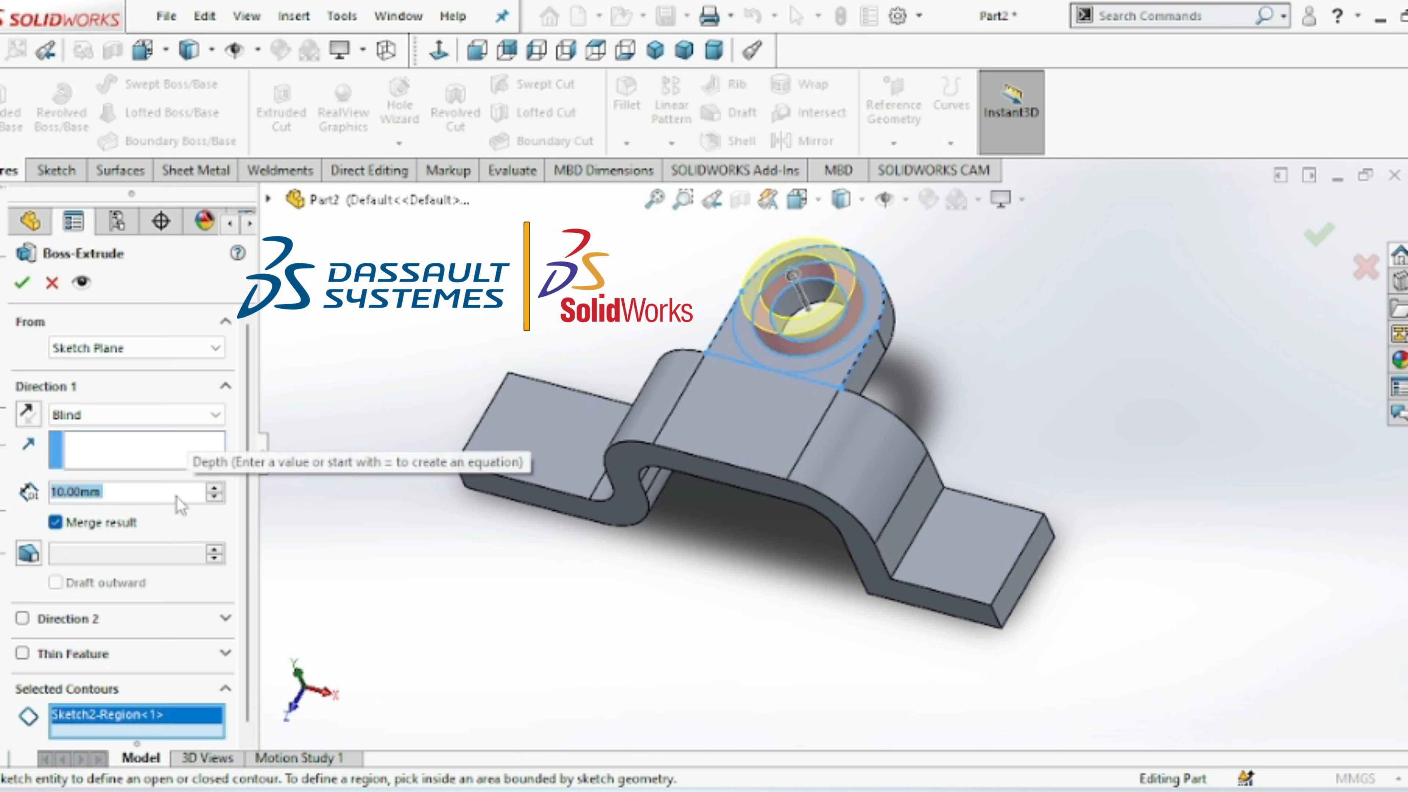
pyautogui.write('40')
pyautogui.press('Return')
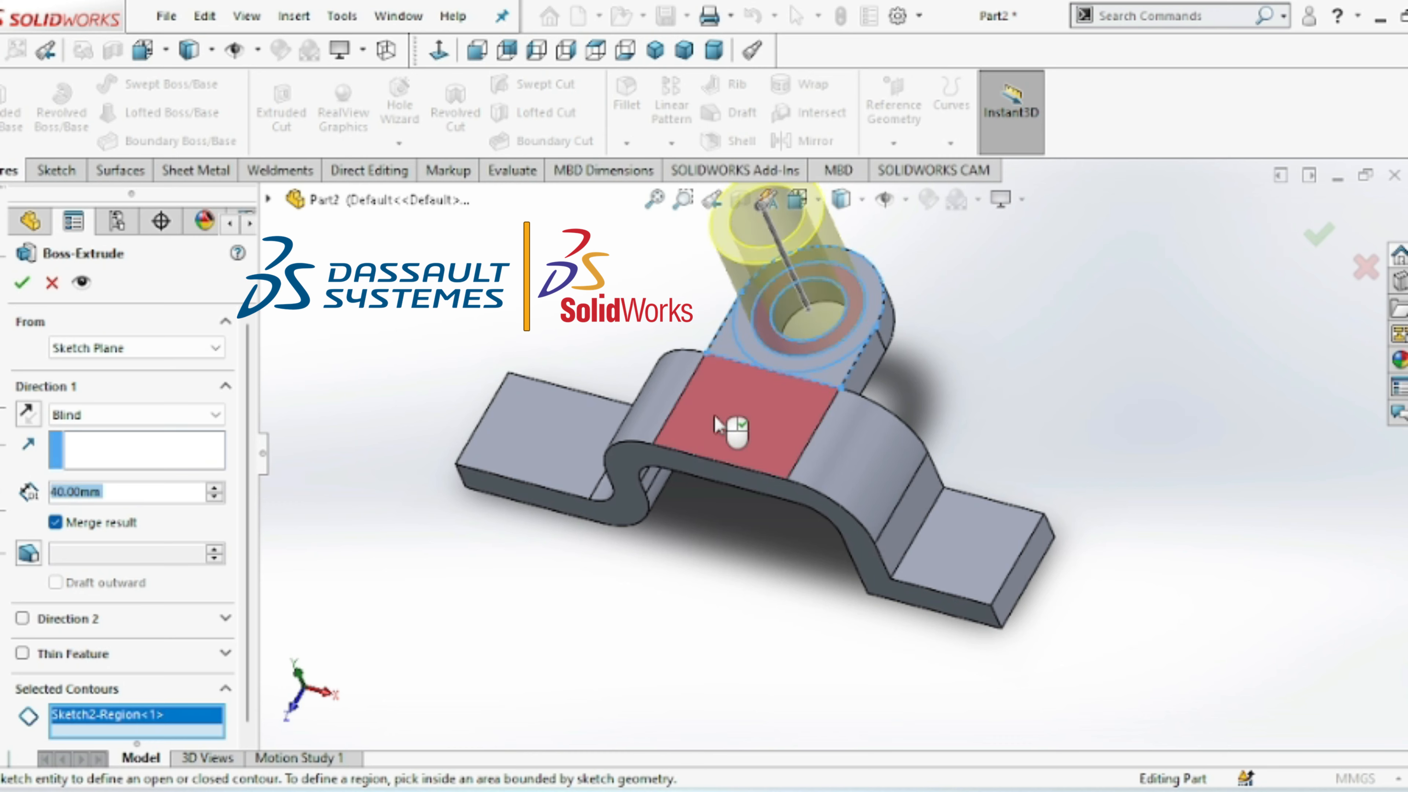
pyautogui.click(22, 283)
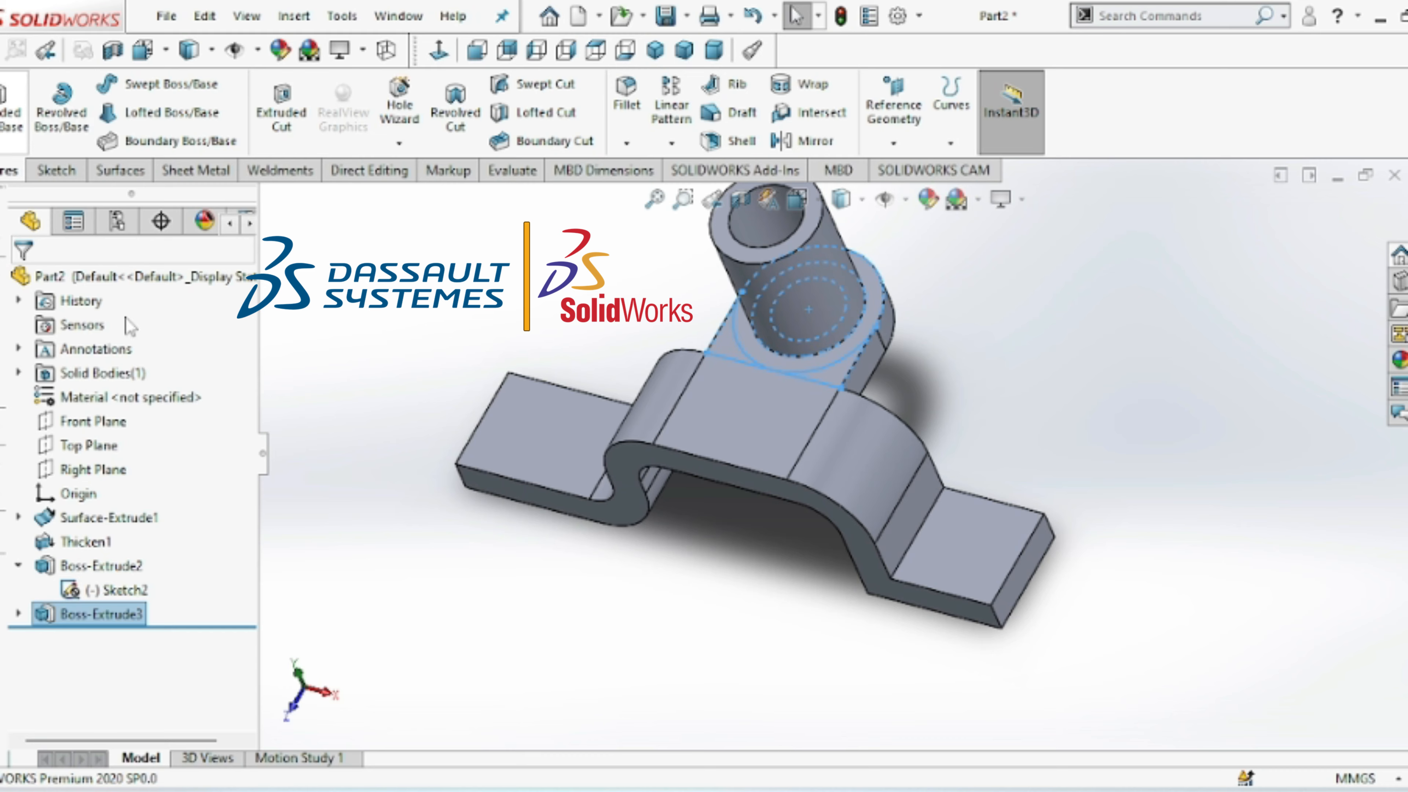
# - Expand the 40 mm ring extrusion and change the shared Sketch2 back to an edit sketch
pyautogui.click(18, 614)
pyautogui.click(96, 638)
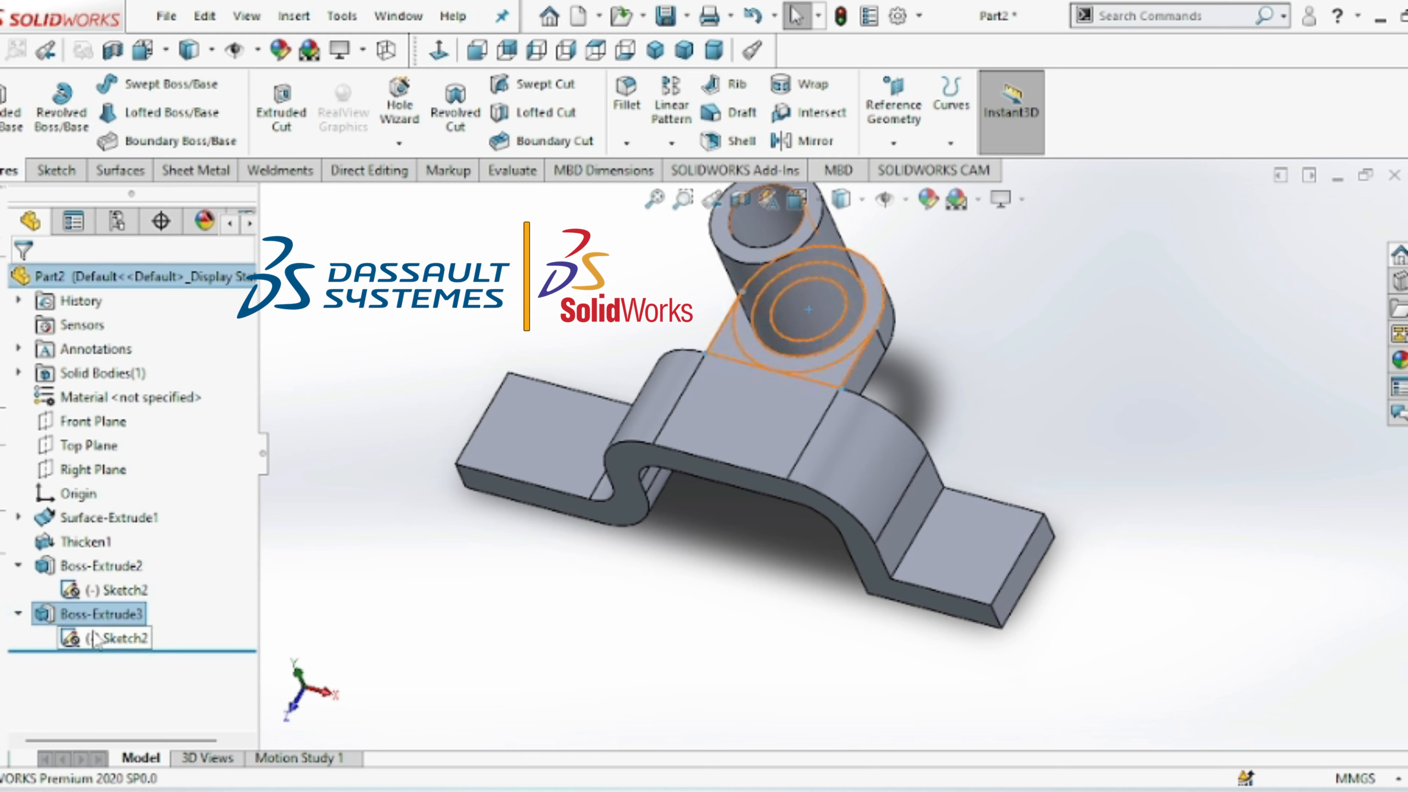
pyautogui.rightClick(95, 637)
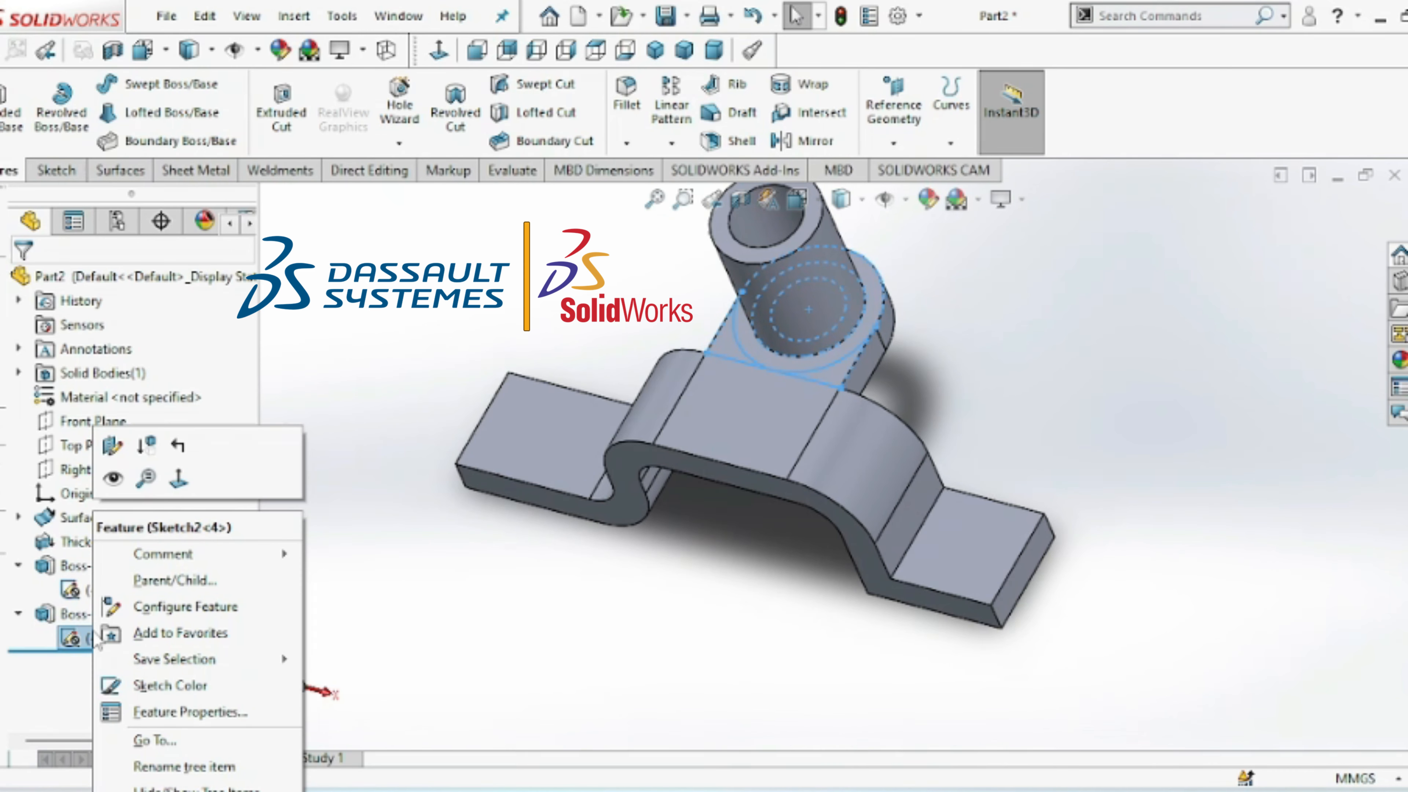
pyautogui.click(63, 665)
pyautogui.rightClick(77, 590)
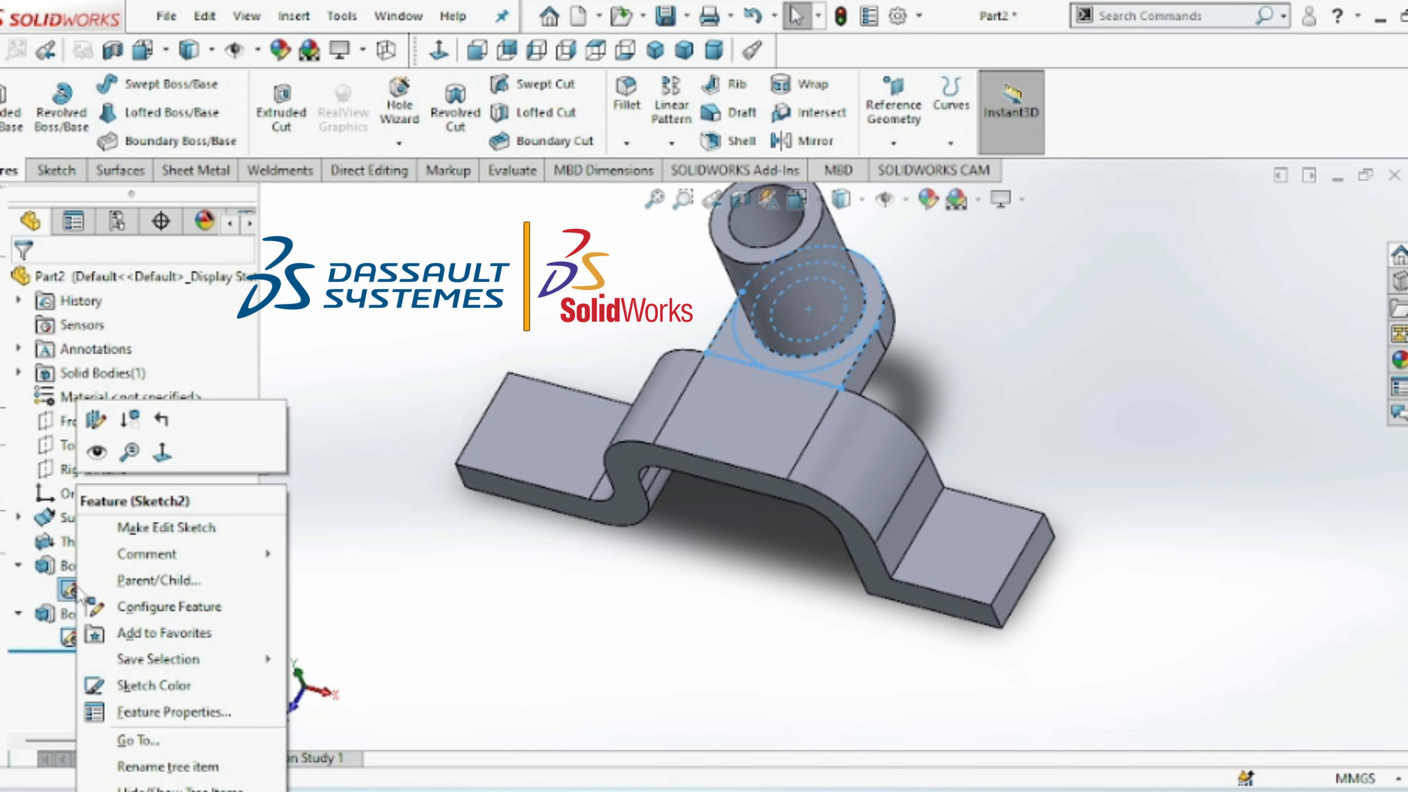
pyautogui.click(105, 533)
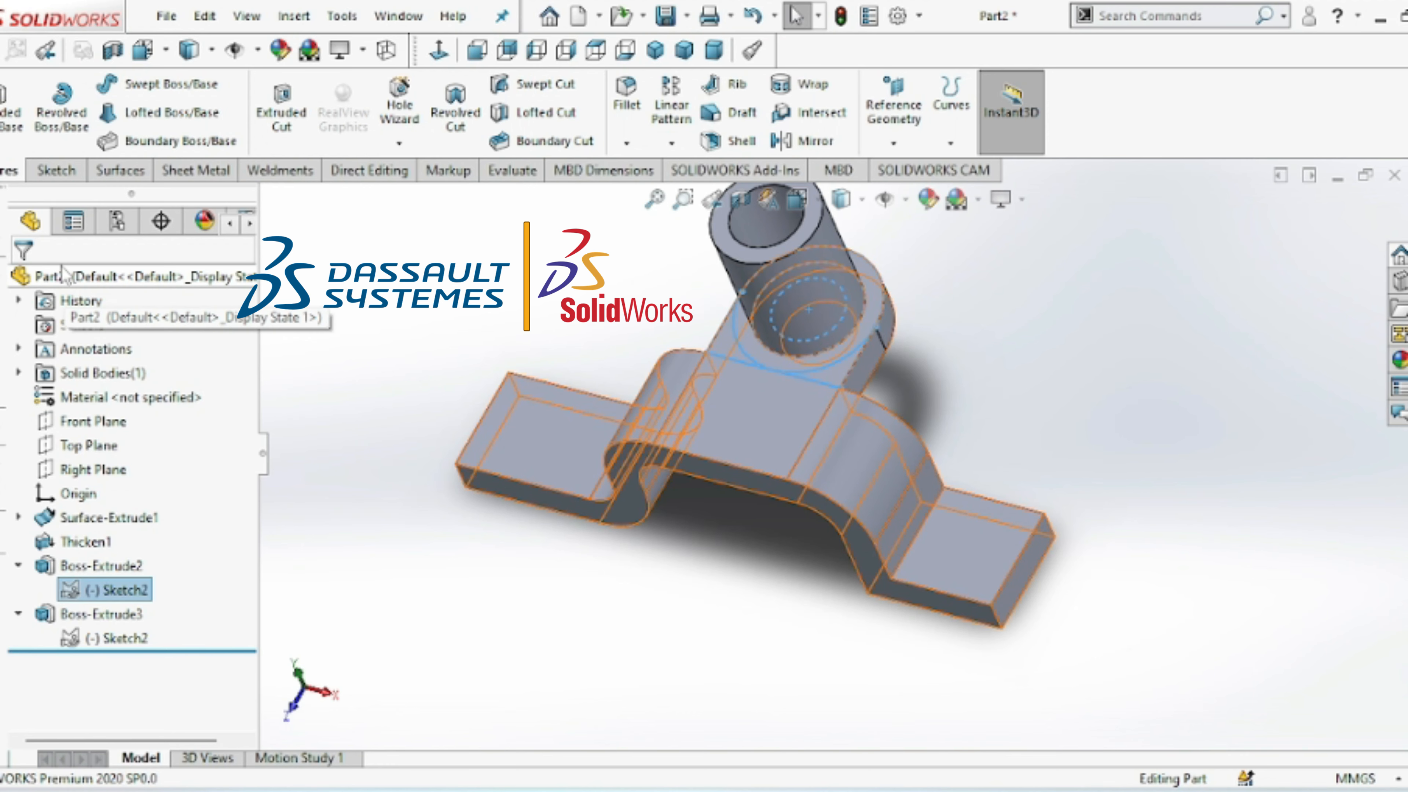
# - Open the shared Sketch2 for editing, exit it, and make it a reference sketch again
pyautogui.click(480, 423)
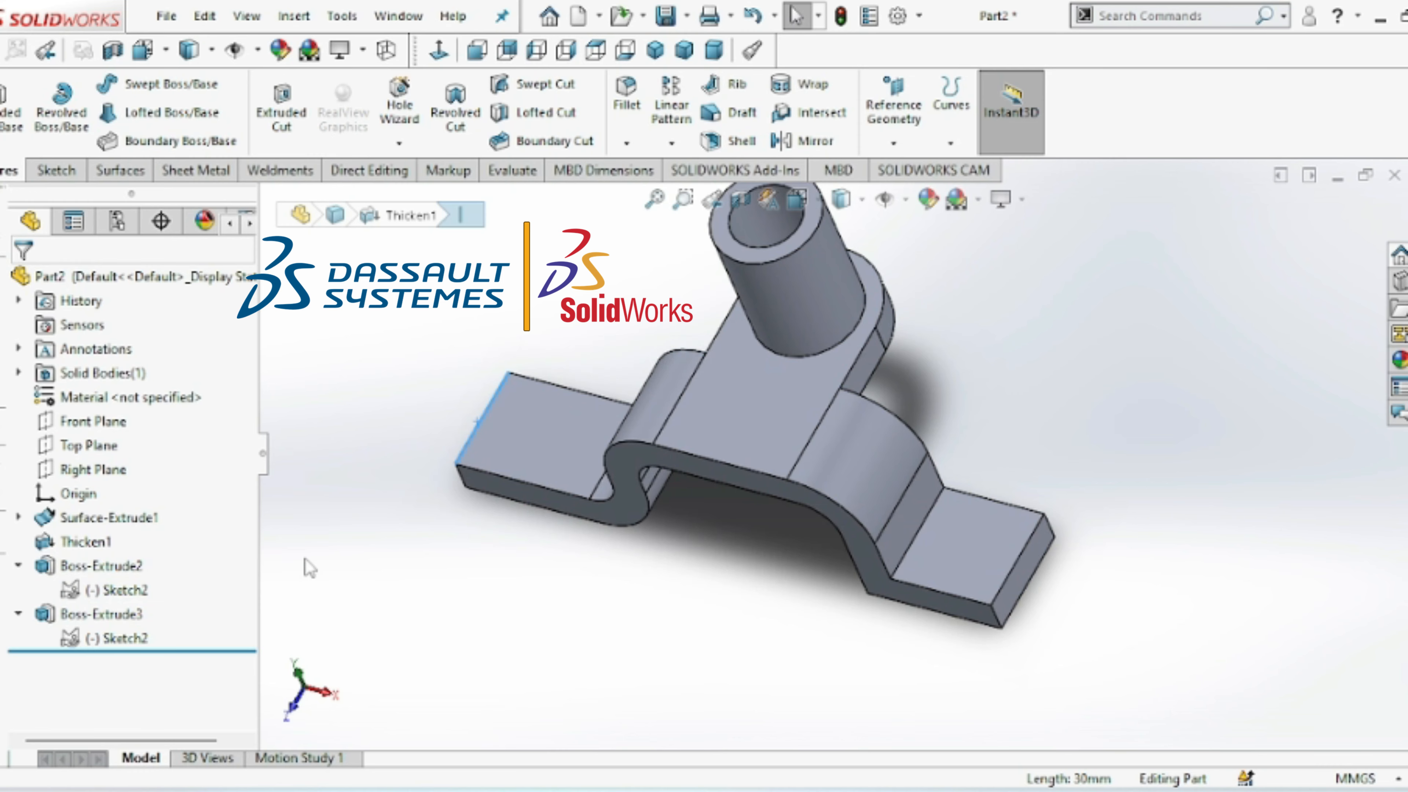
pyautogui.doubleClick(119, 599)
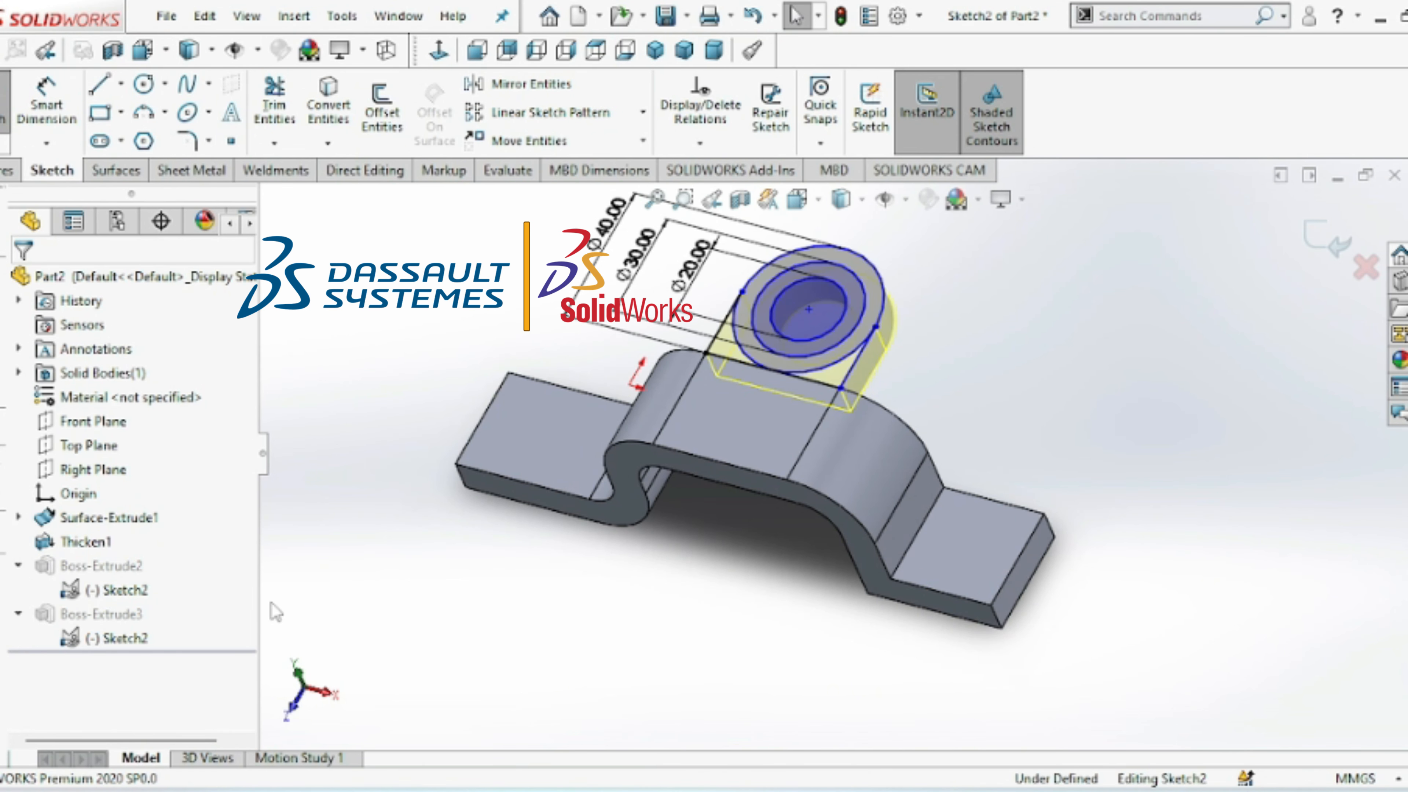
pyautogui.hotkey('ctrl', 'b')
pyautogui.rightClick(133, 592)
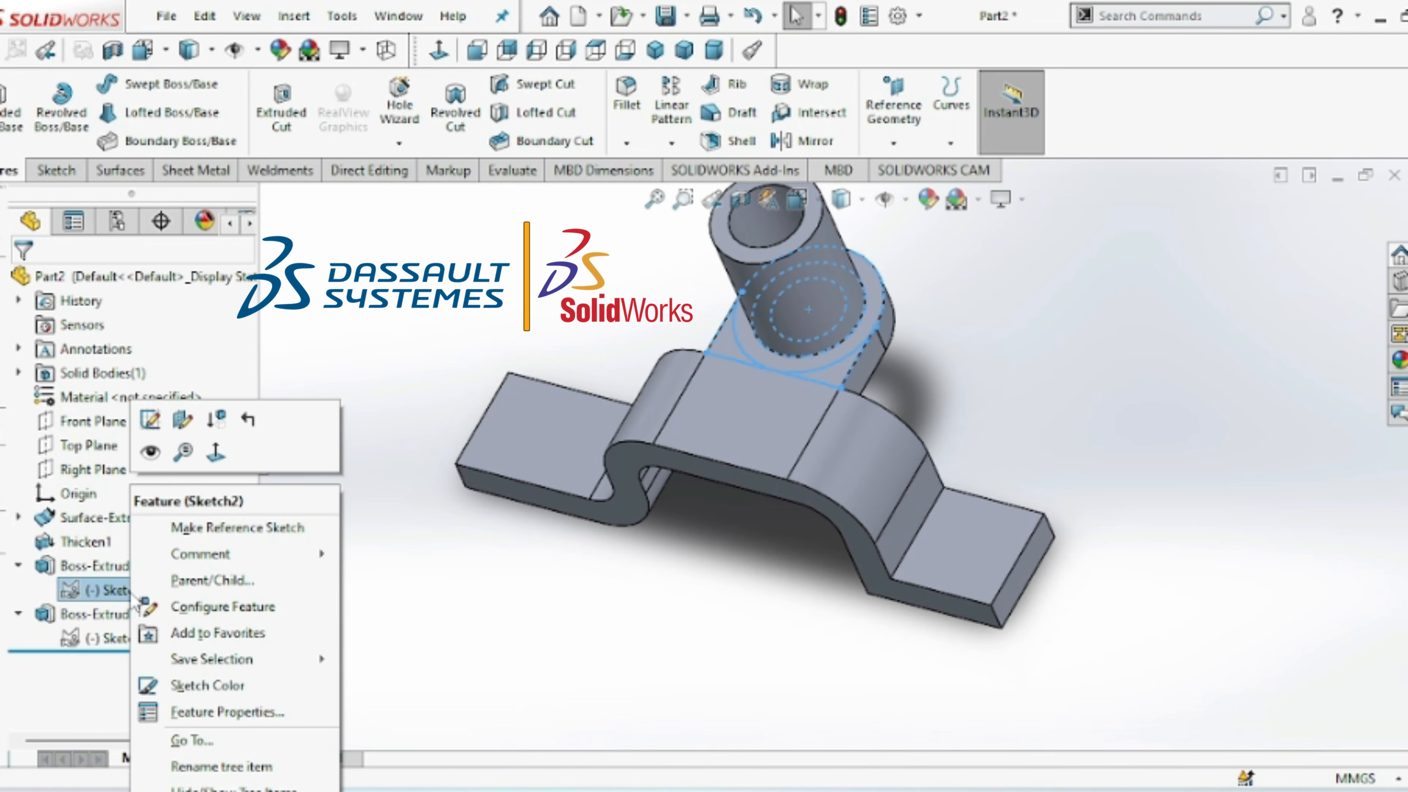
pyautogui.click(178, 531)
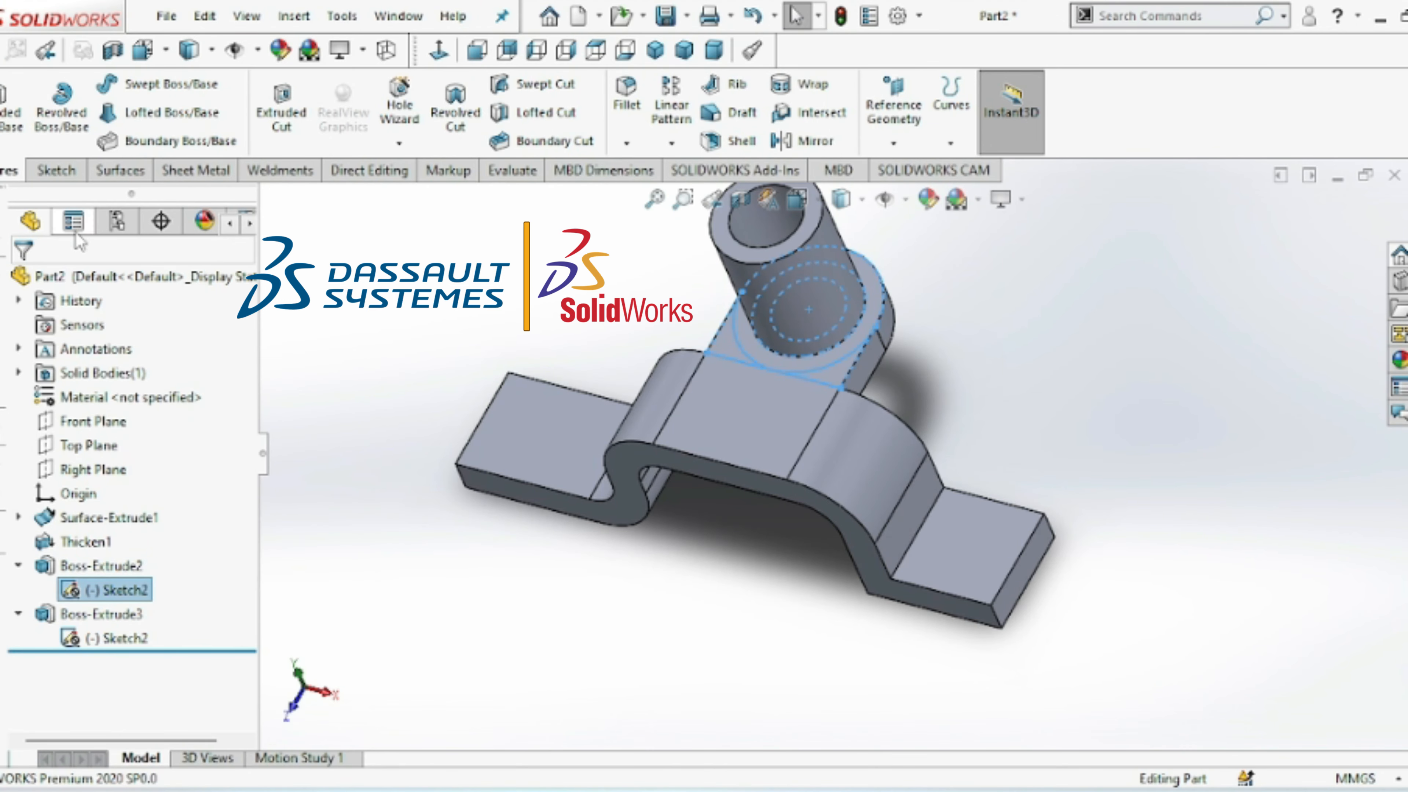
# - Extrude the Sketch2 ring between the 40 mm and 30 mm circles by 50 mm, merged with the body
pyautogui.click(7, 115)
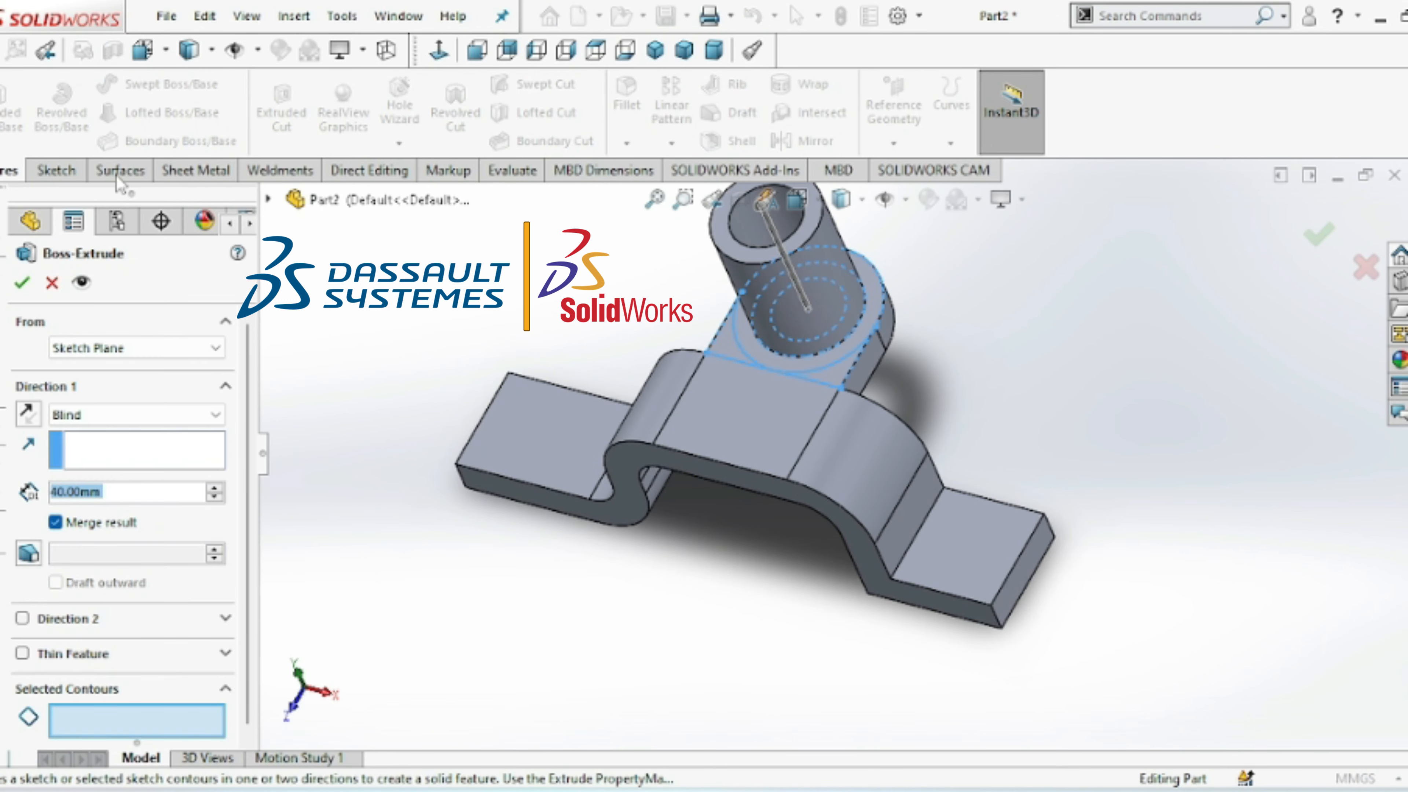
pyautogui.click(864, 341)
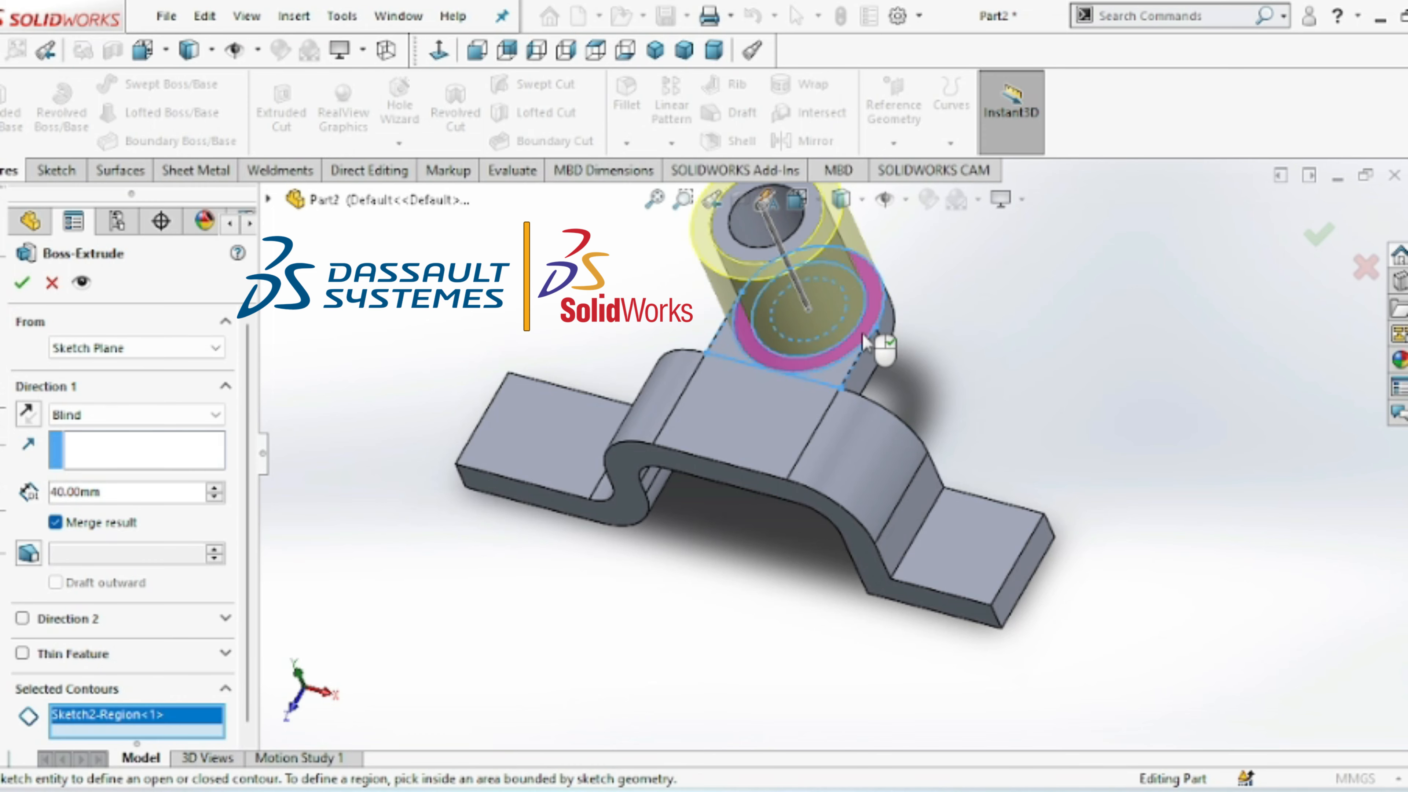
pyautogui.click(186, 486)
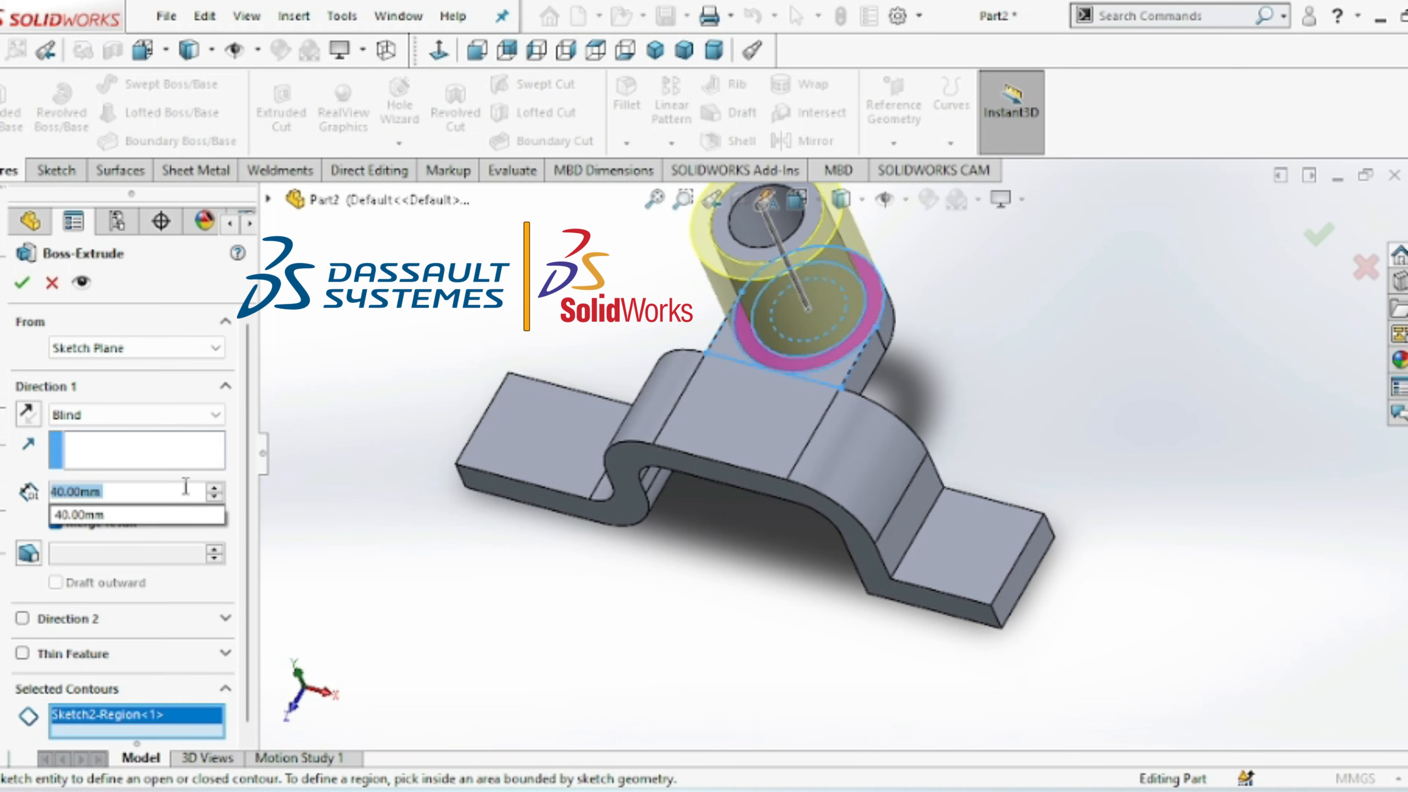
pyautogui.write('50')
pyautogui.press('Return')
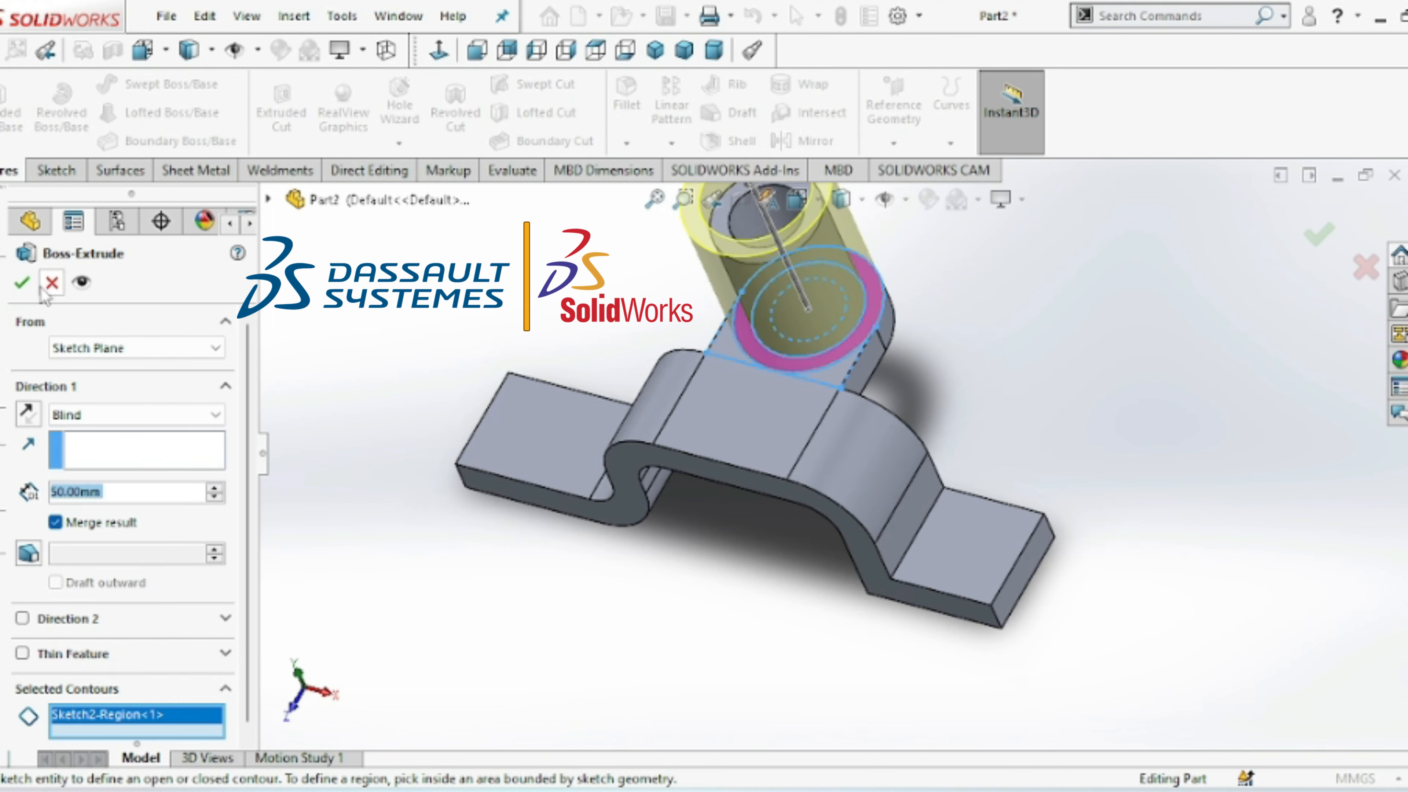
pyautogui.click(22, 283)
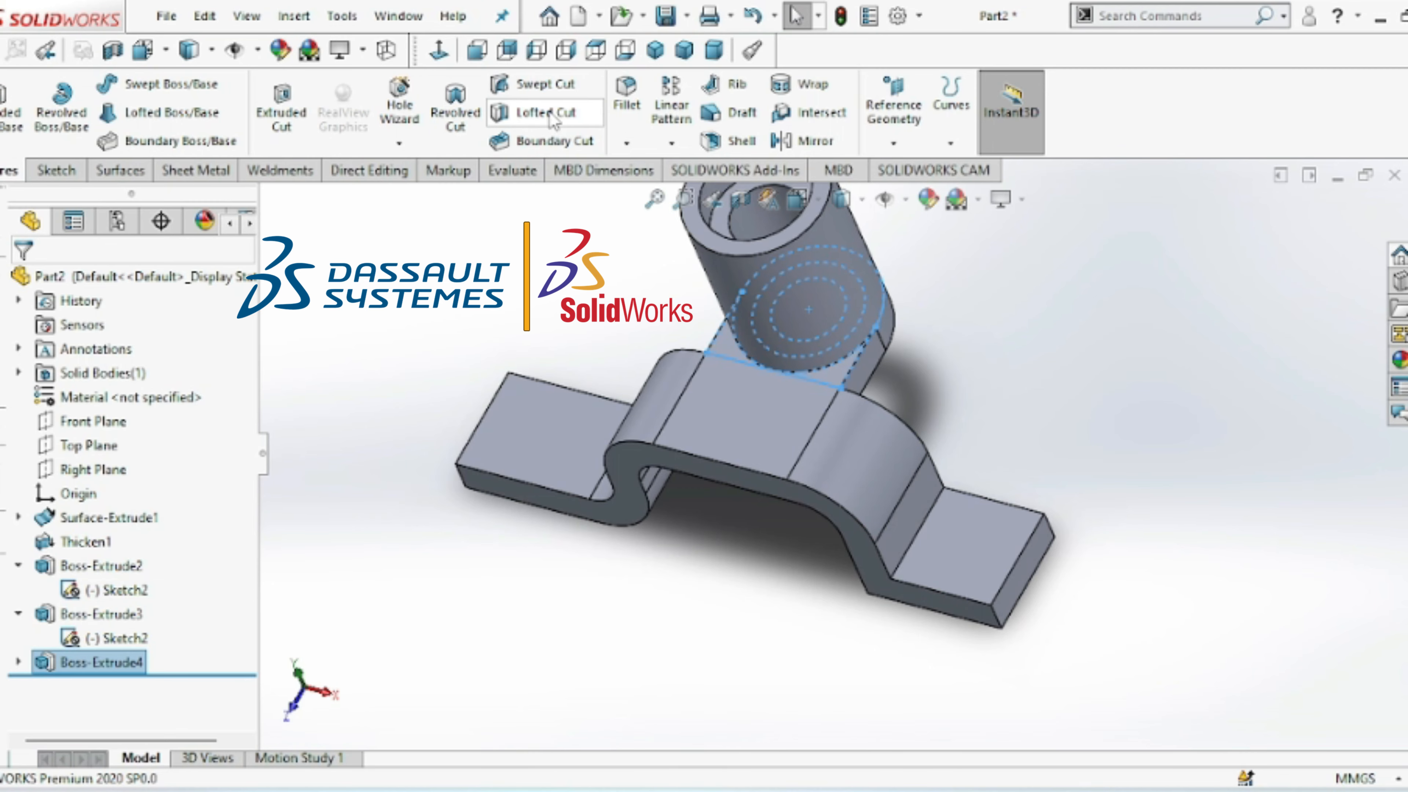
# - Fillet the inner corner edges on both sides of the tab where it meets the hat-shaped body, with a 10 mm radius
pyautogui.click(643, 92)
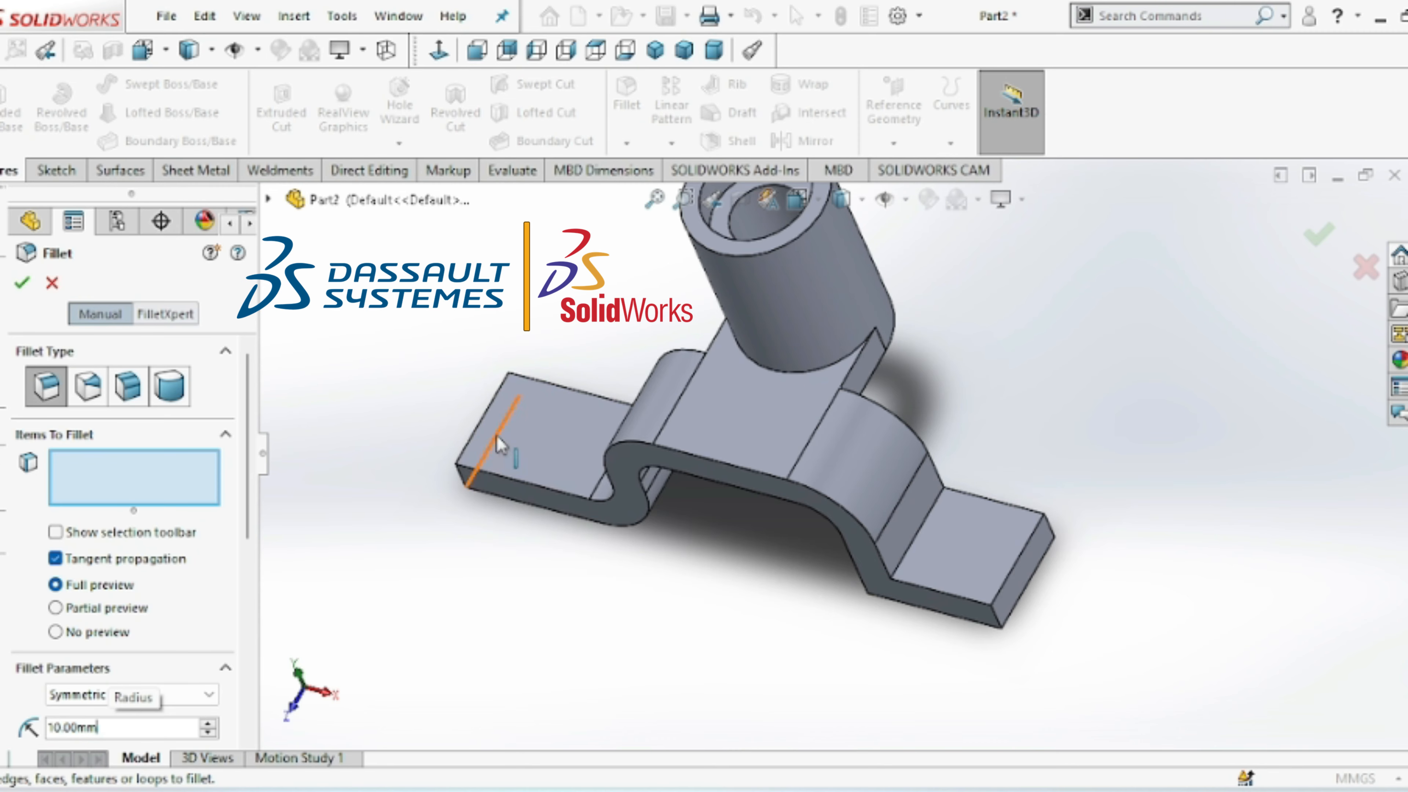
pyautogui.moveTo(466, 562); pyautogui.dragTo(466, 563, button='middle')
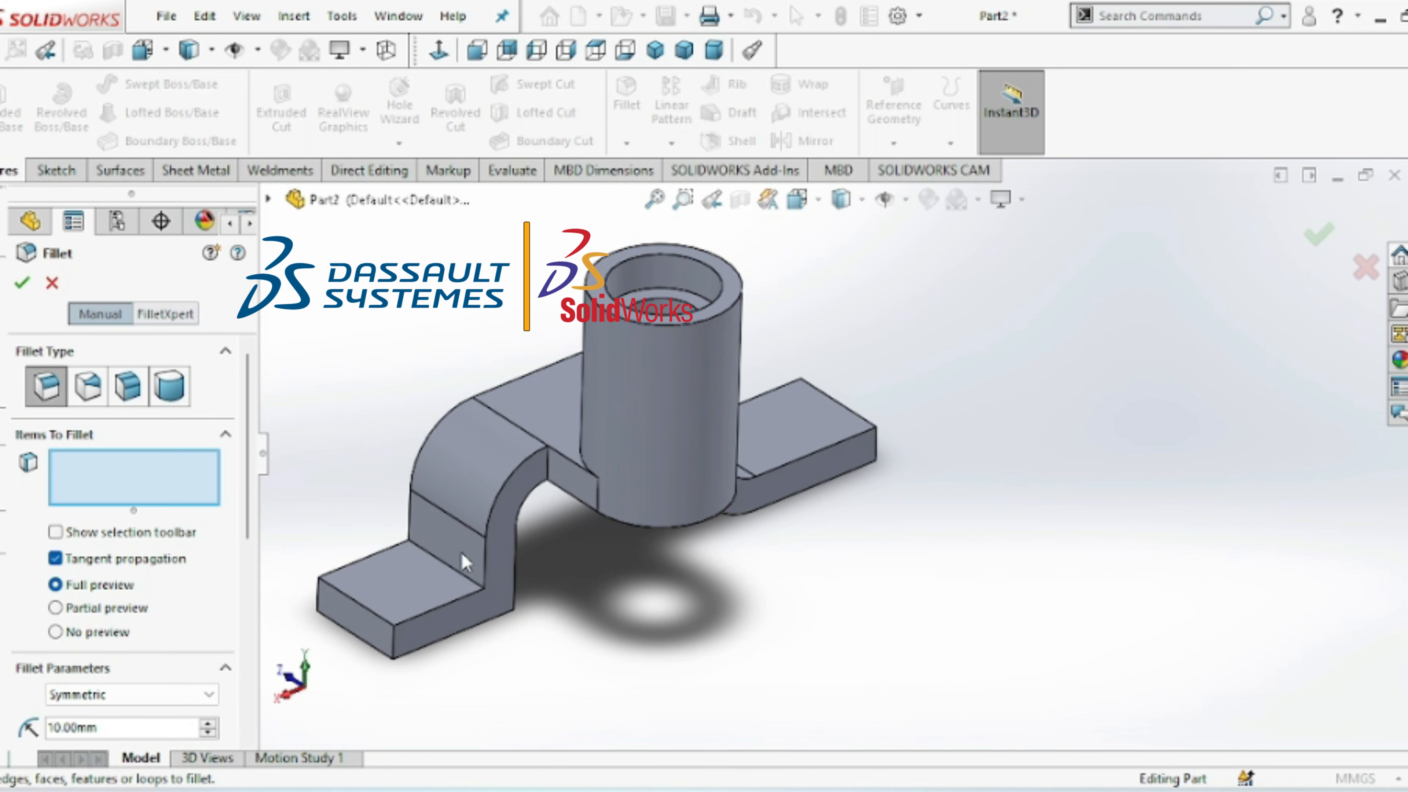
pyautogui.click(550, 467)
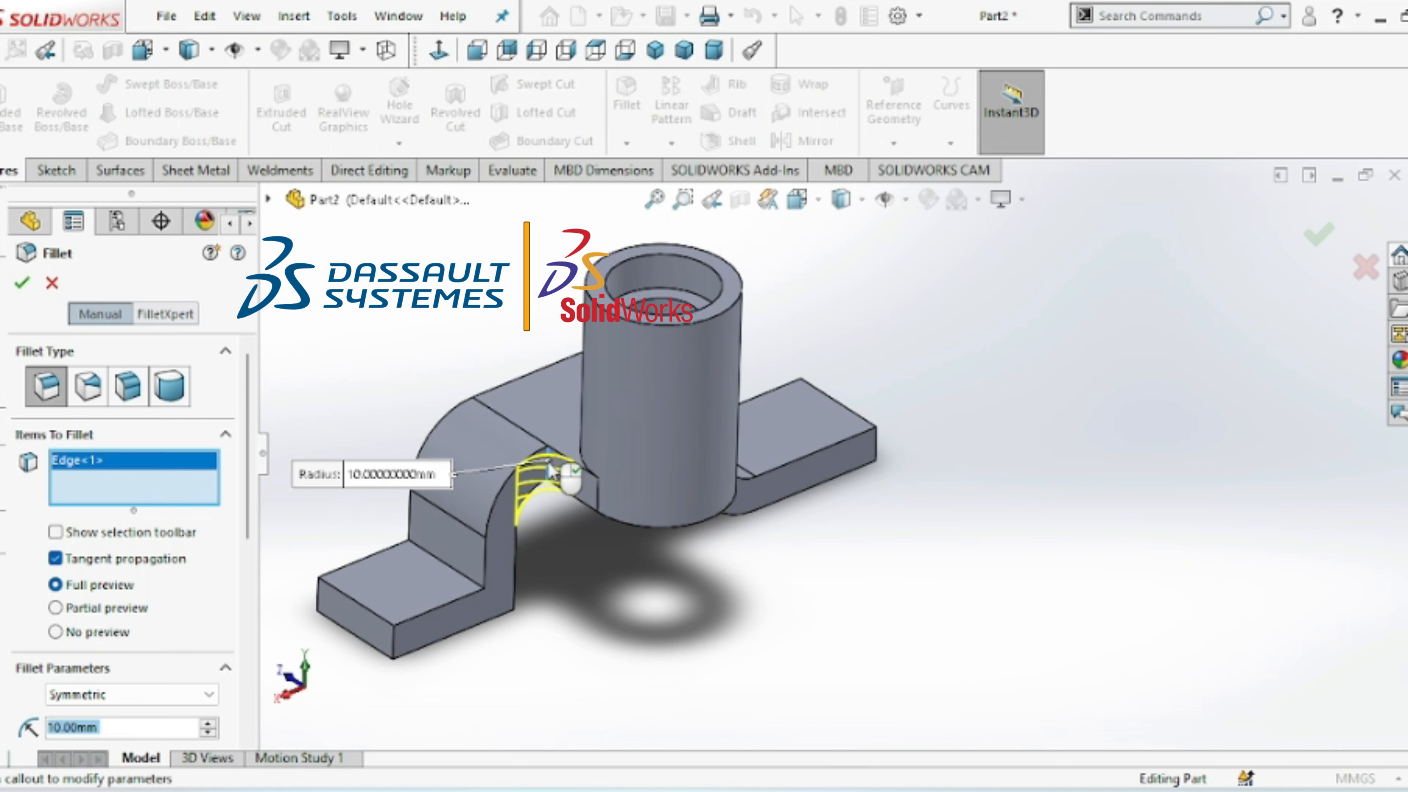
pyautogui.click(722, 575)
pyautogui.press('Left')
pyautogui.press('Left')
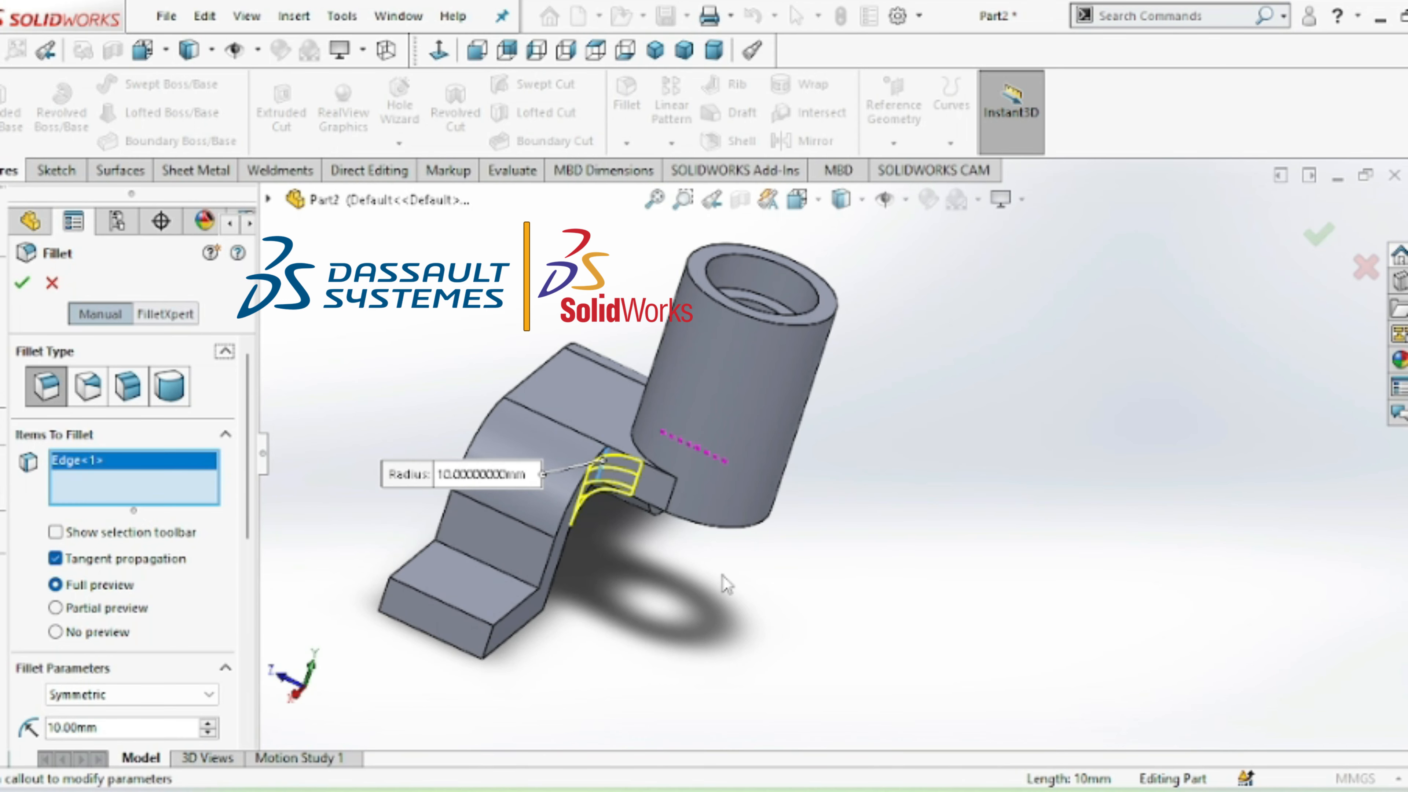
pyautogui.press('Left')
pyautogui.press('Left')
pyautogui.press('Left')
pyautogui.press('Left')
pyautogui.press('Left')
pyautogui.press('Left')
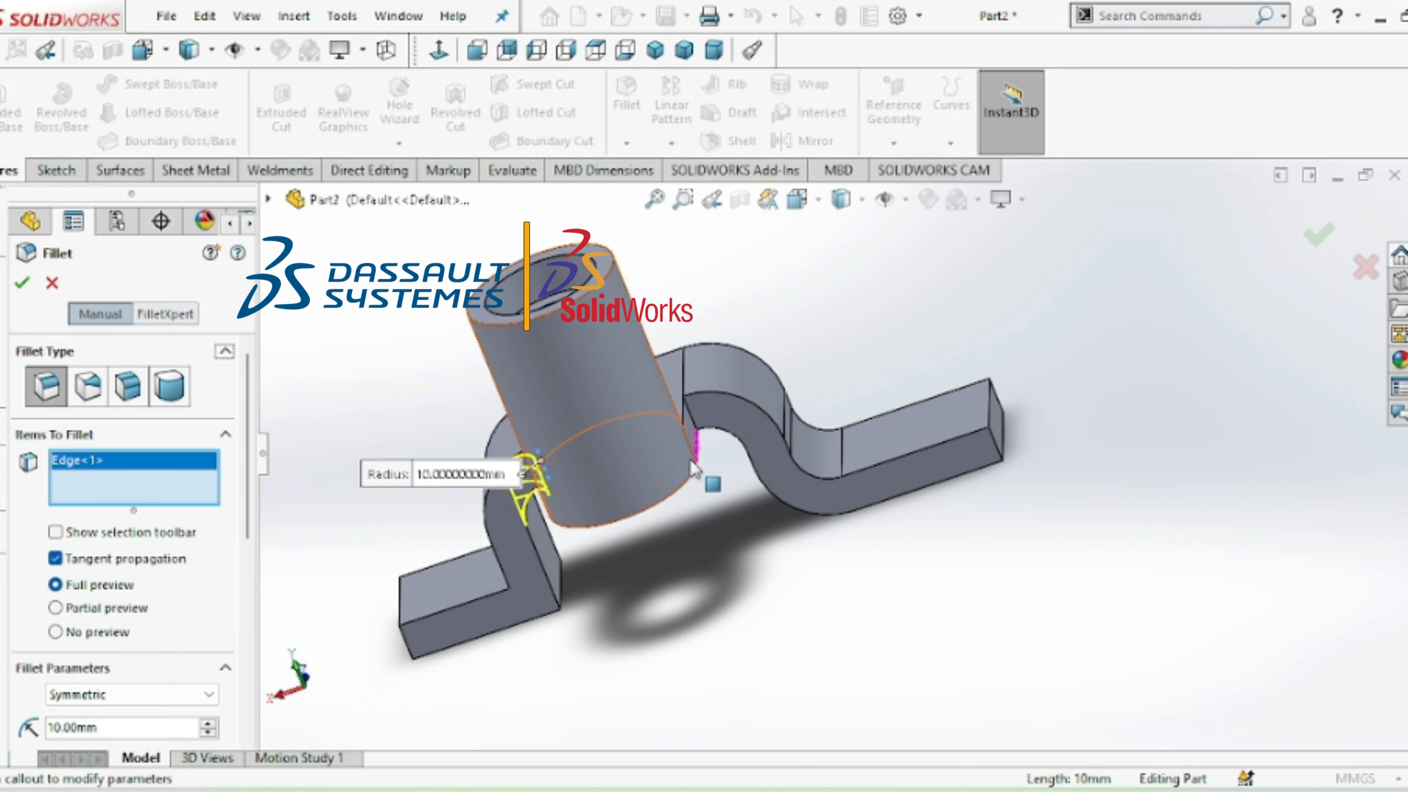
pyautogui.click(691, 415)
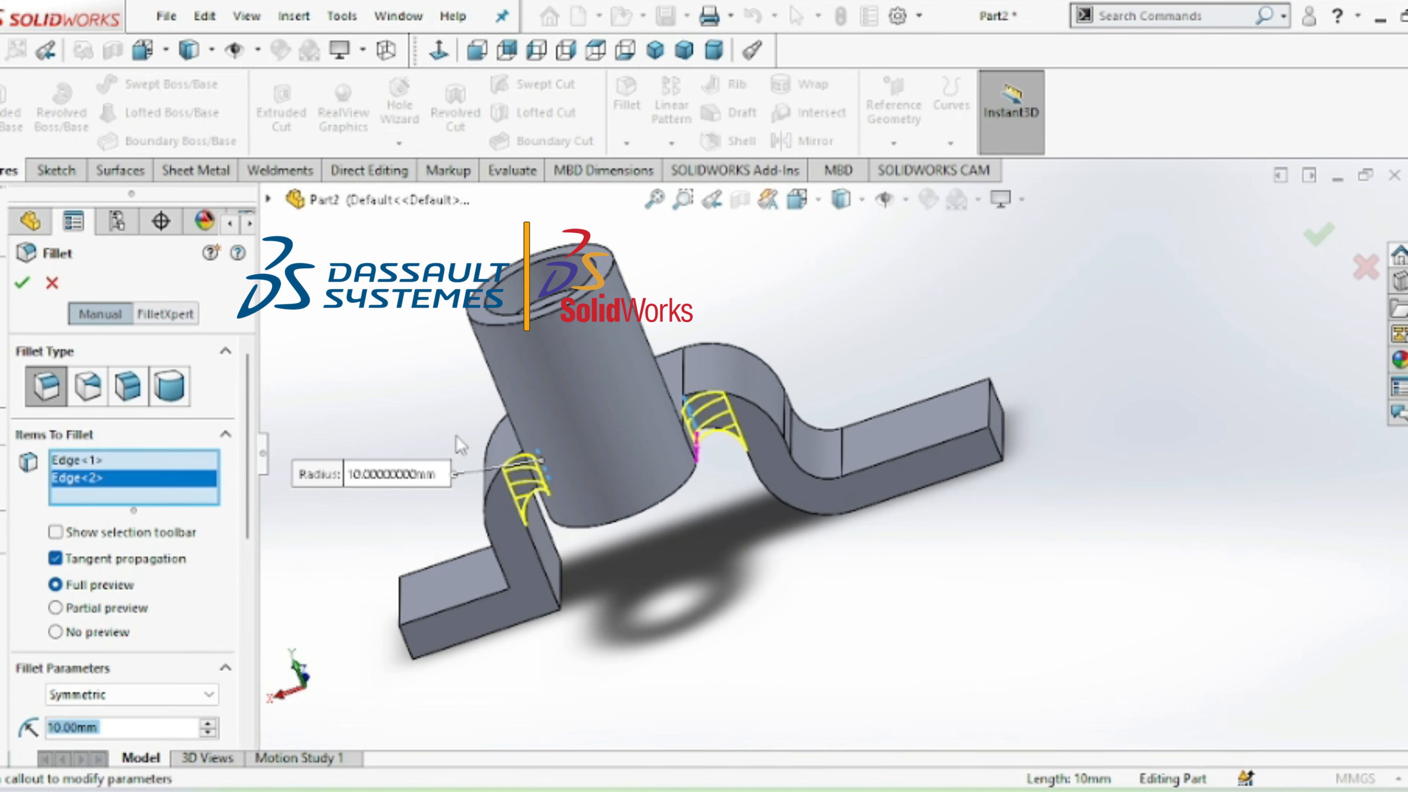
pyautogui.click(22, 277)
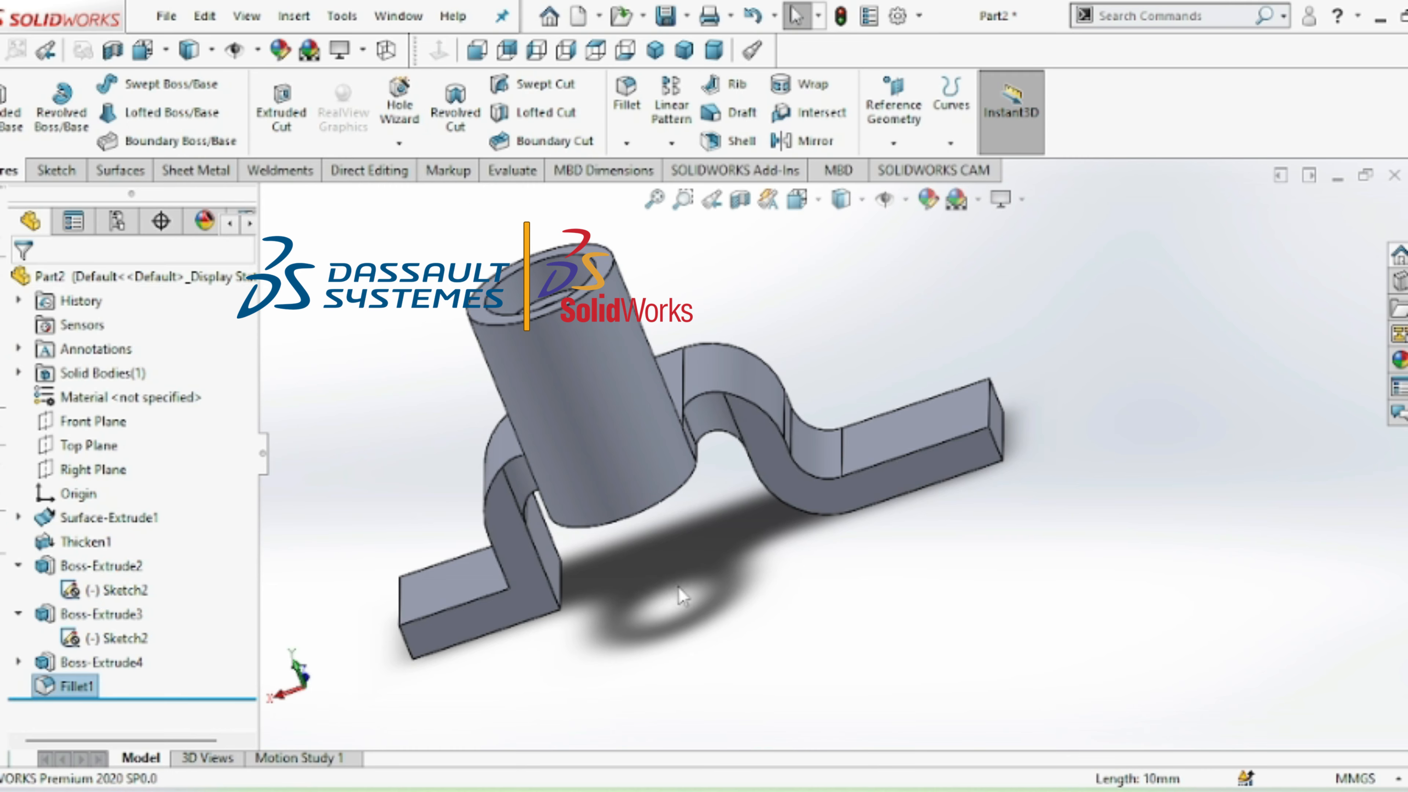
pyautogui.moveTo(678, 587); pyautogui.dragTo(678, 587, button='middle')
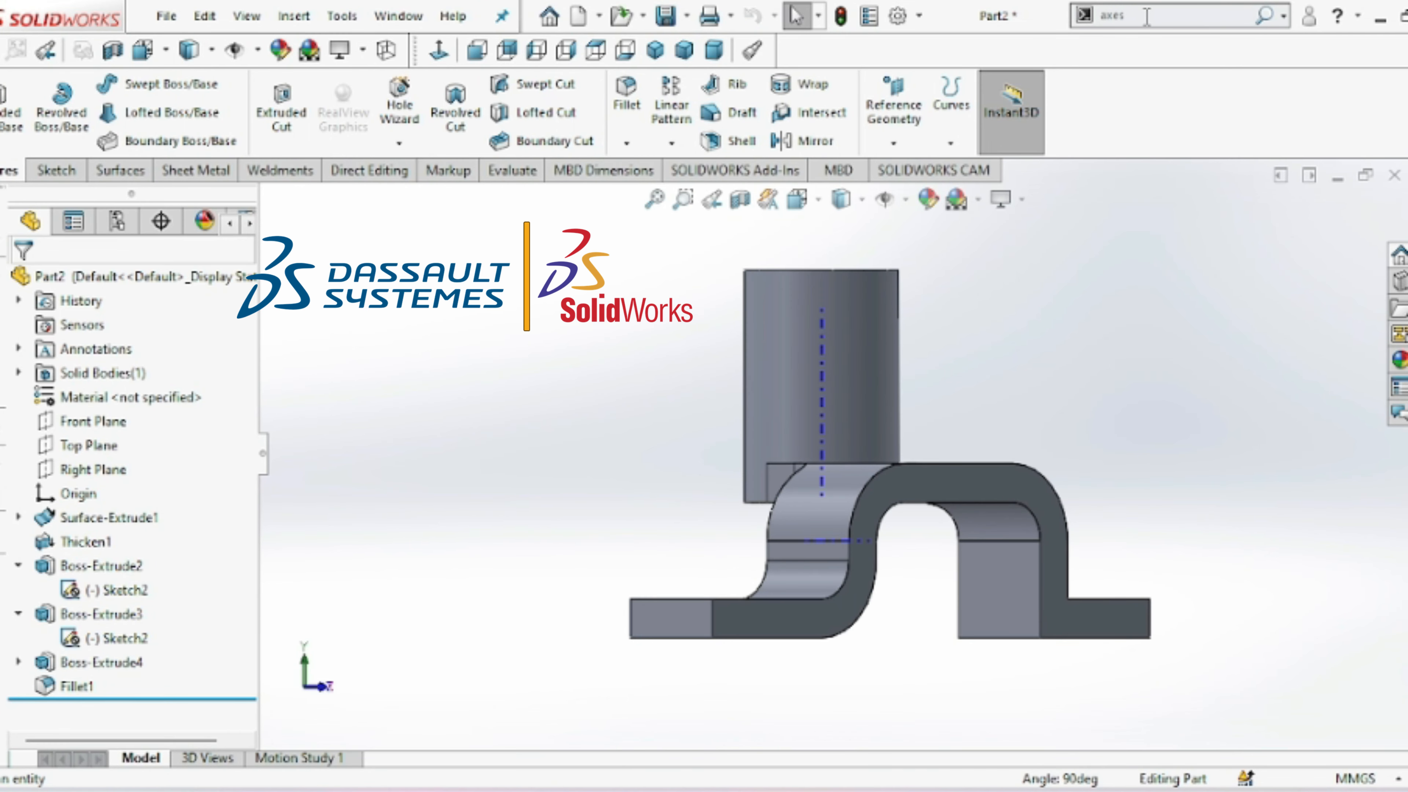
pyautogui.click(1146, 15)
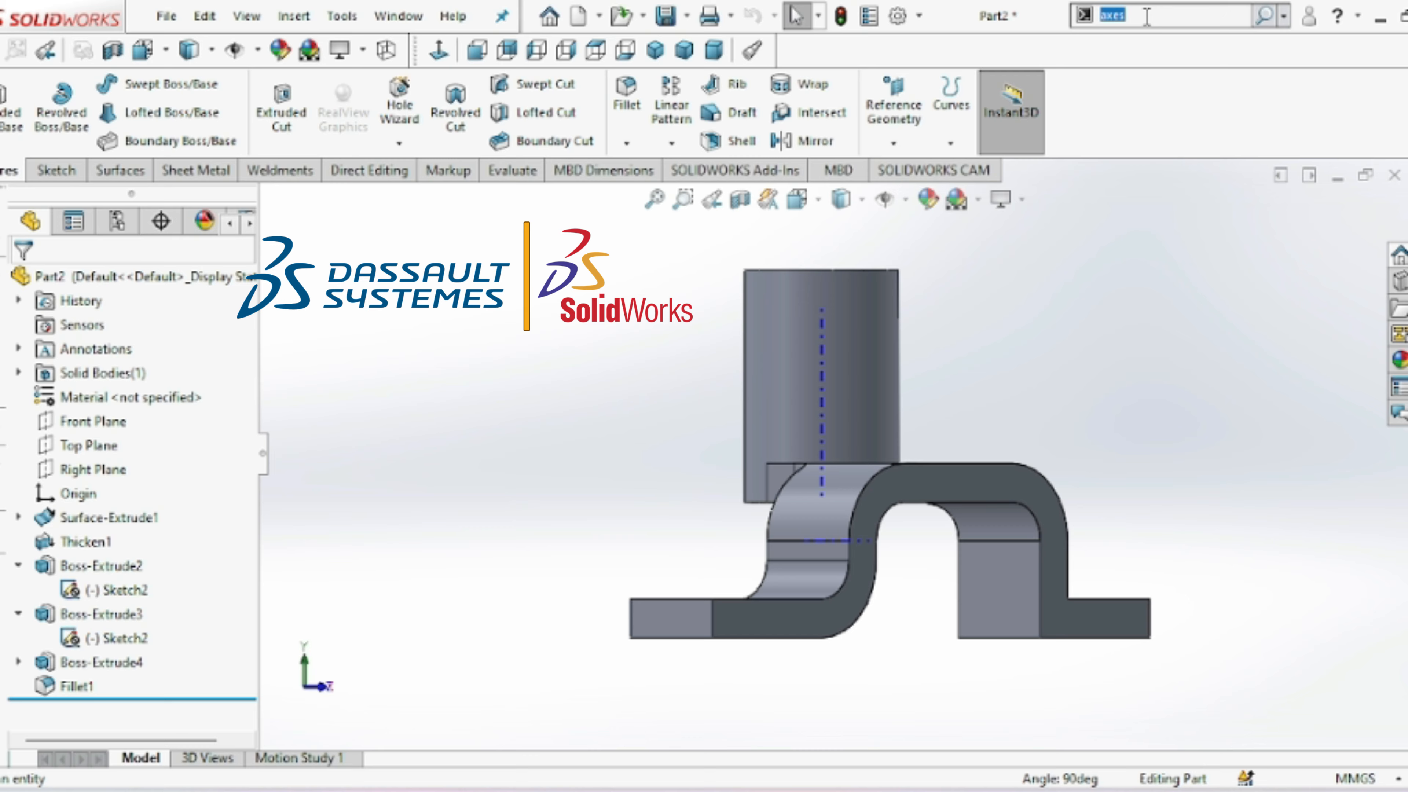
pyautogui.click(1266, 20)
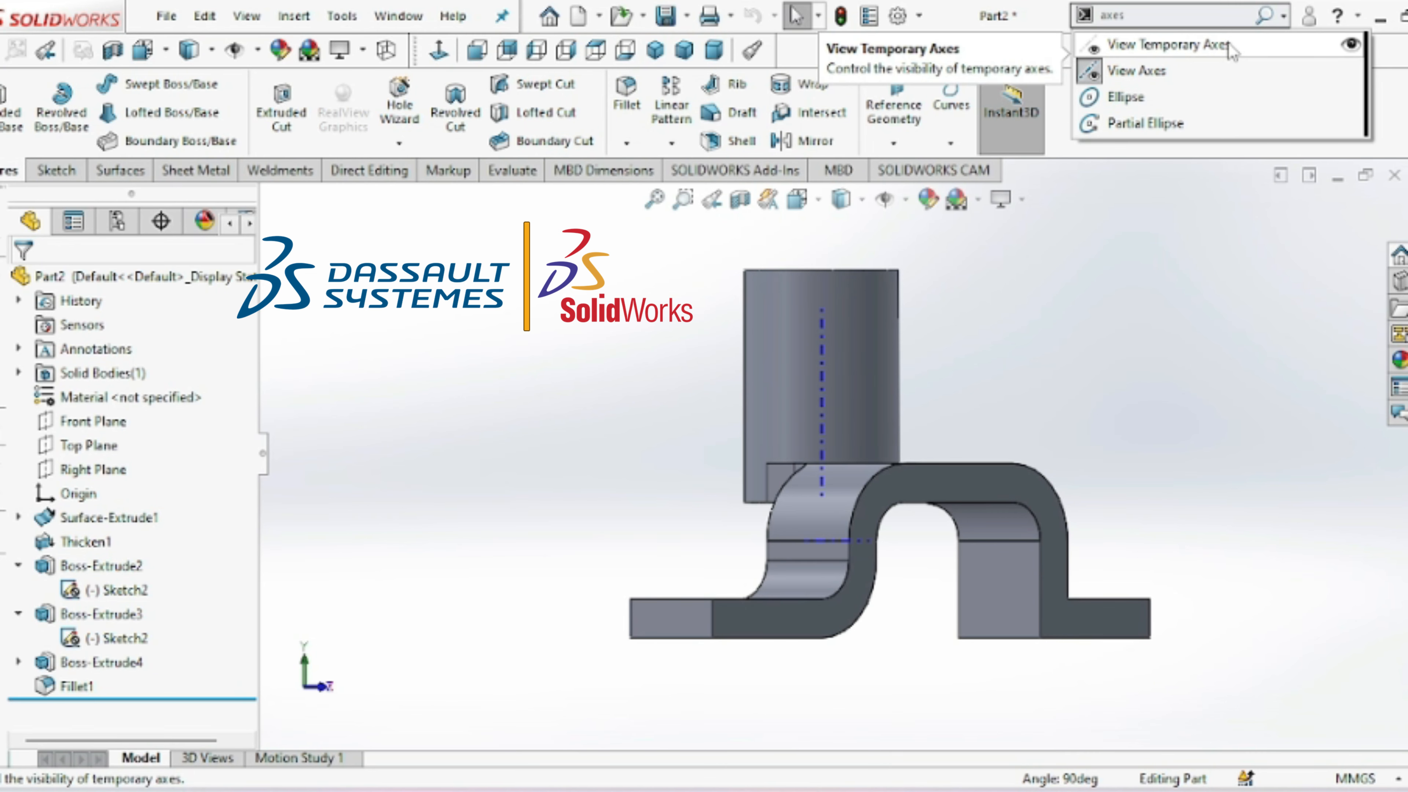
pyautogui.click(1065, 240)
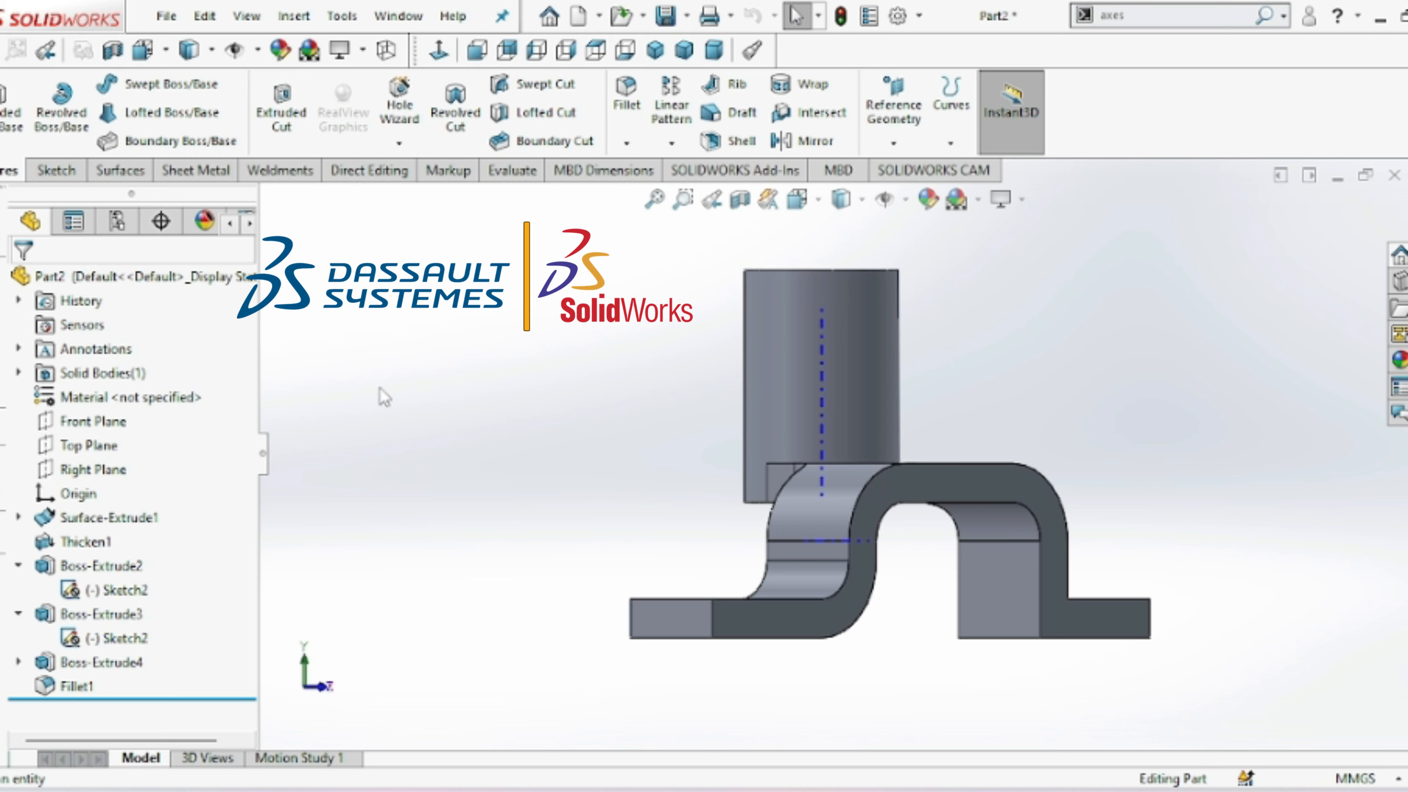
# - Start a new reference plane with the Front Plane as its first reference
pyautogui.click(900, 111)
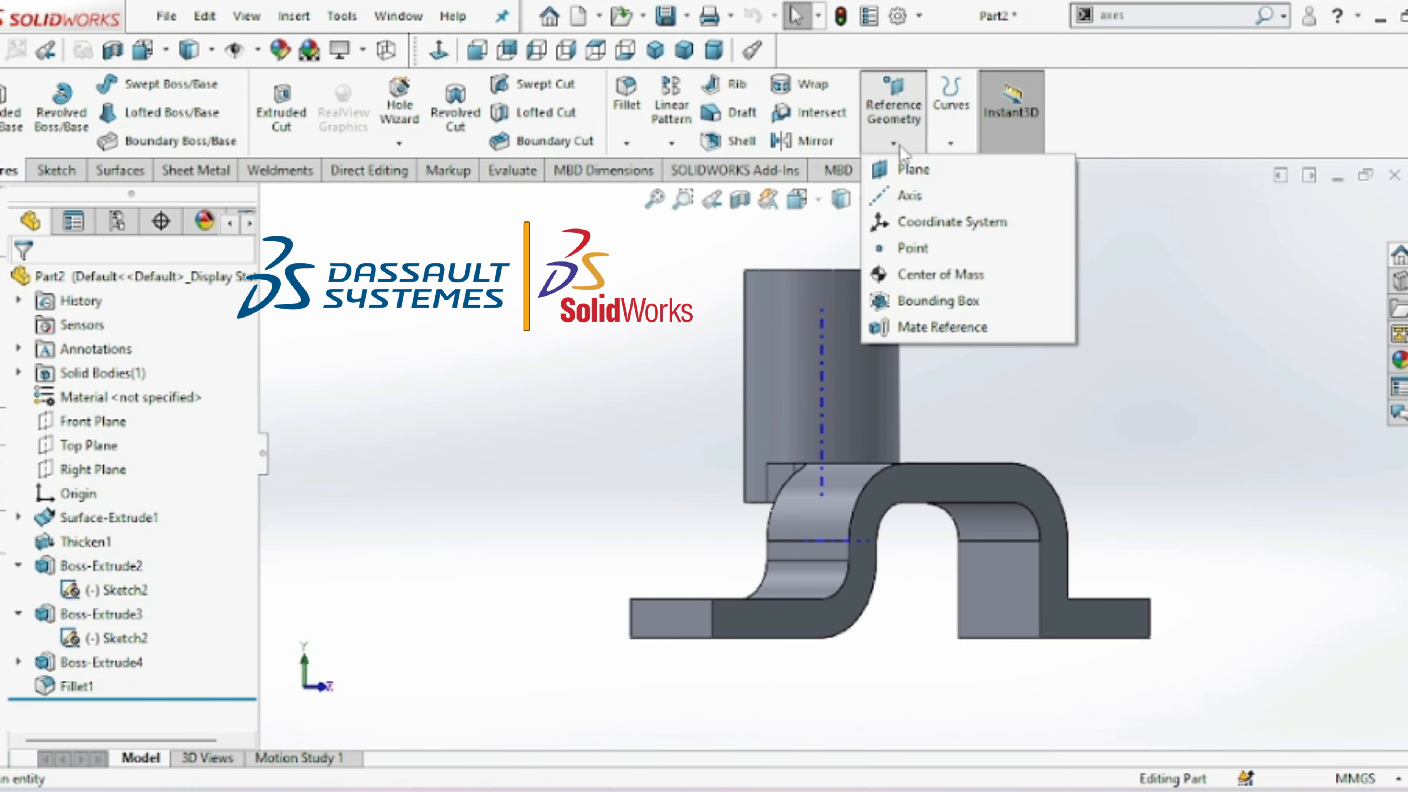
pyautogui.click(911, 169)
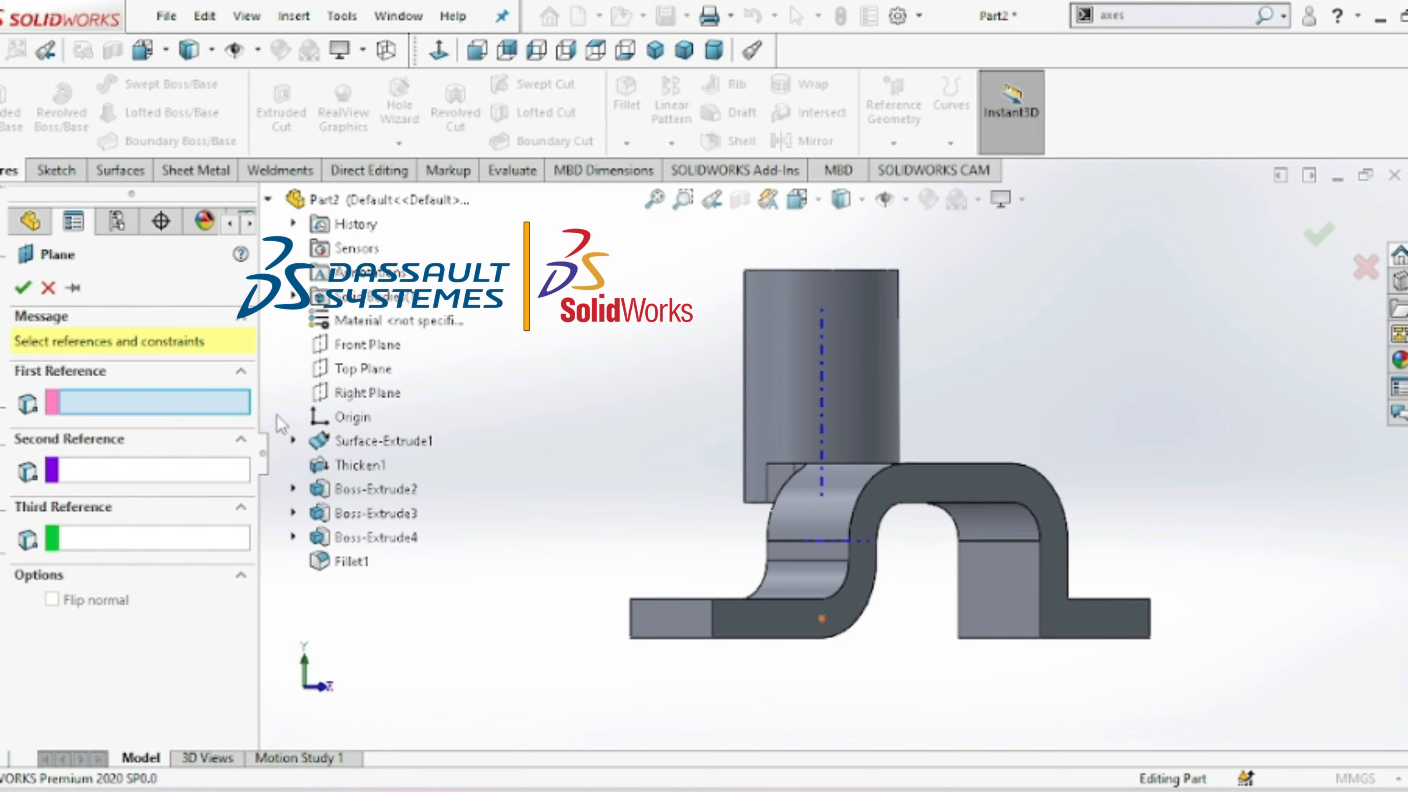
pyautogui.click(341, 346)
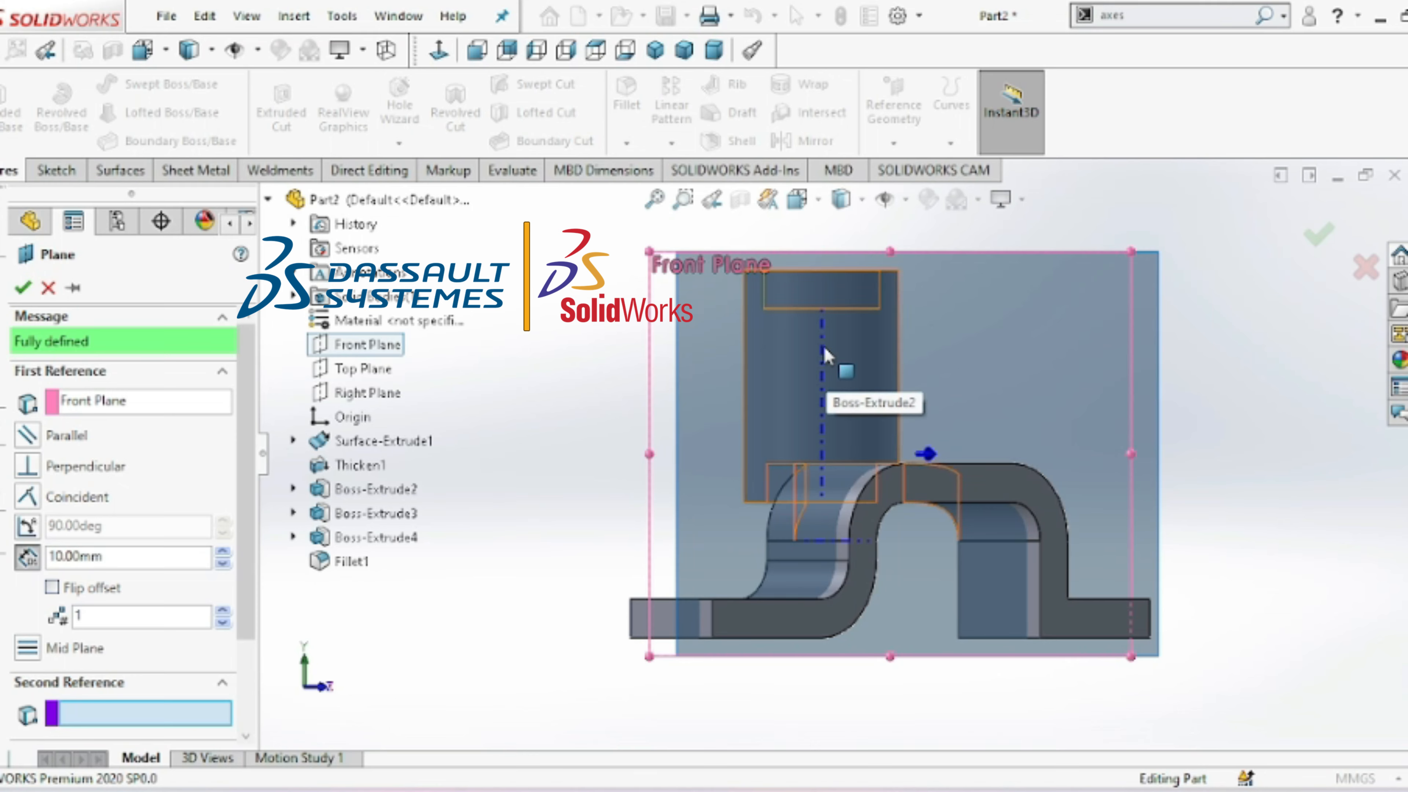
# - Try the boss's outer cylindrical face as the plane's second reference, and remove that face from the selection
pyautogui.hotkey('ctrl', '7')
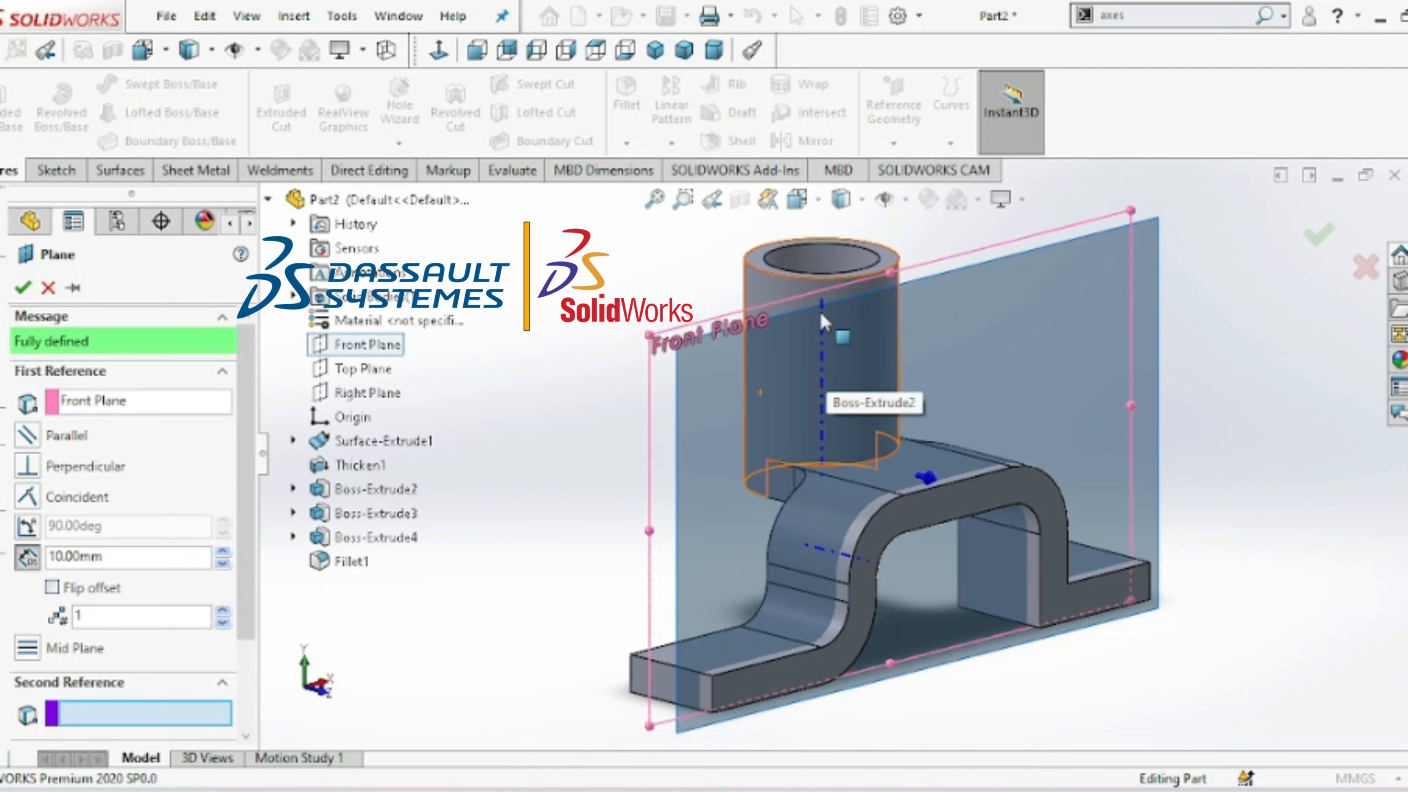
pyautogui.click(822, 377)
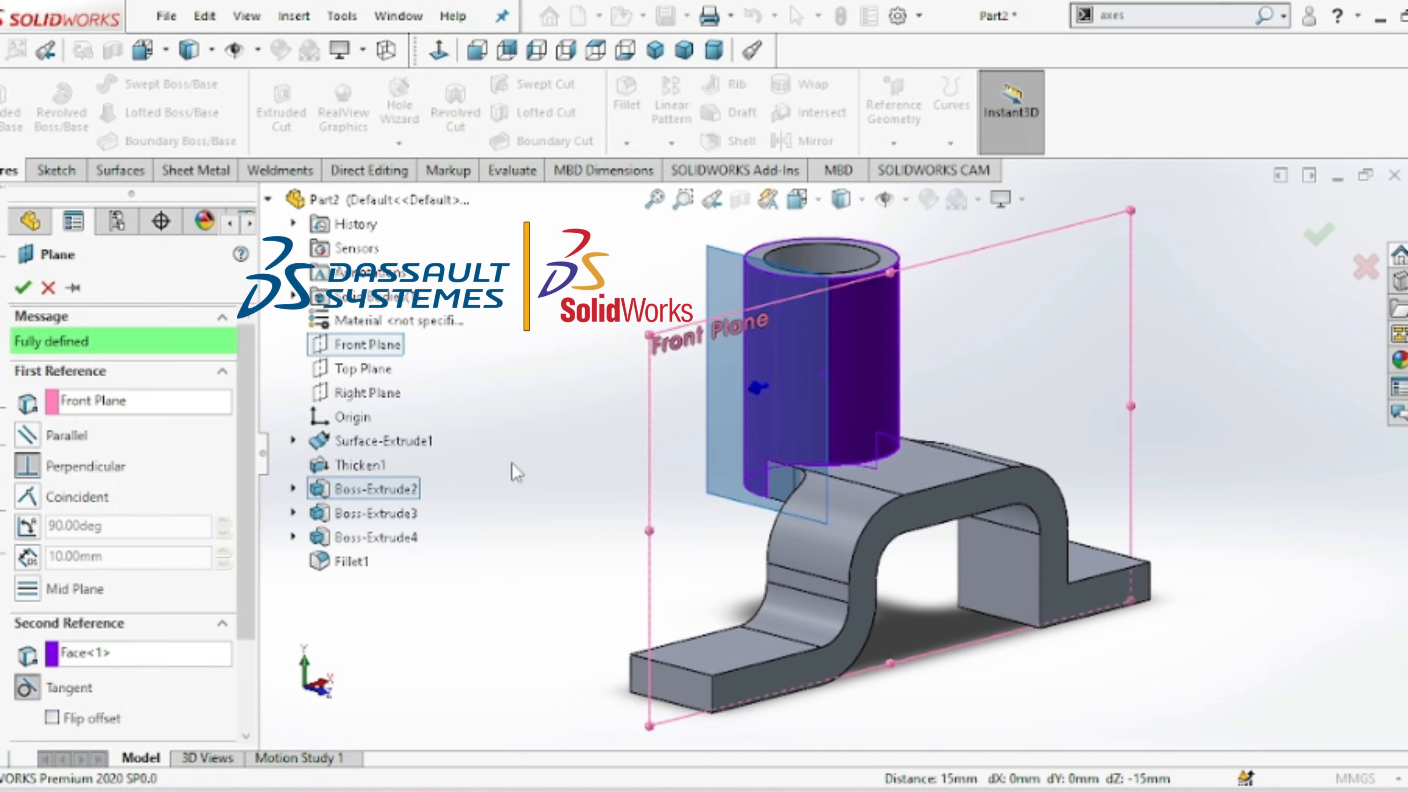
pyautogui.press('Left')
pyautogui.press('Left')
pyautogui.press('Left')
pyautogui.press('Down')
pyautogui.press('Down')
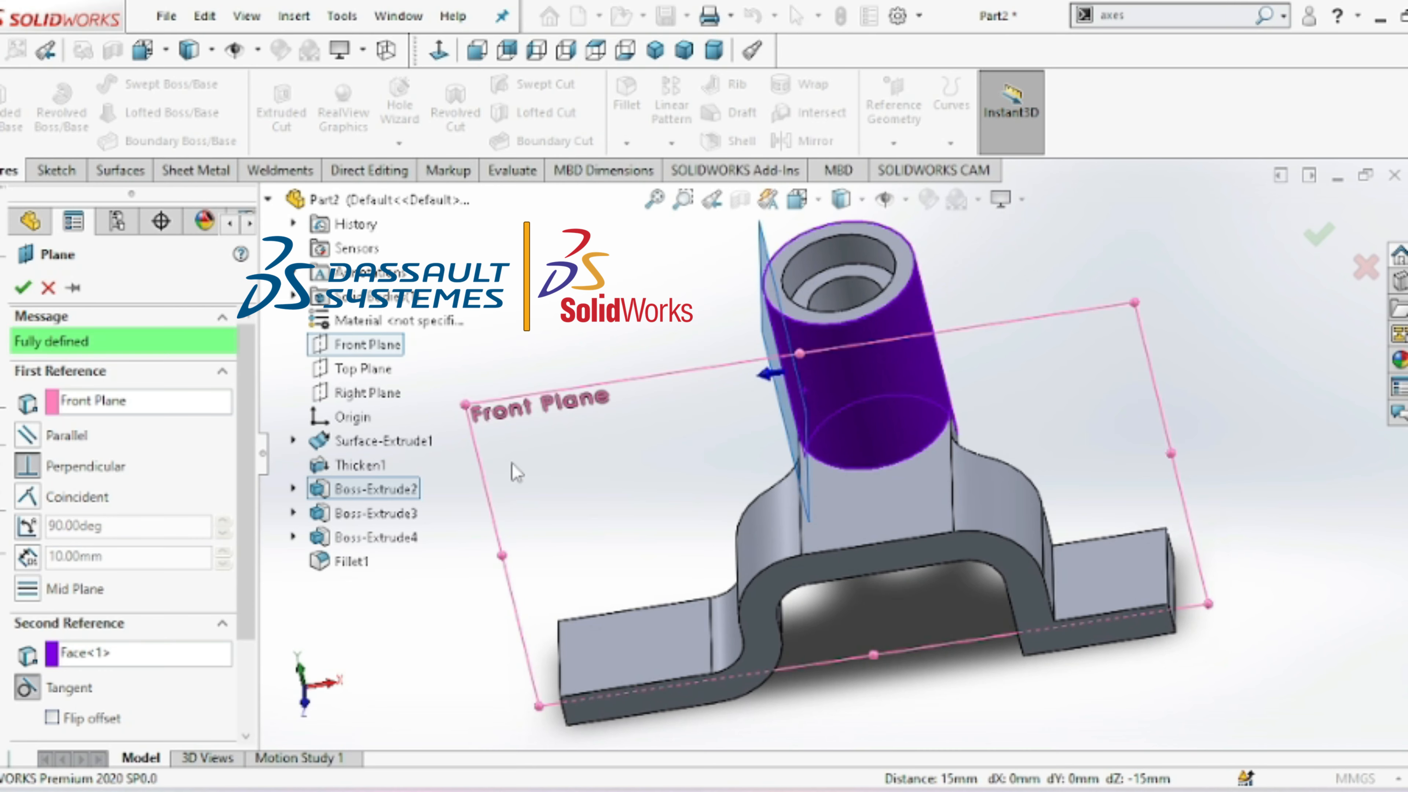
pyautogui.press('Down')
pyautogui.press('Right')
pyautogui.press('Right')
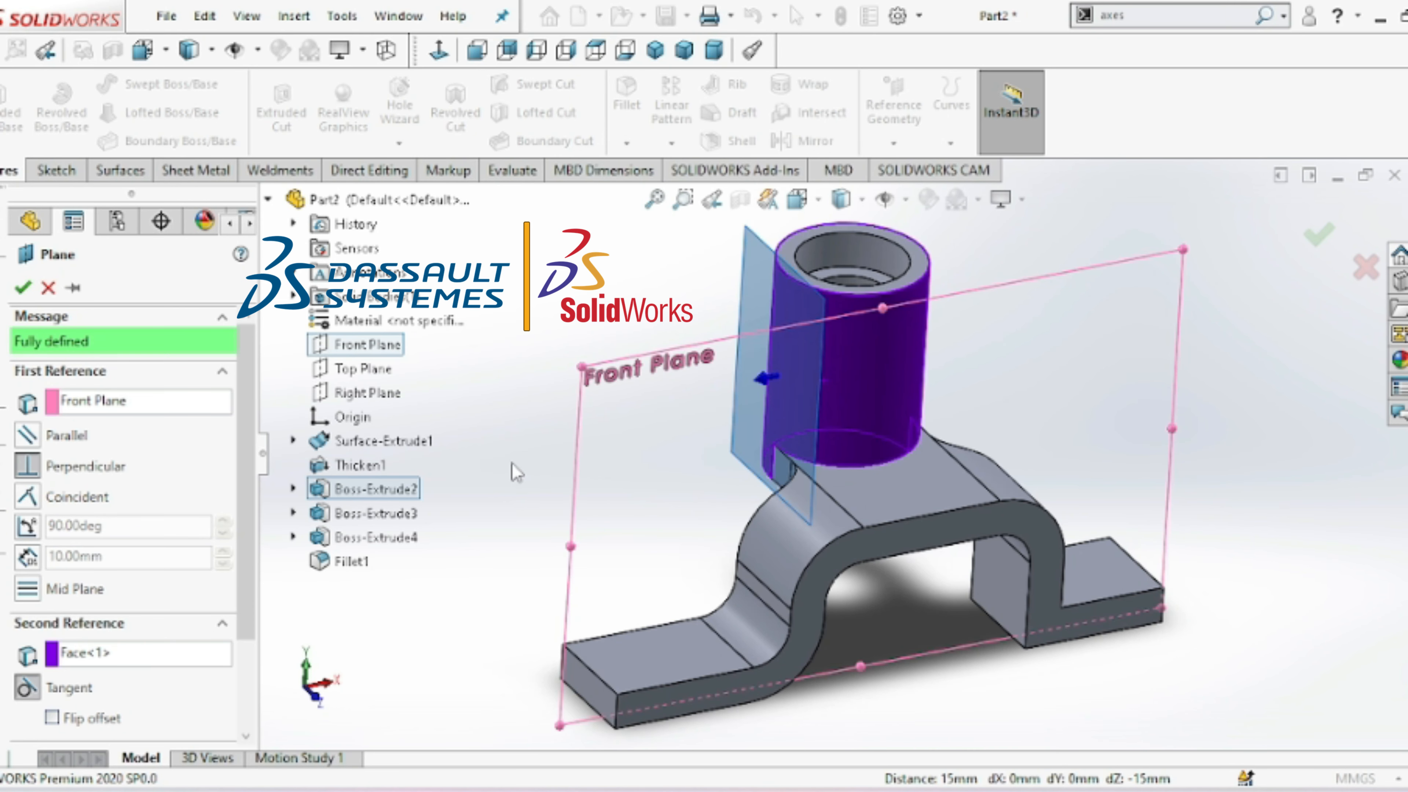
pyautogui.click(193, 658)
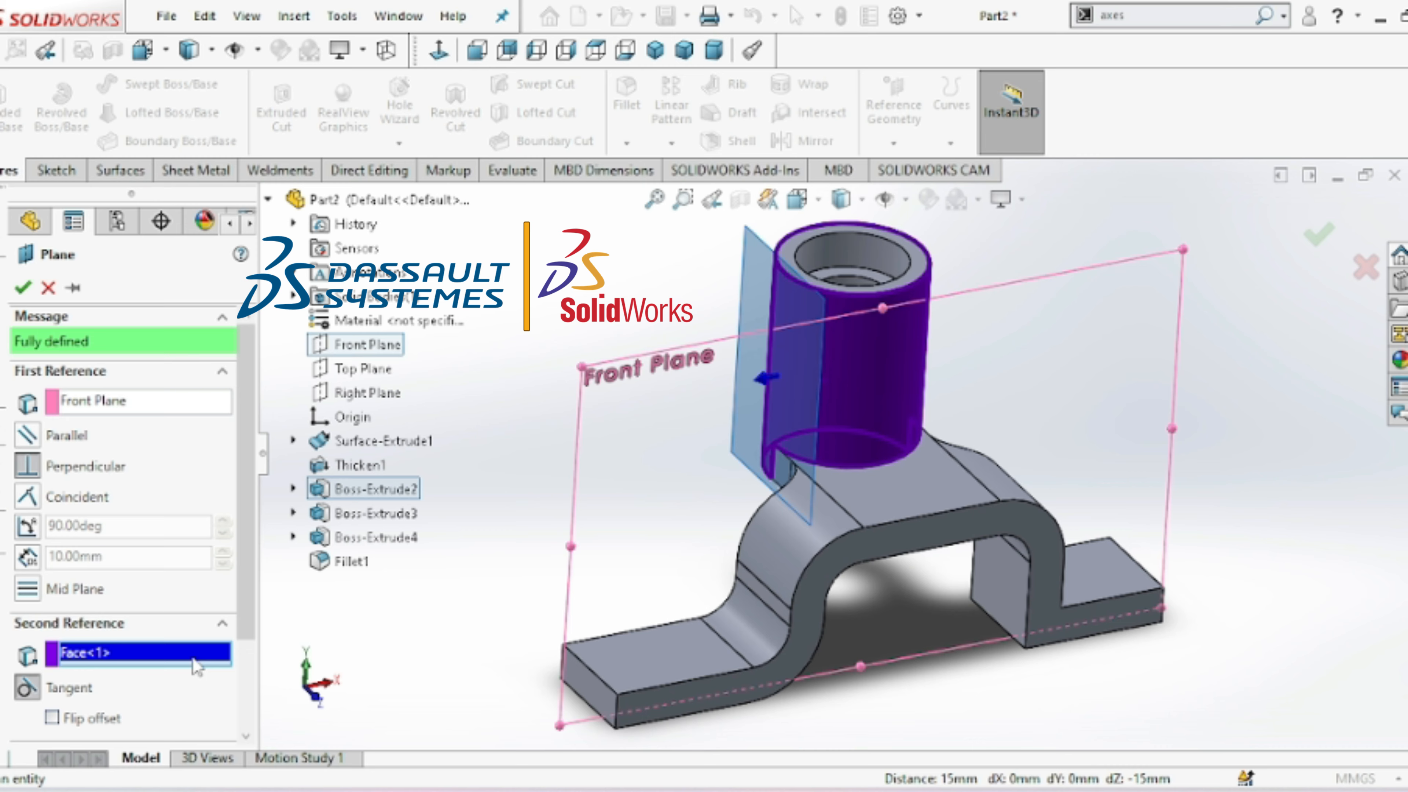
pyautogui.press('Delete')
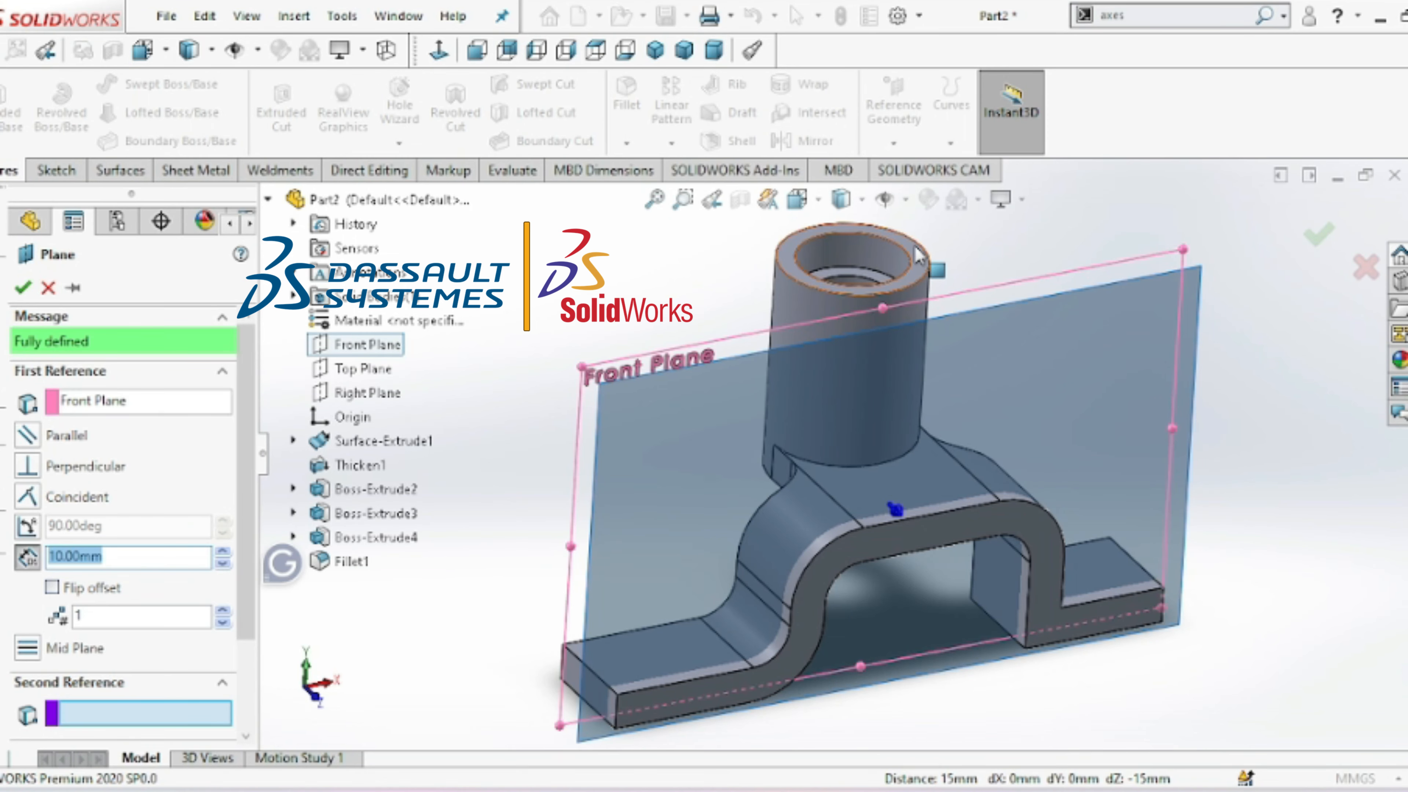
# - Show the temporary axes, use the boss's center axis as the plane's second reference, and constrain the plane at an angle to the Front Plane
pyautogui.click(1264, 25)
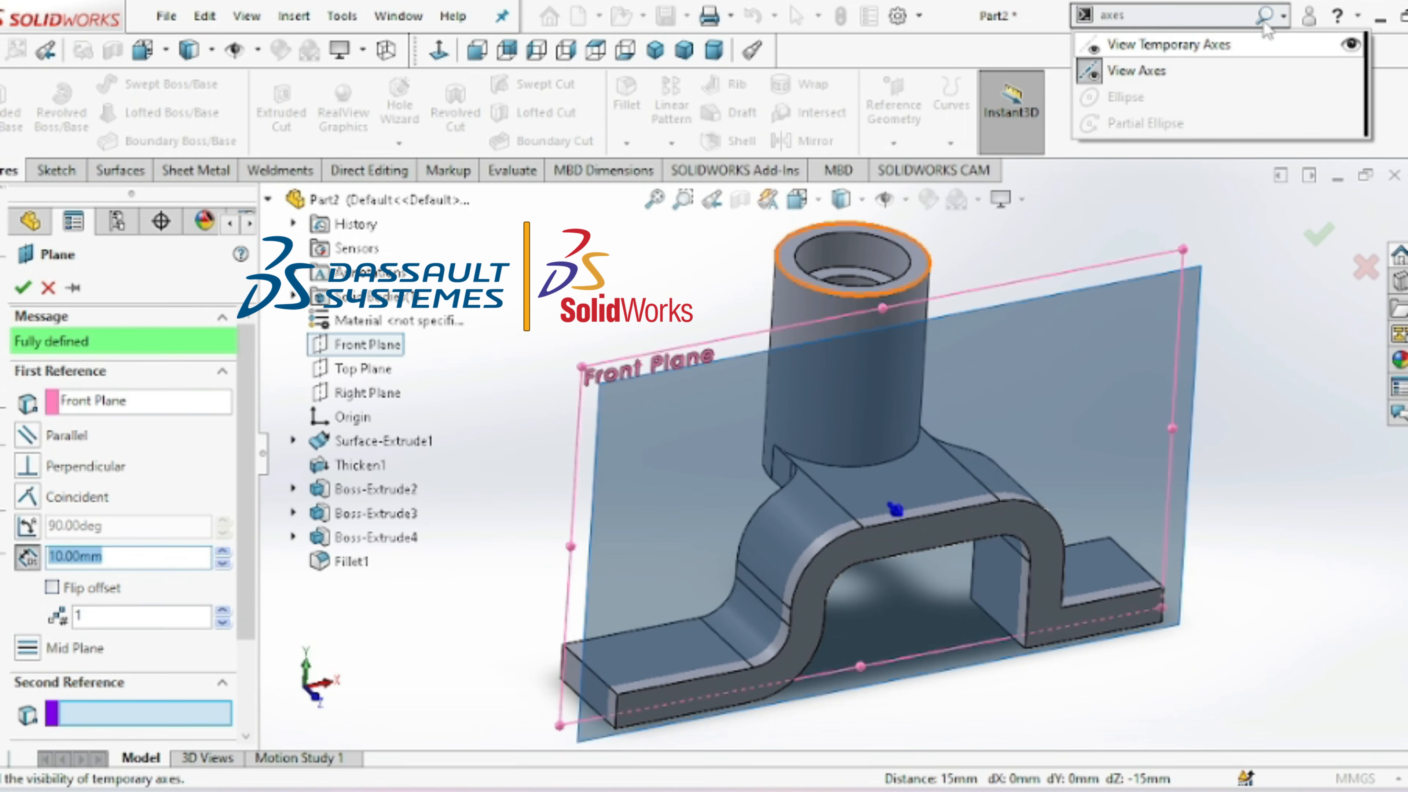
pyautogui.click(1228, 44)
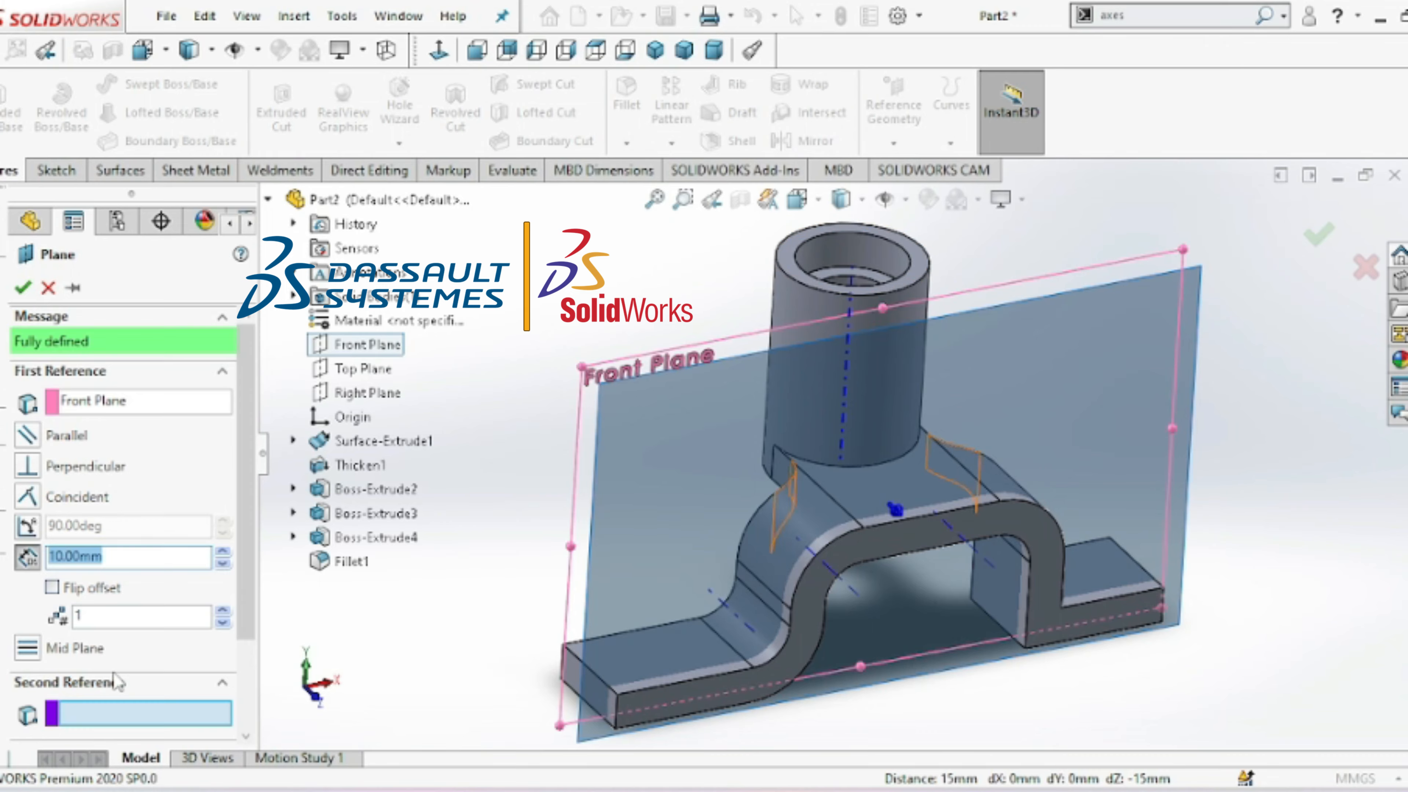
pyautogui.click(846, 374)
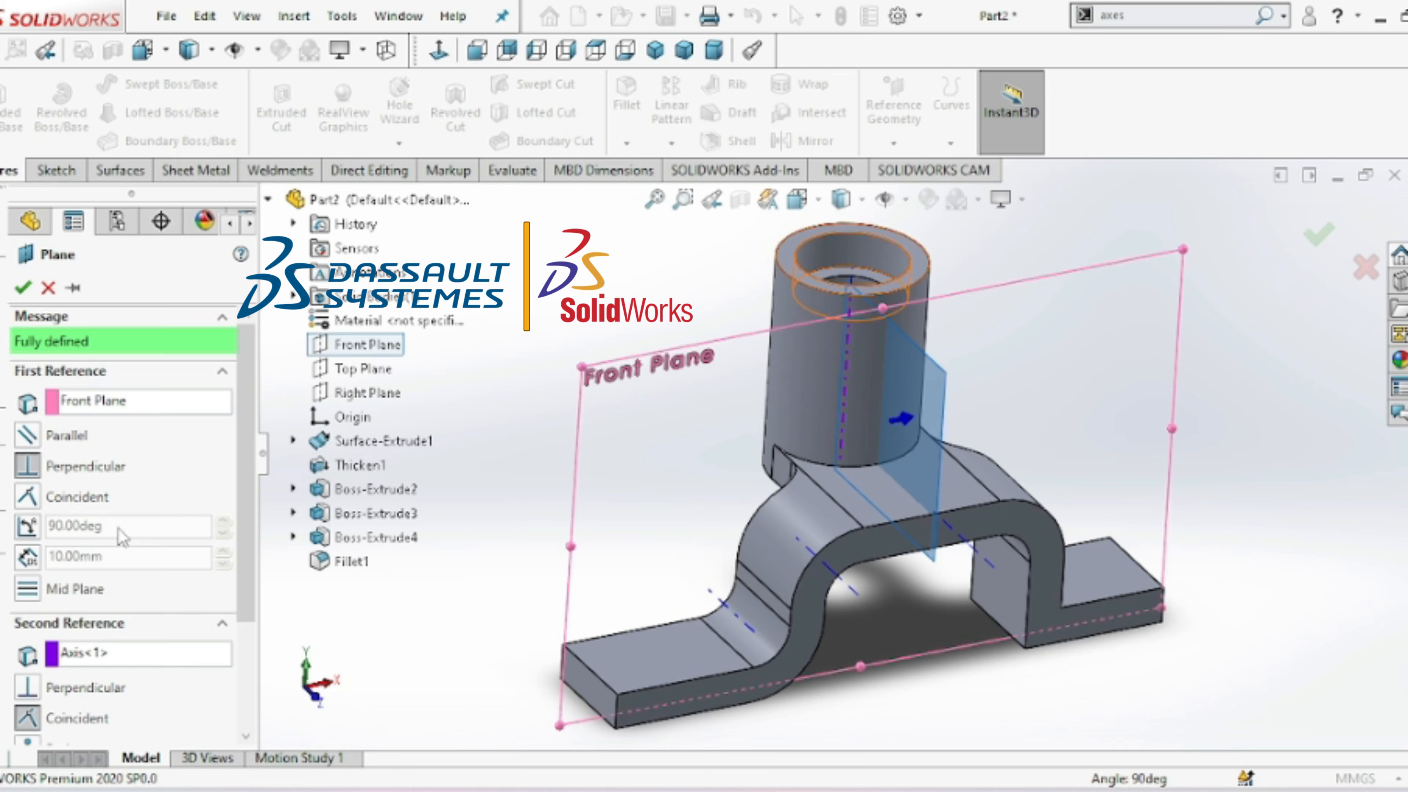
pyautogui.click(28, 526)
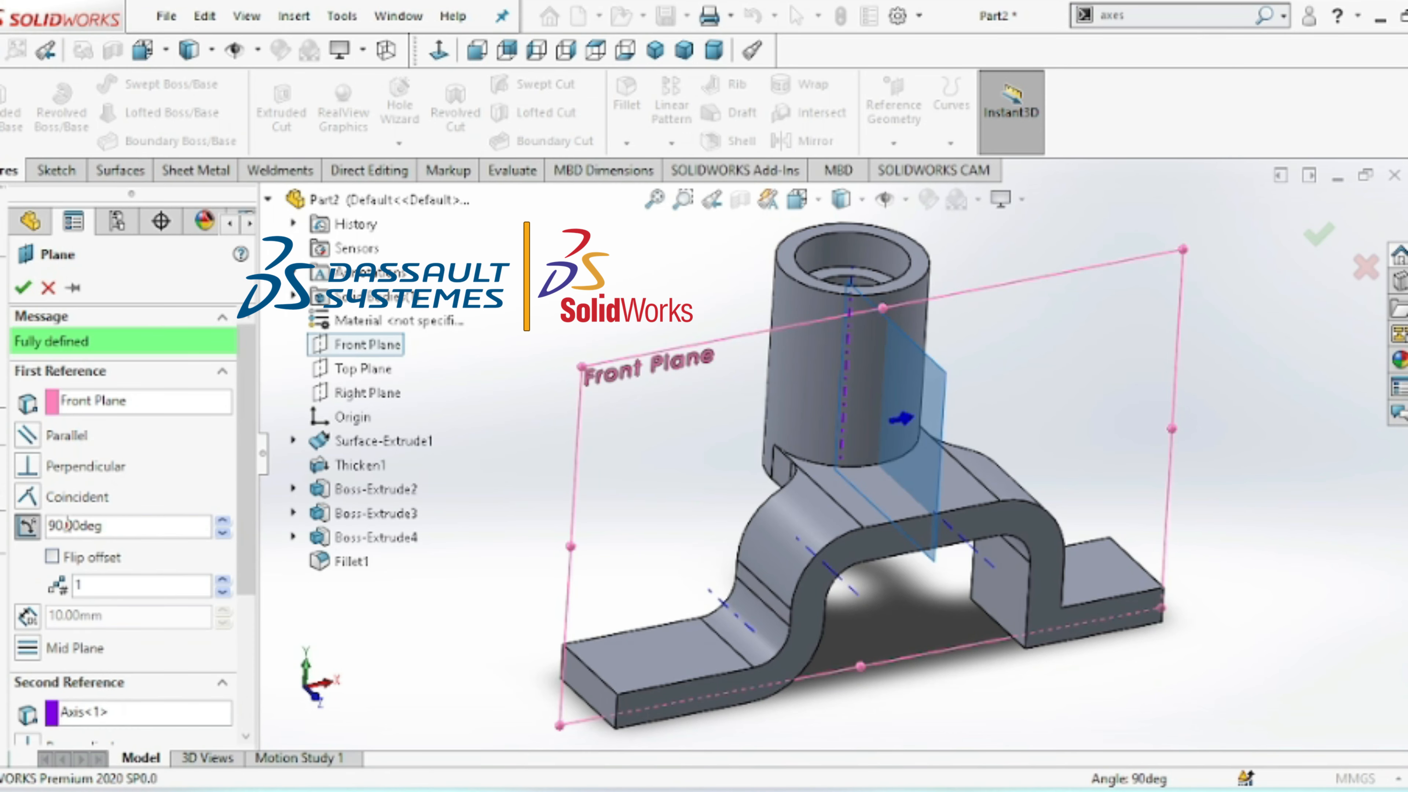
# - Try a plane angle of 45 degrees with the offset flipped and unflipped
pyautogui.doubleClick(140, 521)
pyautogui.write('45')
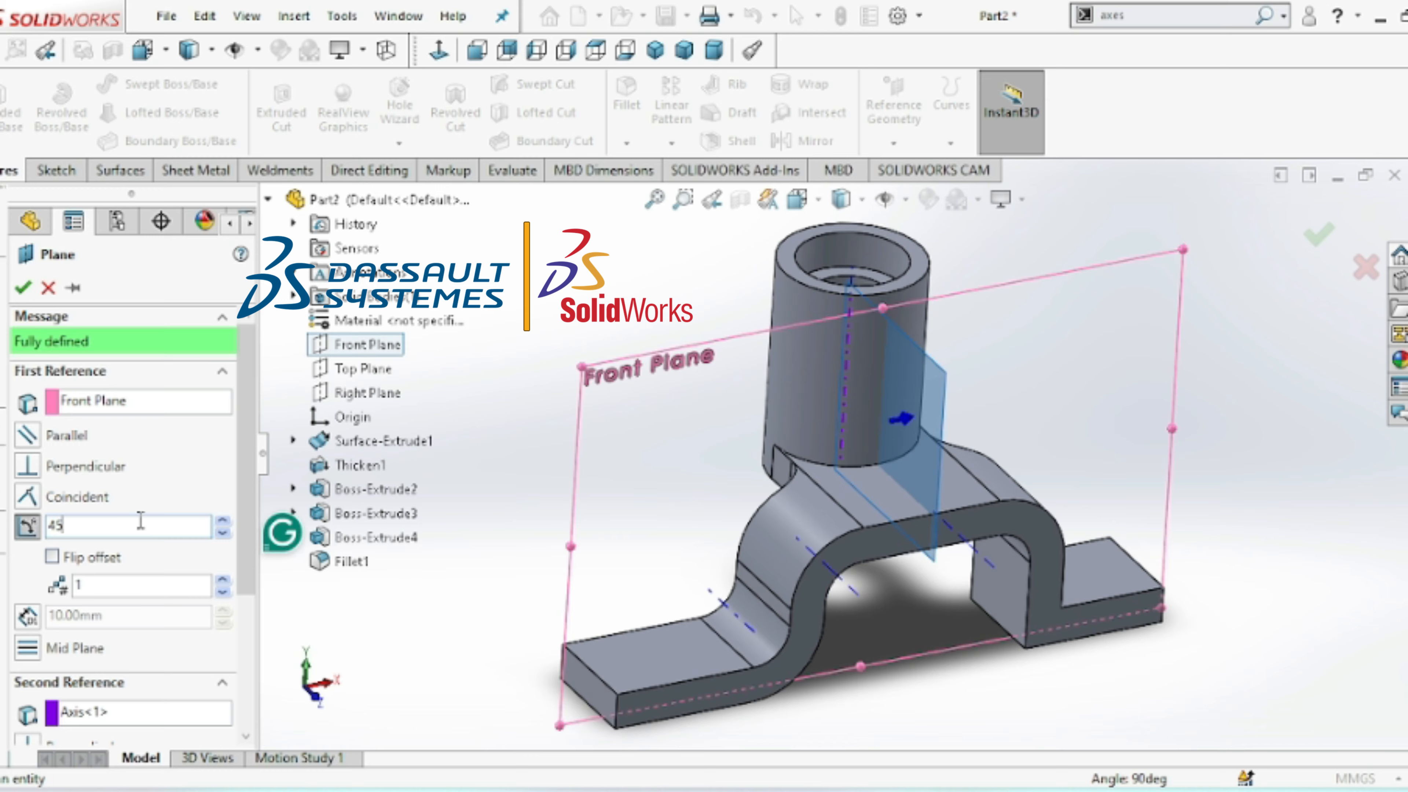
pyautogui.press('Return')
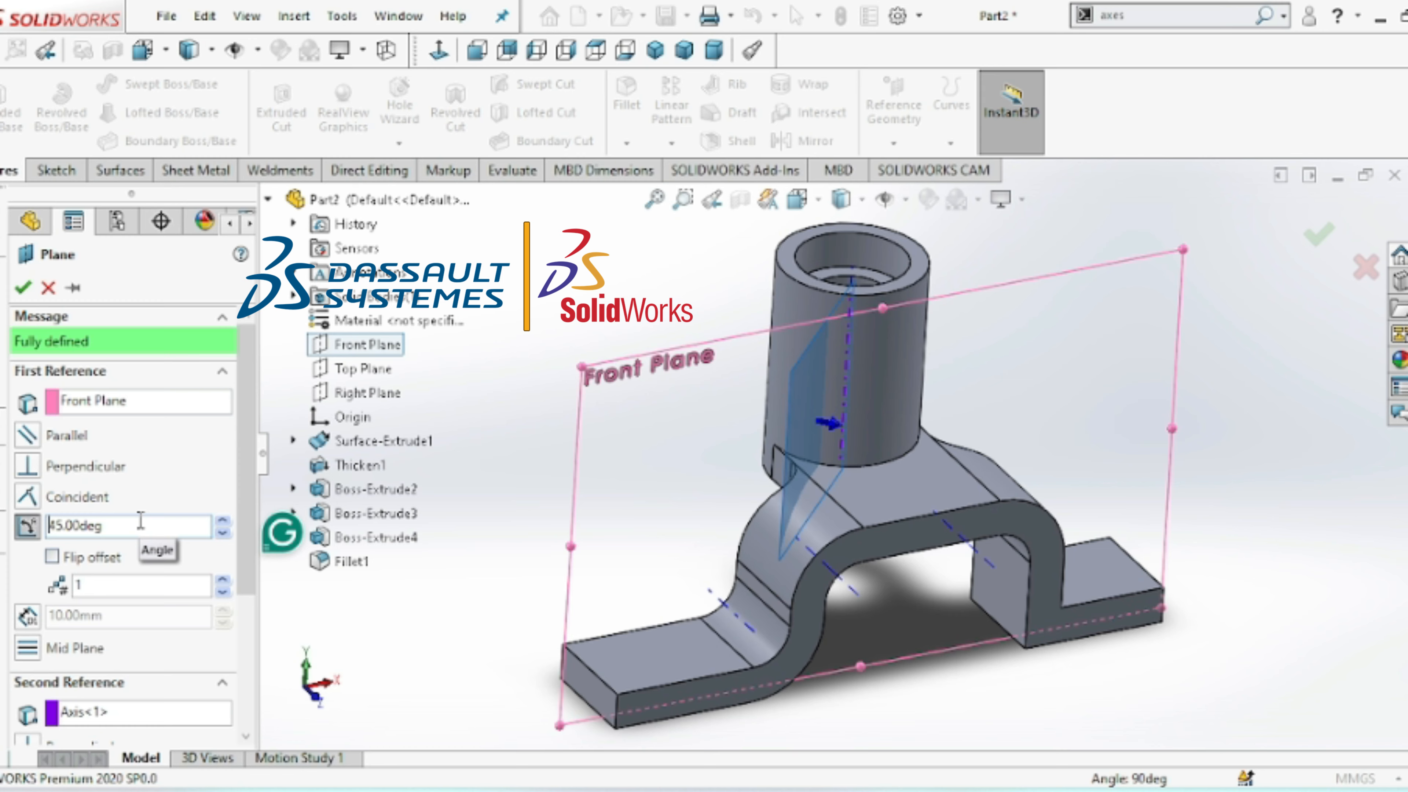
pyautogui.click(52, 557)
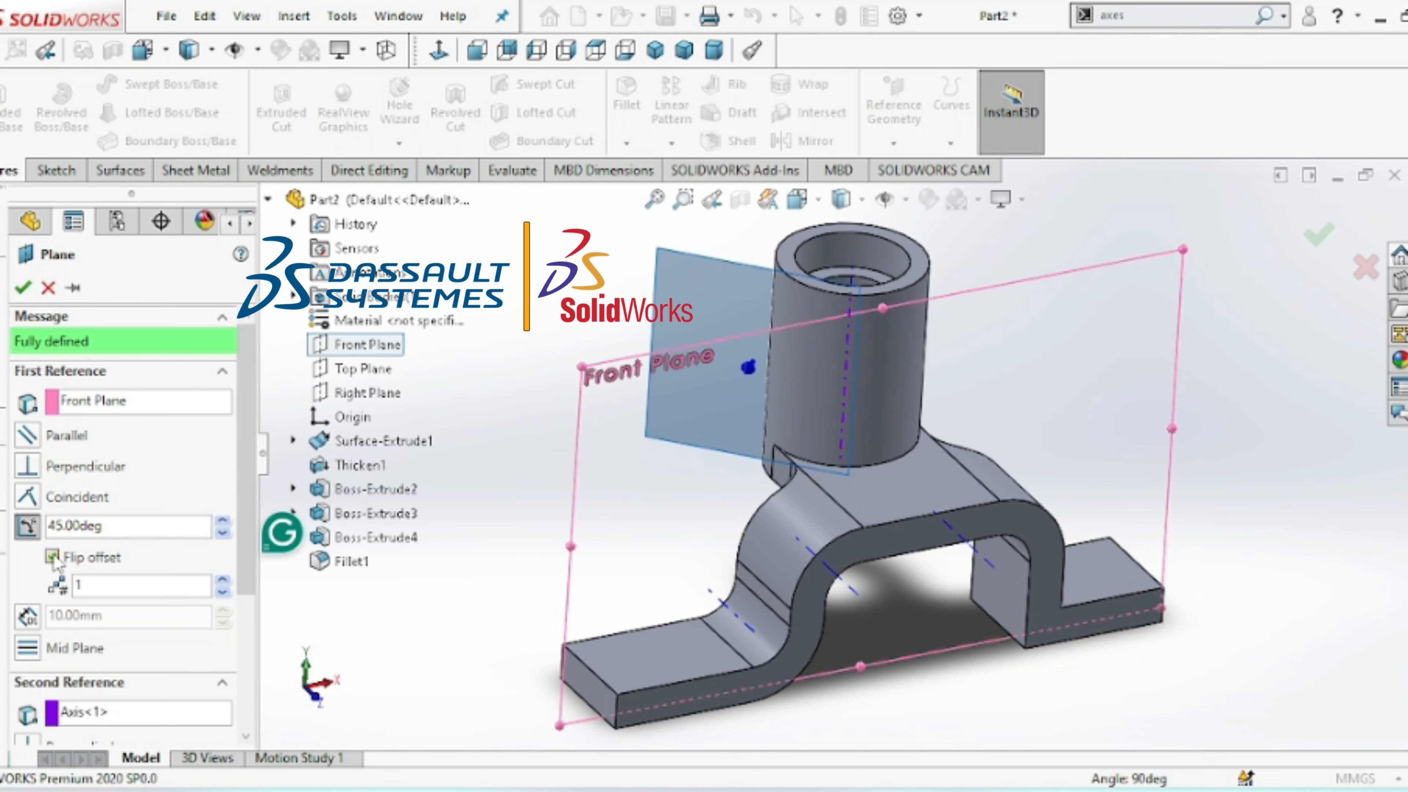
pyautogui.click(52, 557)
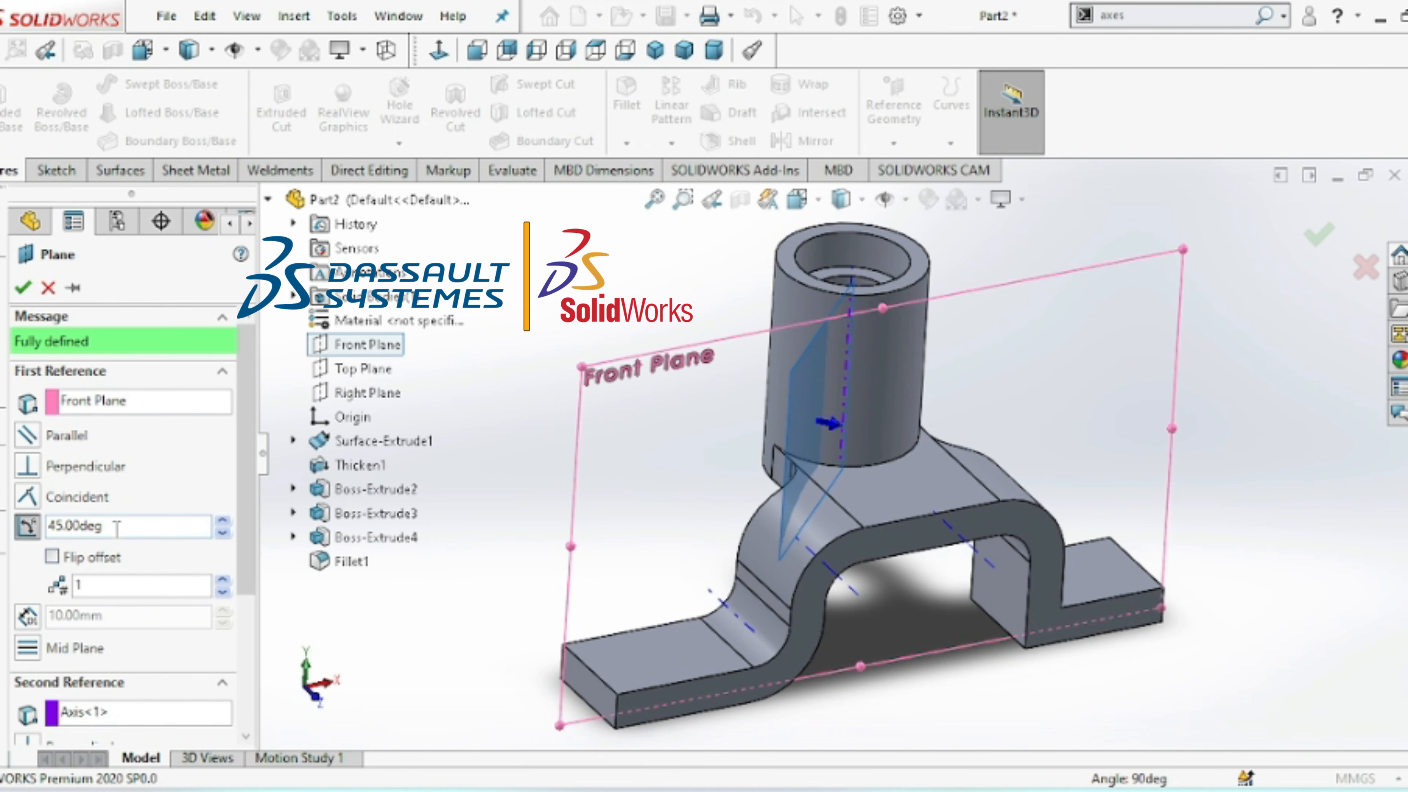
# - Set the plane's angle to the Front Plane to 135 degrees and create the plane through the boss axis
pyautogui.click(69, 527)
pyautogui.press('BackSpace')
pyautogui.press('BackSpace')
pyautogui.press('BackSpace')
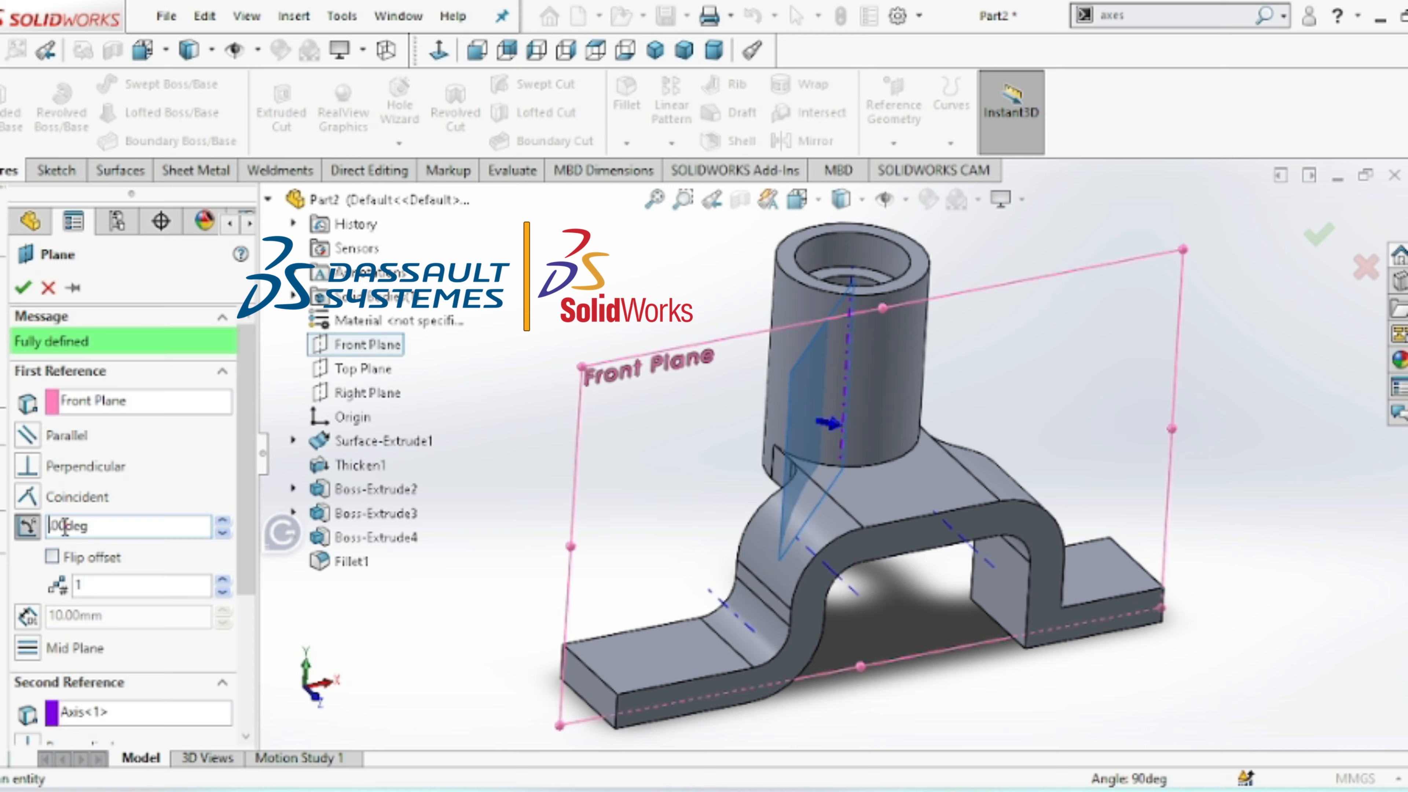
pyautogui.write('135.')
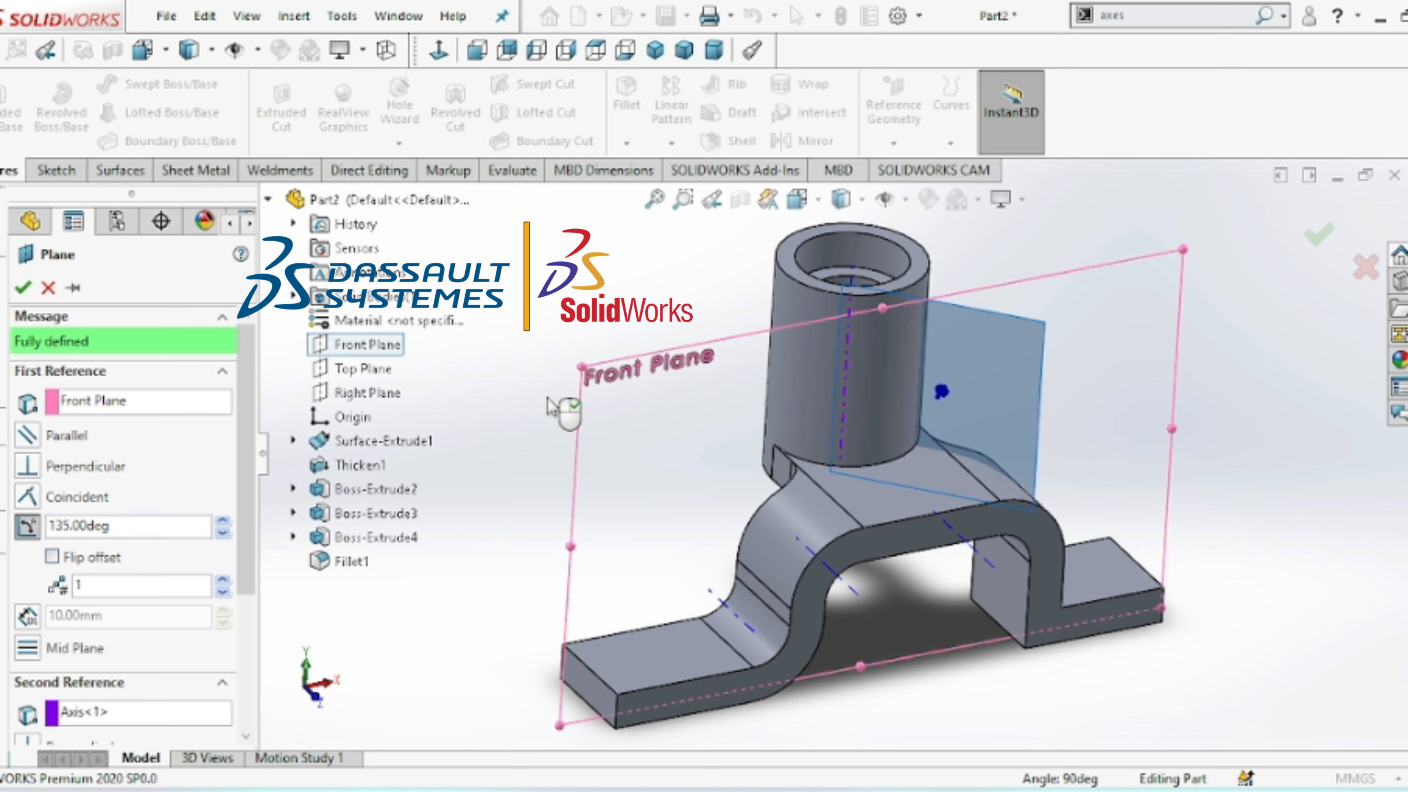
pyautogui.press('Down')
pyautogui.press('Down')
pyautogui.press('Down')
pyautogui.press('Down')
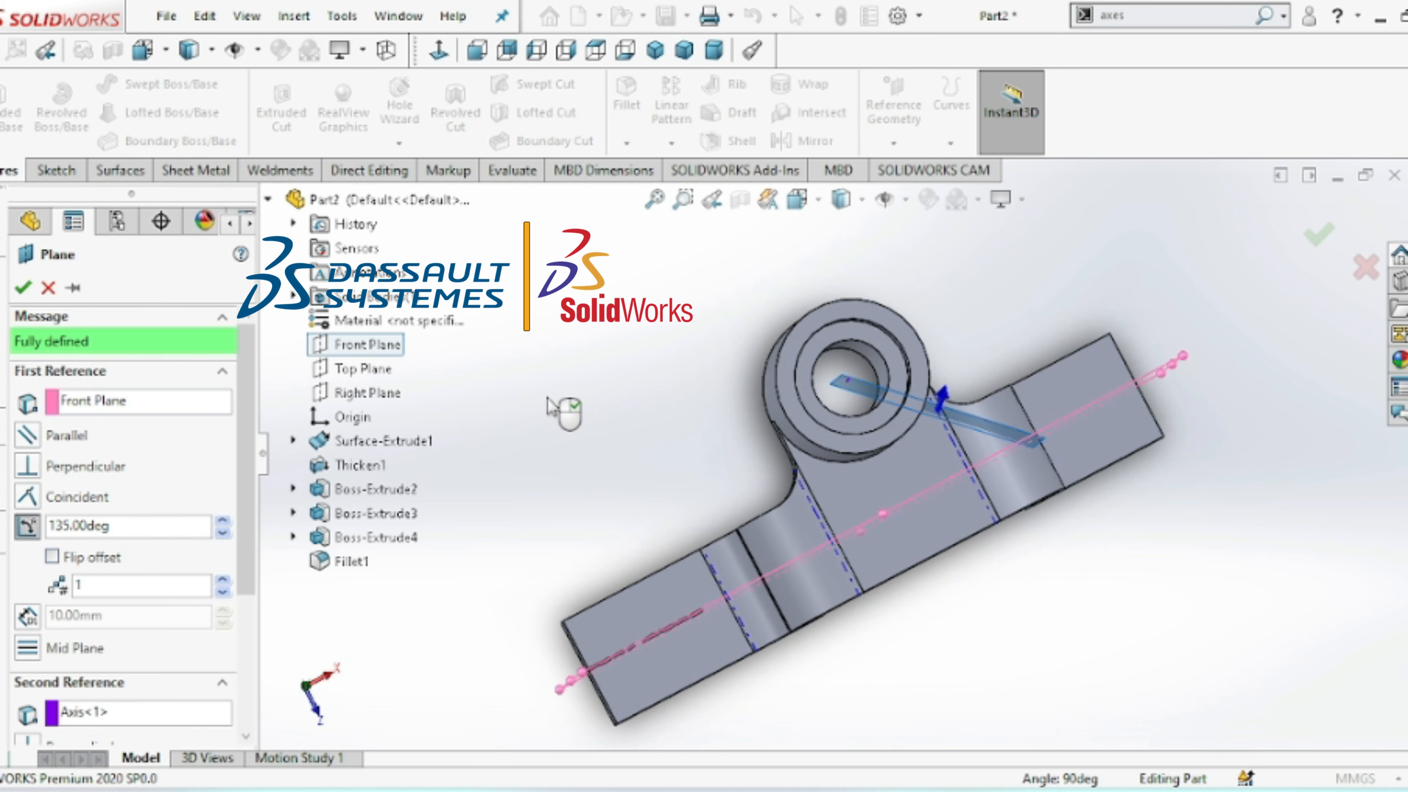
pyautogui.press('Up')
pyautogui.press('Up')
pyautogui.press('Up')
pyautogui.press('Up')
pyautogui.press('Up')
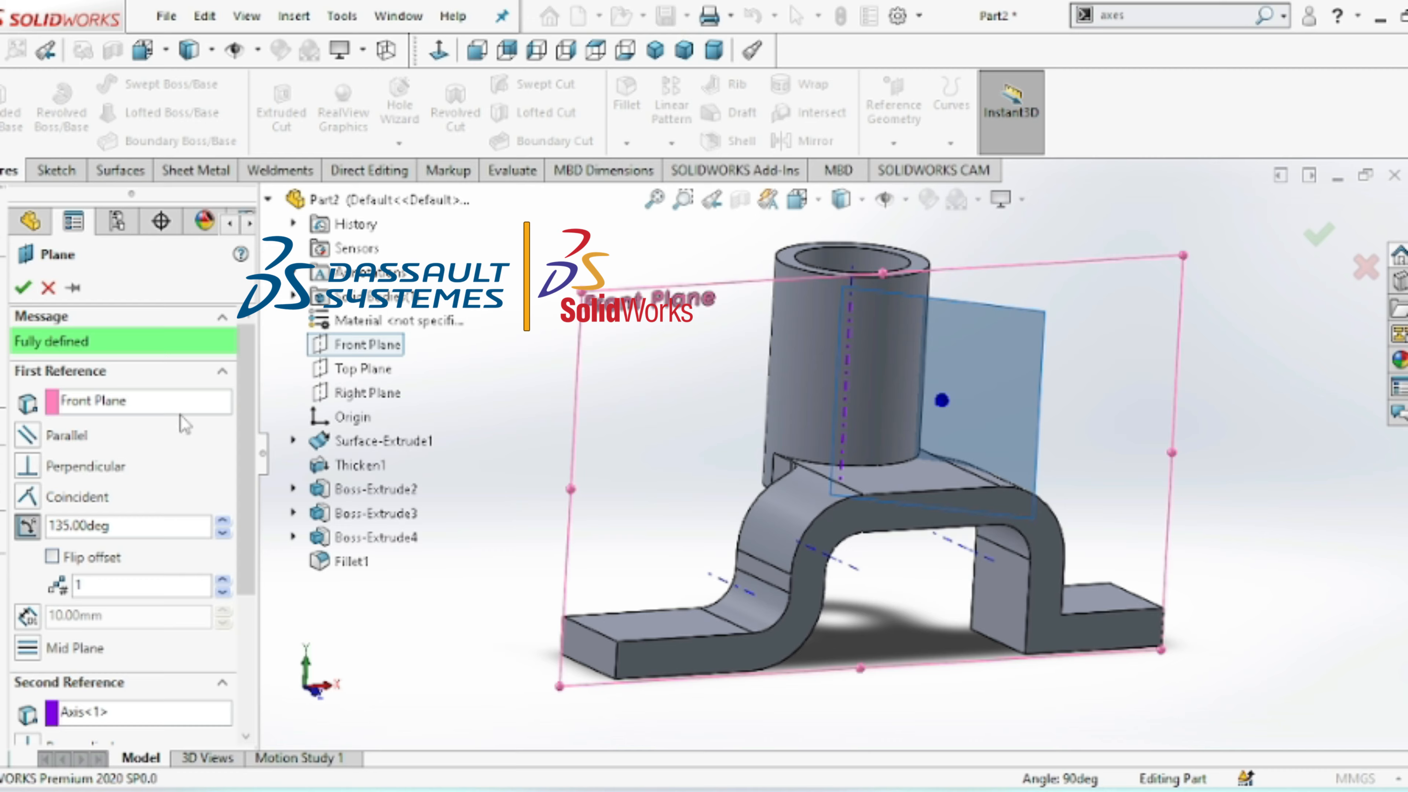
pyautogui.click(23, 288)
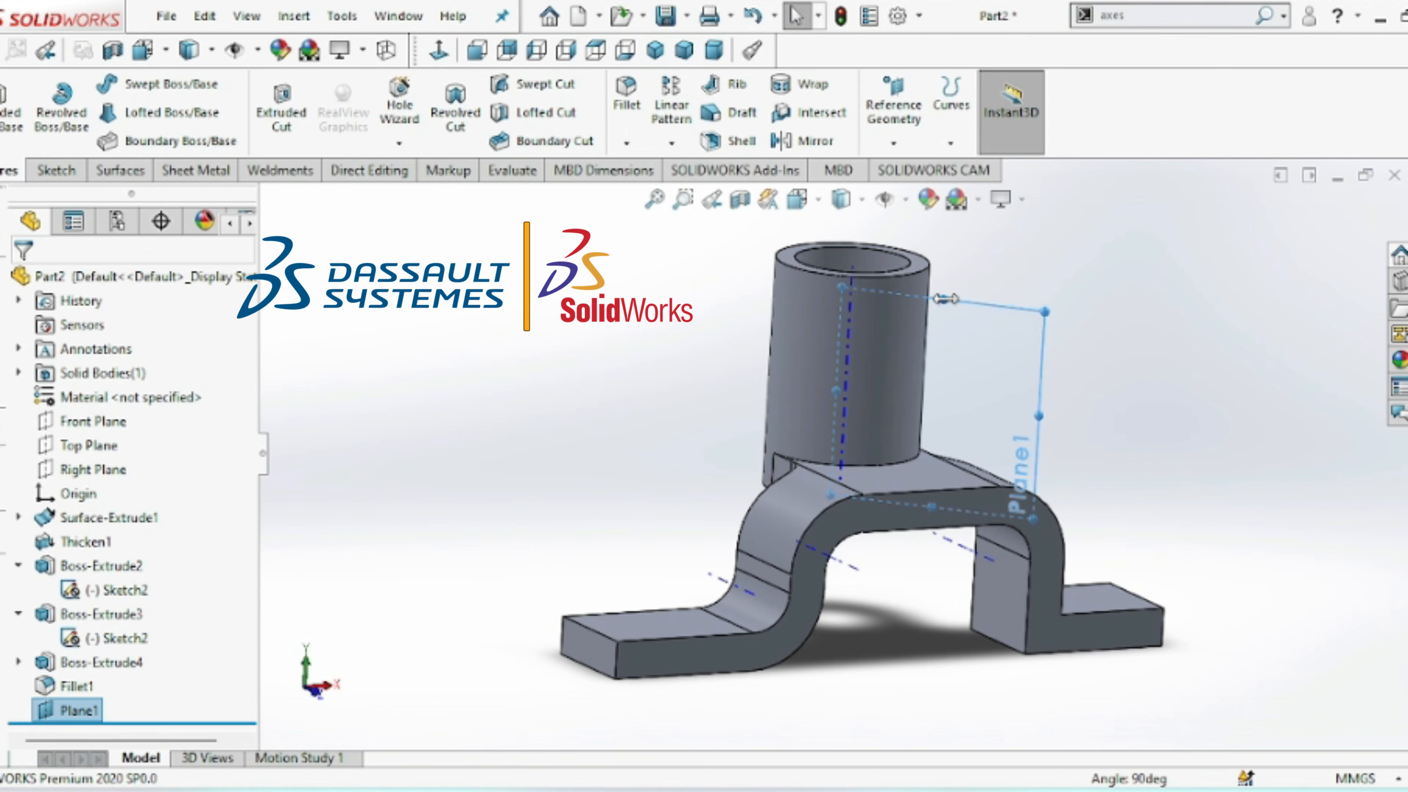
# - Stretch the angled plane's upper edge above the top of the boss and start a sketch on that plane
pyautogui.moveTo(945, 306); pyautogui.dragTo(945, 240)
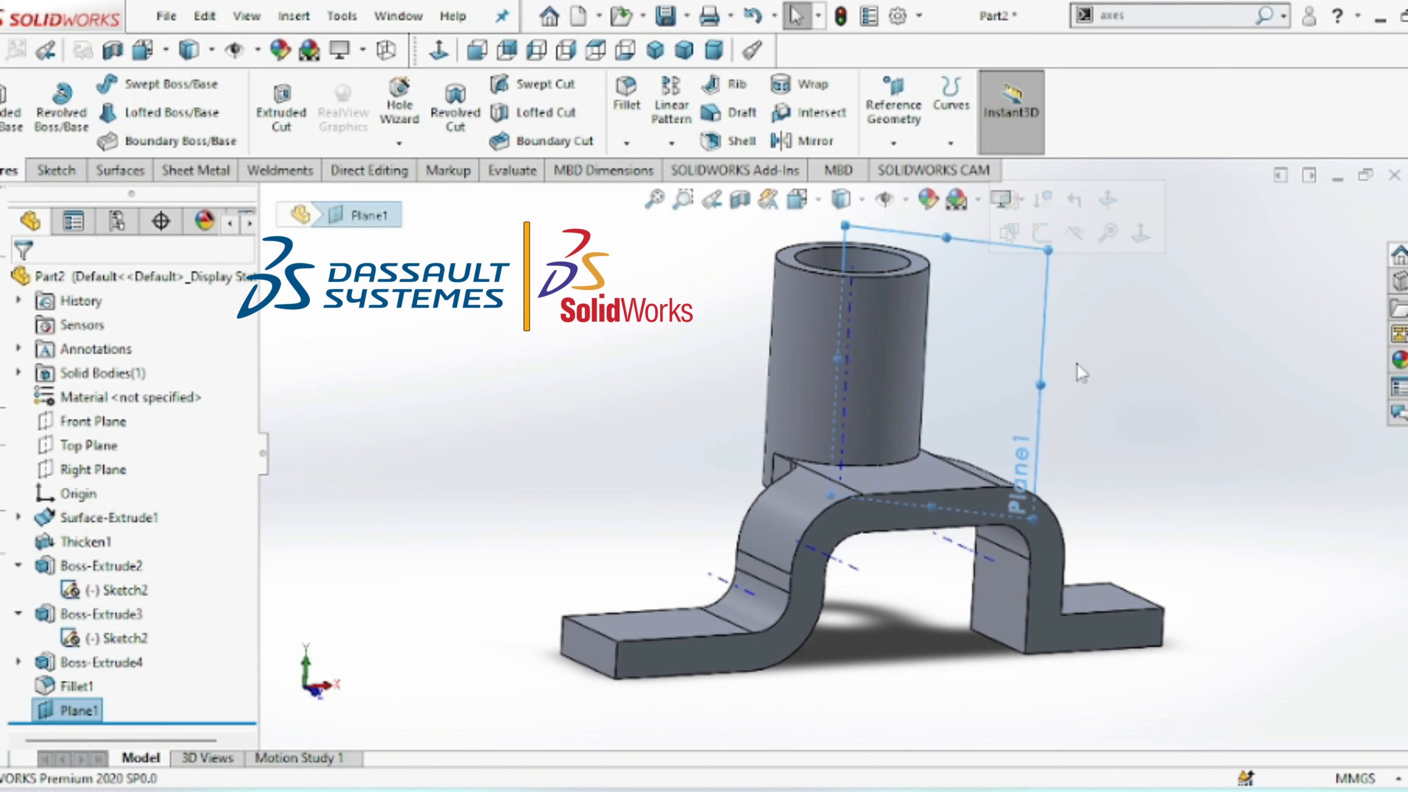
pyautogui.click(1041, 384)
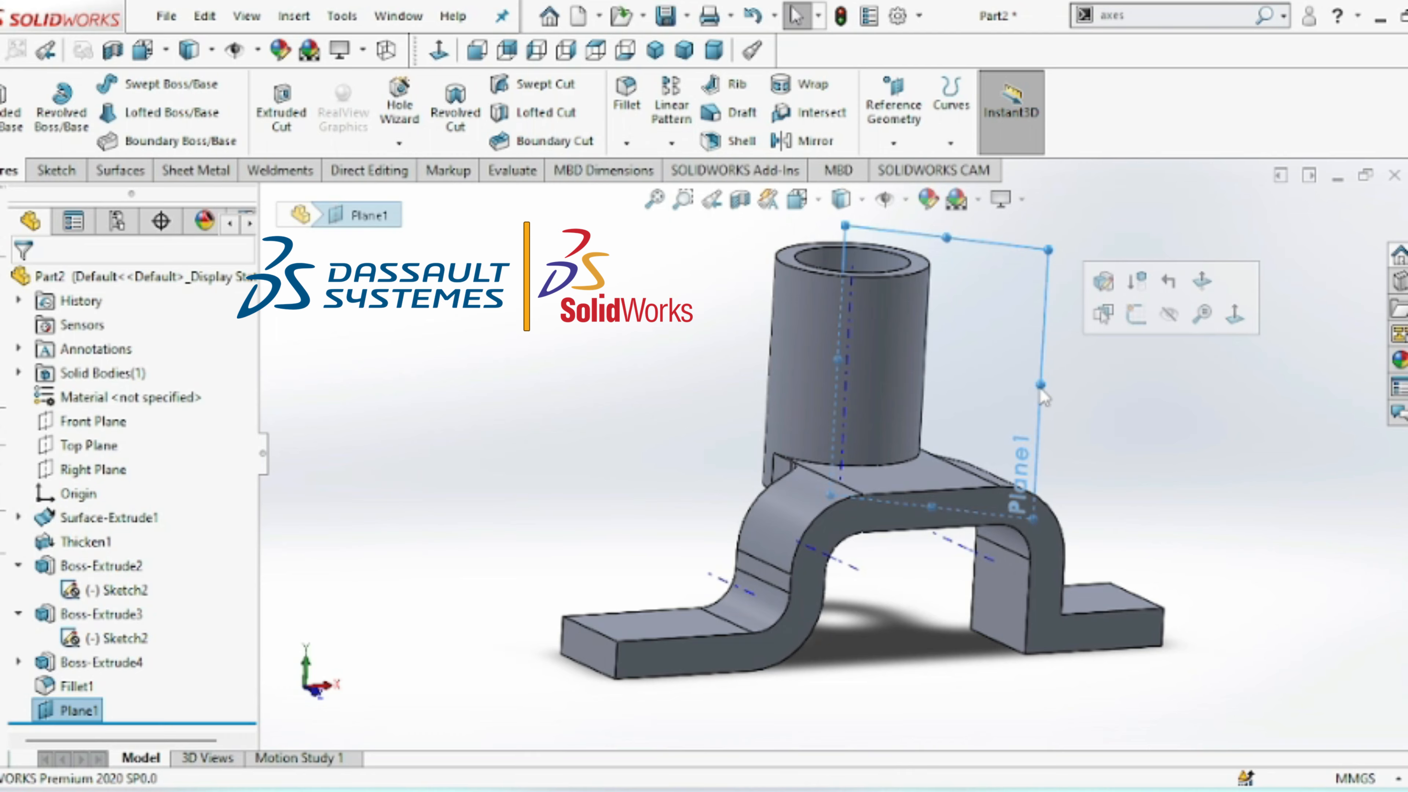
pyautogui.click(1041, 388)
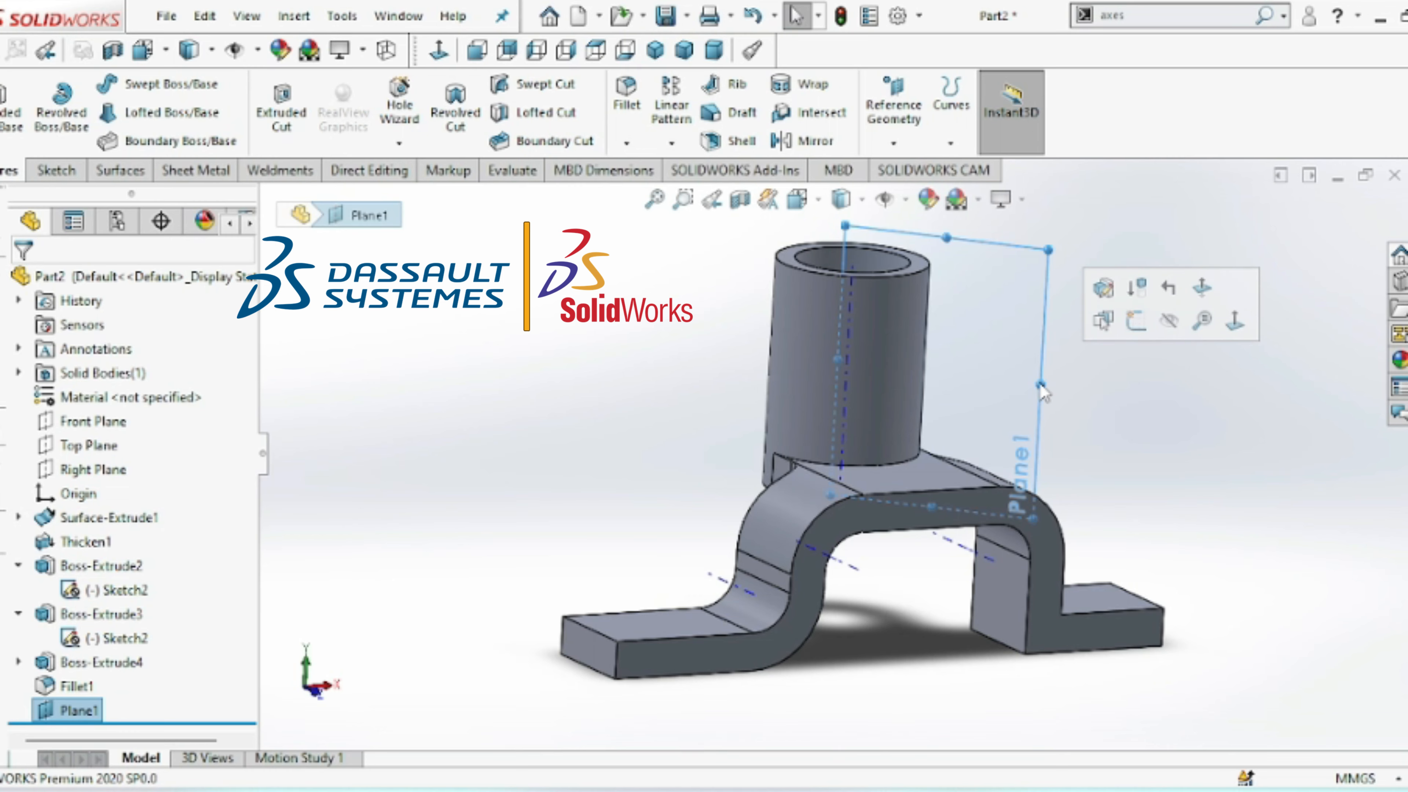
pyautogui.click(1136, 321)
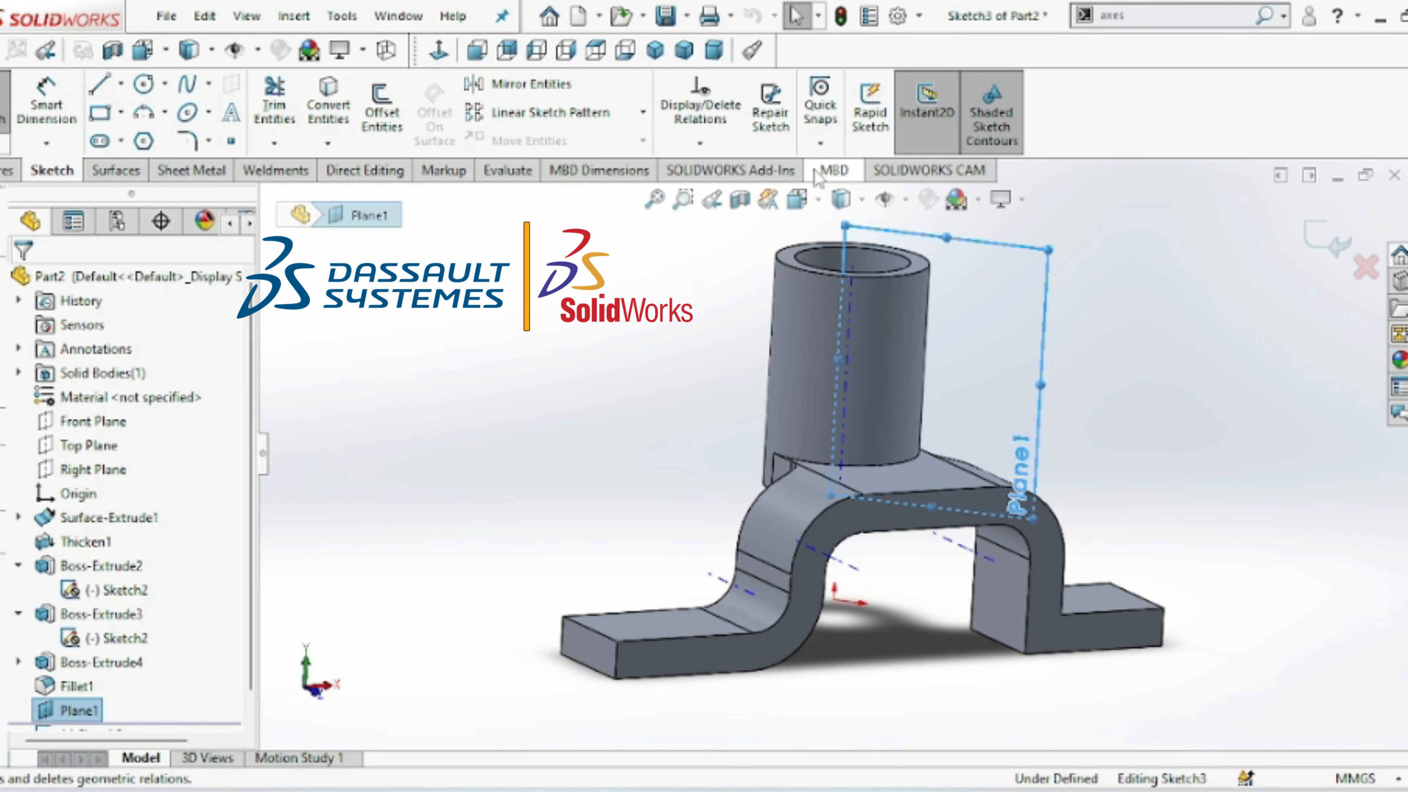
# - Orient the model to a side view and sketch a corner rectangle outward and downward from the boss's upper outer corner
pyautogui.press('space')
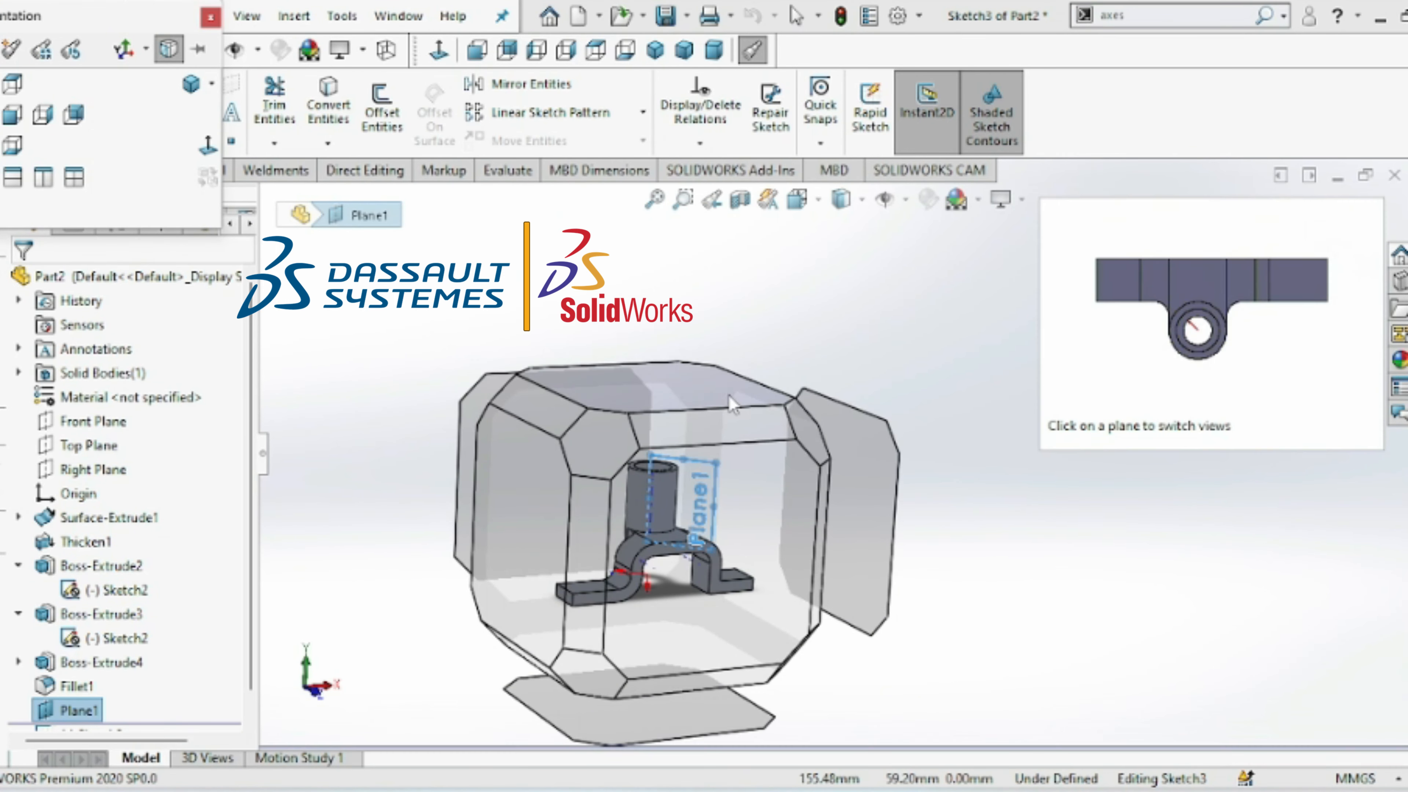
pyautogui.click(601, 514)
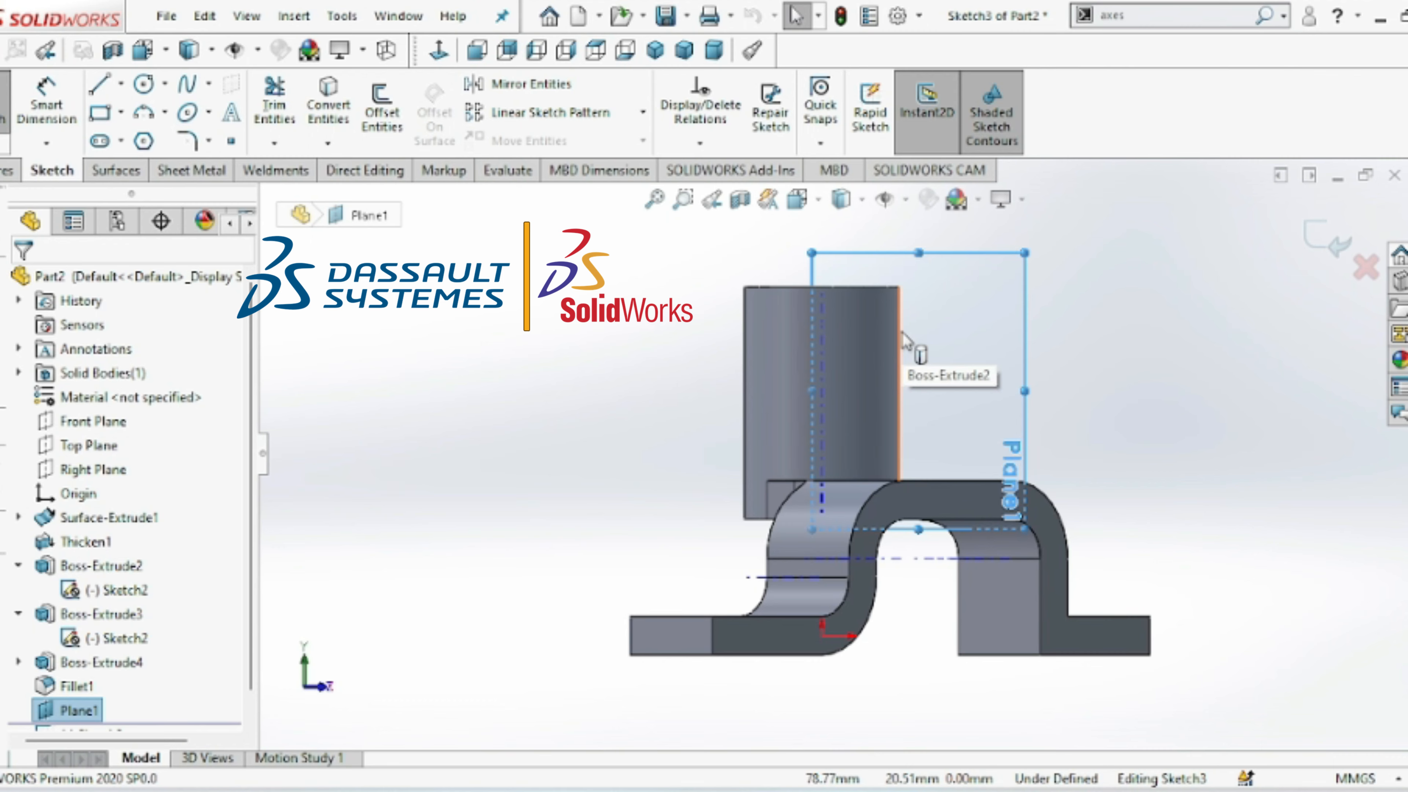
pyautogui.click(100, 113)
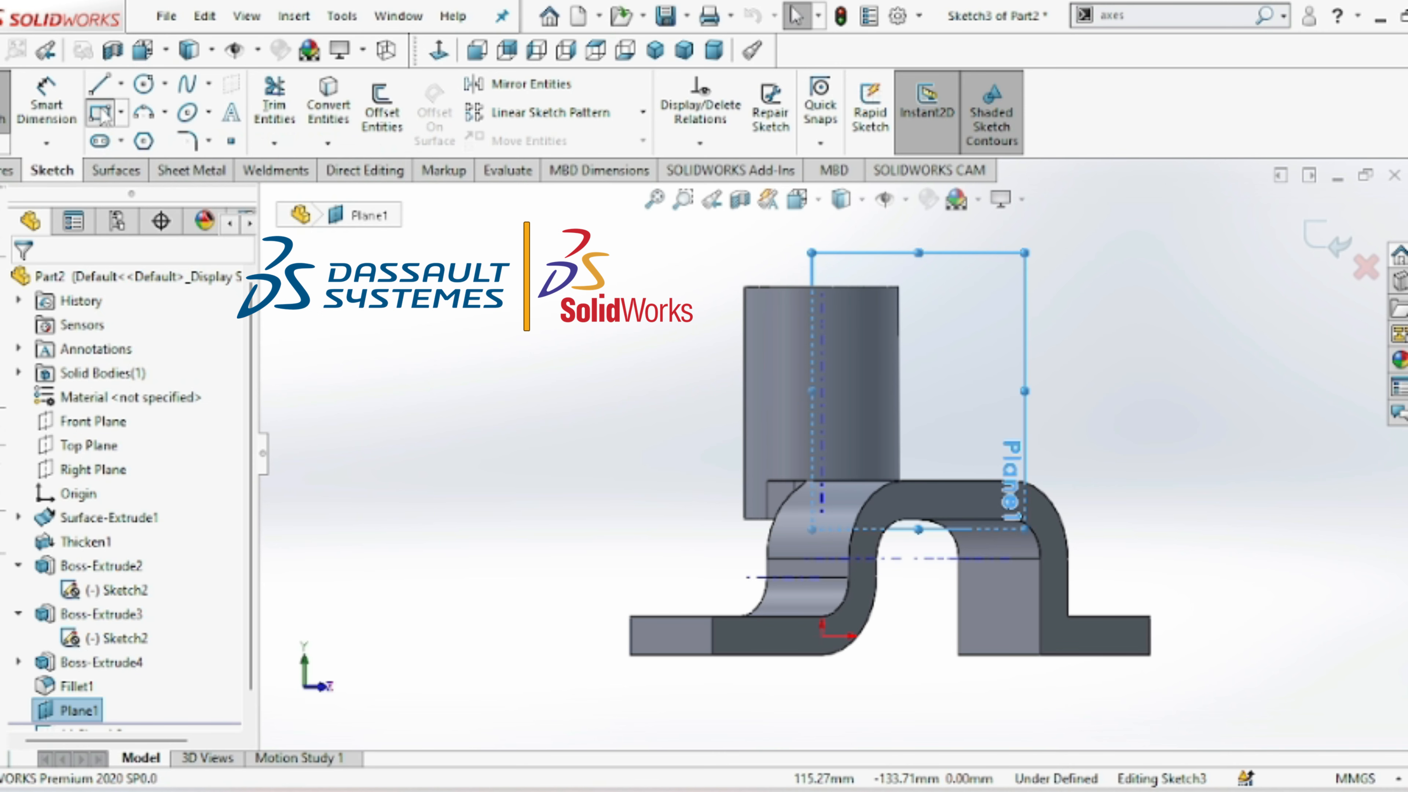
pyautogui.click(898, 286)
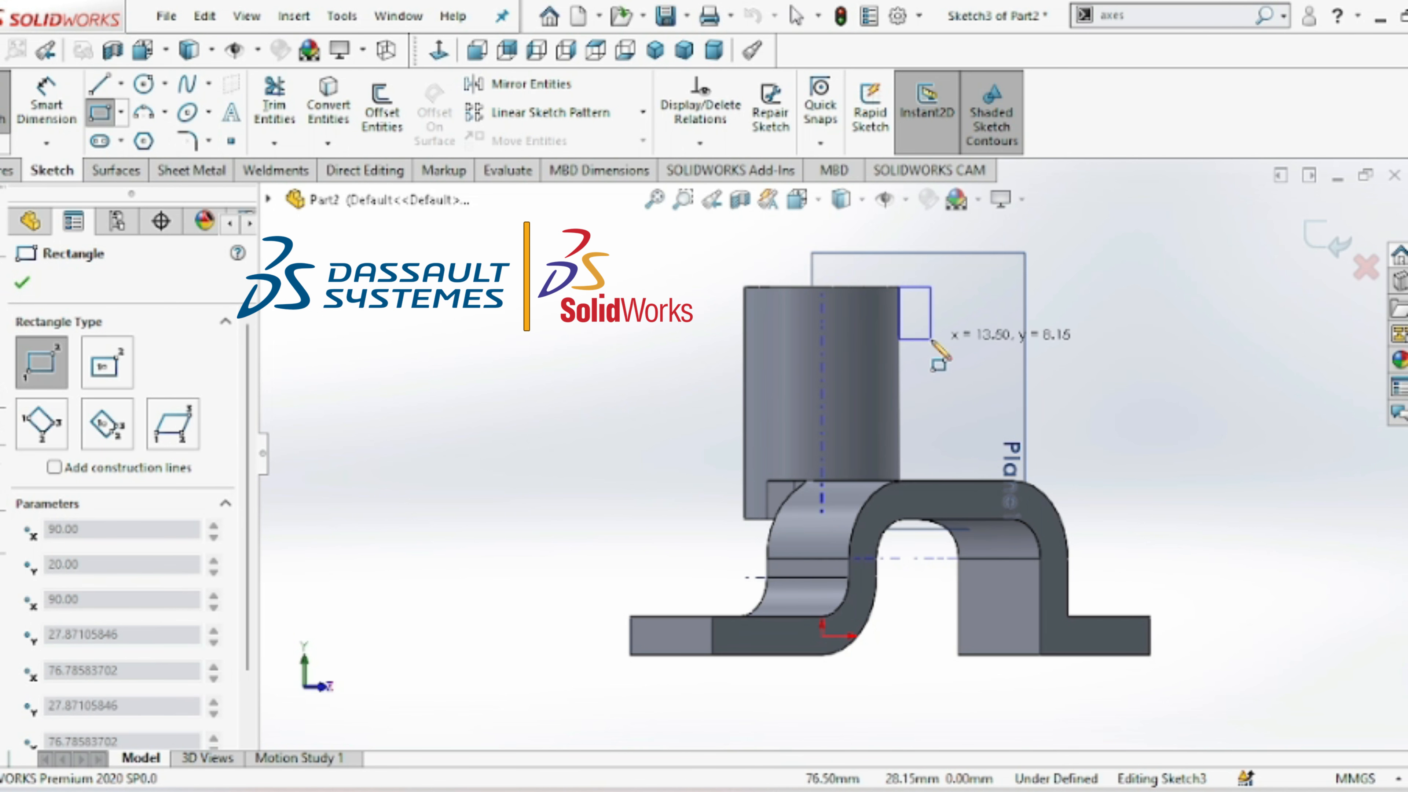
pyautogui.click(951, 362)
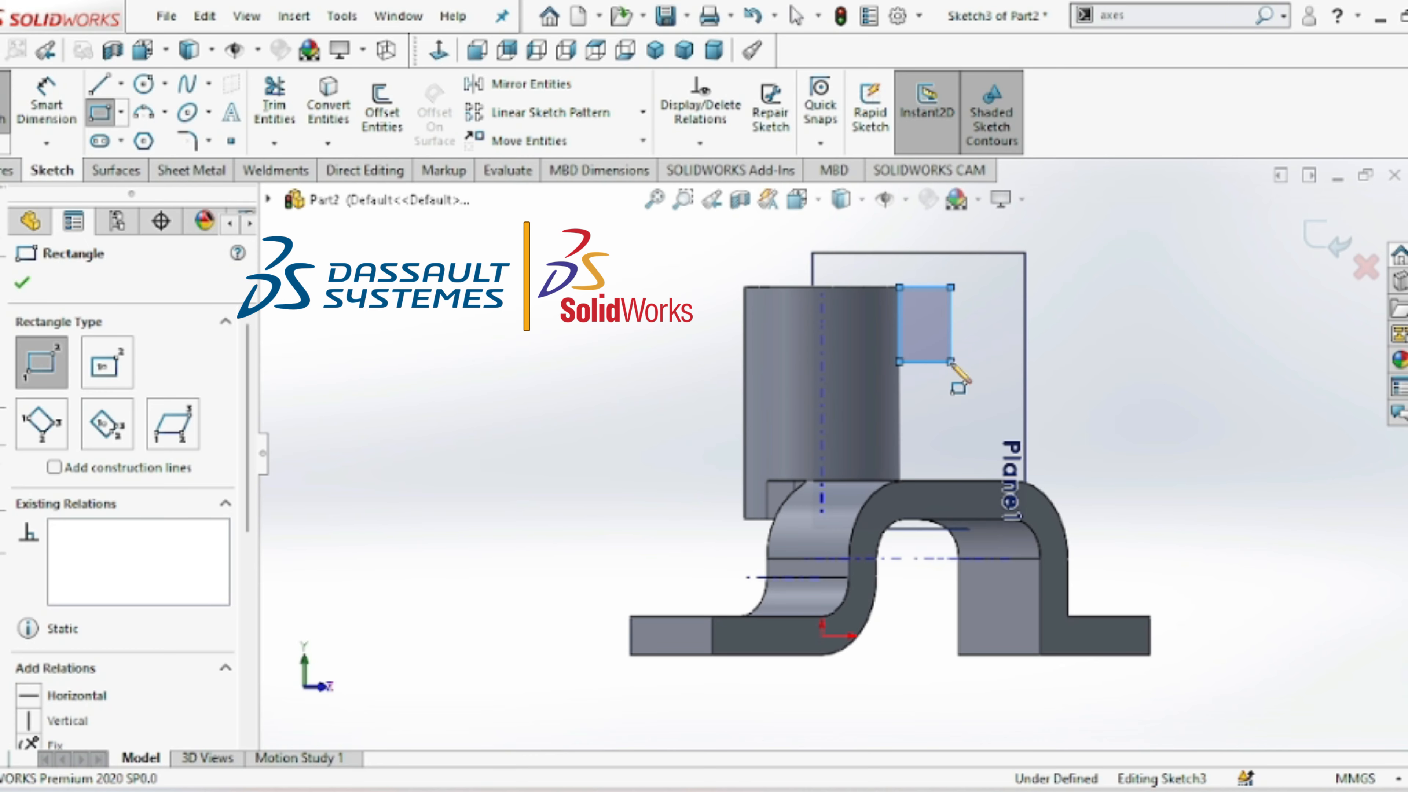
# - Dimension the rectangle's outer vertical side at 10 mm
pyautogui.click(46, 105)
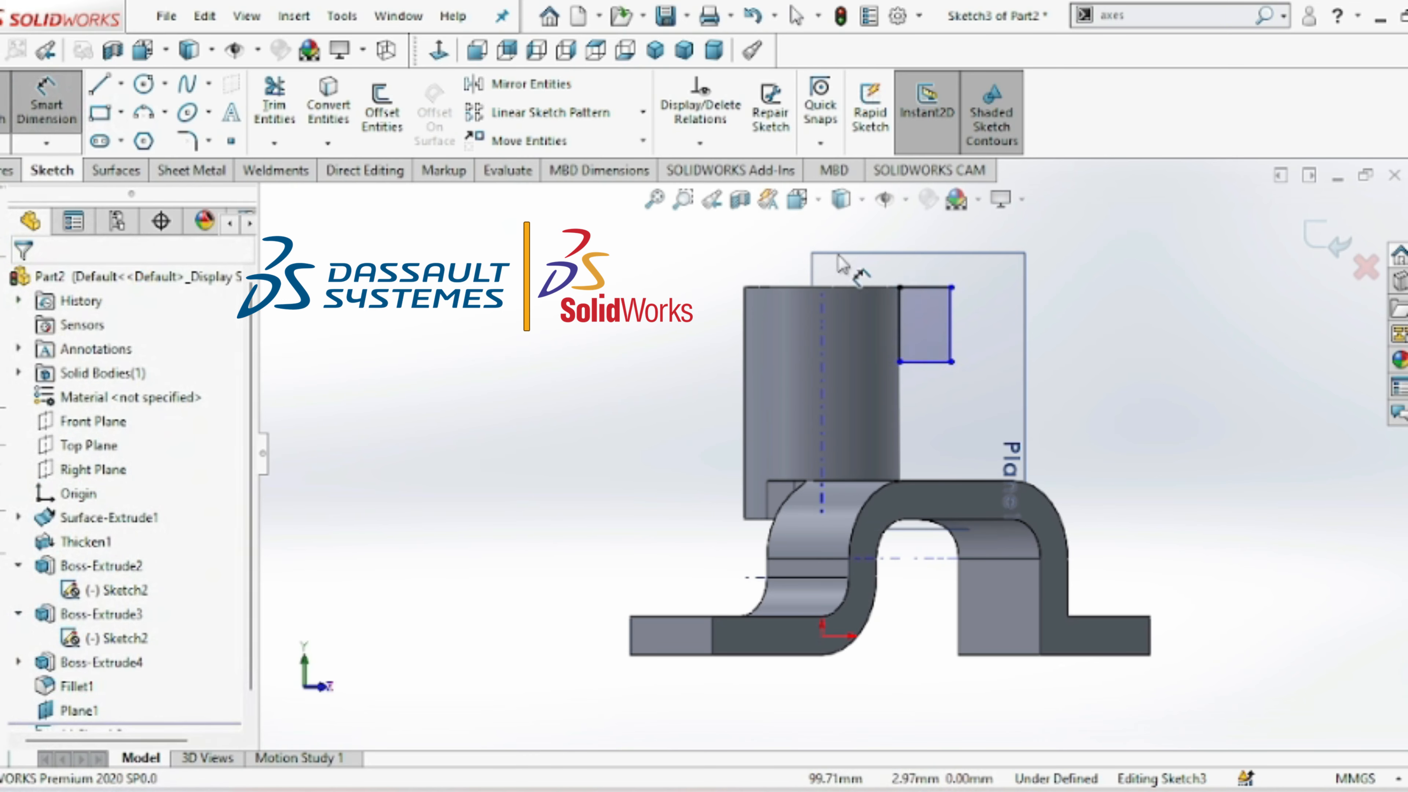
pyautogui.click(951, 325)
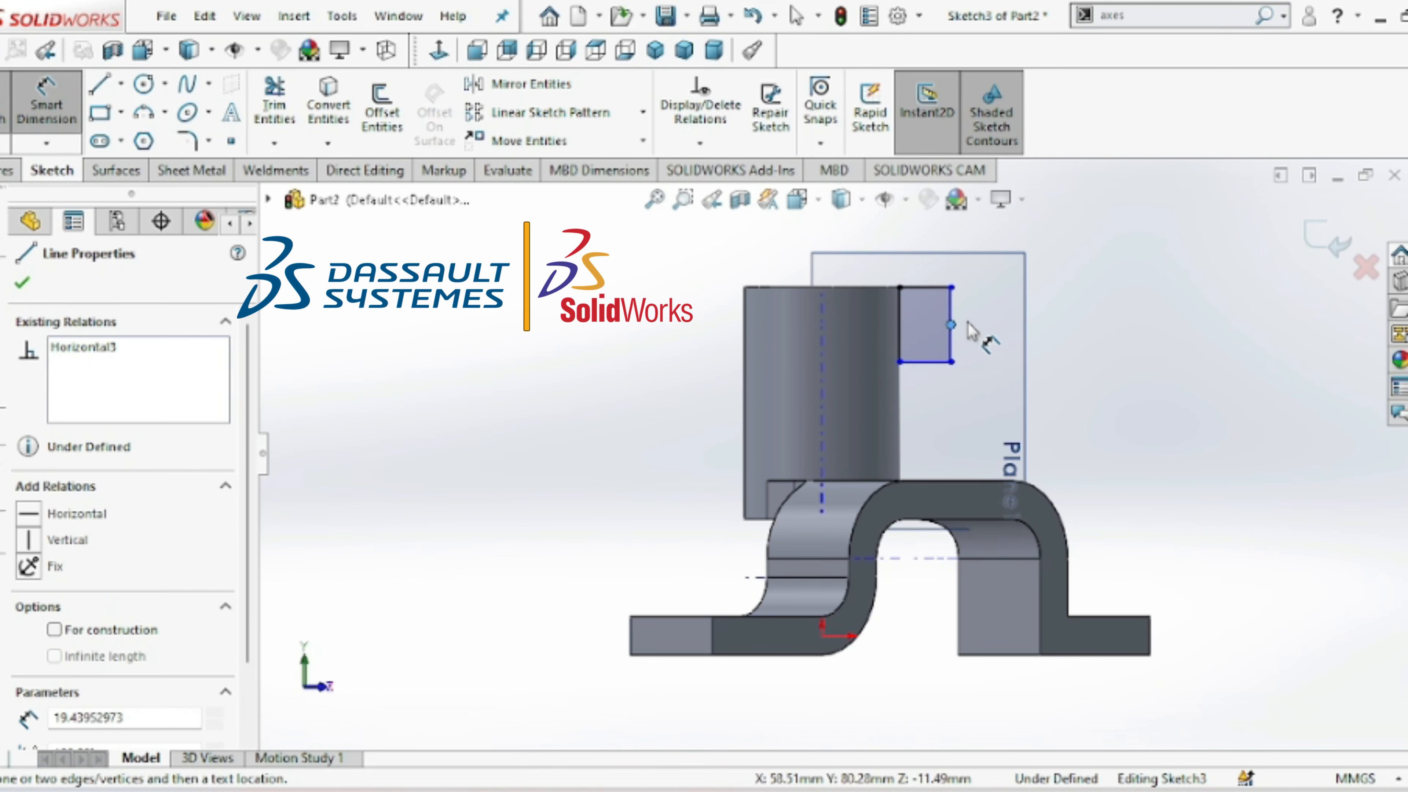
pyautogui.click(951, 326)
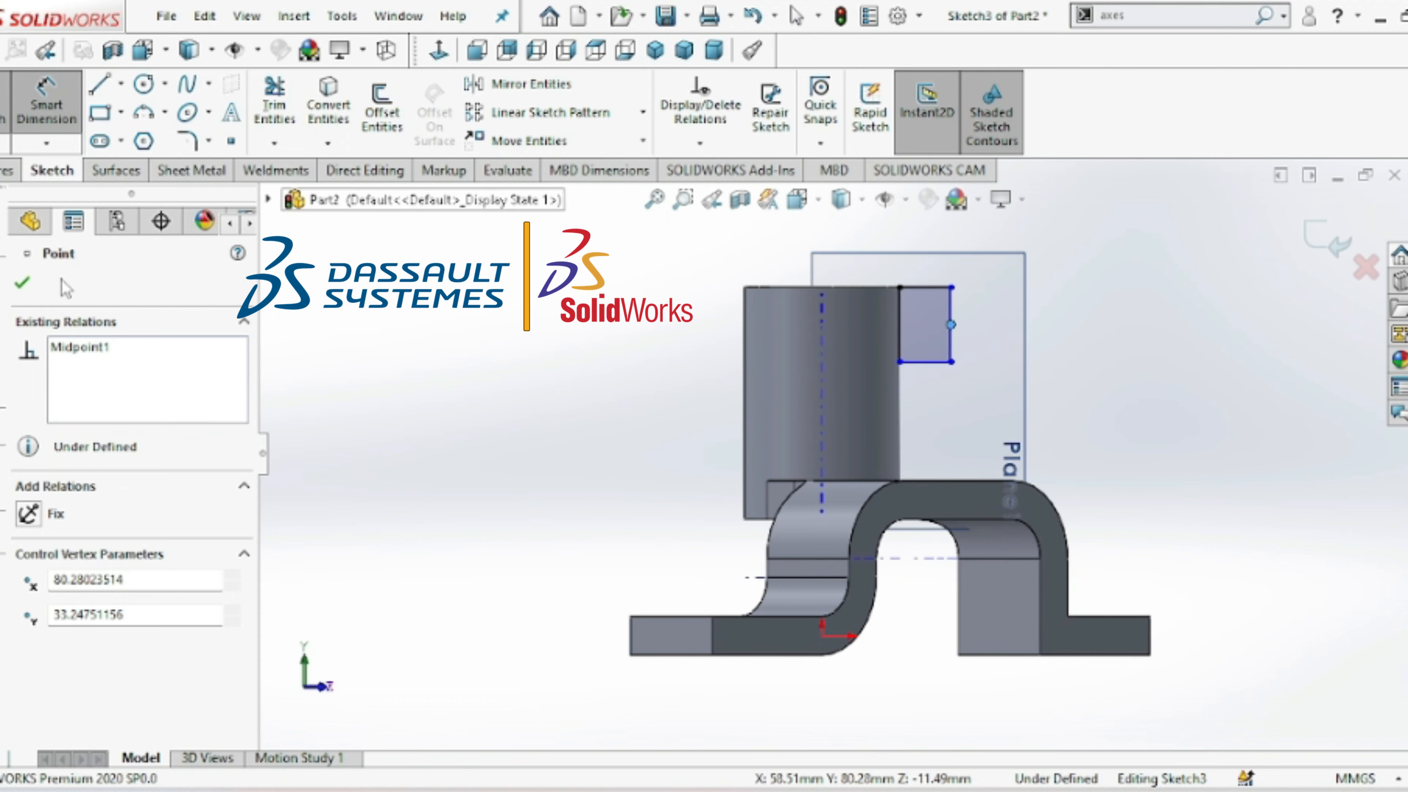
pyautogui.click(22, 283)
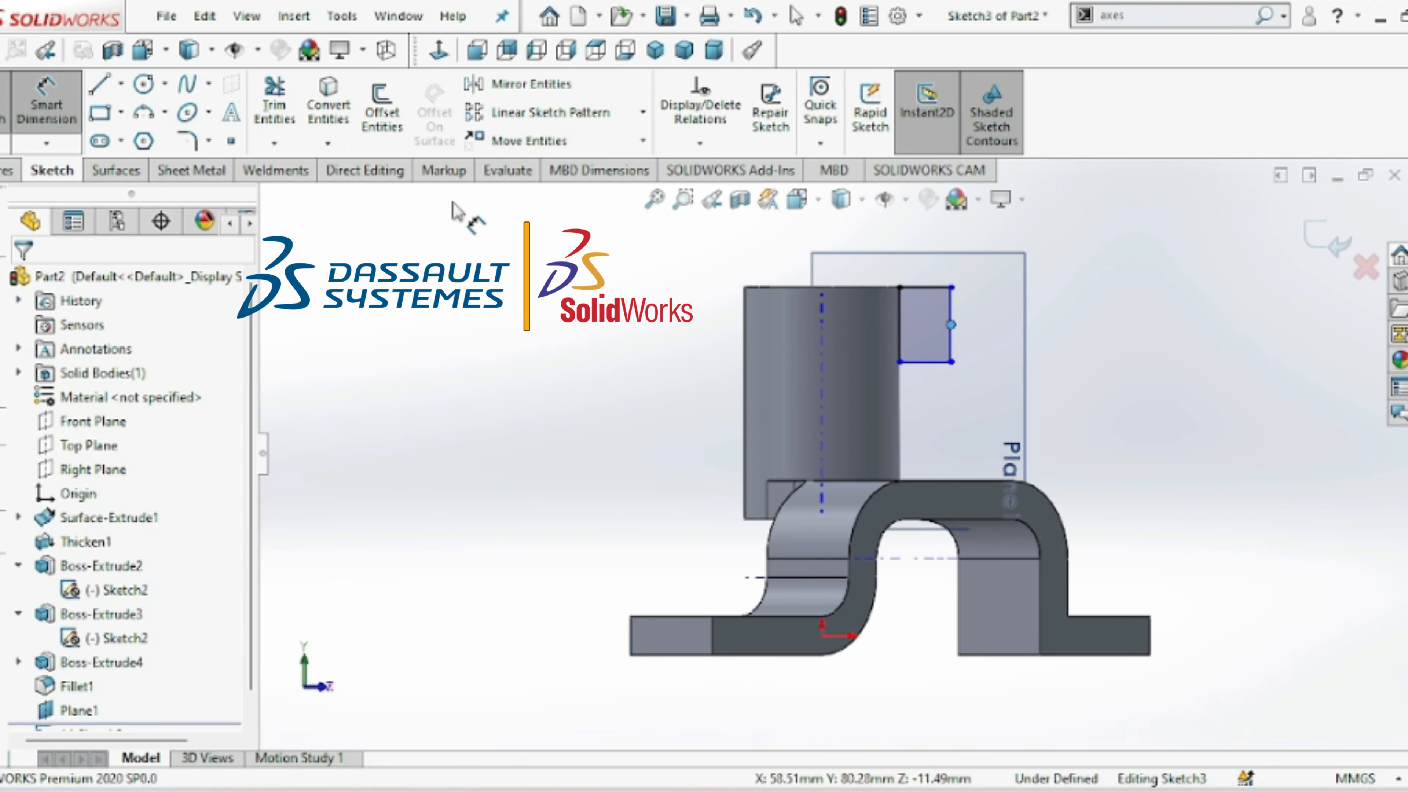
pyautogui.click(950, 314)
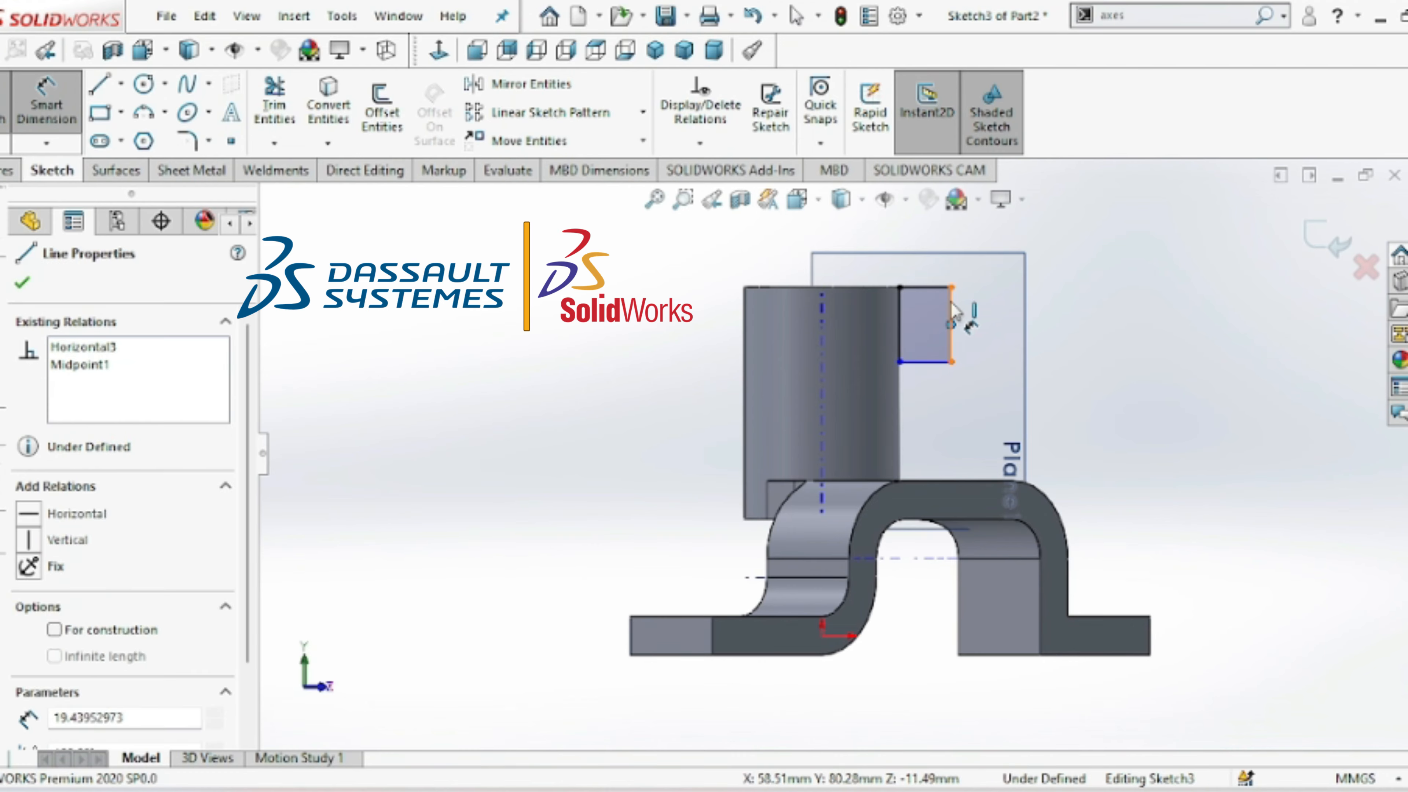
pyautogui.click(950, 324)
pyautogui.press('Escape')
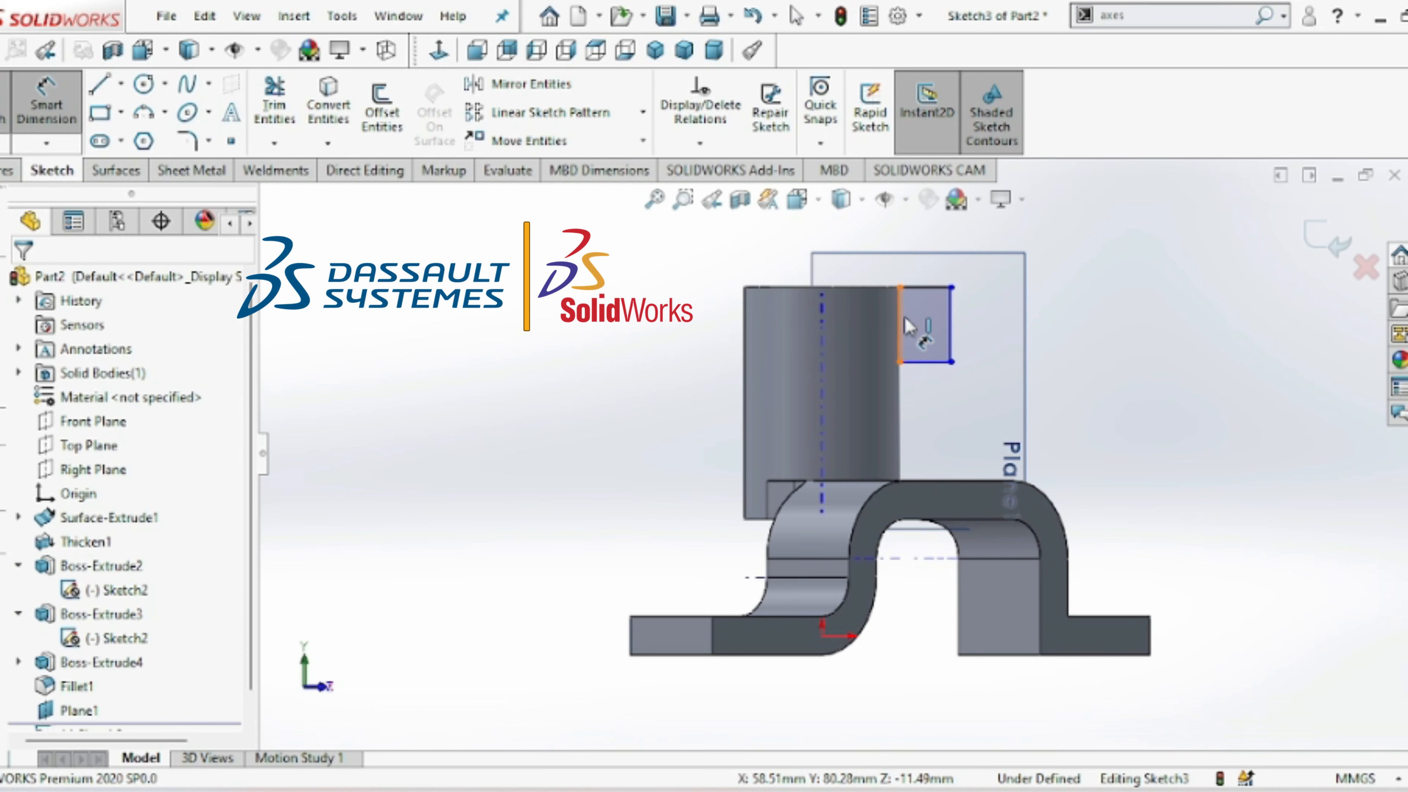
pyautogui.click(954, 319)
pyautogui.click(965, 319)
pyautogui.write('1')
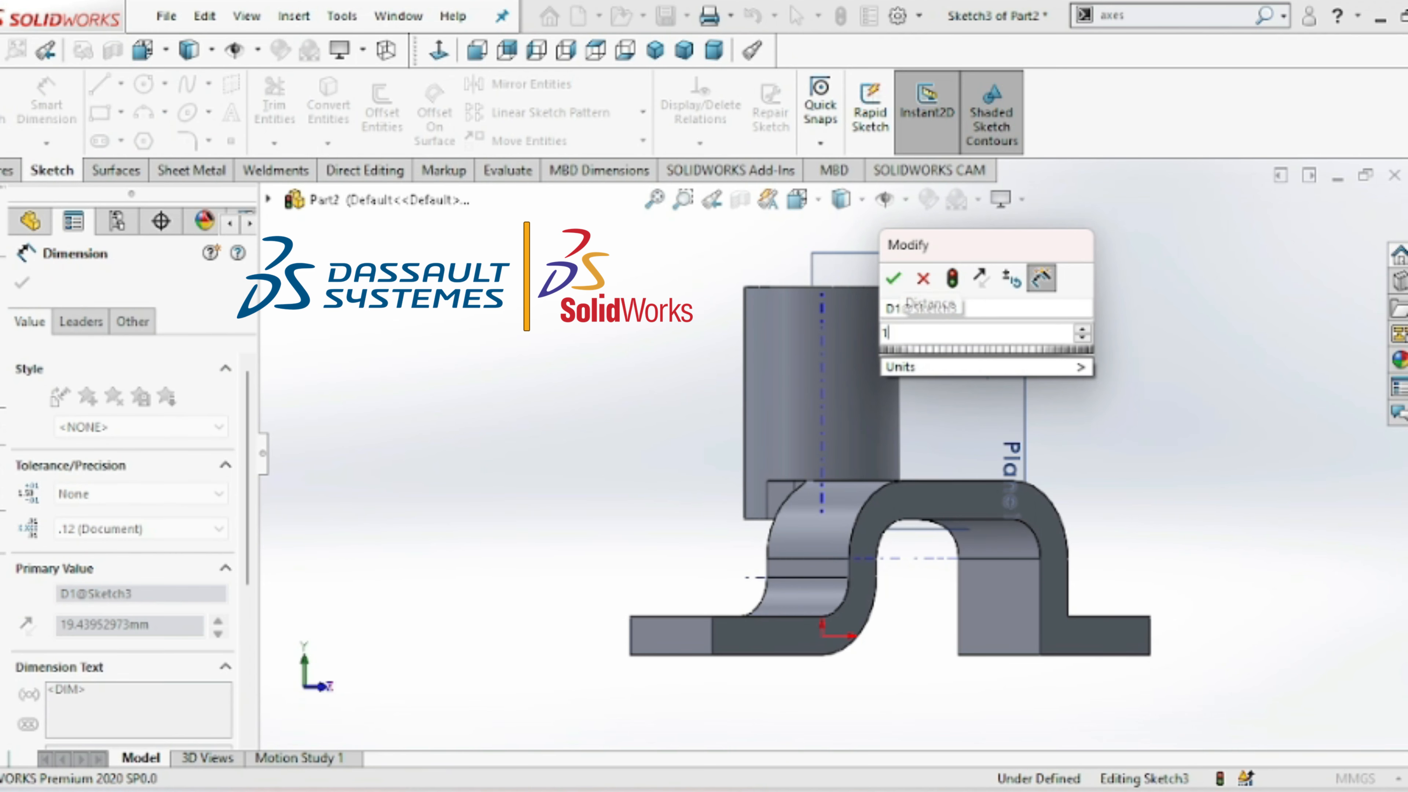
pyautogui.write('0')
pyautogui.press('Return')
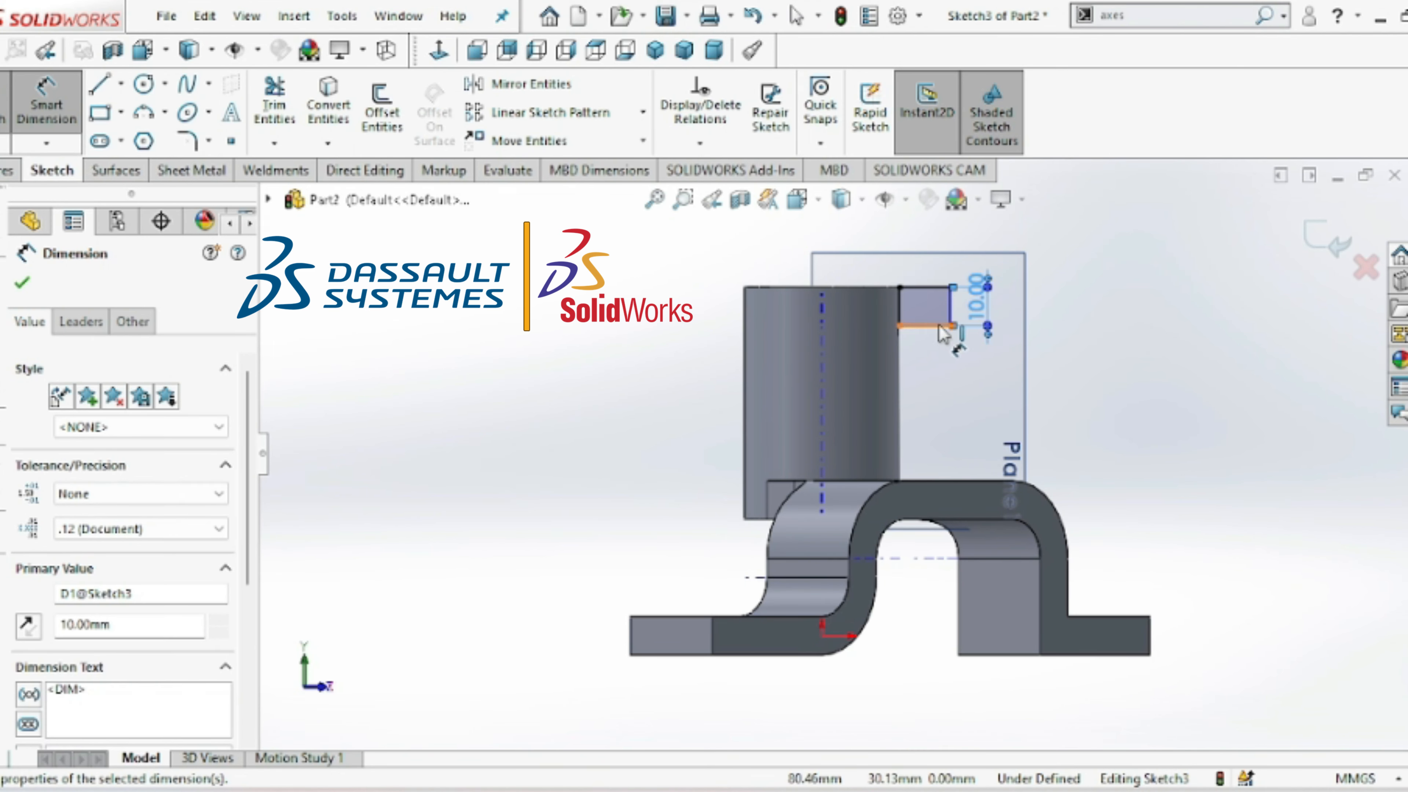
# - Set the rectangle's height dimension to 18 mm and close the blank window covering the model
pyautogui.doubleClick(980, 309)
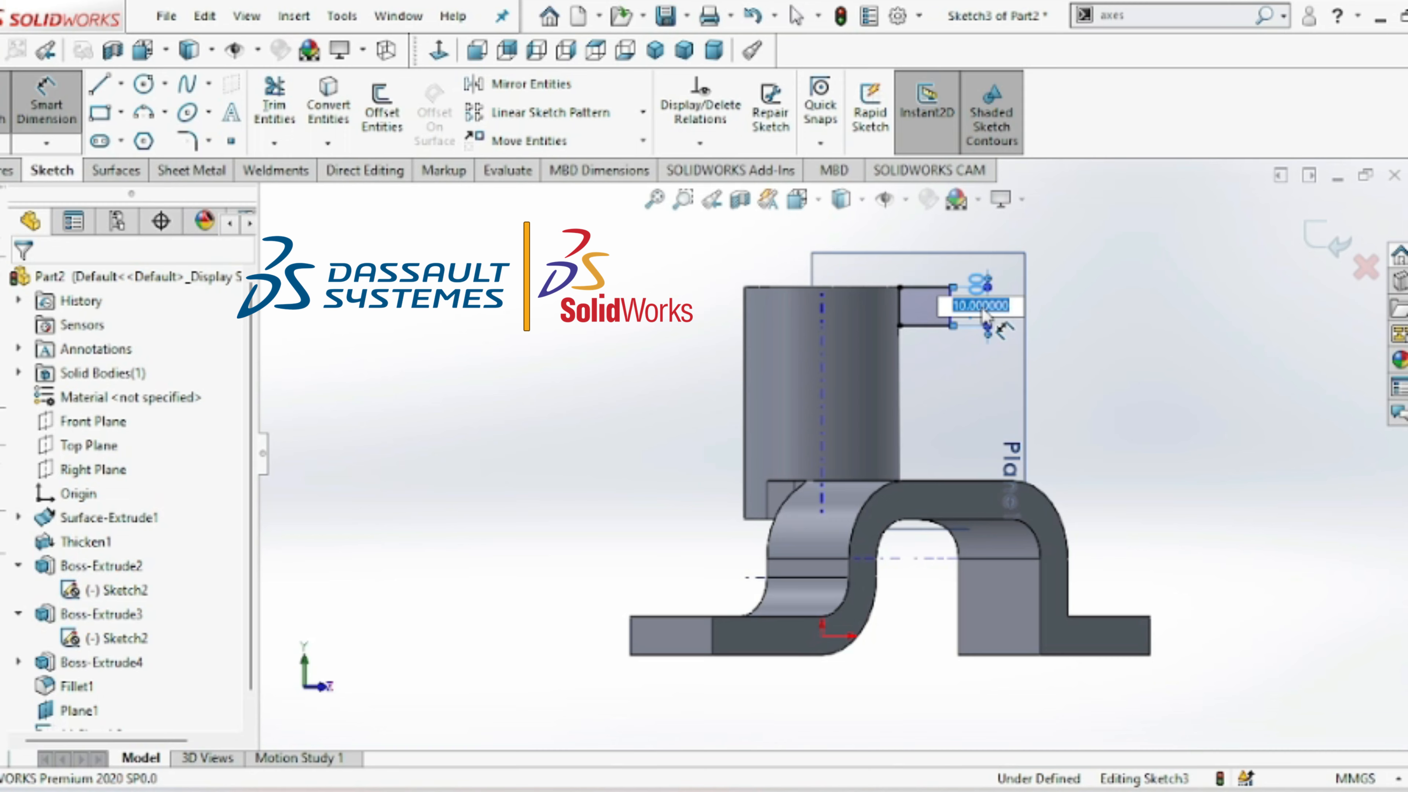
pyautogui.write('18')
pyautogui.press('Return')
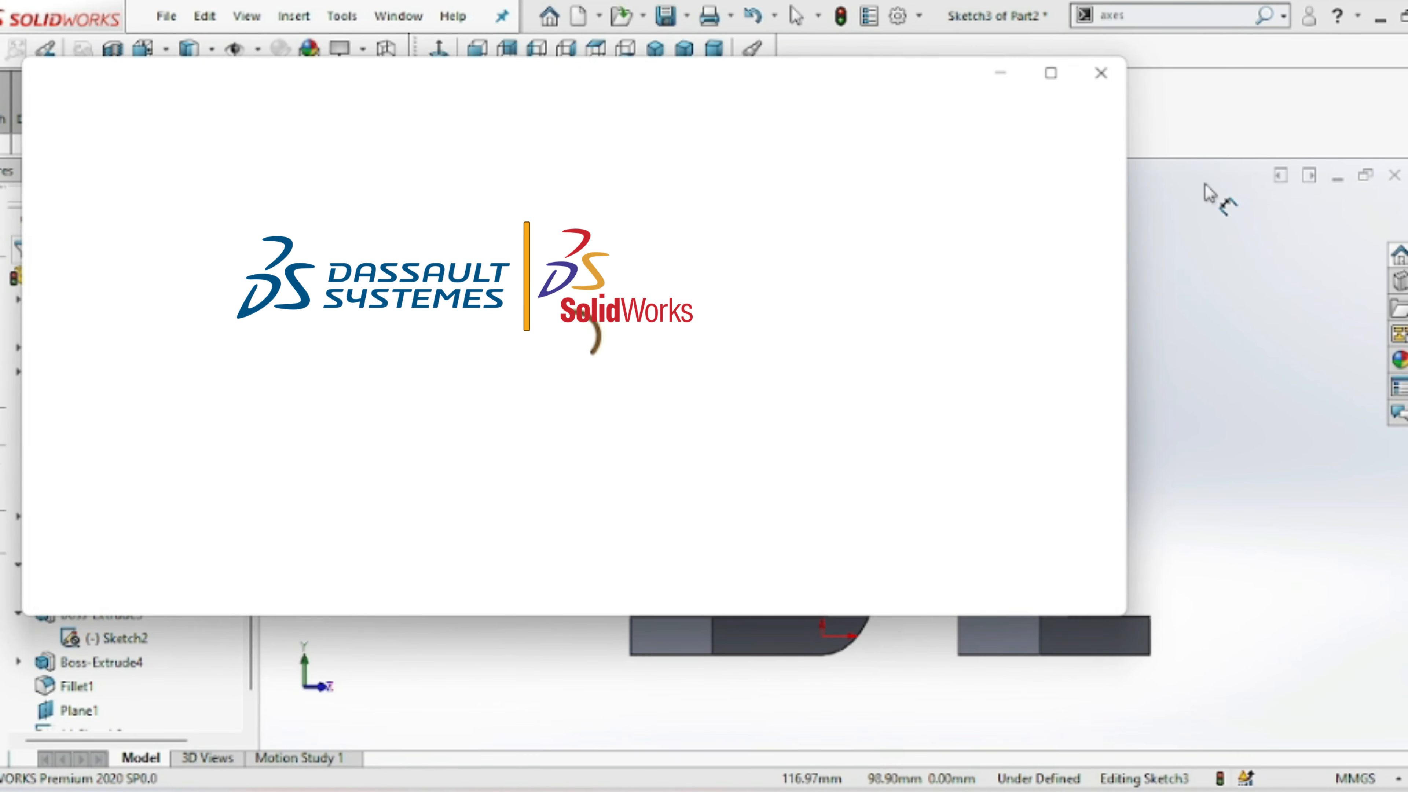
pyautogui.click(1101, 78)
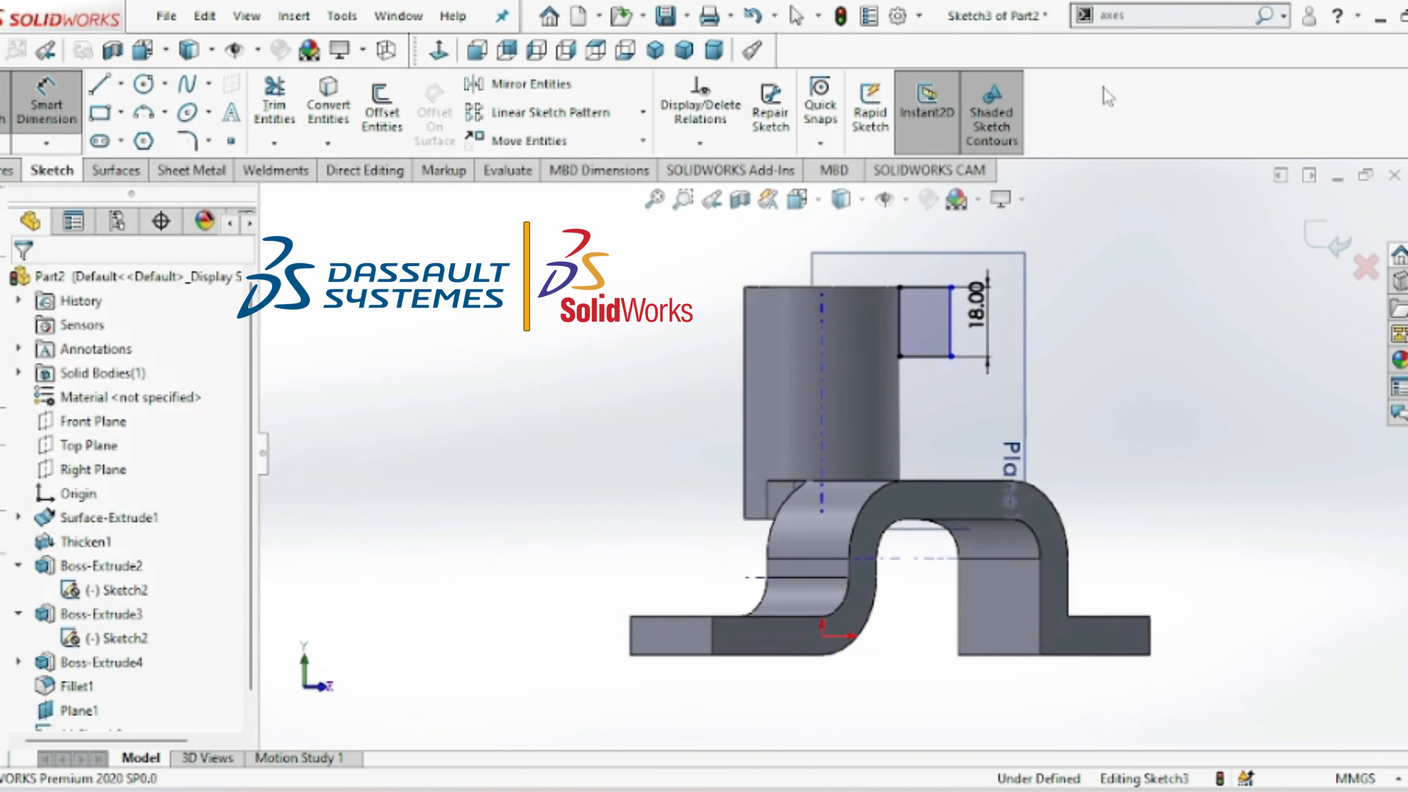
# - Dimension the rectangle's lower side at 16 mm and move the height and width dimensions farther away from the rectangle
pyautogui.click(924, 356)
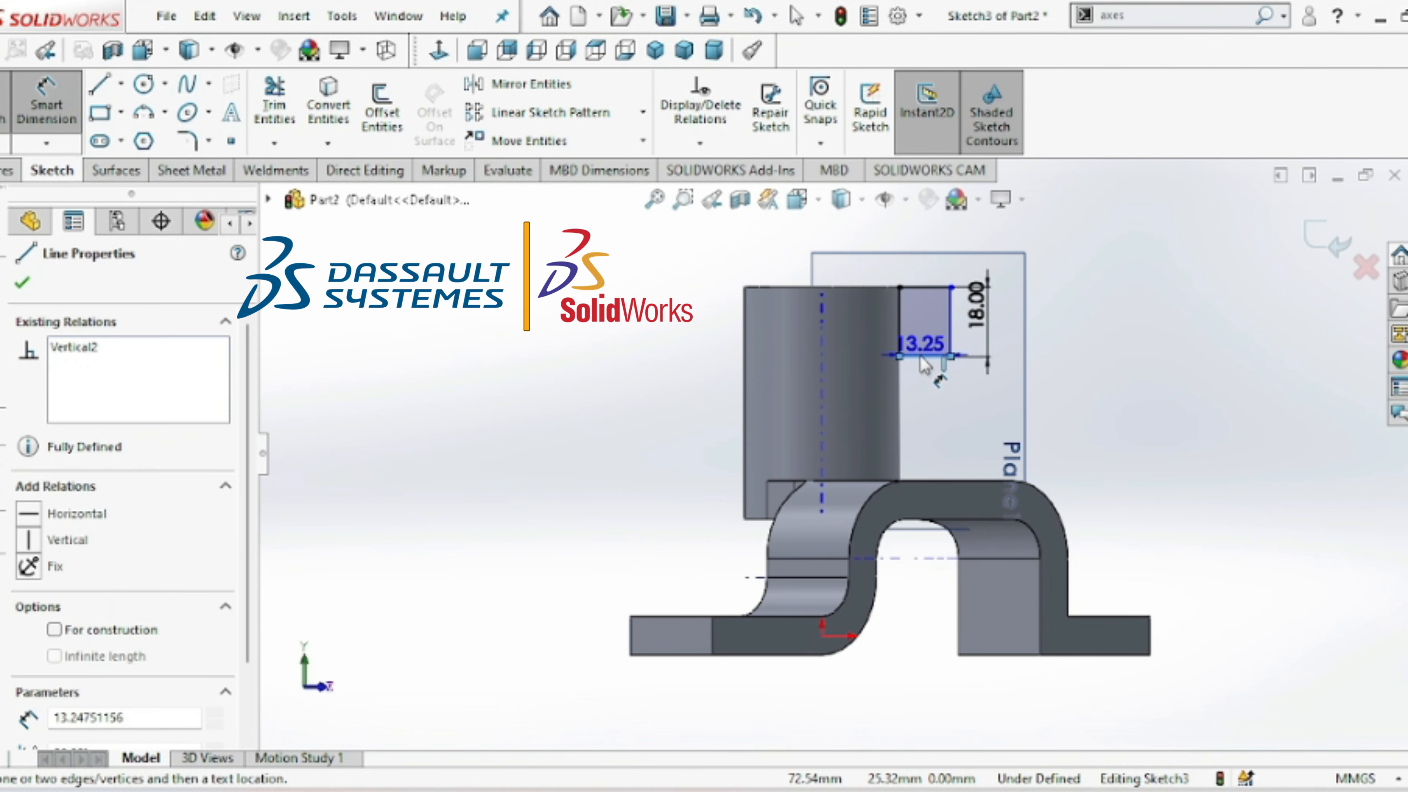
pyautogui.click(922, 382)
pyautogui.write('16')
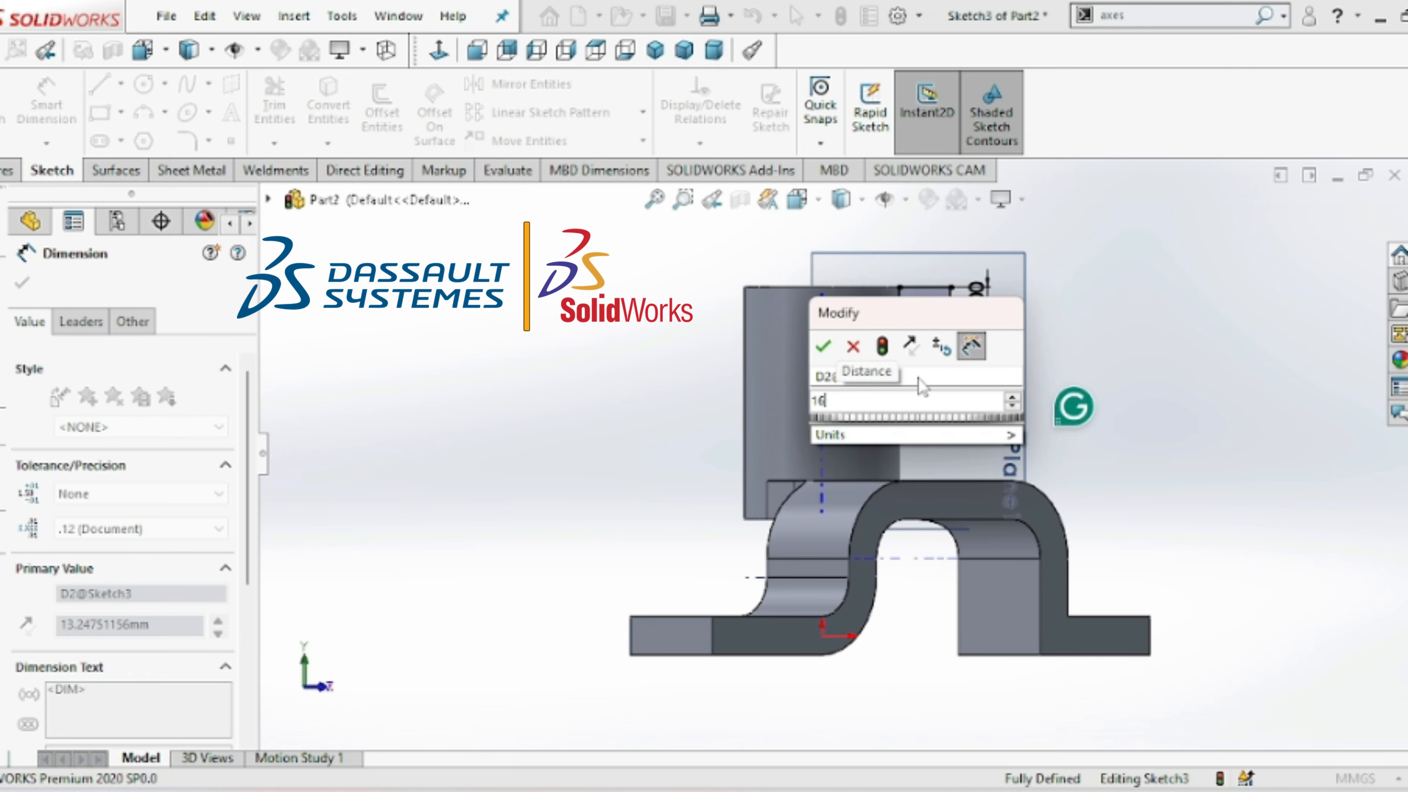
pyautogui.press('Return')
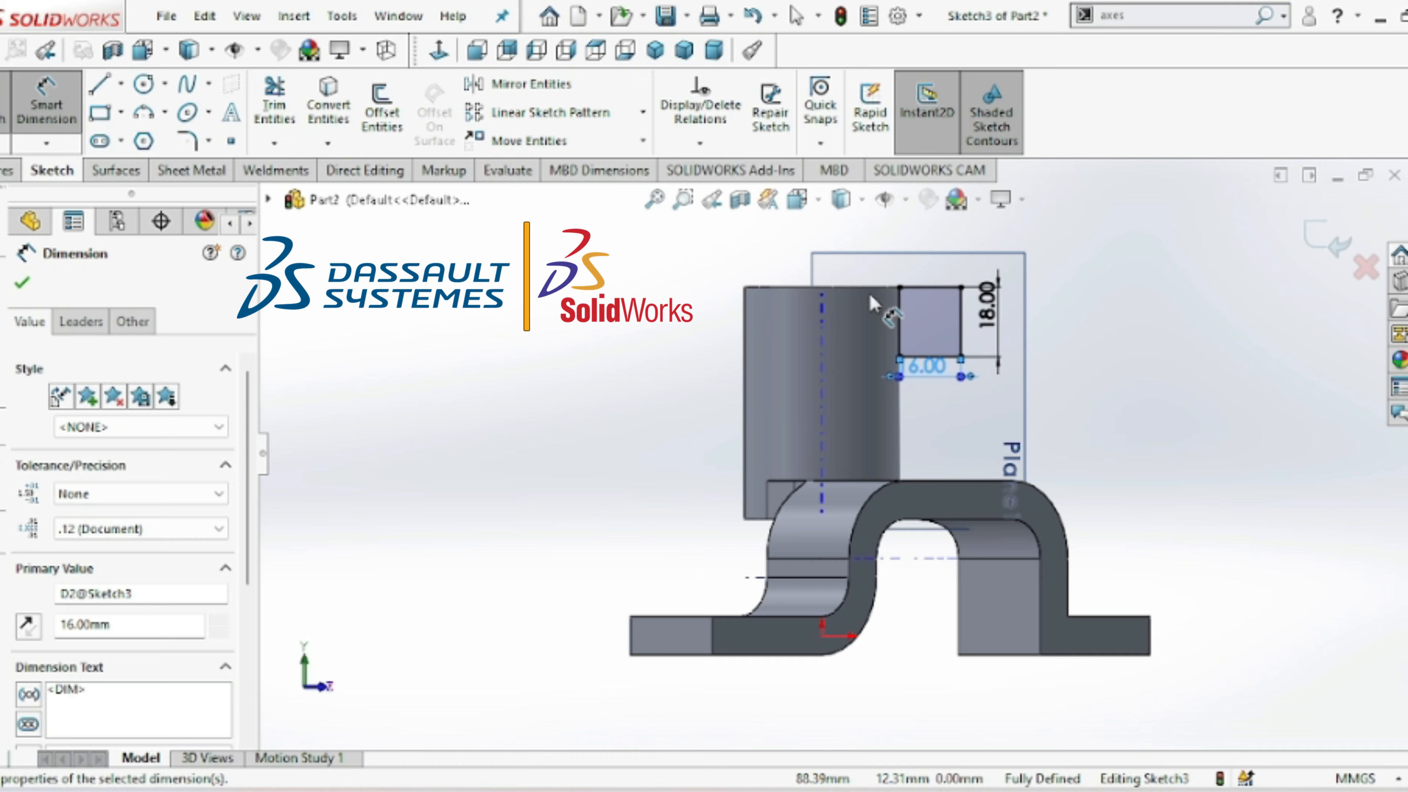
pyautogui.press('Escape')
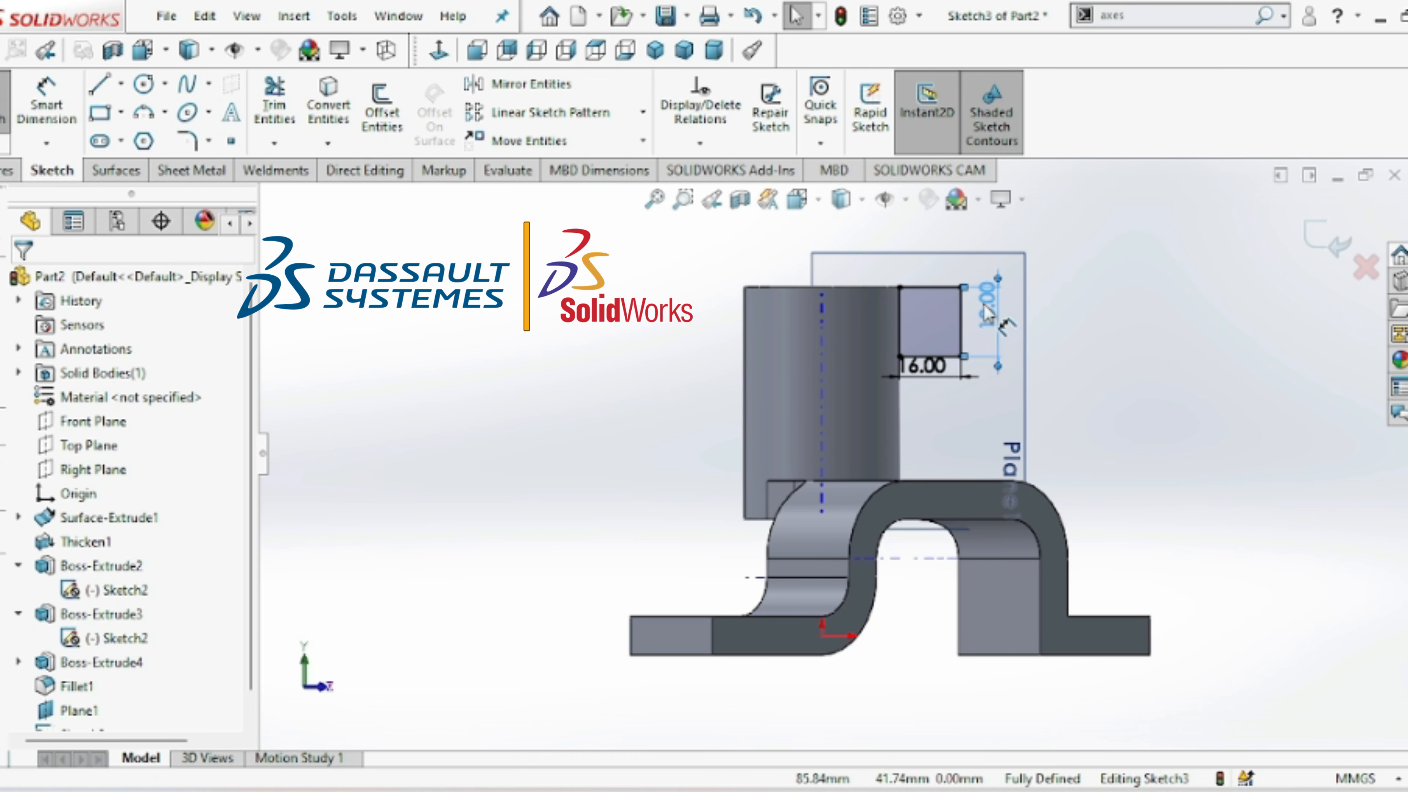
pyautogui.moveTo(987, 313); pyautogui.dragTo(1060, 316)
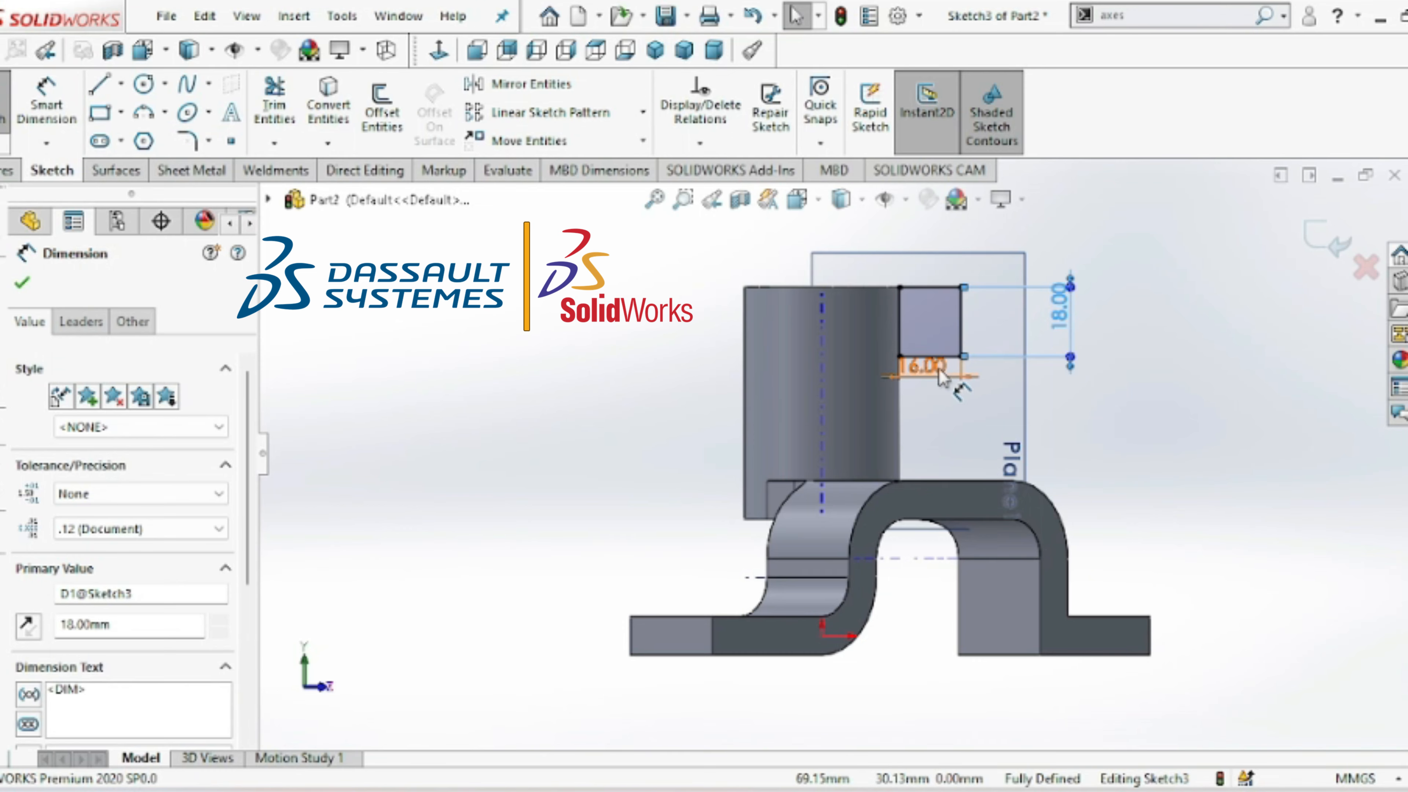
pyautogui.moveTo(940, 377); pyautogui.dragTo(933, 446)
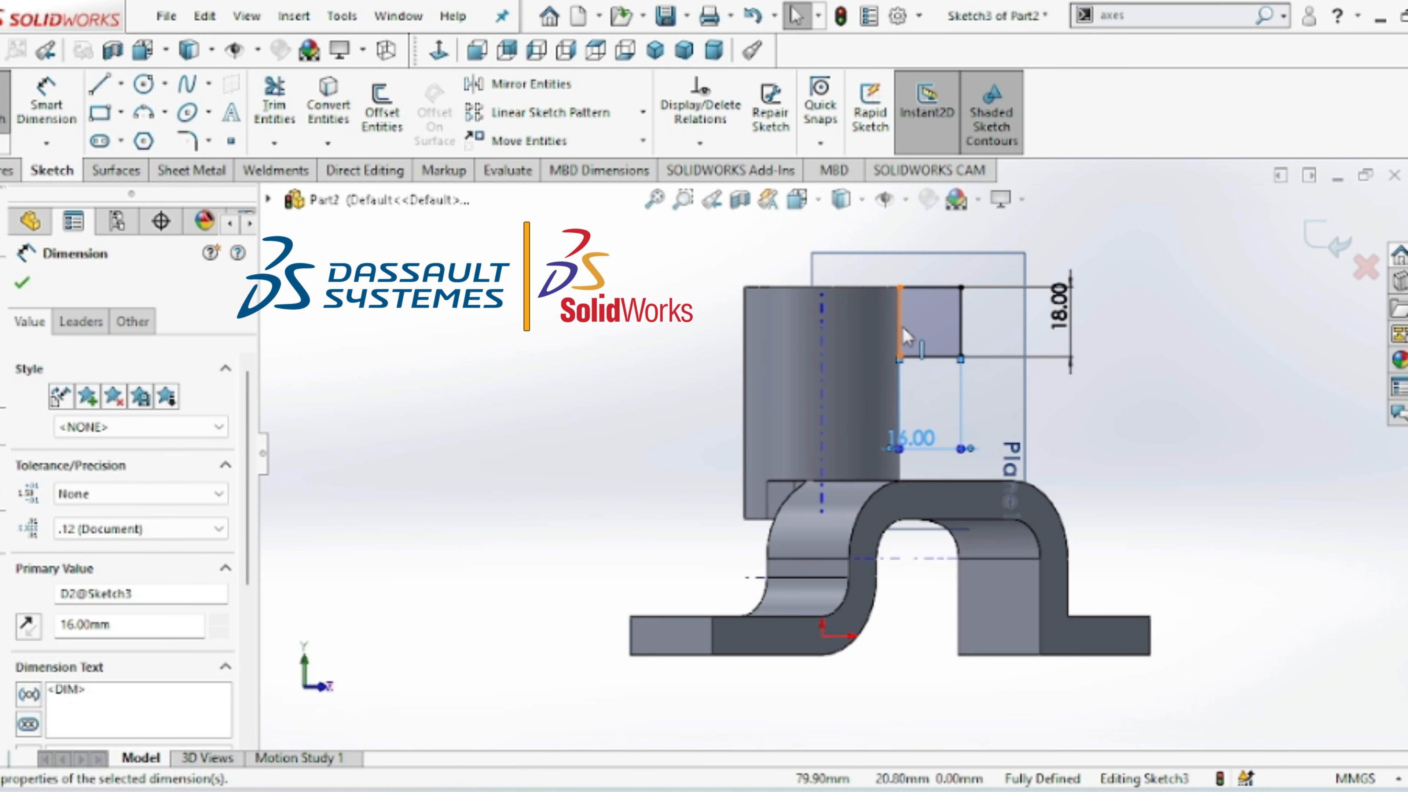
# - Sketch concentric circles of about 9.17 mm and 5.70 mm radius at the midpoint of the rectangle's outer side, and delete that side
pyautogui.click(144, 84)
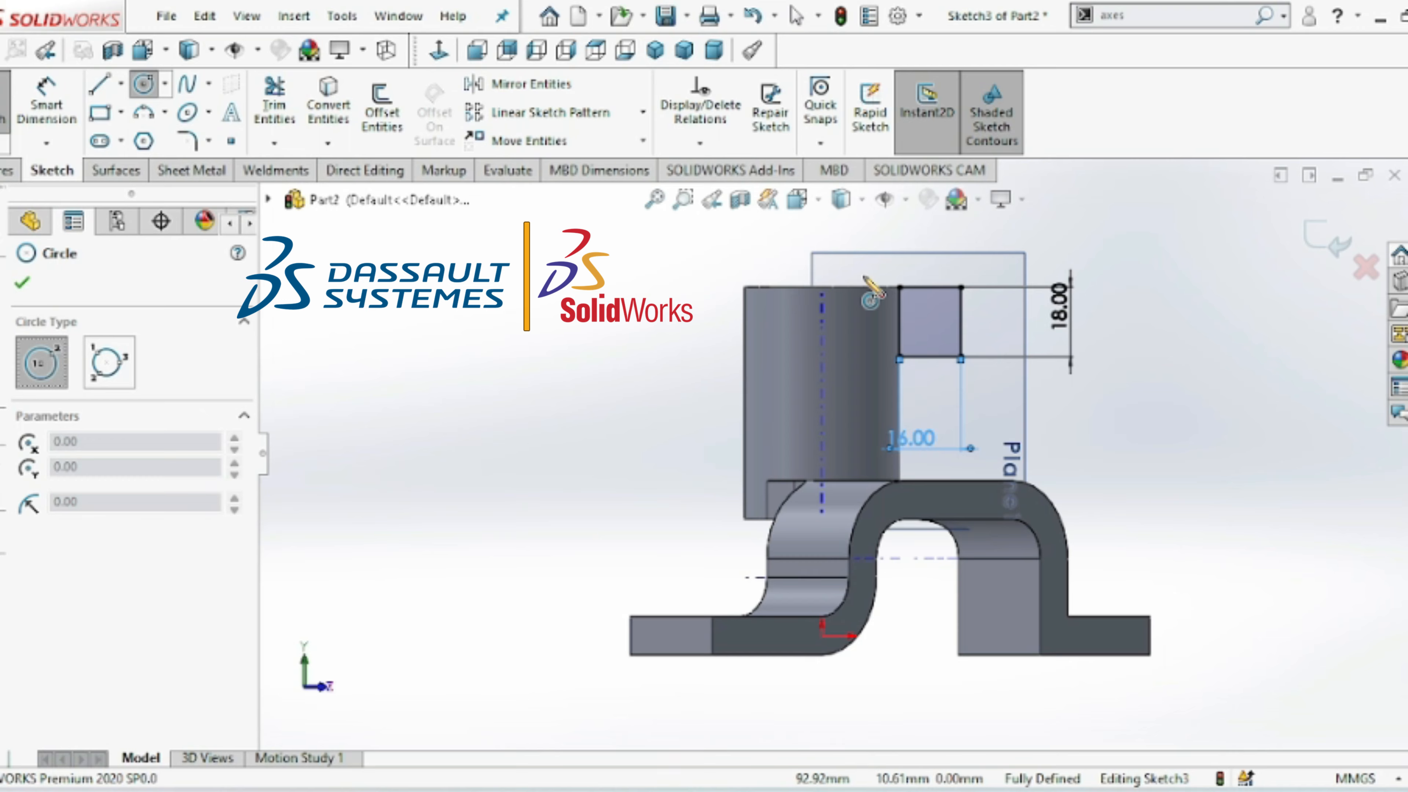
pyautogui.click(960, 323)
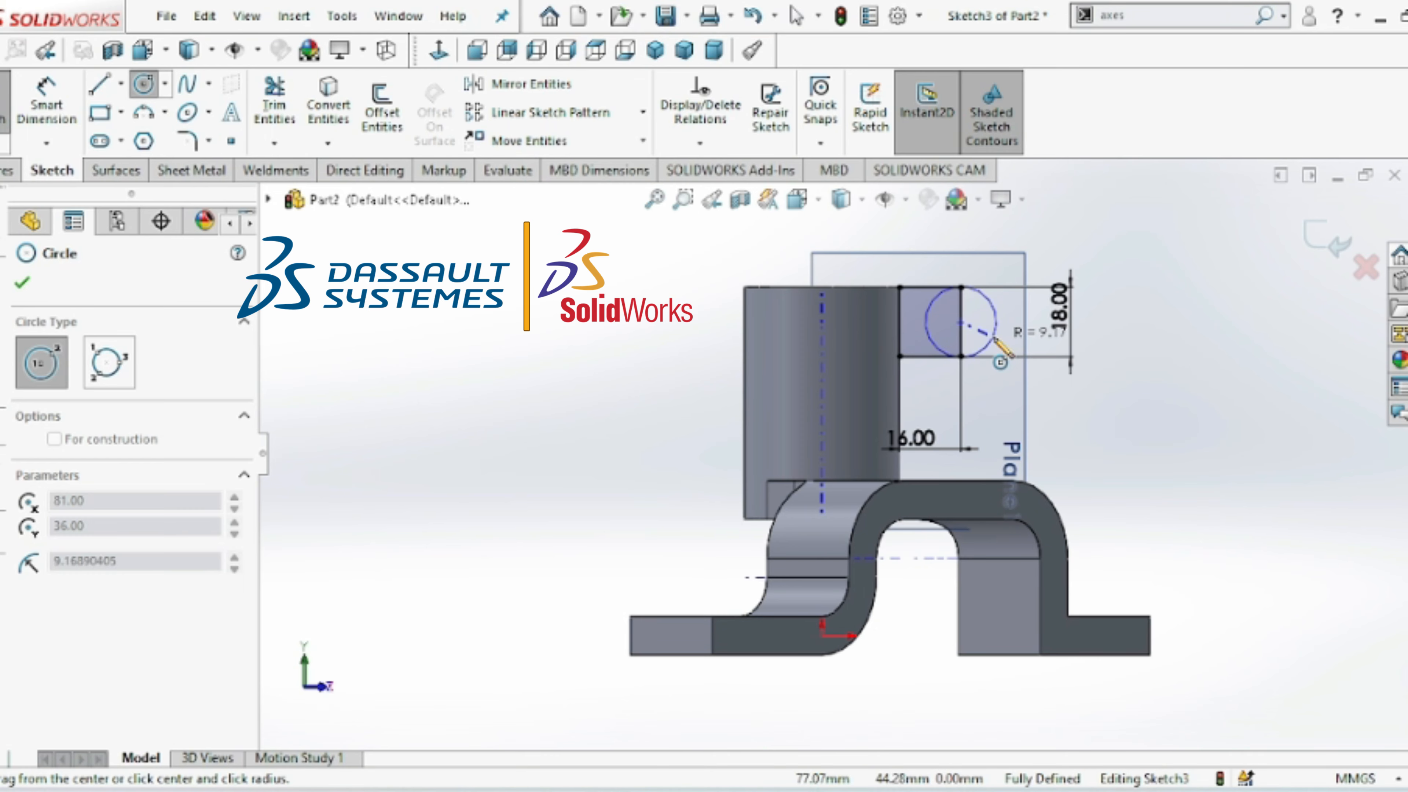
pyautogui.click(994, 340)
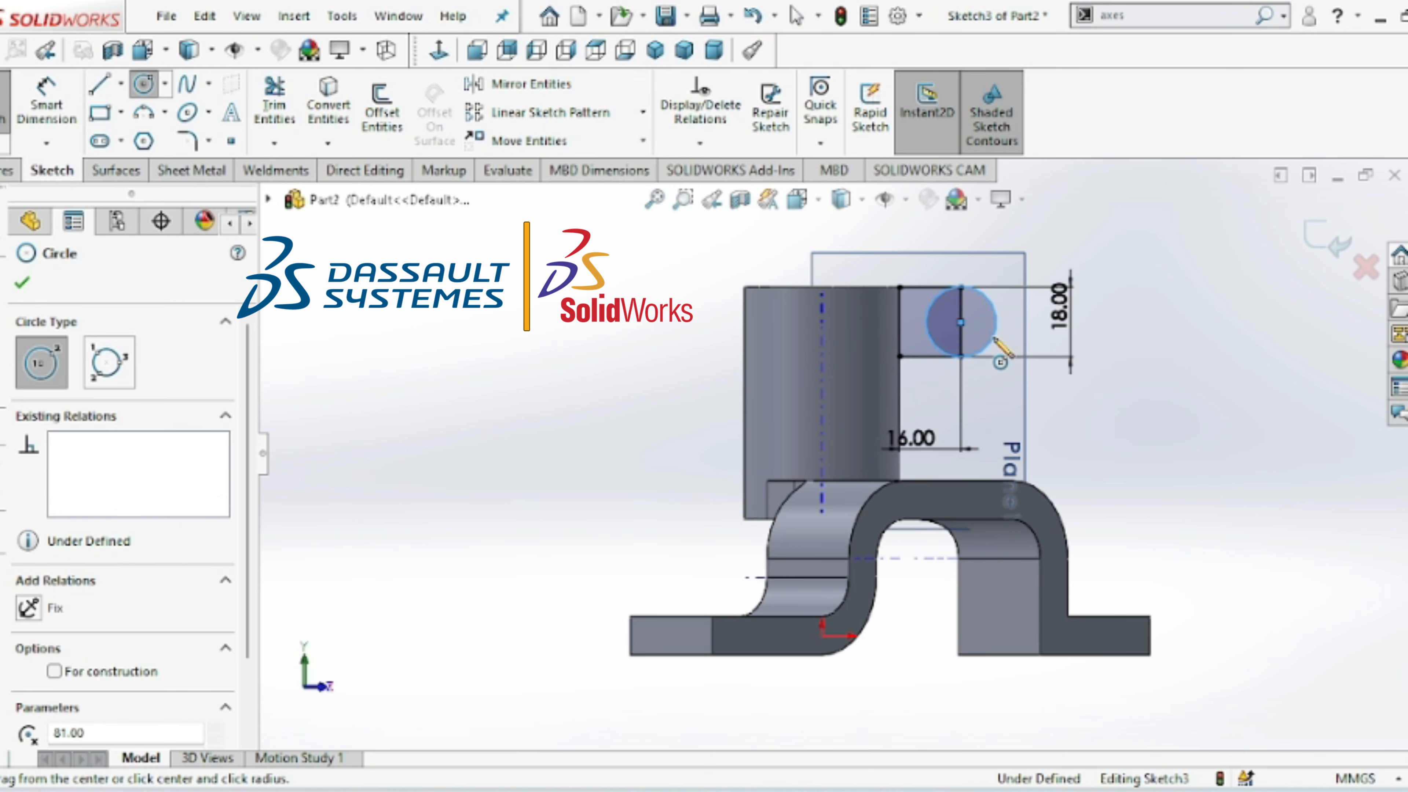
pyautogui.click(960, 322)
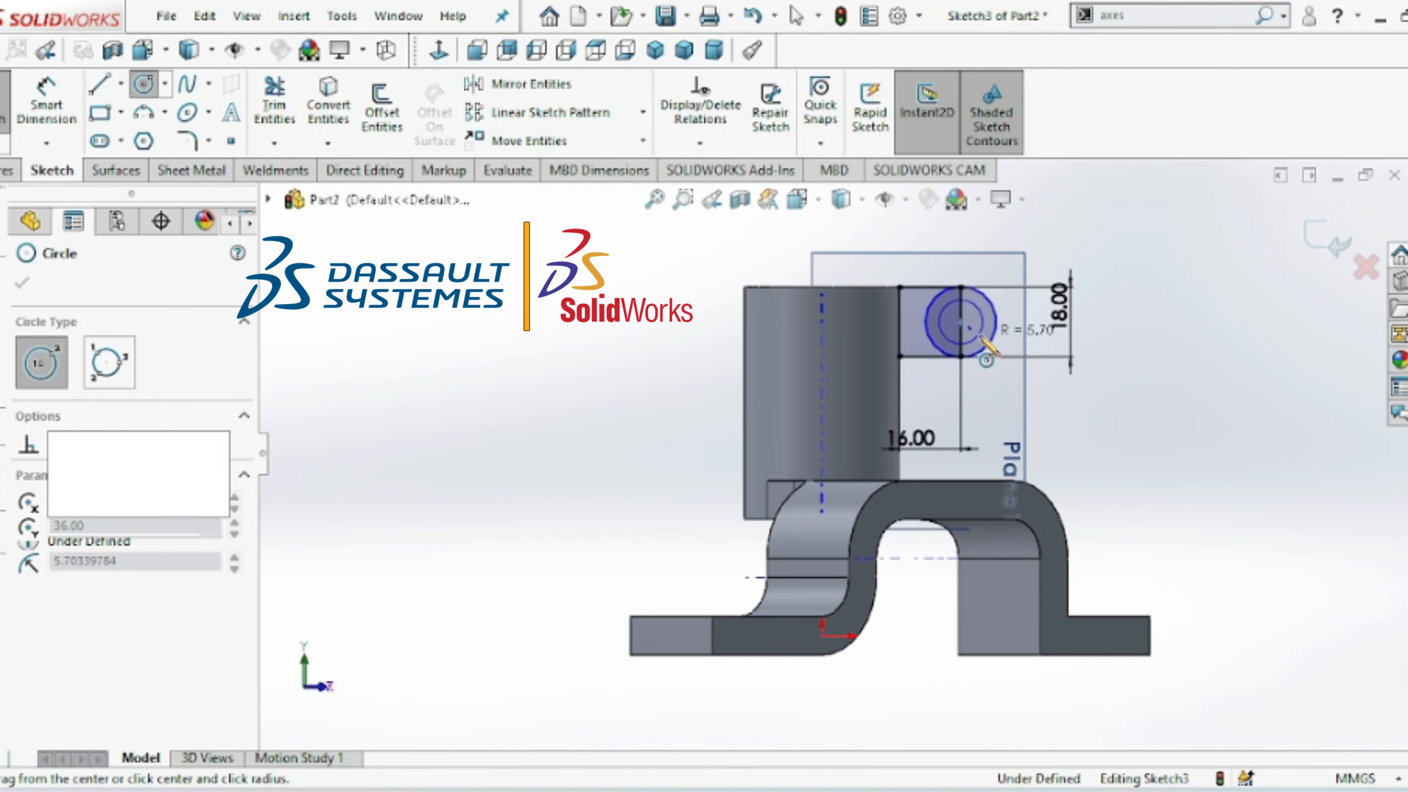
pyautogui.click(980, 337)
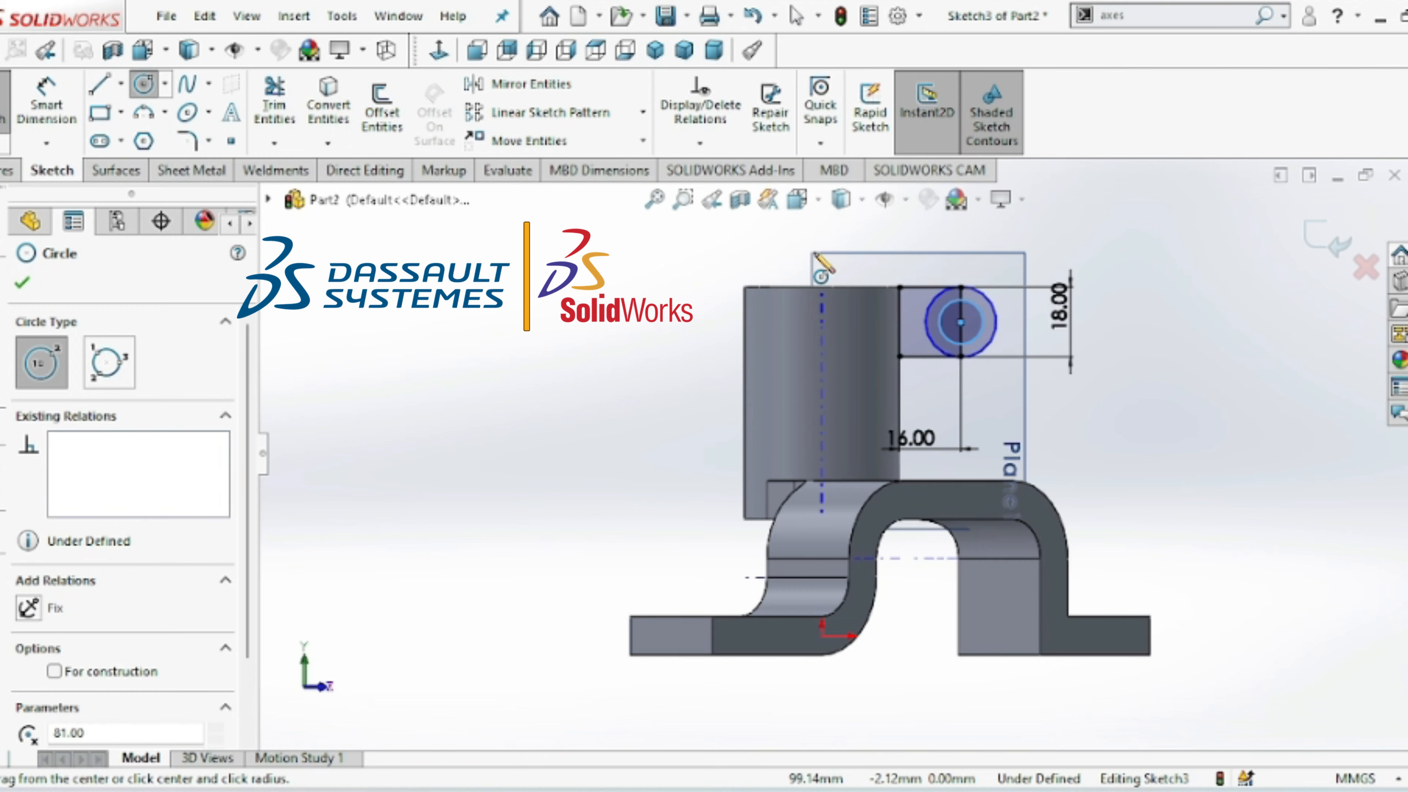
pyautogui.press('Escape')
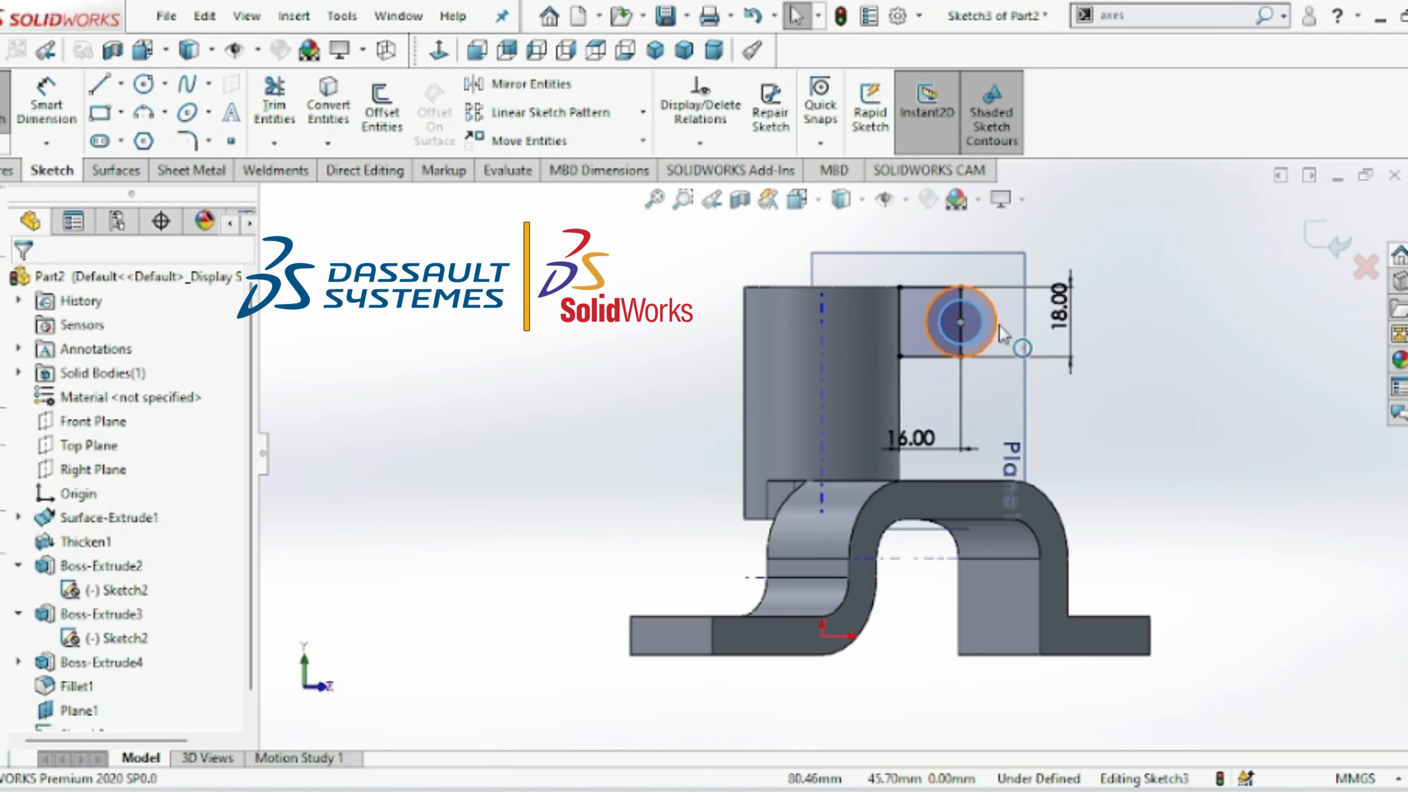
pyautogui.rightClick(963, 303)
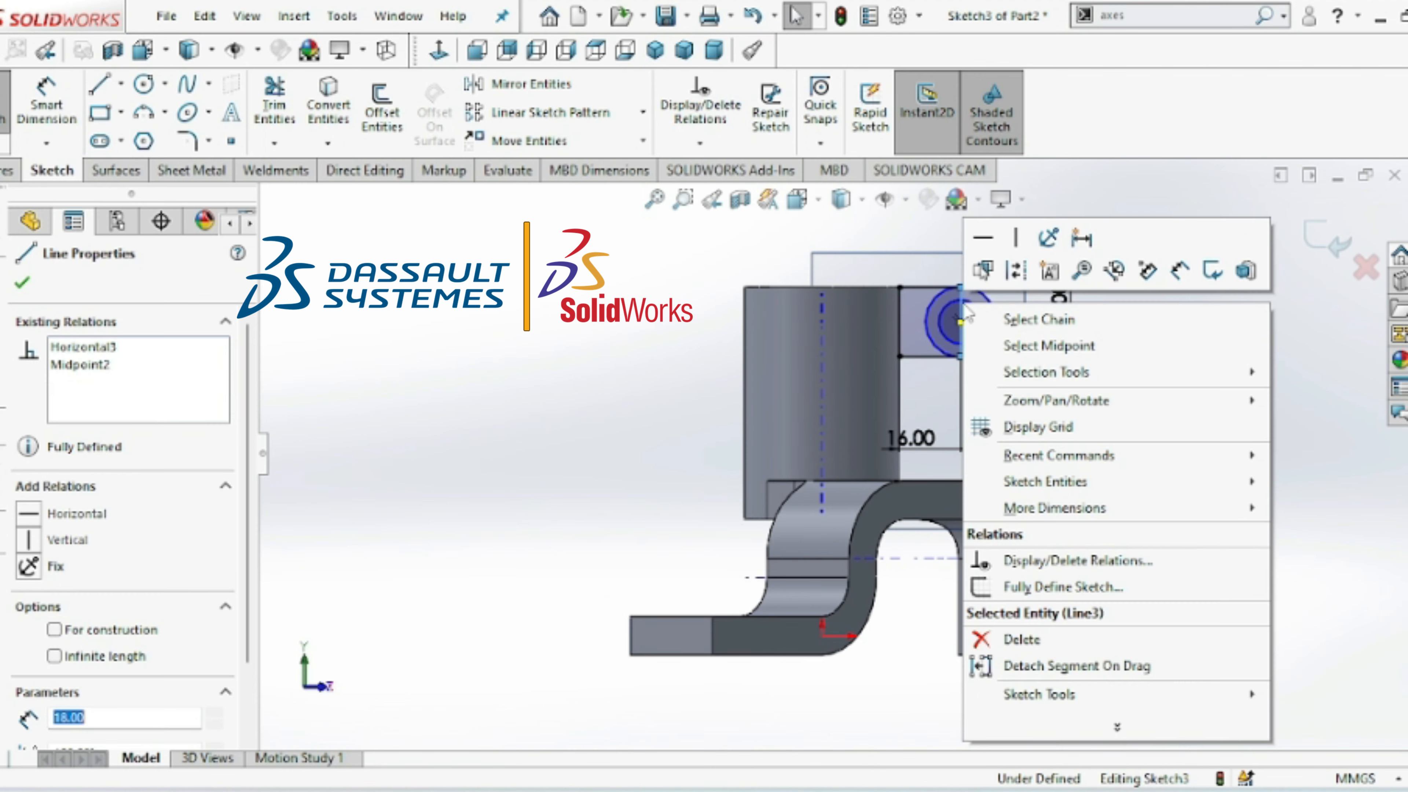
pyautogui.click(1021, 641)
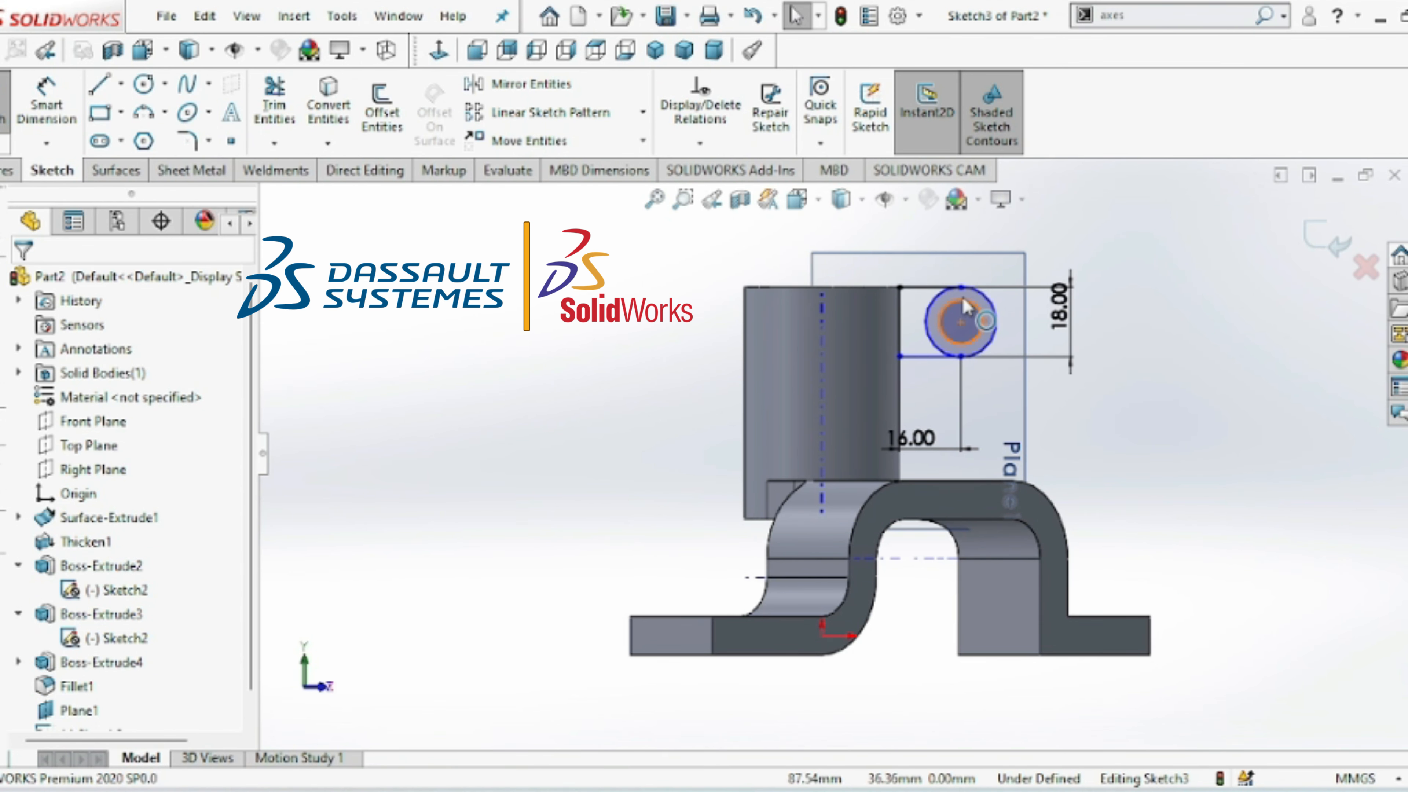
pyautogui.click(100, 83)
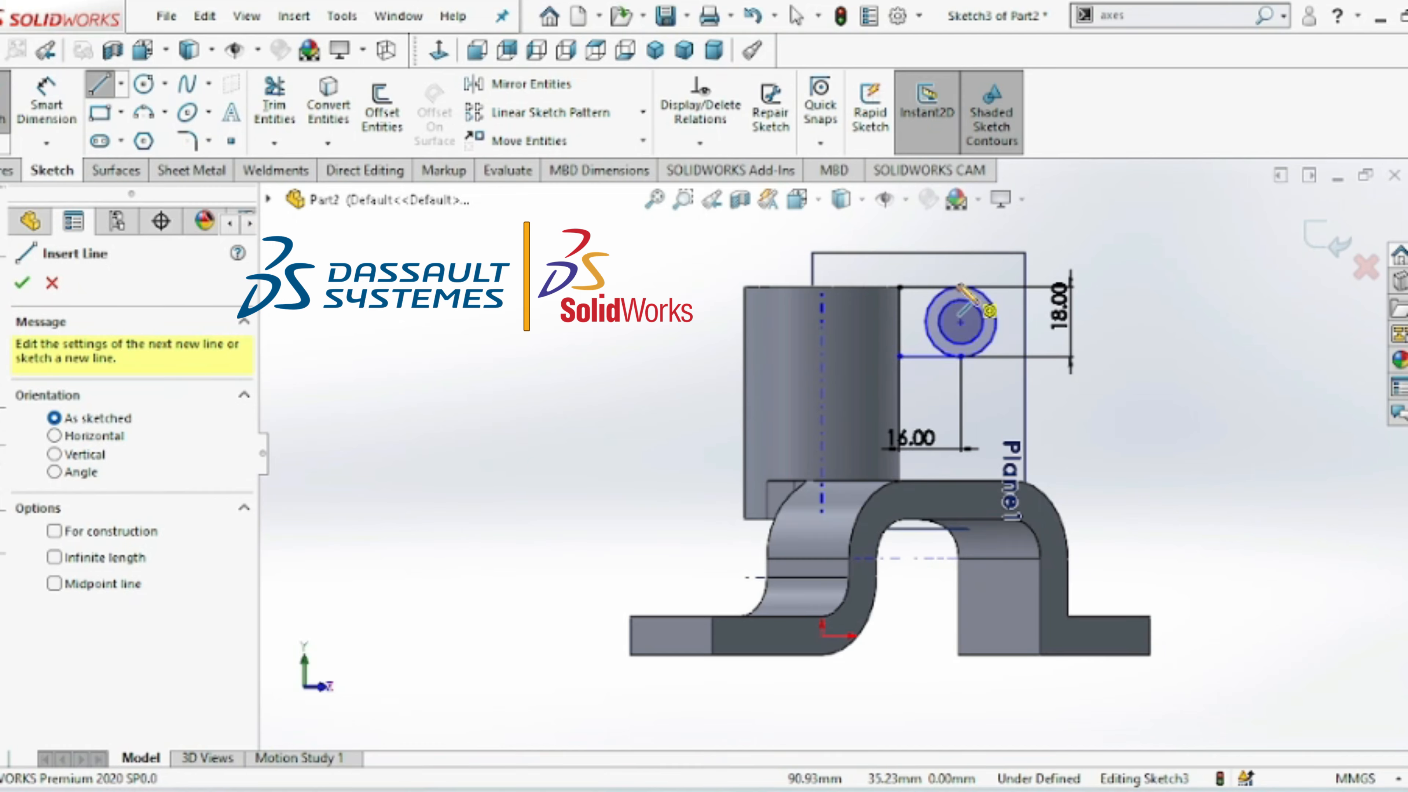
pyautogui.moveTo(960, 287)
pyautogui.mouseDown(button='right')
pyautogui.moveTo(965, 324)
pyautogui.moveTo(961, 305)
pyautogui.mouseUp(button='right')
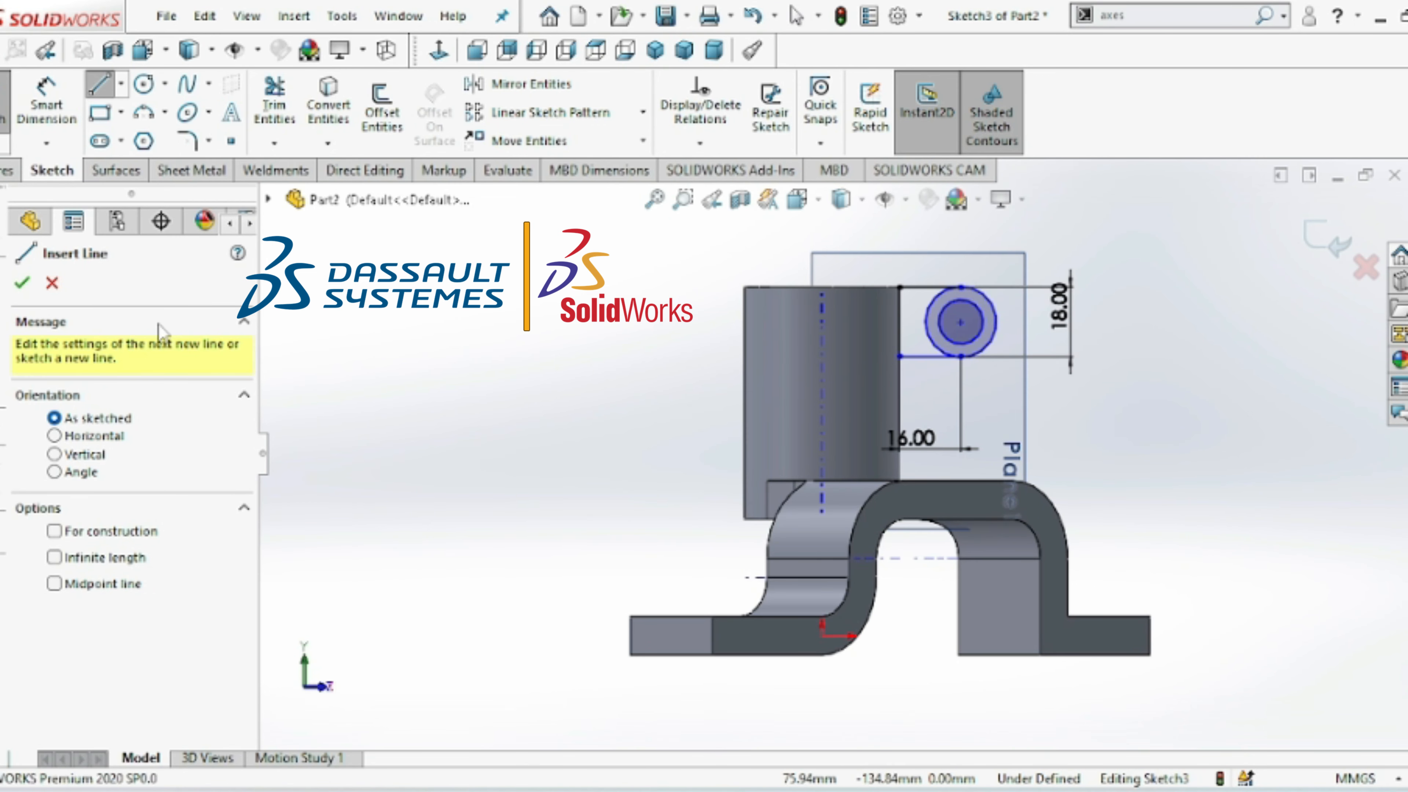
pyautogui.click(52, 283)
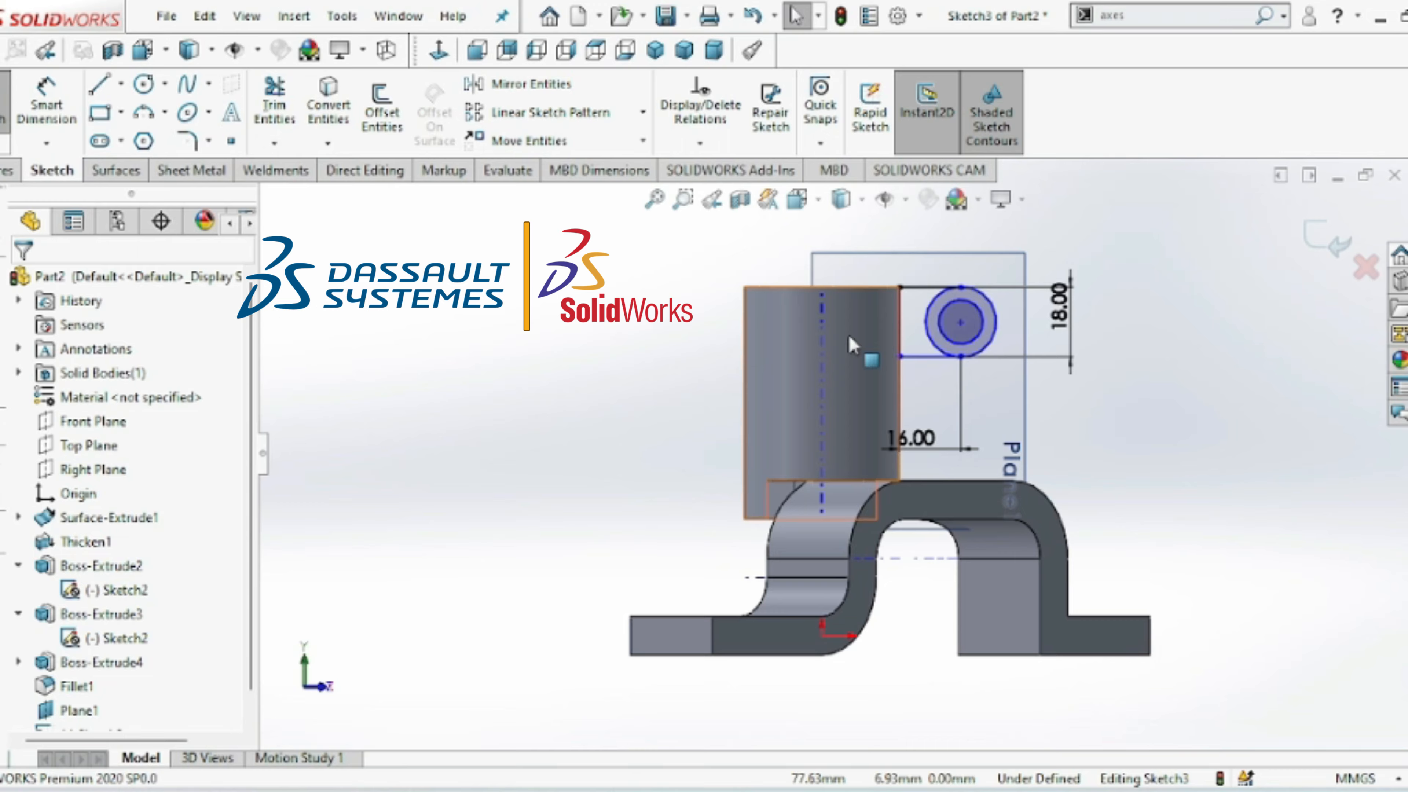
# - Sketch a line from the outer circle's top point to the common centre and a diagonal line from the centre outward to the outer circle
pyautogui.click(99, 83)
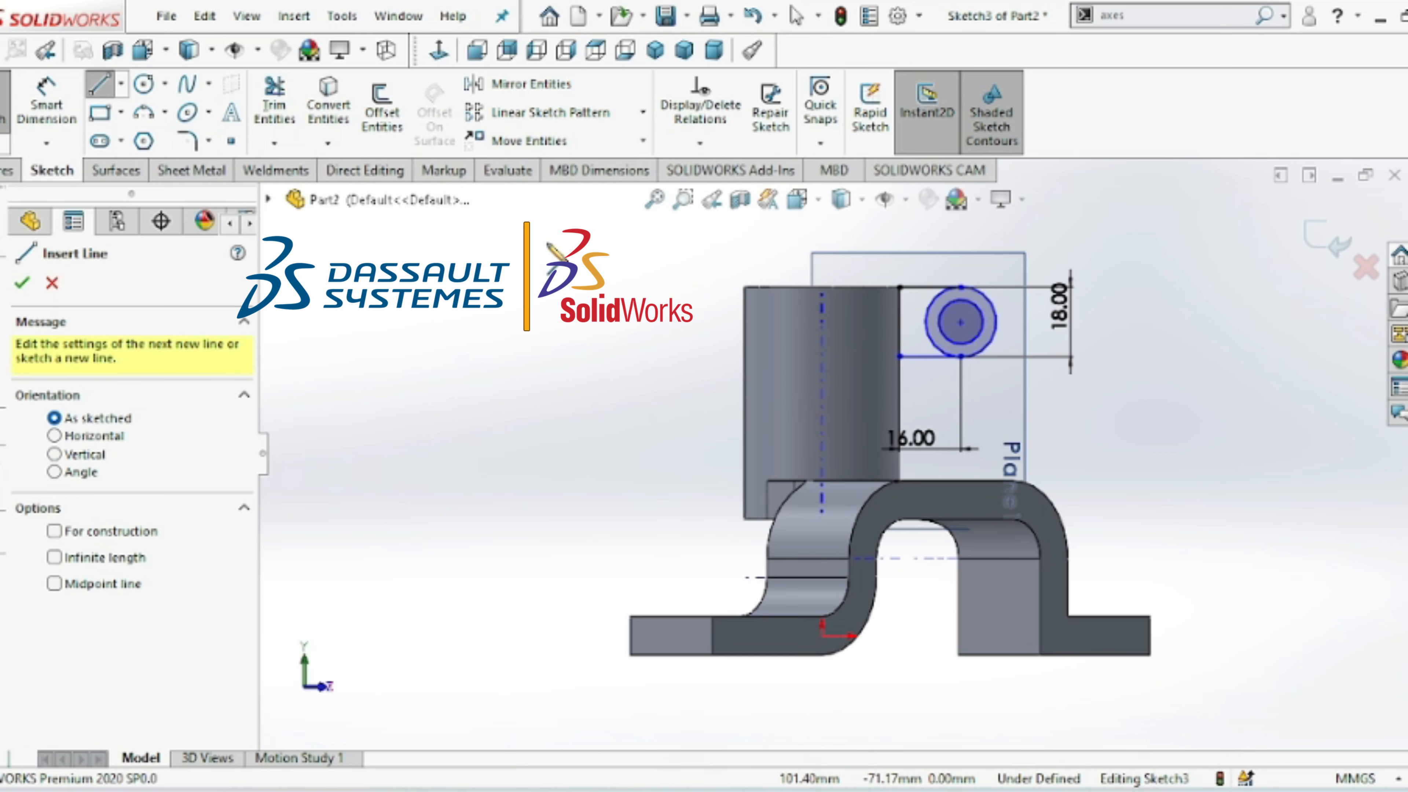
pyautogui.click(961, 322)
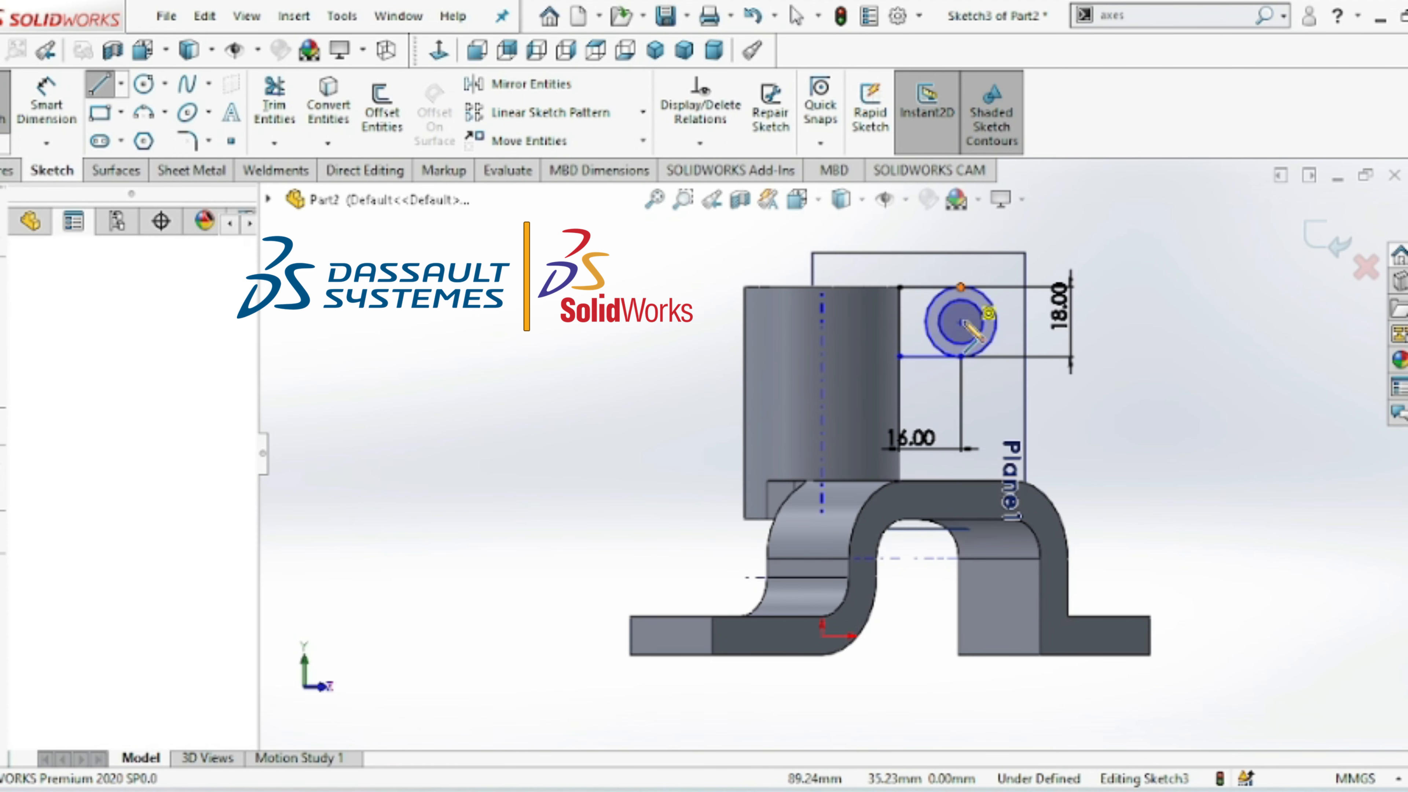
pyautogui.click(964, 324)
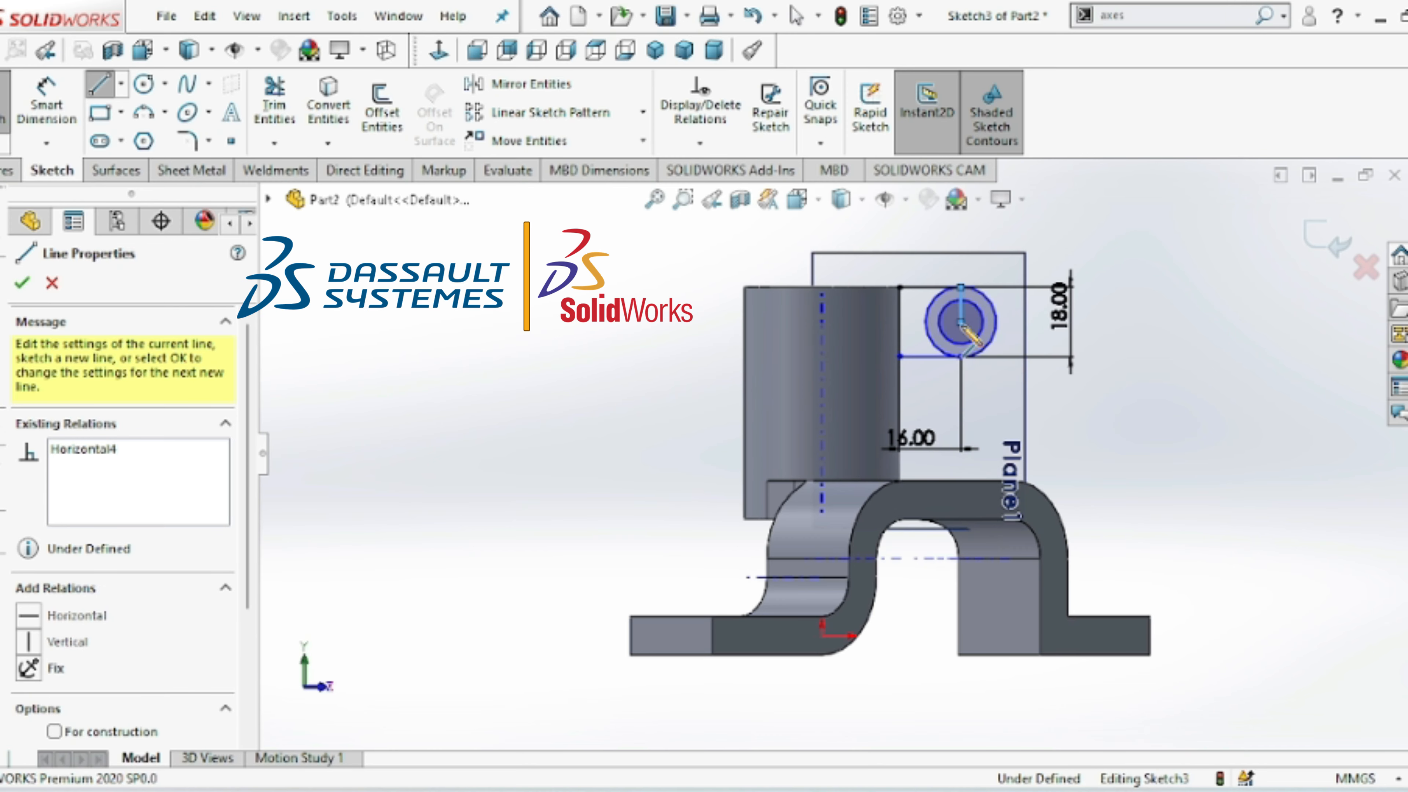
pyautogui.moveTo(963, 327); pyautogui.dragTo(986, 340, button='right')
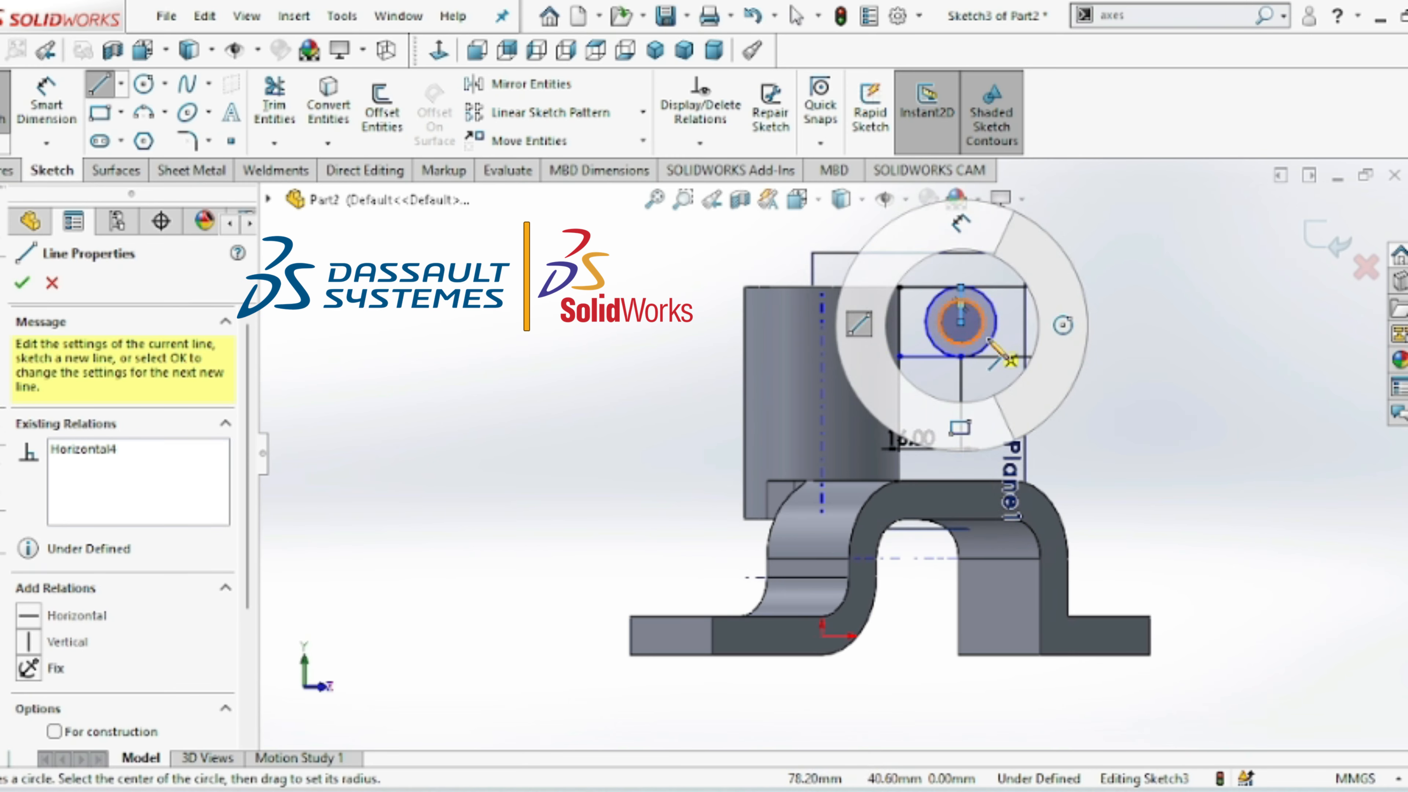
pyautogui.moveTo(983, 335); pyautogui.dragTo(989, 335, button='right')
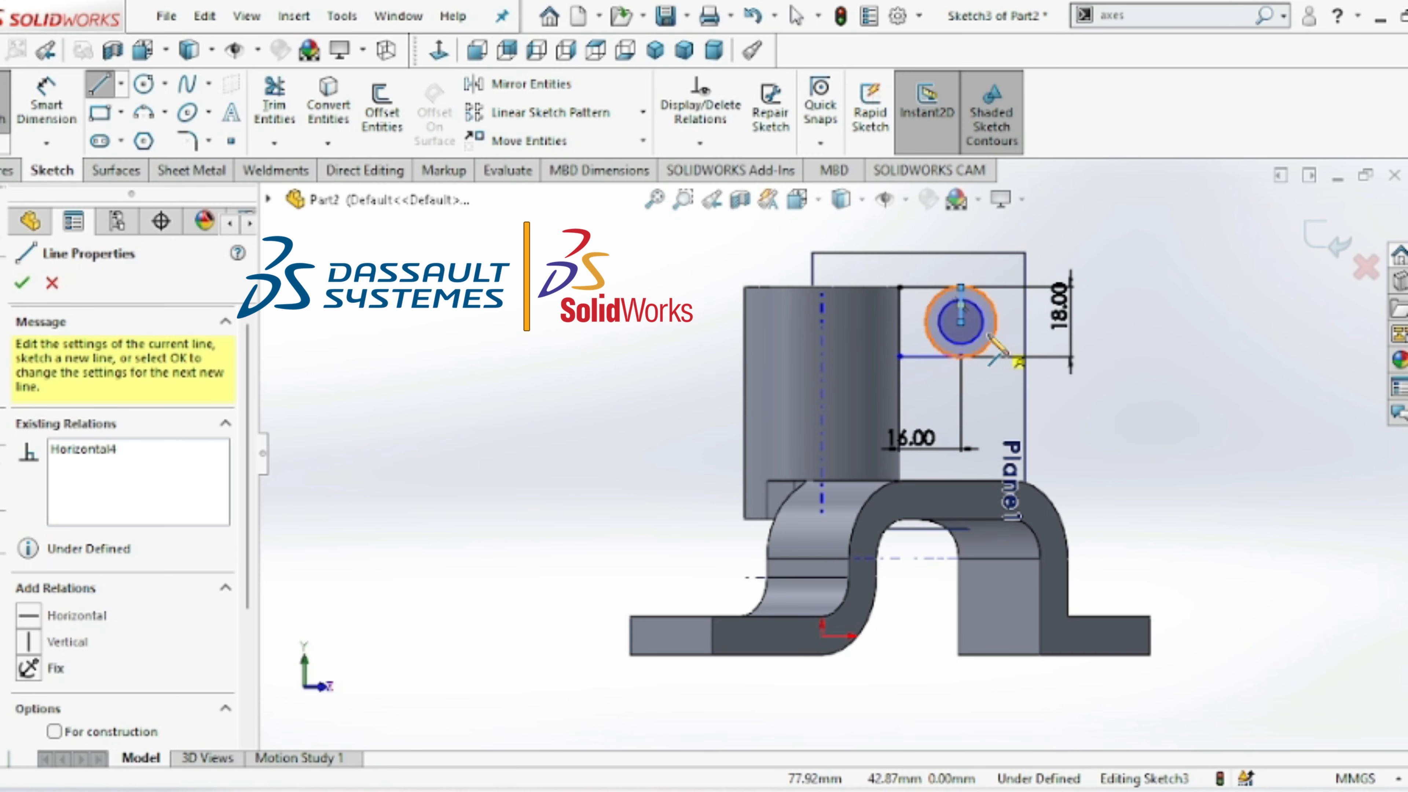
pyautogui.click(961, 322)
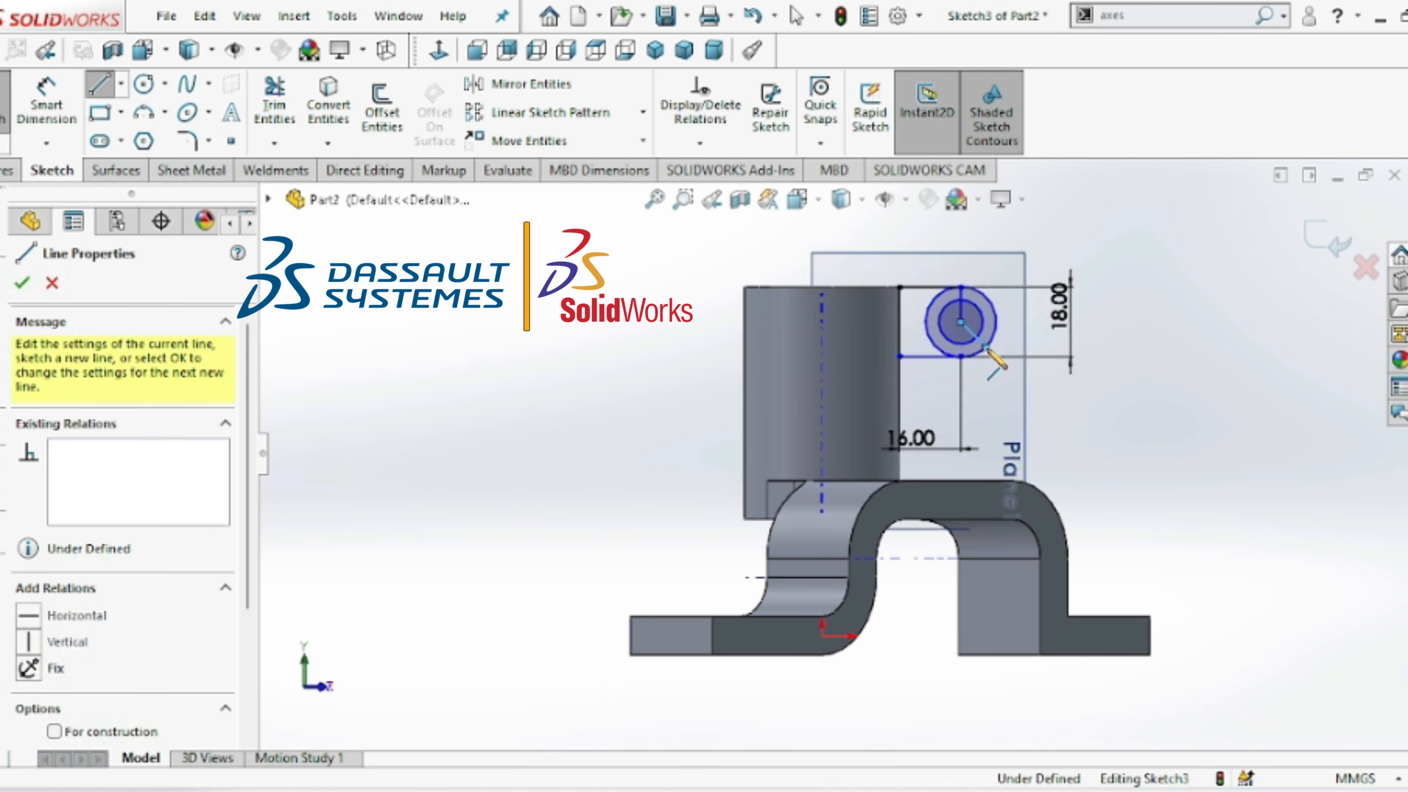
pyautogui.click(986, 347)
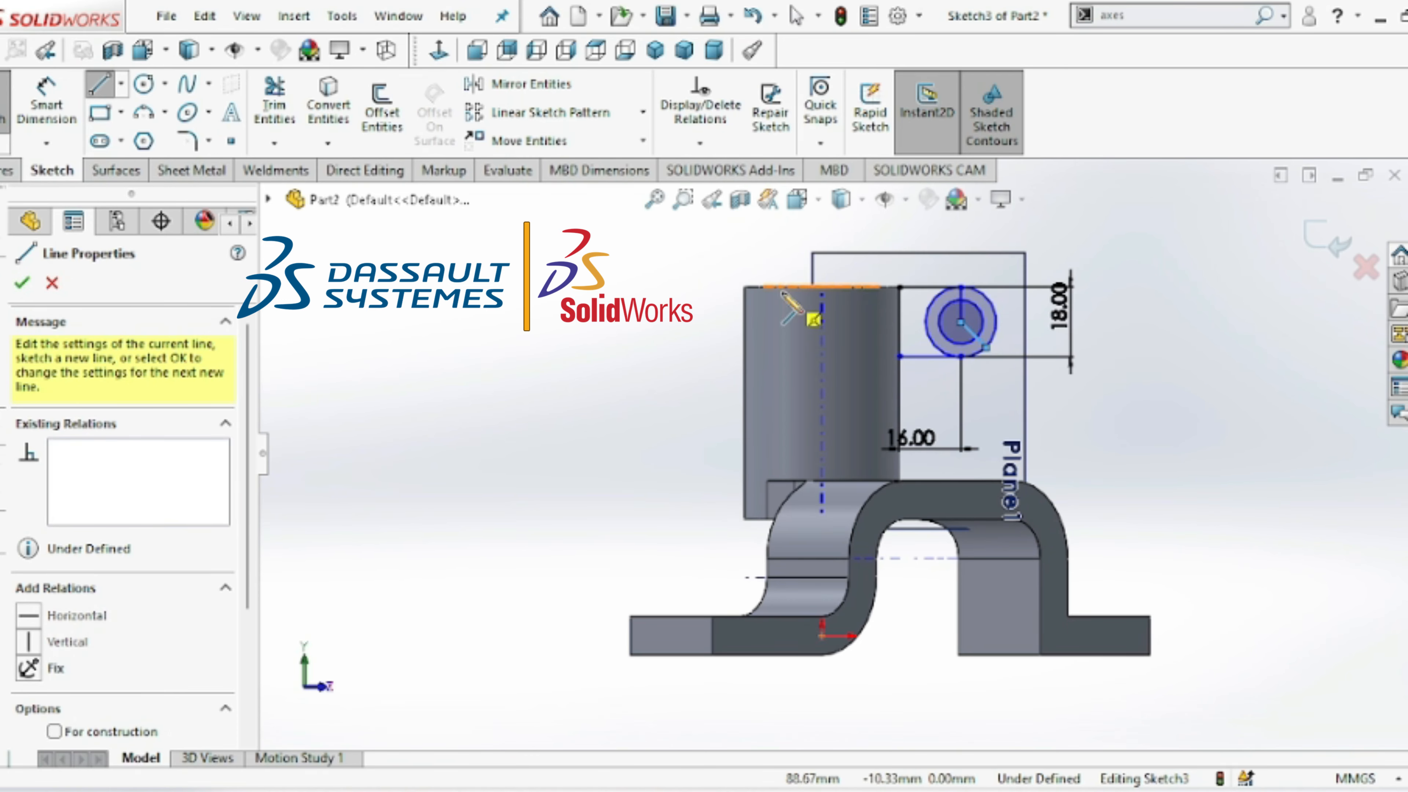
# - Add a coincident relation between the diagonal line's outer endpoint and the outer circle
pyautogui.press('Escape')
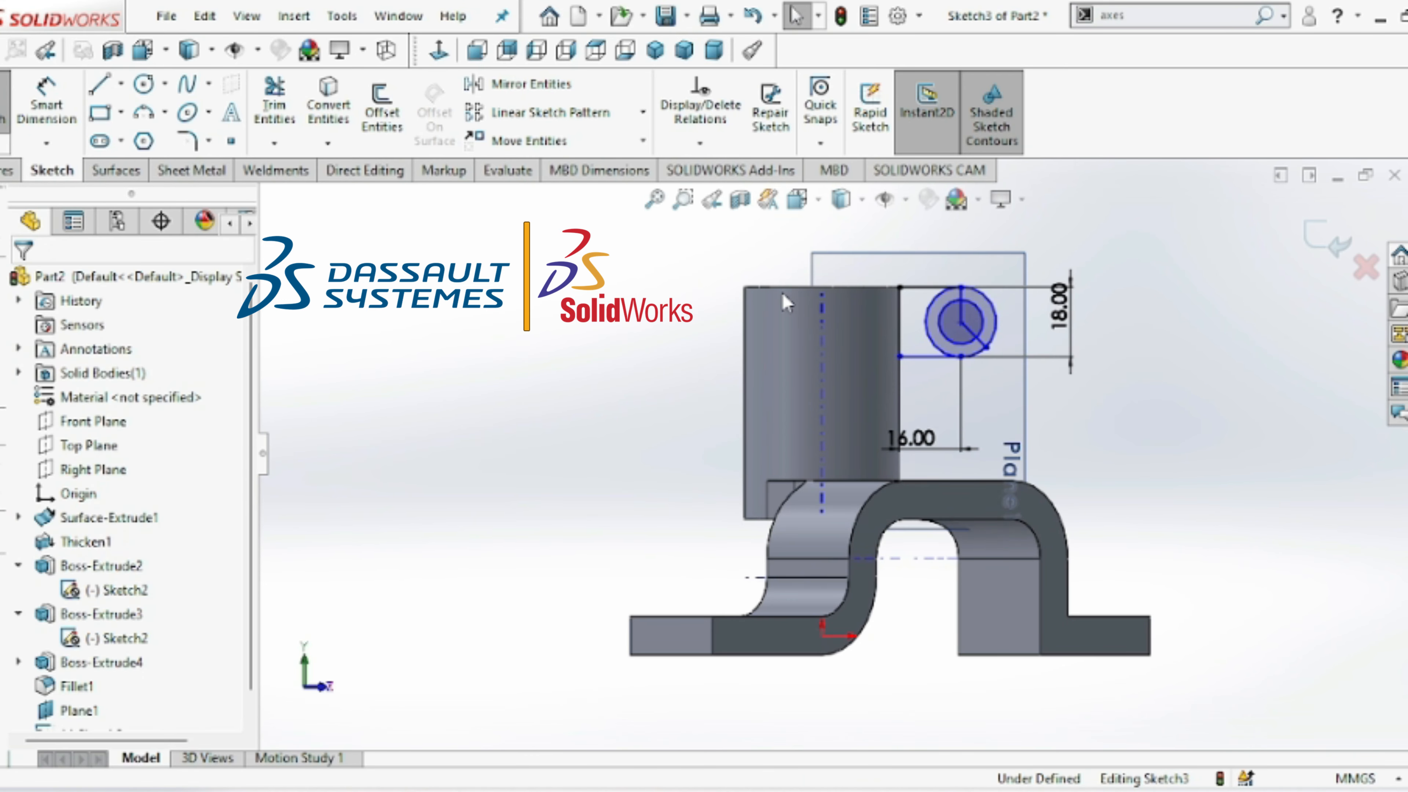
pyautogui.click(988, 347)
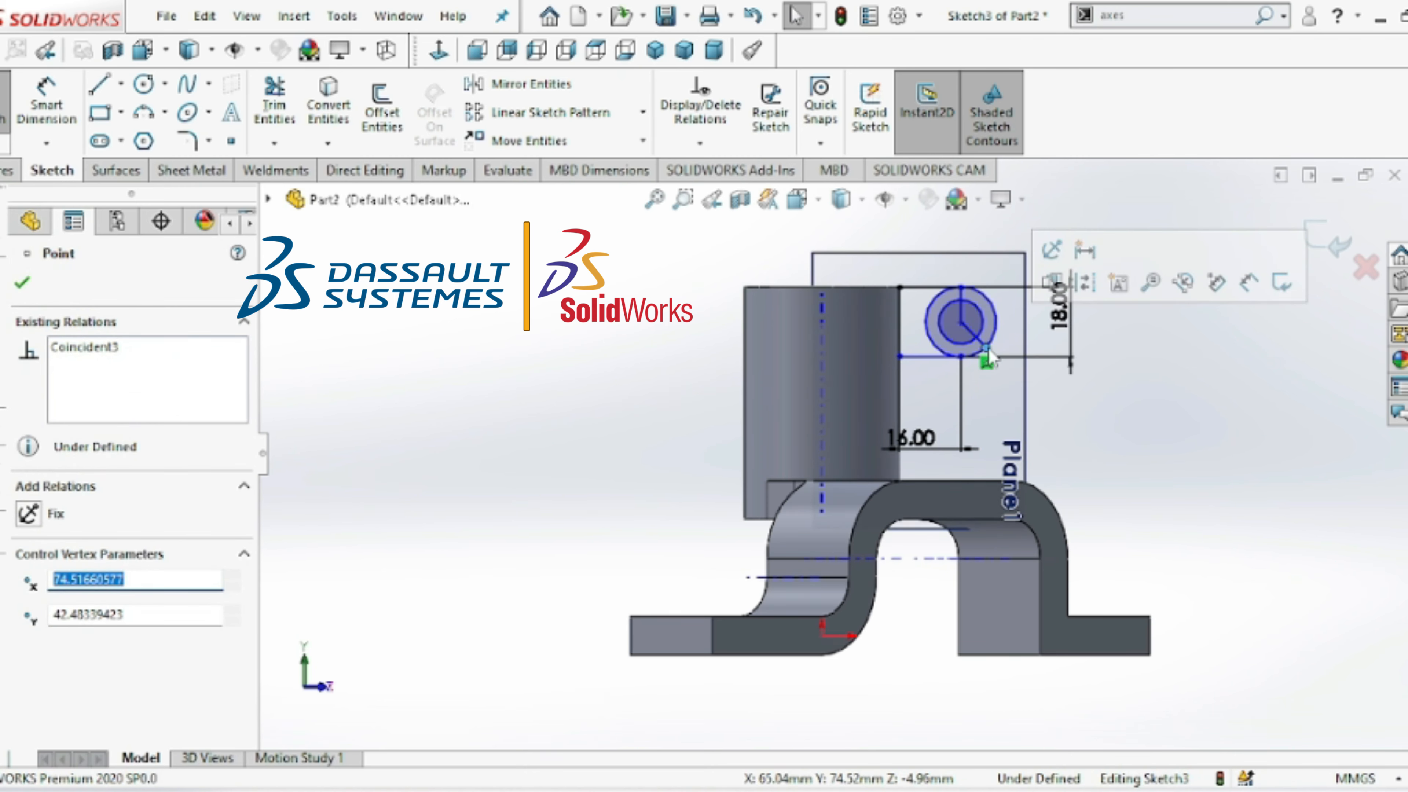
pyautogui.keyDown('ctrl'); pyautogui.click(995, 339); pyautogui.keyUp('ctrl')
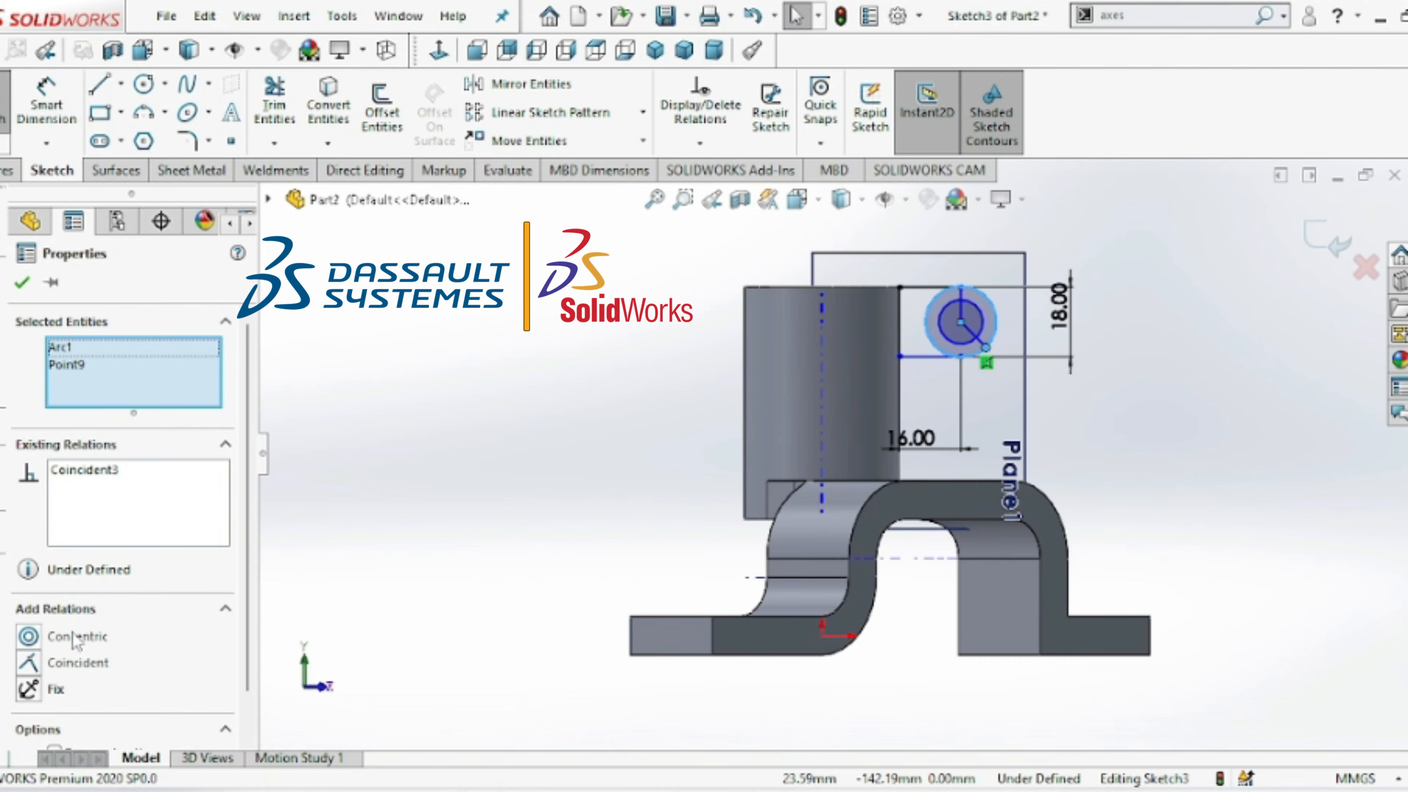
pyautogui.click(35, 666)
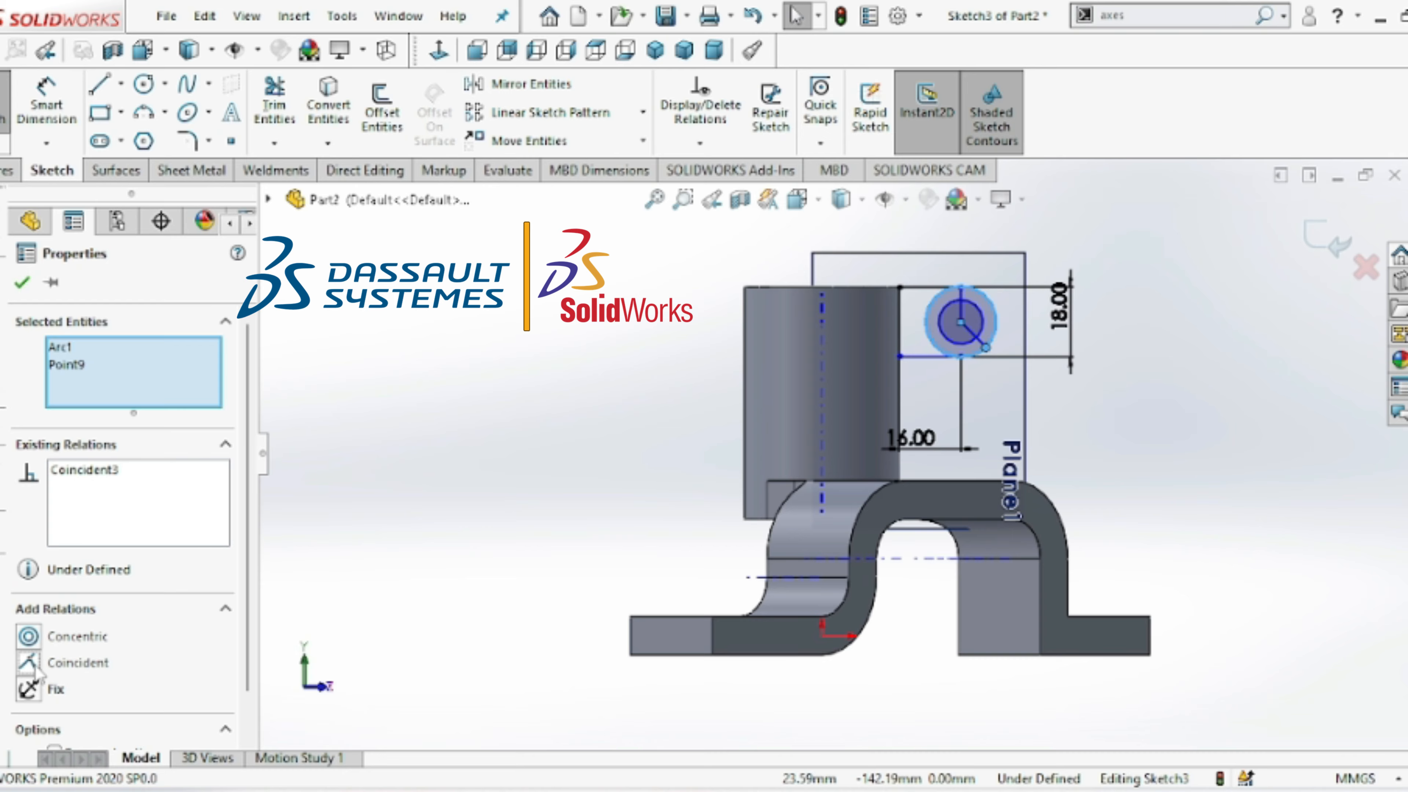
pyautogui.click(22, 282)
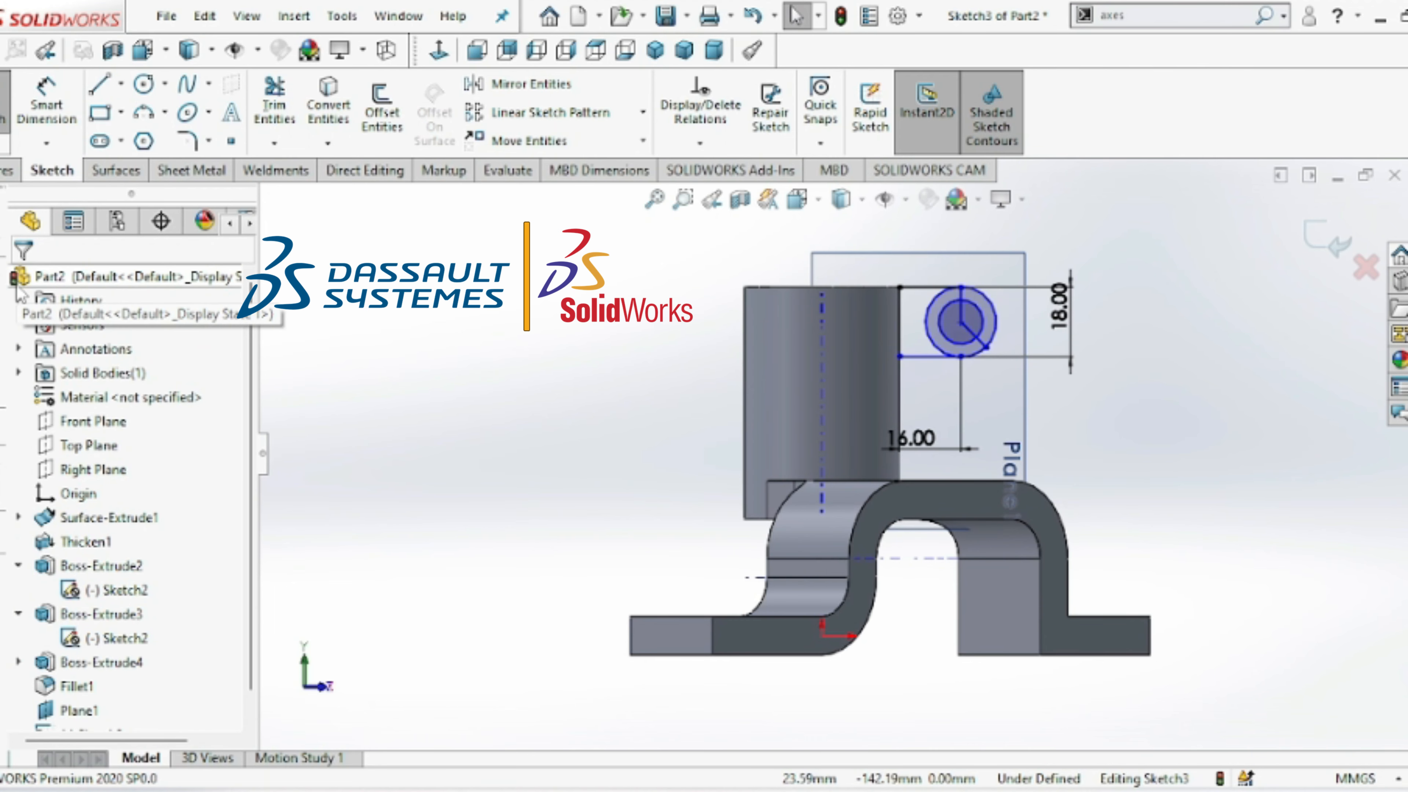
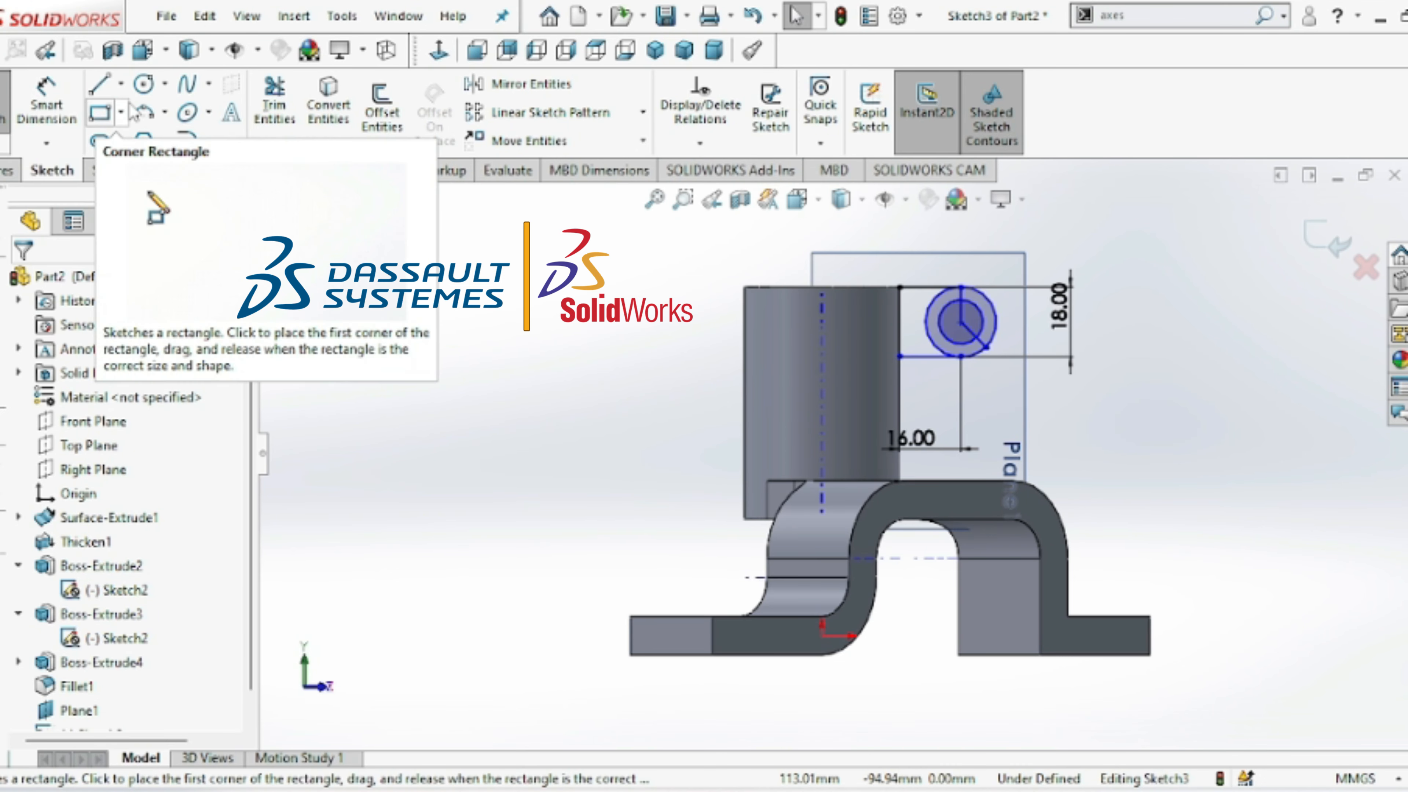
pyautogui.click(7, 171)
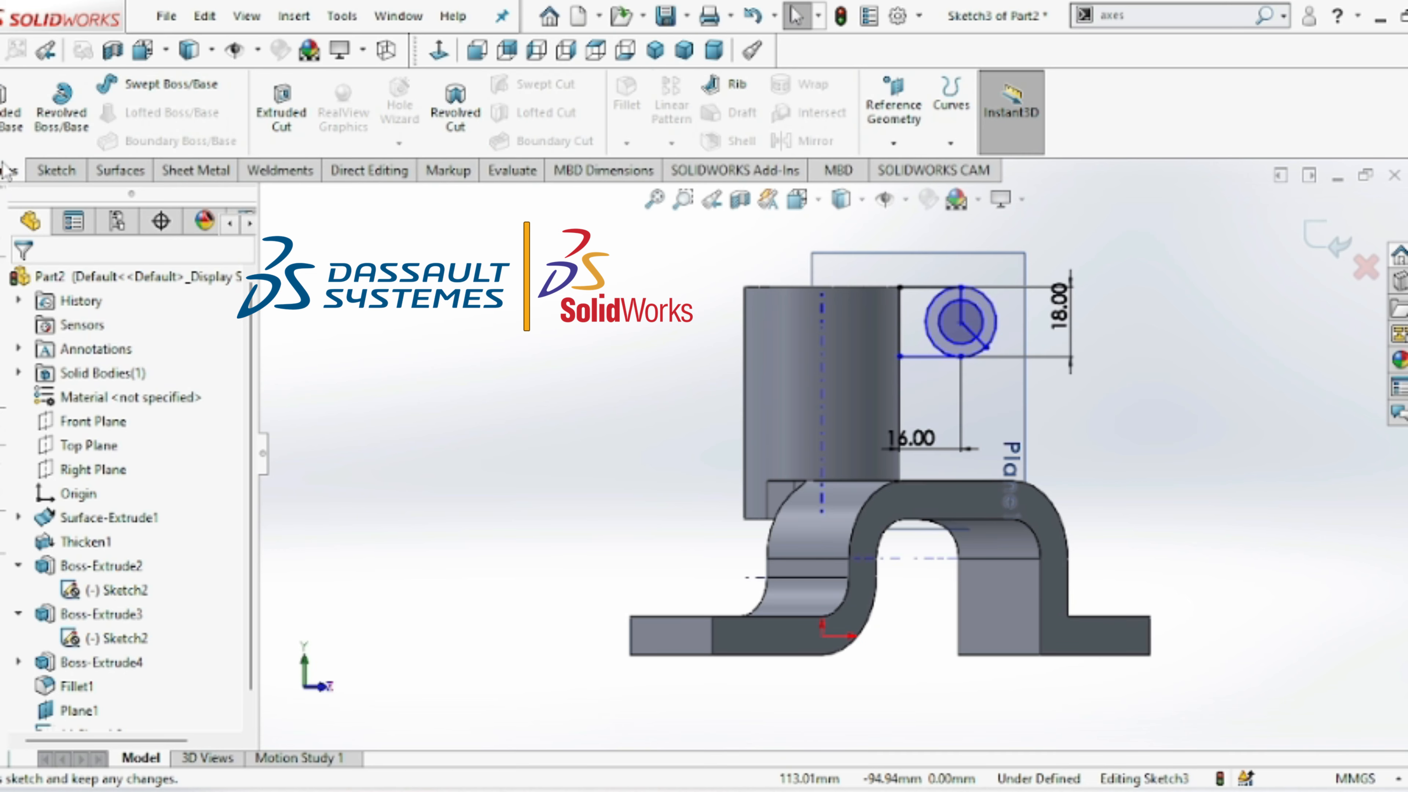
pyautogui.click(35, 127)
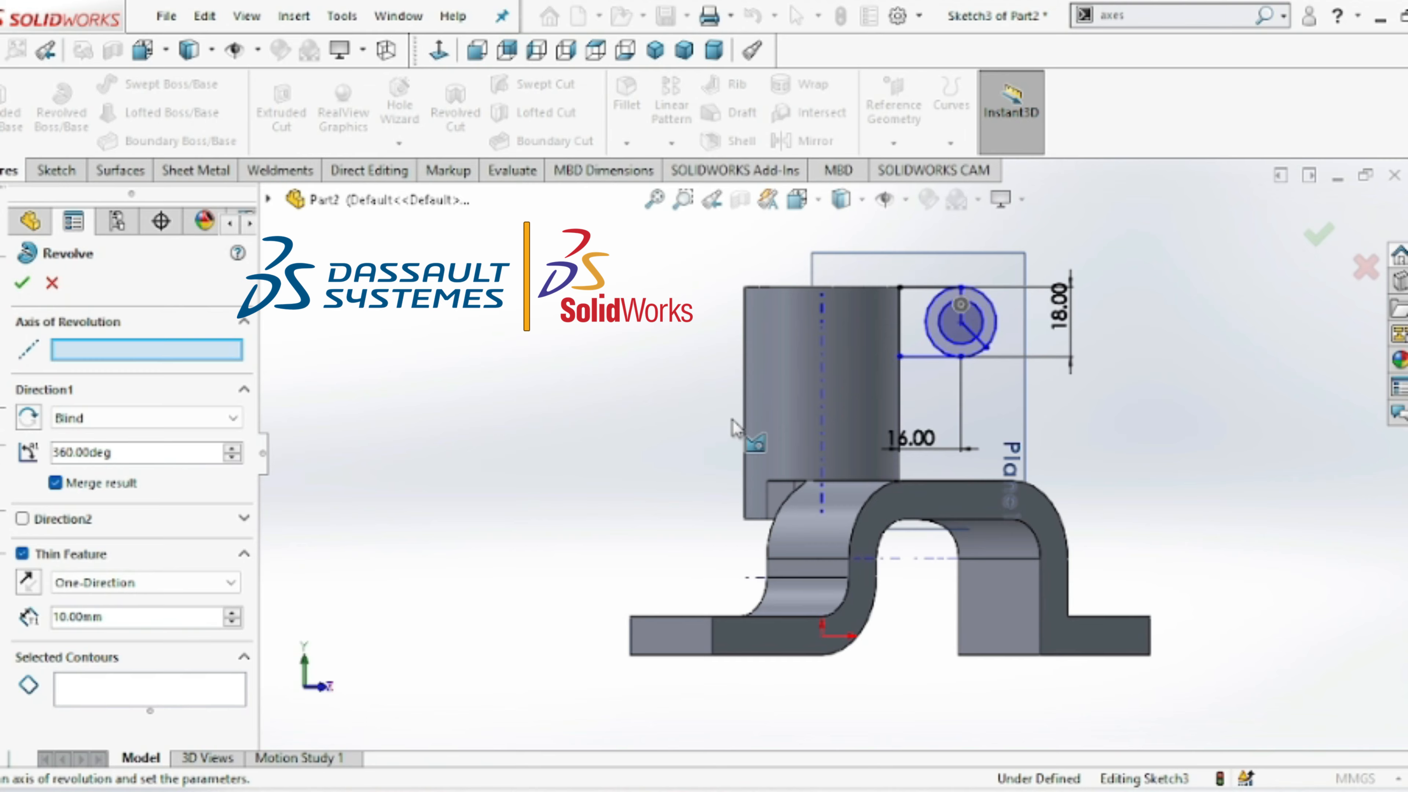
pyautogui.hotkey('ctrl', '7')
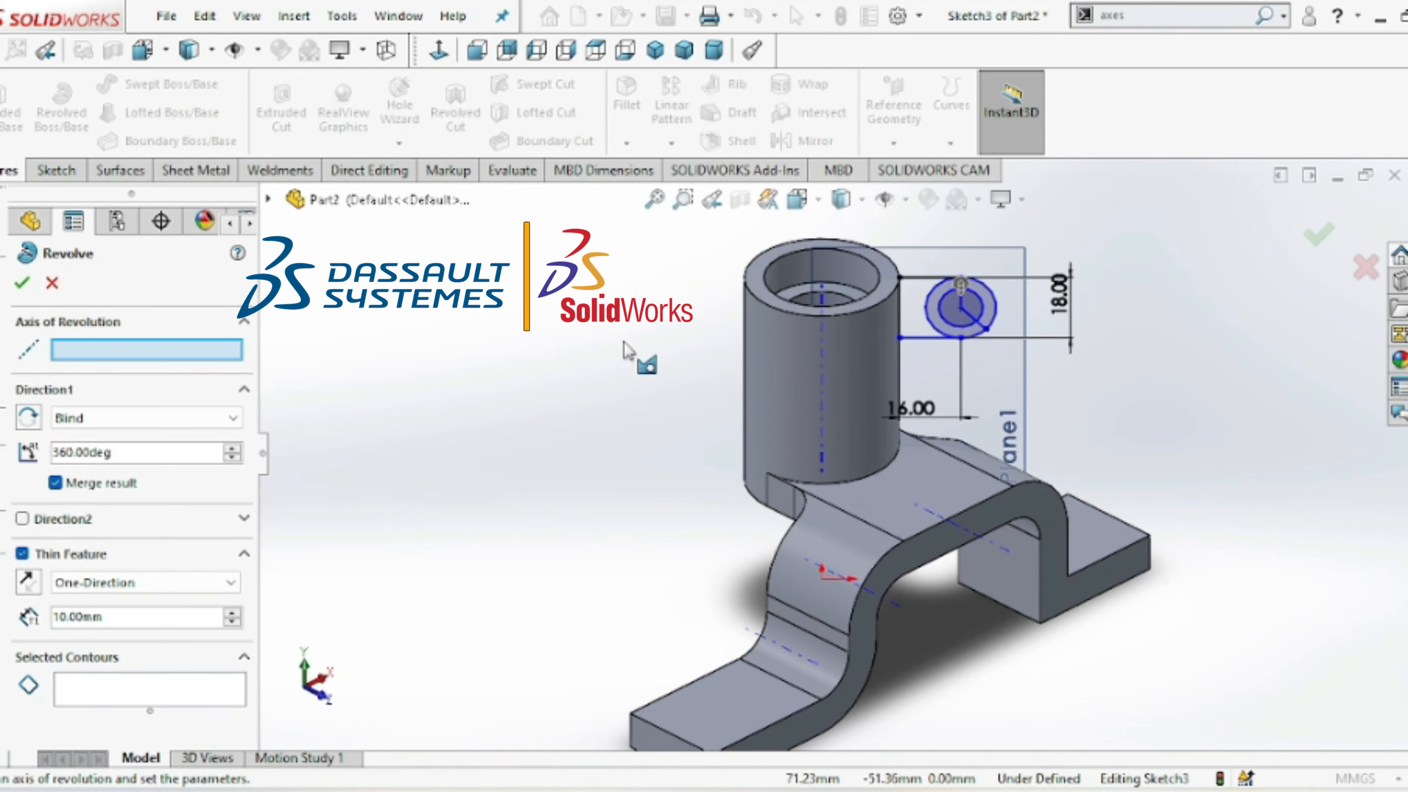
pyautogui.press('Escape')
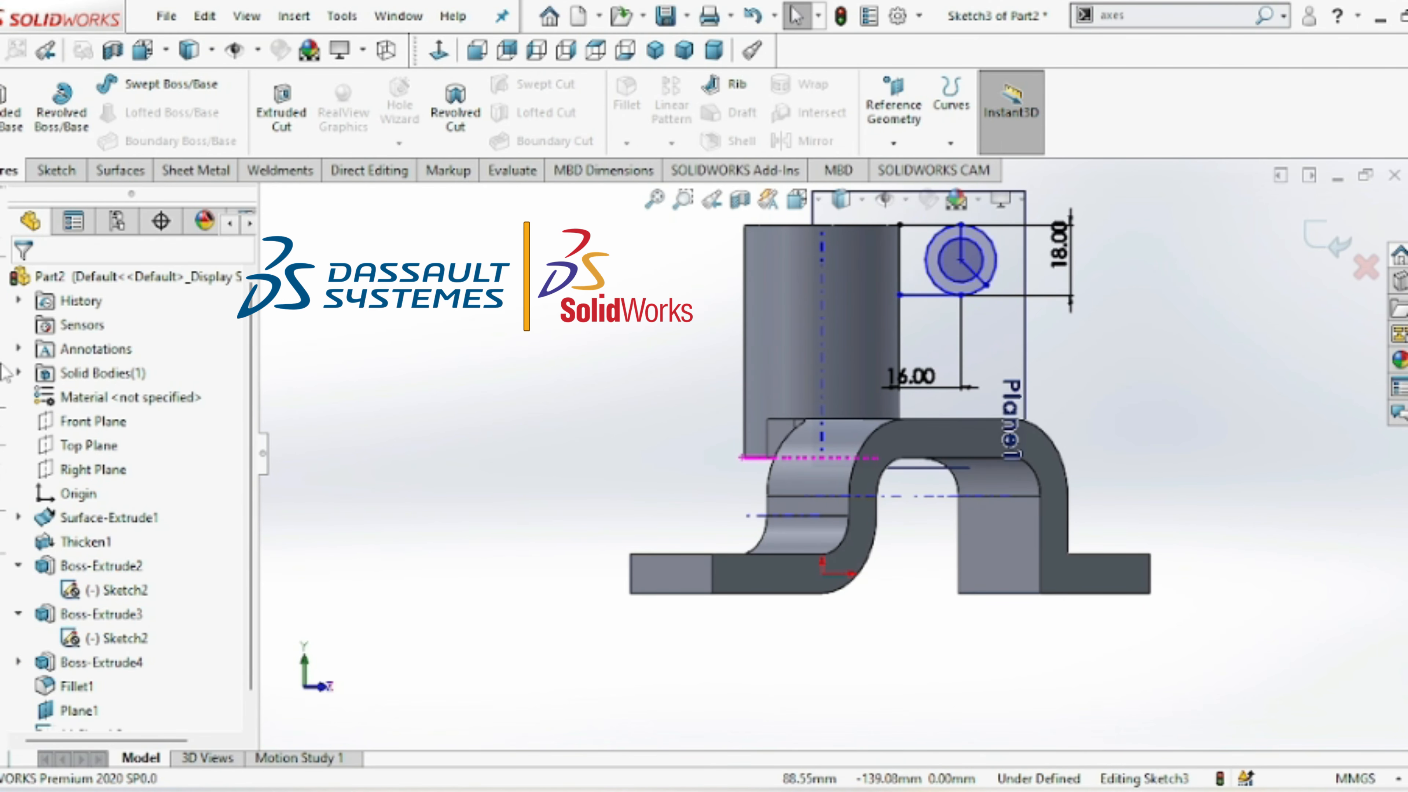
# - Sketch a vertical centerline along the boss axis through the origin, running from above the boss to below the base
pyautogui.click(45, 169)
pyautogui.click(120, 83)
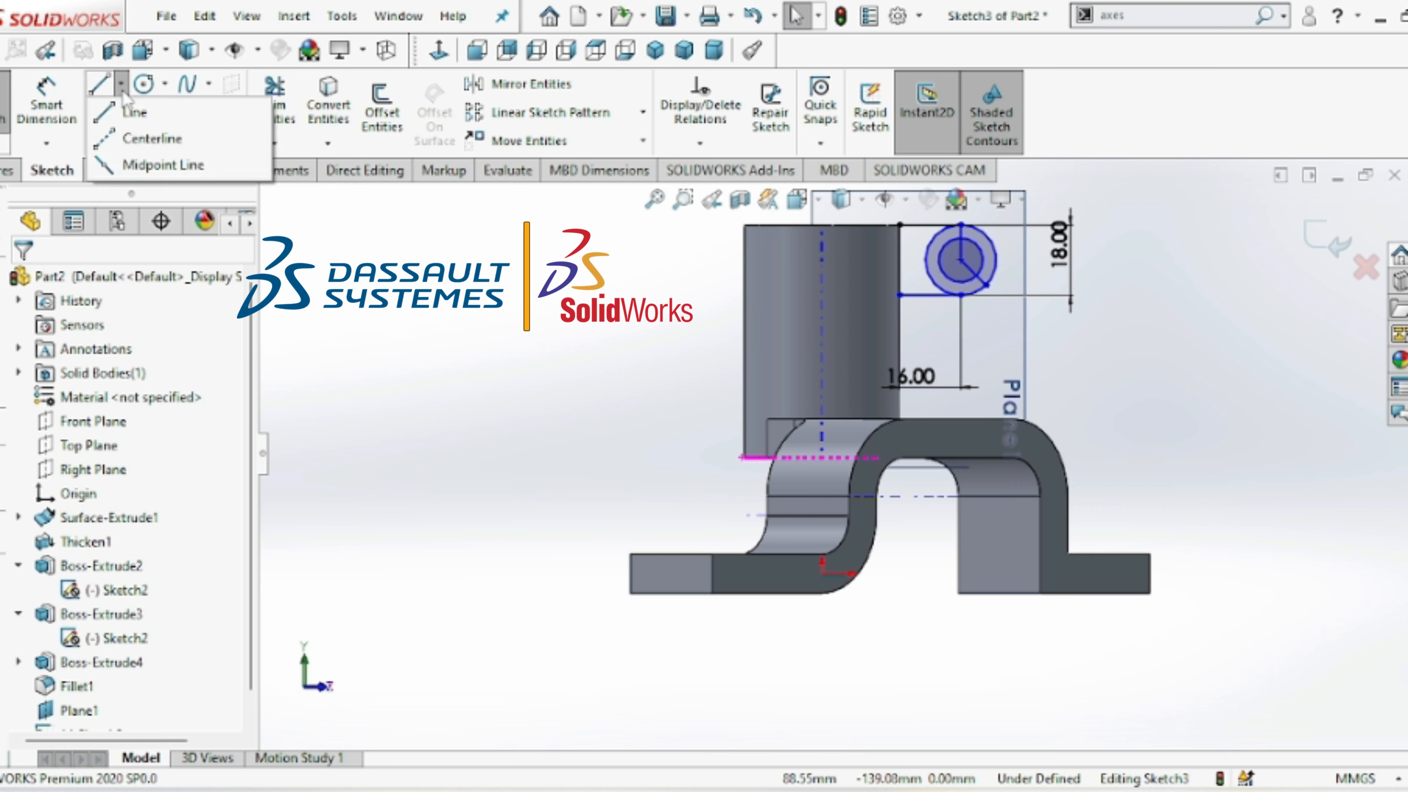
pyautogui.click(146, 139)
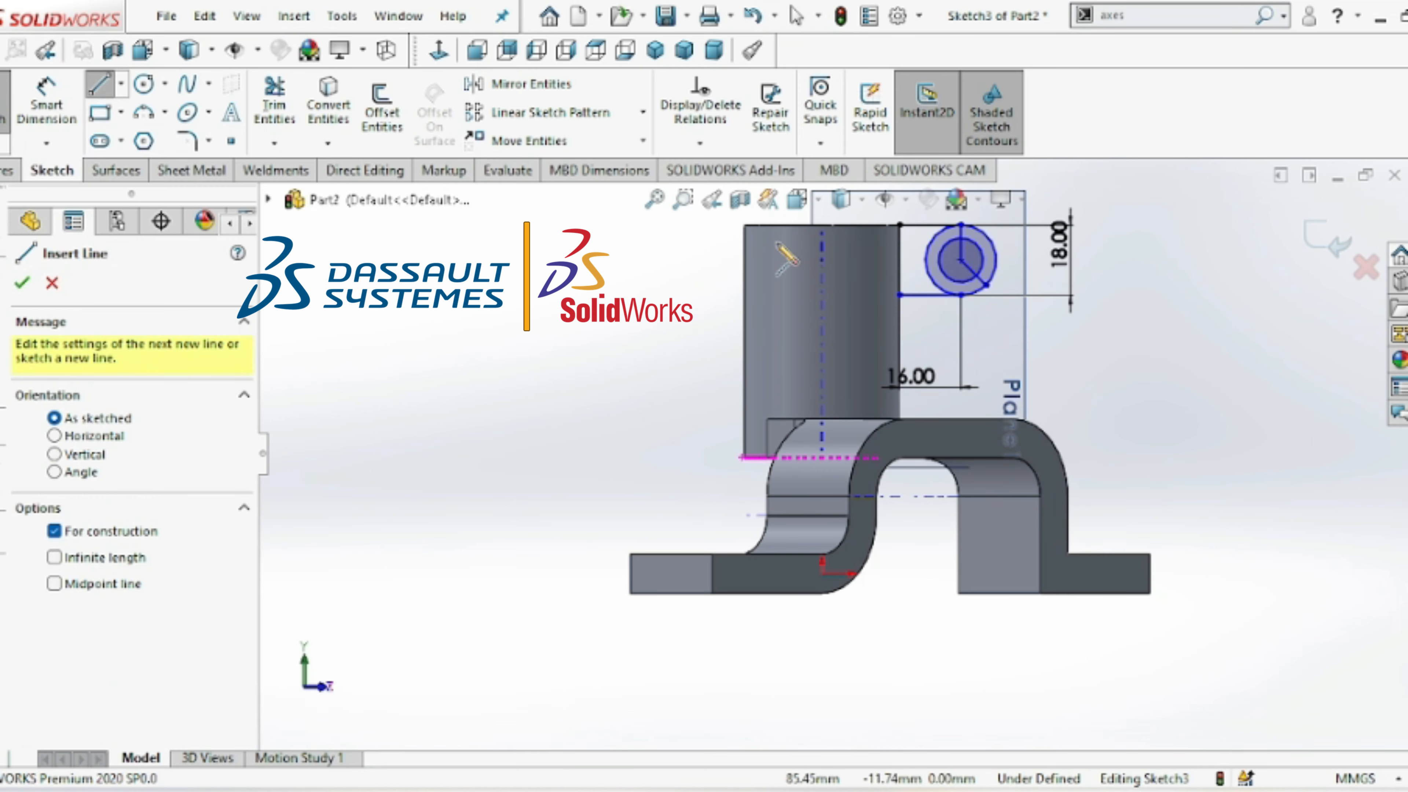
pyautogui.hotkey('shift', 'z')
pyautogui.press('z')
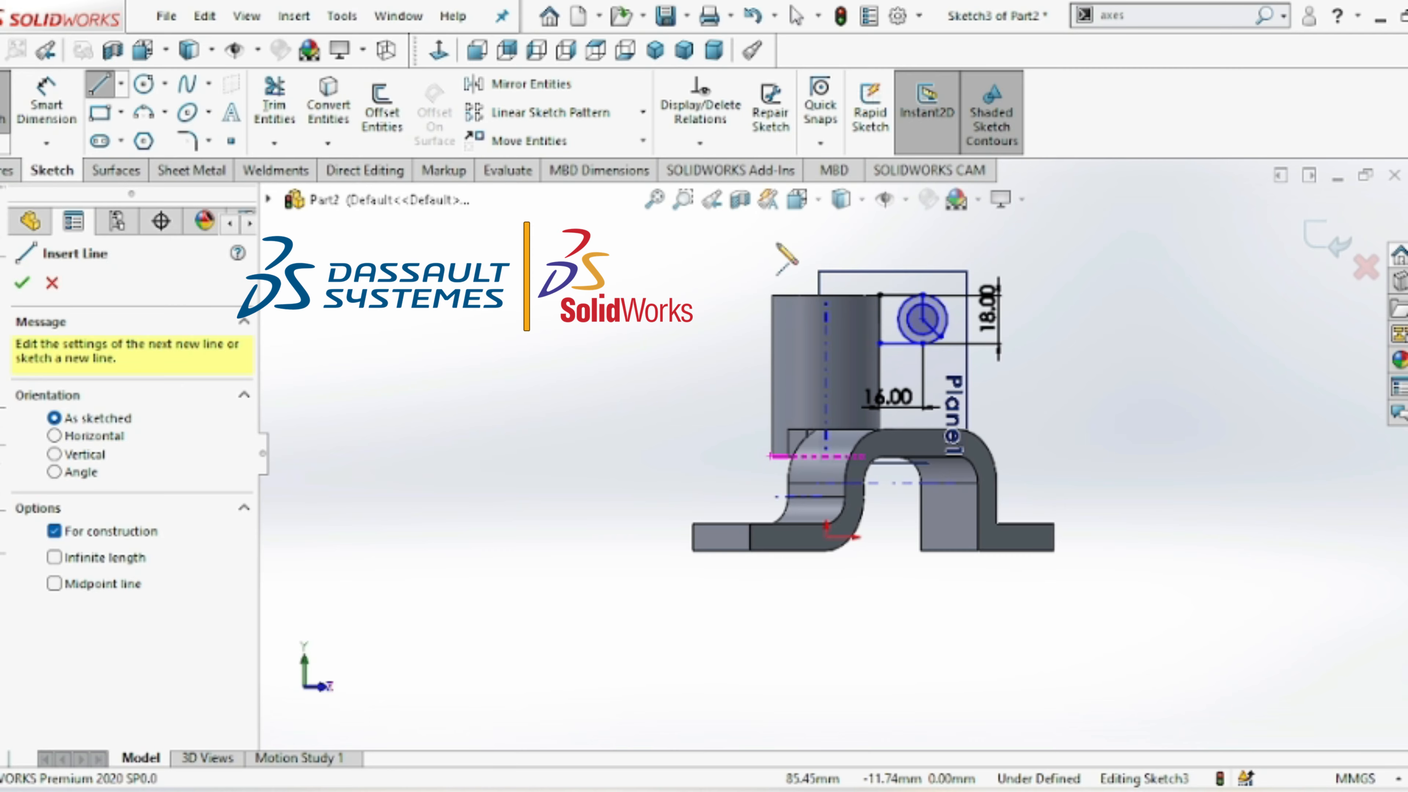
pyautogui.click(825, 265)
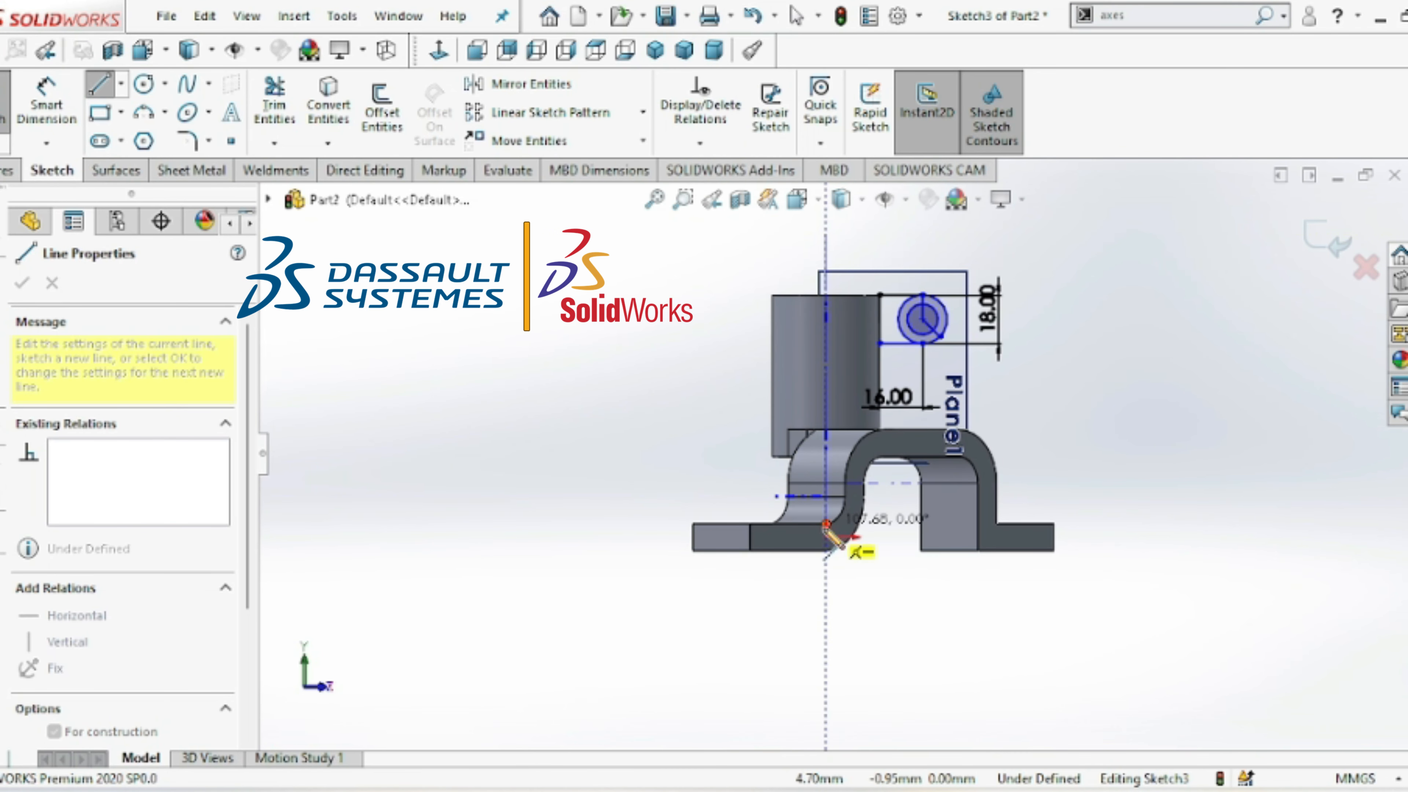
pyautogui.click(825, 609)
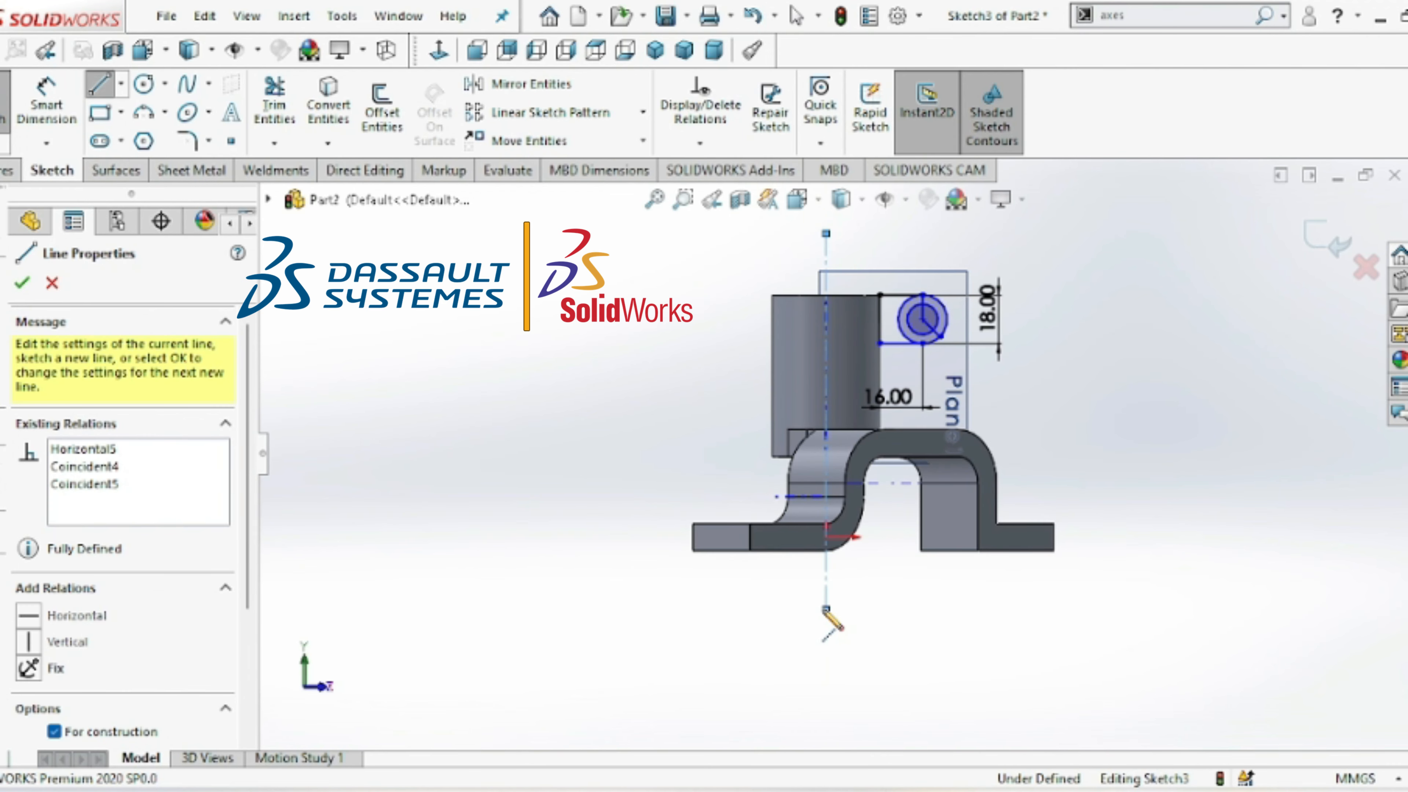
pyautogui.press('Escape')
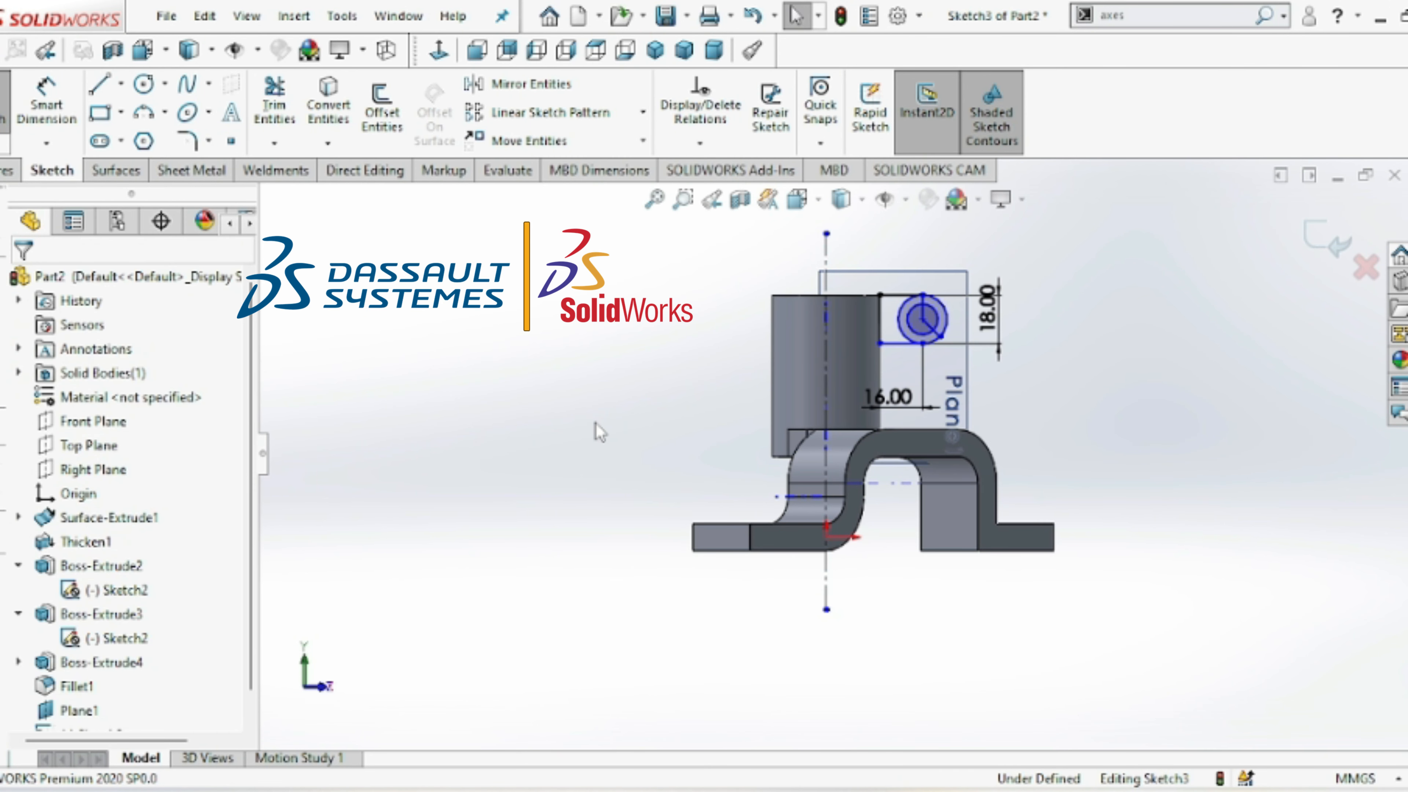
# - Start a revolved boss about the vertical centerline using the rectangular region beside the boss, with the thin feature turned off
pyautogui.click(11, 171)
pyautogui.click(60, 117)
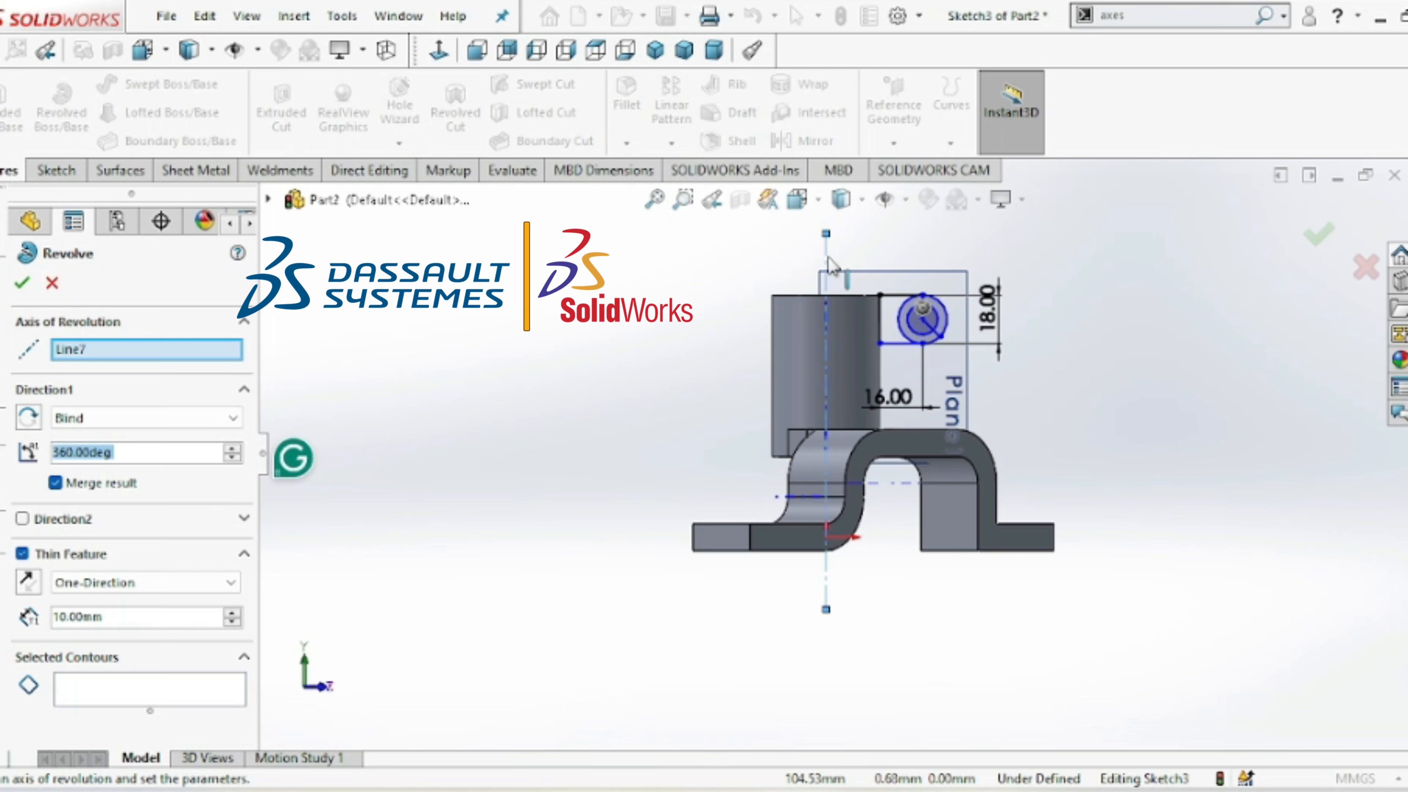
pyautogui.click(893, 326)
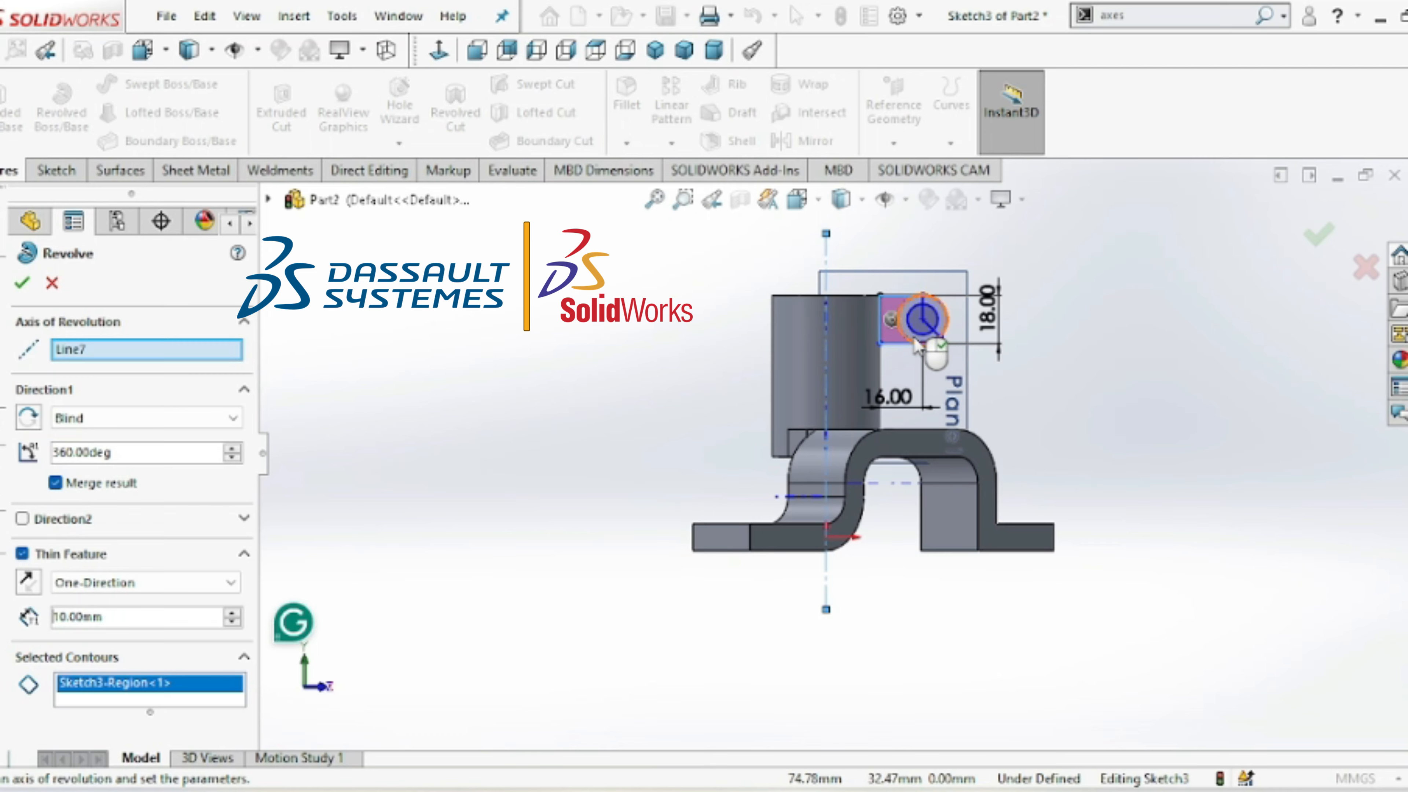
pyautogui.click(913, 340)
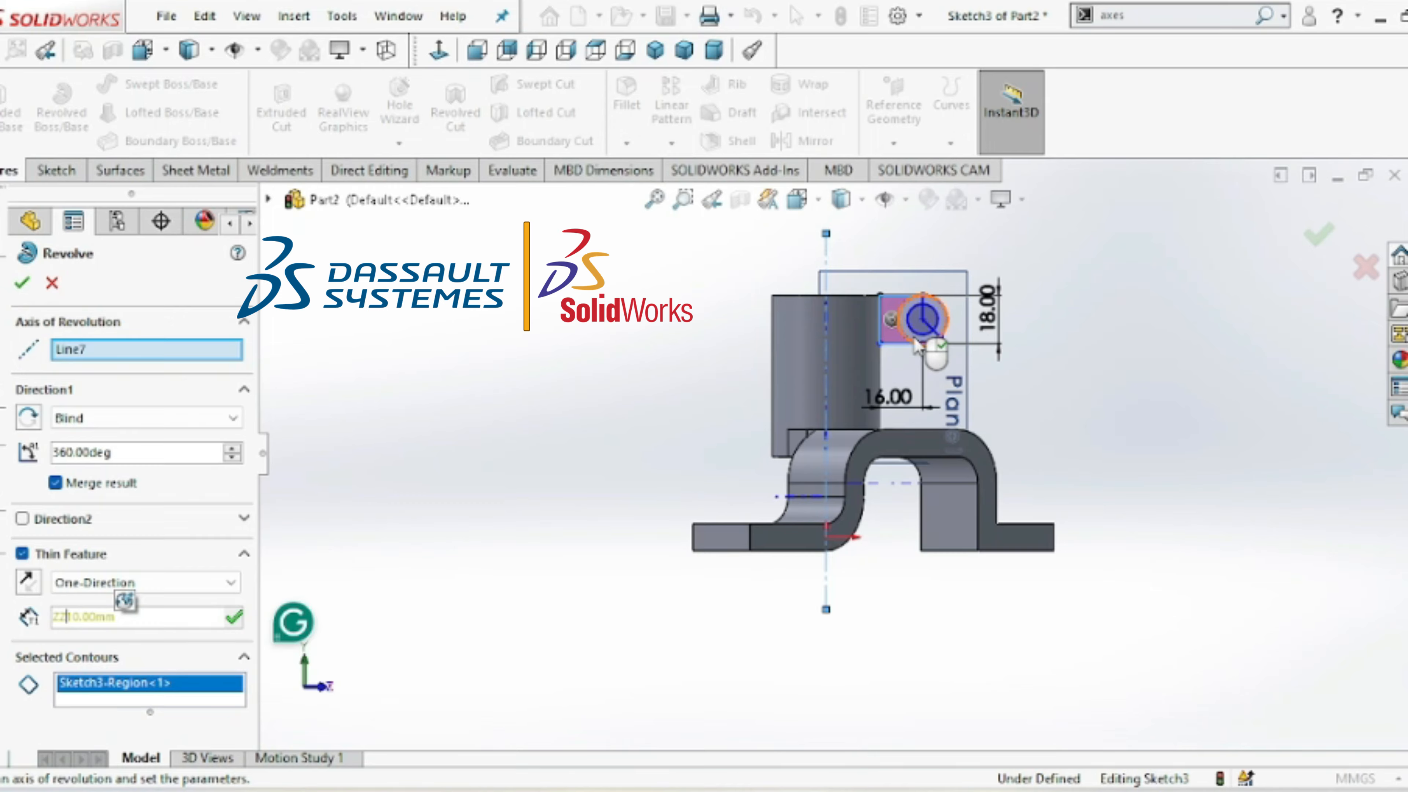
pyautogui.press('BackSpace')
pyautogui.press('BackSpace')
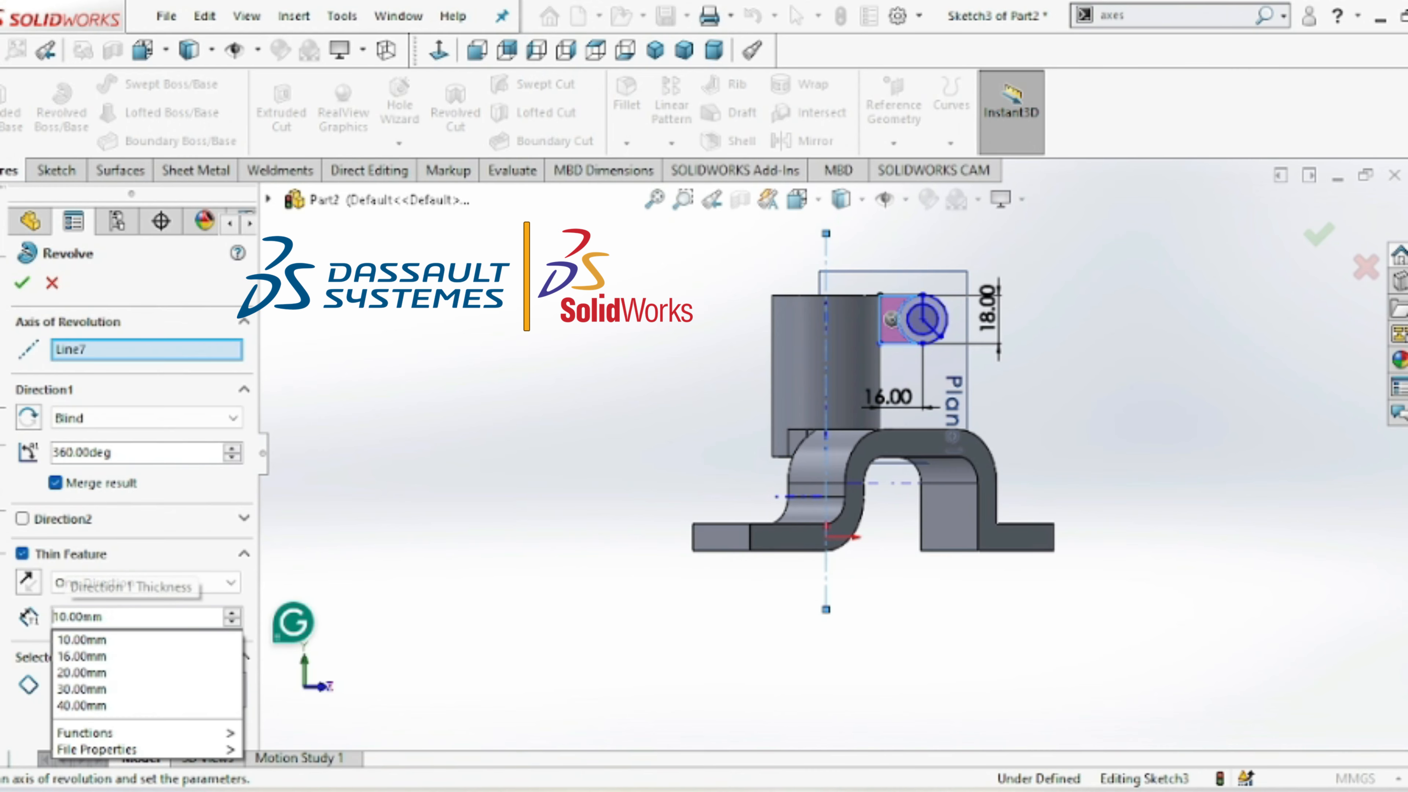
pyautogui.click(22, 554)
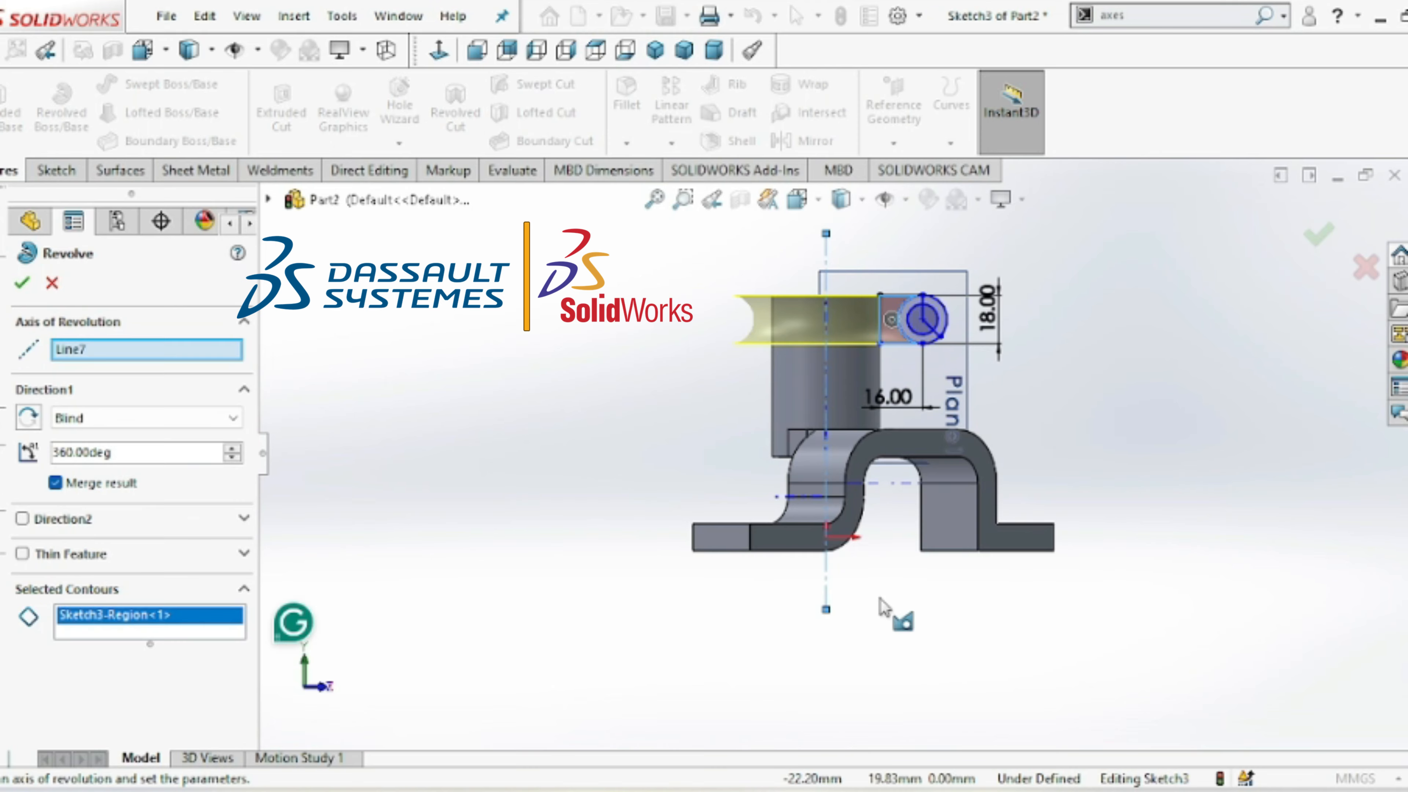
# - Add the boss-side ring region between the two circles to the revolve's contours and decline creating a global variable
pyautogui.scroll(-3, 880, 599)
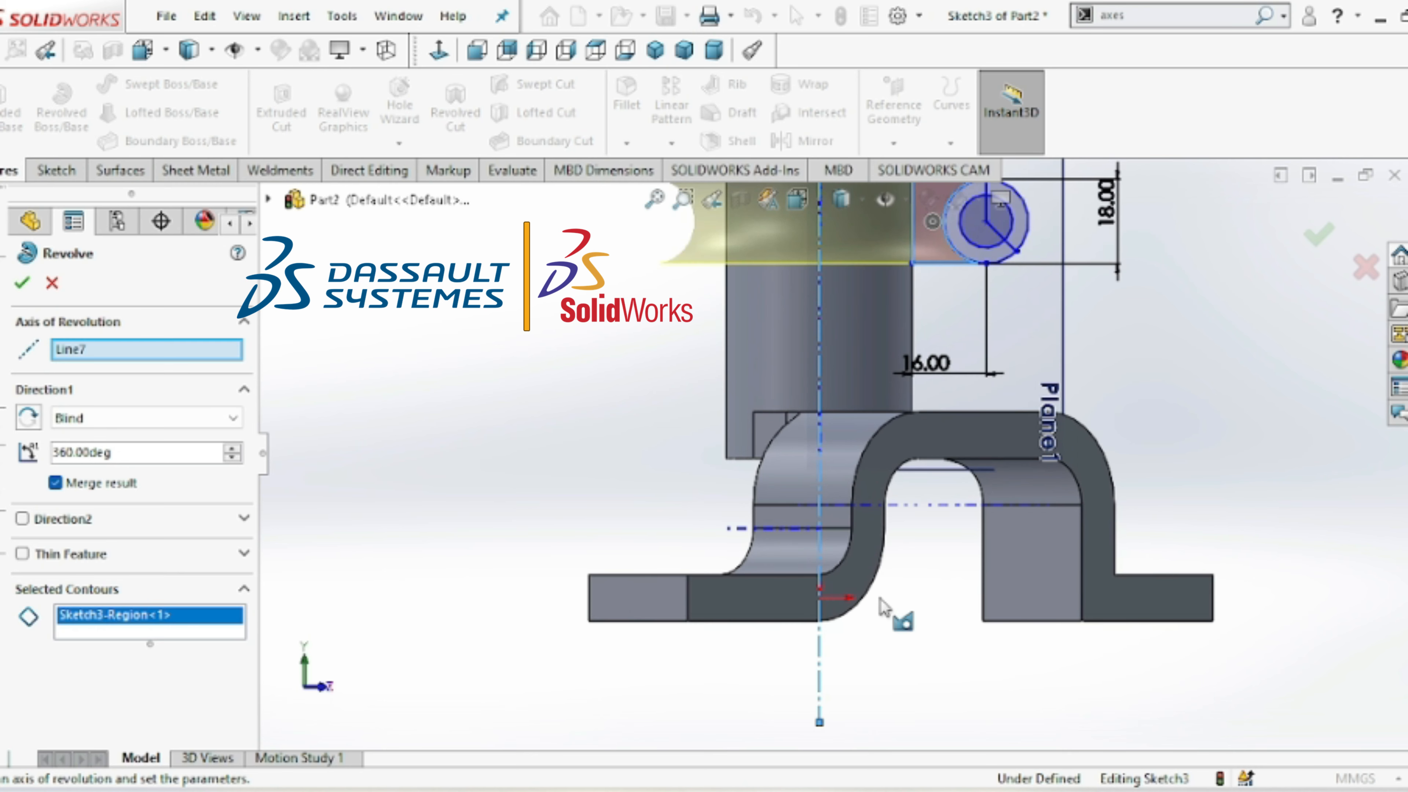
pyautogui.click(964, 253)
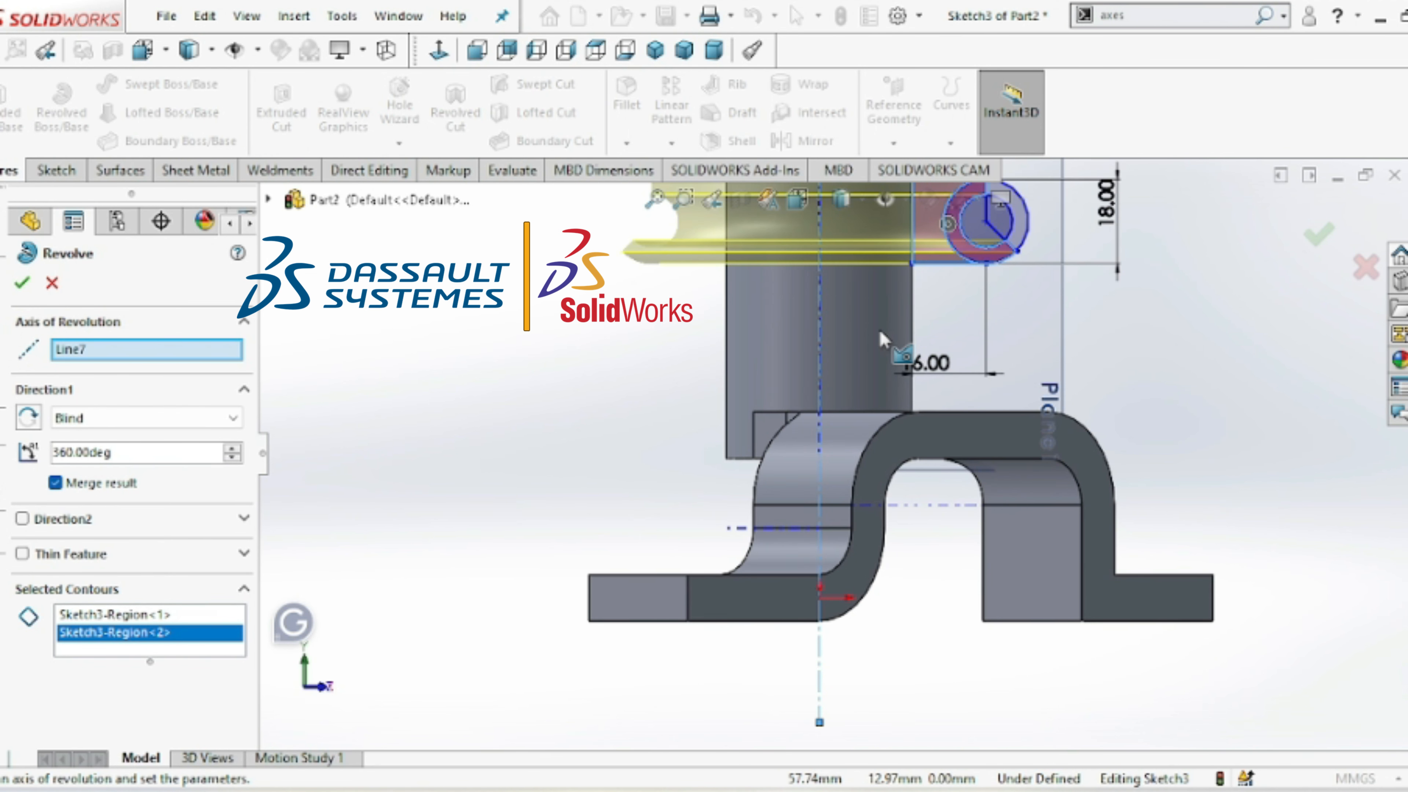
pyautogui.press('Menu')
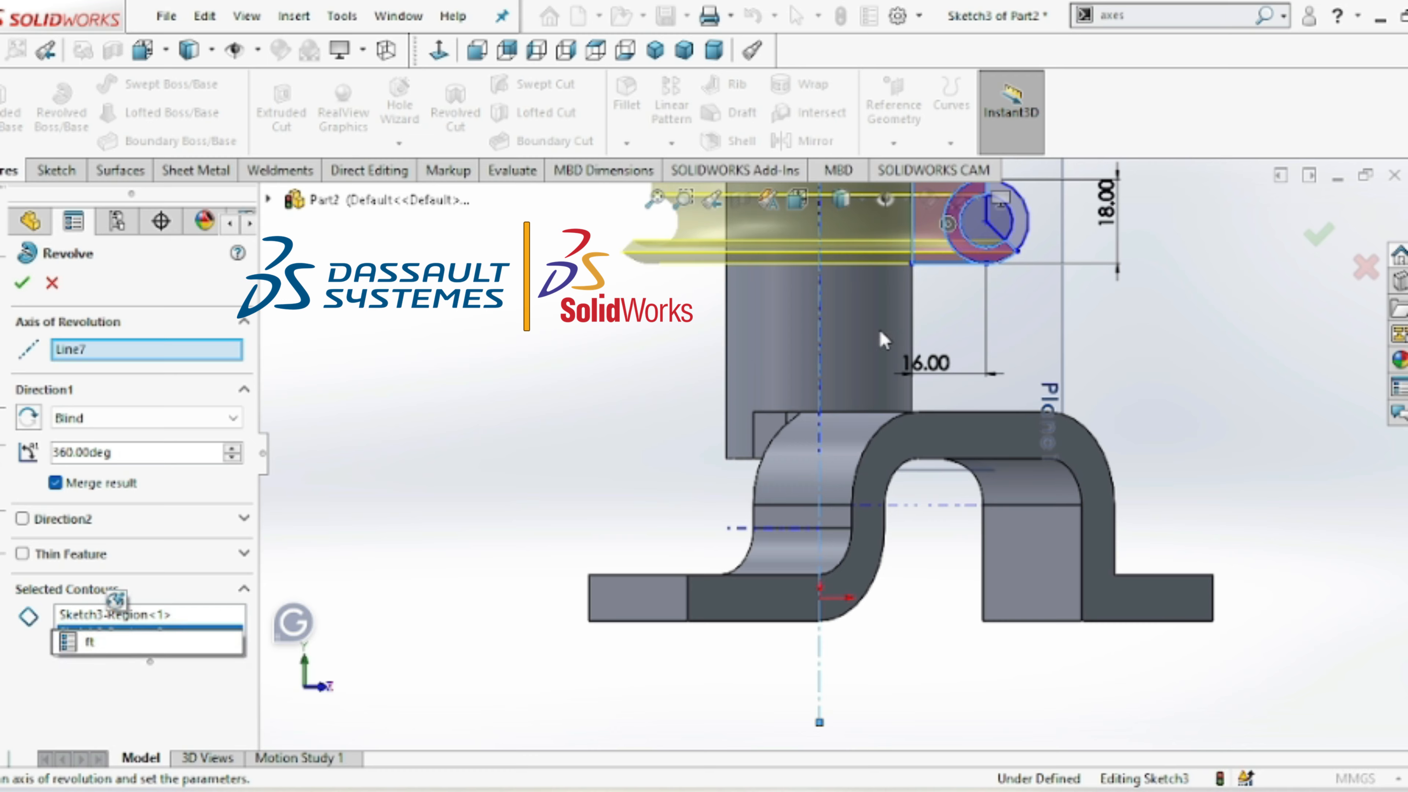
pyautogui.press('Down')
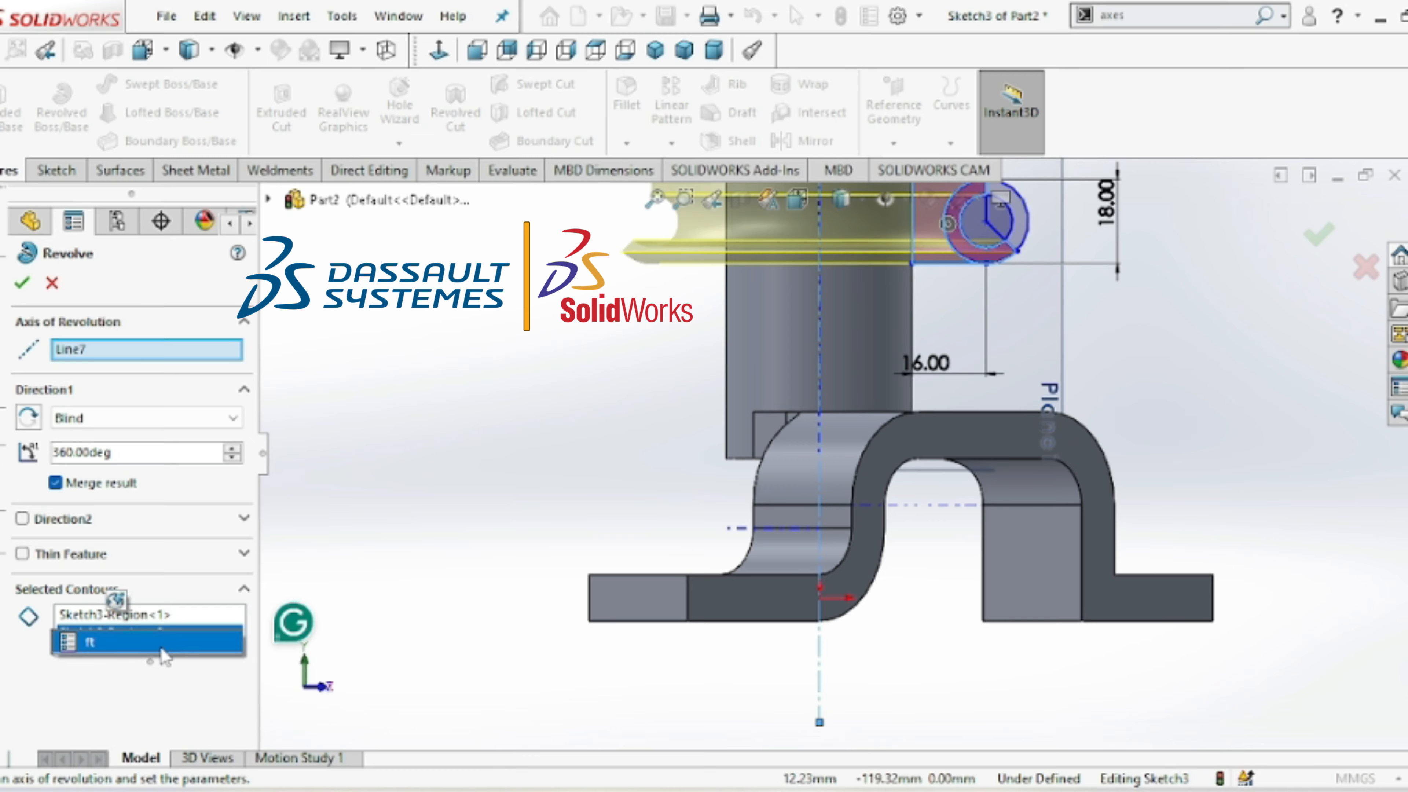
pyautogui.press('Return')
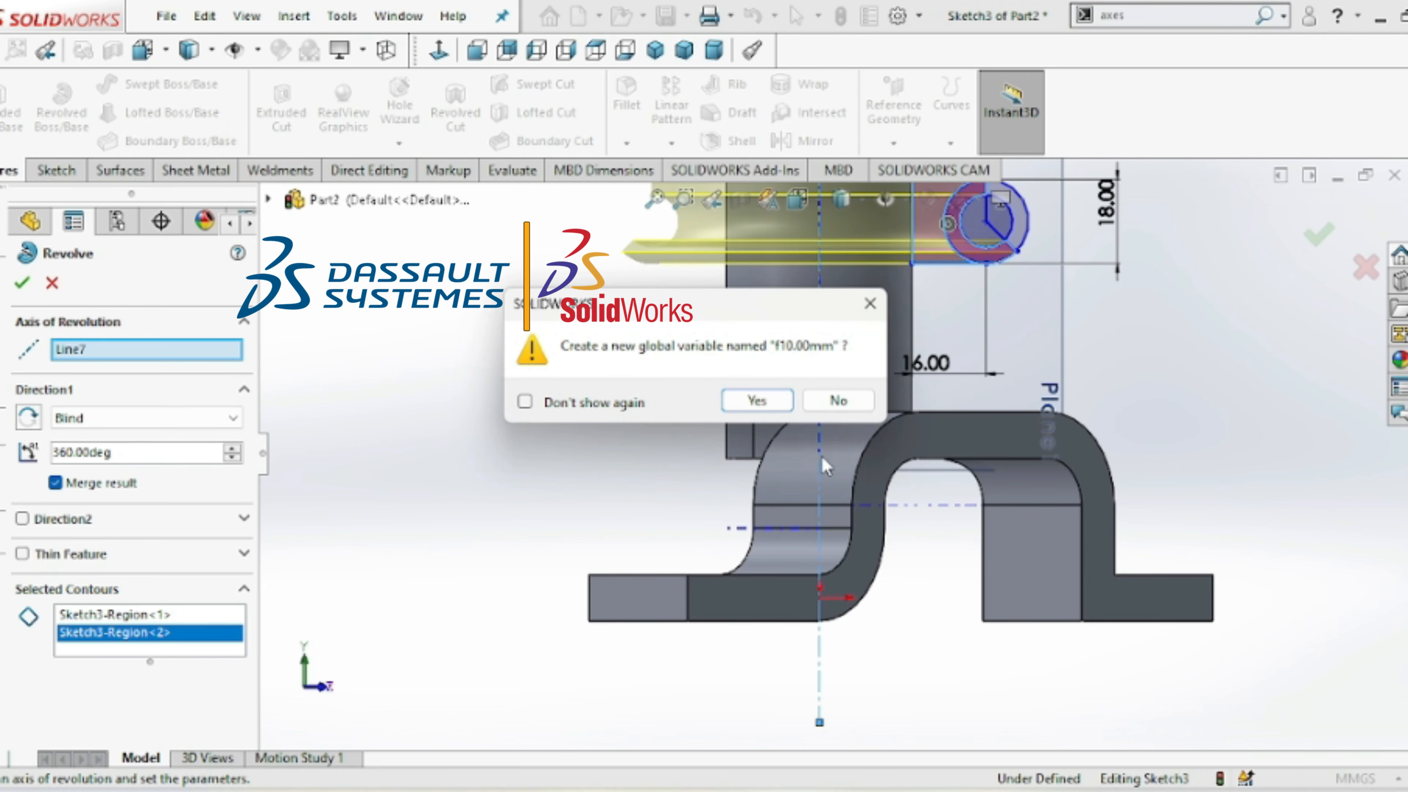
pyautogui.click(835, 401)
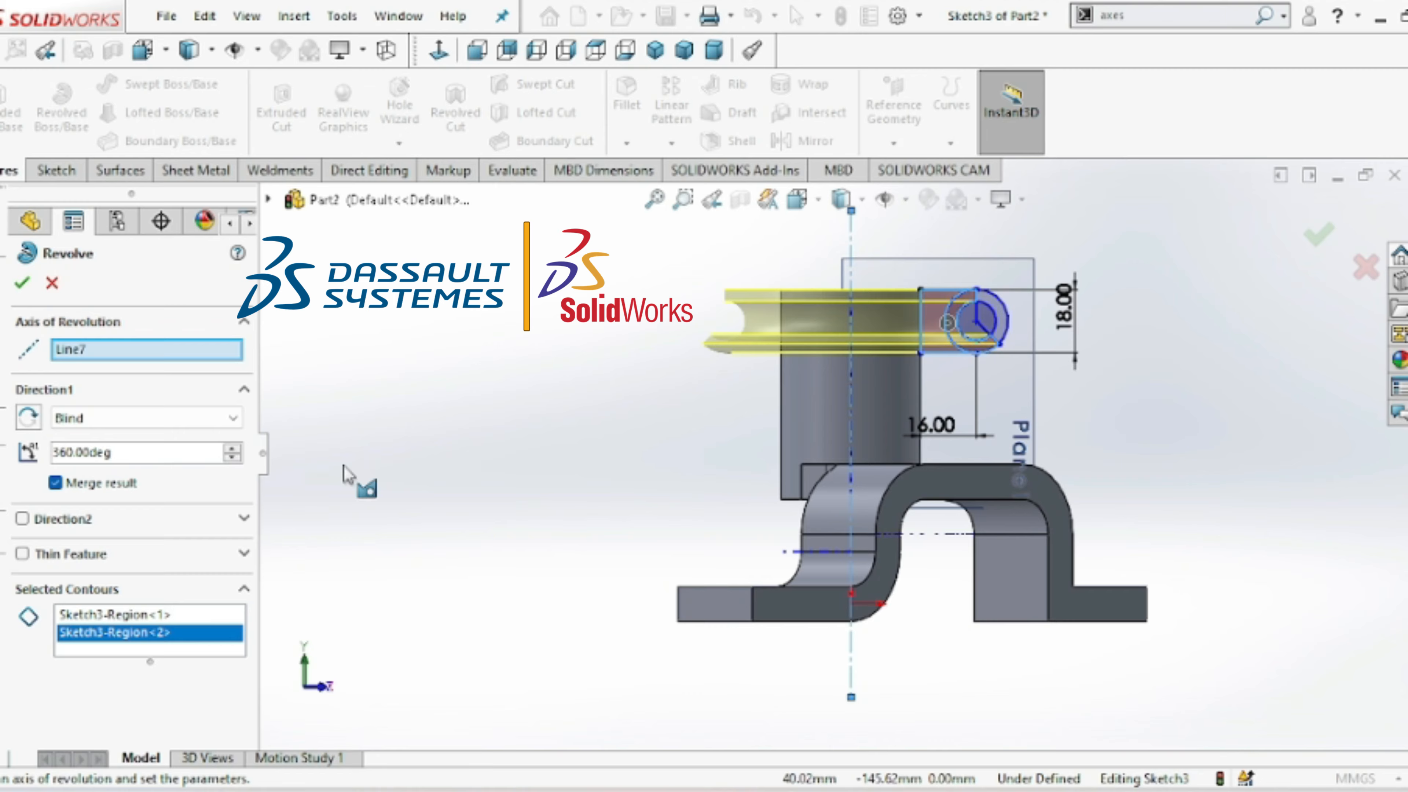
# - Set the revolve to Mid Plane with a 15-degree angle, declining the new global variable
pyautogui.click(201, 419)
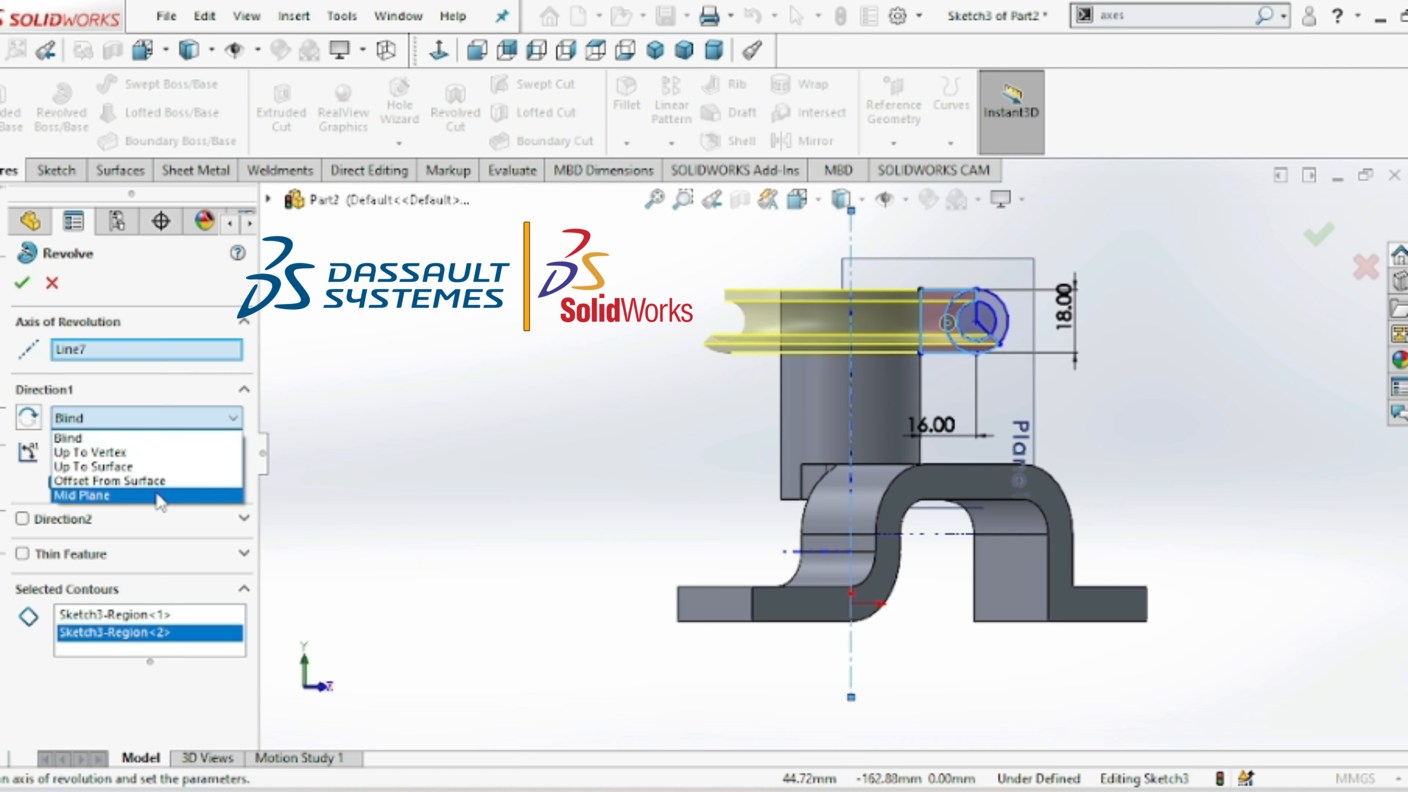
pyautogui.click(157, 495)
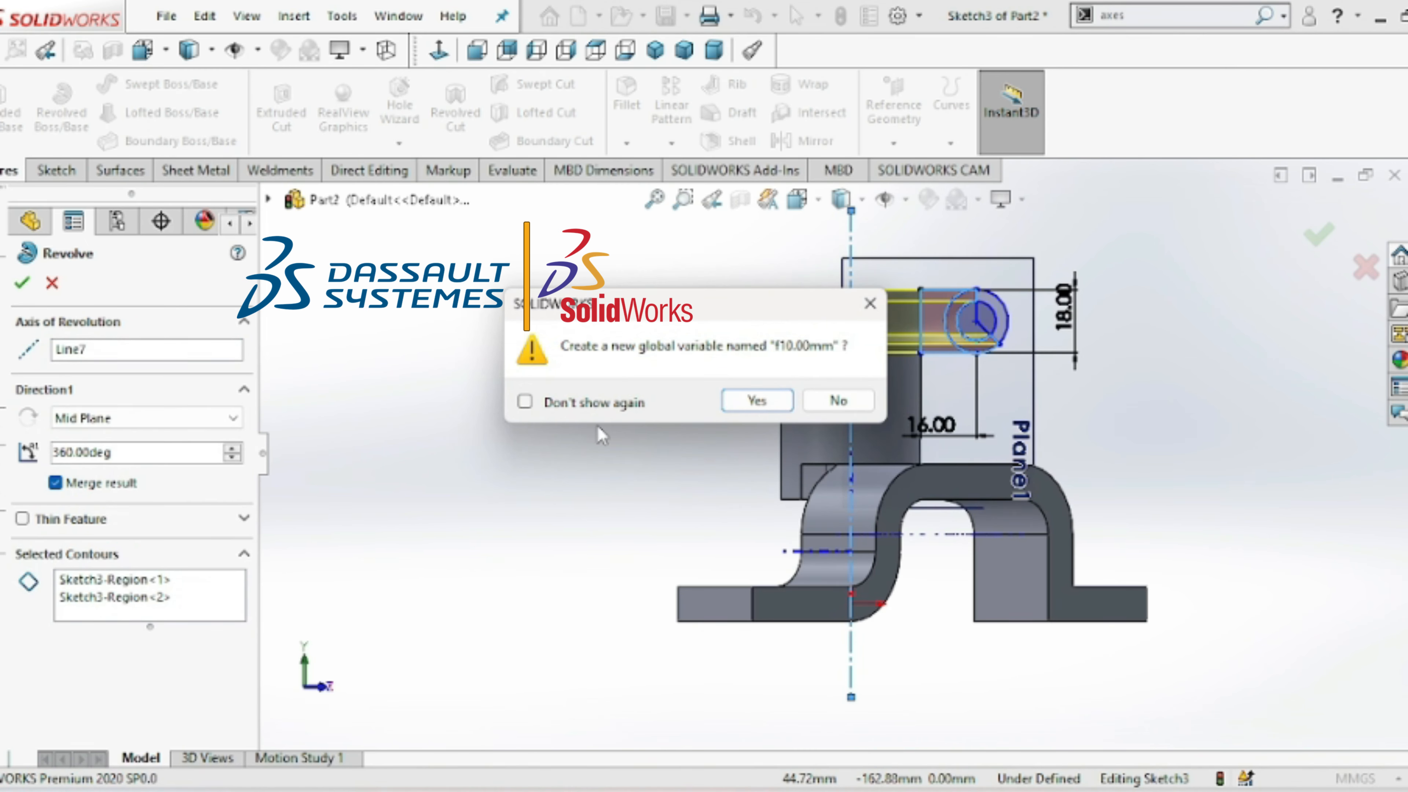
pyautogui.click(826, 399)
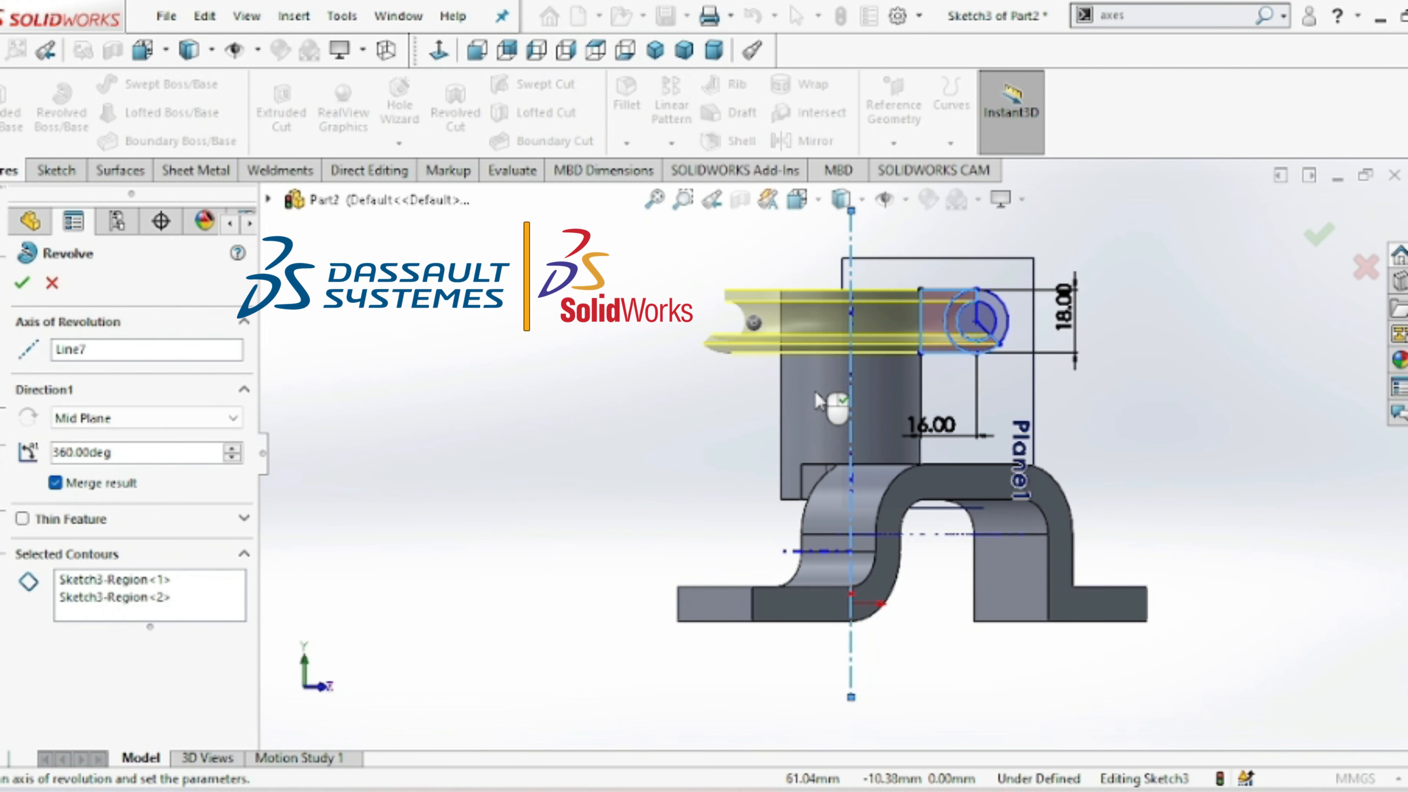
pyautogui.click(190, 453)
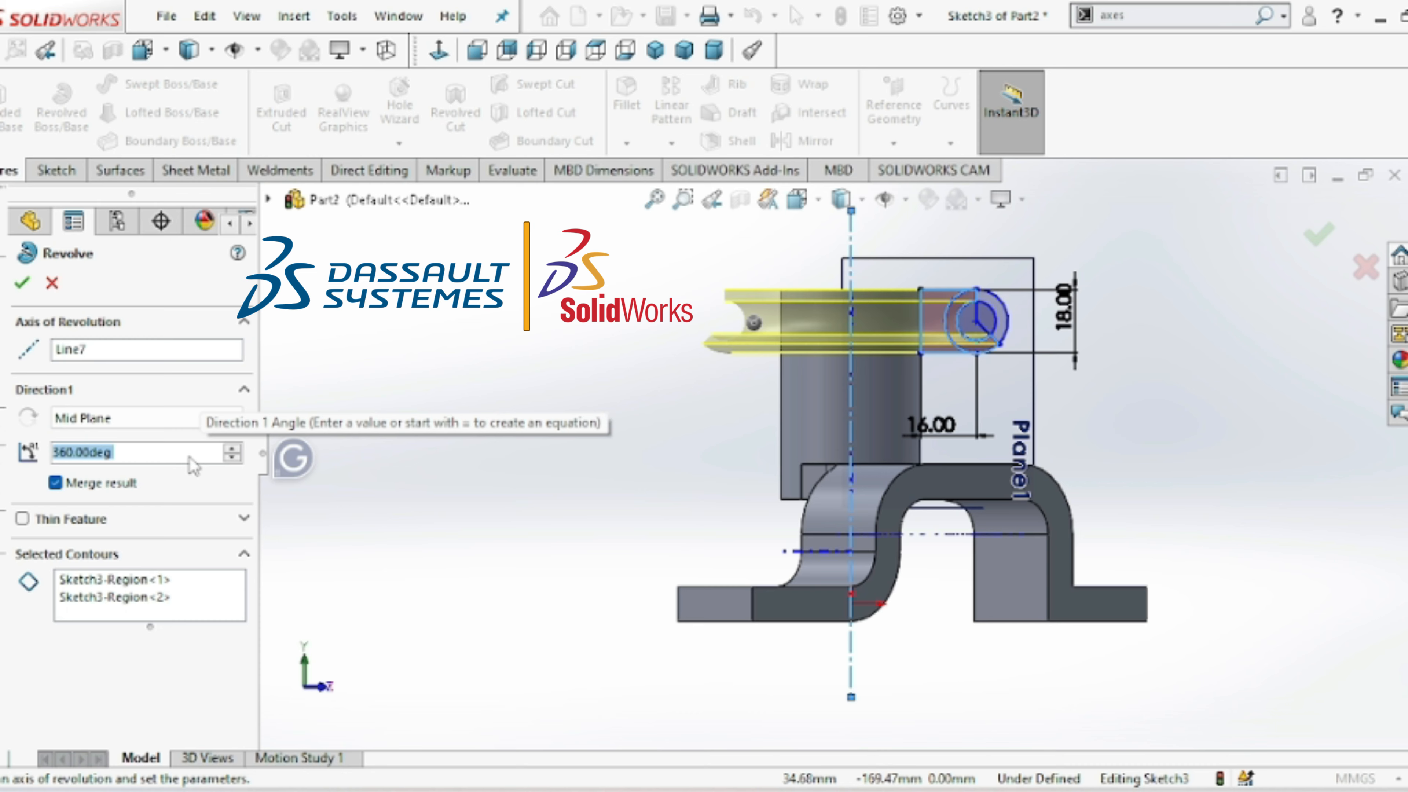
pyautogui.write('15')
pyautogui.press('Return')
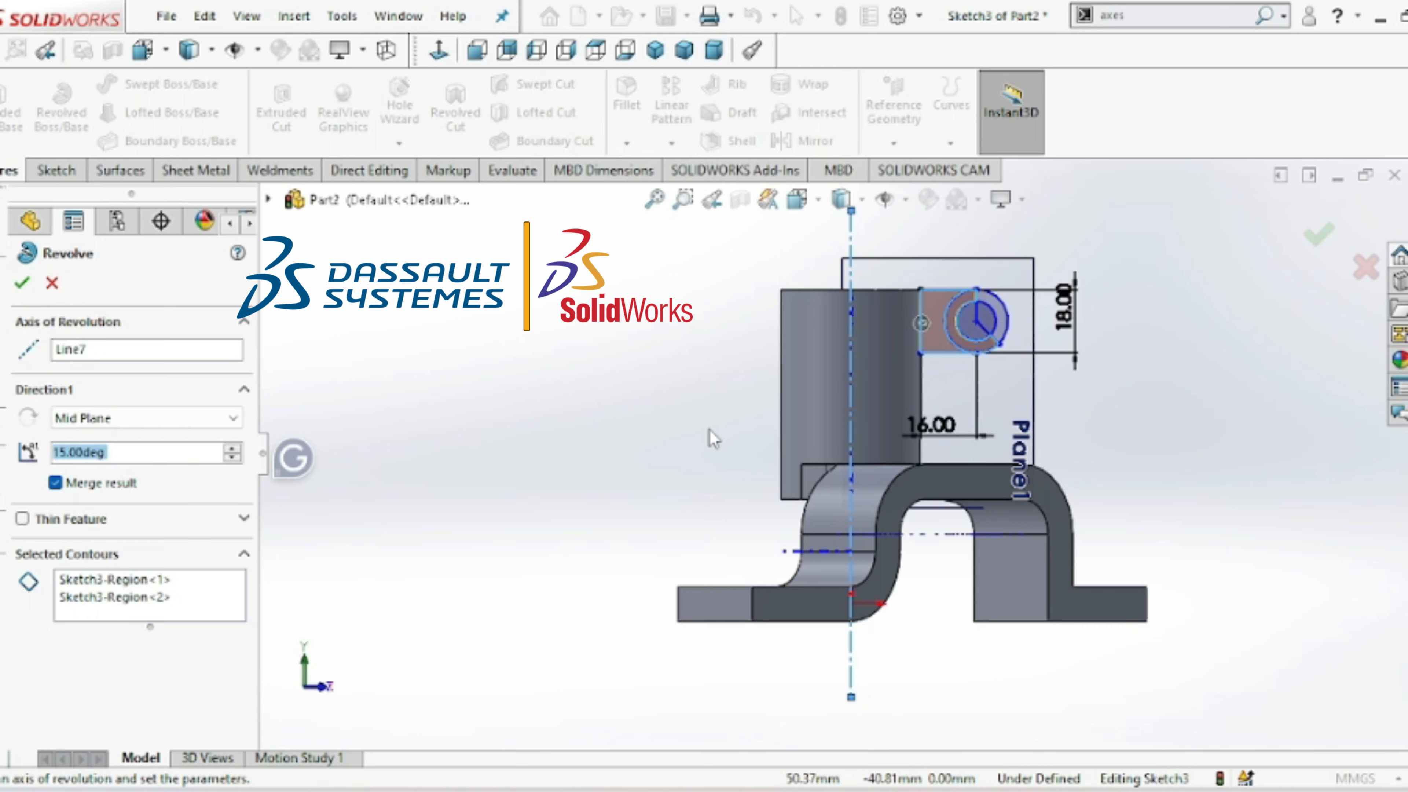
# - Finish the lug's mid-plane revolve in isometric view, accepting the new global variable "f10.00mm"
pyautogui.click(1123, 425)
pyautogui.press('Left')
pyautogui.hotkey('ctrl', '7')
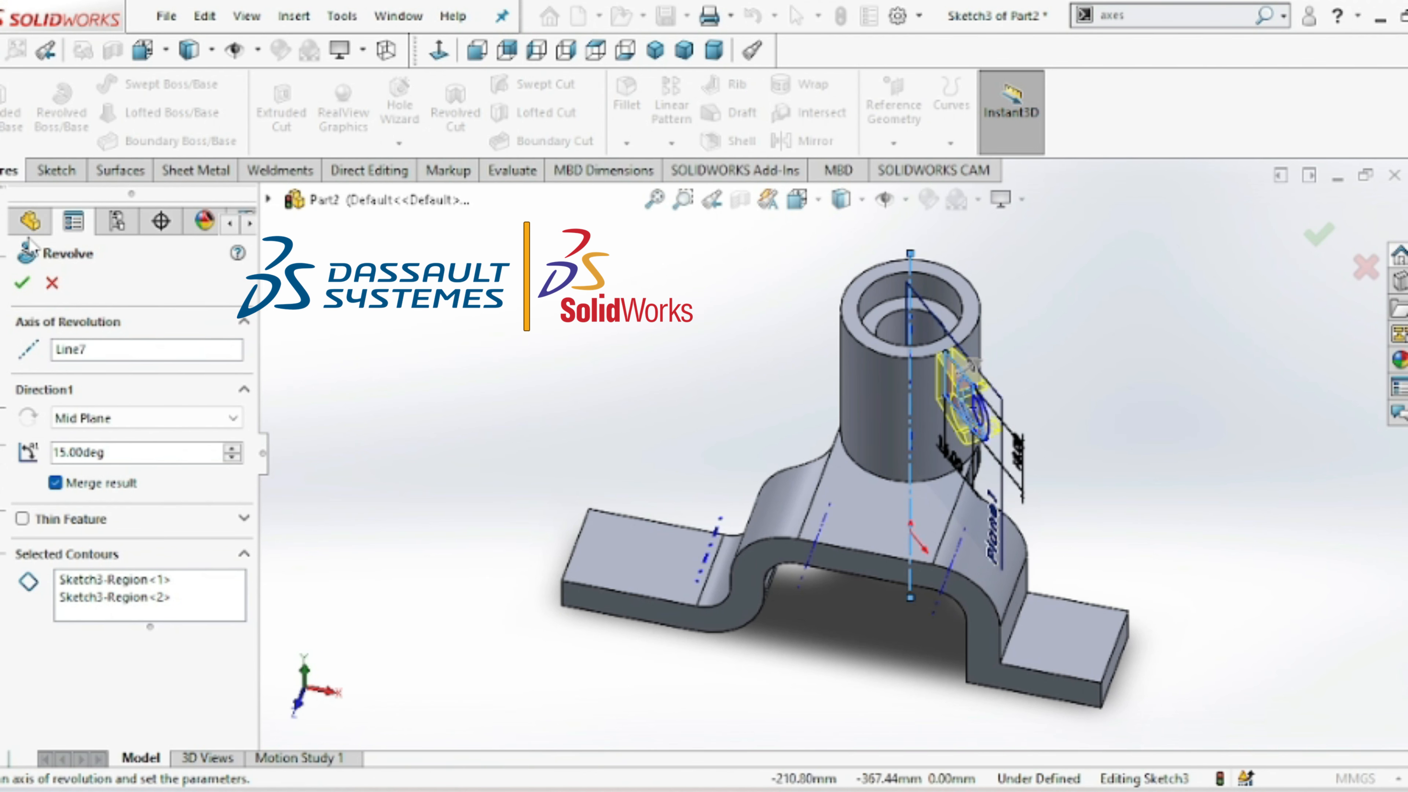
pyautogui.click(22, 284)
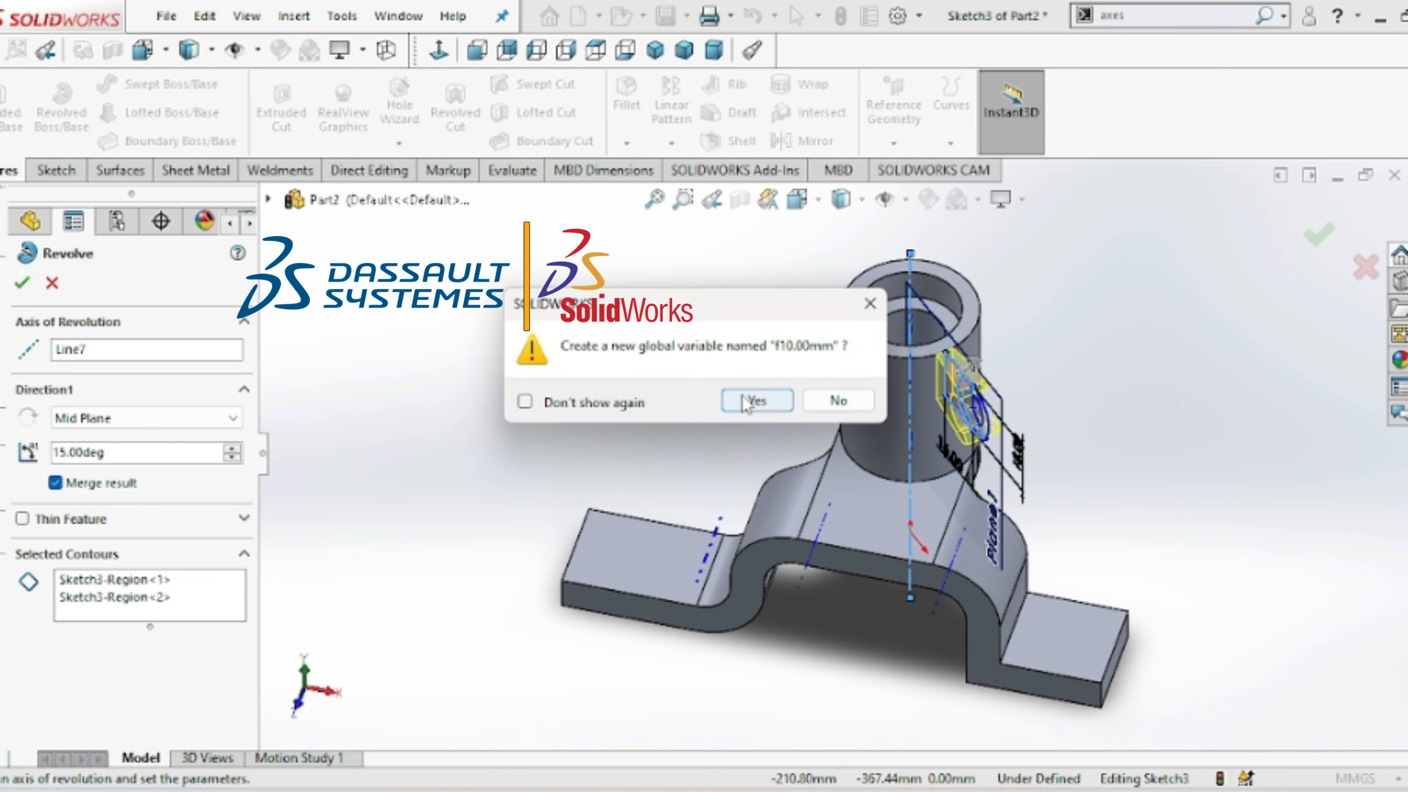
pyautogui.click(838, 399)
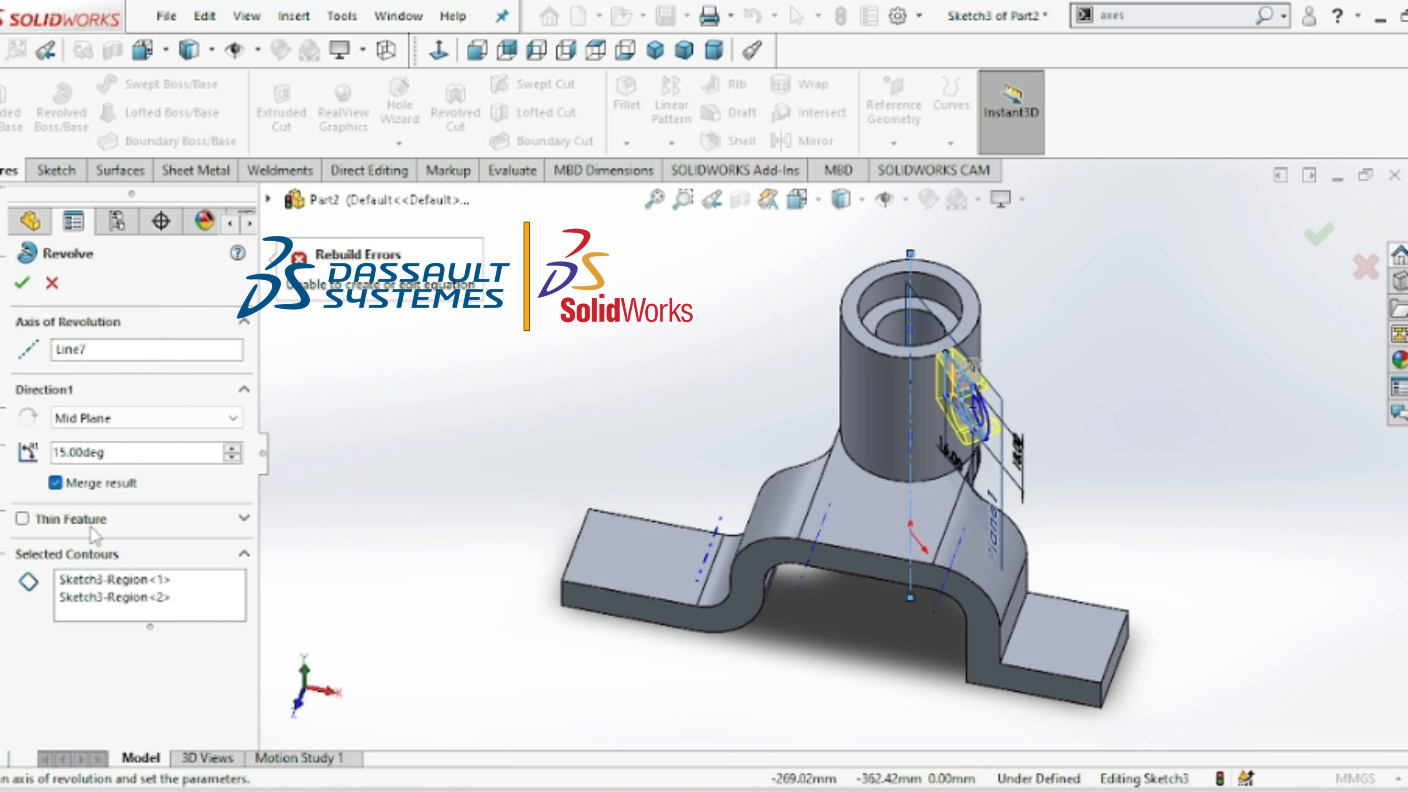
pyautogui.click(242, 522)
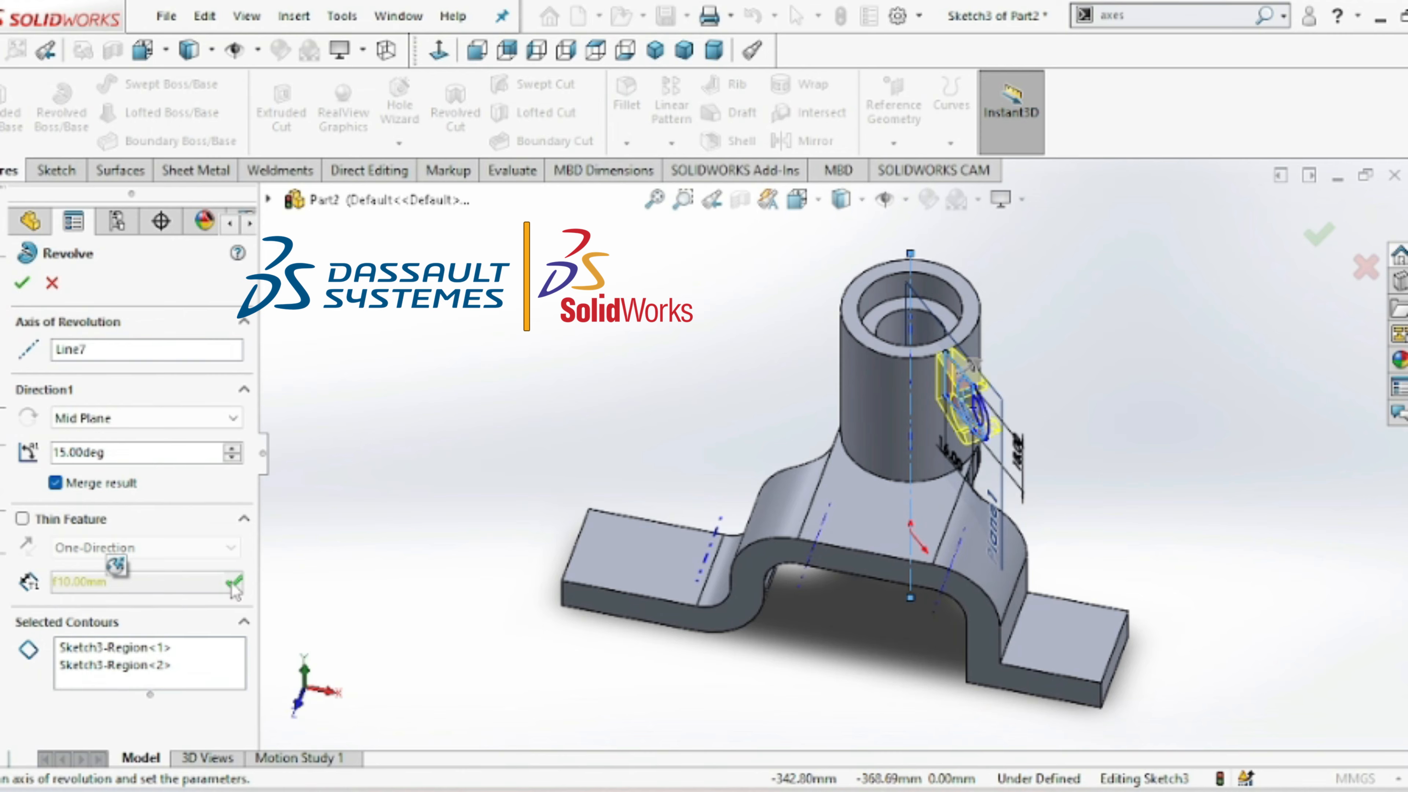
pyautogui.click(21, 282)
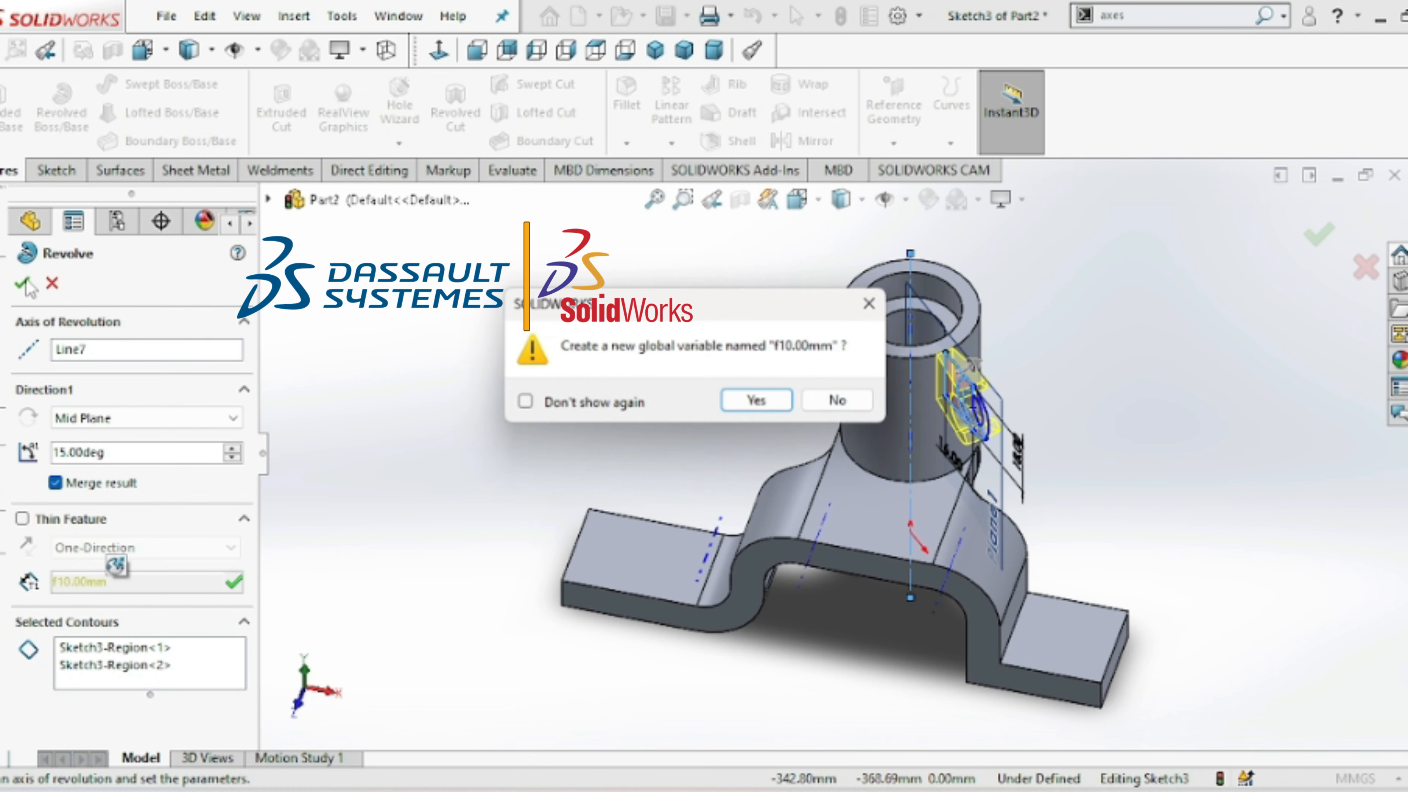
pyautogui.click(756, 400)
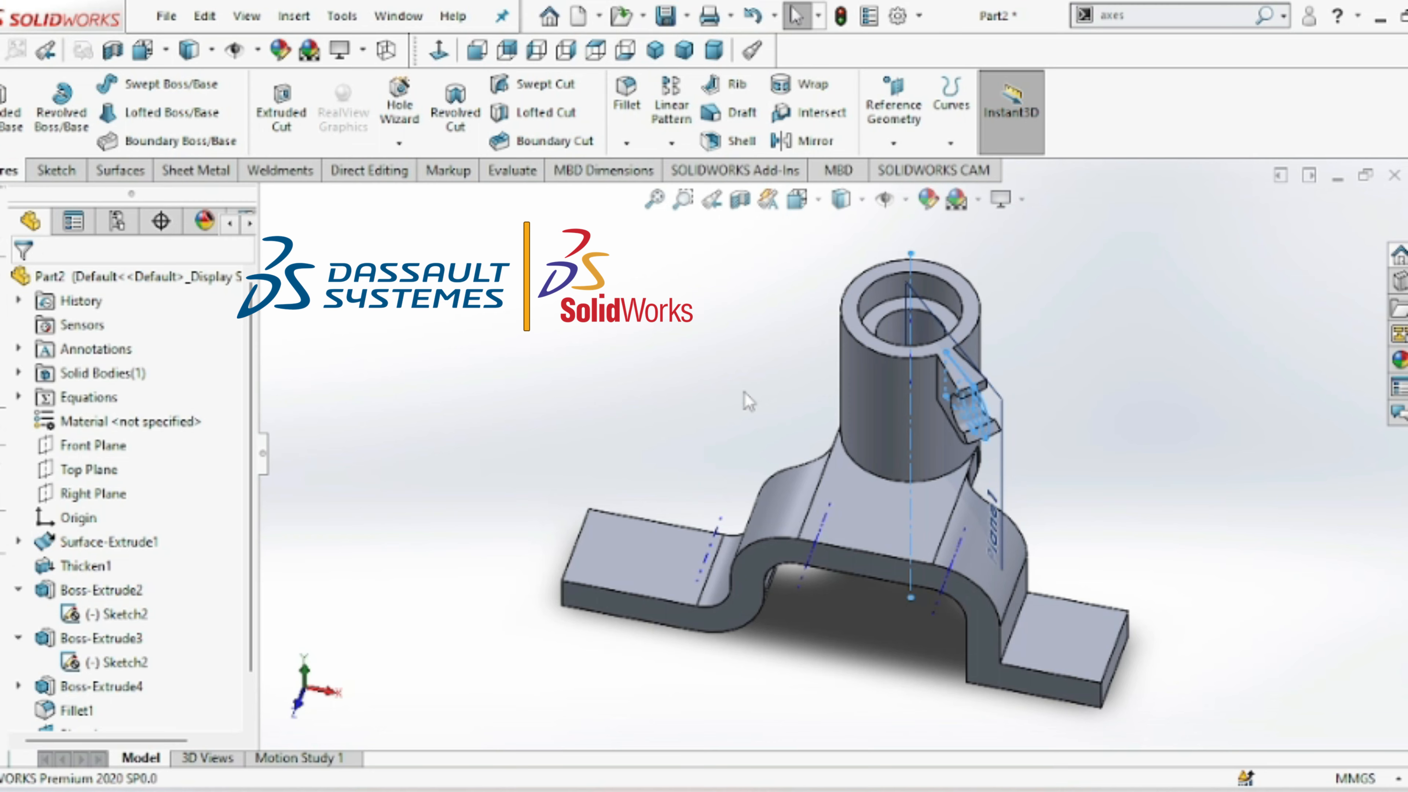
# - Examine the revolved lug on the boss from several angles for gaps in its rounded end
pyautogui.press('Right')
pyautogui.press('Right')
pyautogui.press('Right')
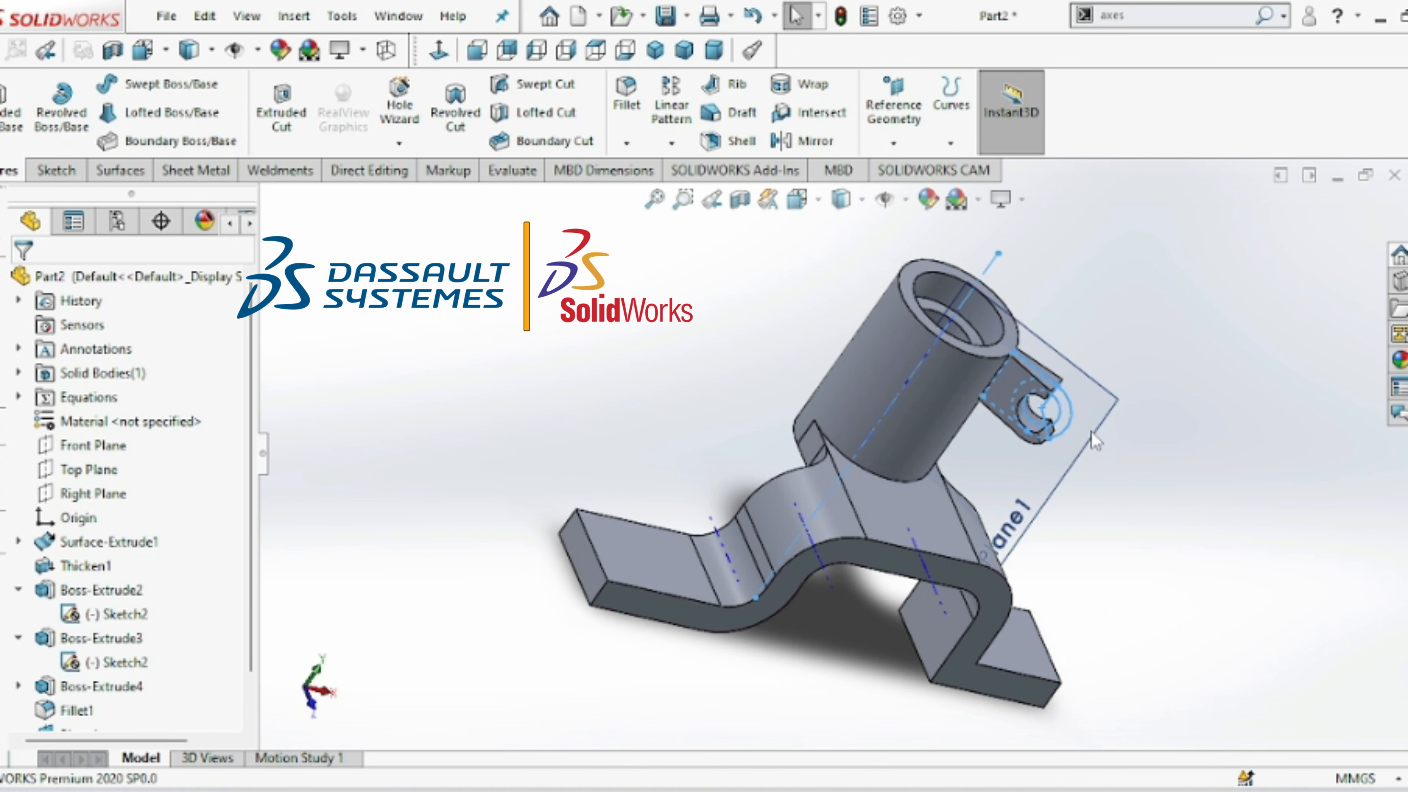
pyautogui.press('Left')
pyautogui.press('Left')
pyautogui.press('Left')
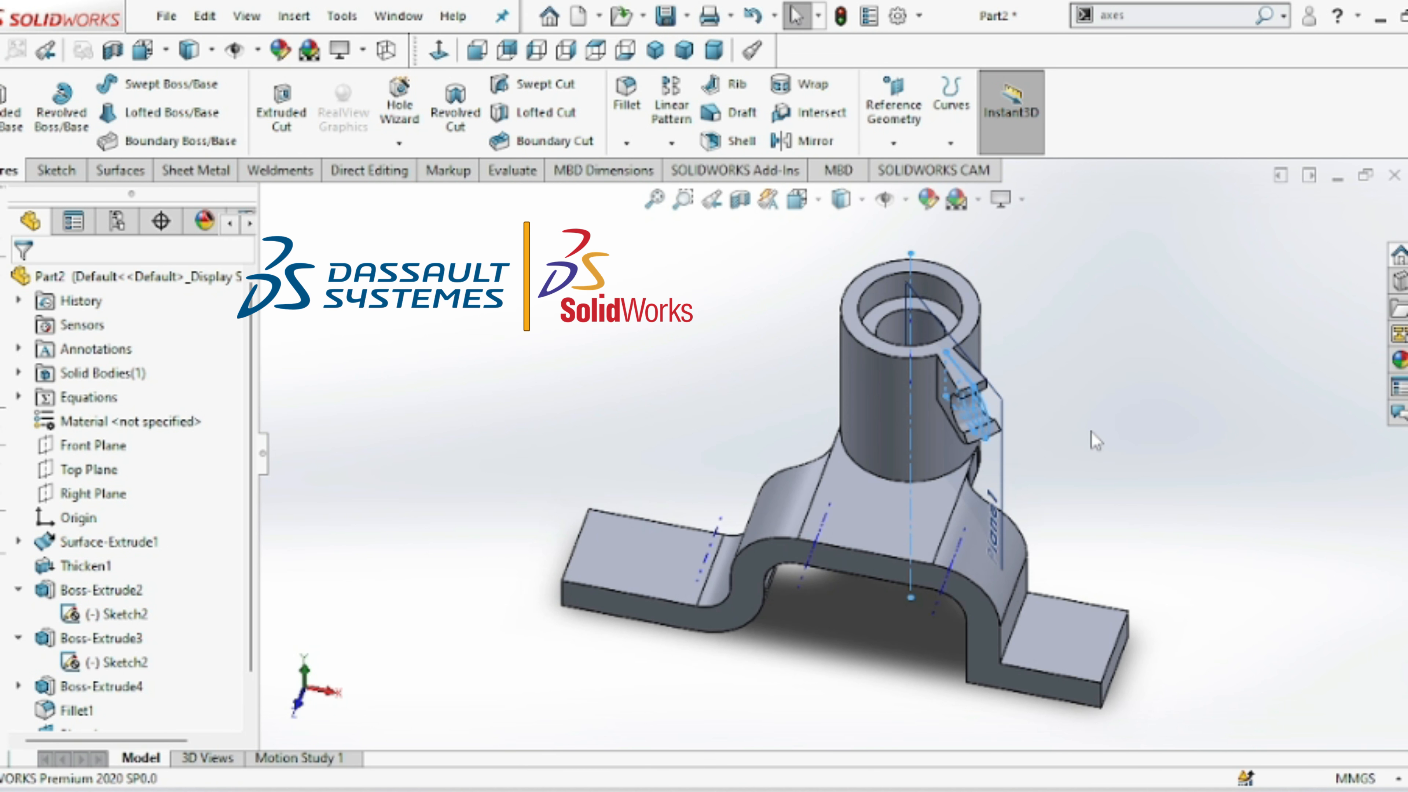
pyautogui.press('Up')
pyautogui.press('Up')
pyautogui.press('Up')
pyautogui.press('Up')
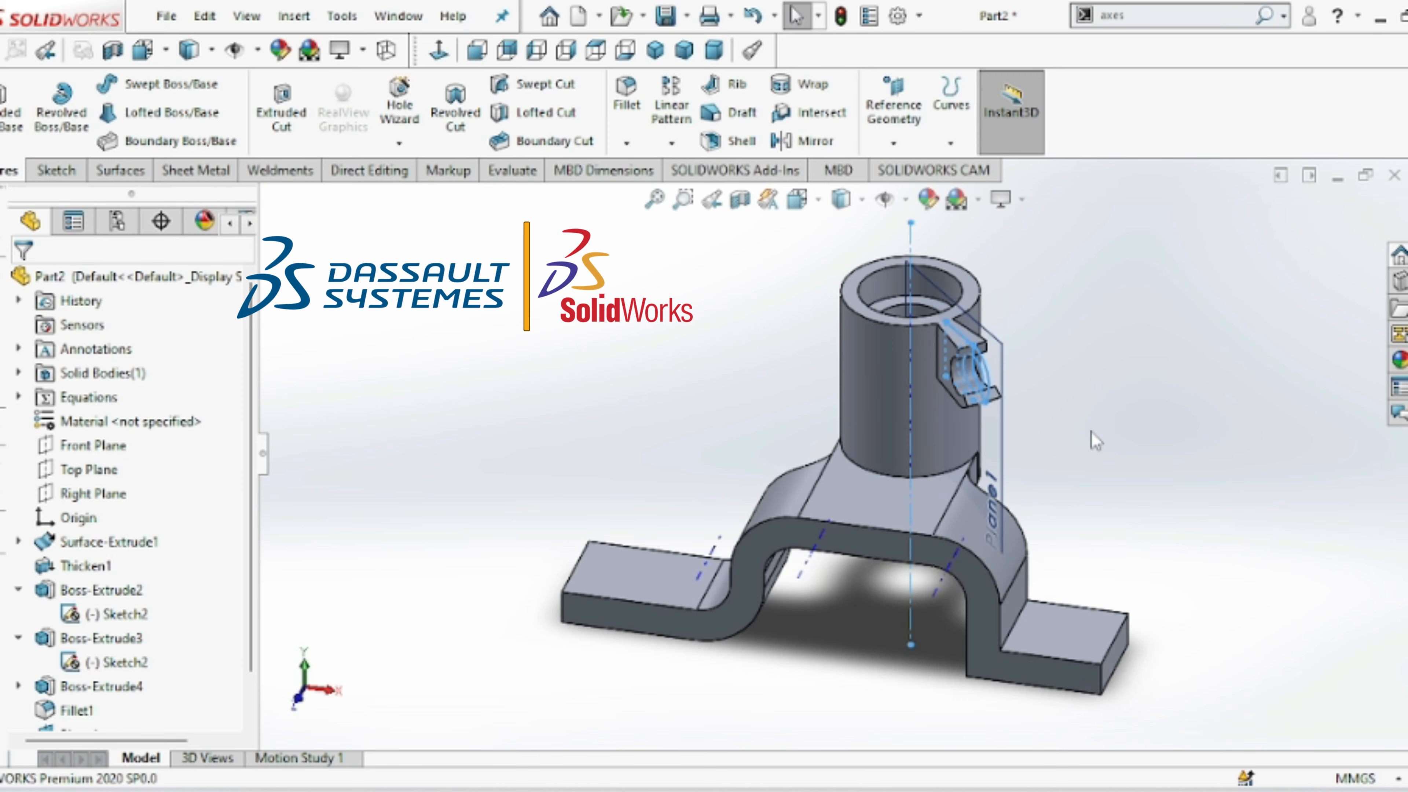
pyautogui.press('Left')
pyautogui.press('Left')
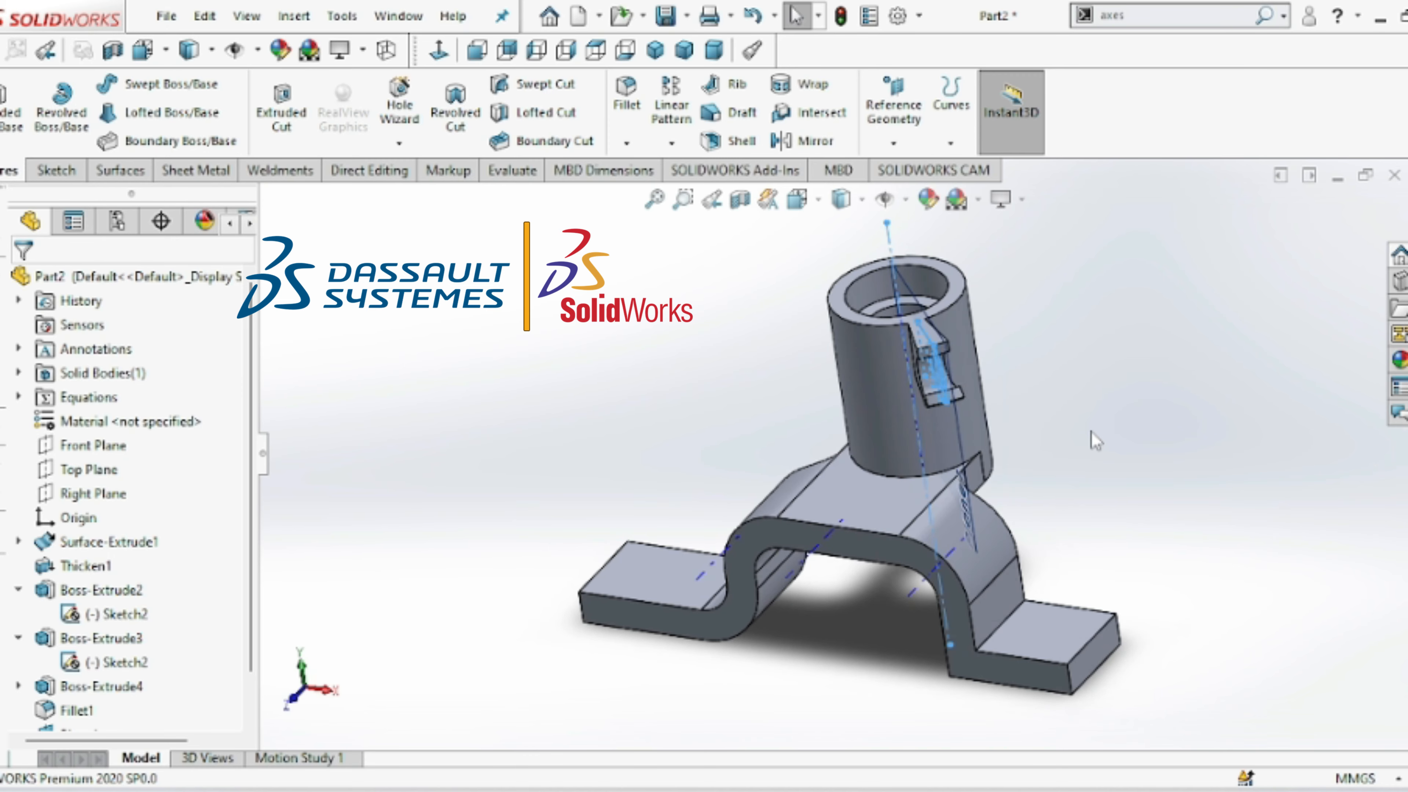
pyautogui.press('Right')
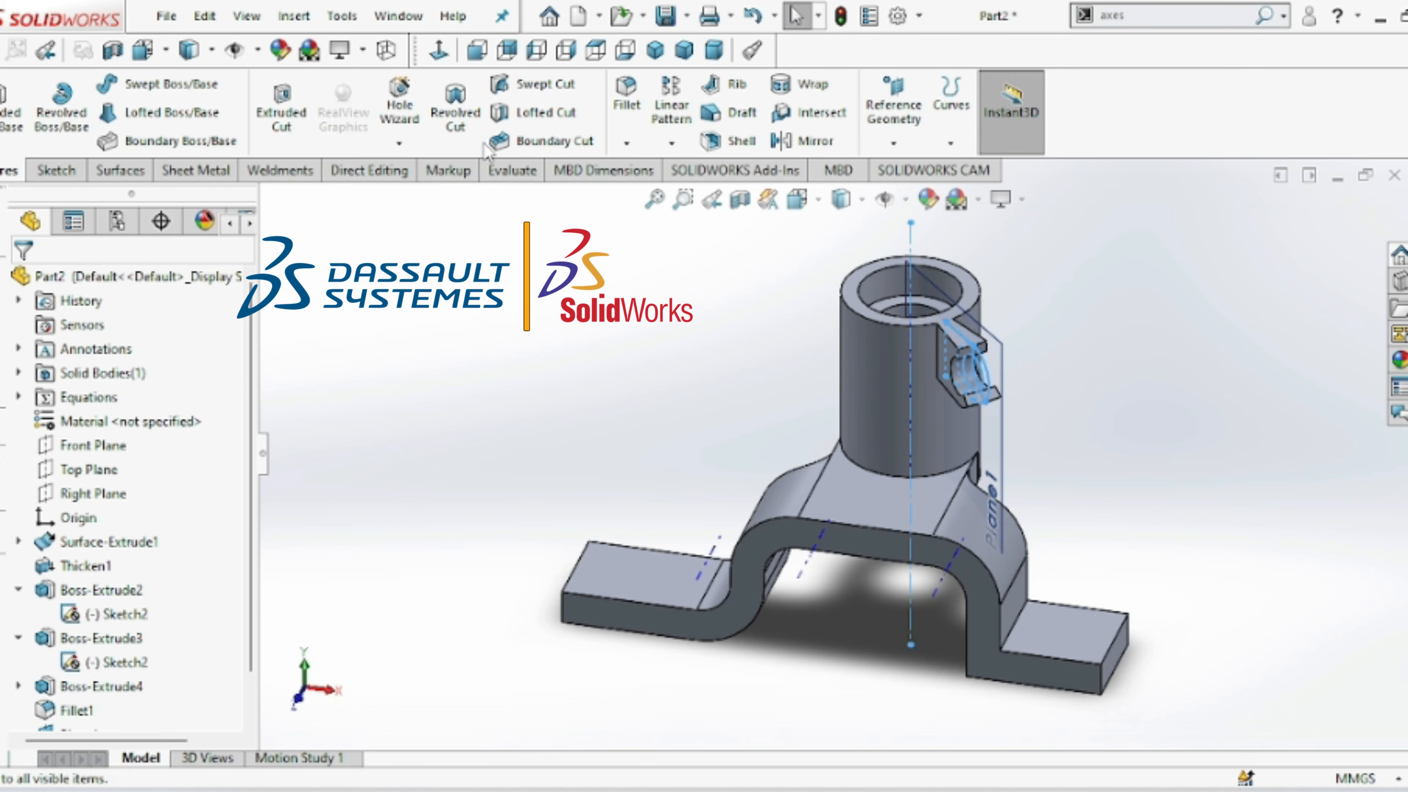
# - Make the first revolve's sketch a reference sketch and start a second revolved boss from it about the vertical centerline
pyautogui.click(84, 125)
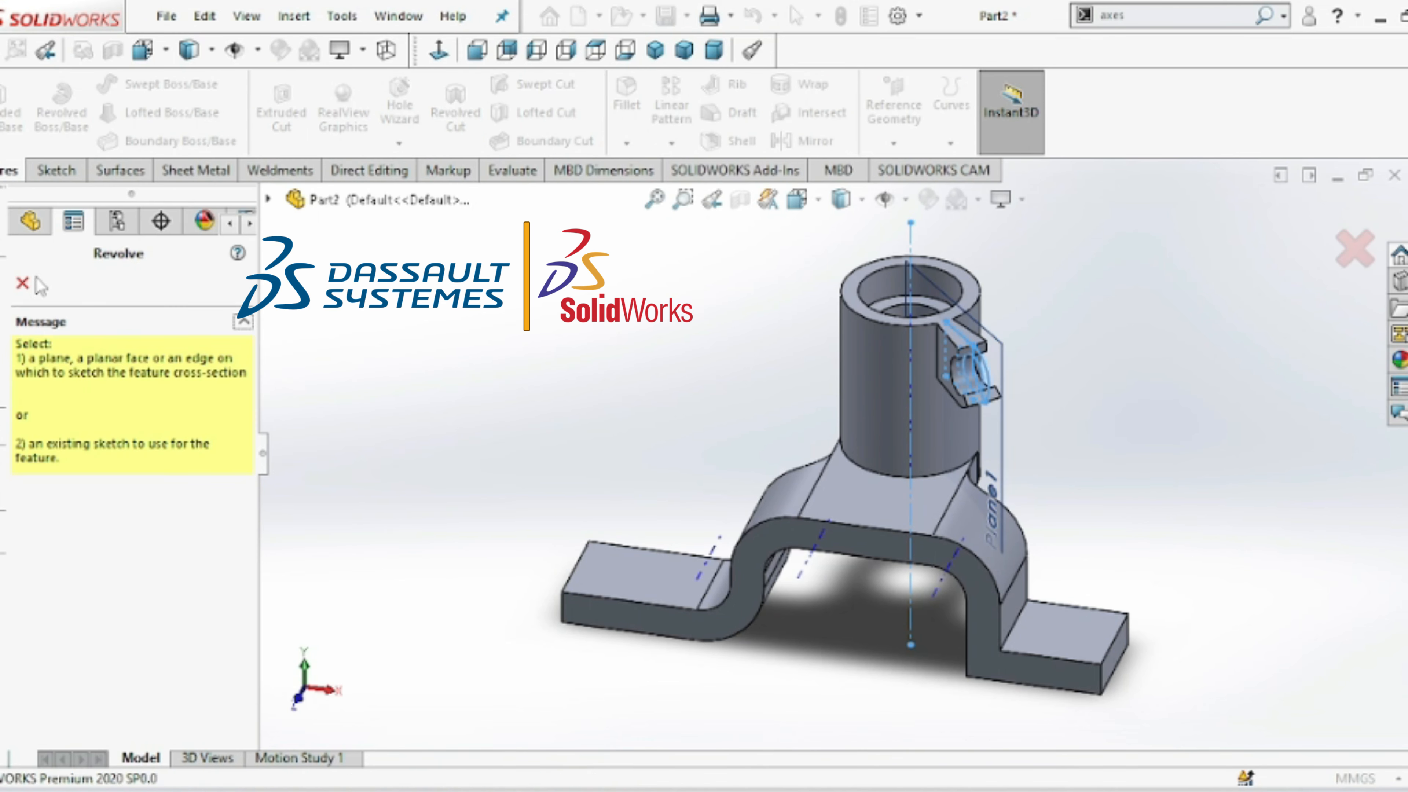
pyautogui.click(22, 282)
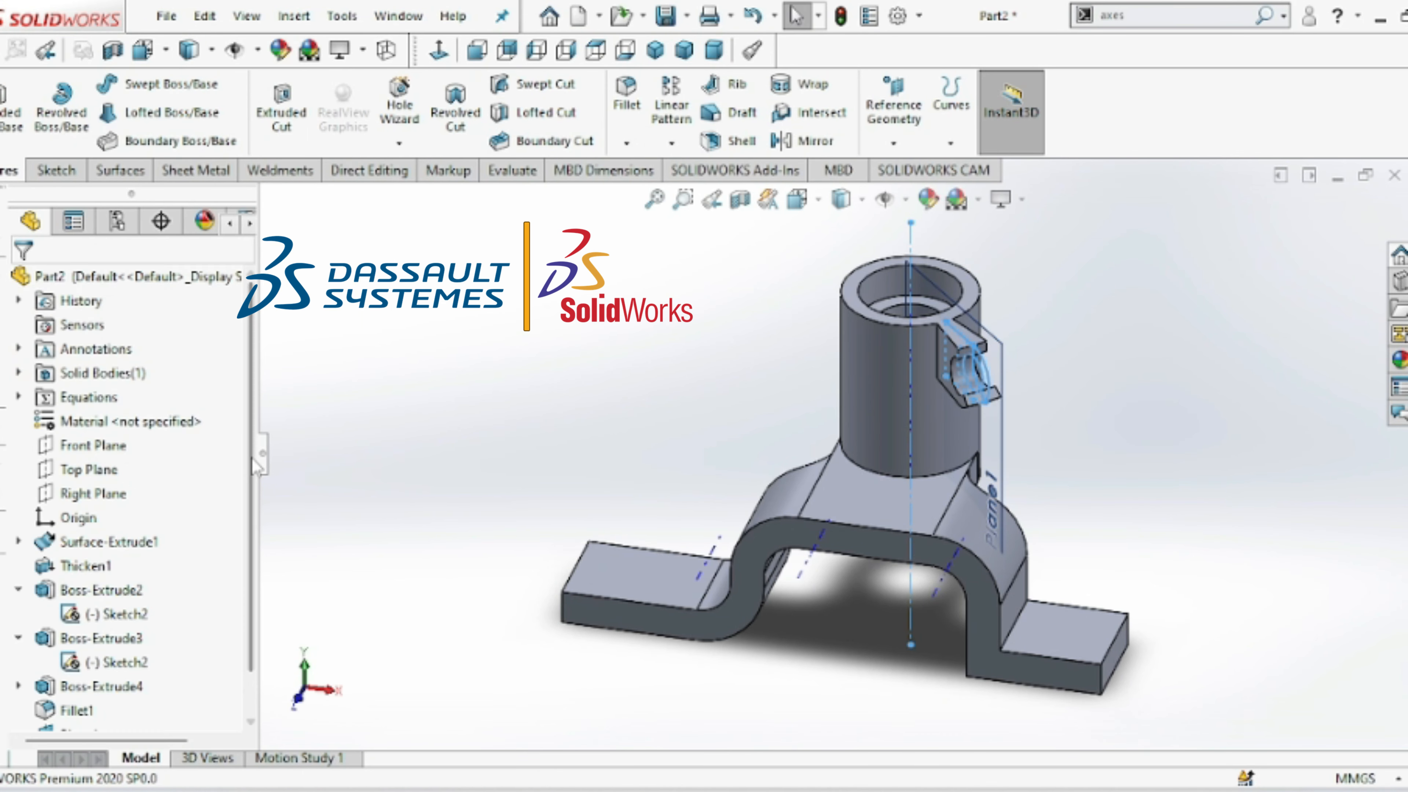
pyautogui.moveTo(251, 476); pyautogui.dragTo(266, 586)
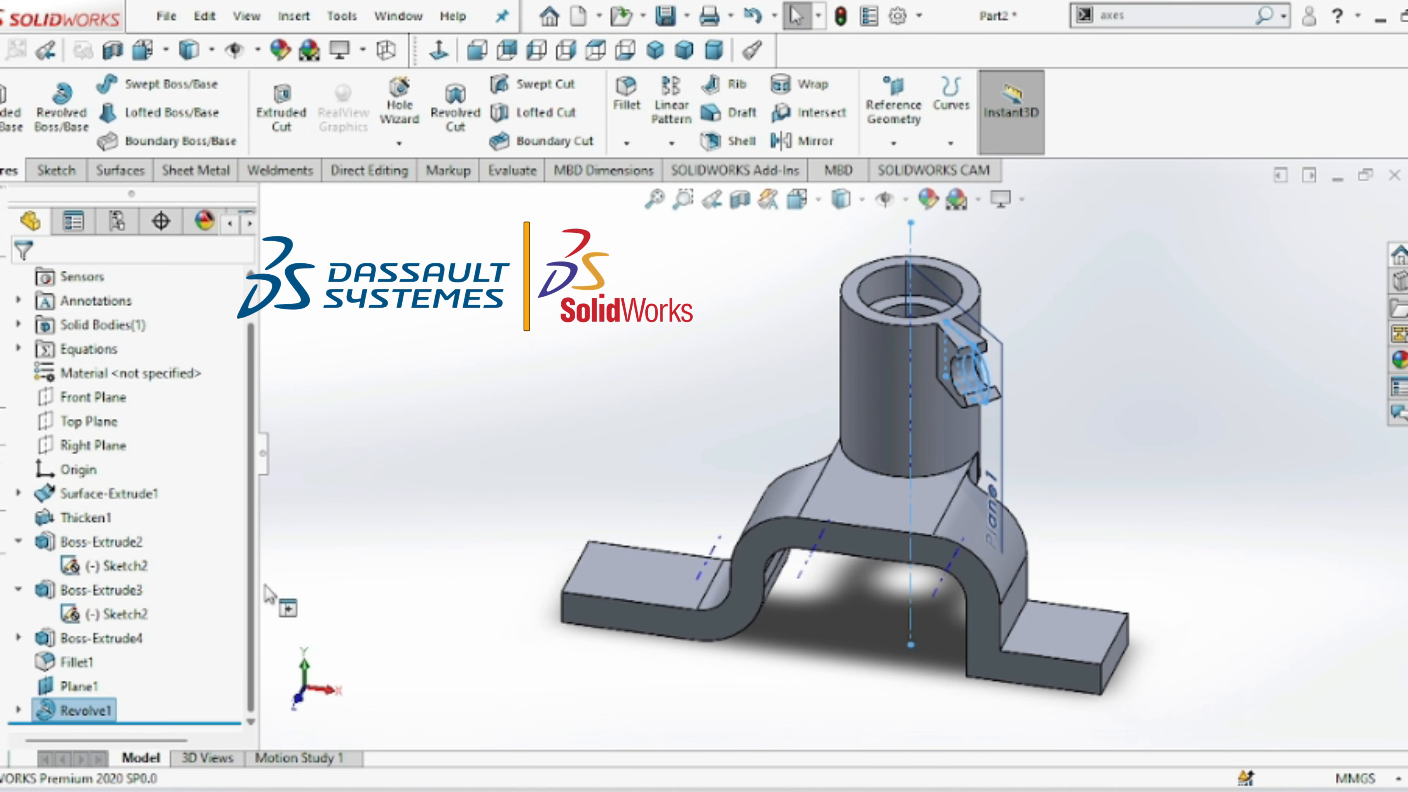
pyautogui.click(18, 711)
pyautogui.rightClick(101, 711)
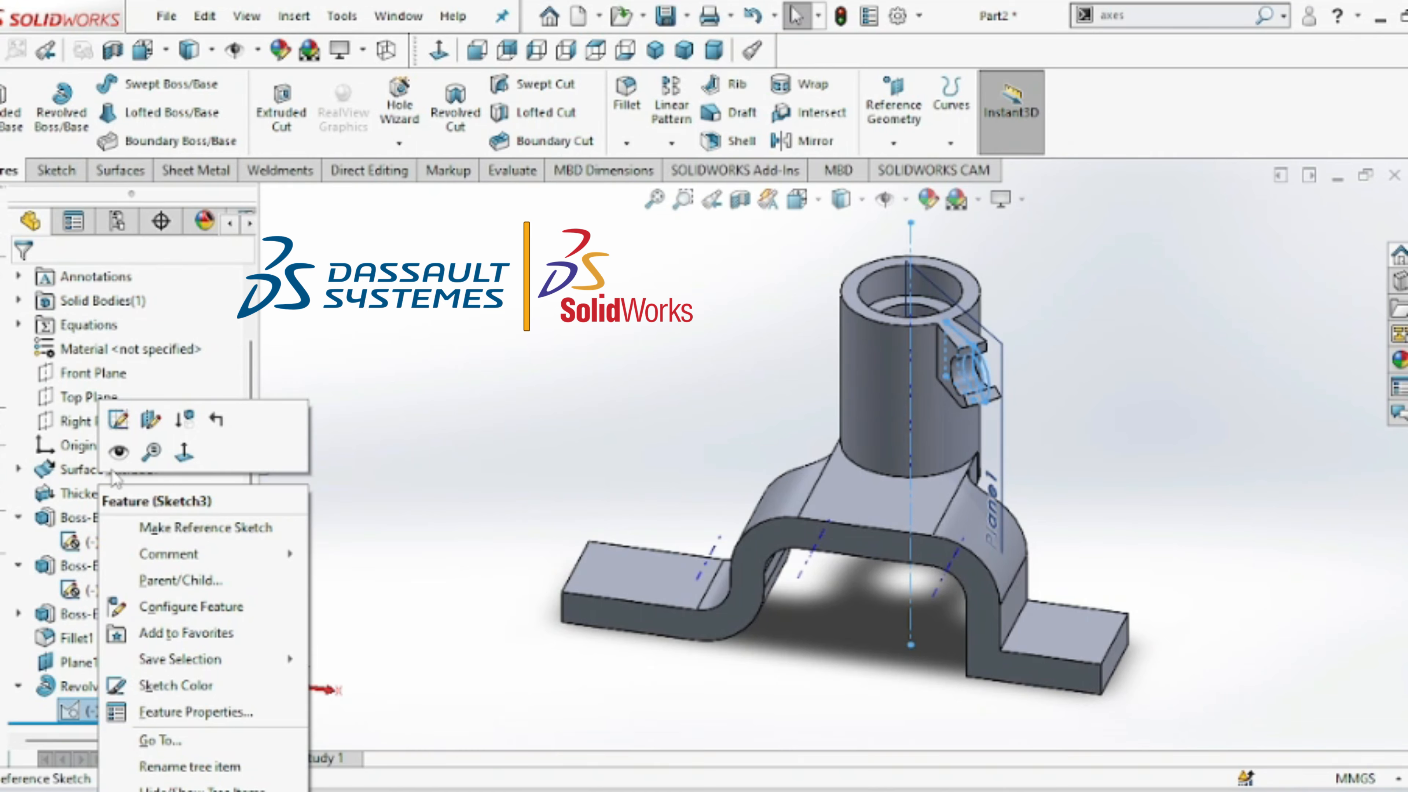
pyautogui.click(142, 528)
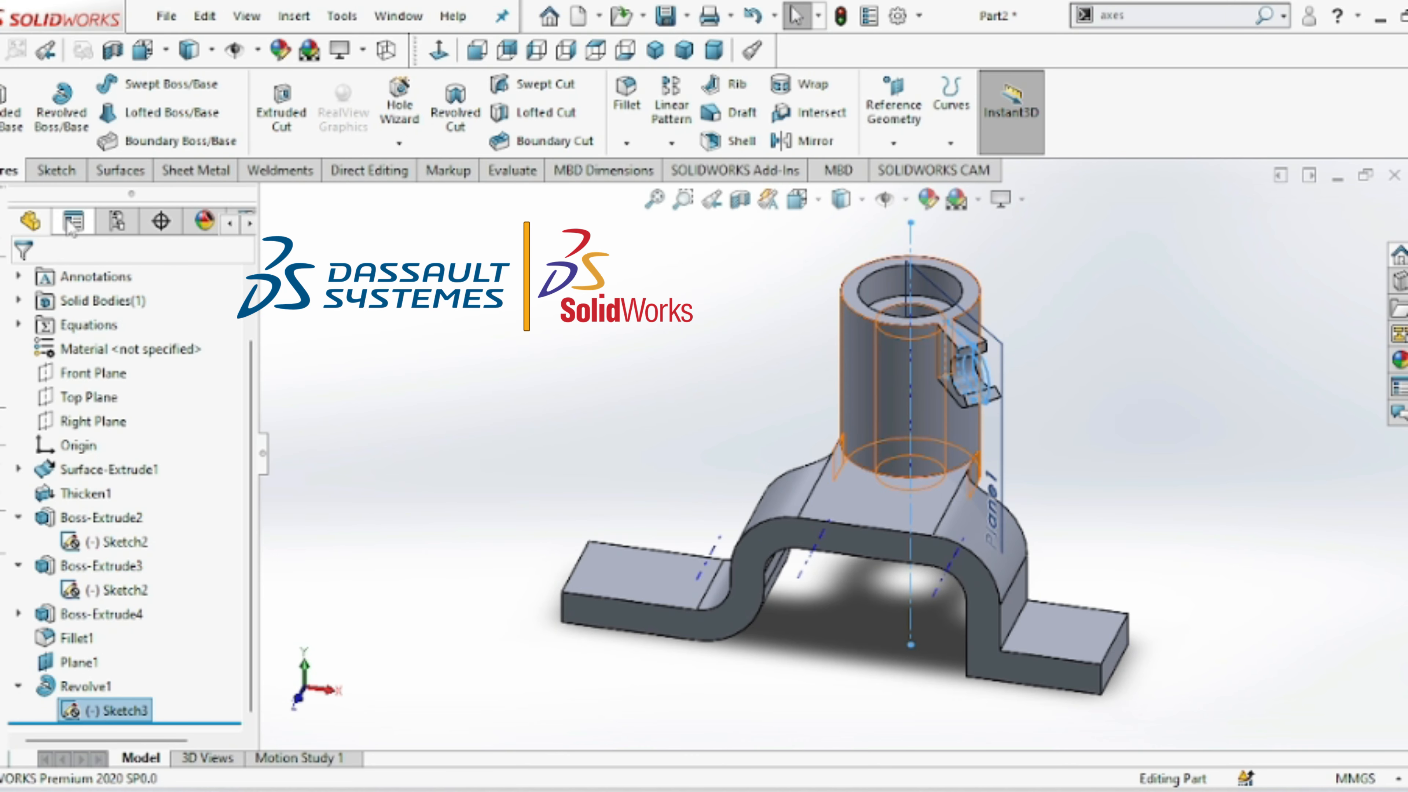
pyautogui.click(61, 125)
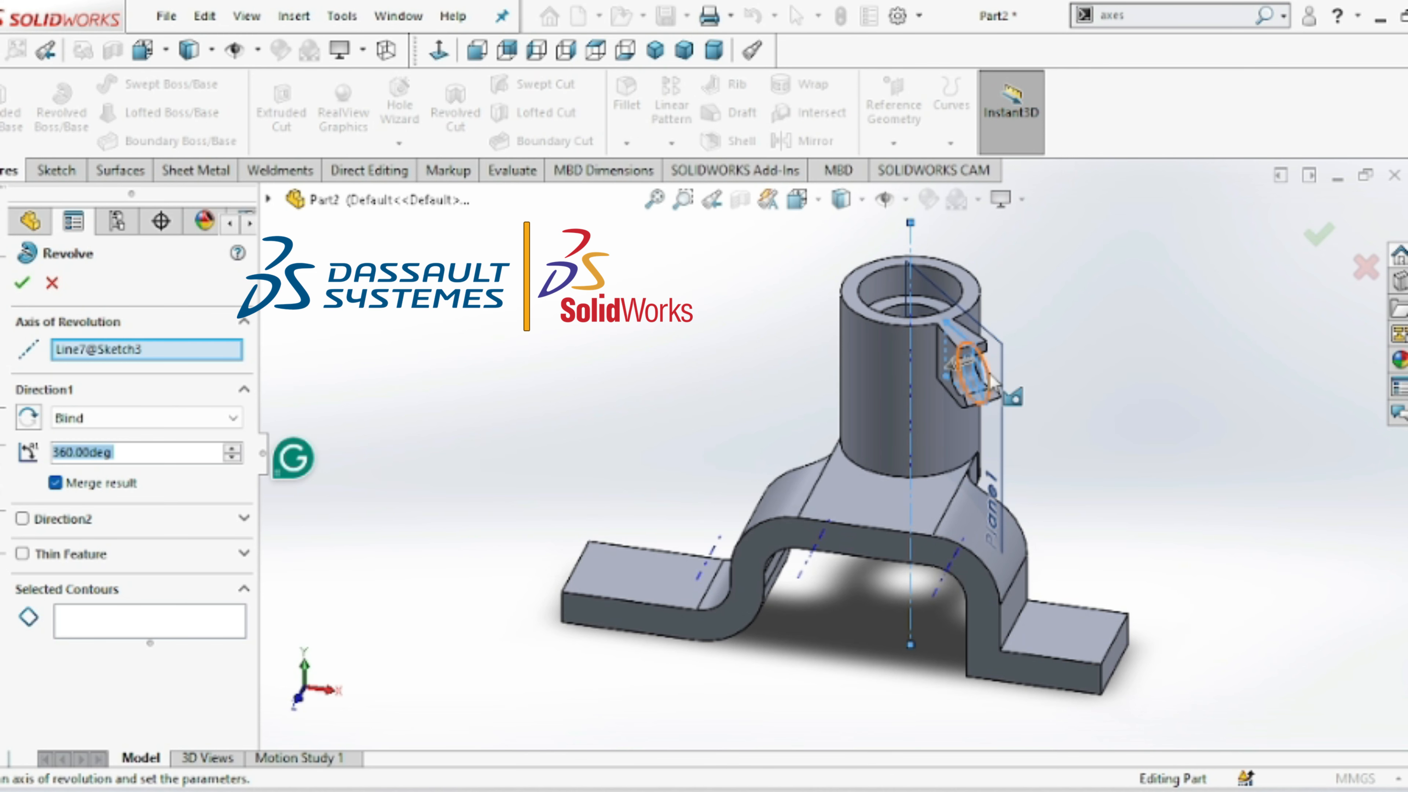
# - Clear the revolve angle and select the outer crescent region of the lug's ring as the revolve contour
pyautogui.write('22')
pyautogui.press('BackSpace')
pyautogui.press('BackSpace')
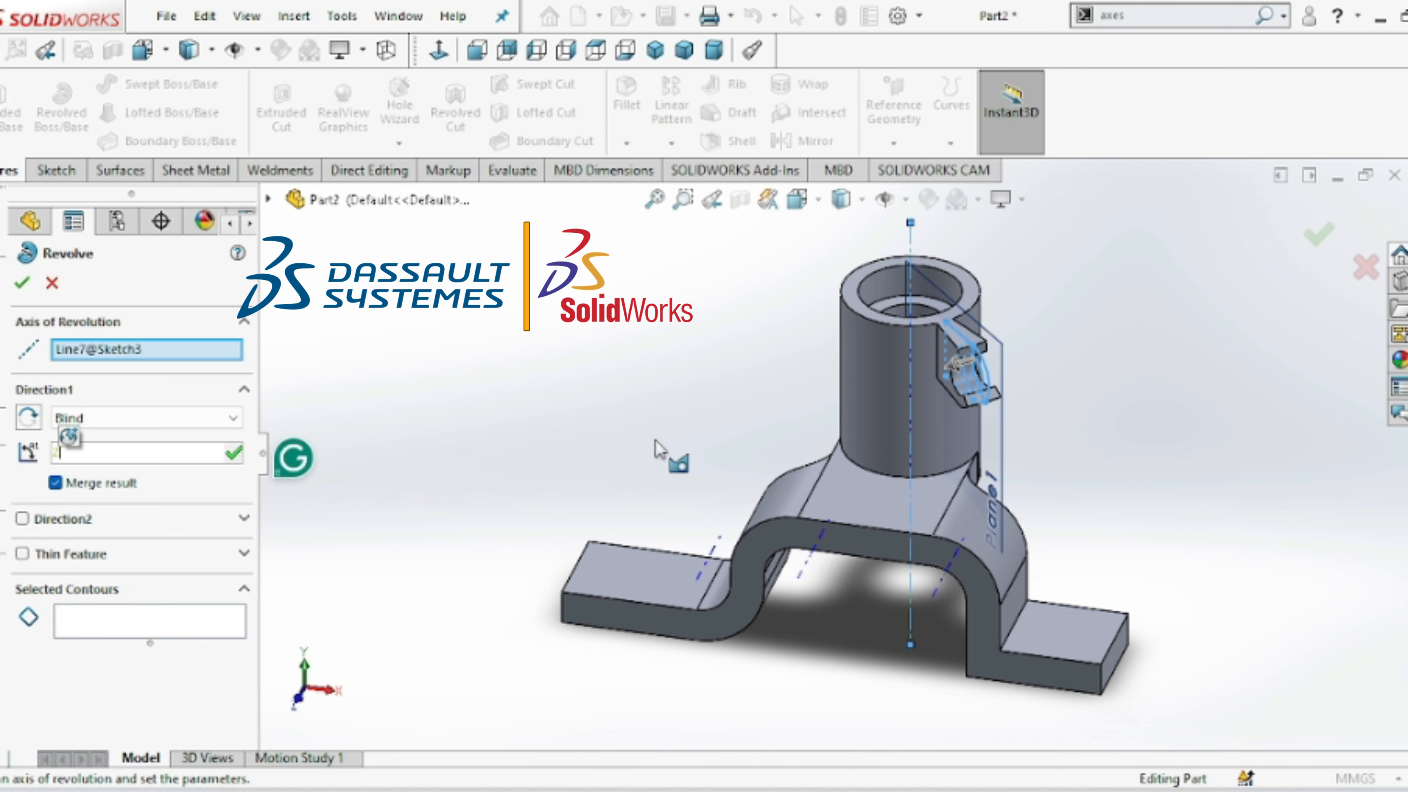
pyautogui.press('Return')
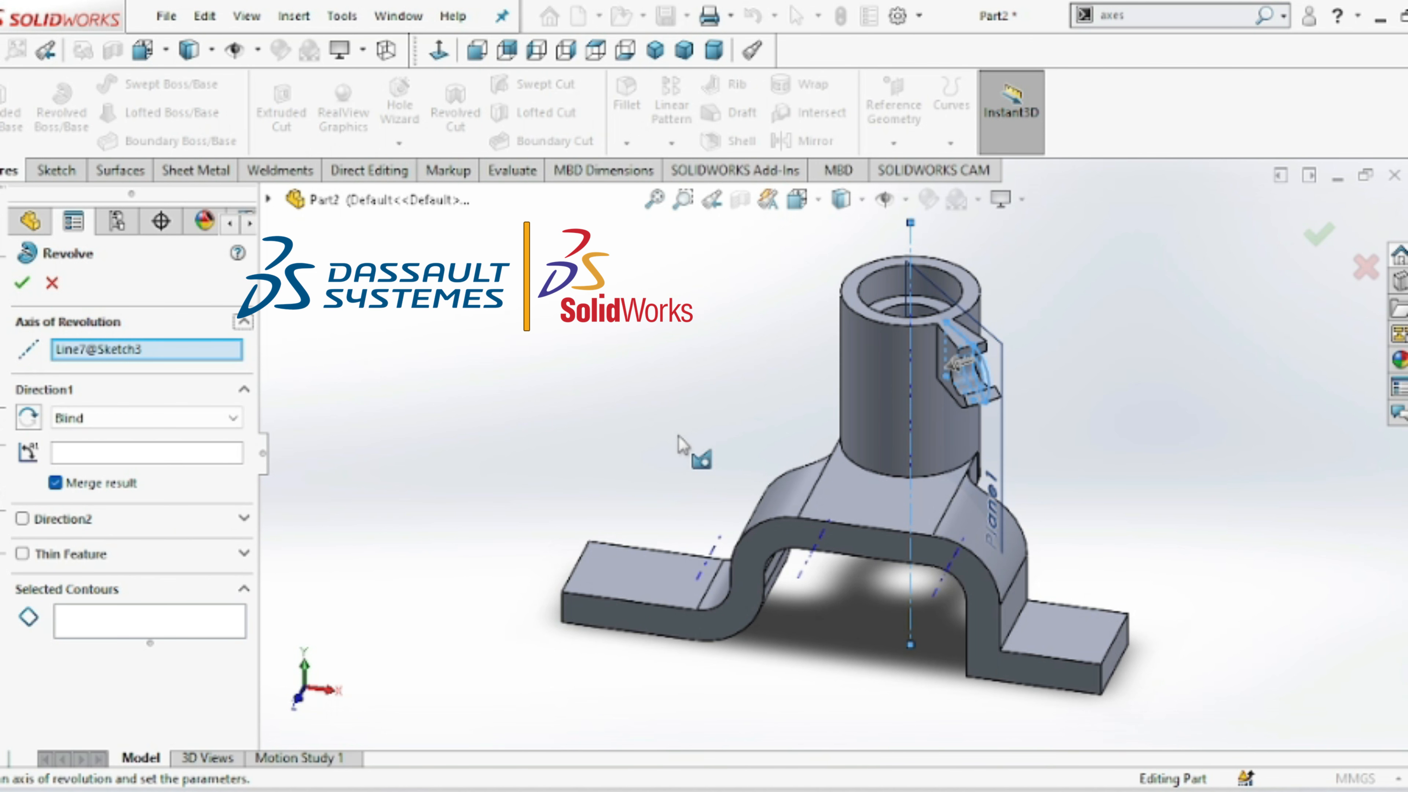
pyautogui.scroll(-5, 665, 447)
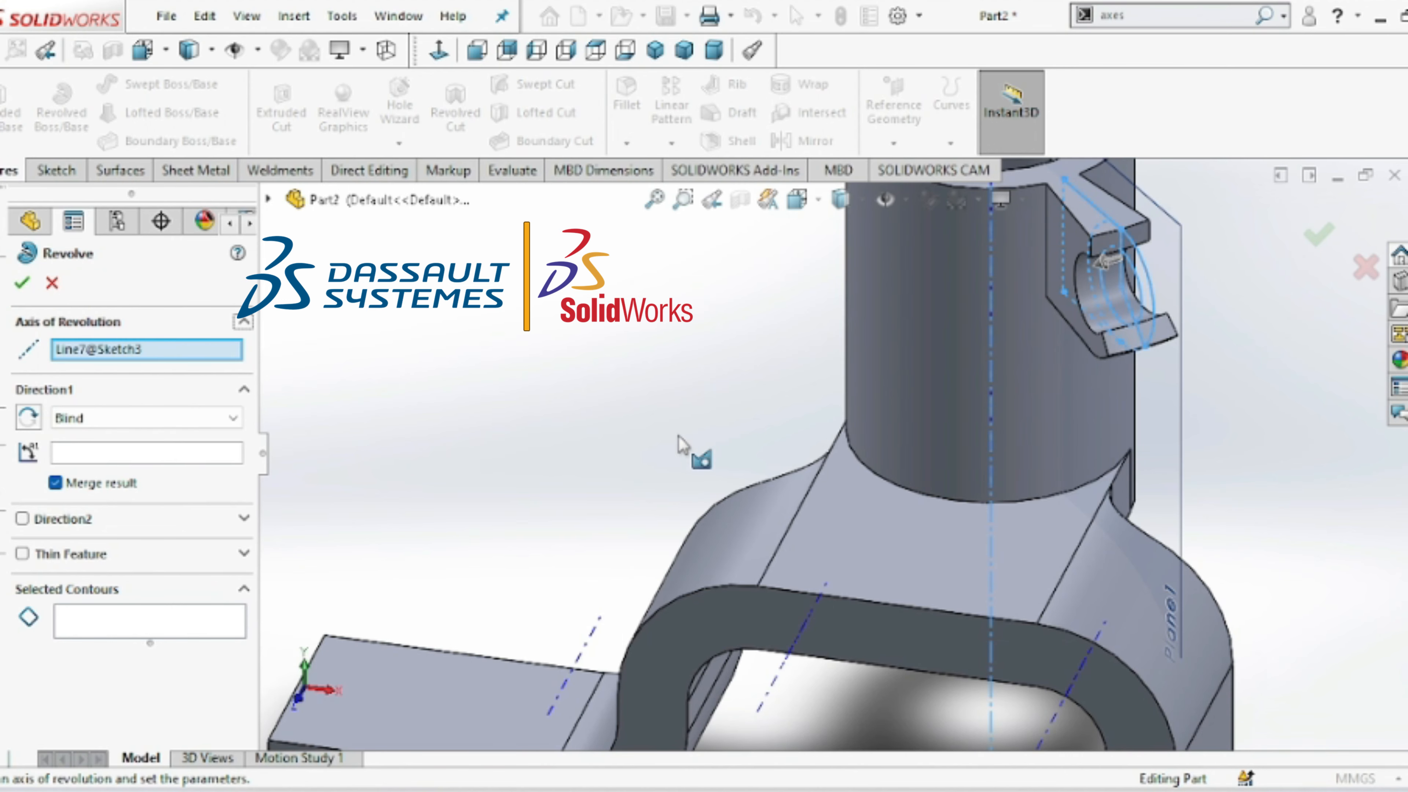
pyautogui.press('Right')
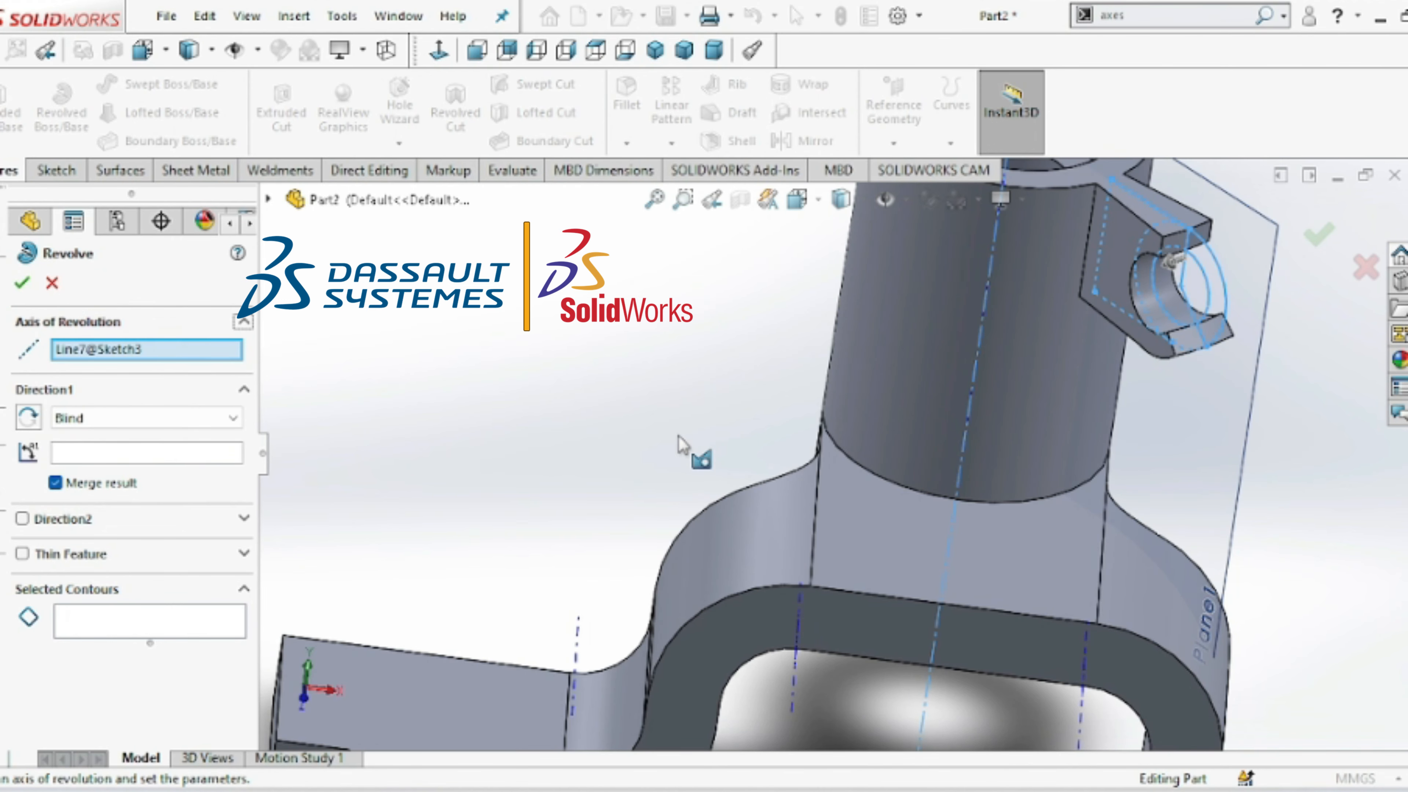
pyautogui.click(1222, 297)
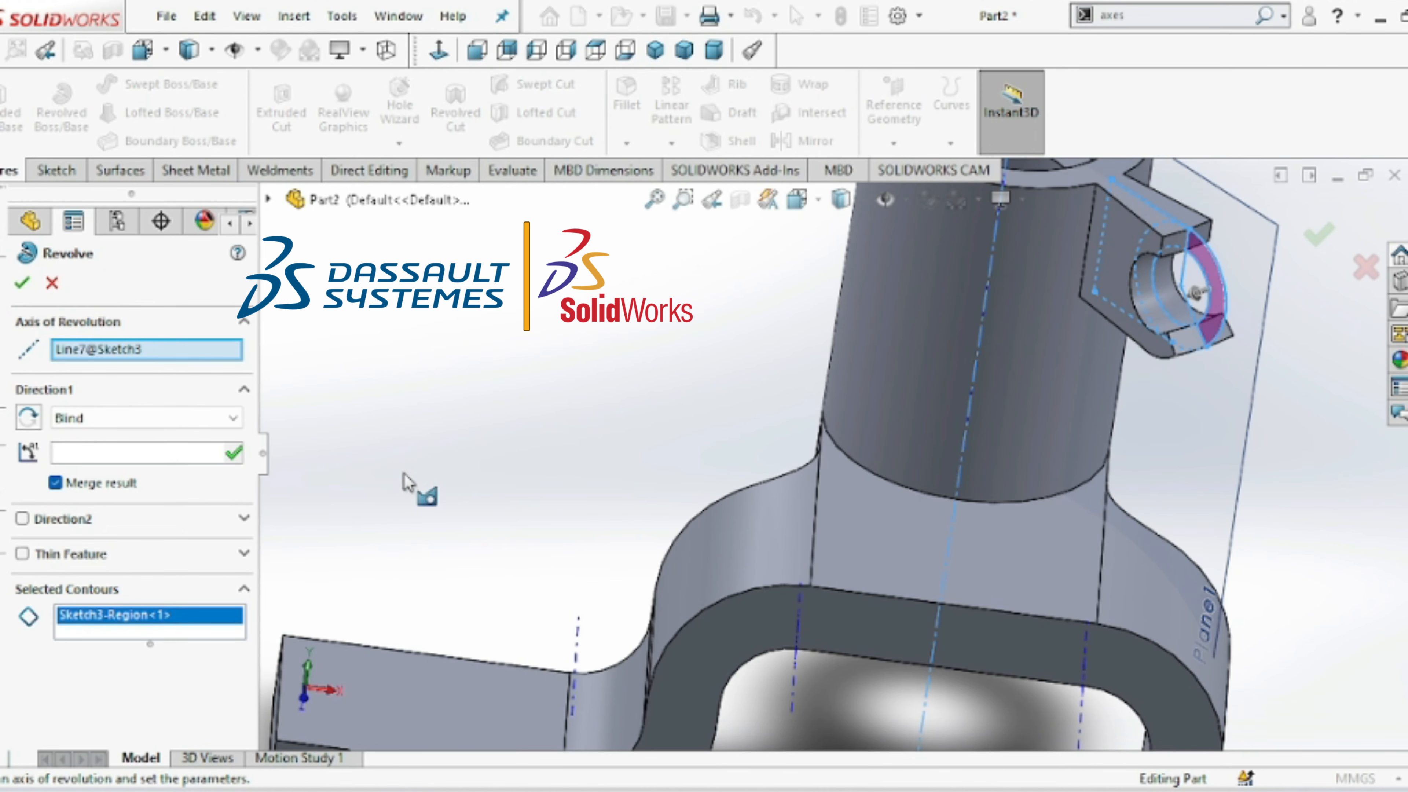
# - Set the second revolve's end condition to Up To Vertex and reverse its direction
pyautogui.click(216, 423)
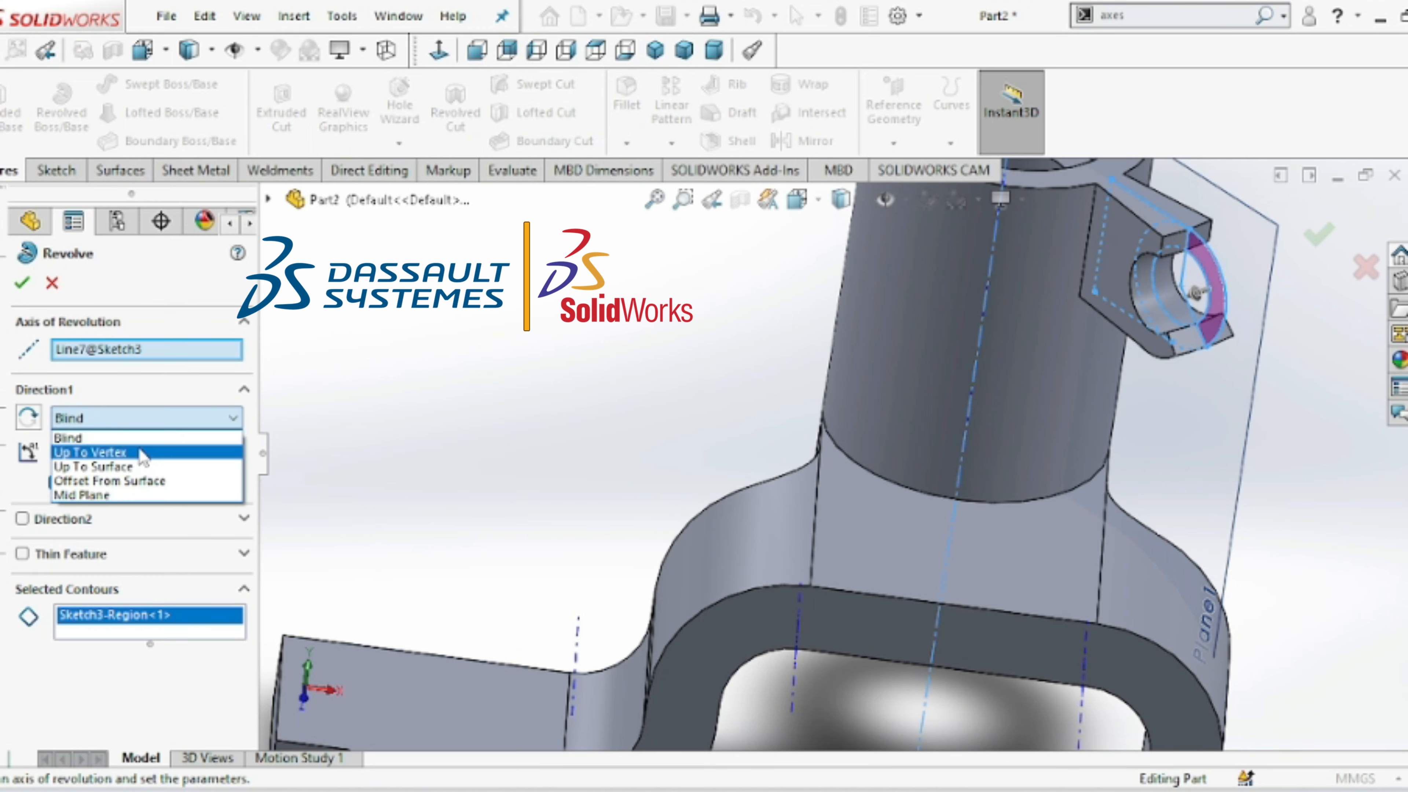
pyautogui.click(142, 453)
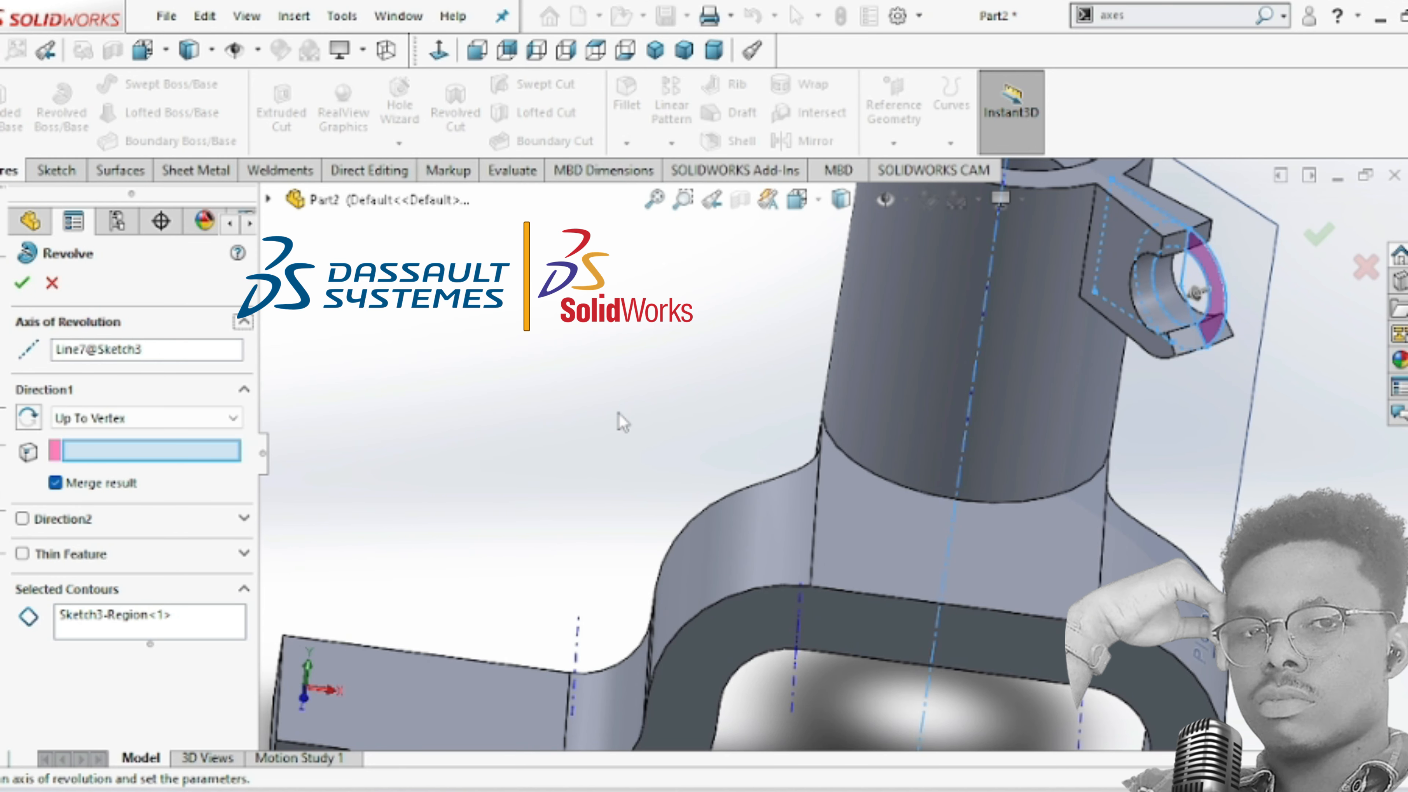
pyautogui.press('Right')
pyautogui.press('Right')
pyautogui.press('Left')
pyautogui.press('Left')
pyautogui.press('Left')
pyautogui.press('Left')
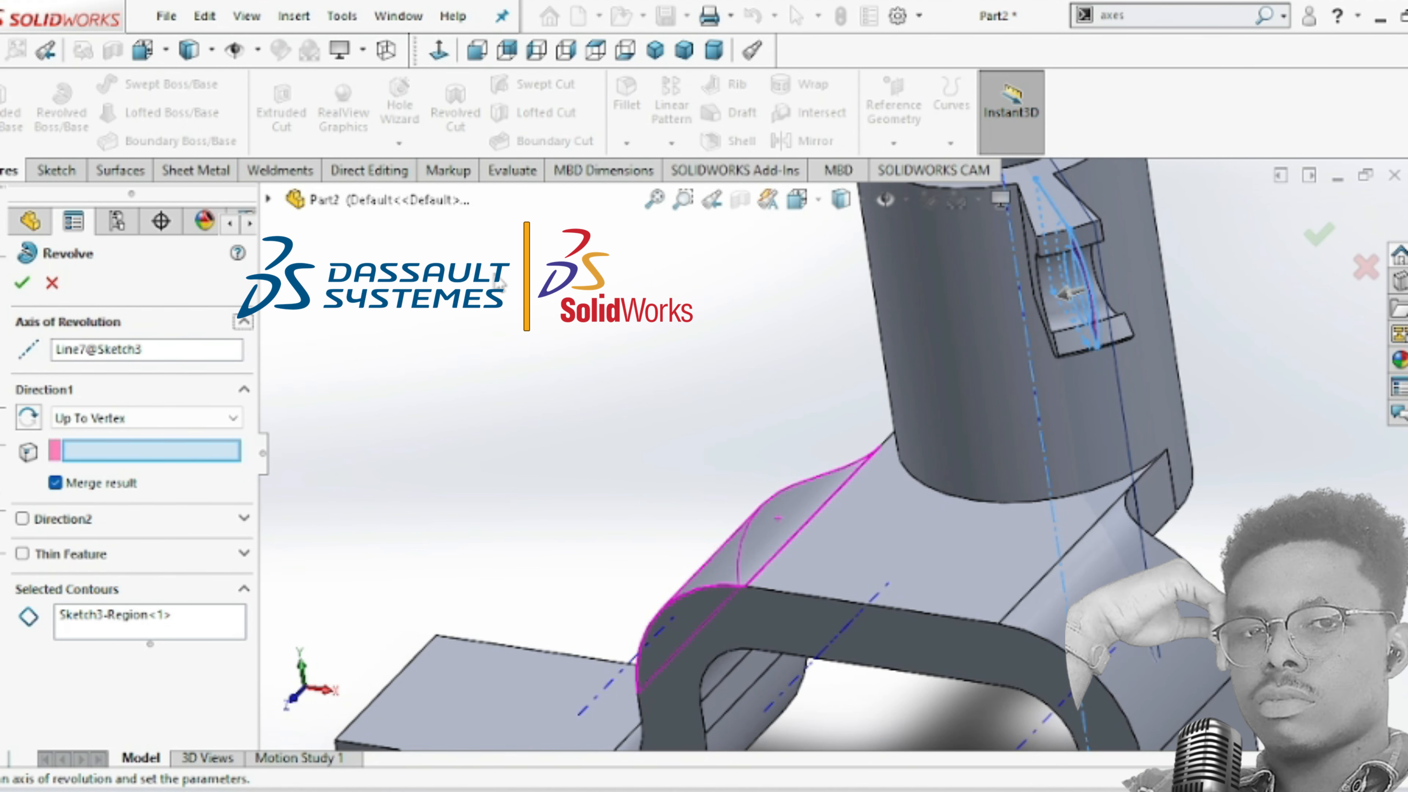
pyautogui.click(29, 416)
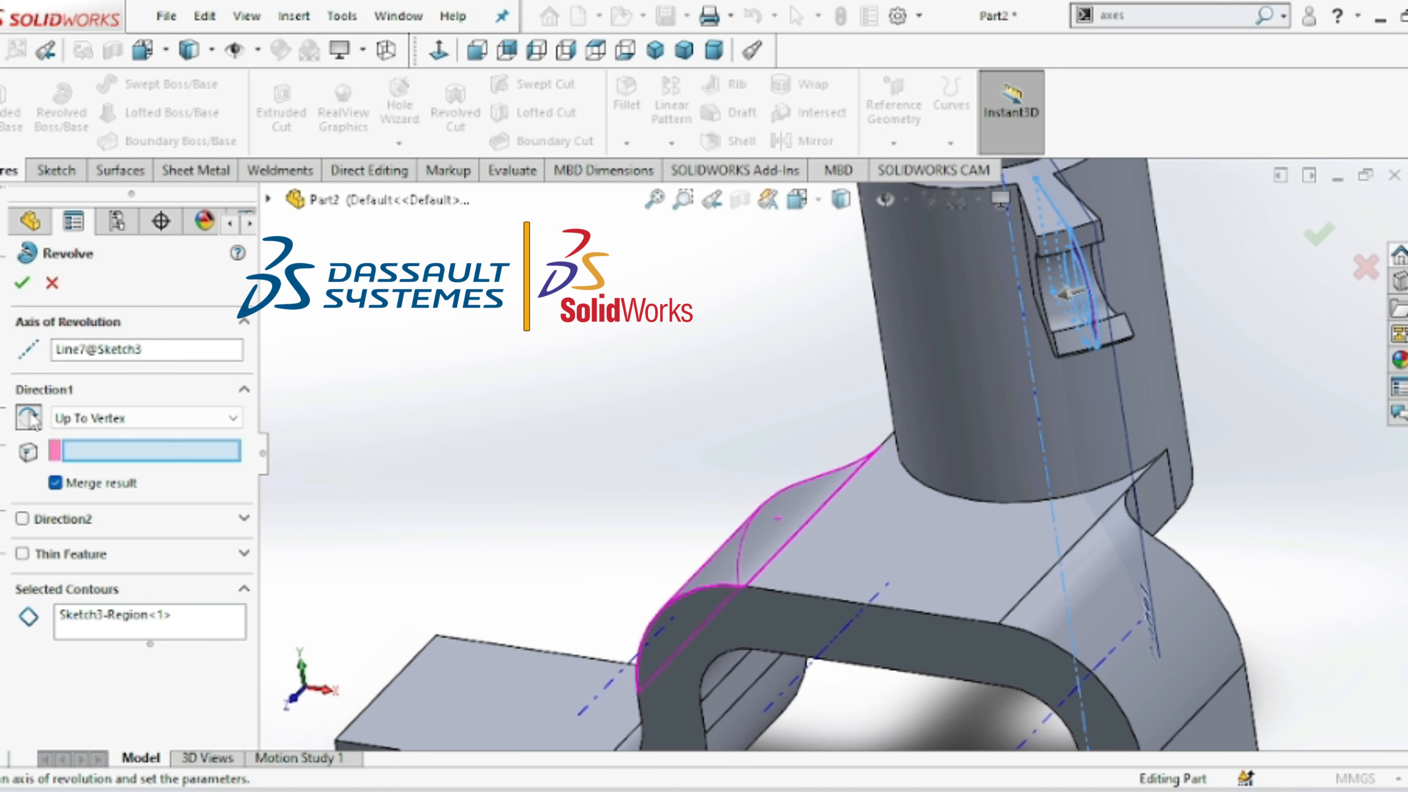
# - Pick the corner vertex at the existing lug's outer edge as the end vertex and finish the revolve
pyautogui.press('Left')
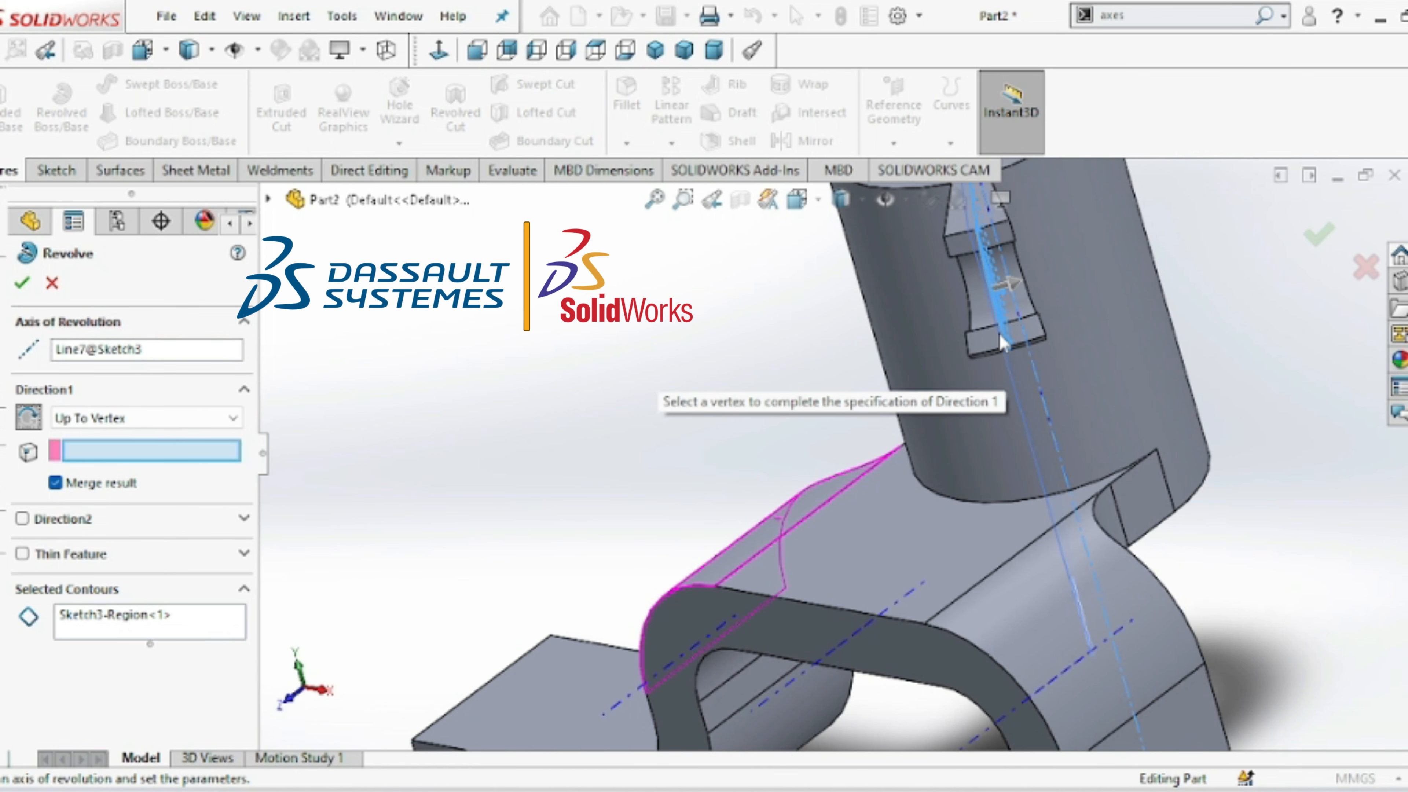
pyautogui.click(1038, 315)
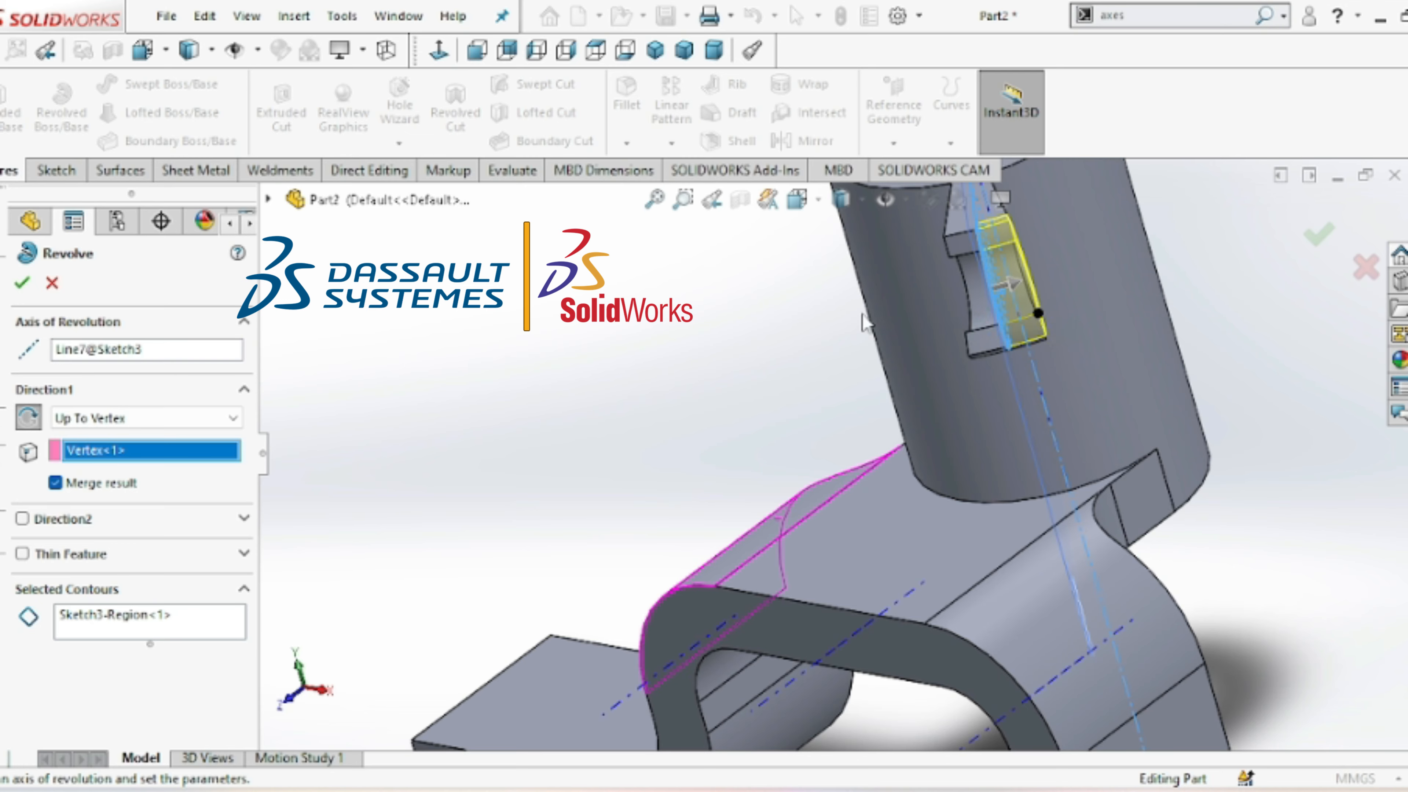
pyautogui.click(21, 285)
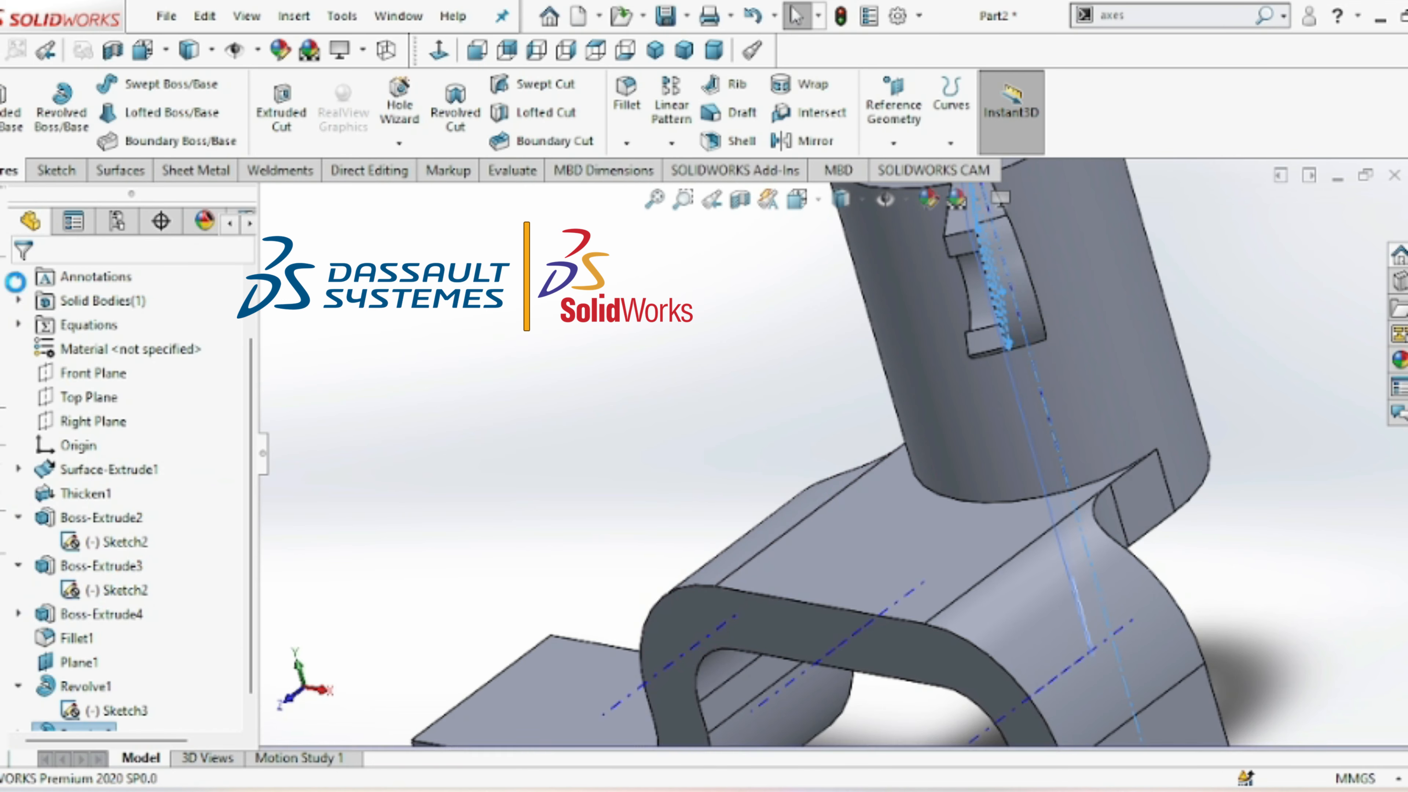
# - Reopen the second revolve's definition to review its Up To Vertex settings, and accept it with the same options
pyautogui.click(425, 367)
pyautogui.press('Right')
pyautogui.press('Right')
pyautogui.press('Right')
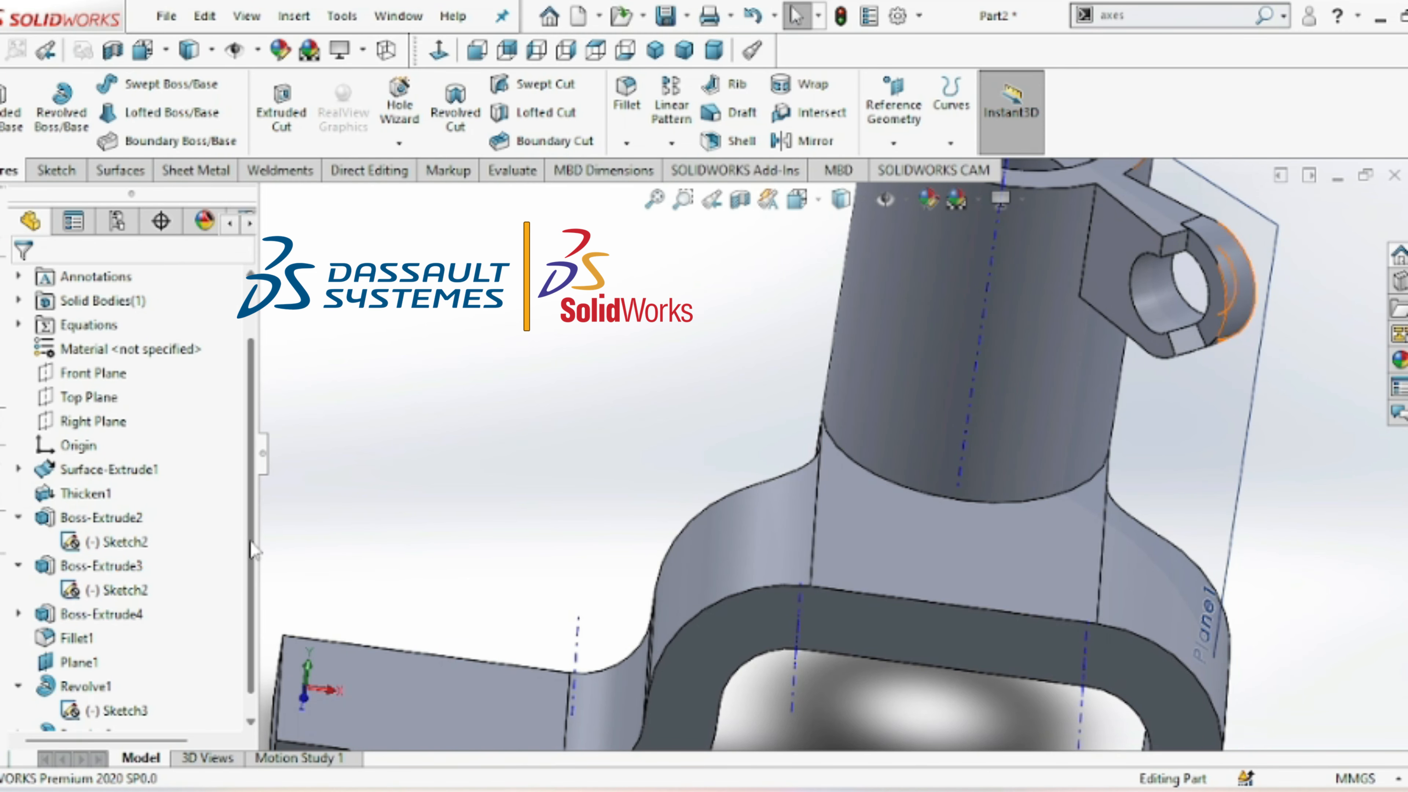
pyautogui.scroll(-1, 252, 548)
pyautogui.rightClick(87, 715)
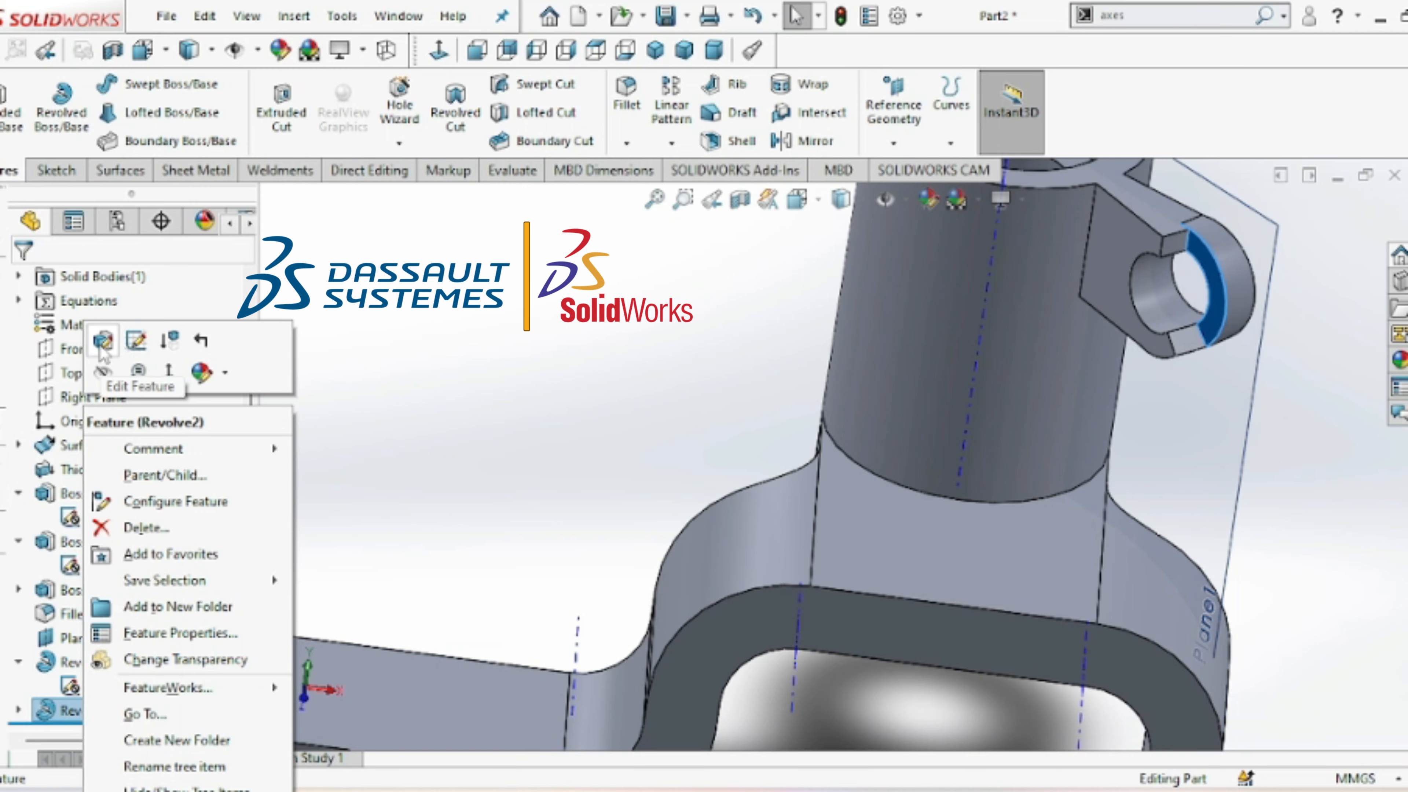
pyautogui.click(103, 343)
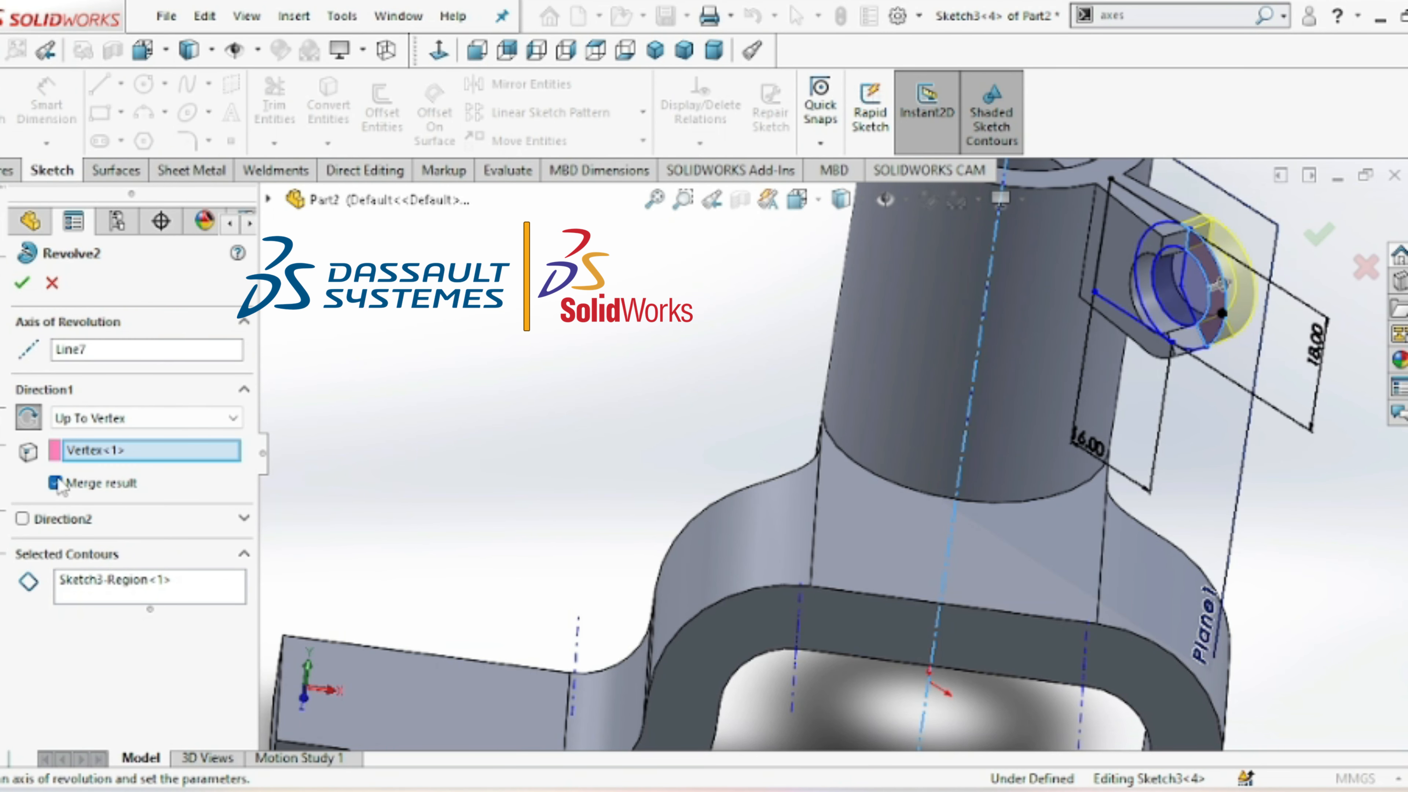
pyautogui.click(22, 284)
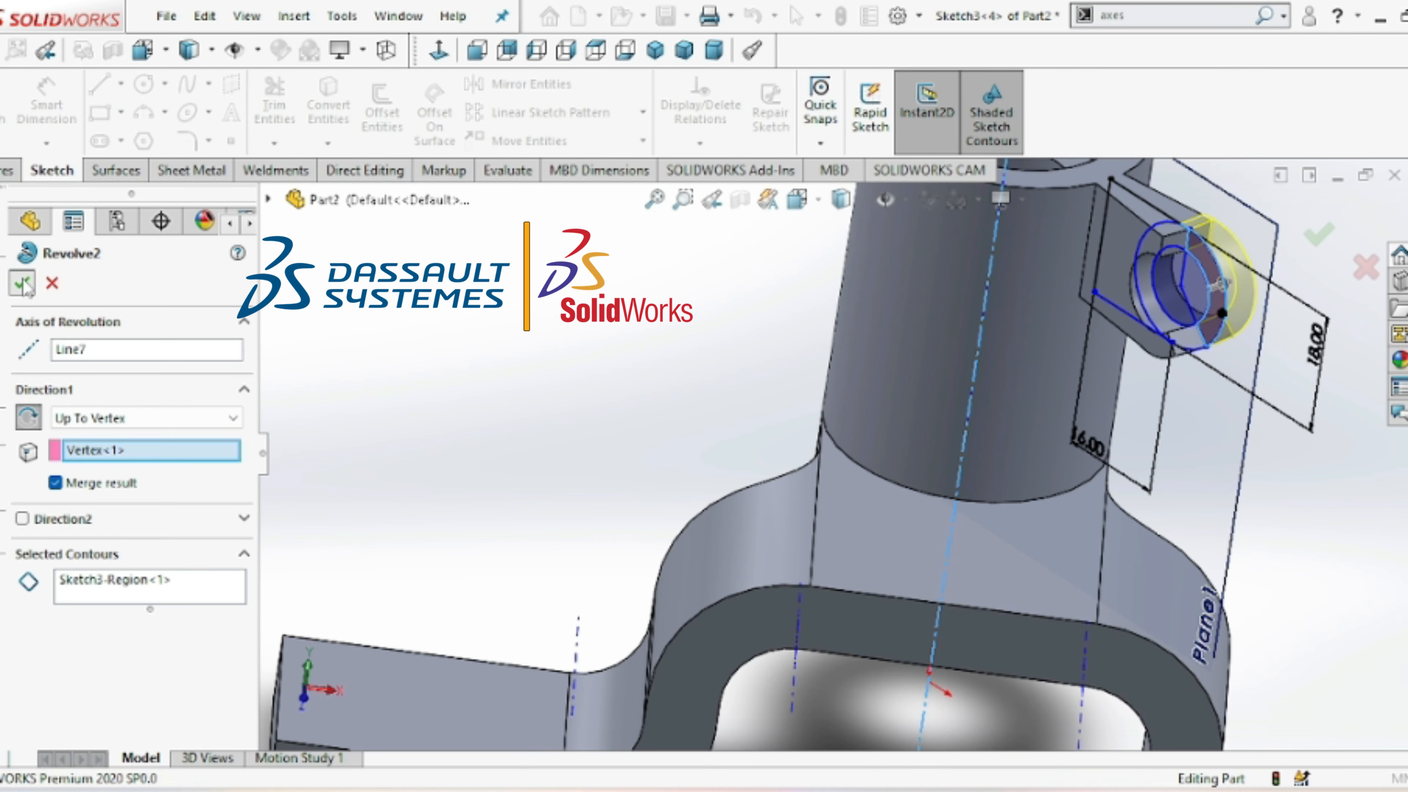
# - Examine the lug's rounded end and hole from both sides to check how the second revolve fills it
pyautogui.press('Right')
pyautogui.press('Right')
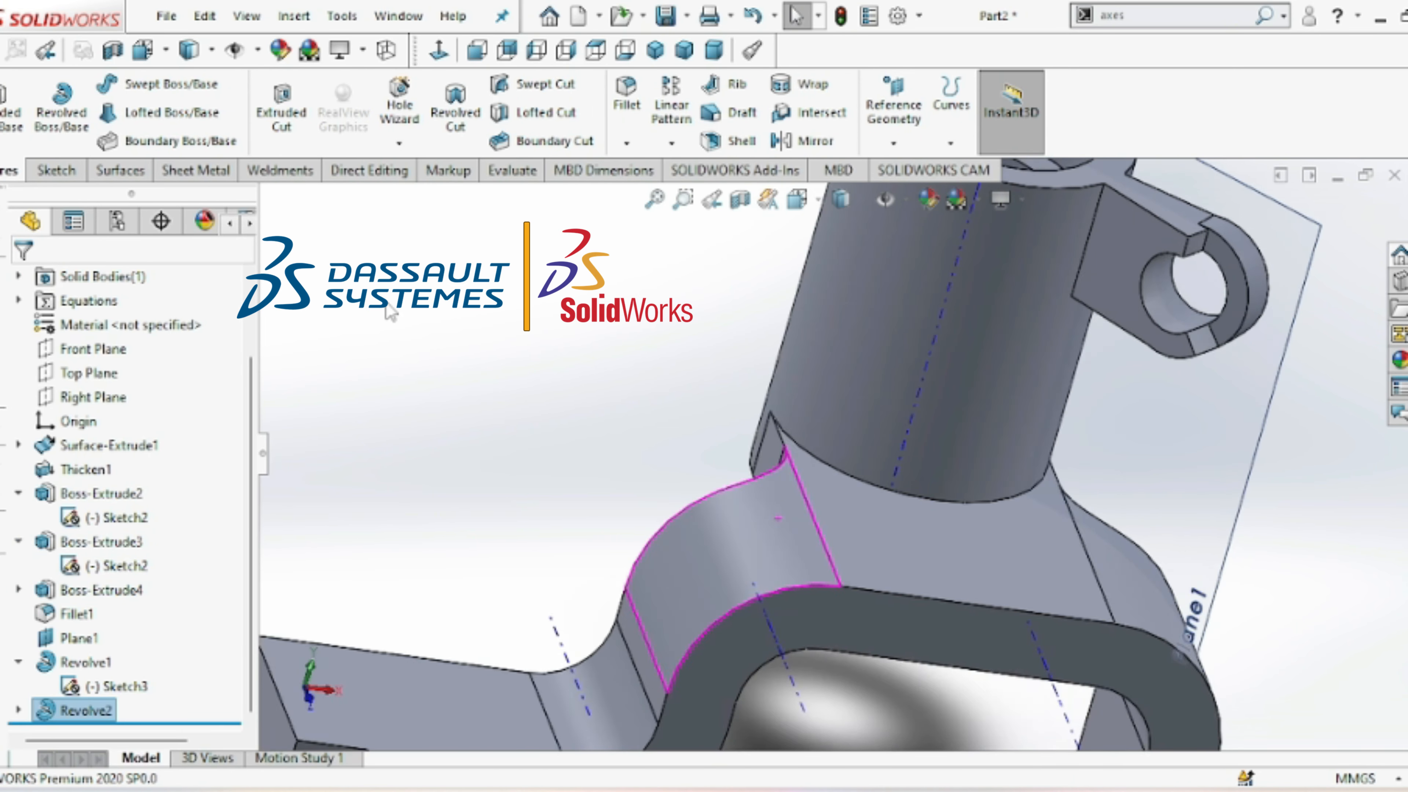
pyautogui.press('Left')
pyautogui.press('Left')
pyautogui.press('Left')
pyautogui.press('Left')
pyautogui.press('Left')
pyautogui.press('Left')
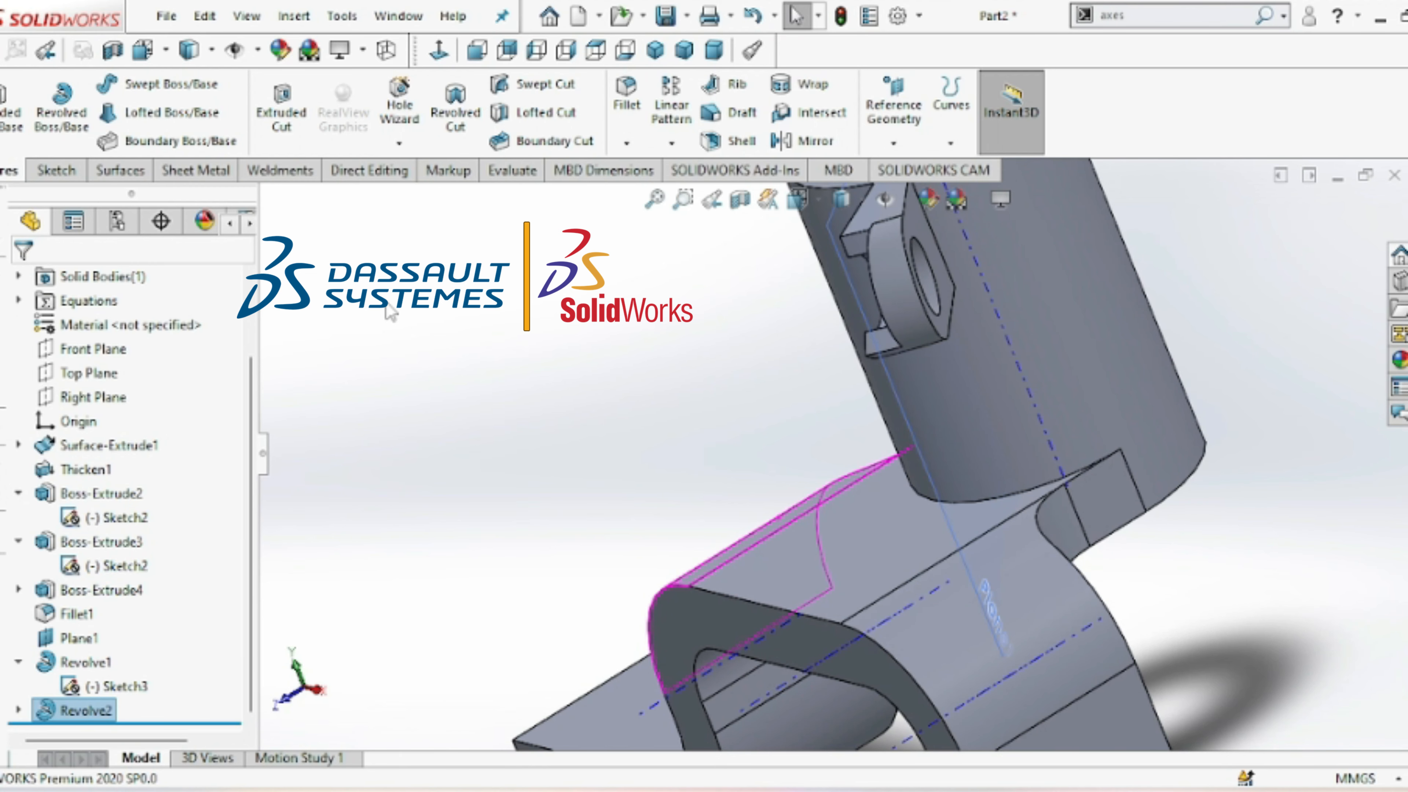
# - Examine the bracket from above, the side and the front, including how the lug meets the stepped boss
pyautogui.press('Down')
pyautogui.press('Down')
pyautogui.press('Down')
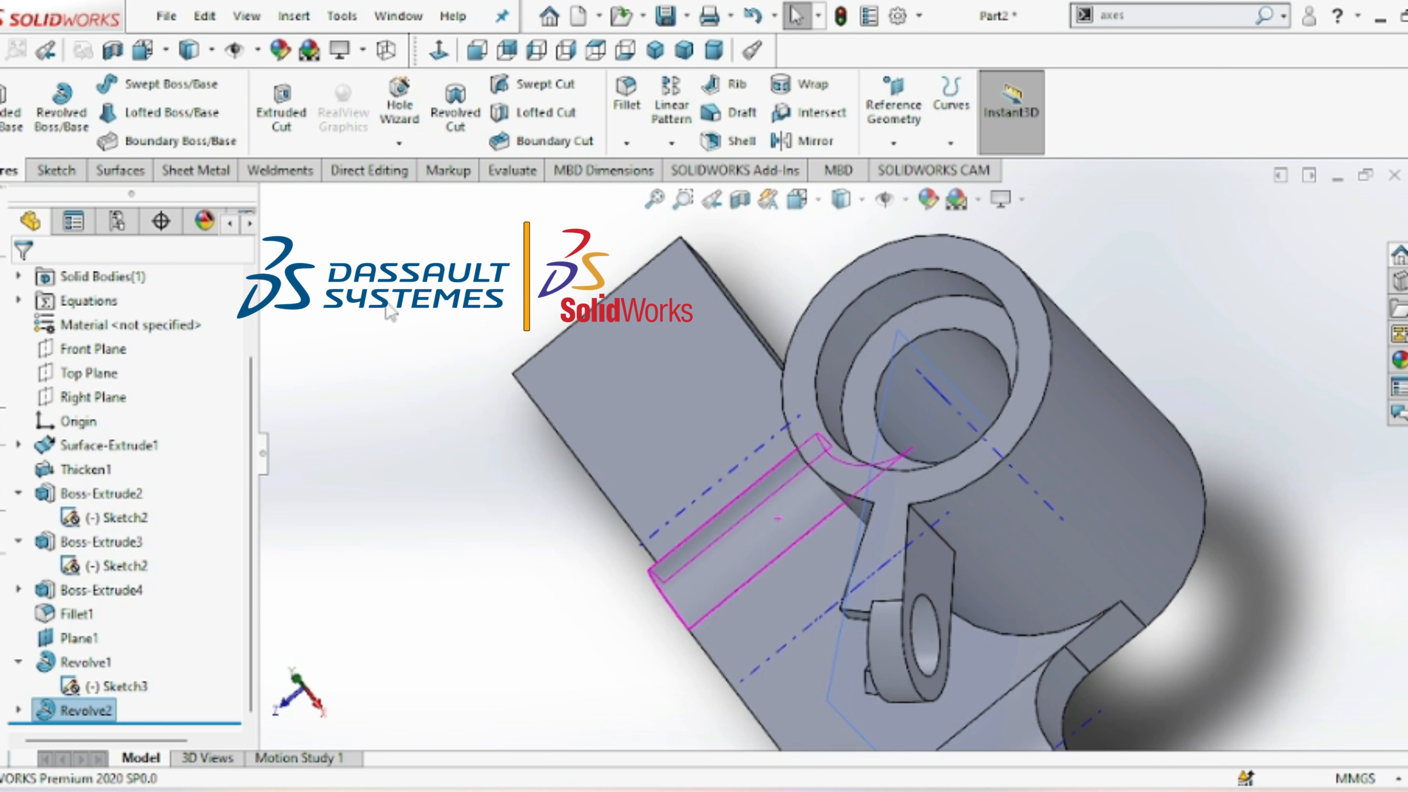
pyautogui.press('Right')
pyautogui.press('Right')
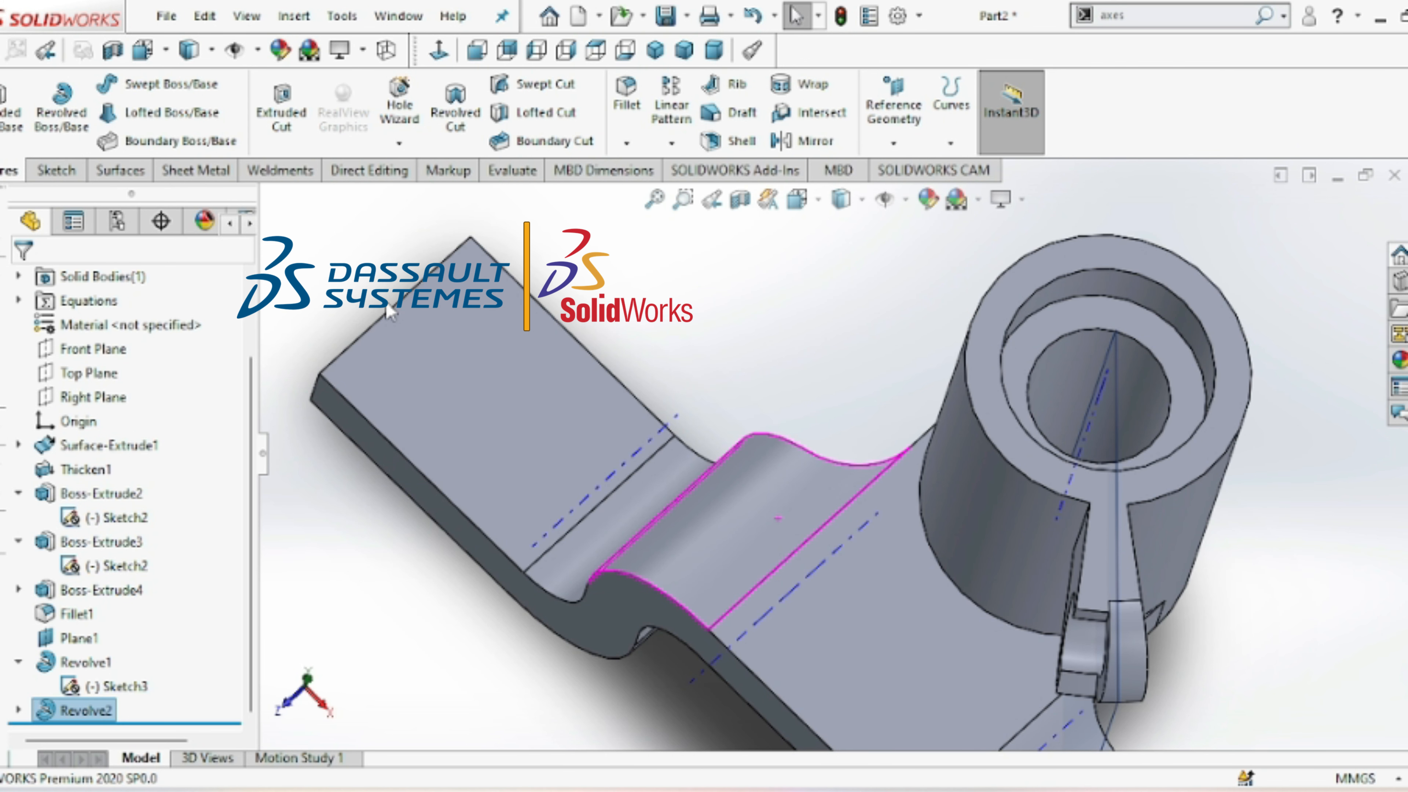
pyautogui.press('Up')
pyautogui.press('Up')
pyautogui.press('Up')
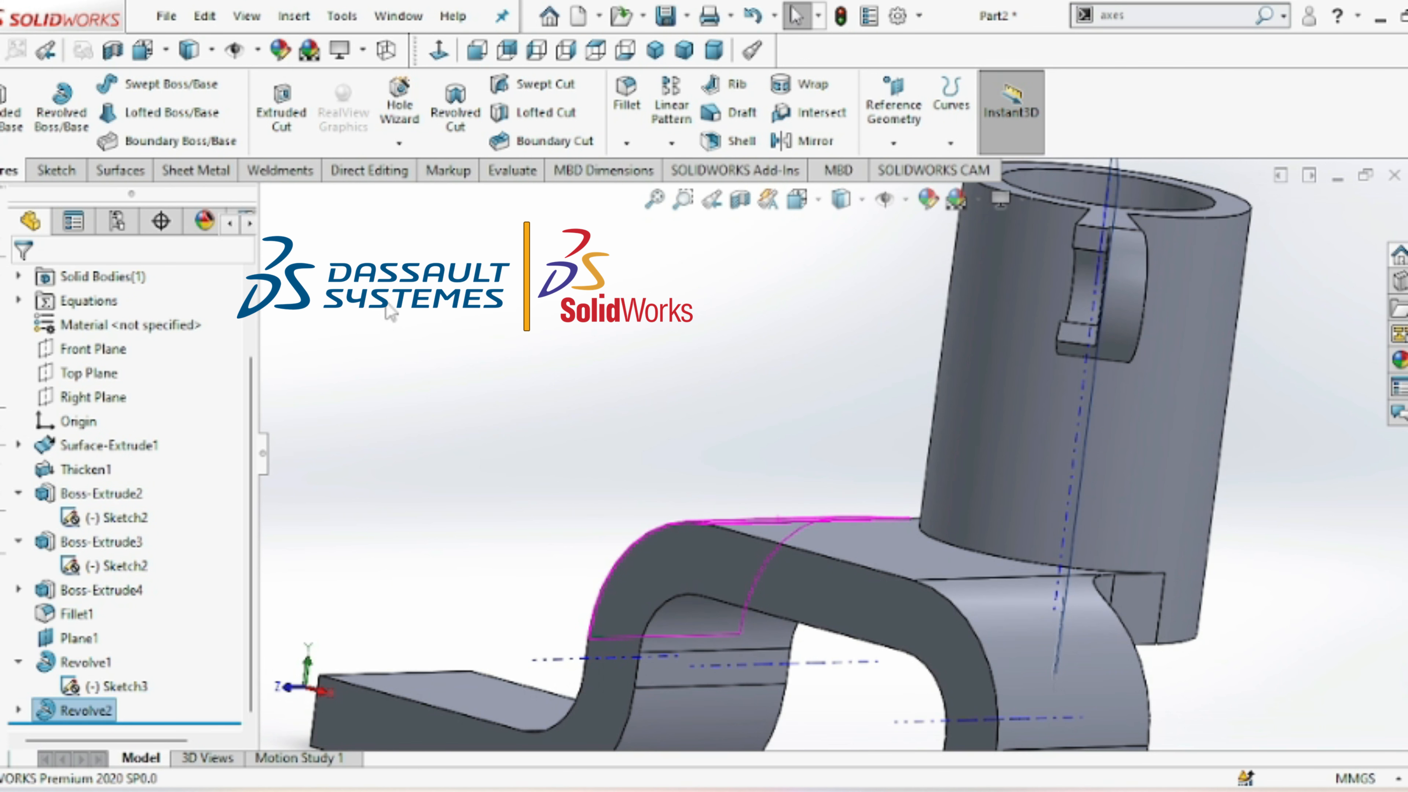
pyautogui.press('Right')
pyautogui.press('Right')
pyautogui.press('Right')
pyautogui.press('f')
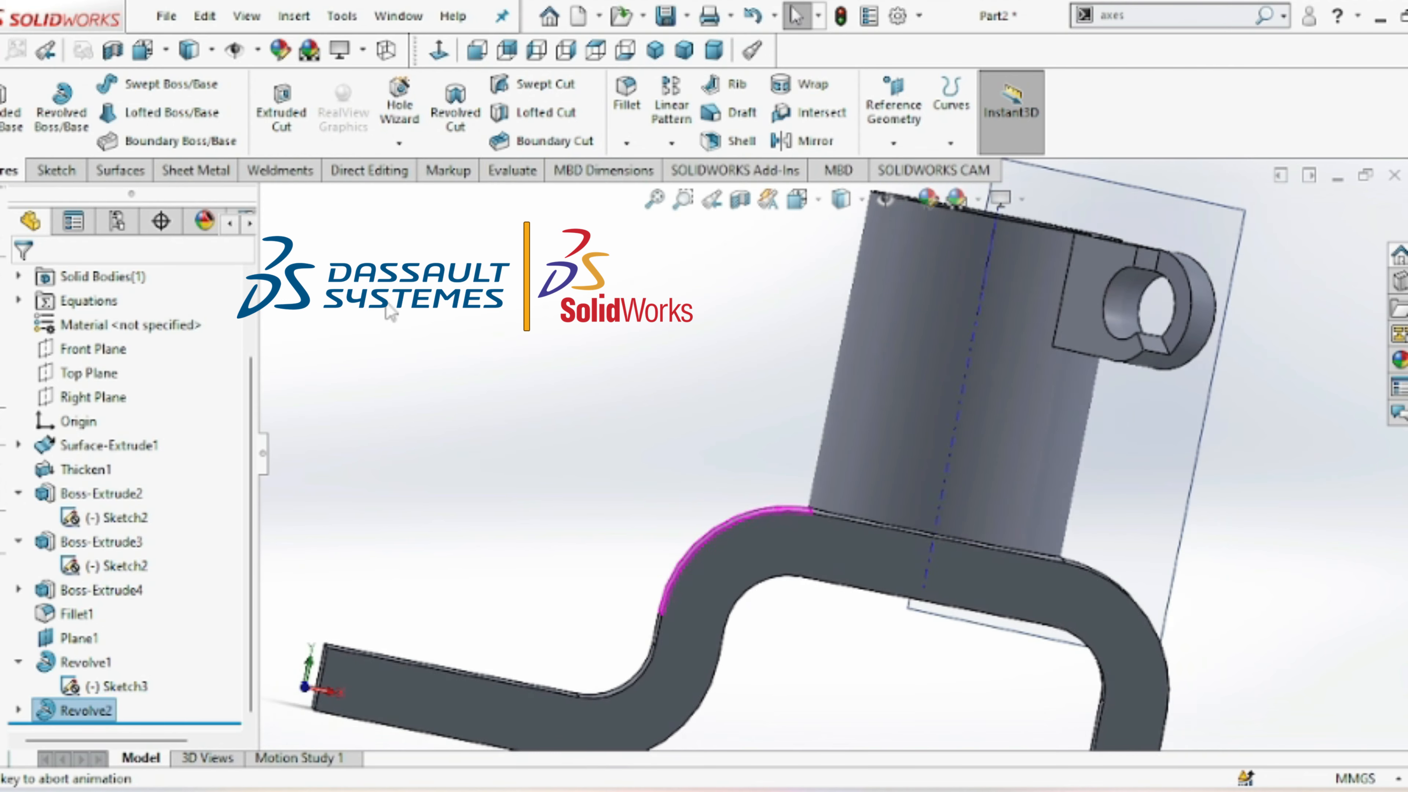
pyautogui.press('Down')
pyautogui.press('Down')
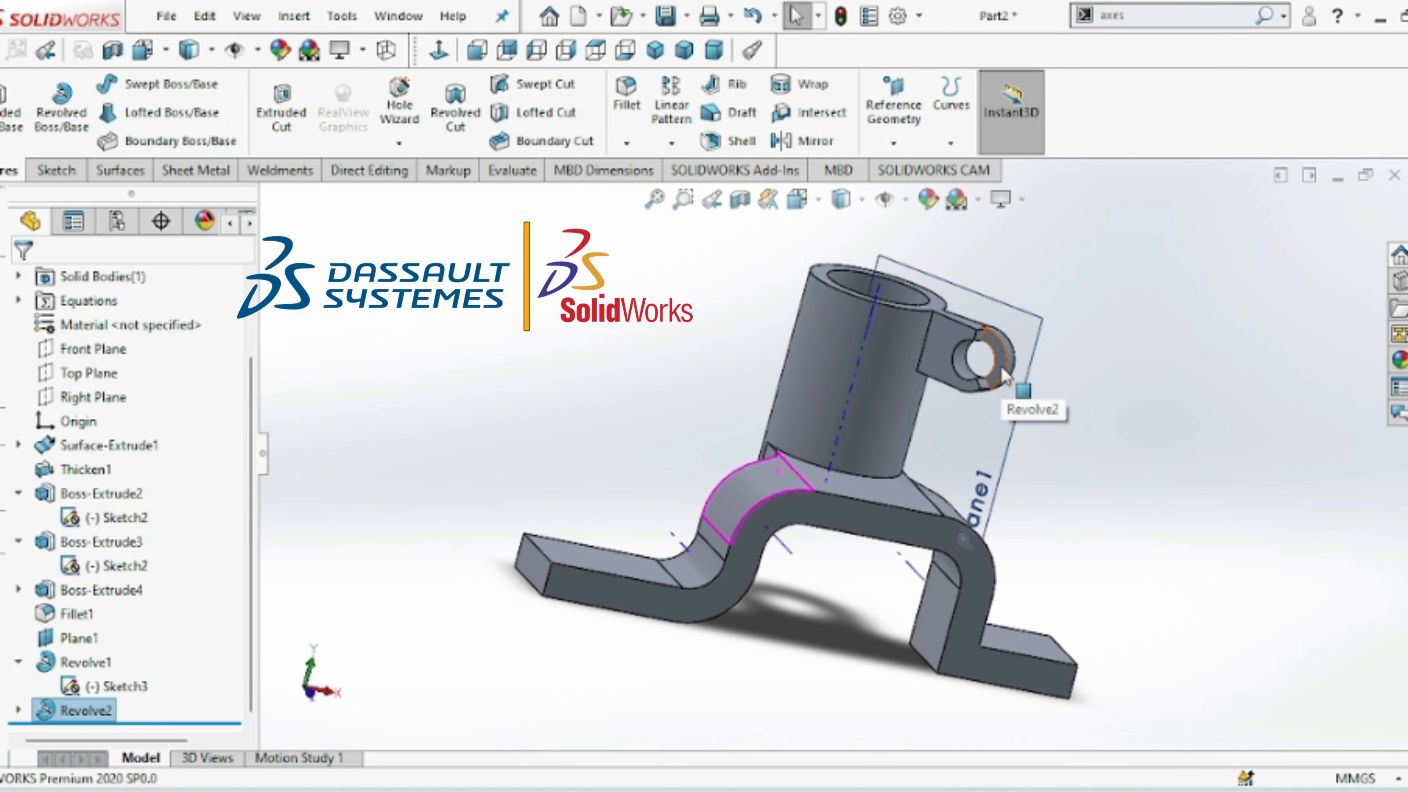
# - Fillet the two short edges where the second revolve ends beside the lug's hole with a 2 mm radius
pyautogui.hotkey('shift', 'z')
pyautogui.hotkey('shift', 'z')
pyautogui.hotkey('shift', 'z')
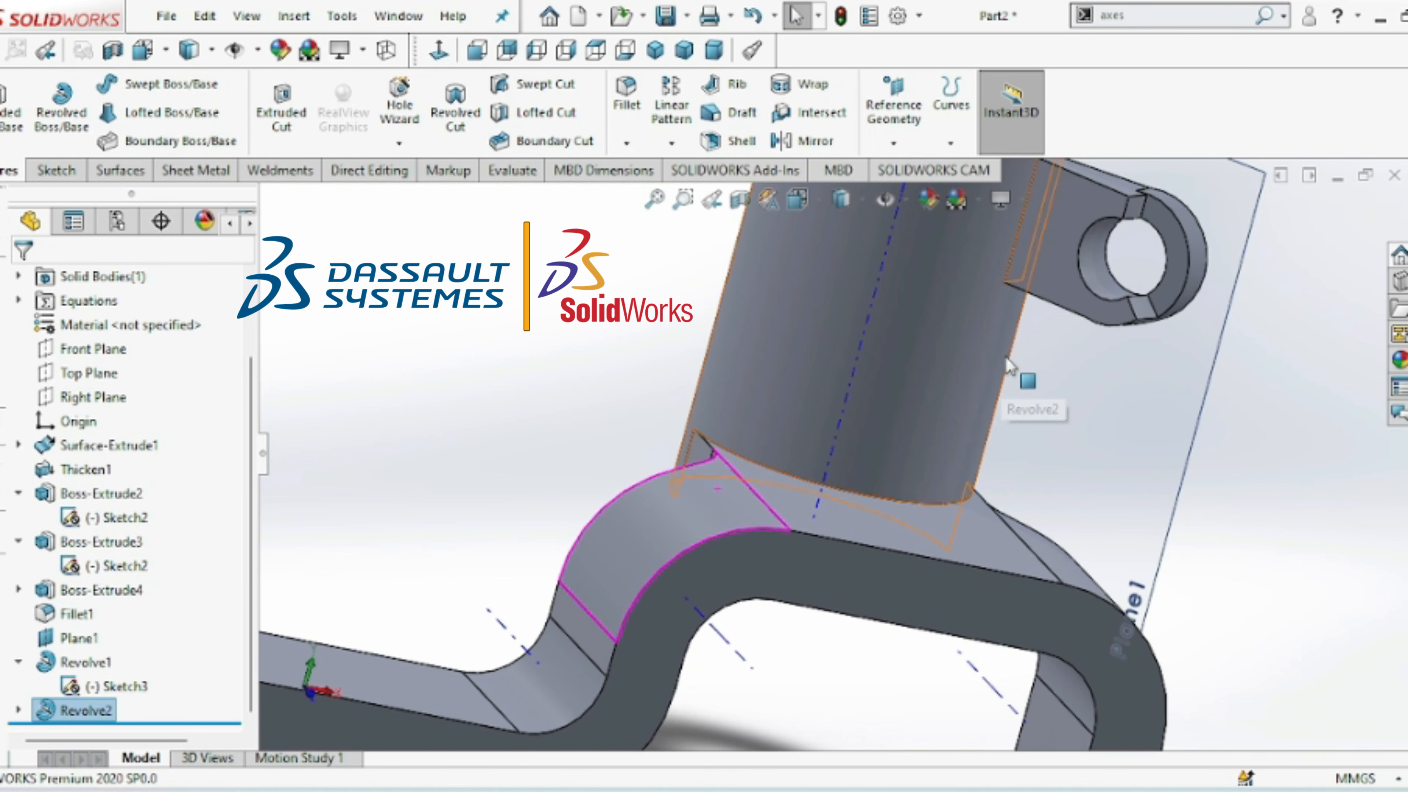
pyautogui.click(626, 94)
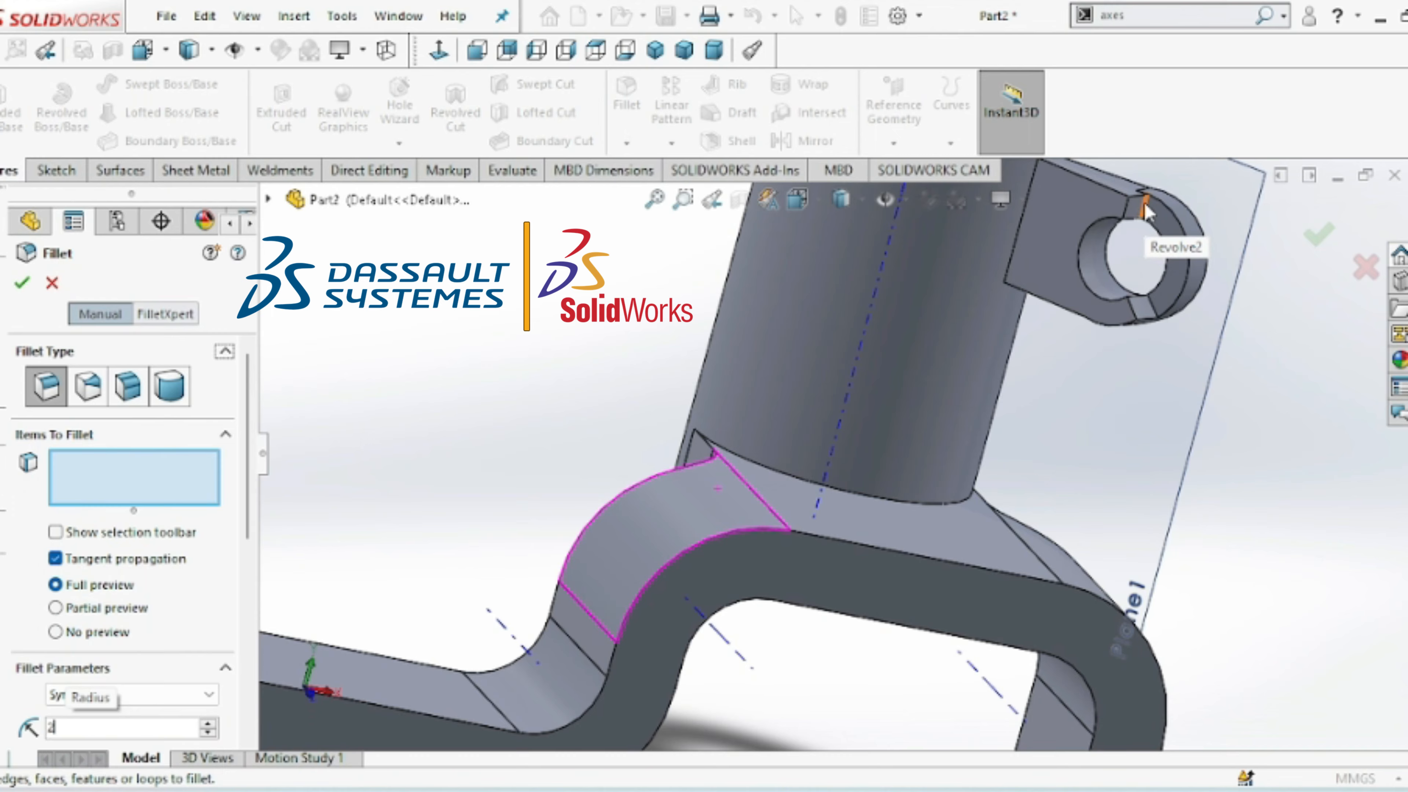
pyautogui.click(1163, 280)
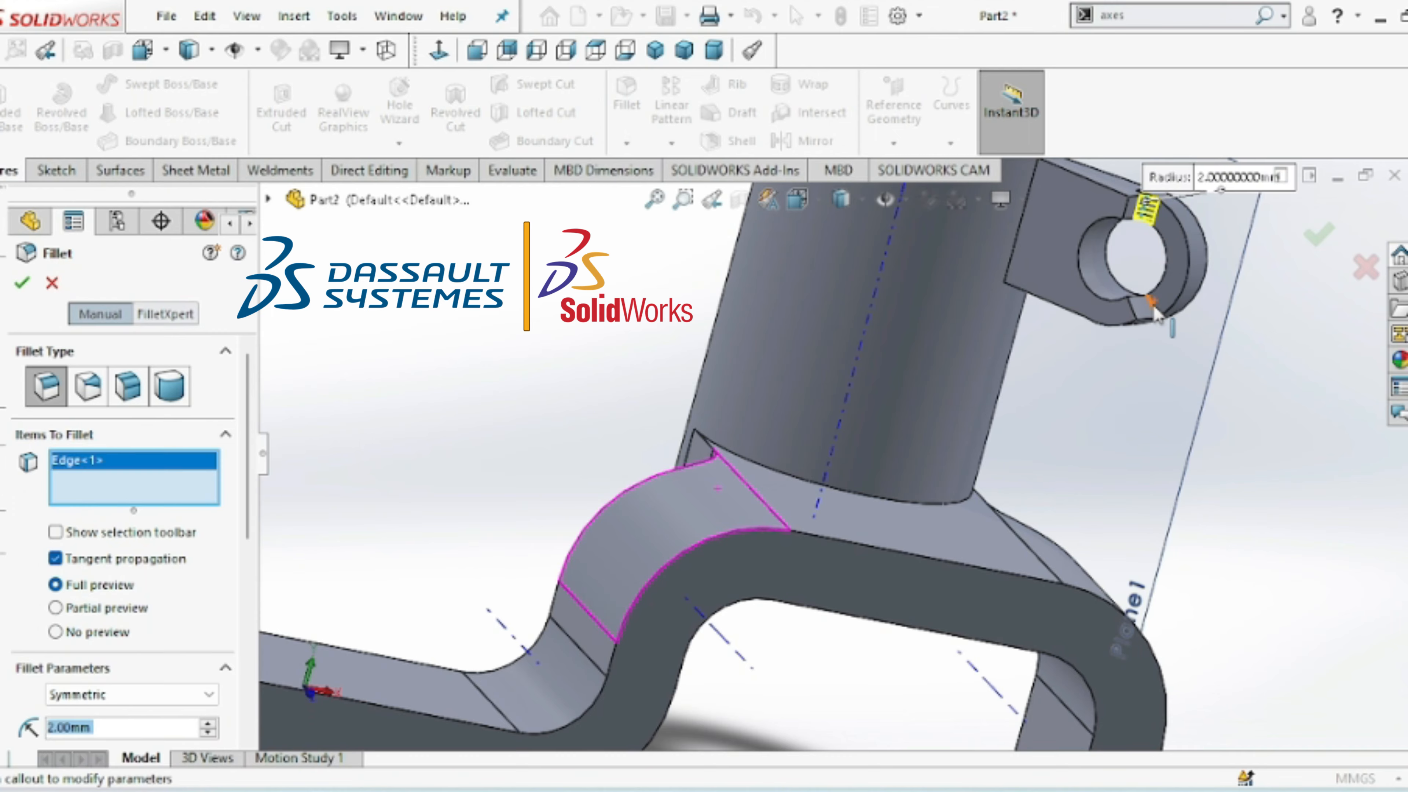
pyautogui.click(1161, 319)
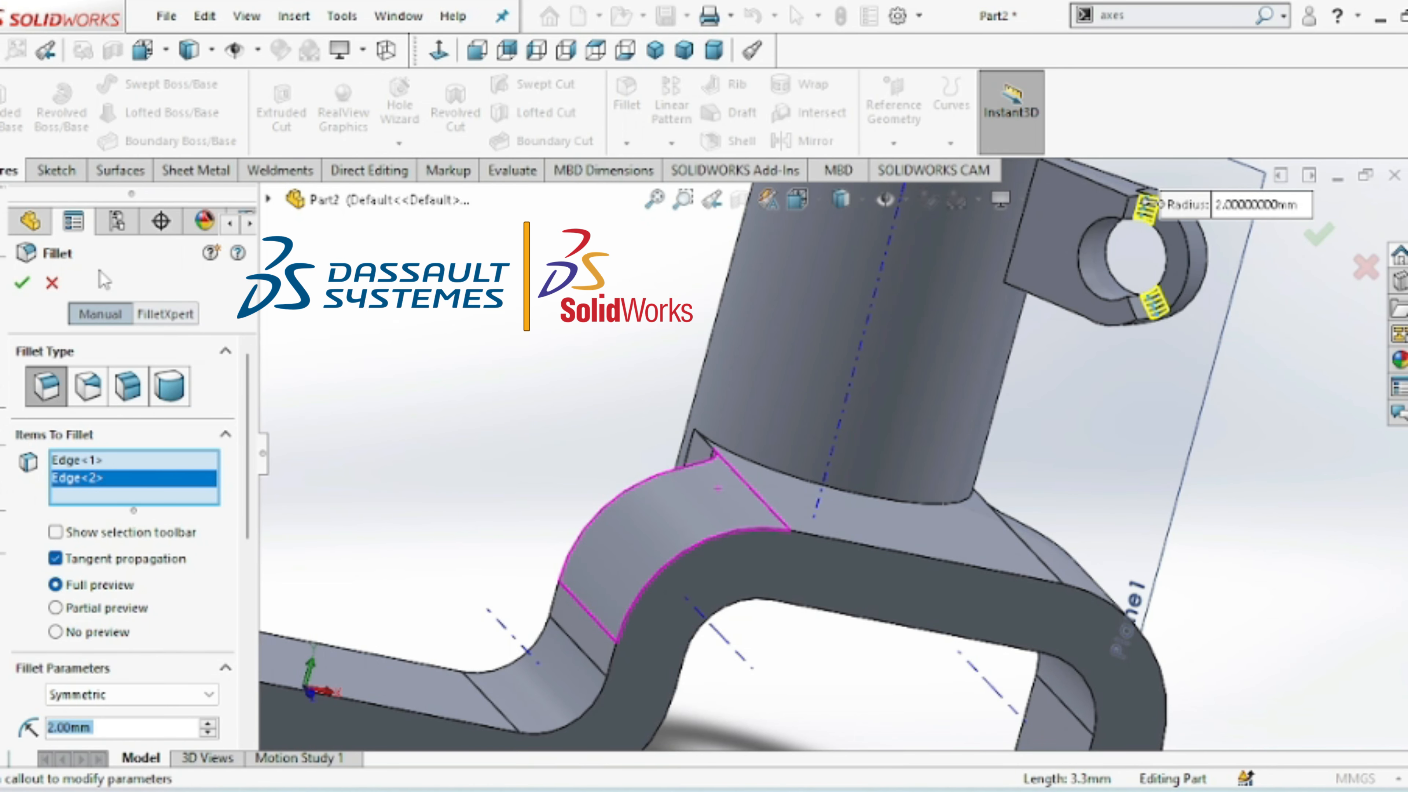
pyautogui.click(21, 284)
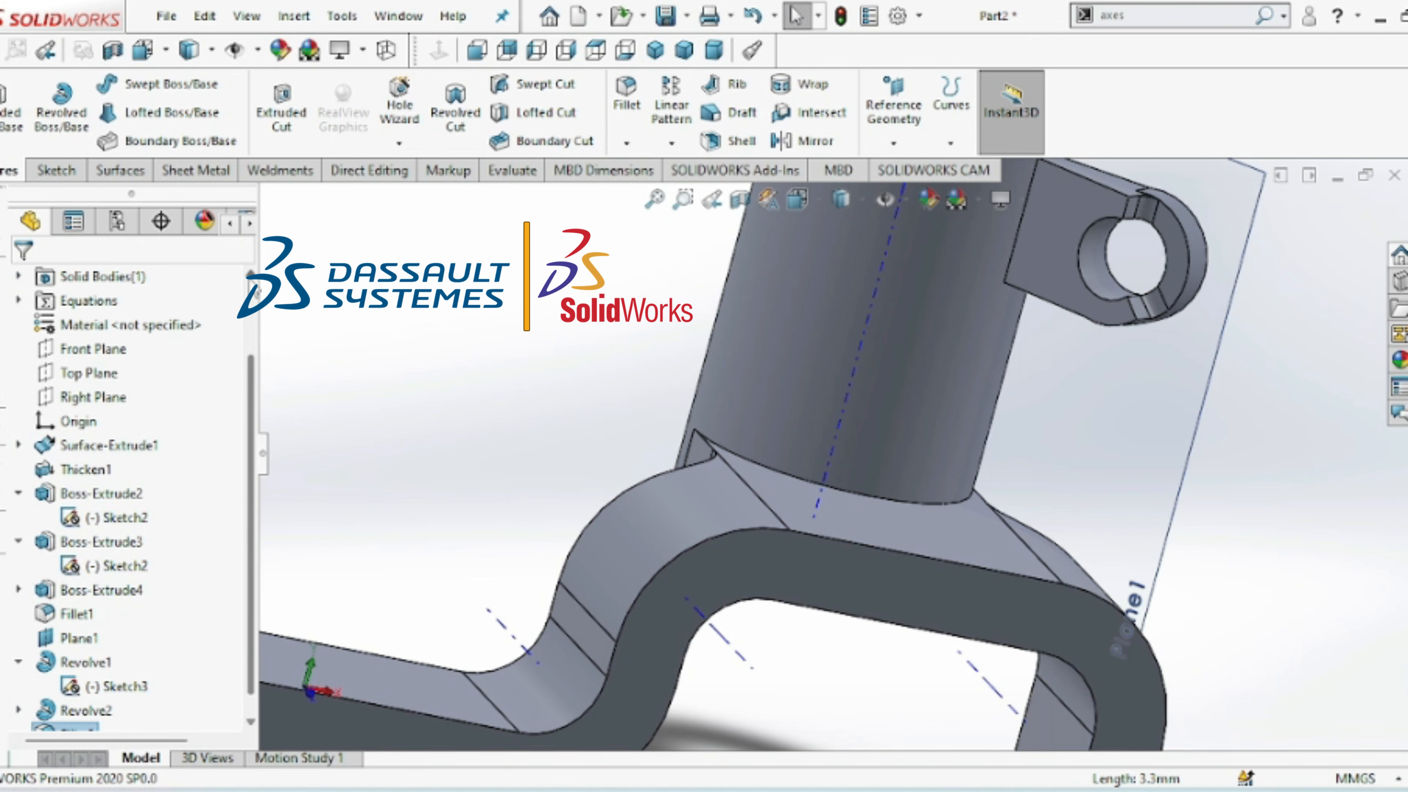
# - Fillet the four vertical corner edges at the outer ends of both feet with a 15 mm radius
pyautogui.press('f')
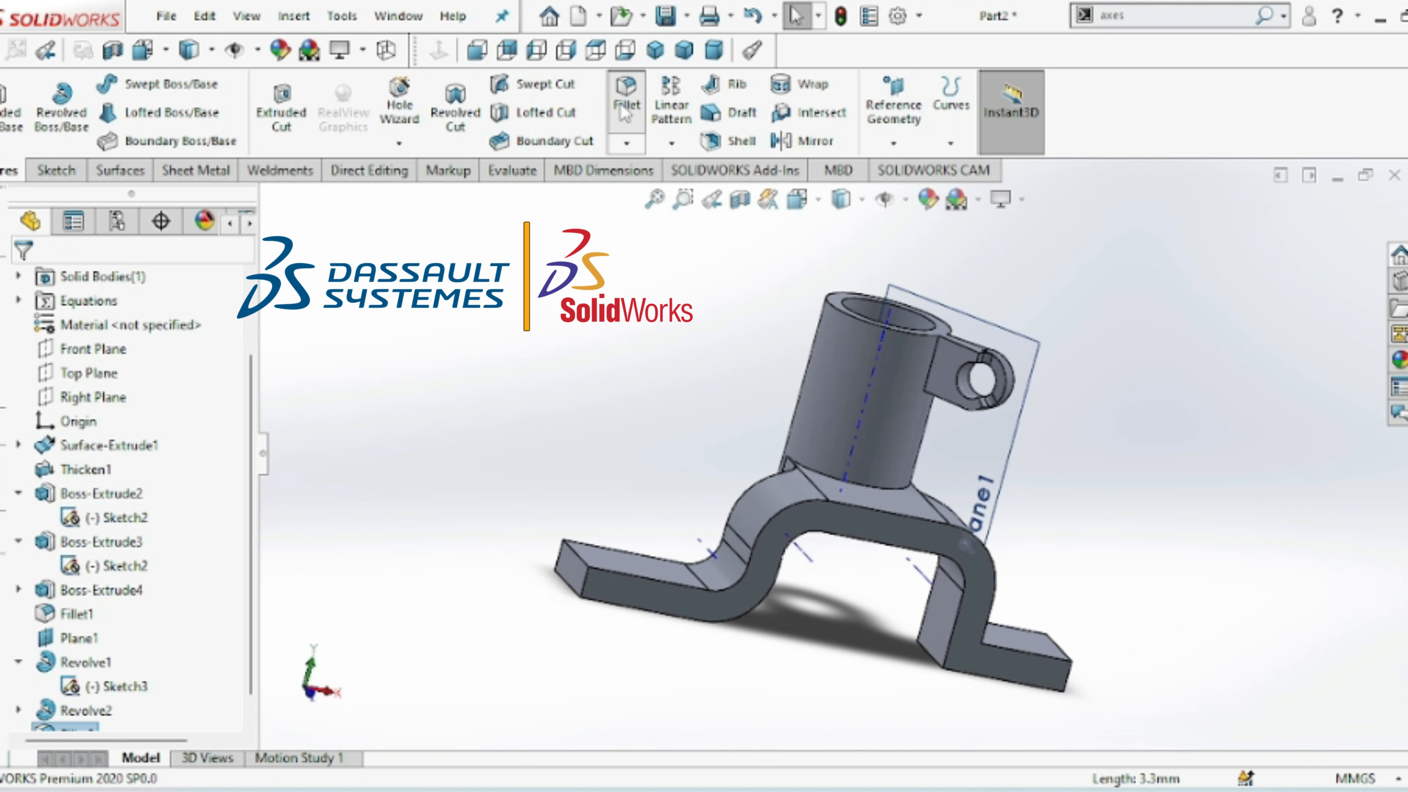
pyautogui.click(582, 577)
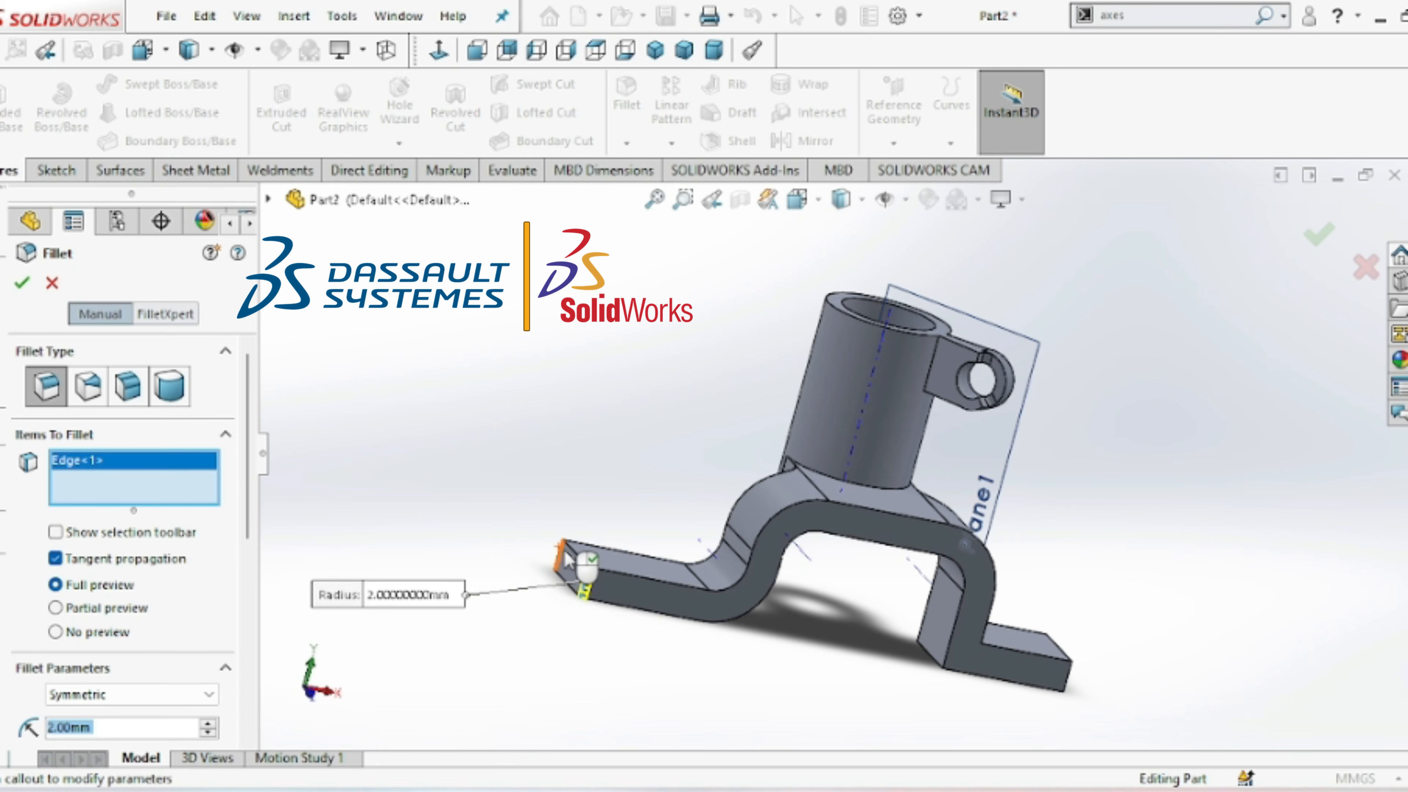
pyautogui.click(563, 554)
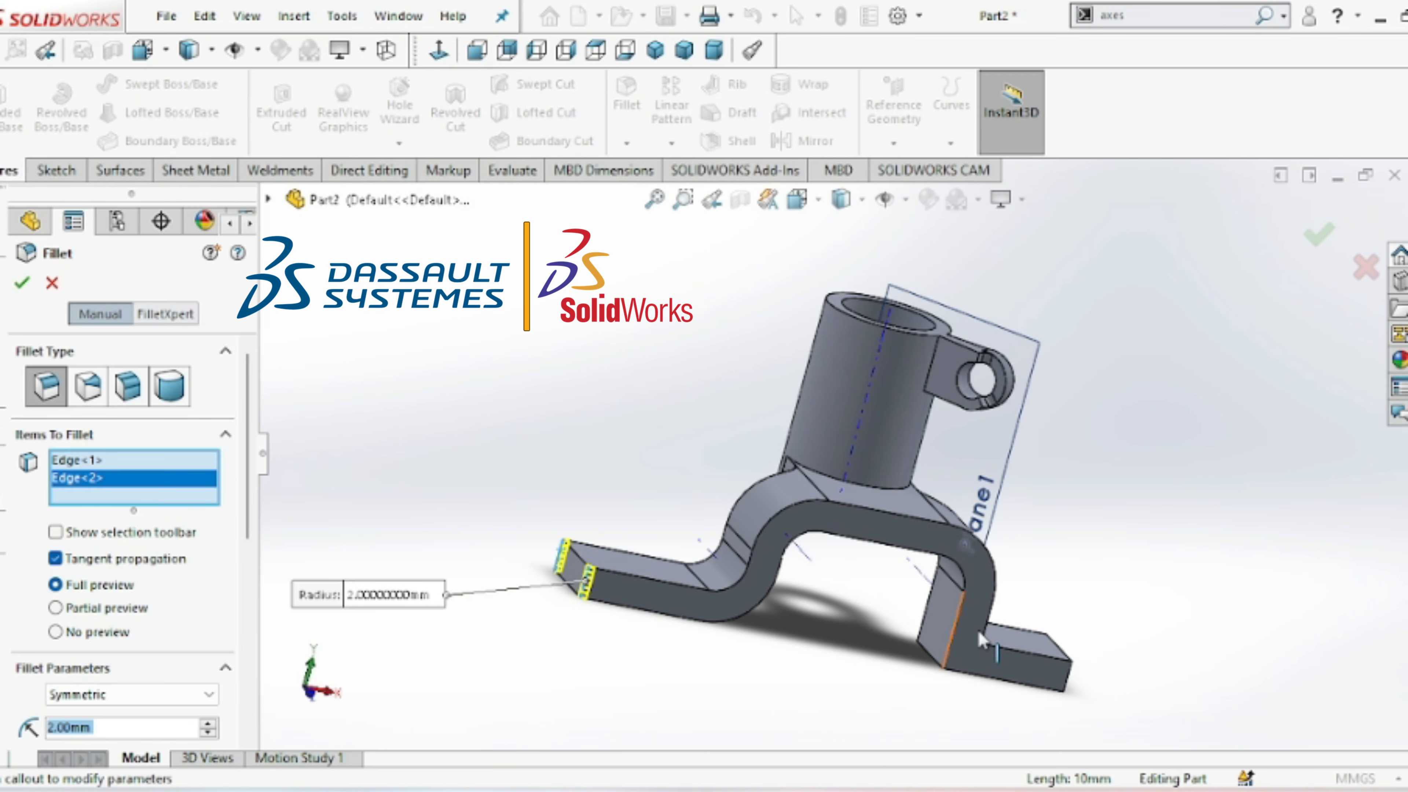
pyautogui.click(1067, 677)
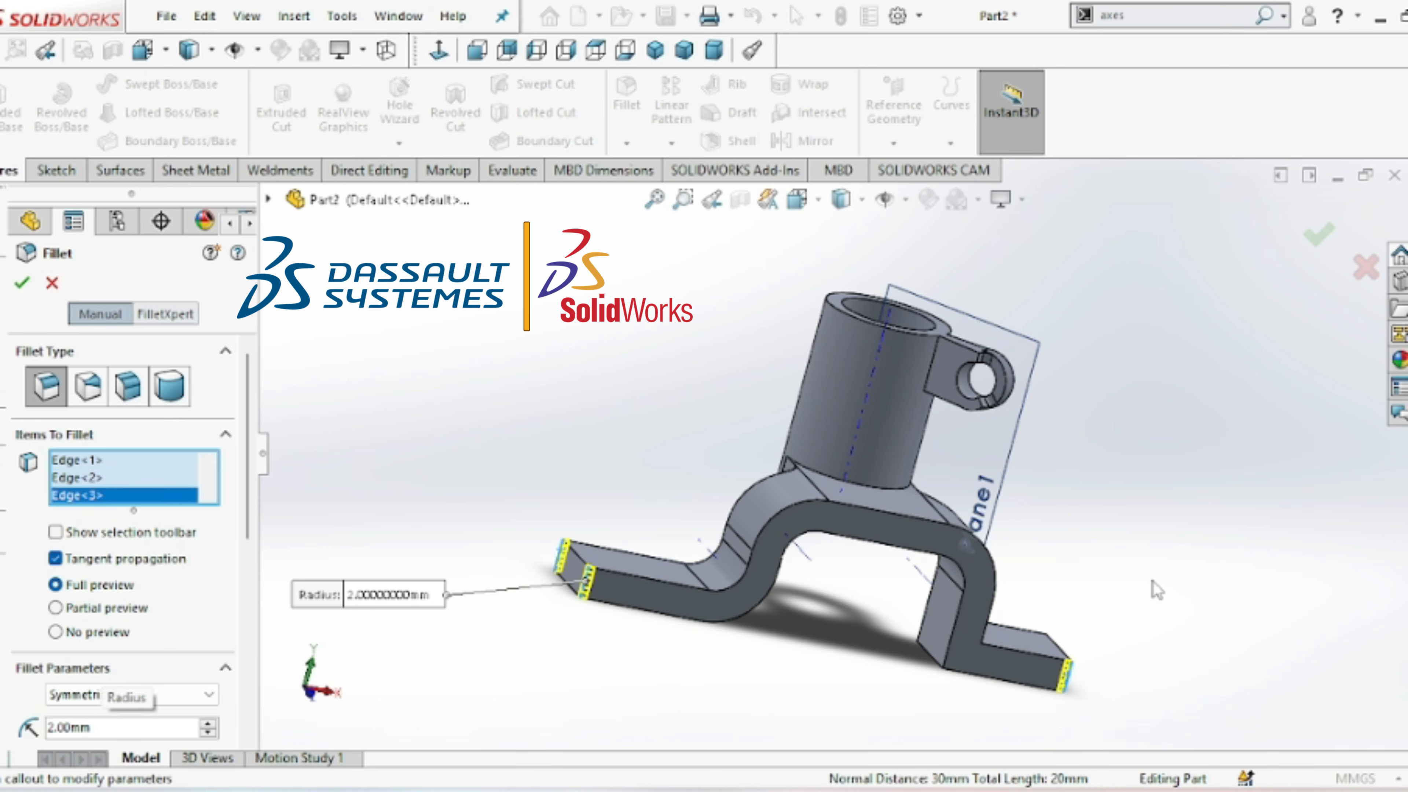
pyautogui.moveTo(1076, 680); pyautogui.dragTo(986, 743, button='middle')
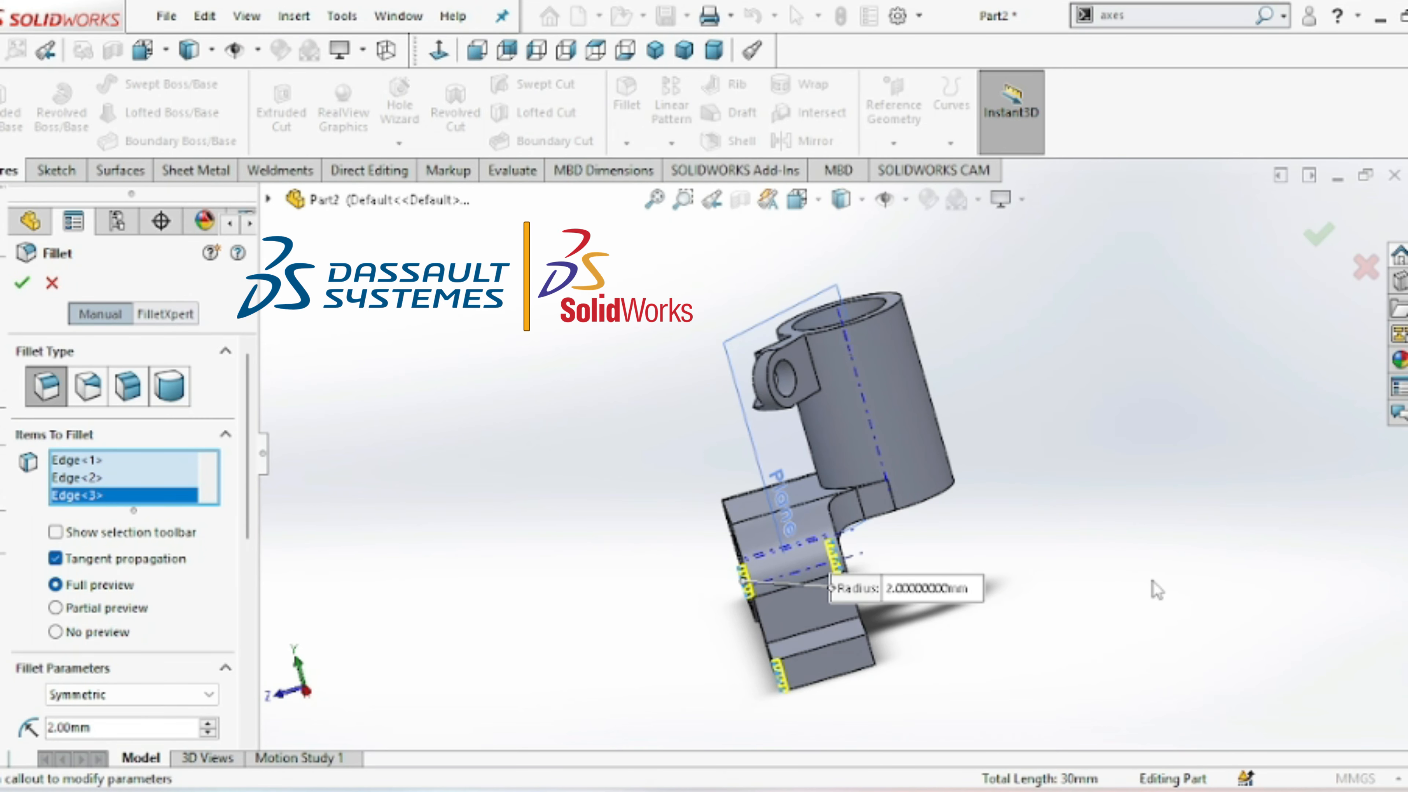
pyautogui.click(874, 658)
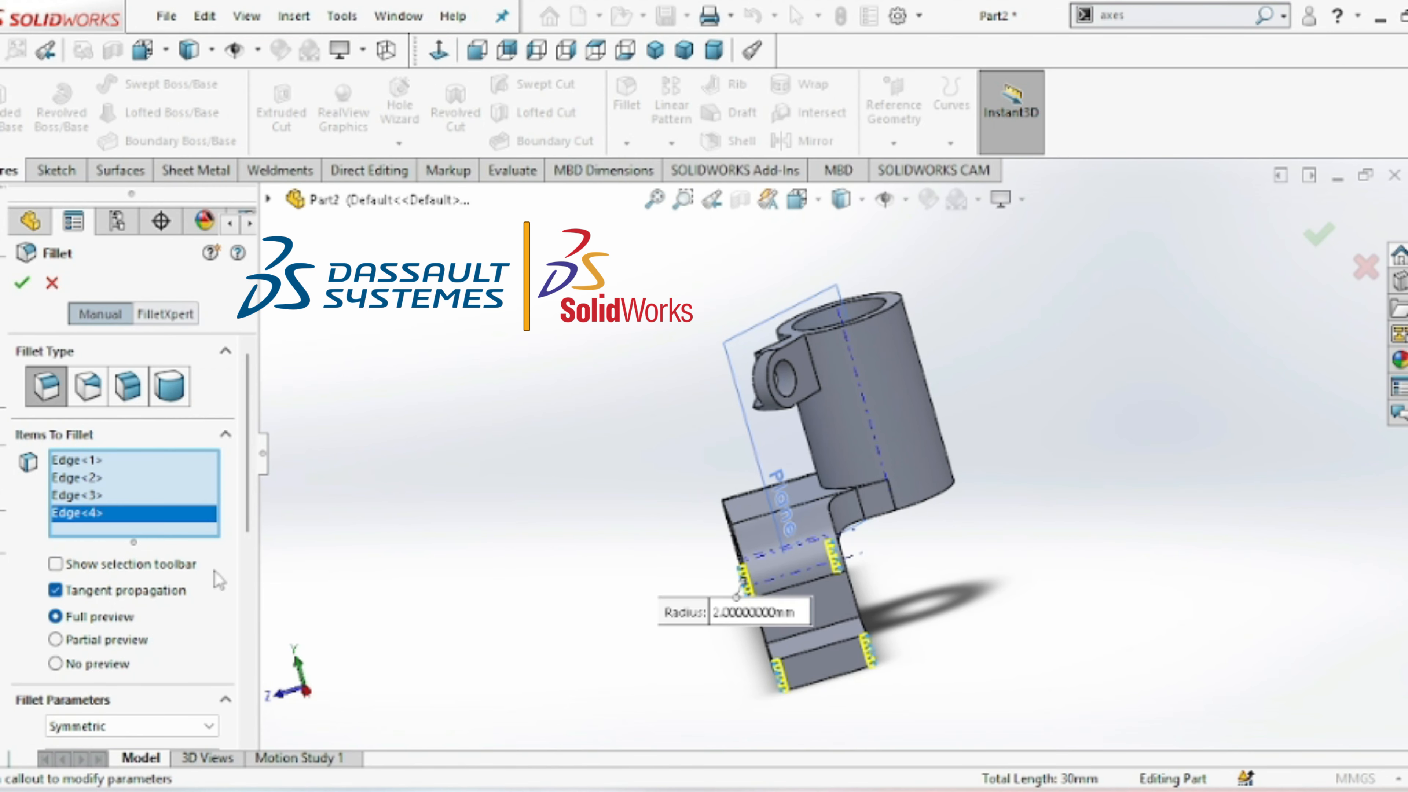
pyautogui.scroll(-3, 243, 558)
pyautogui.scroll(-6, 242, 557)
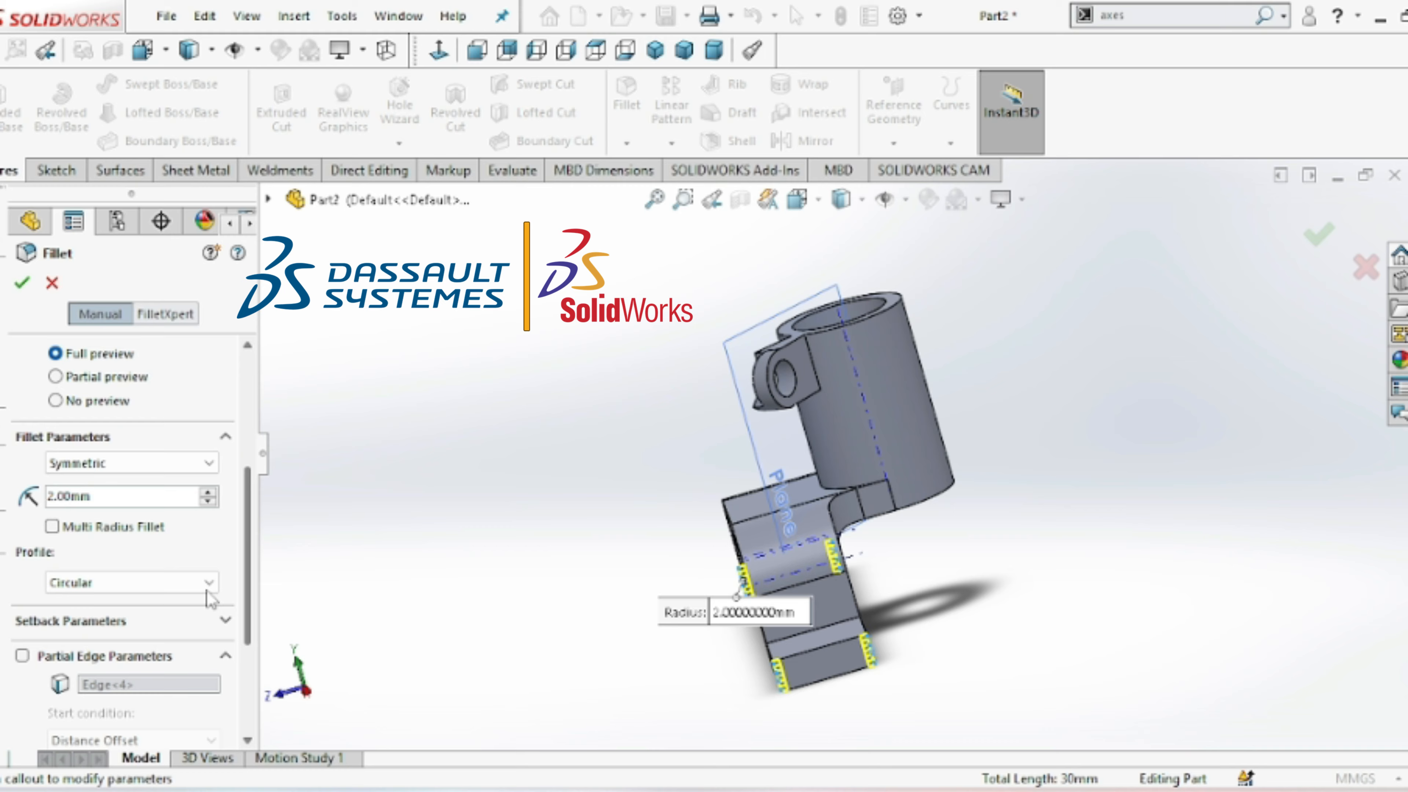
pyautogui.click(173, 492)
pyautogui.write('15')
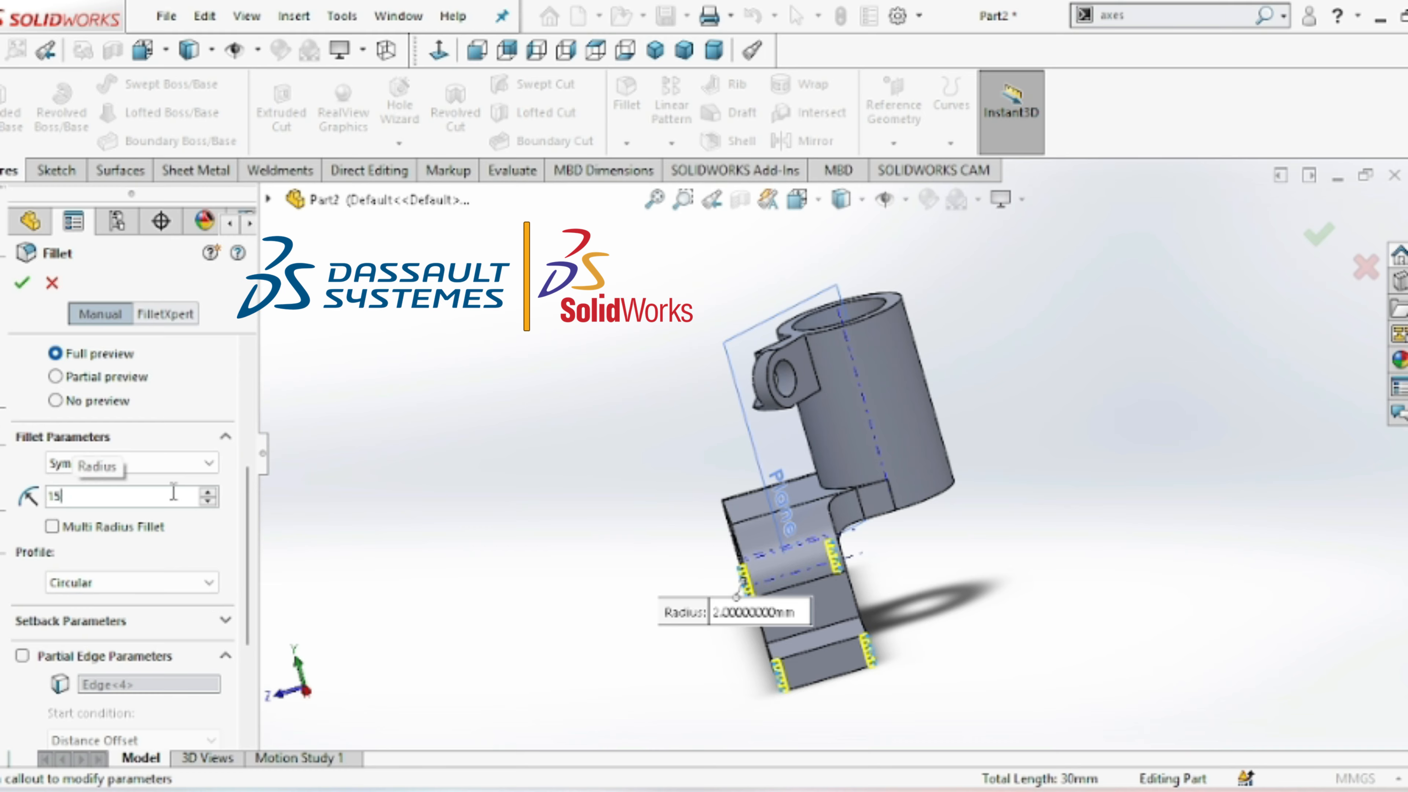
pyautogui.press('Return')
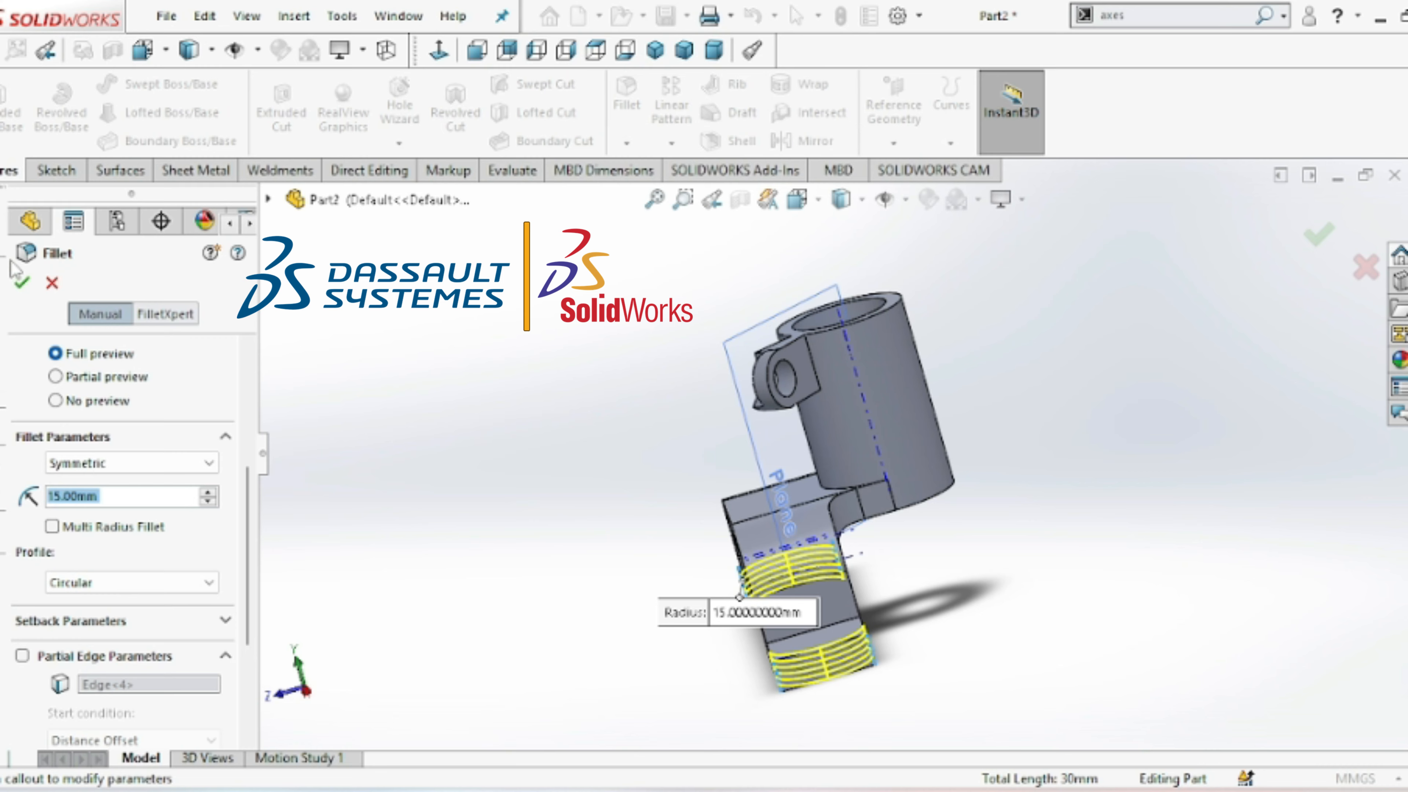
pyautogui.click(16, 281)
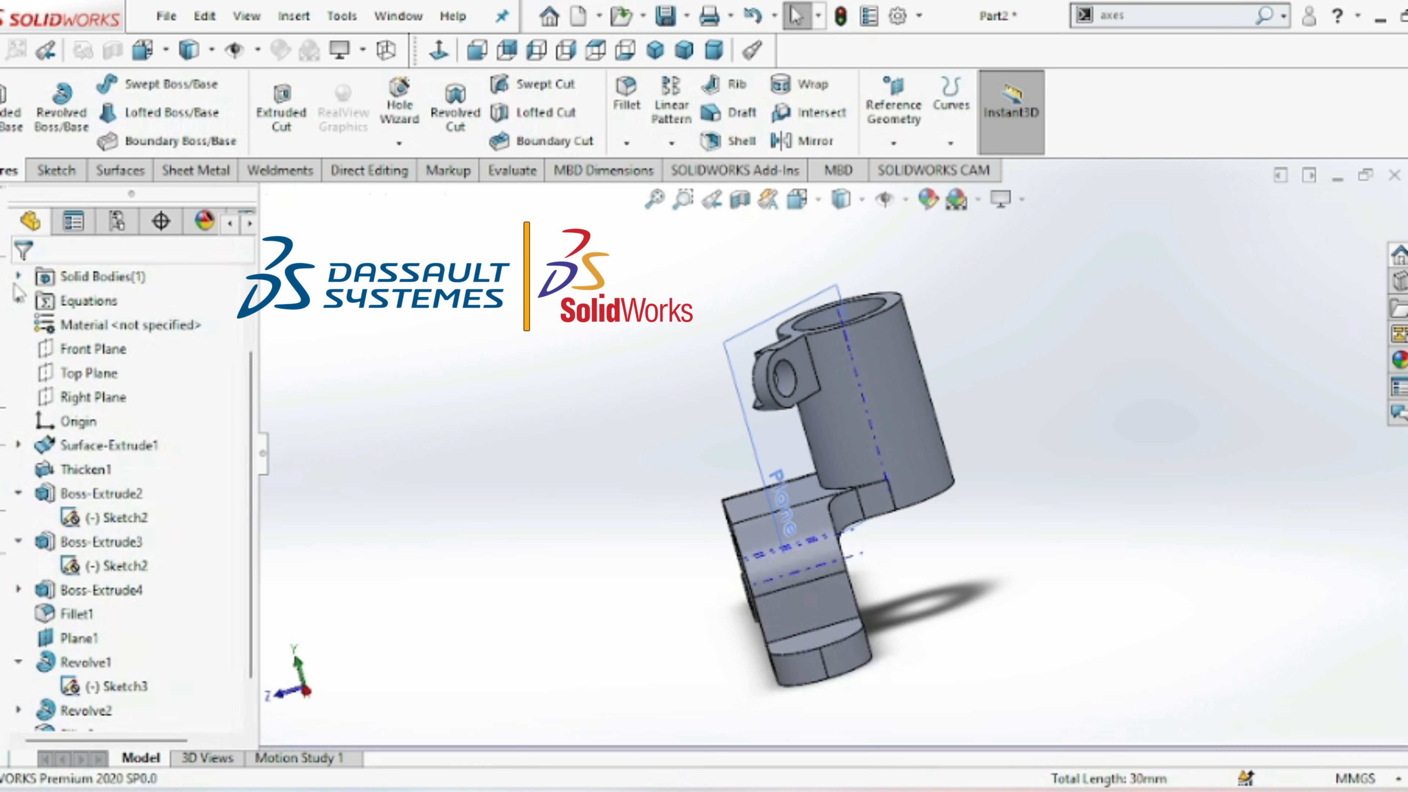
# - Examine the bracket's rounded feet, boss and lug from several directions
pyautogui.press('Right')
pyautogui.press('Right')
pyautogui.press('Right')
pyautogui.press('Right')
pyautogui.press('Right')
pyautogui.press('Right')
pyautogui.press('Right')
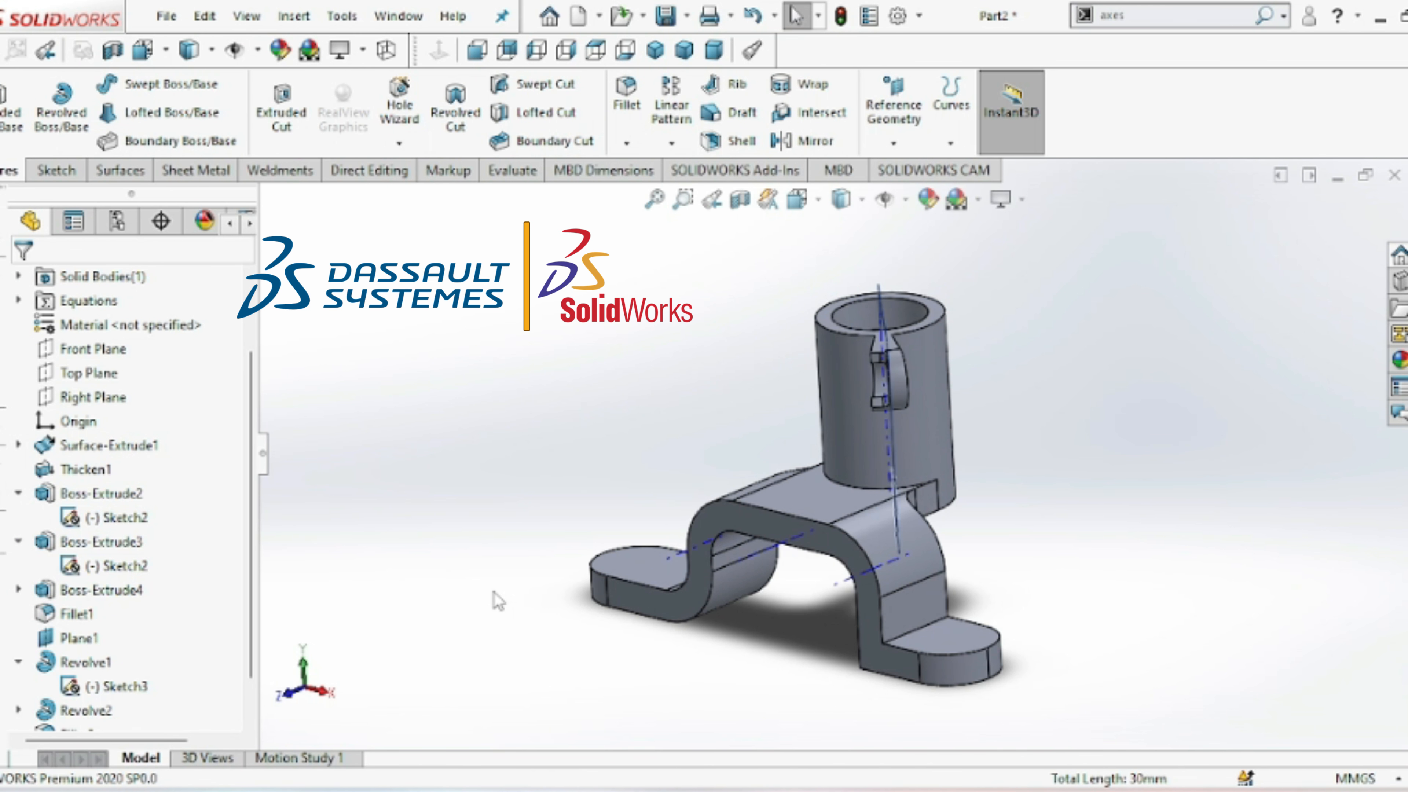
pyautogui.press('Left')
pyautogui.press('Down')
pyautogui.press('Down')
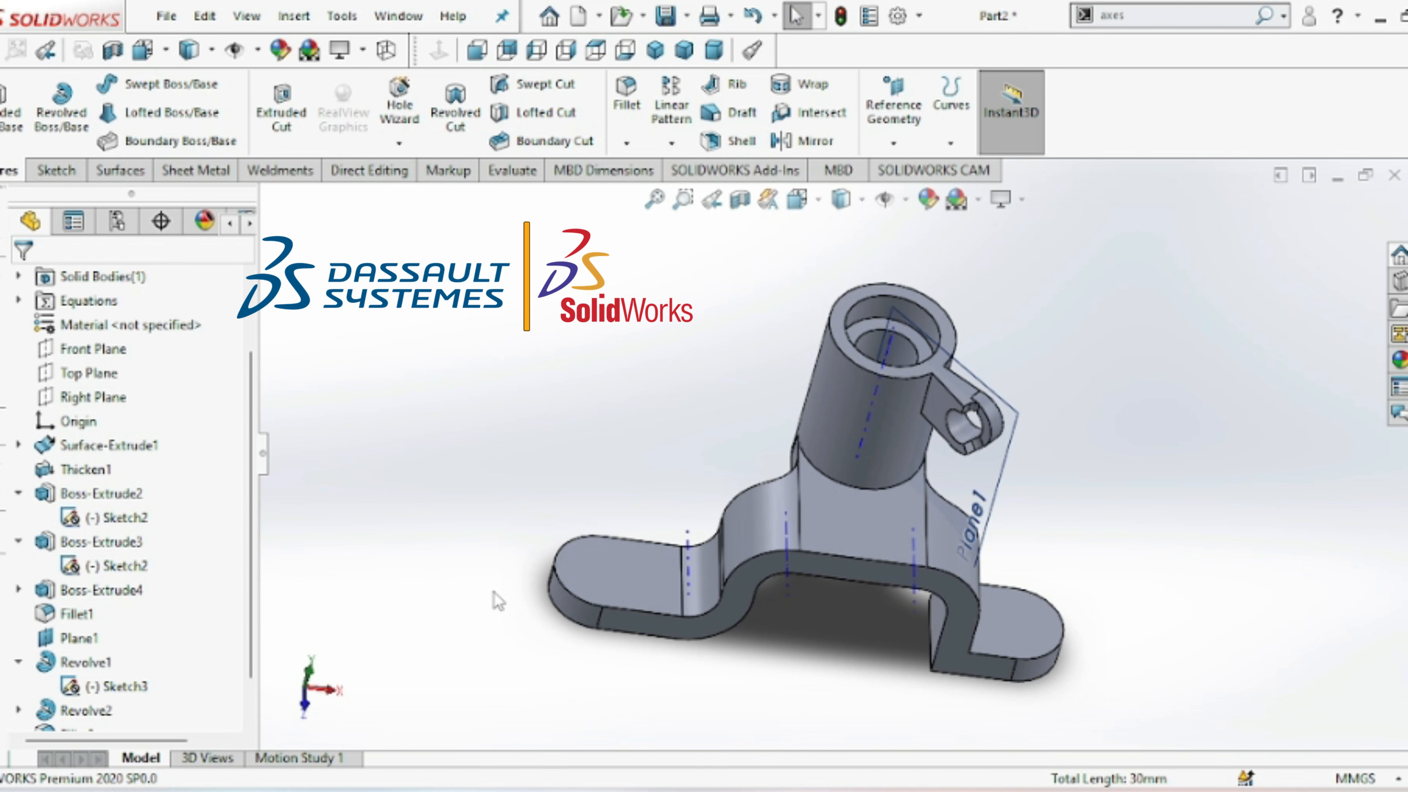
pyautogui.press('Down')
pyautogui.press('Up')
pyautogui.press('Up')
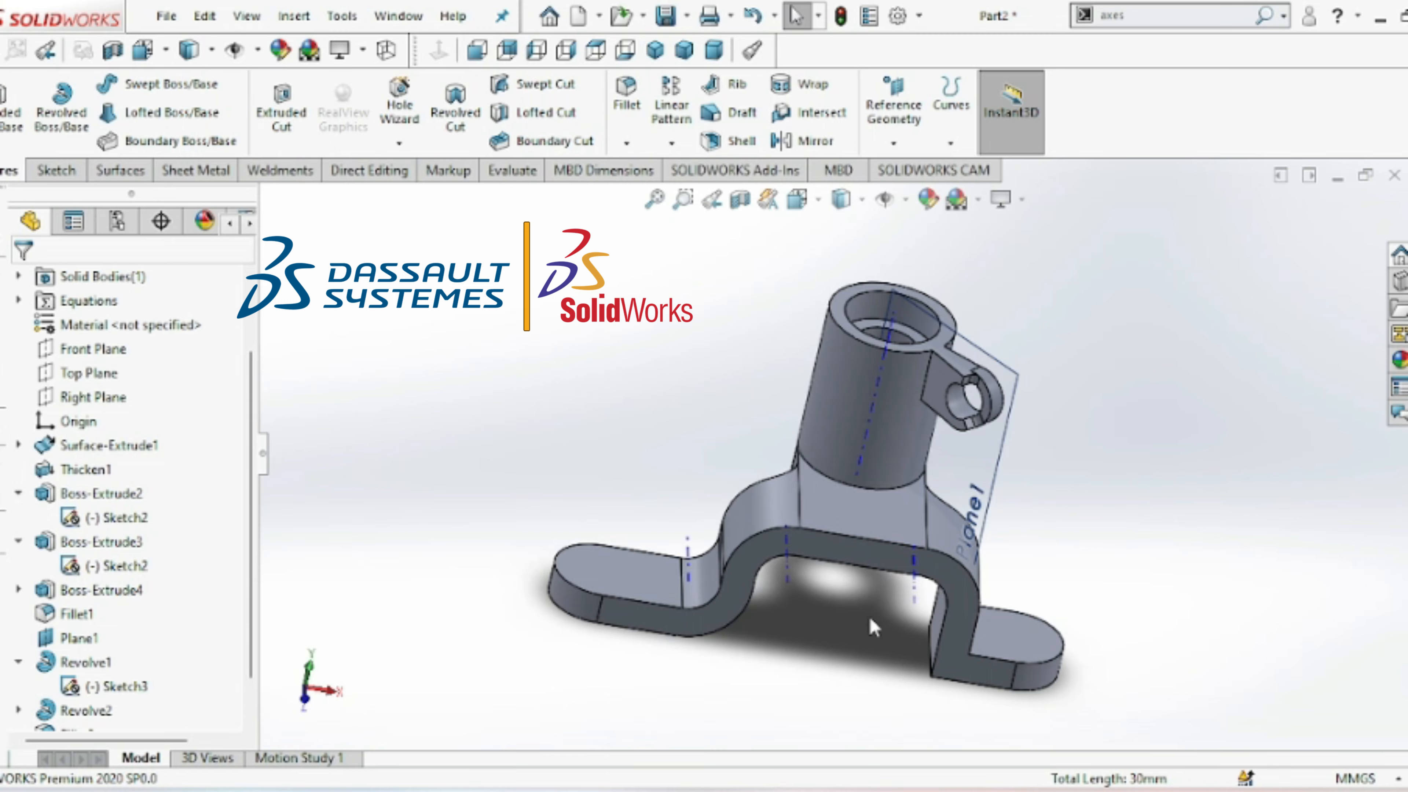
# - Start a sketch on the left foot's upper face and draw a circle about 15 mm in diameter, centred on its rounded end
pyautogui.click(608, 576)
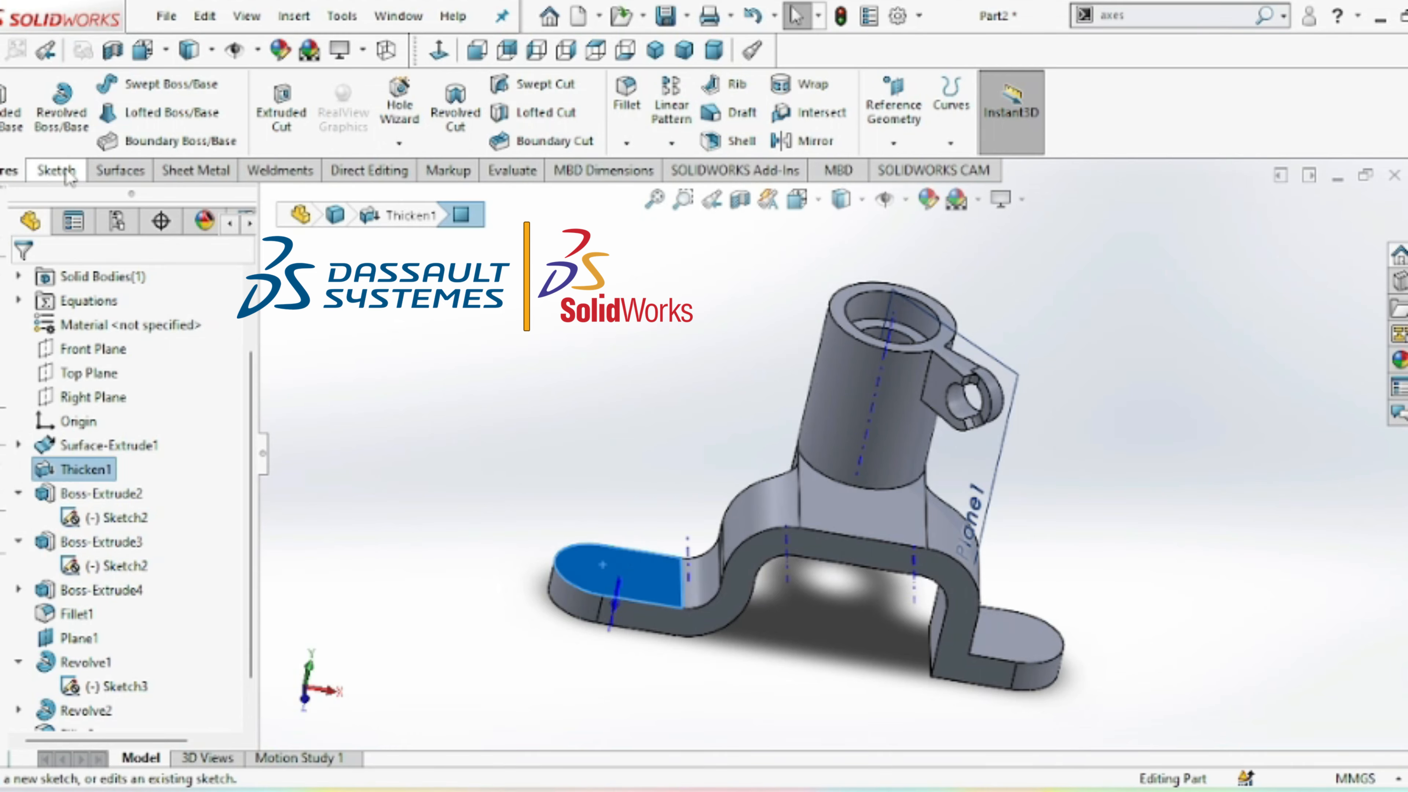
pyautogui.click(62, 171)
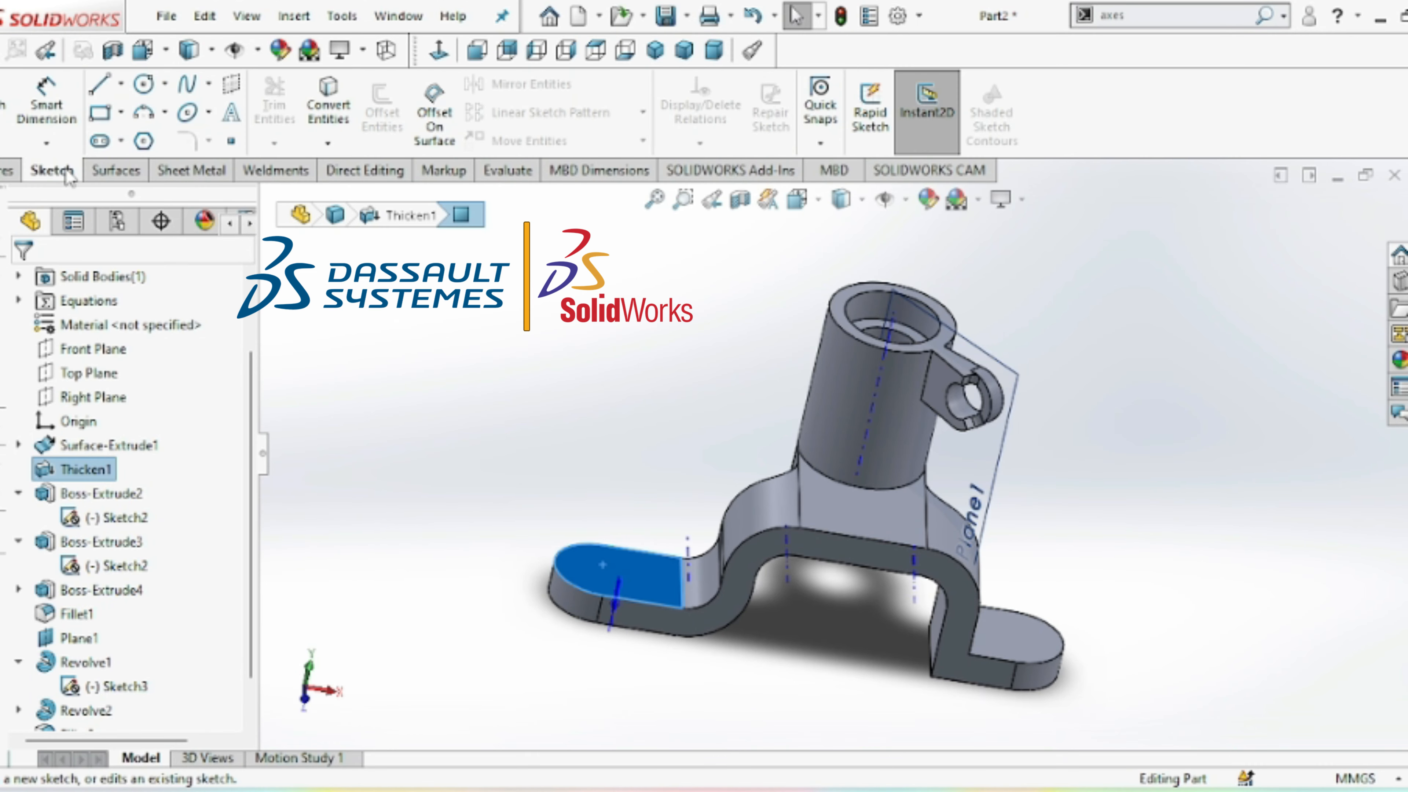
pyautogui.click(640, 557)
pyautogui.click(736, 493)
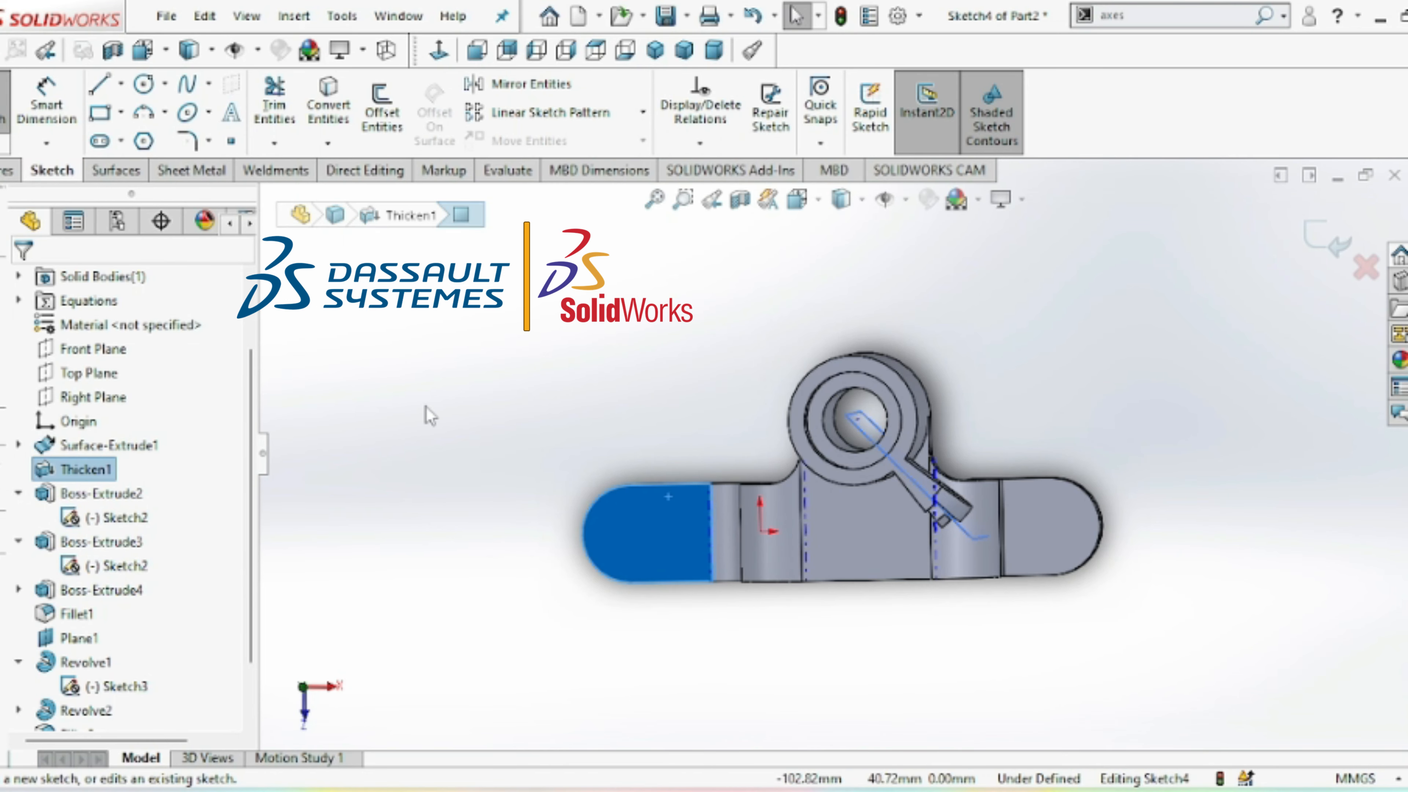
pyautogui.rightClick(674, 517)
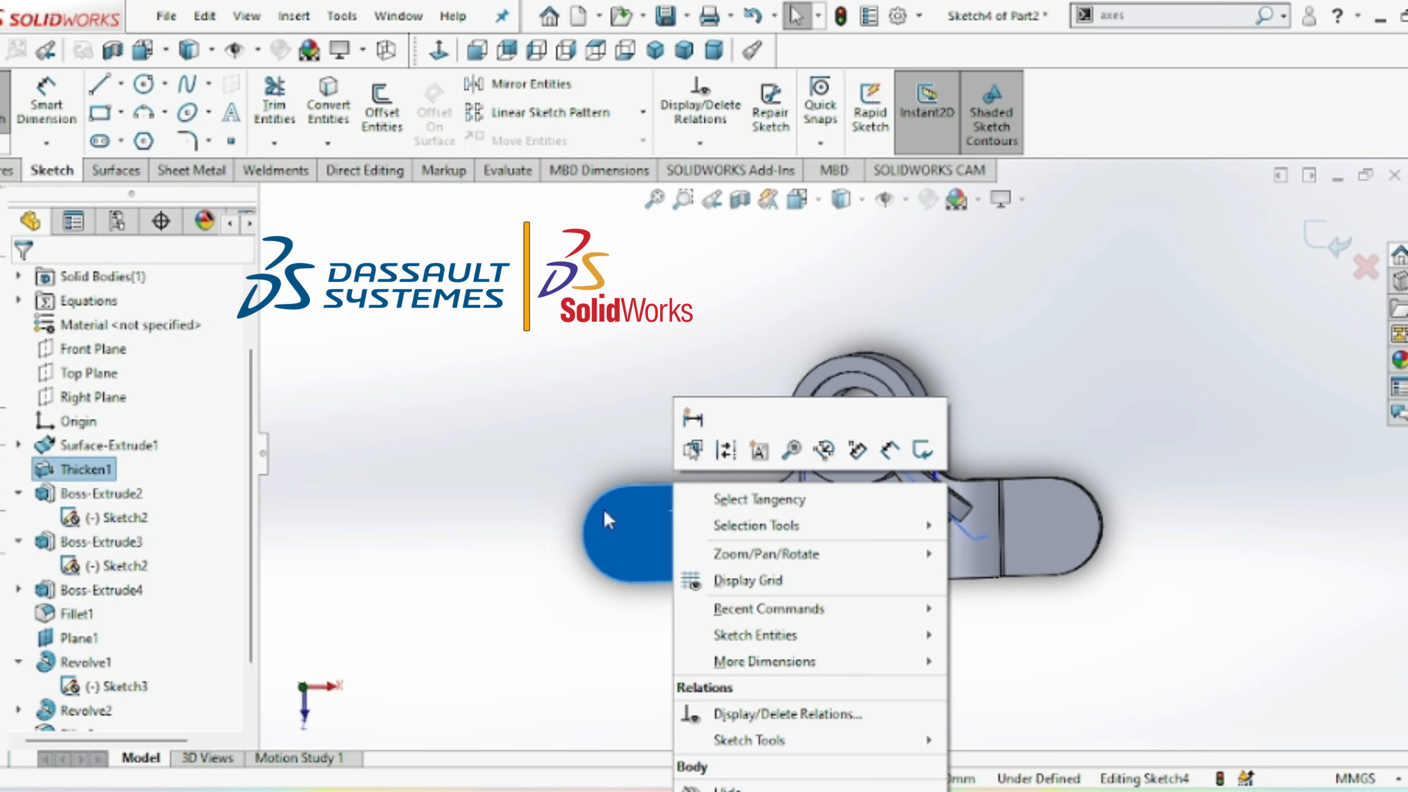
pyautogui.click(510, 458)
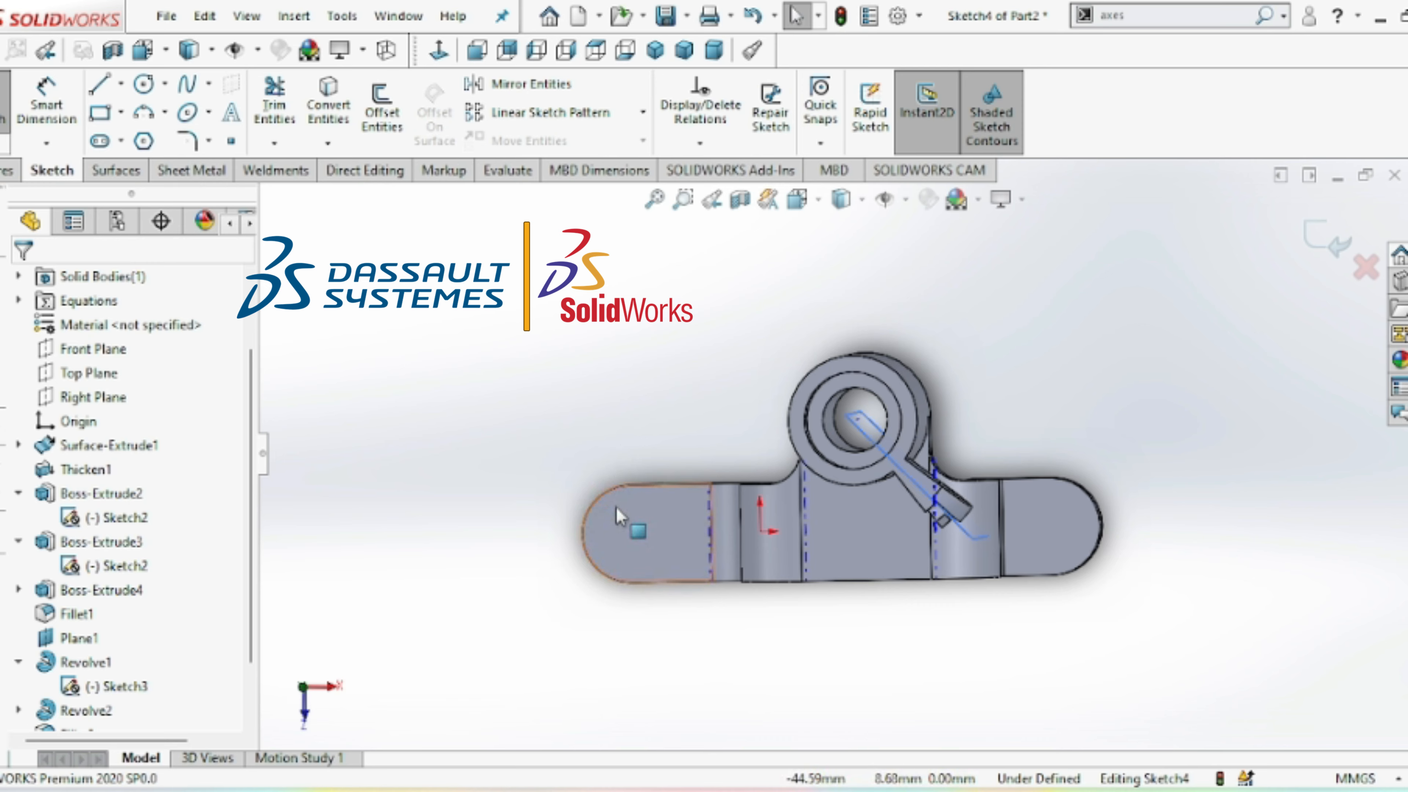
pyautogui.click(620, 517)
pyautogui.click(143, 85)
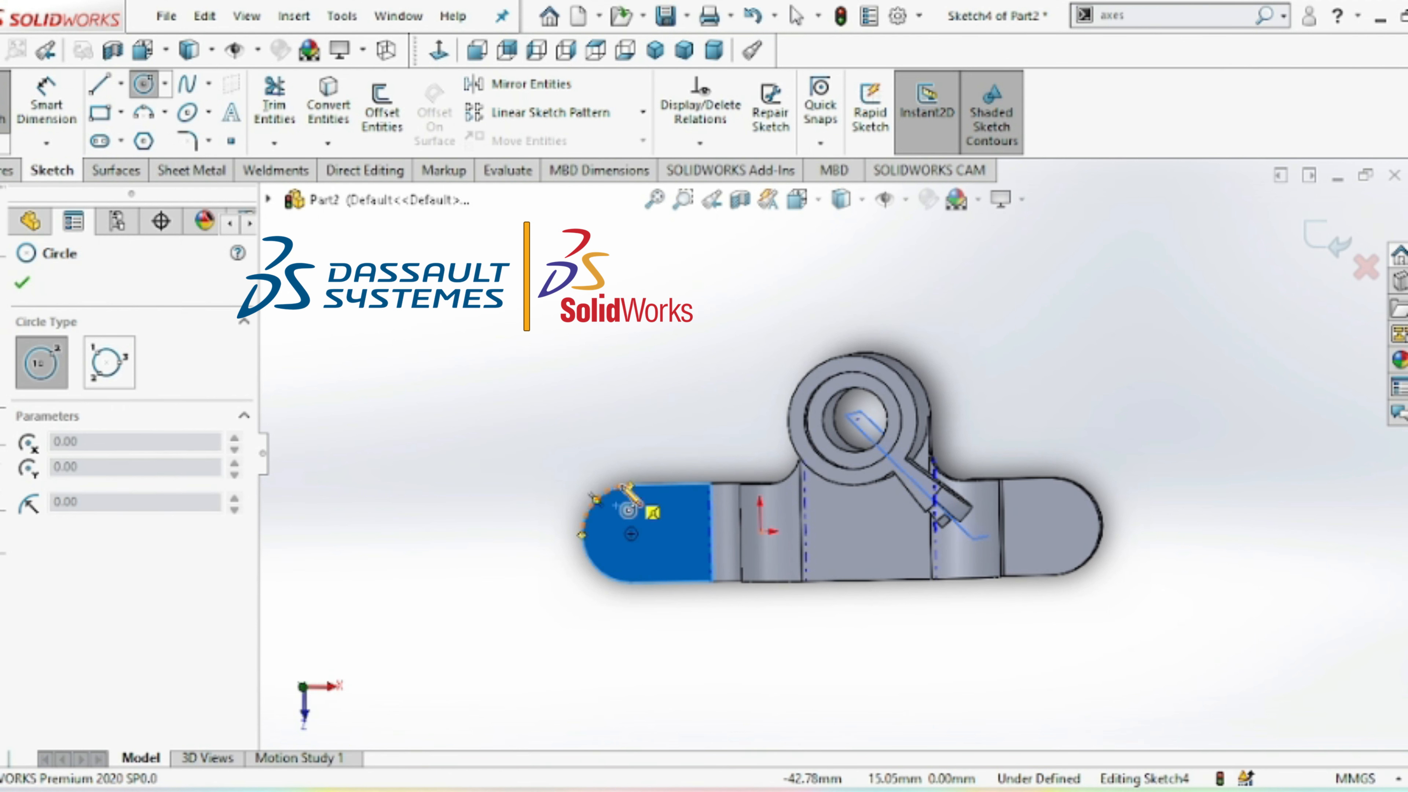
pyautogui.click(631, 534)
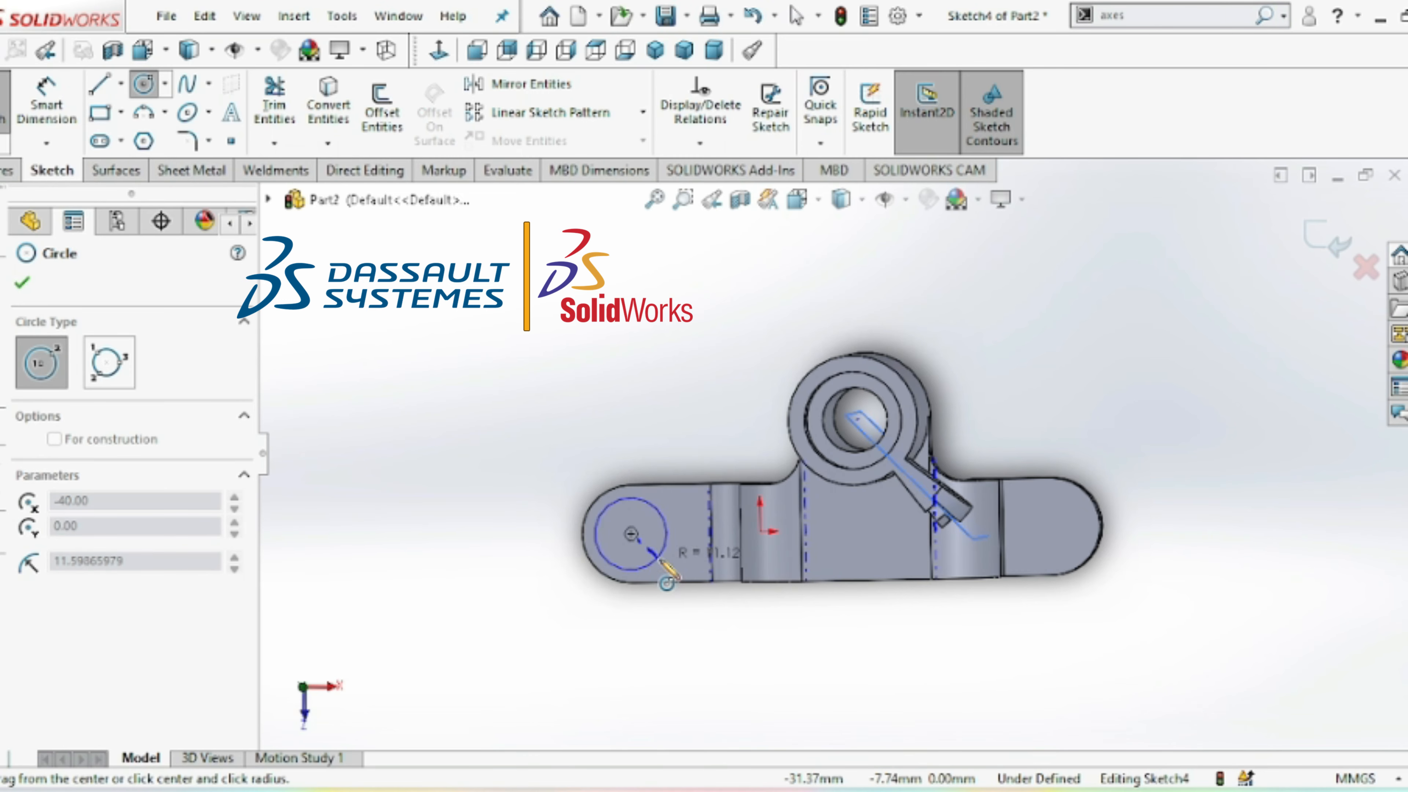
pyautogui.click(650, 552)
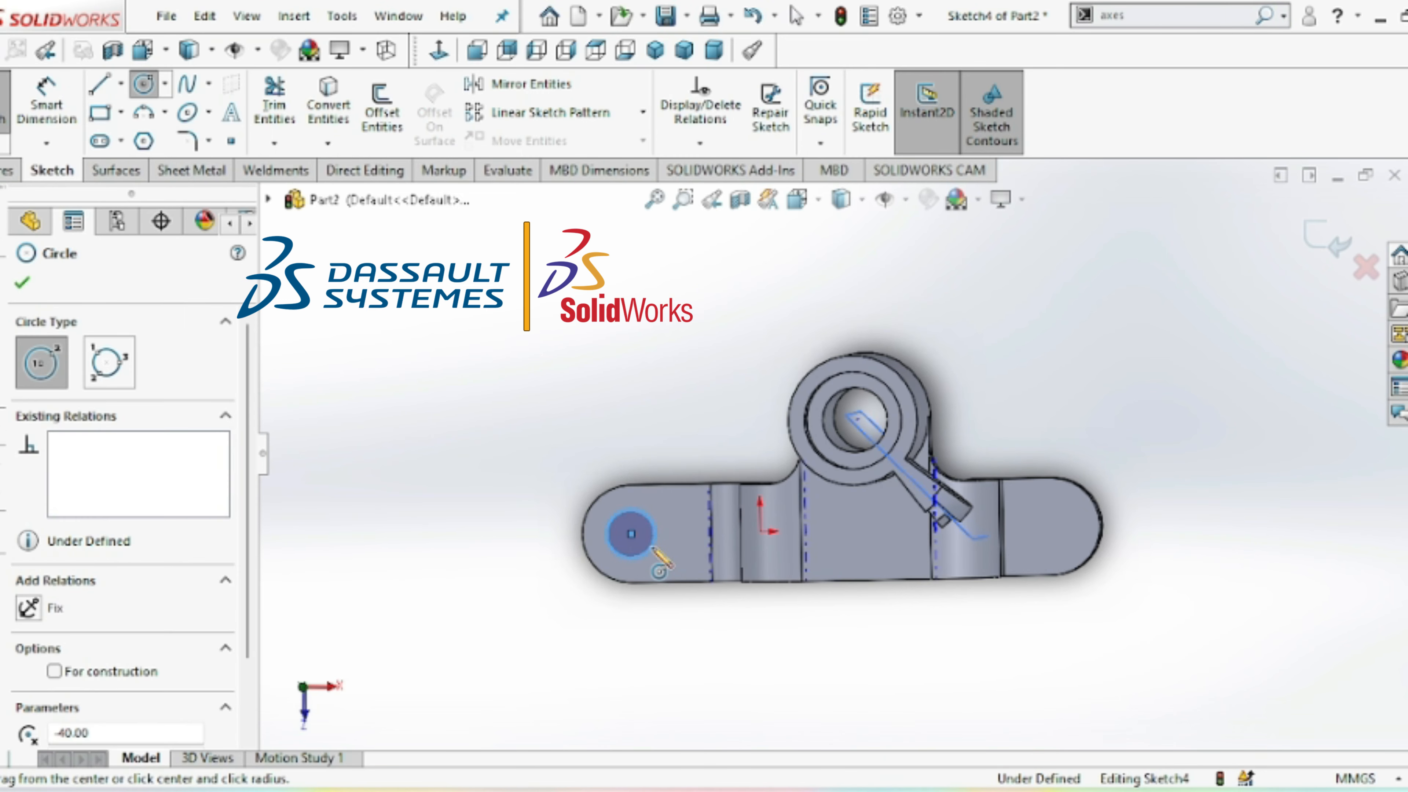
# - Dimension the circle on the left foot with a diameter of 20 mm
pyautogui.click(47, 108)
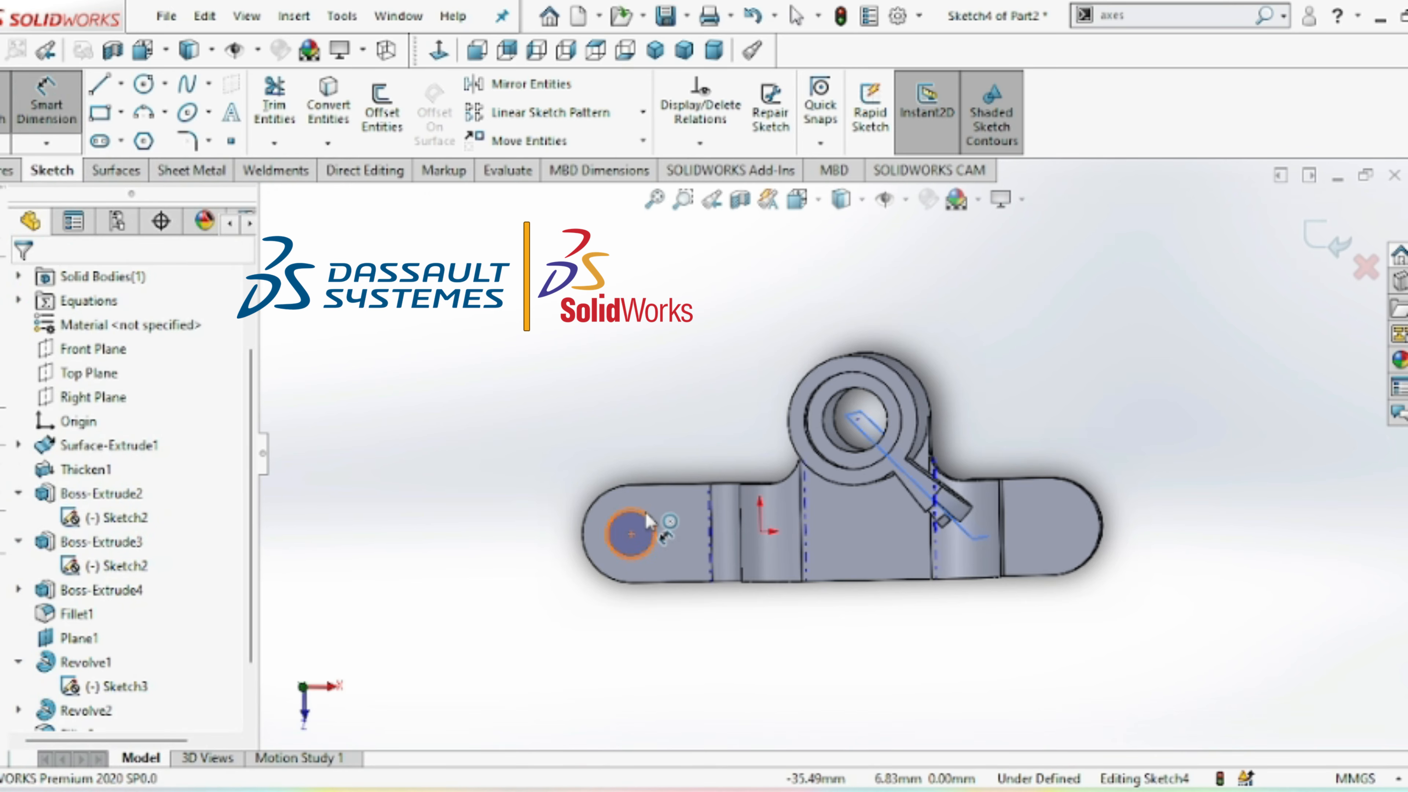
pyautogui.click(652, 521)
pyautogui.click(643, 478)
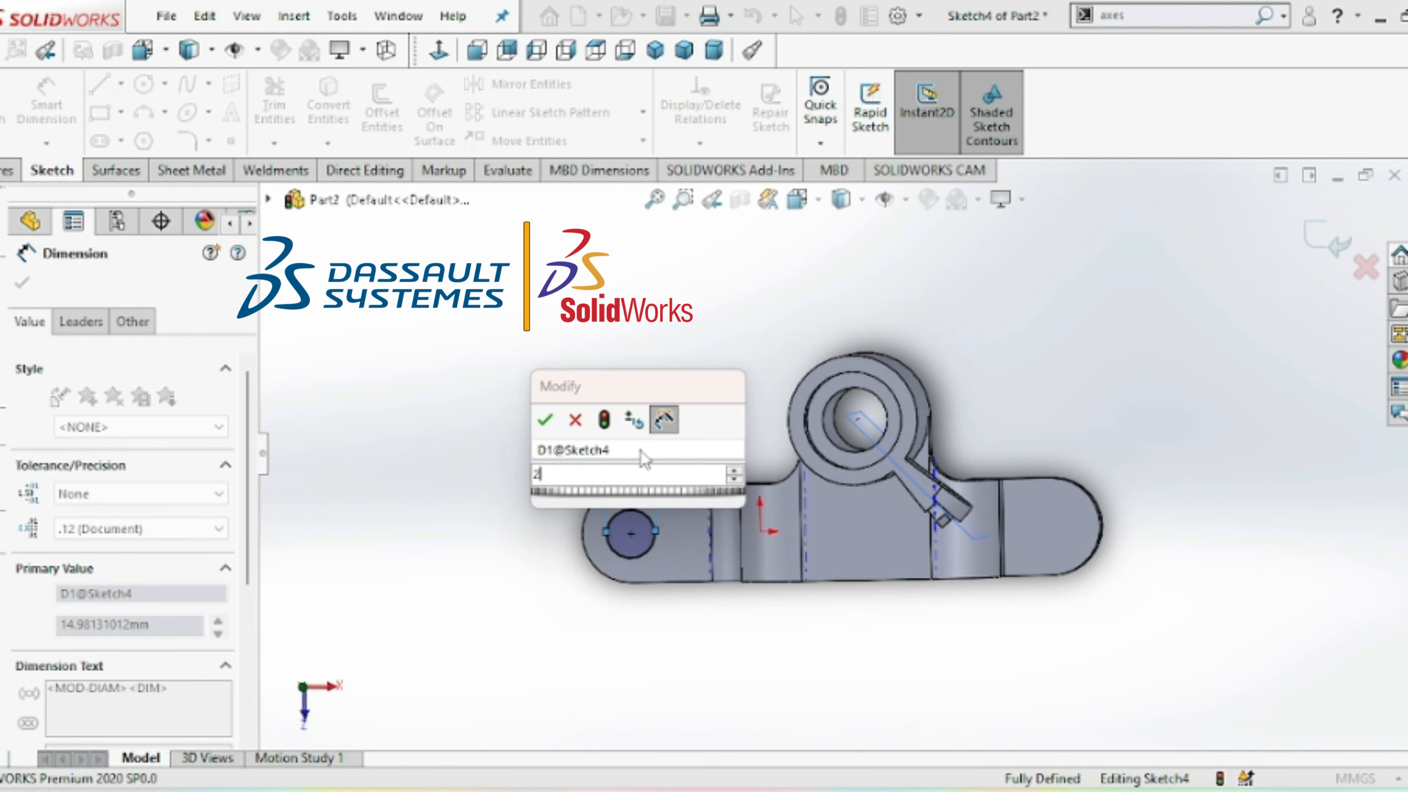
pyautogui.write('20')
pyautogui.press('Return')
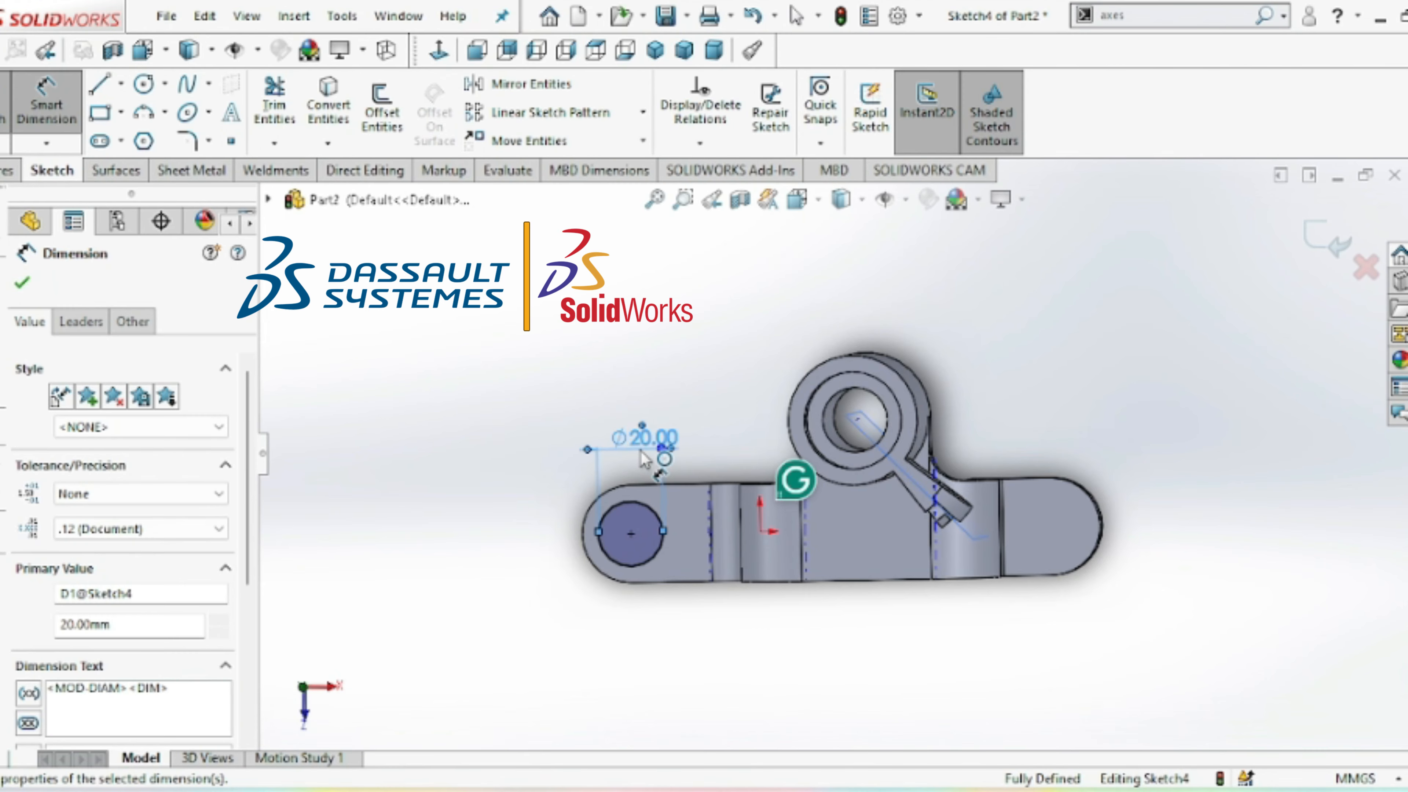
# - Extrude the 20 mm circle on the left foot 5 mm upward as a raised round pad
pyautogui.click(10, 172)
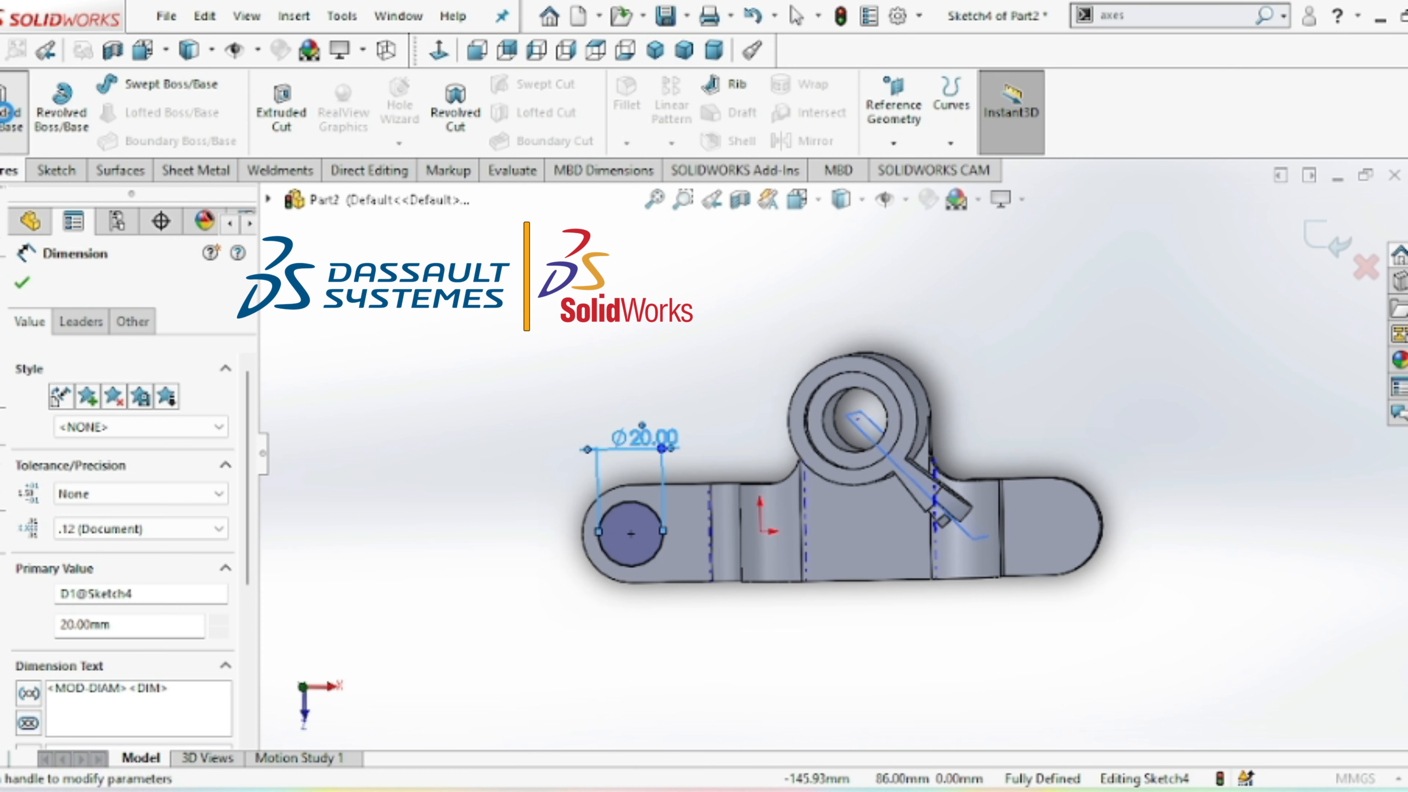
pyautogui.click(7, 118)
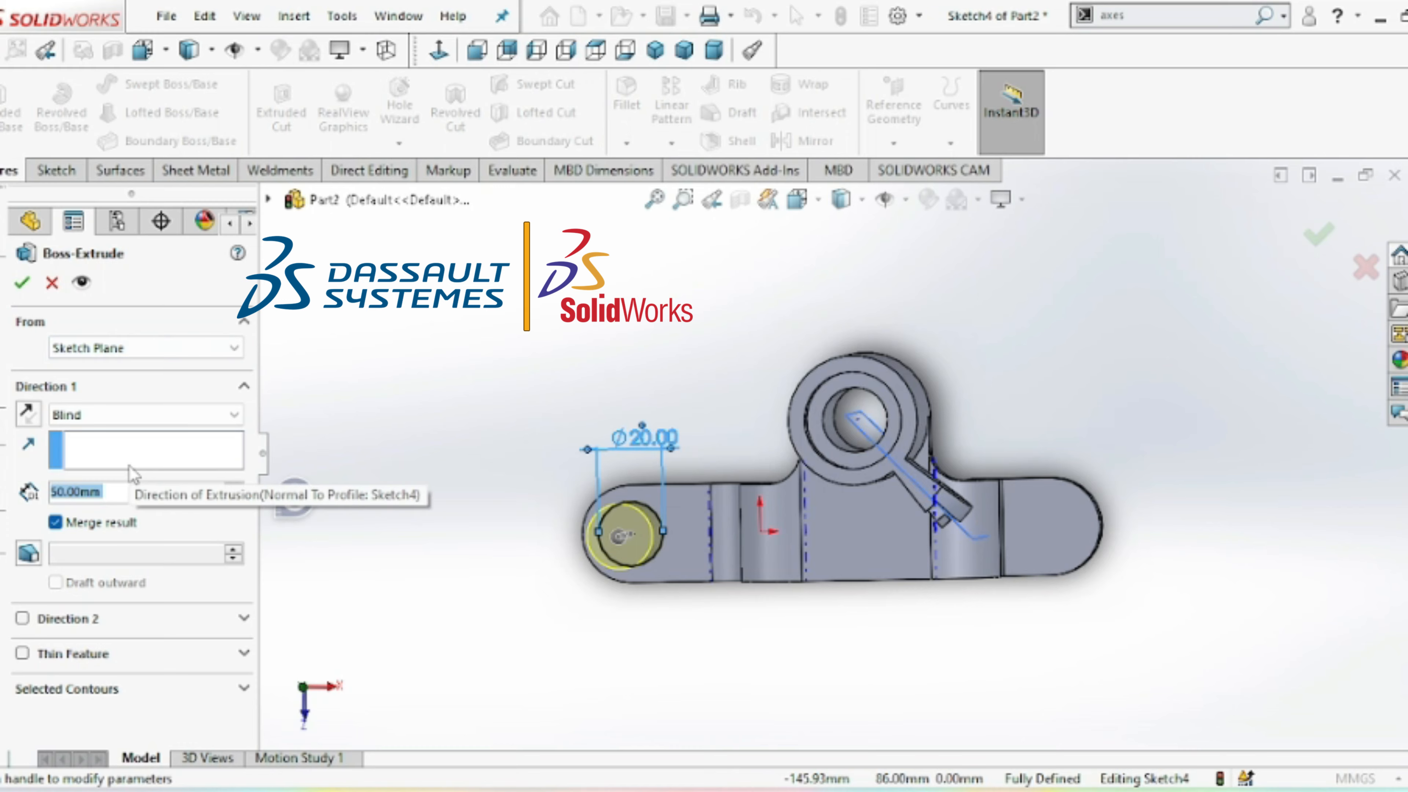
pyautogui.write('5')
pyautogui.press('Return')
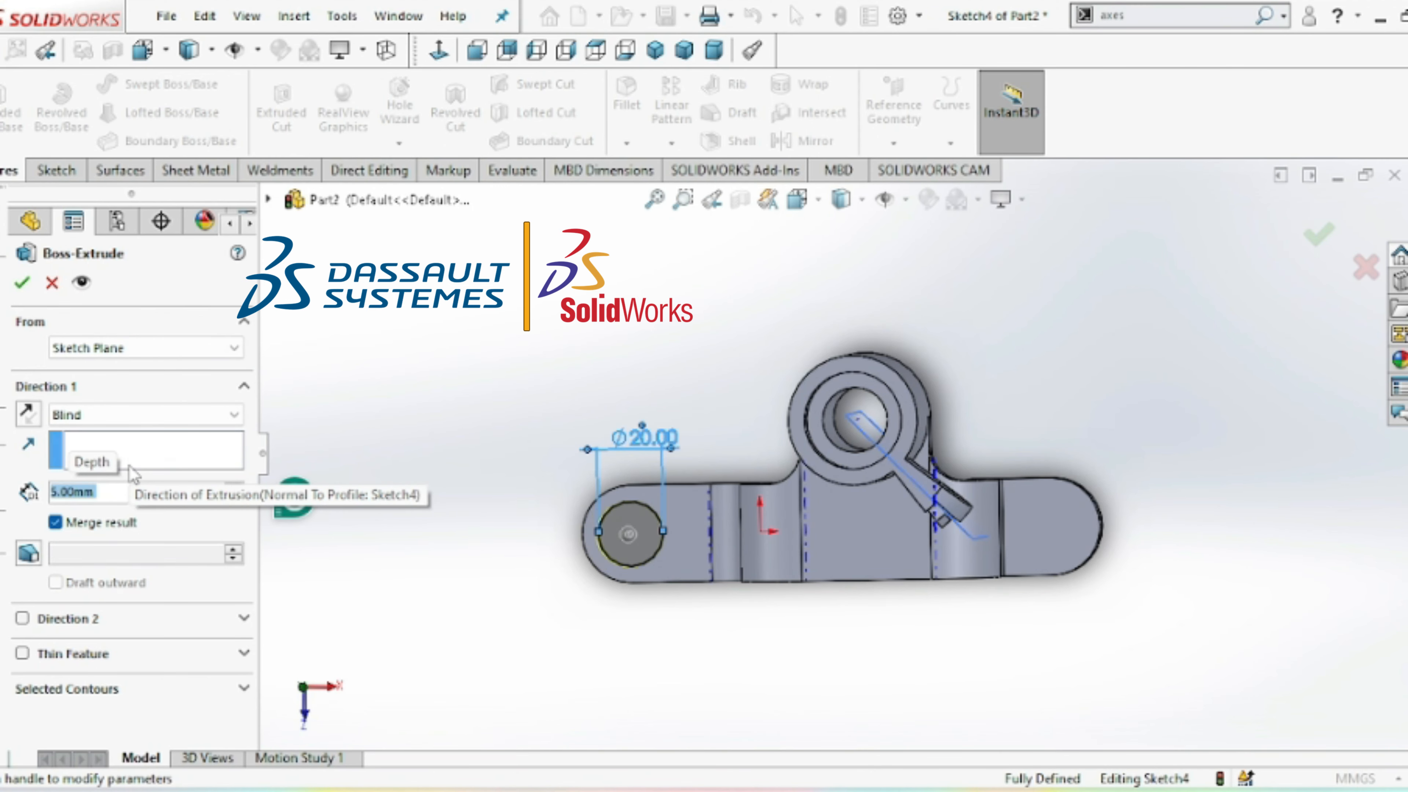
pyautogui.click(22, 282)
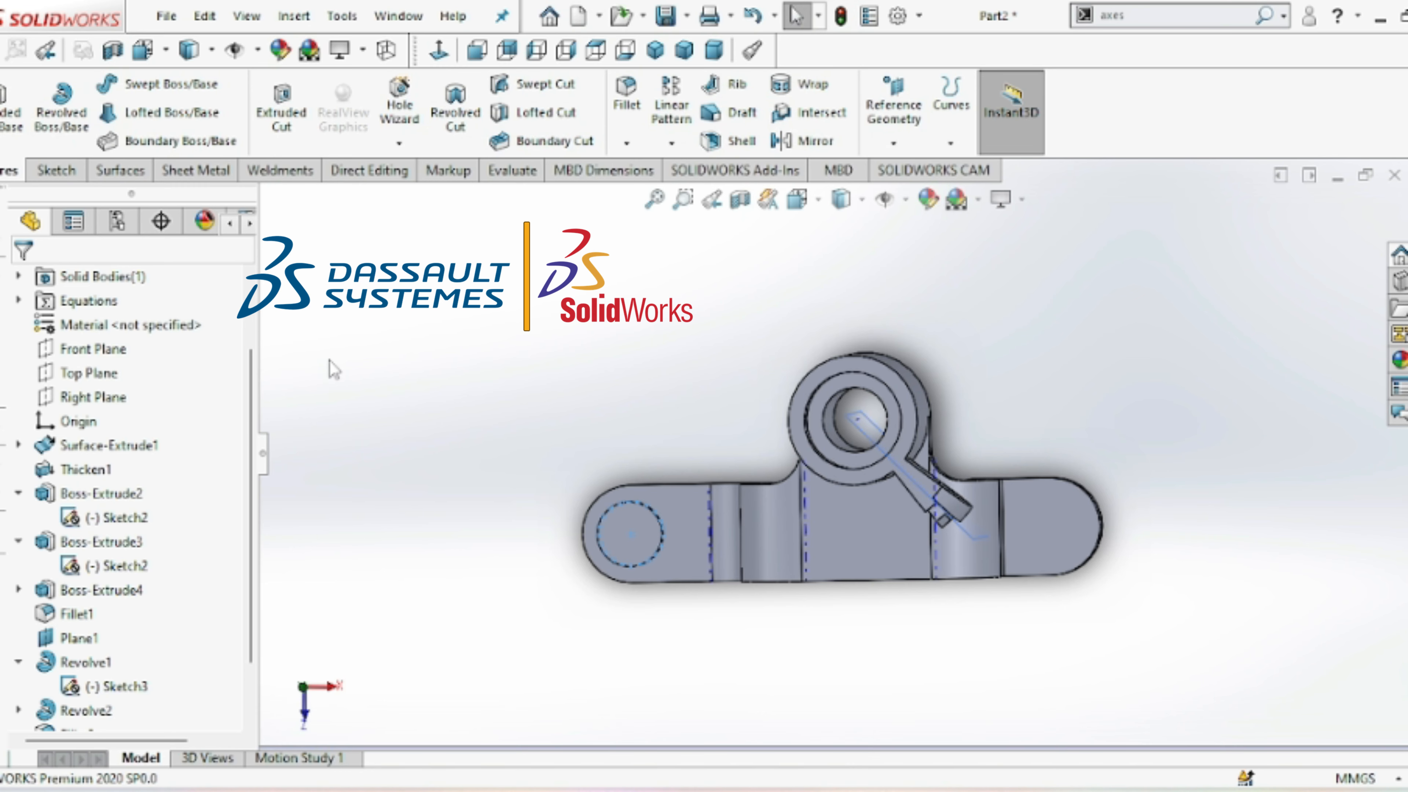
pyautogui.press('Up')
pyautogui.press('Up')
pyautogui.press('Up')
pyautogui.press('Up')
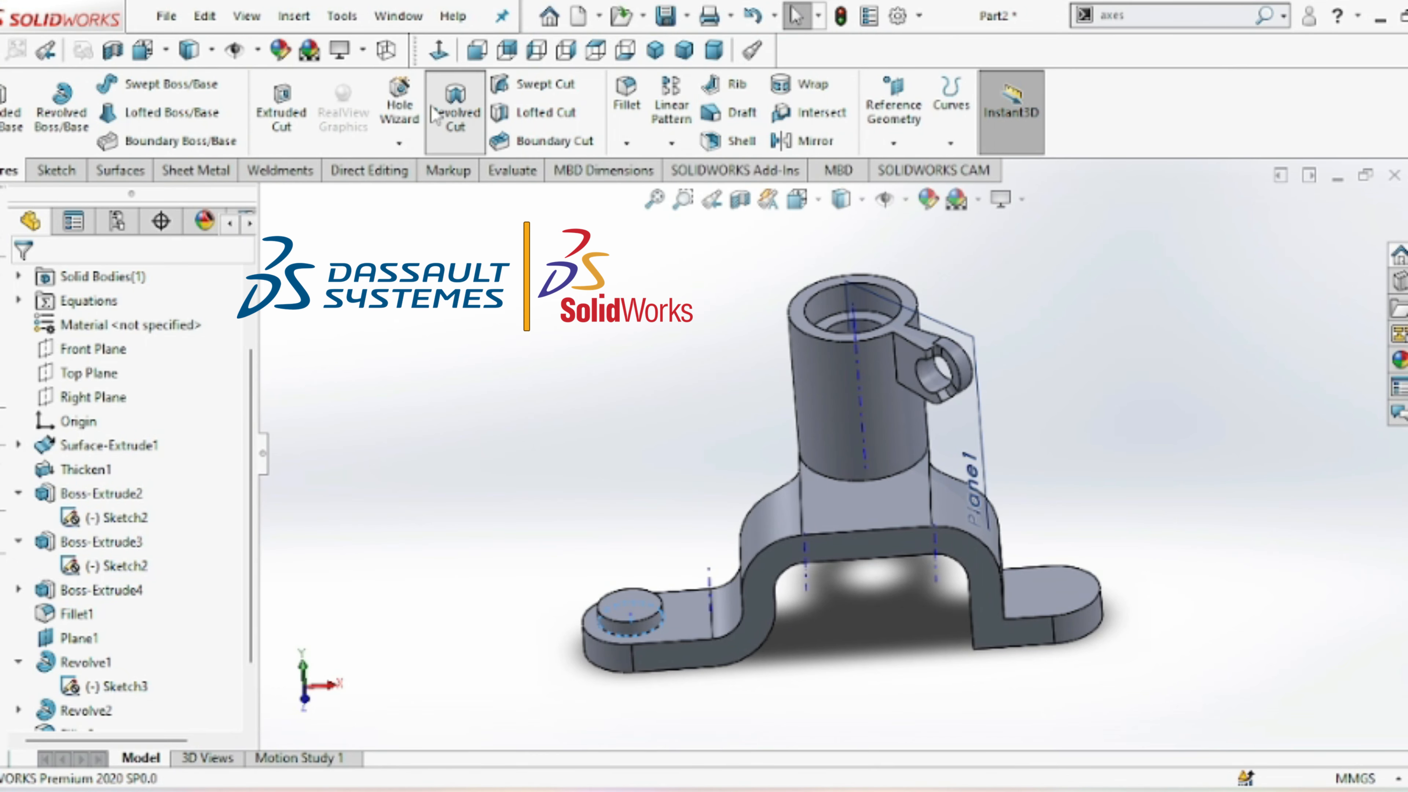
# - Use the Hole Wizard to cut a 10 mm through-all hole at the centre of the left foot's raised pad
pyautogui.click(455, 111)
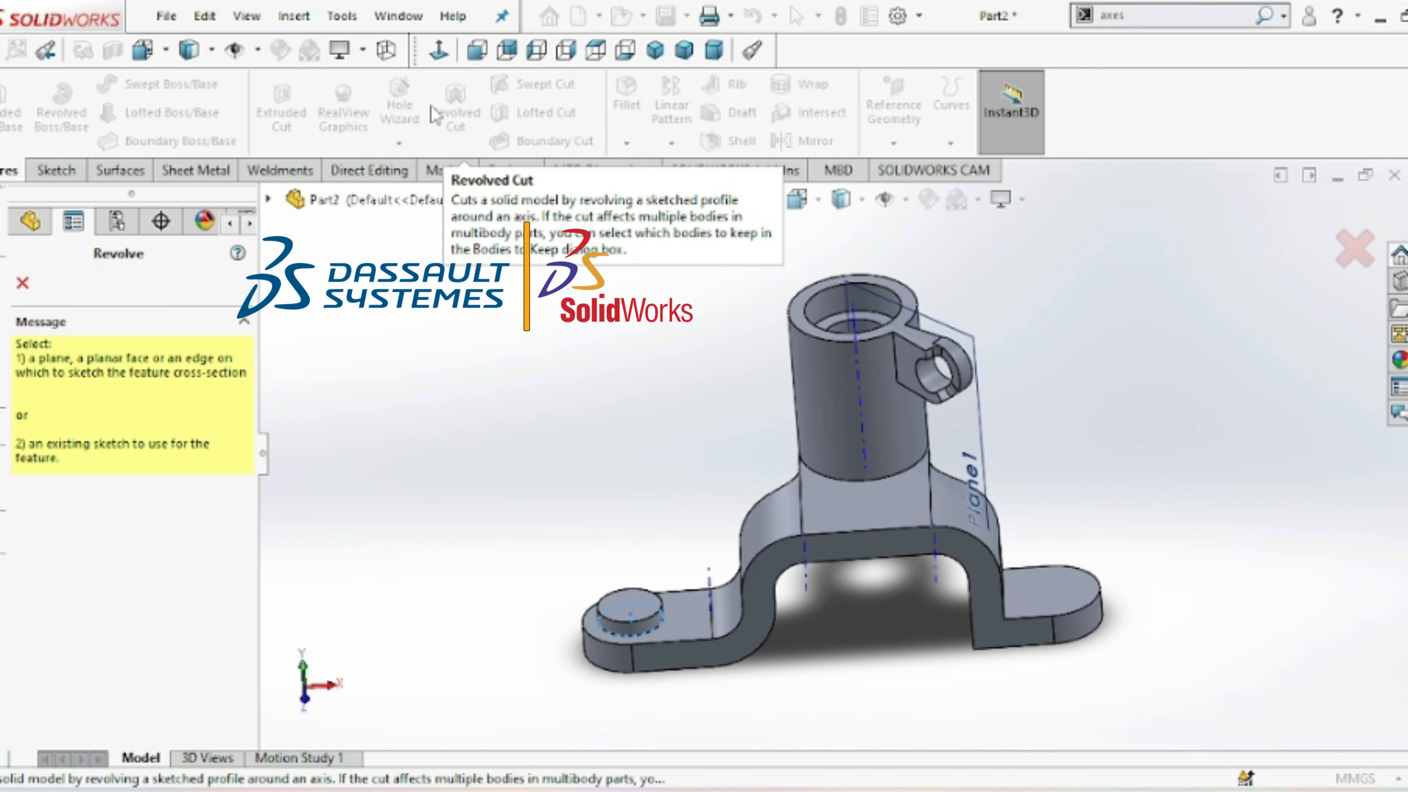
pyautogui.click(21, 277)
pyautogui.click(410, 116)
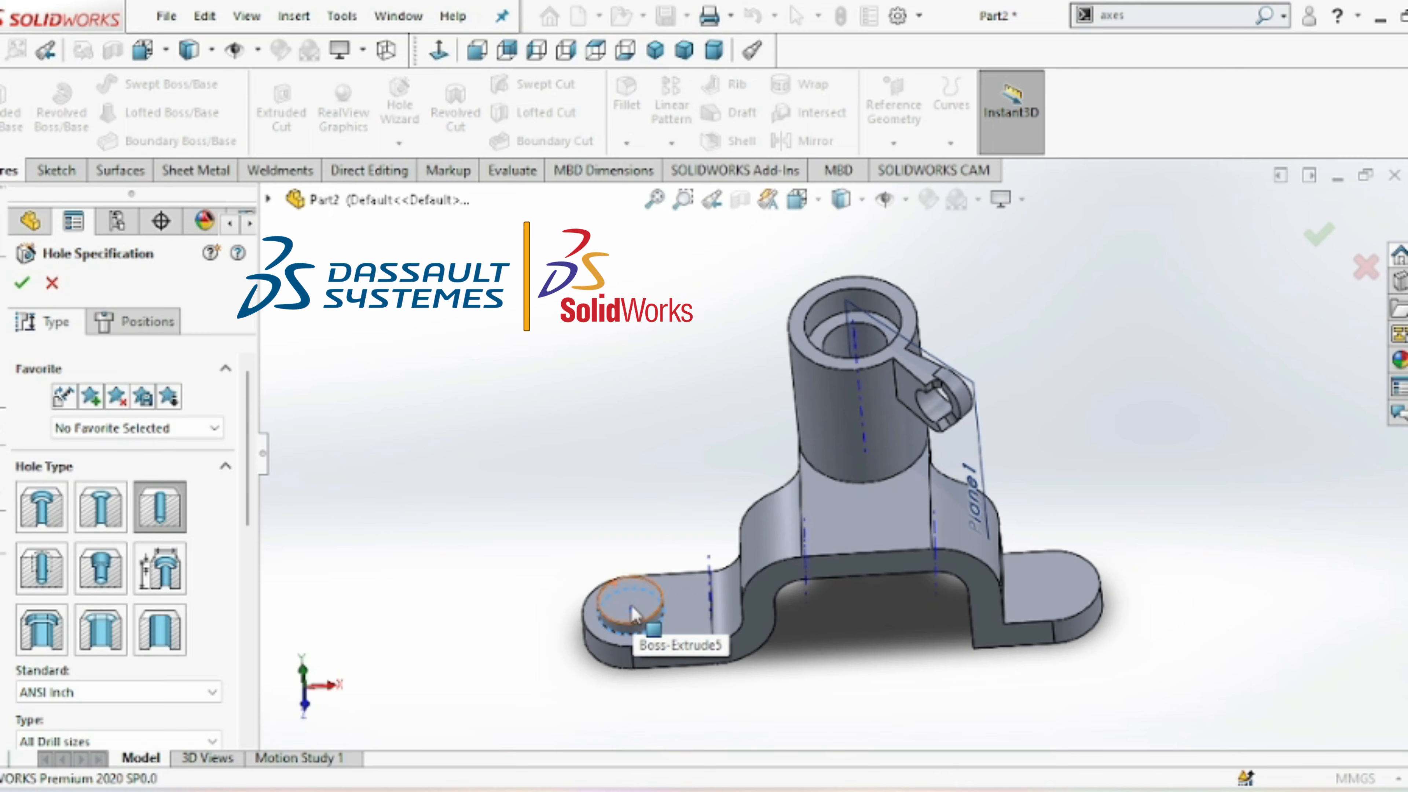
pyautogui.hotkey('ctrl', '5')
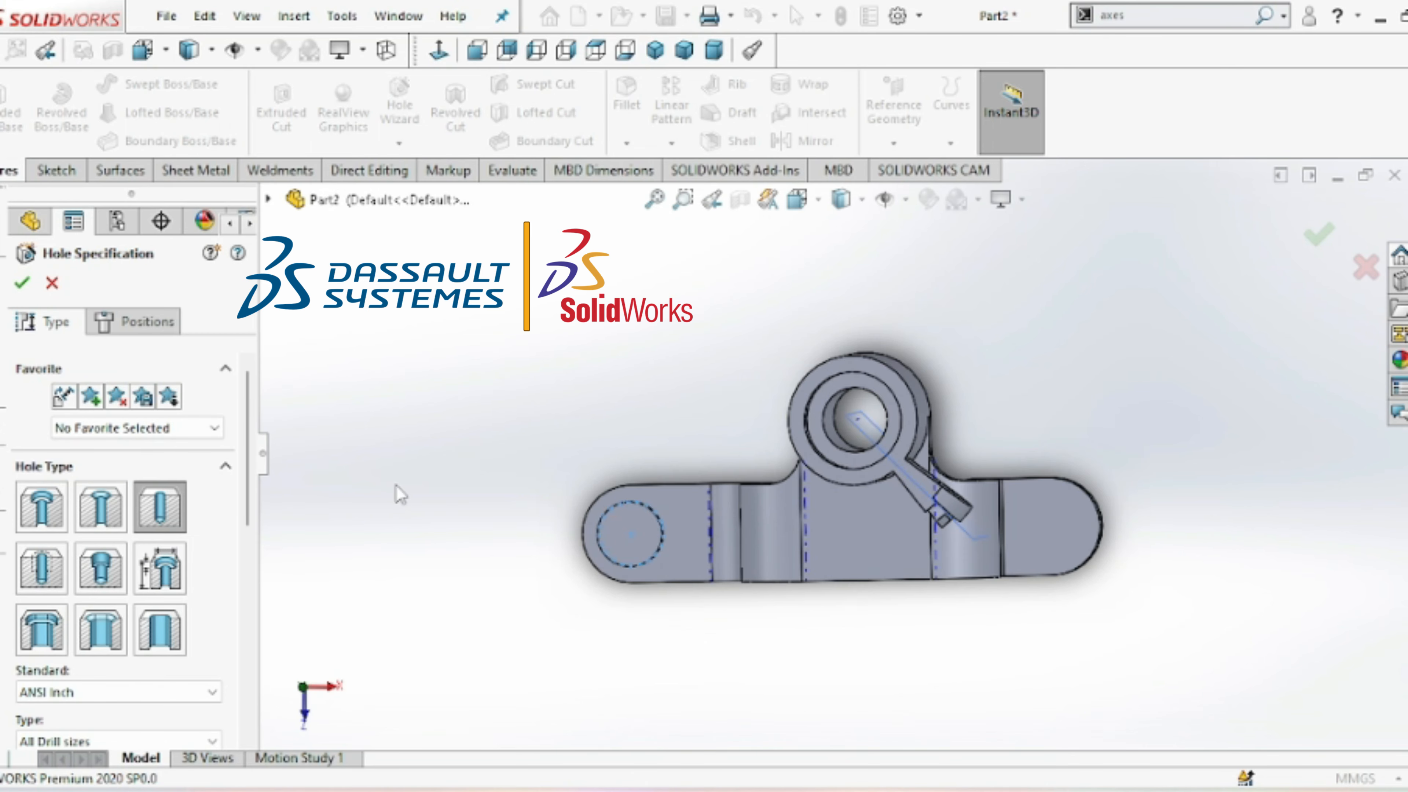
pyautogui.moveTo(247, 461); pyautogui.dragTo(259, 596)
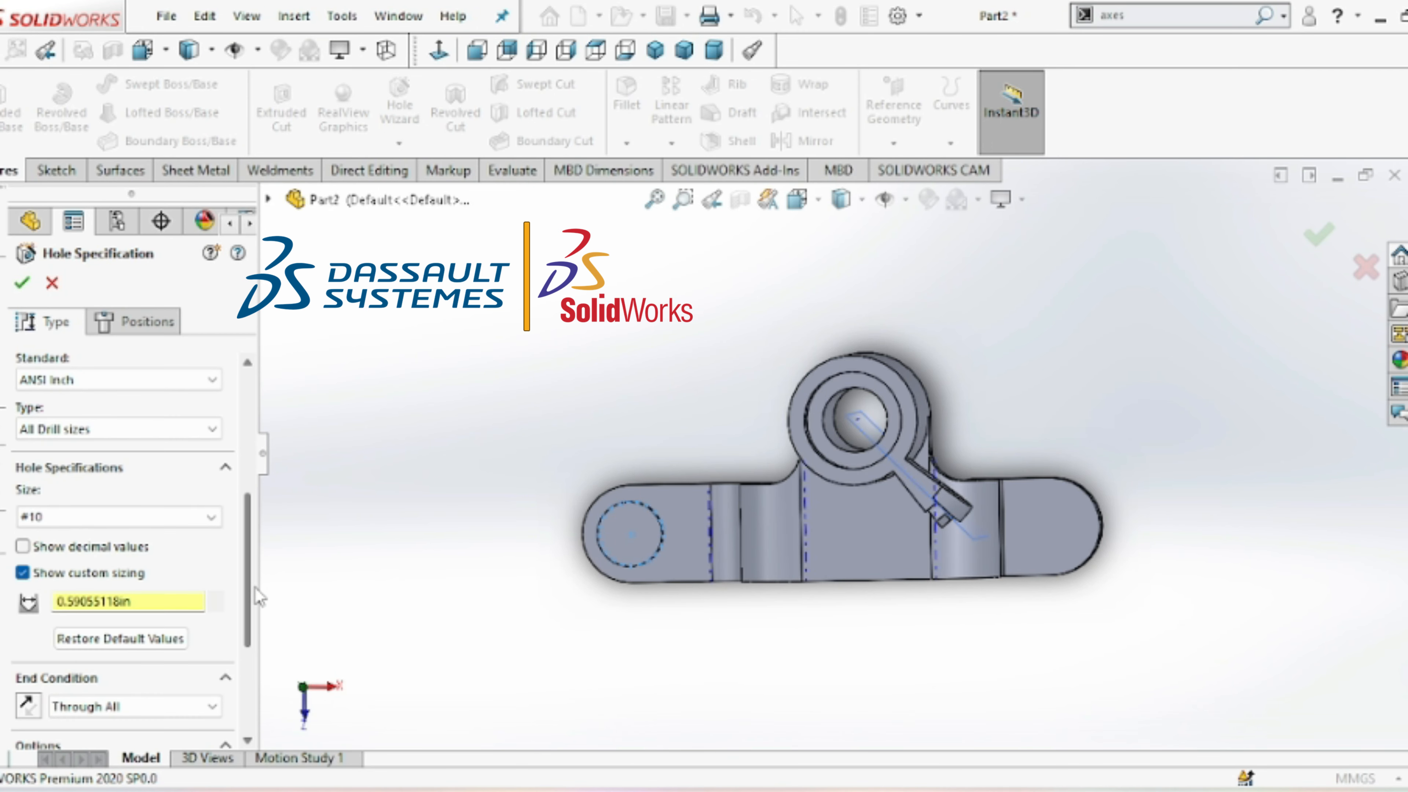
pyautogui.doubleClick(173, 601)
pyautogui.write('10mm')
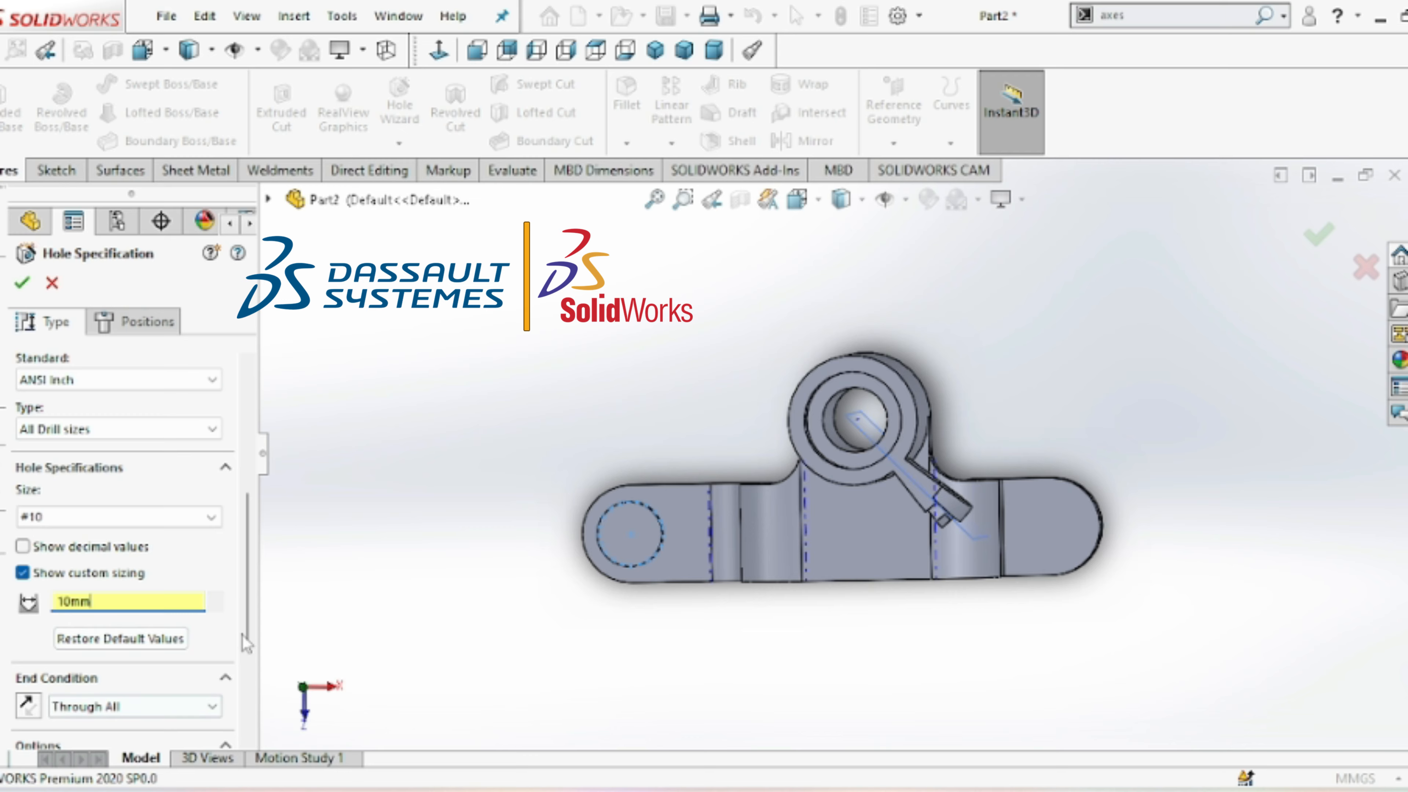
pyautogui.scroll(-3, 248, 610)
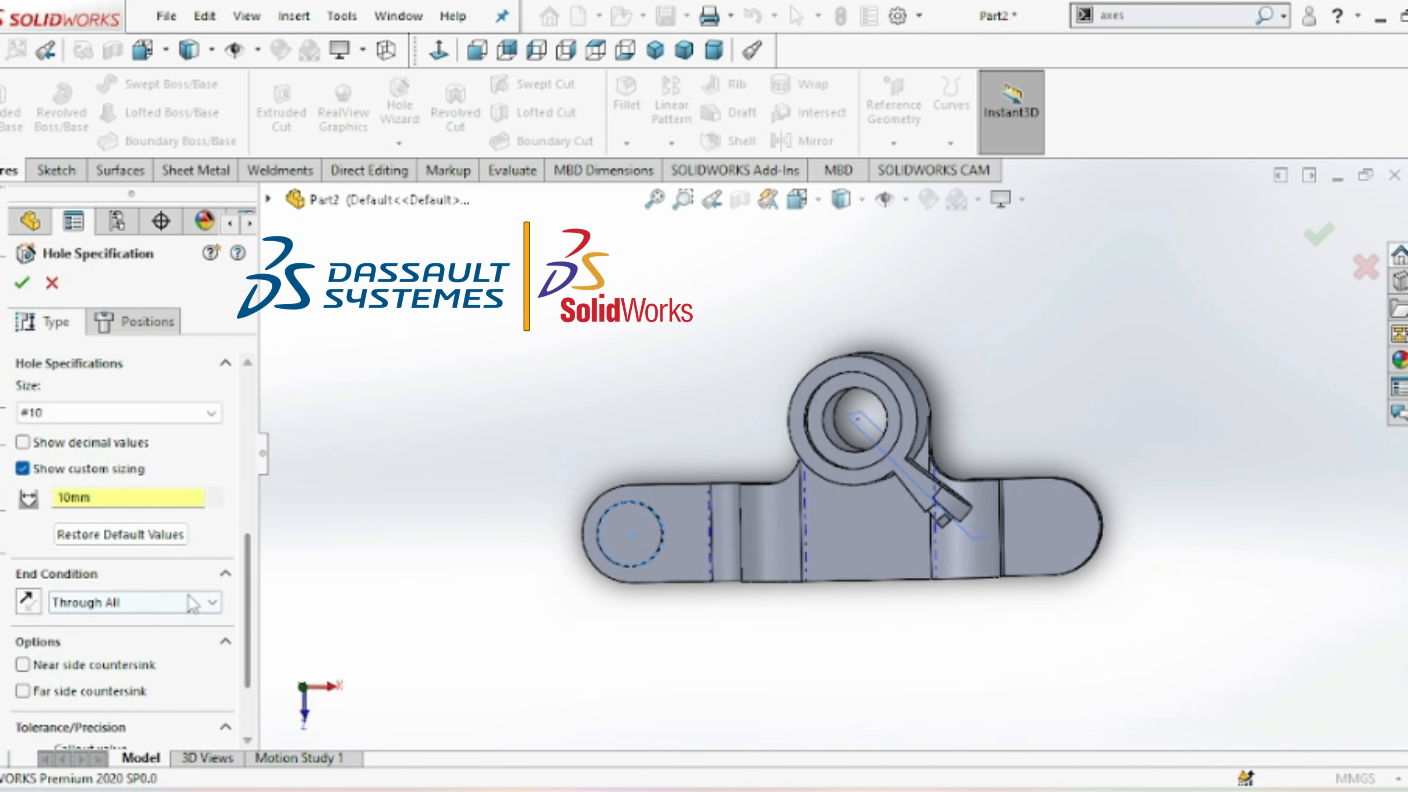
pyautogui.click(135, 321)
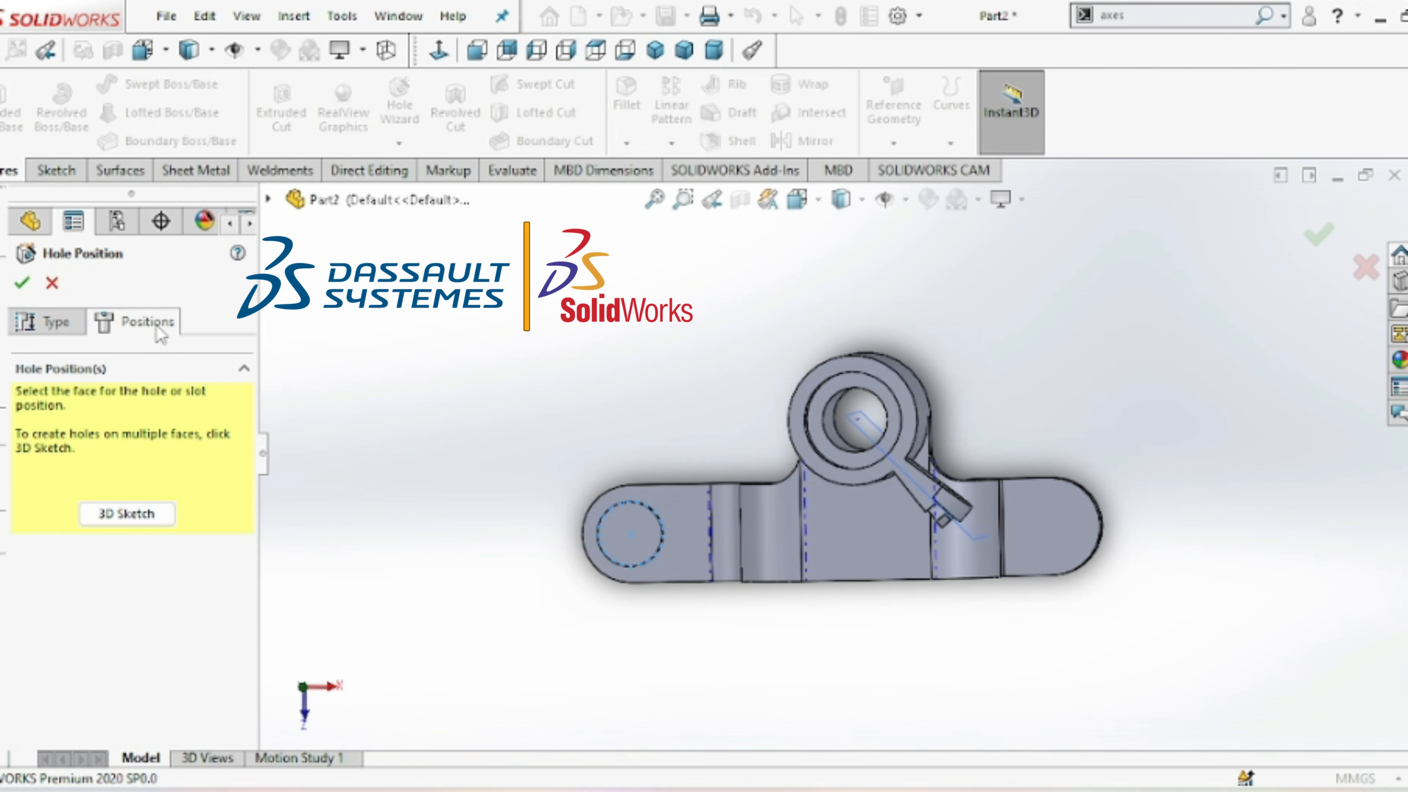
pyautogui.click(629, 534)
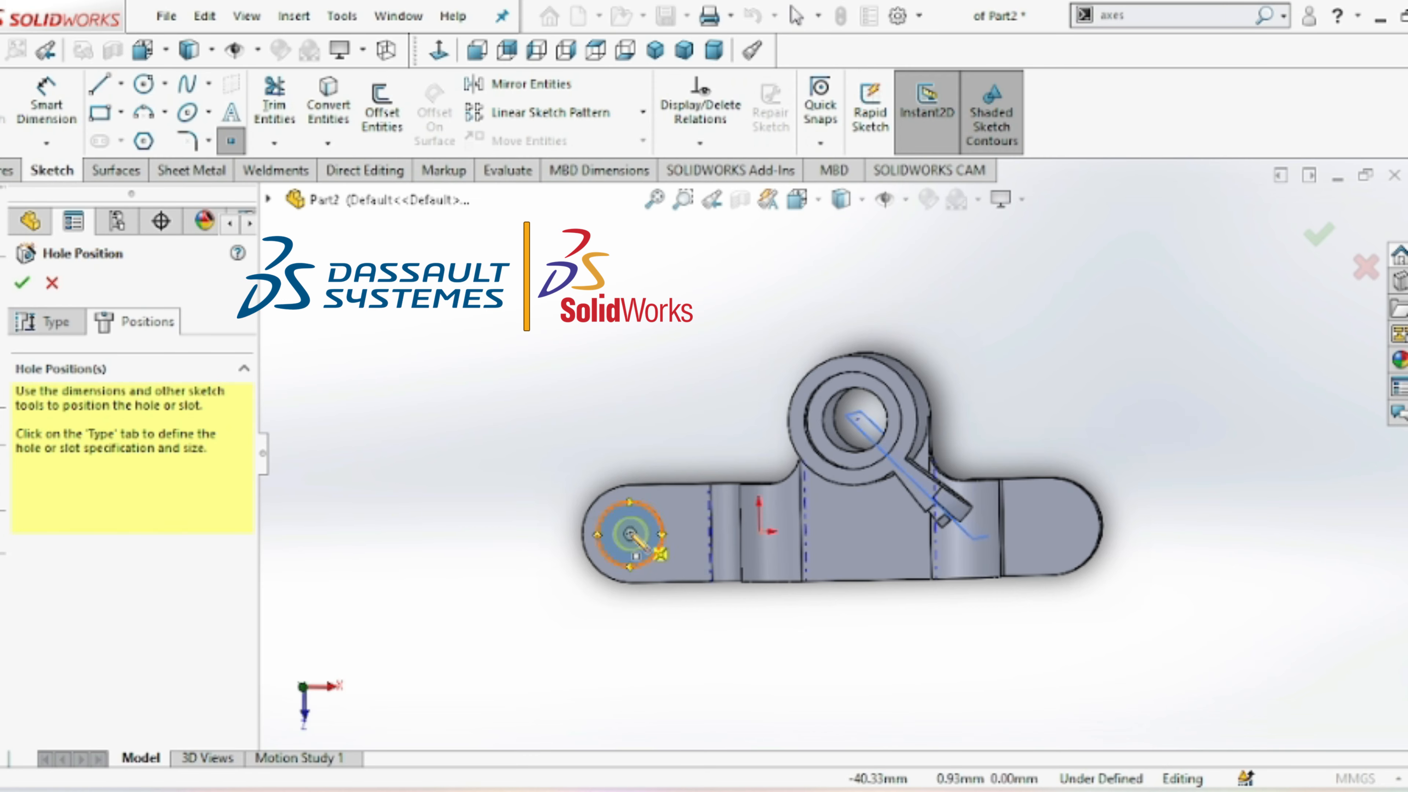
pyautogui.click(629, 533)
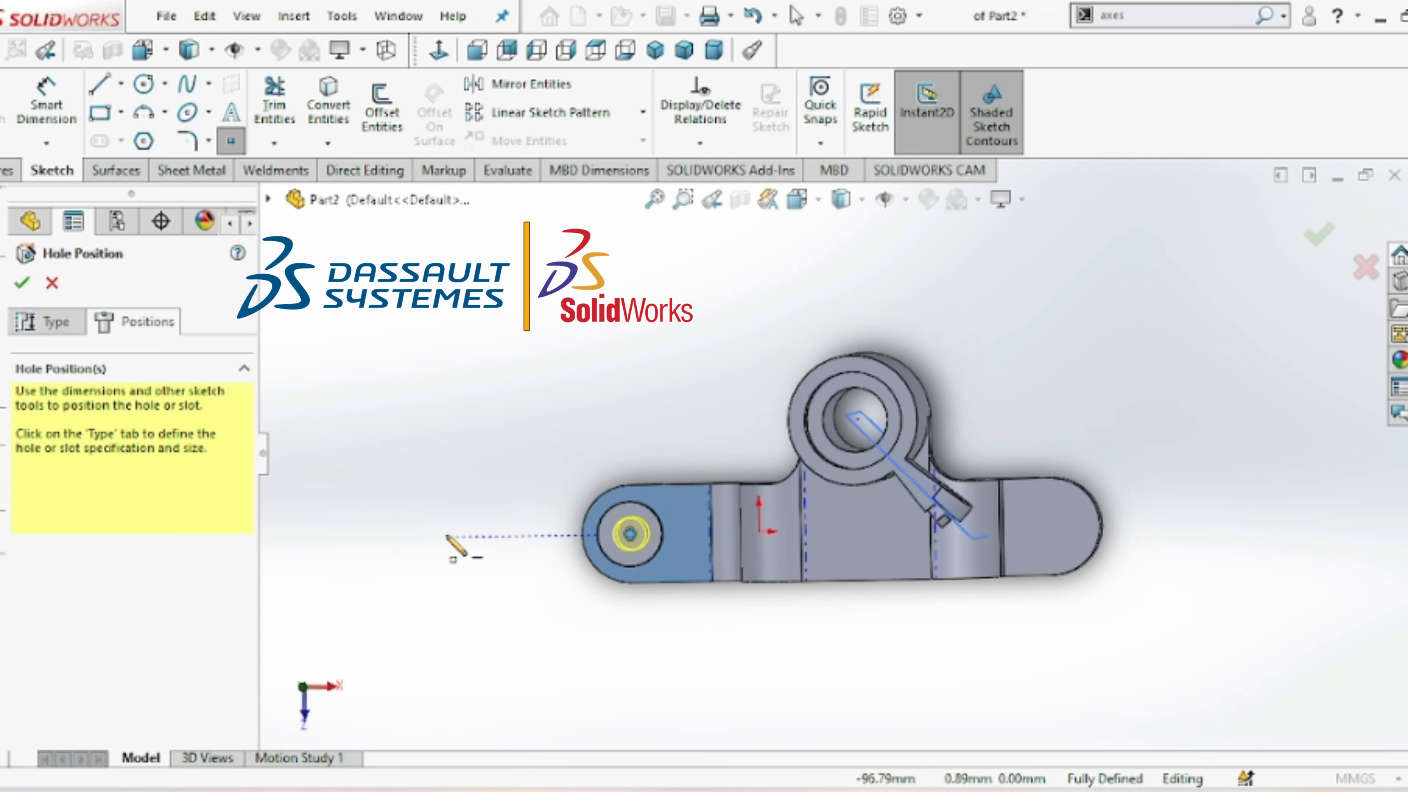
pyautogui.click(22, 283)
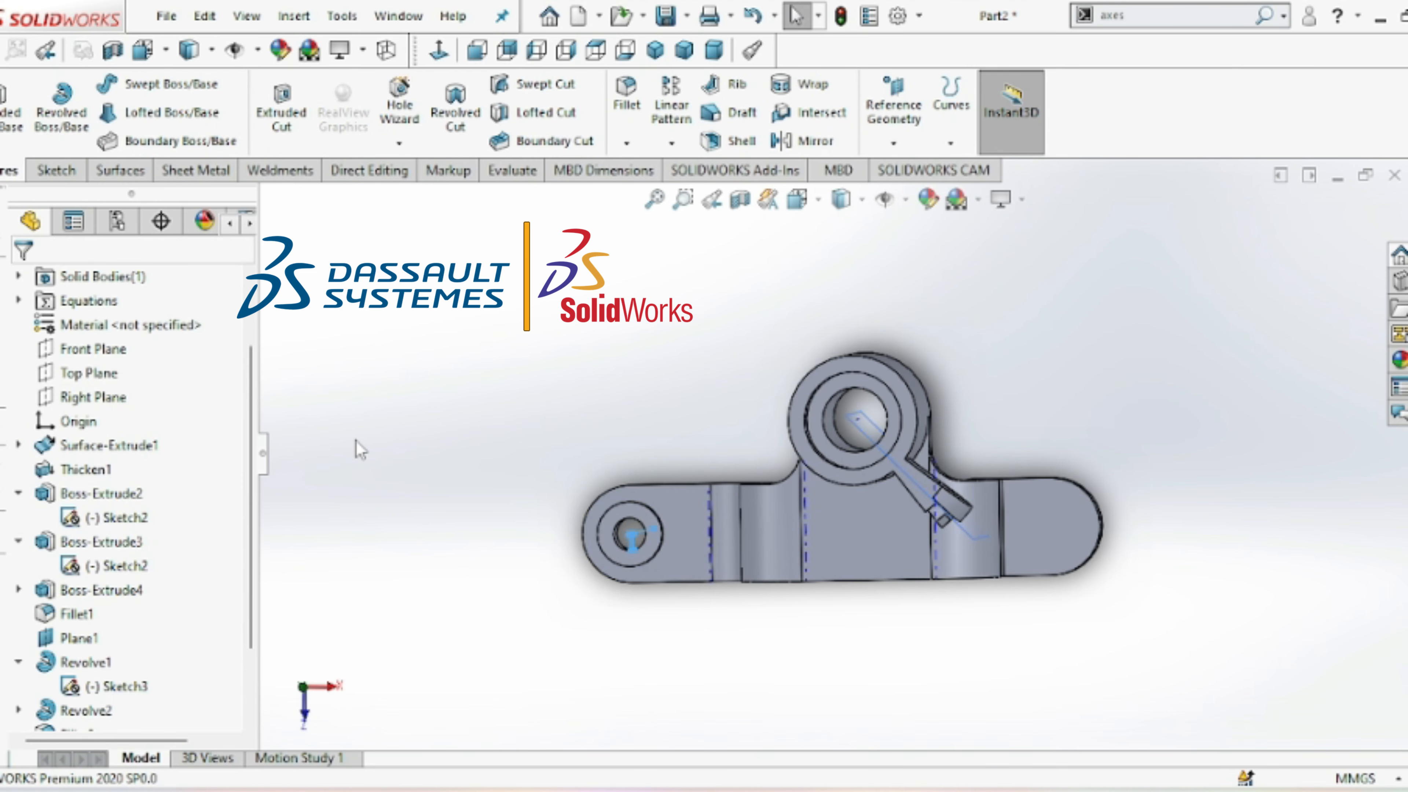
# - Use the Hole Wizard to cut a 12 mm through-all hole in the right foot, centred on its rounded end
pyautogui.click(1059, 530)
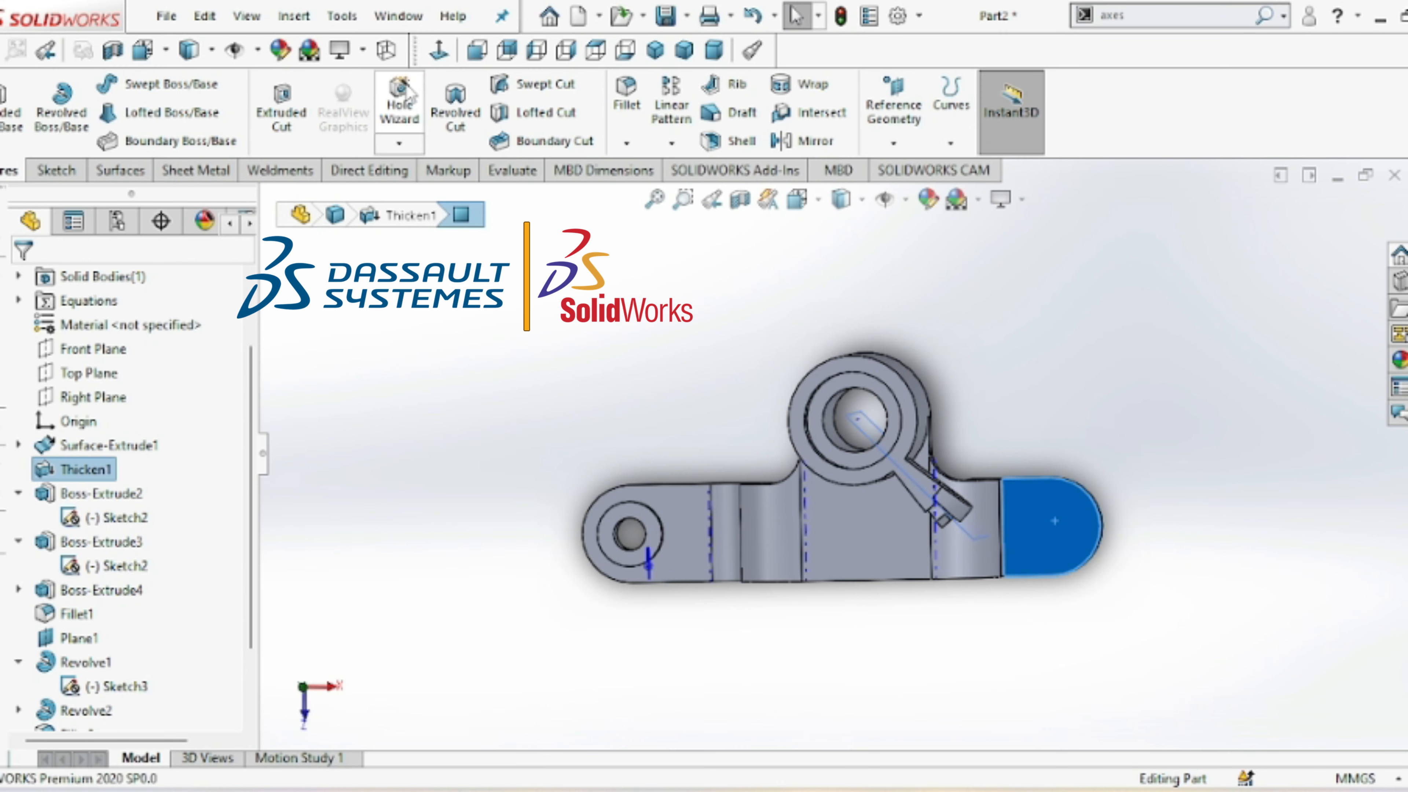
pyautogui.click(402, 89)
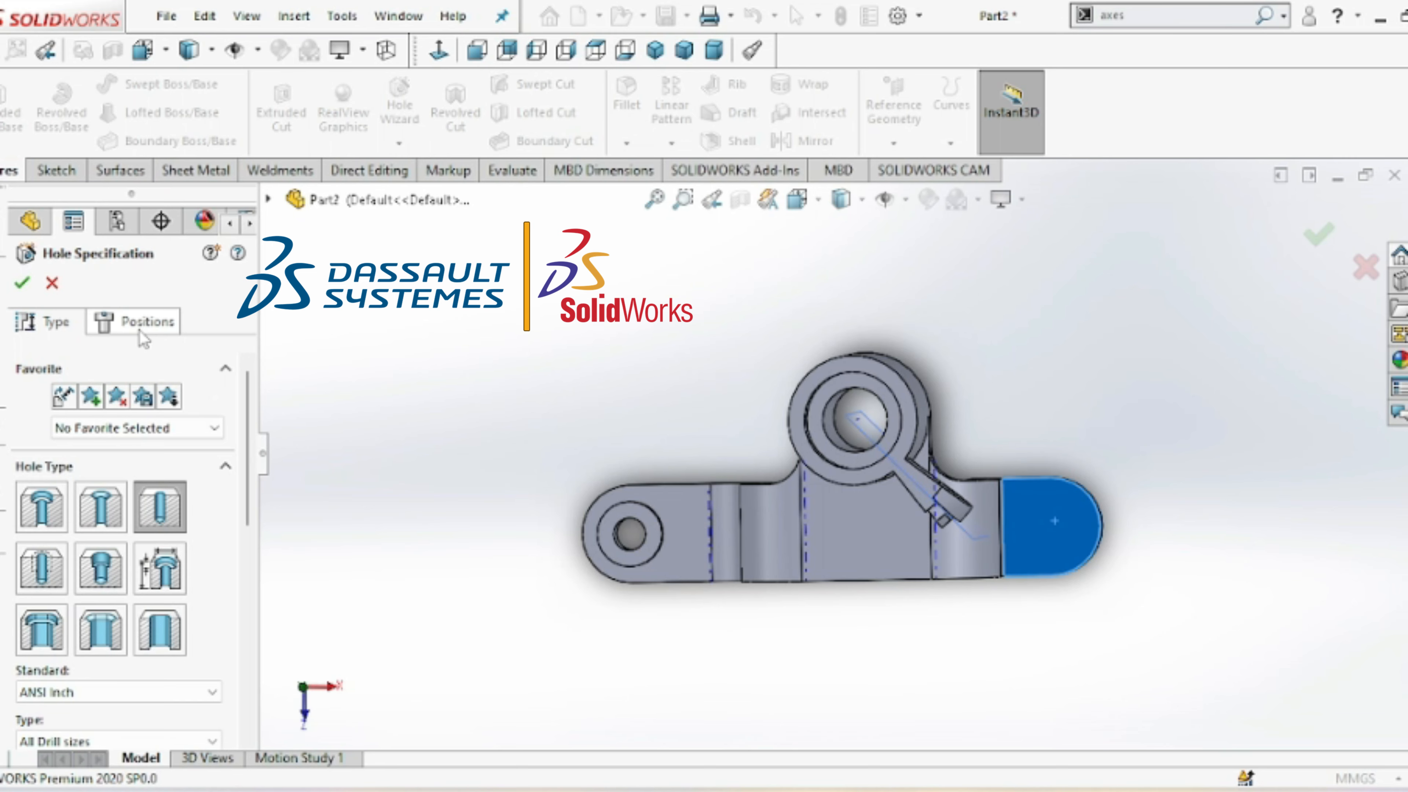
pyautogui.scroll(-5, 241, 485)
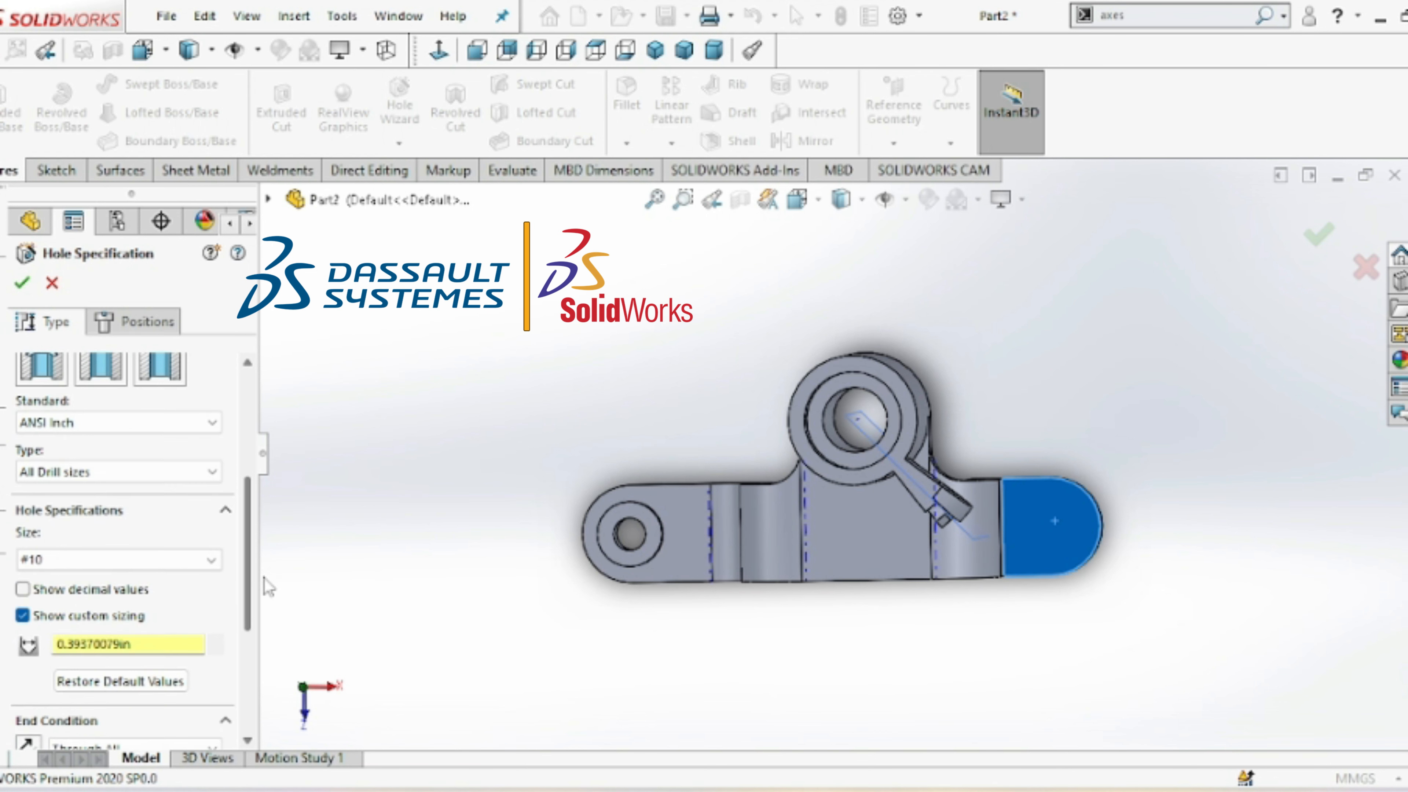
pyautogui.click(170, 642)
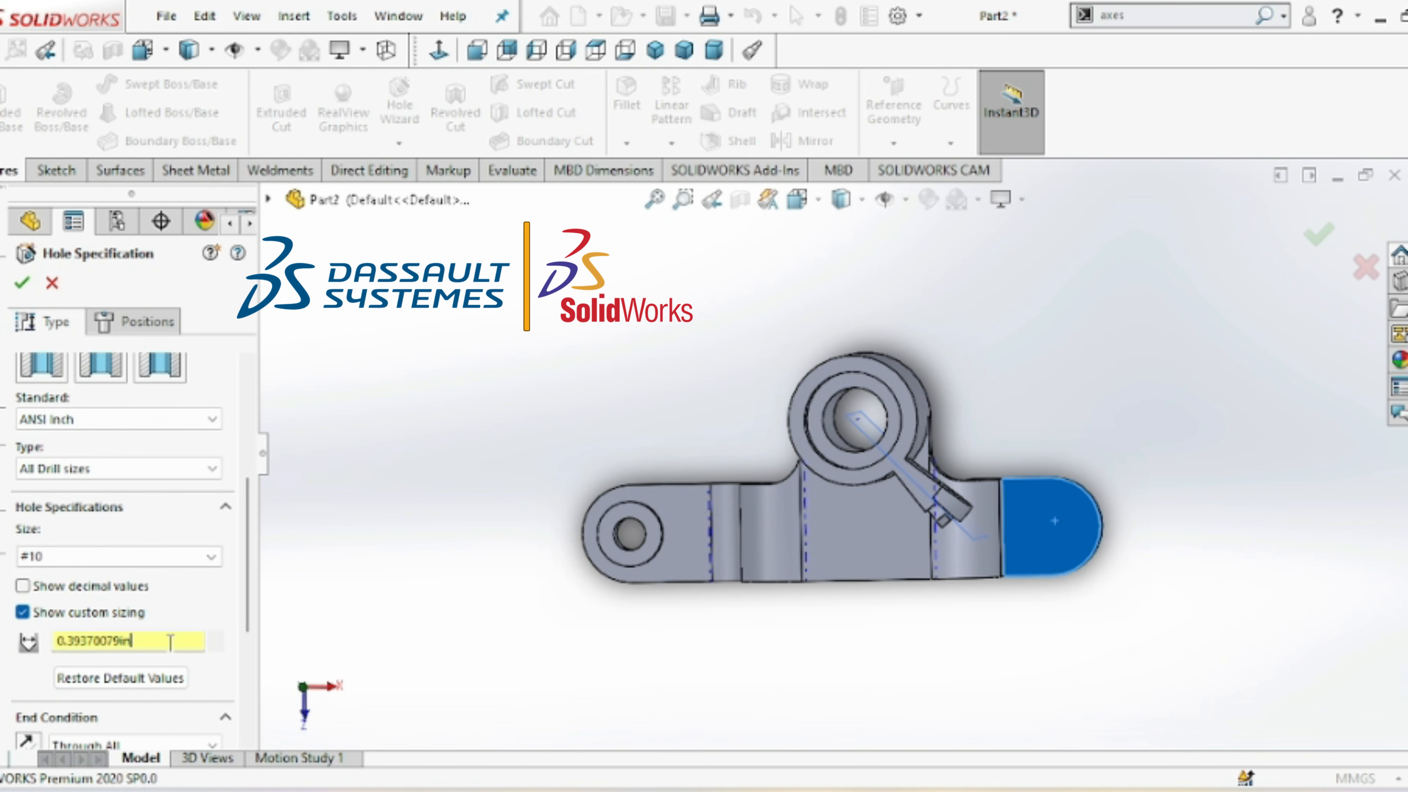
pyautogui.doubleClick(170, 641)
pyautogui.write('12mm')
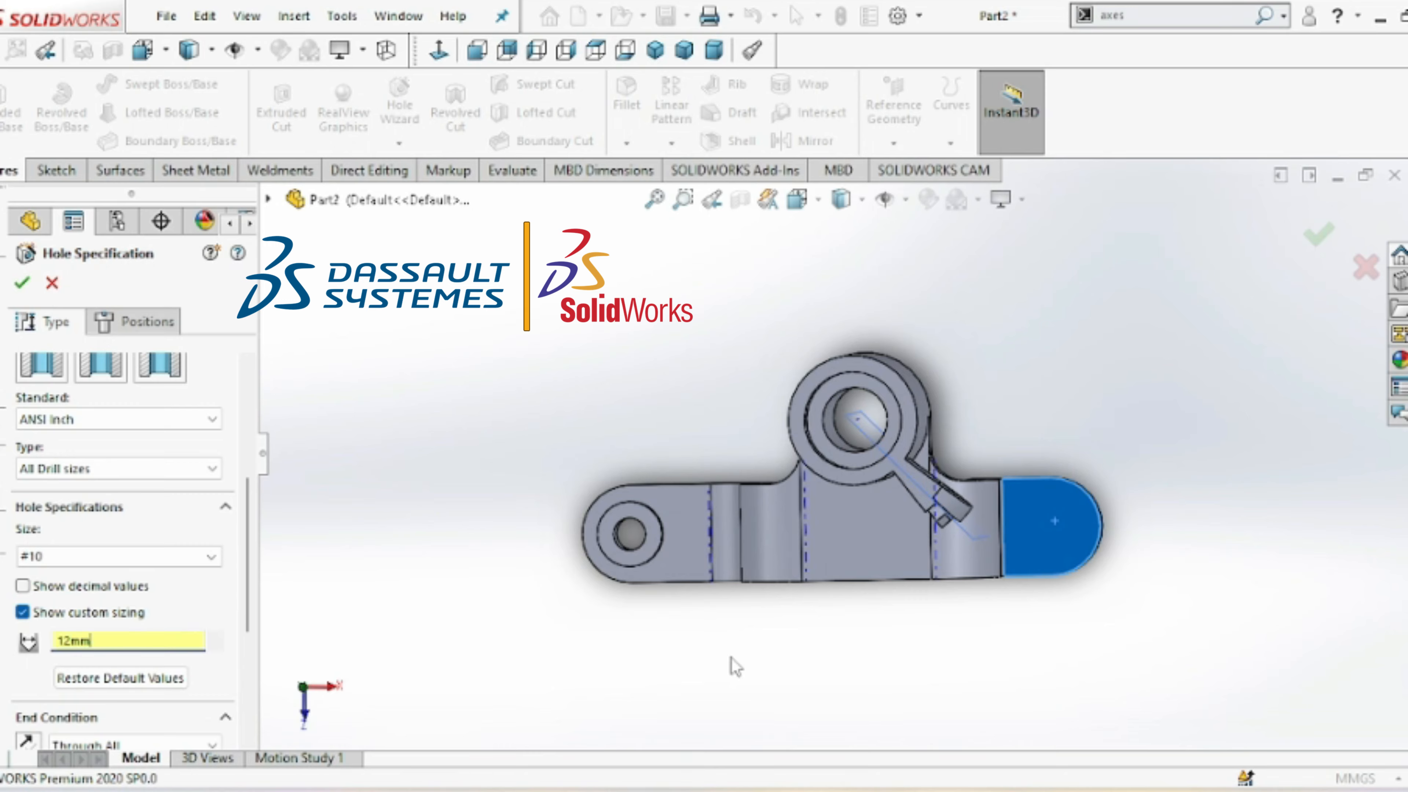
pyautogui.click(155, 319)
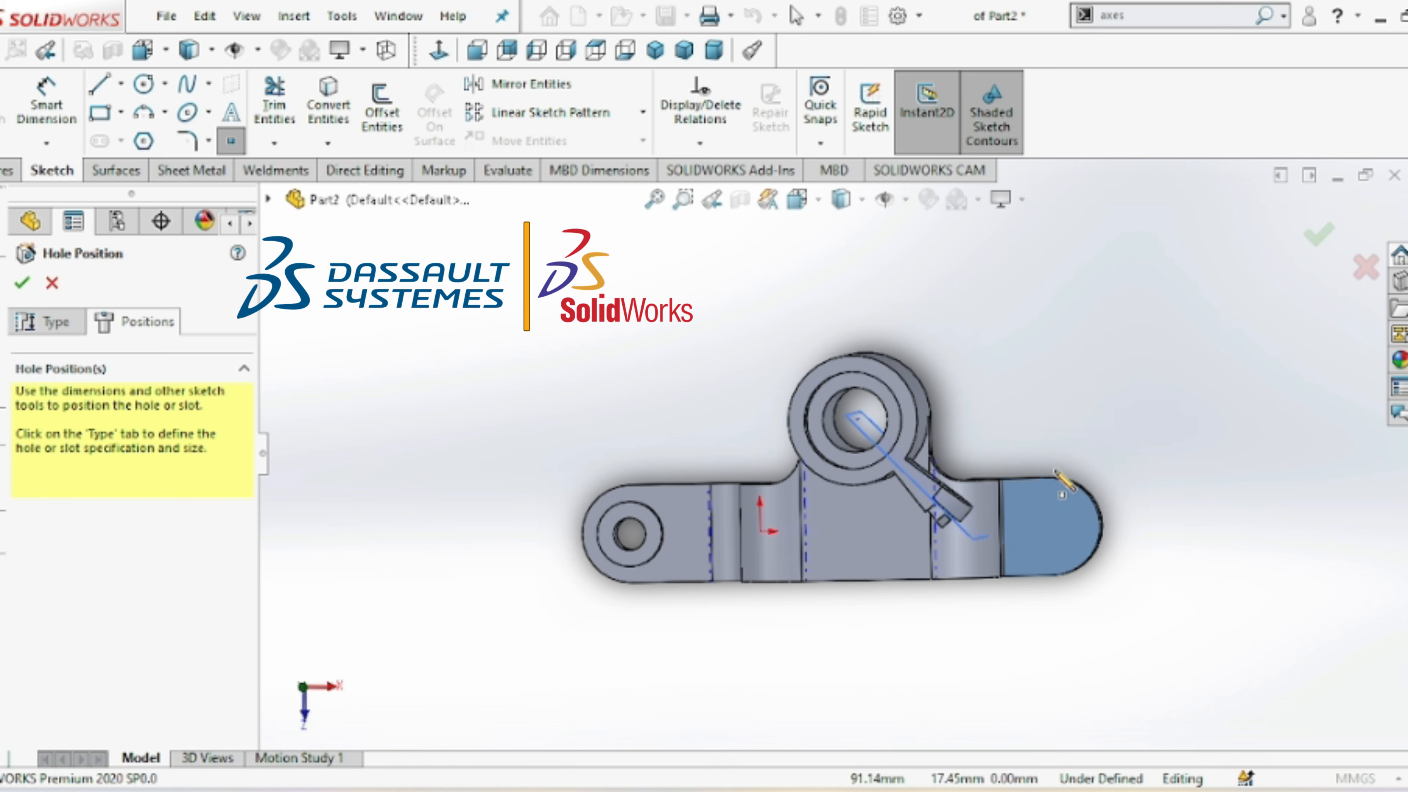
pyautogui.click(1052, 525)
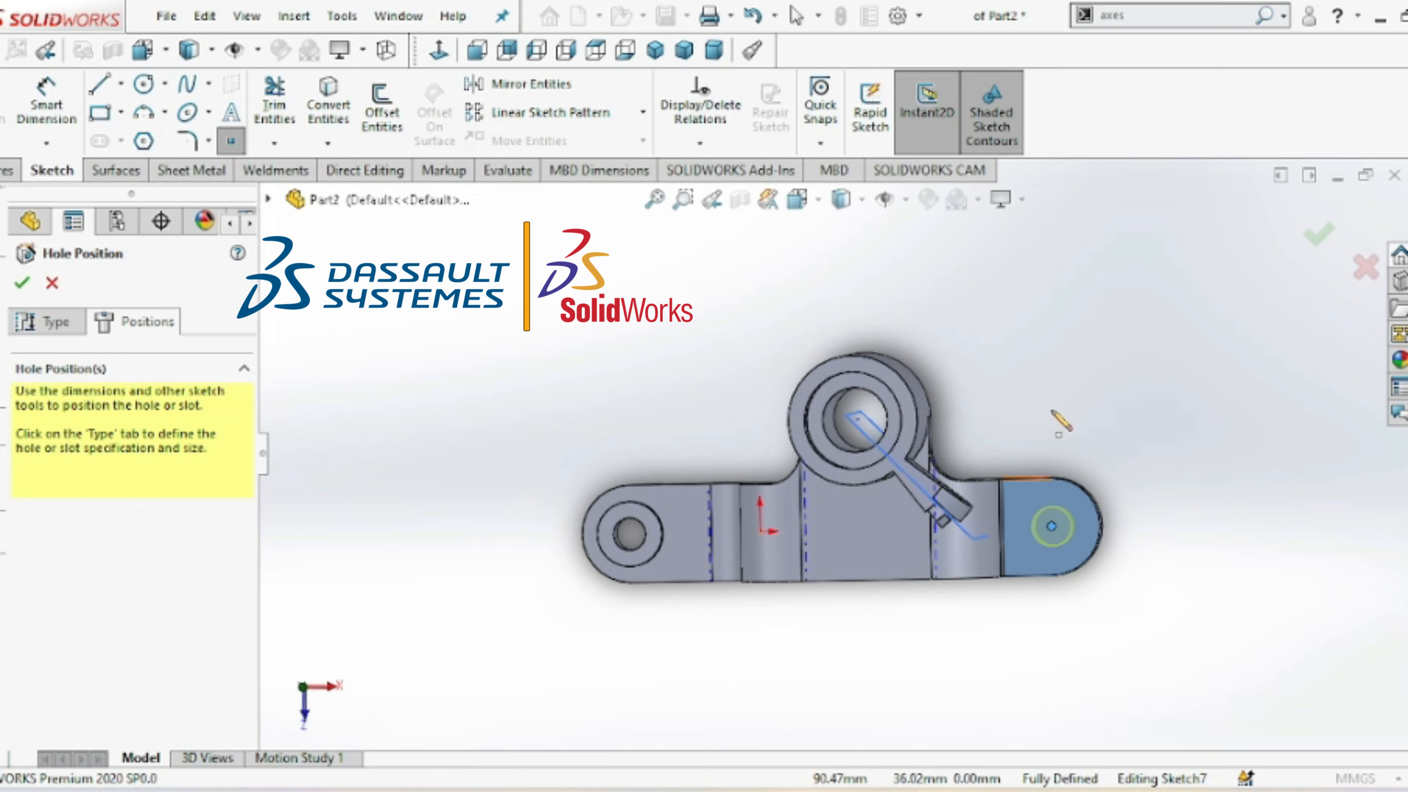
pyautogui.click(21, 285)
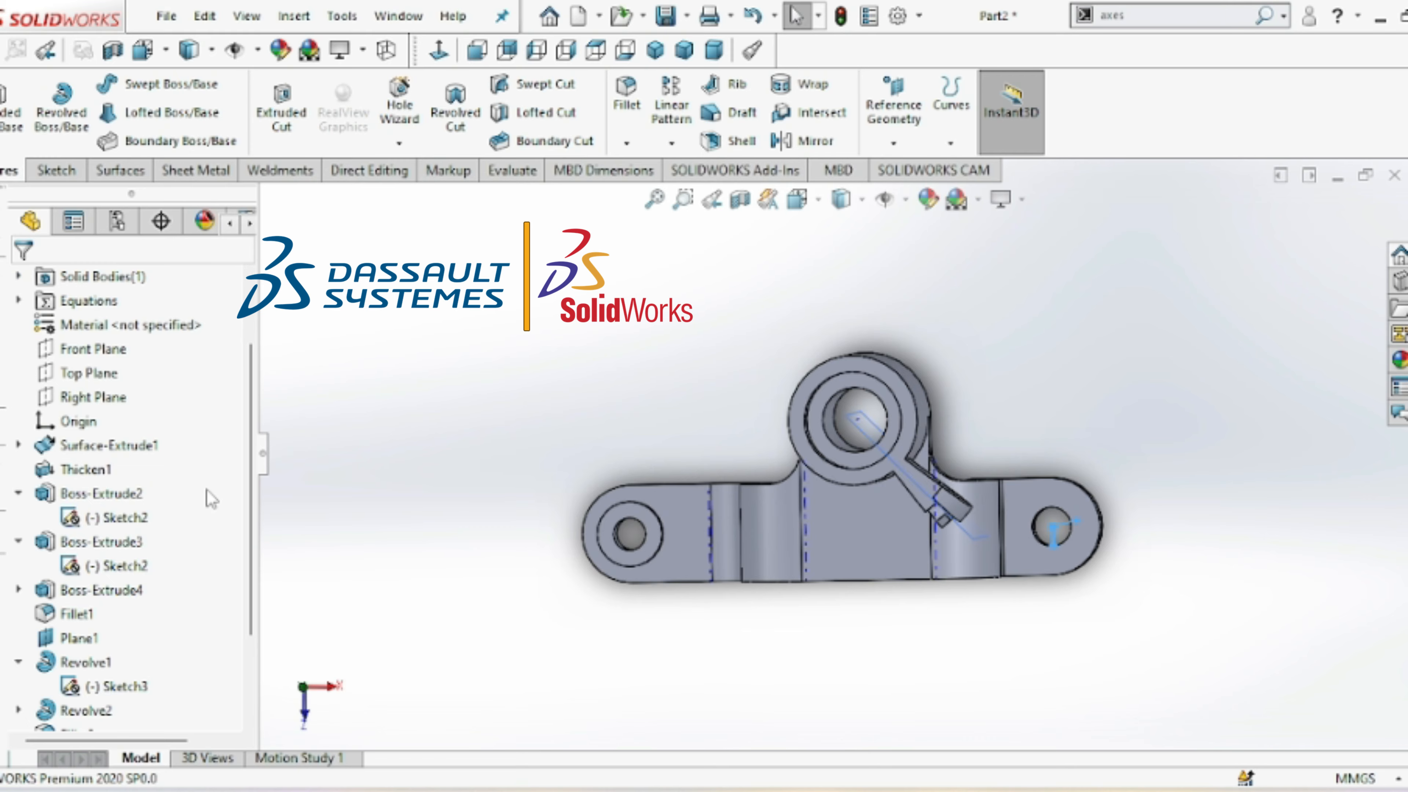
# - Examine the bracket and its foot holes from several directions, ending with a straight side view
pyautogui.press('Up')
pyautogui.press('Up')
pyautogui.press('Up')
pyautogui.press('Up')
pyautogui.press('Up')
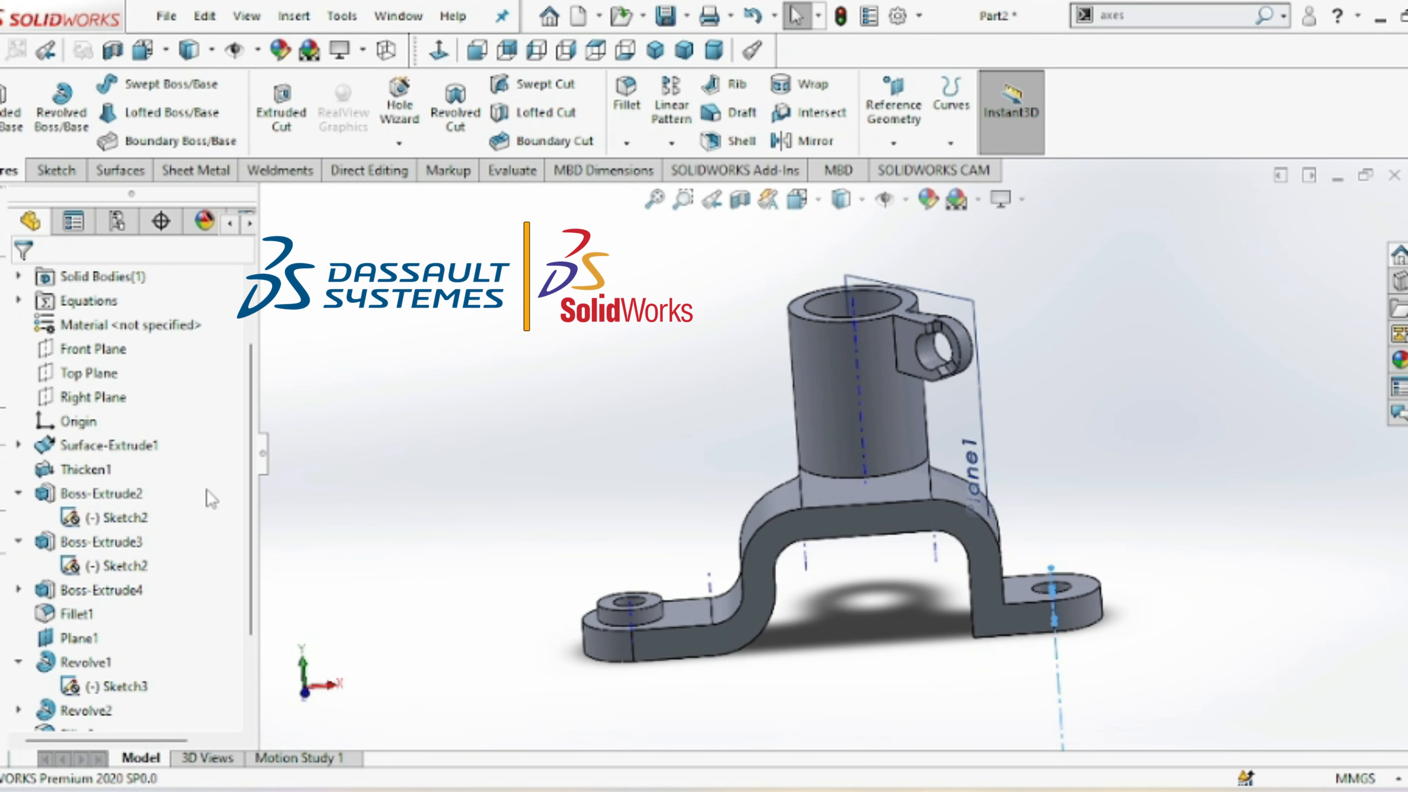
pyautogui.press('Up')
pyautogui.press('Right')
pyautogui.press('Right')
pyautogui.press('Right')
pyautogui.press('Right')
pyautogui.press('Left')
pyautogui.press('Left')
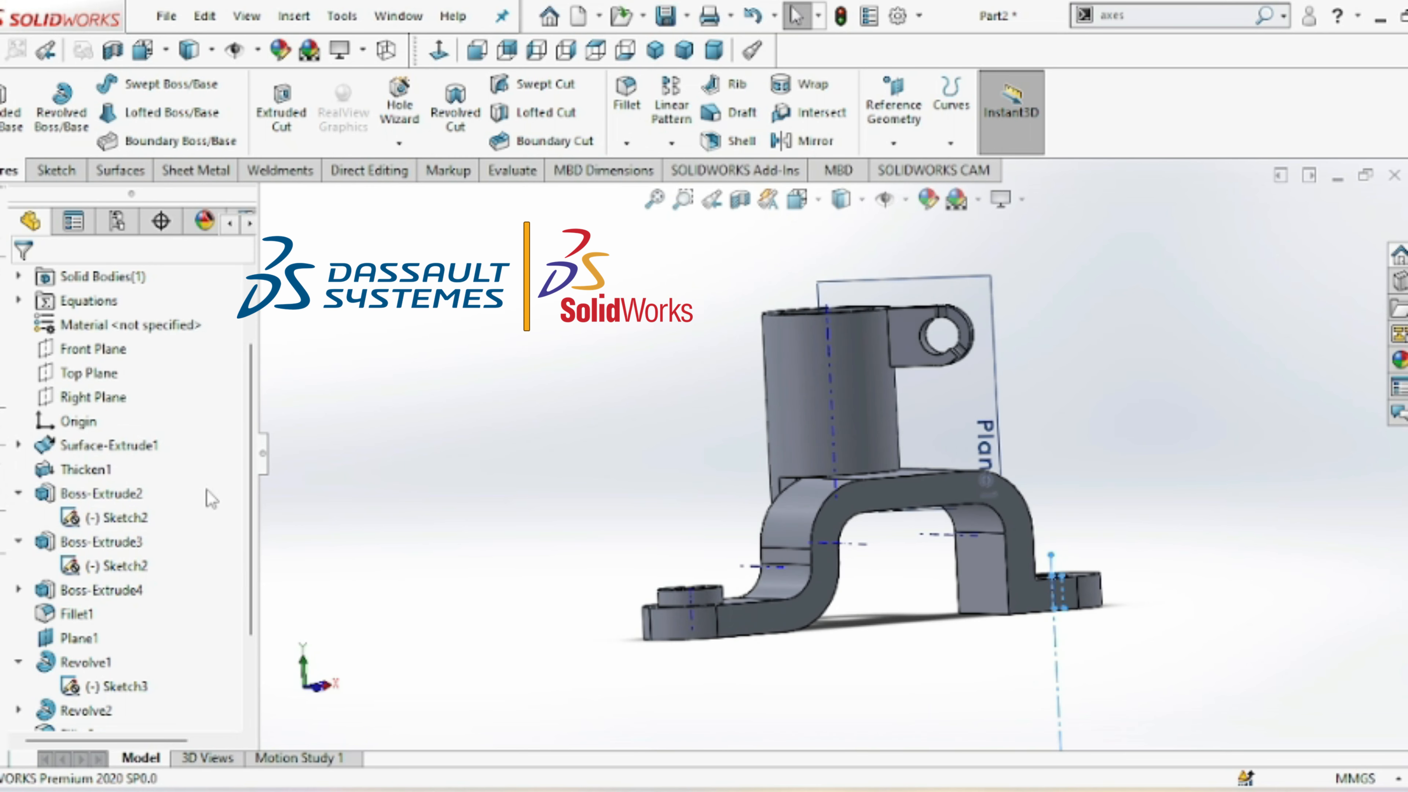
pyautogui.press('Left')
pyautogui.press('space')
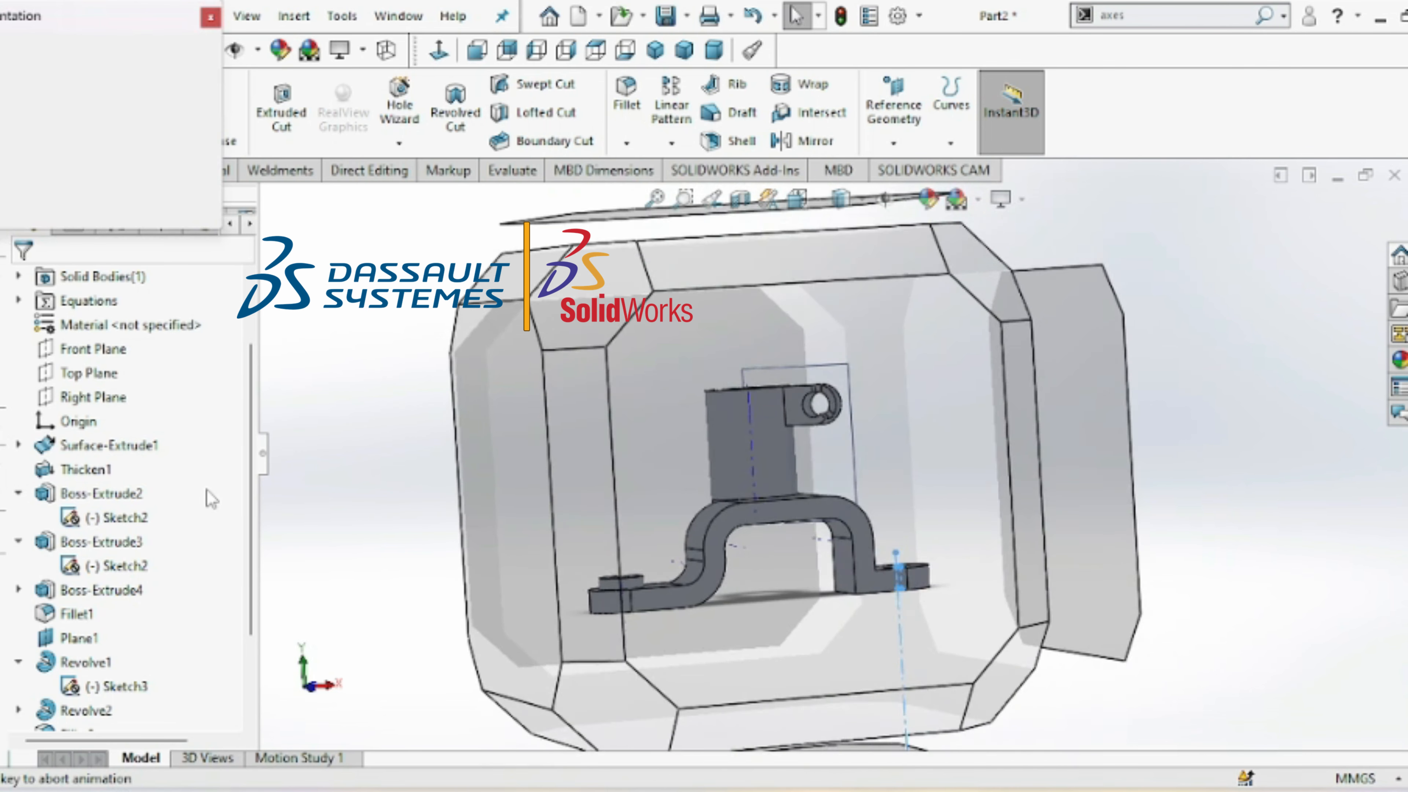
pyautogui.moveTo(743, 457)
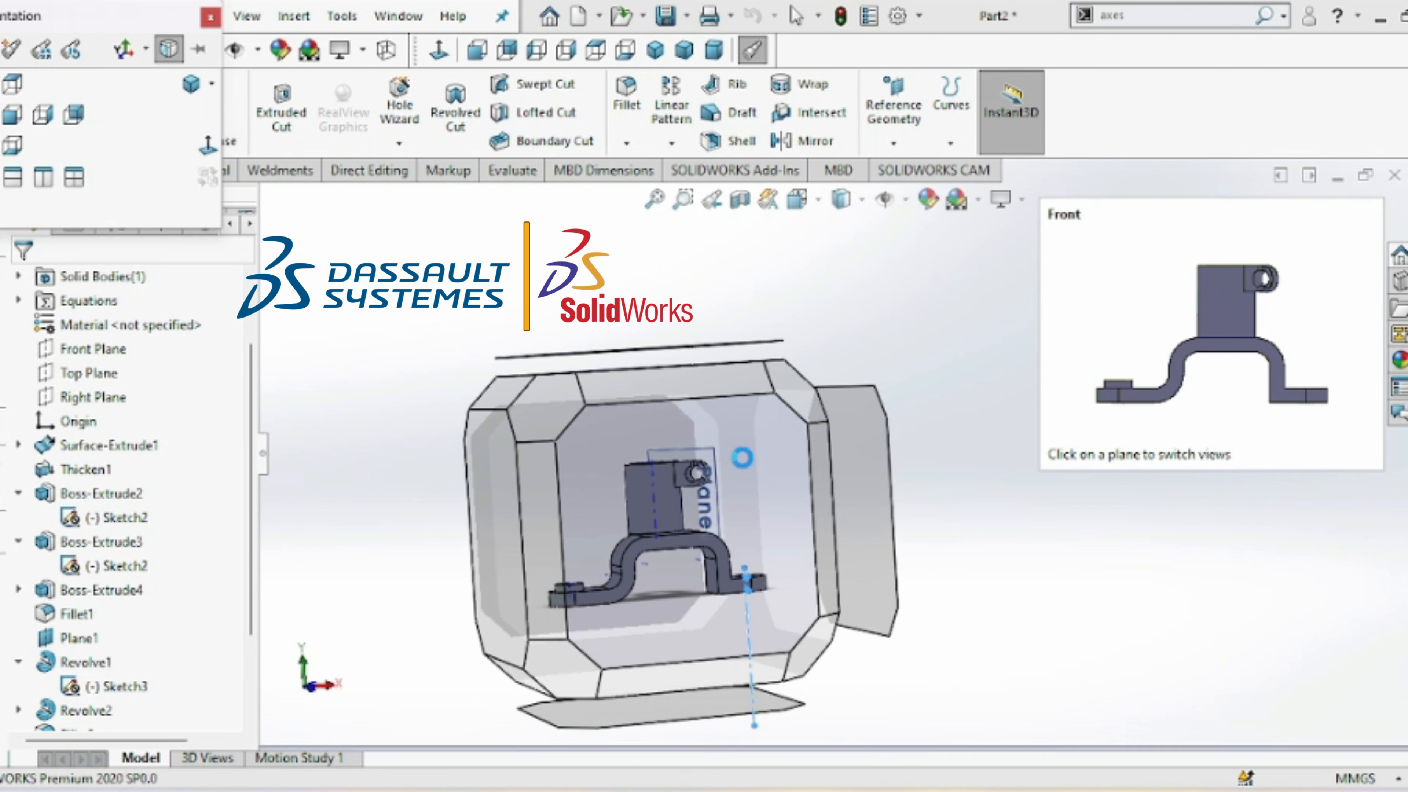
pyautogui.click(537, 502)
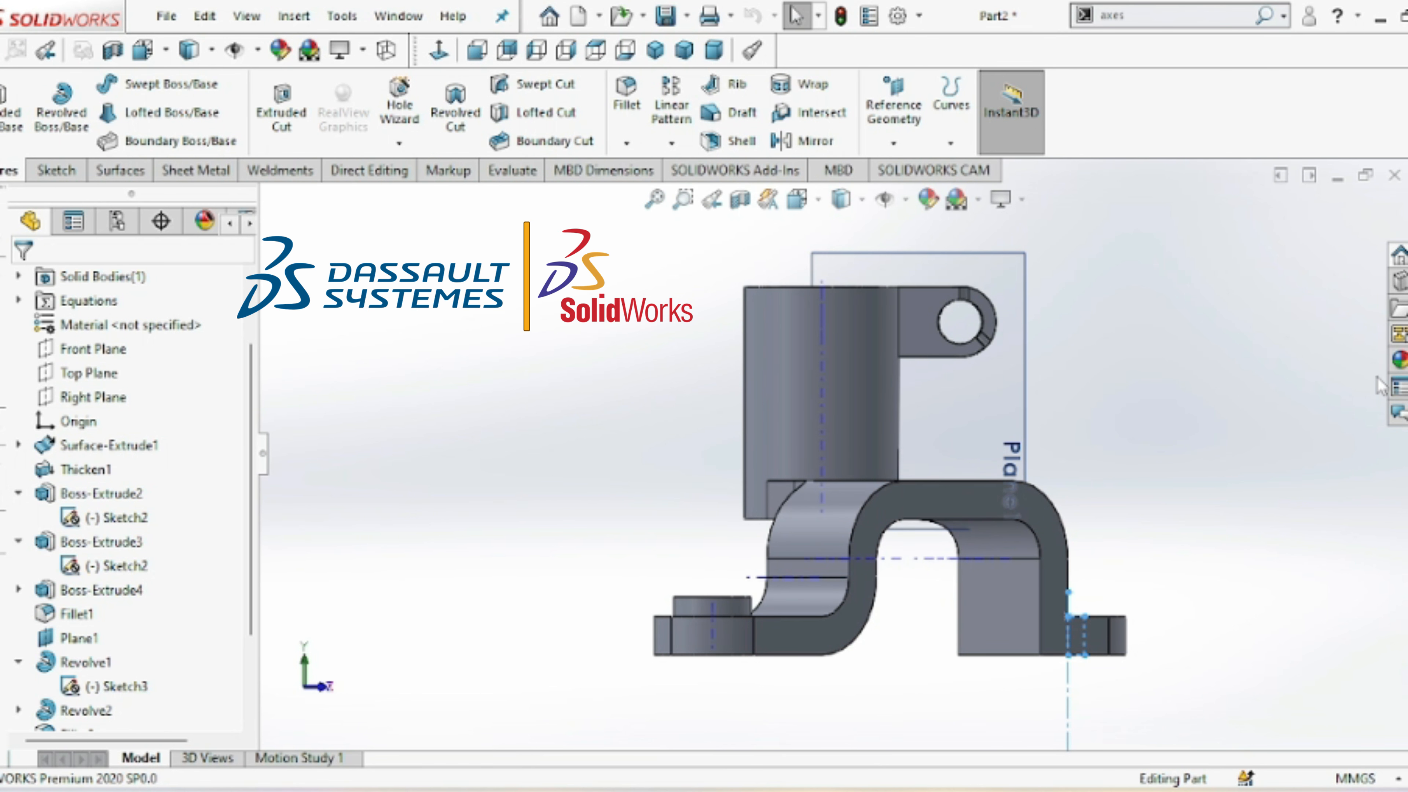
# - Apply the black spray paint appearance from the sprayed paints to the whole part
pyautogui.click(1399, 359)
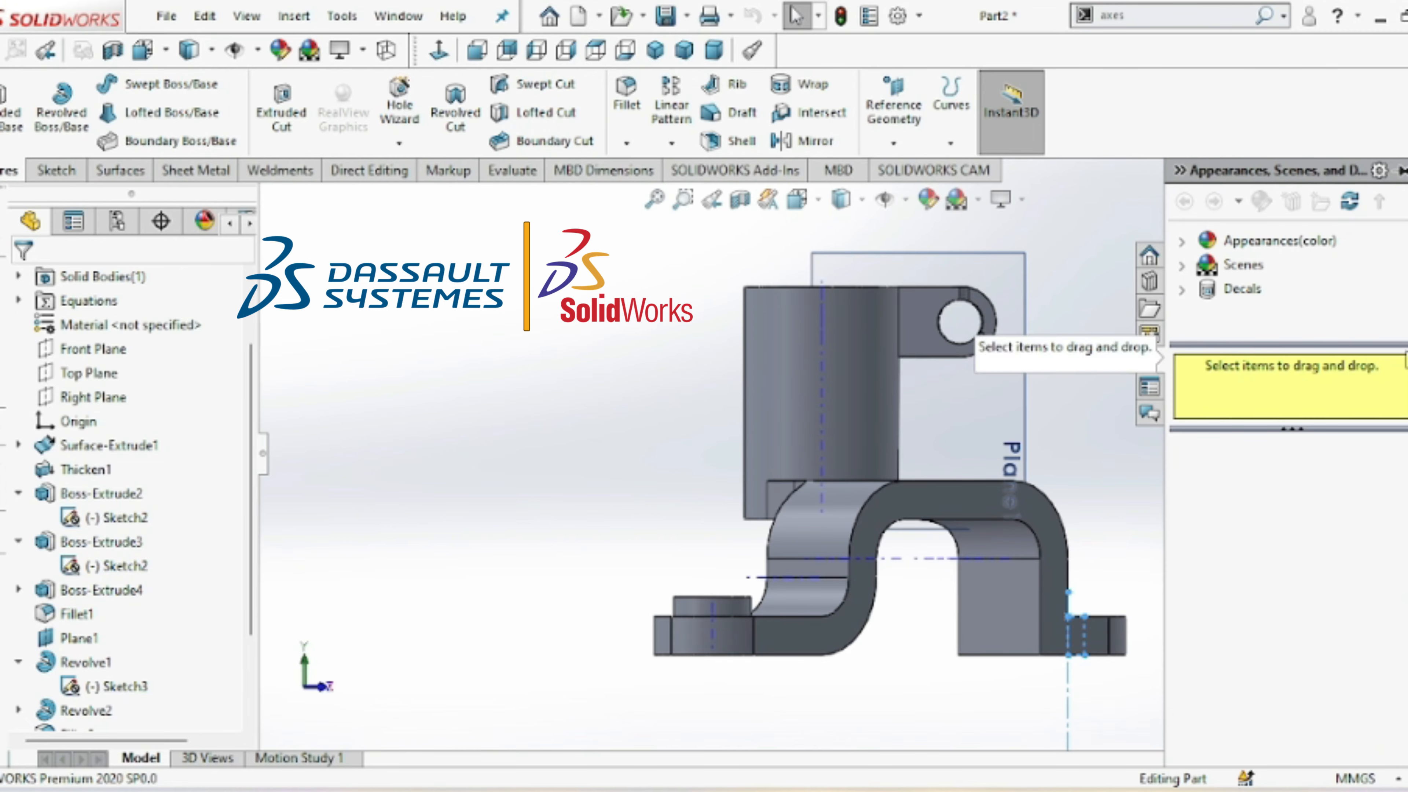
pyautogui.click(1272, 240)
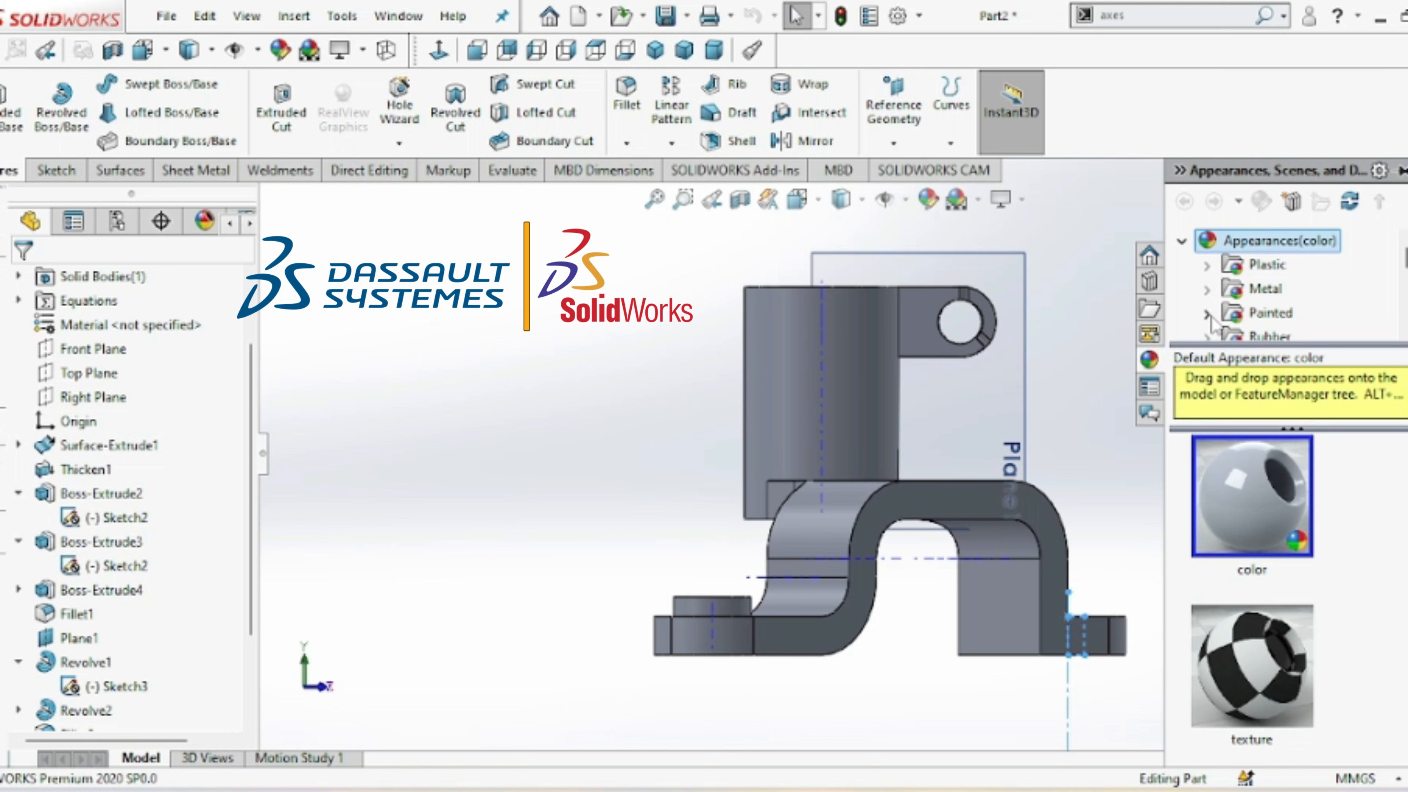
pyautogui.click(1208, 314)
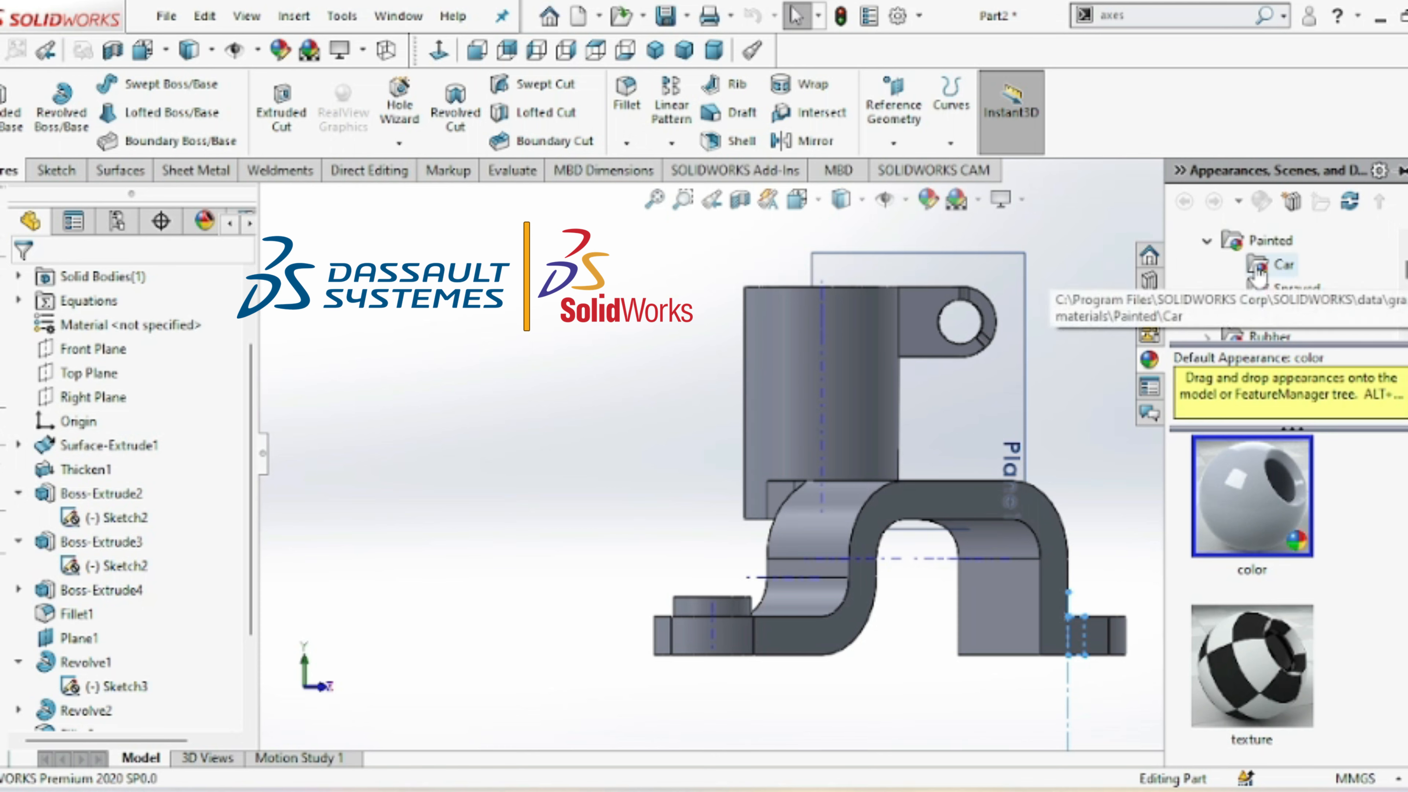
pyautogui.click(1254, 293)
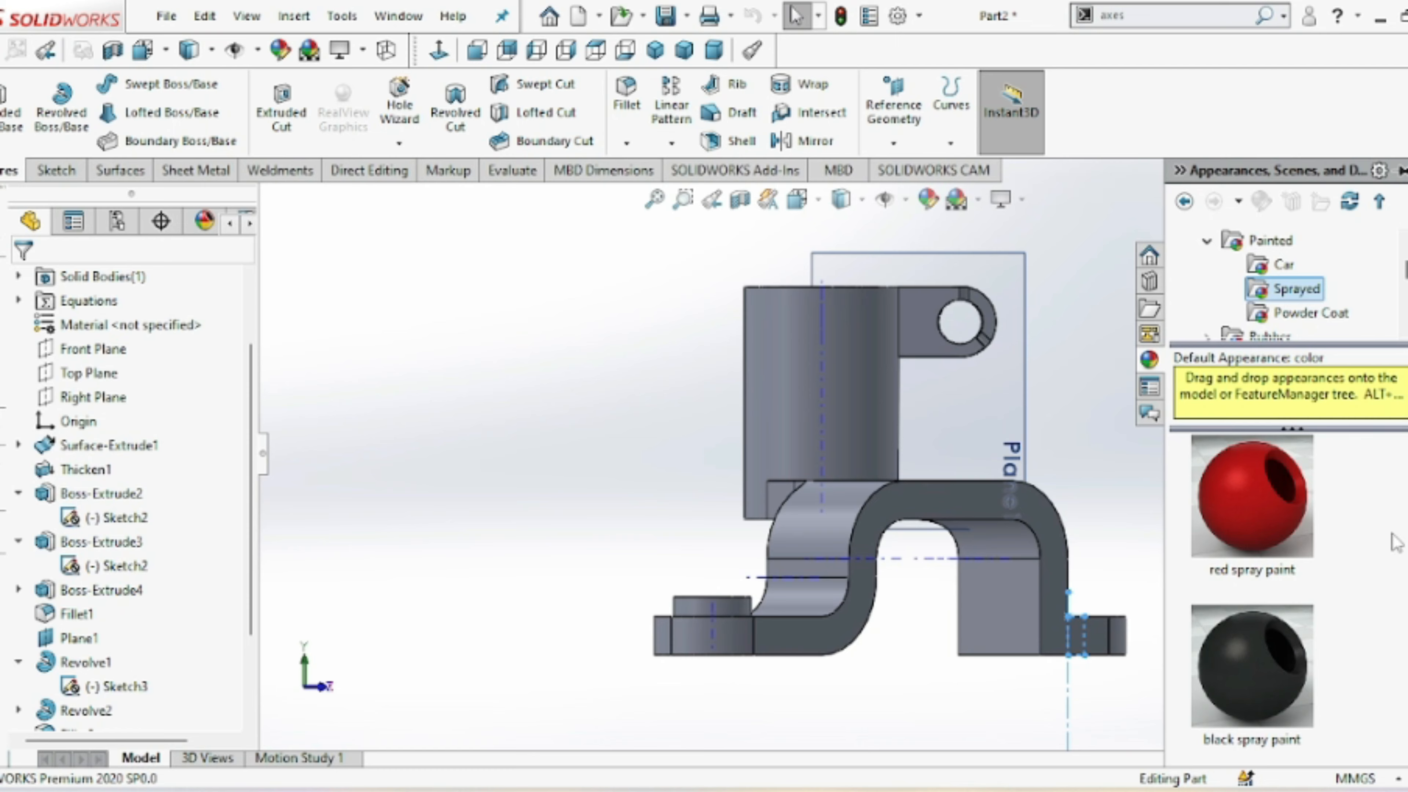
pyautogui.rightClick(1245, 635)
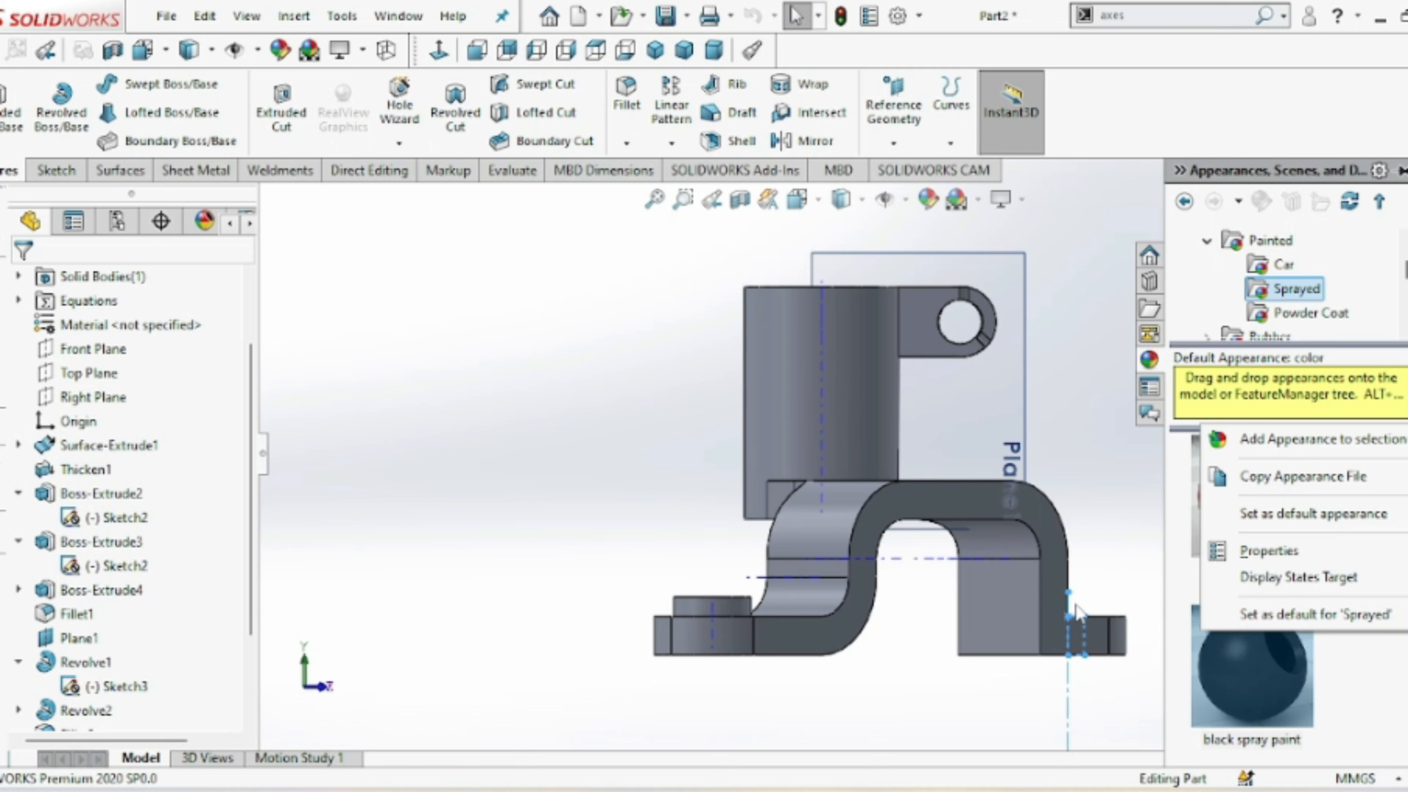
pyautogui.click(1203, 666)
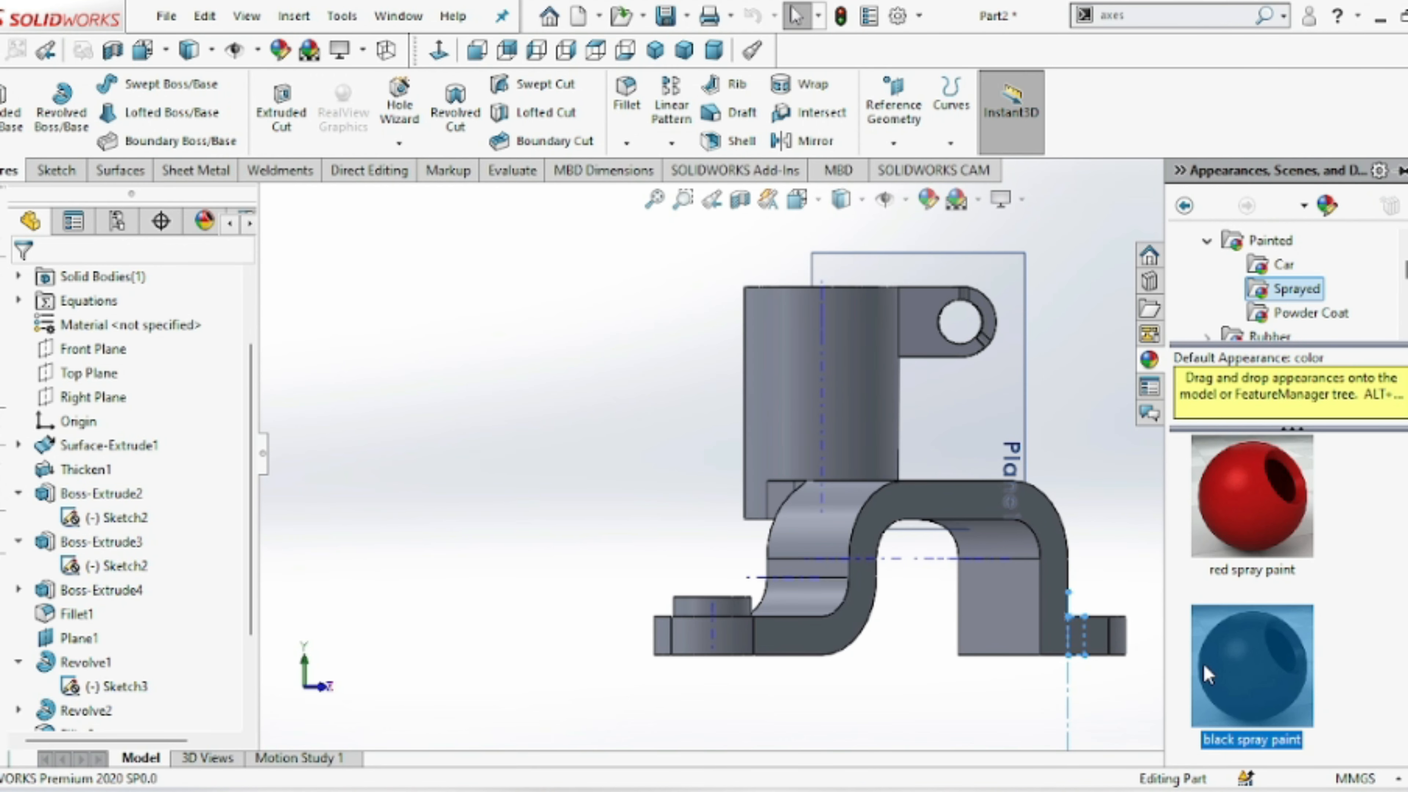
pyautogui.rightClick(1203, 665)
pyautogui.click(1207, 687)
pyautogui.moveTo(1209, 696)
pyautogui.mouseDown()
pyautogui.moveTo(1099, 559)
pyautogui.moveTo(853, 413)
pyautogui.mouseUp()
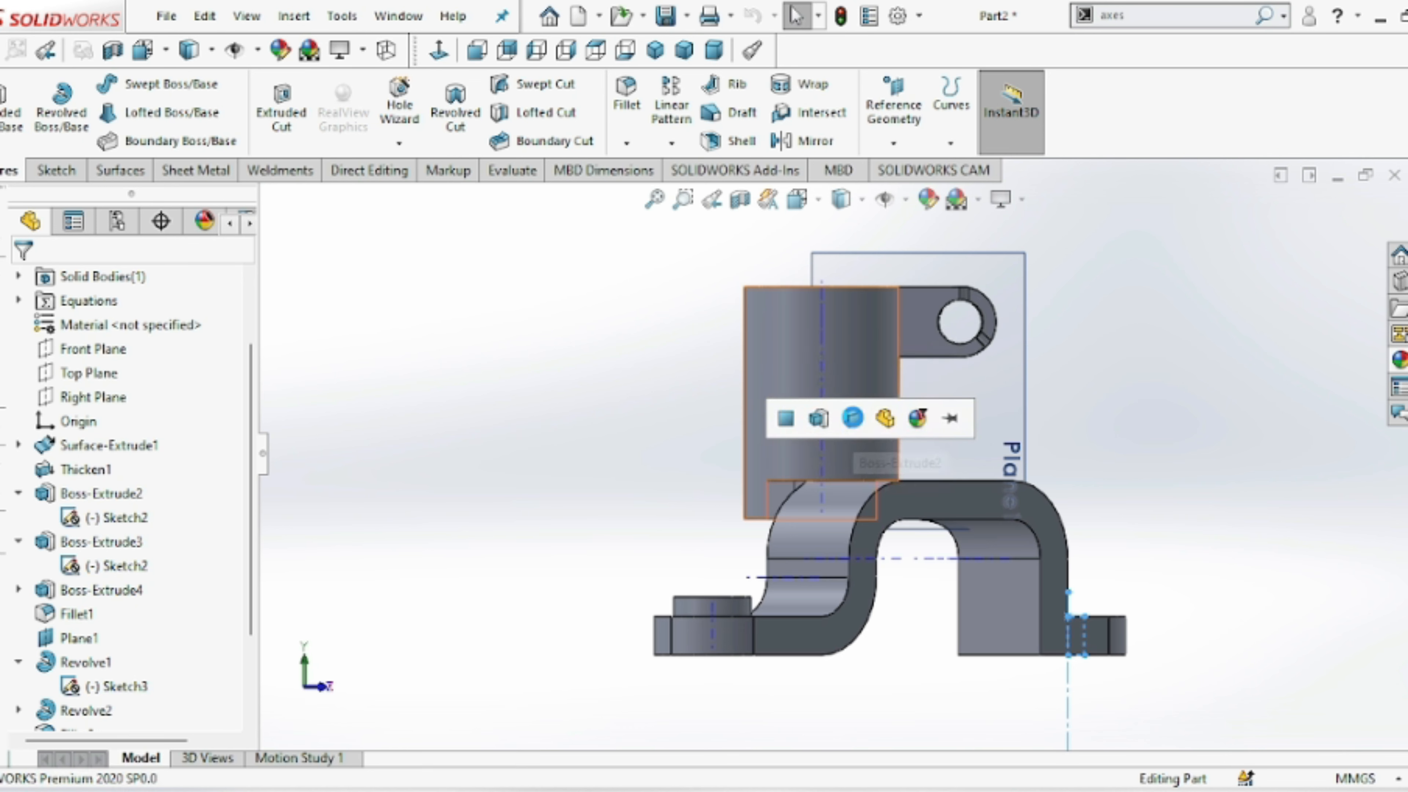
pyautogui.click(884, 420)
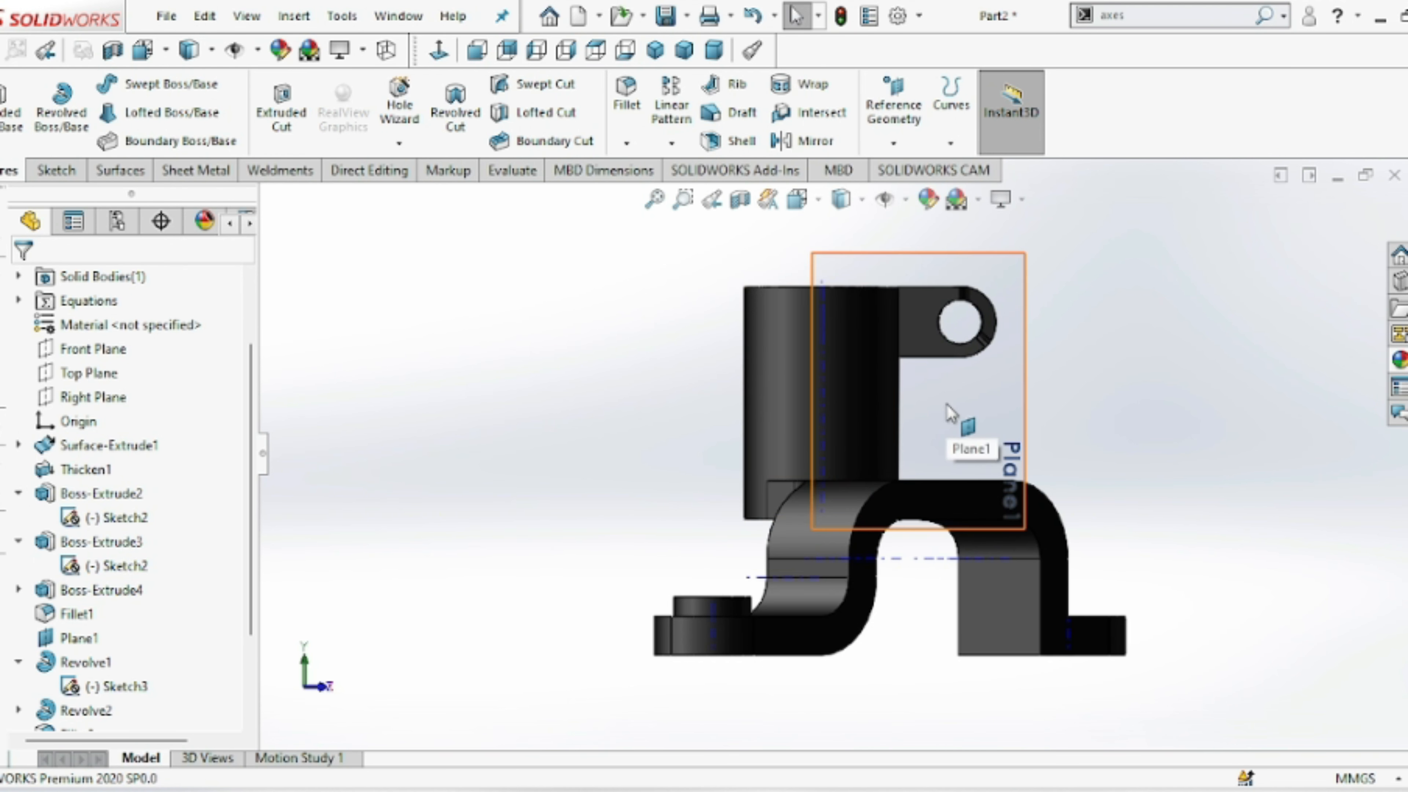
# - Examine the black-painted bracket by turning it around its vertical axis, ending in an isometric view
pyautogui.press('Left')
pyautogui.press('Left')
pyautogui.press('Left')
pyautogui.press('Left')
pyautogui.press('Left')
pyautogui.press('Left')
pyautogui.press('Left')
pyautogui.press('Left')
pyautogui.press('Left')
pyautogui.press('Left')
pyautogui.press('Left')
pyautogui.press('Left')
pyautogui.press('Left')
pyautogui.press('Left')
pyautogui.press('Left')
pyautogui.press('Left')
pyautogui.press('Left')
pyautogui.press('Left')
pyautogui.press('Left')
pyautogui.press('Left')
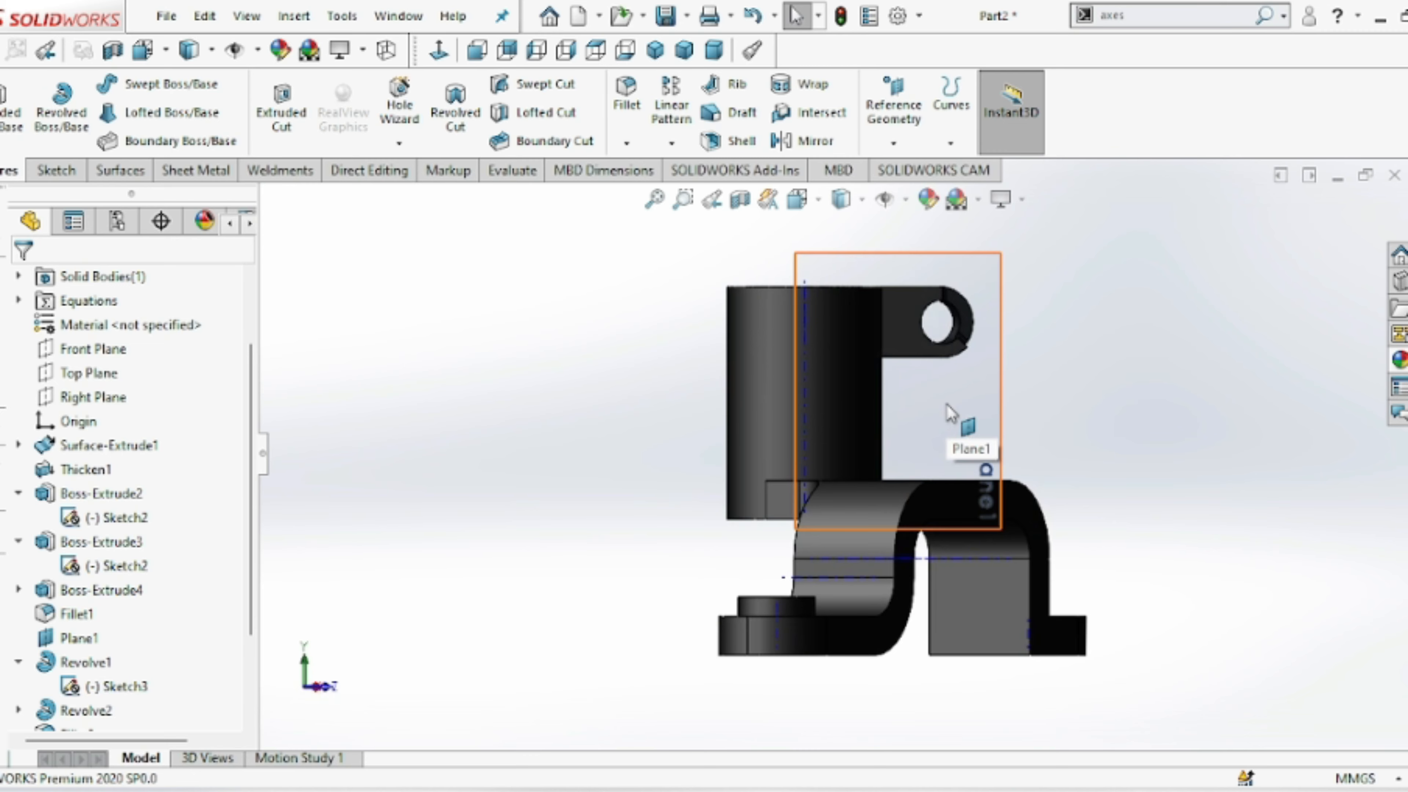
pyautogui.press('Left')
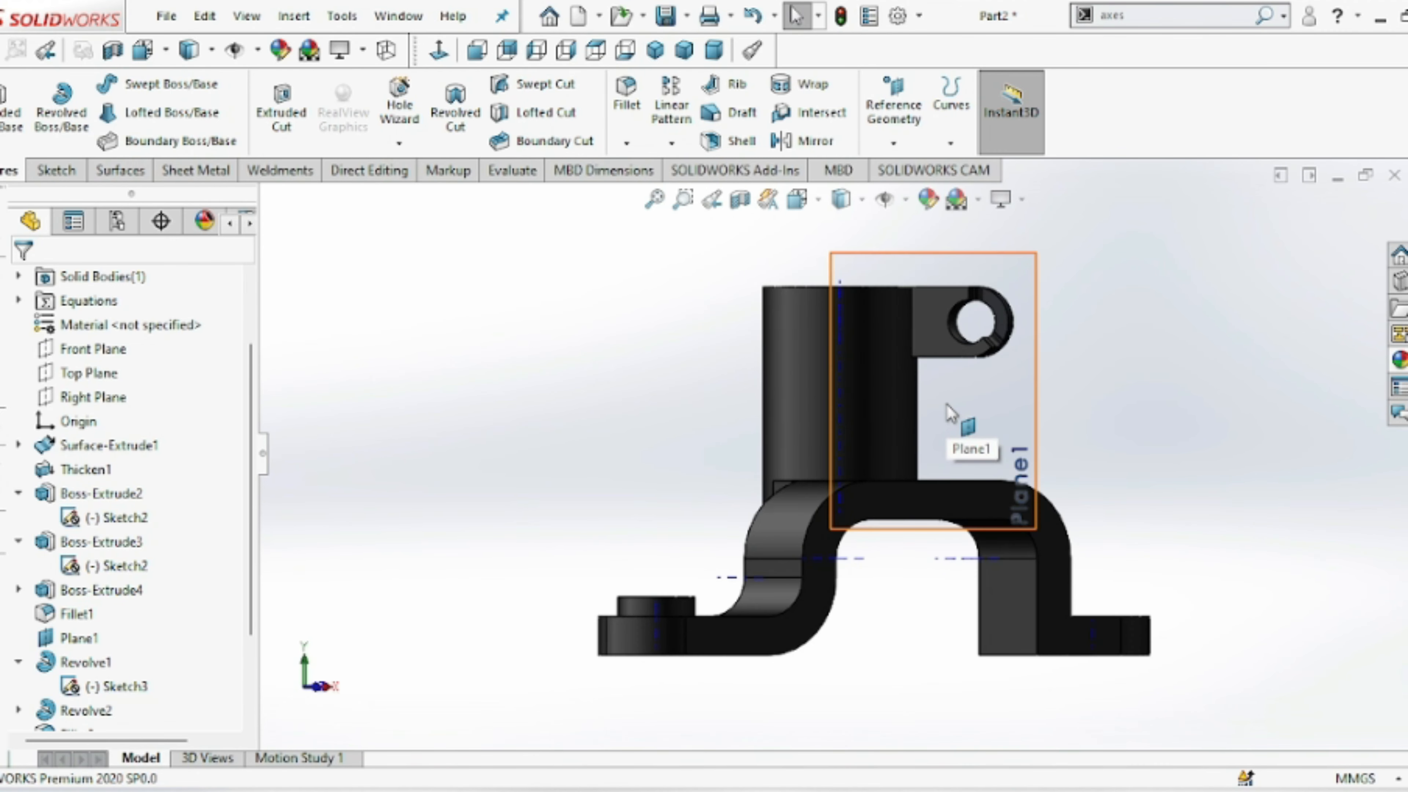
pyautogui.hotkey('ctrl', '7')
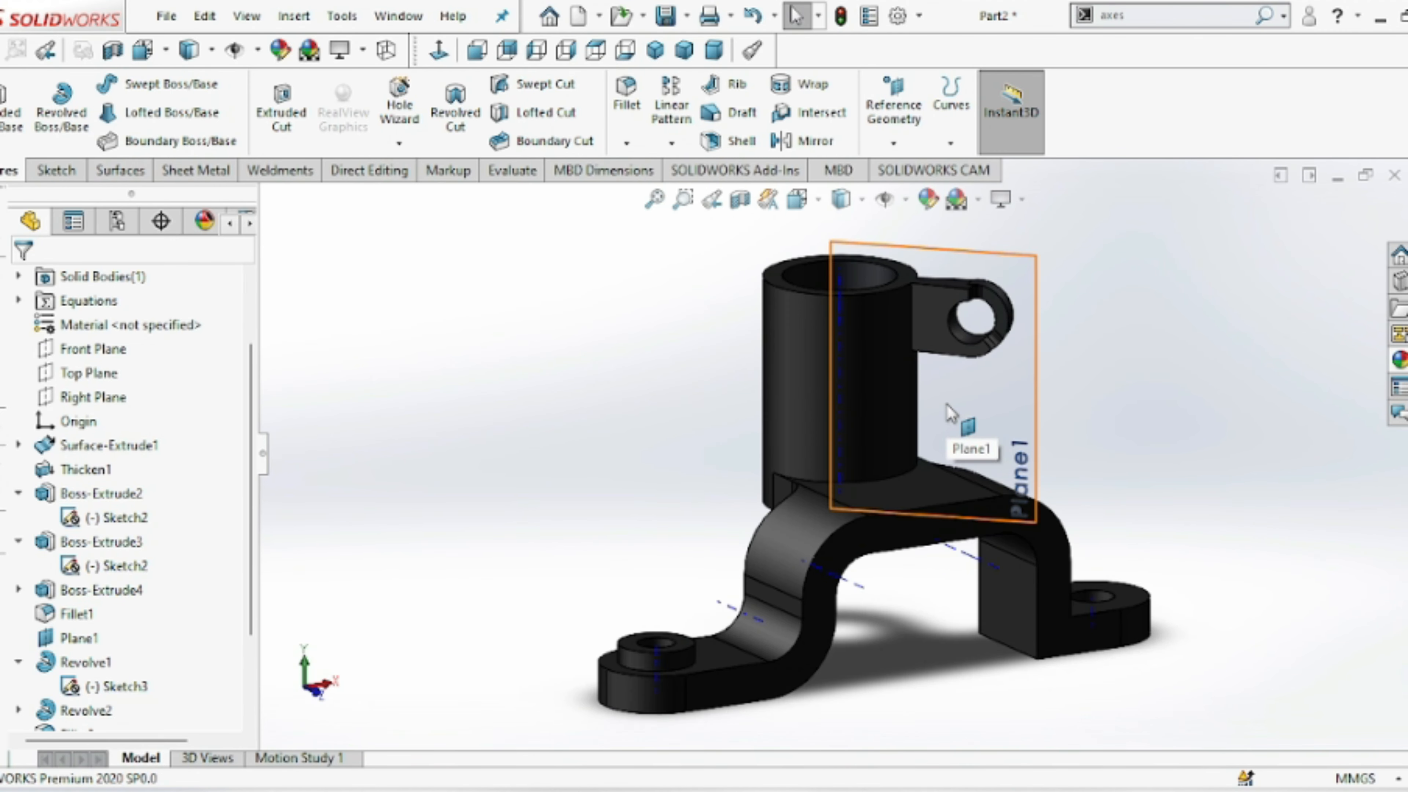